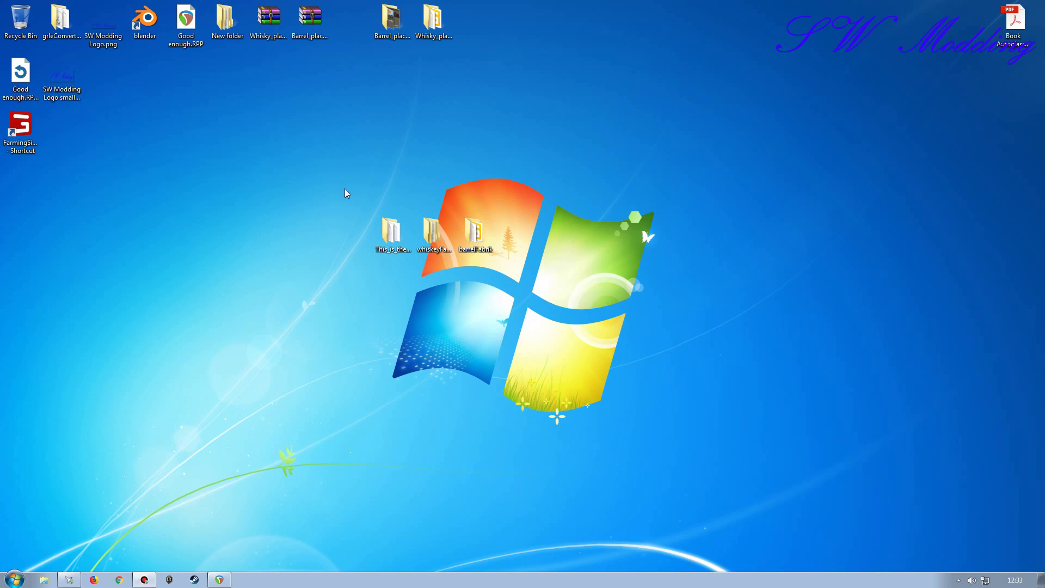
- Look through the contents of the Barrel_placeable_Fabrik folder, then close it
double_click(390, 20)
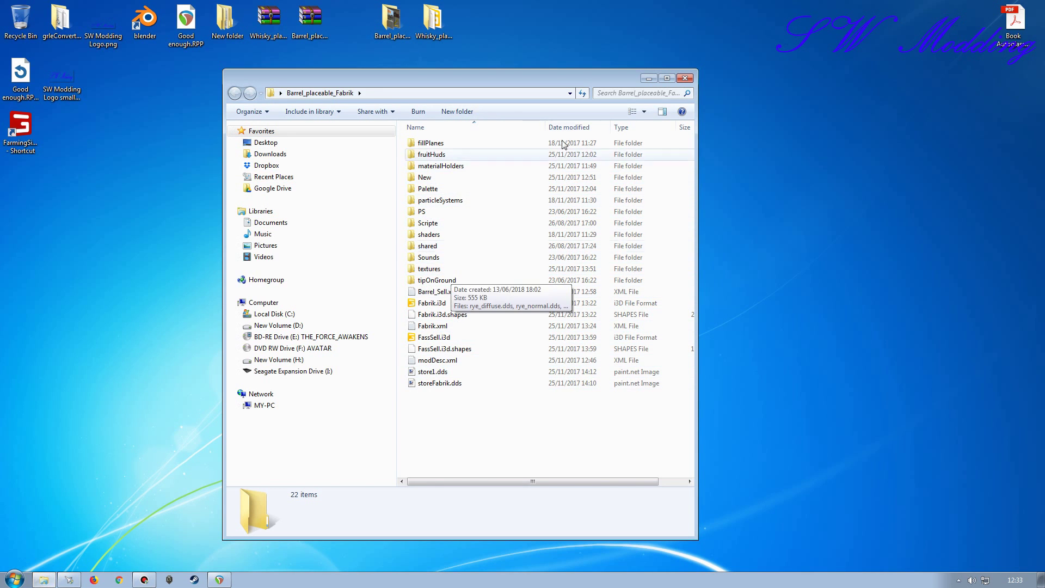
click(685, 78)
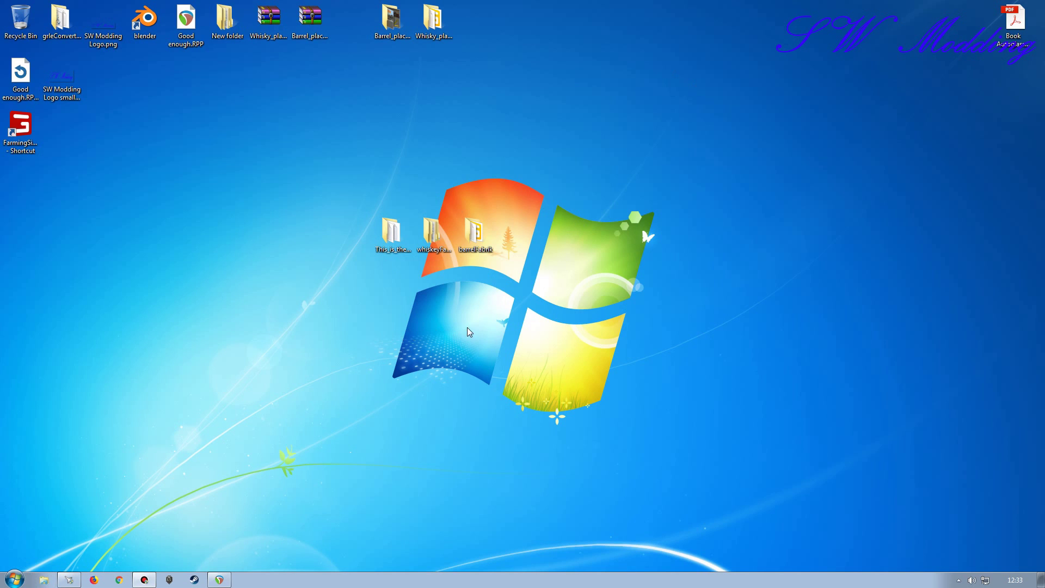
- Move the This_is_the_sample_mod_map_1 folder aside on the desktop and review the entries in its modDesc.xml
drag(390, 232, 269, 242)
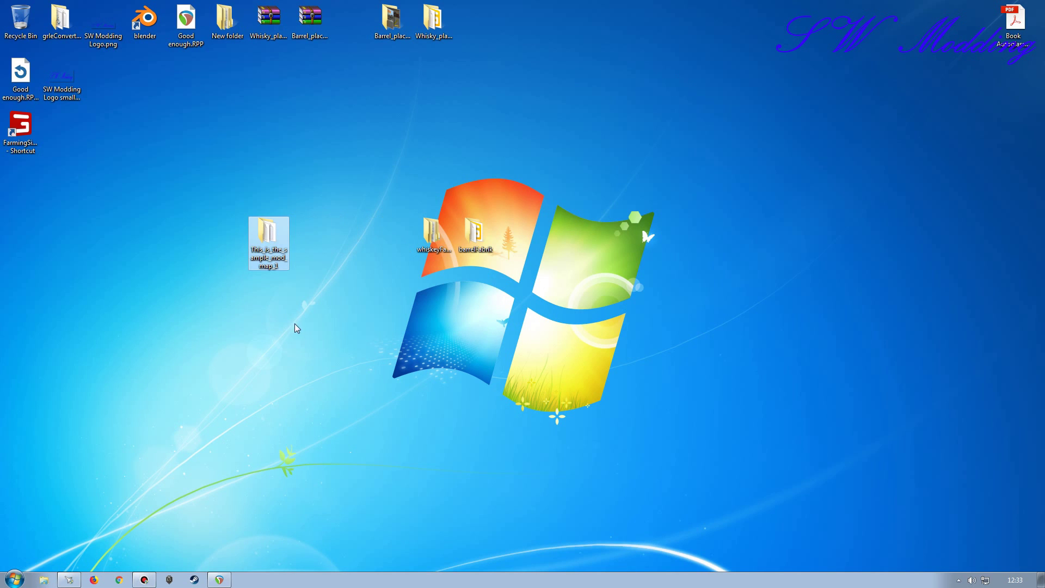
double_click(270, 240)
double_click(436, 231)
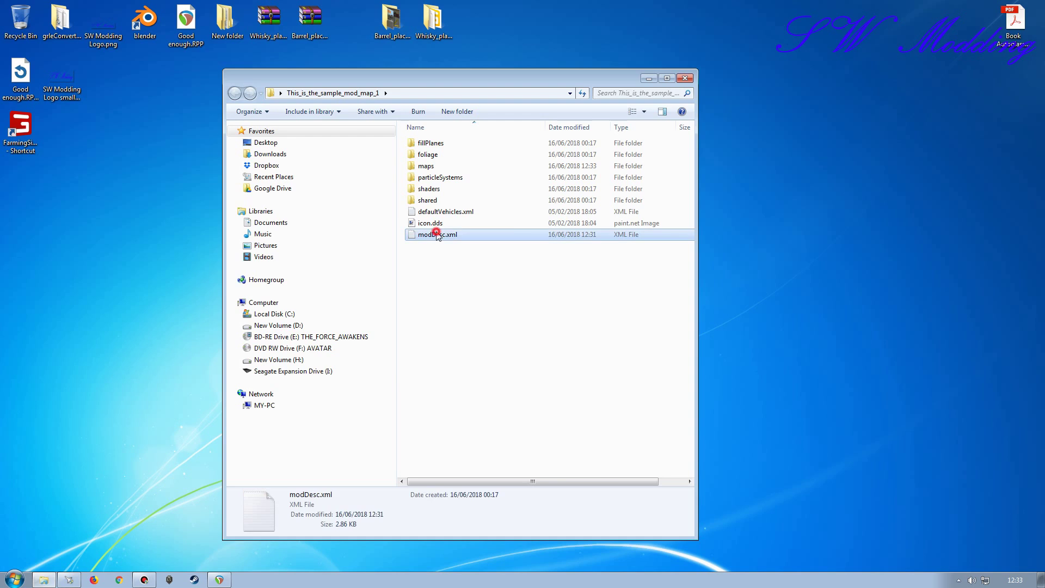
scroll(216, 341, down, 4)
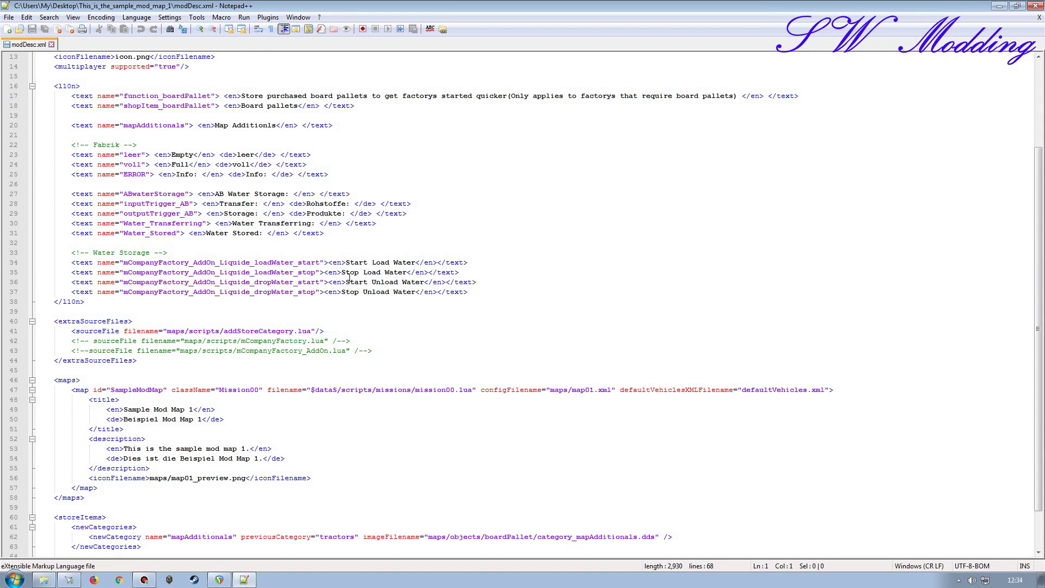
click(1037, 18)
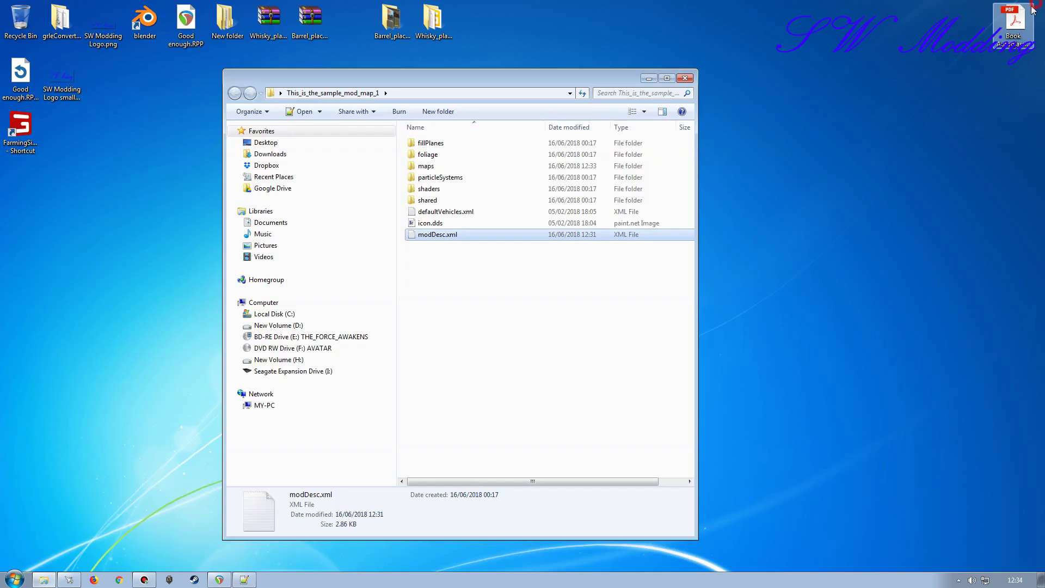
click(684, 79)
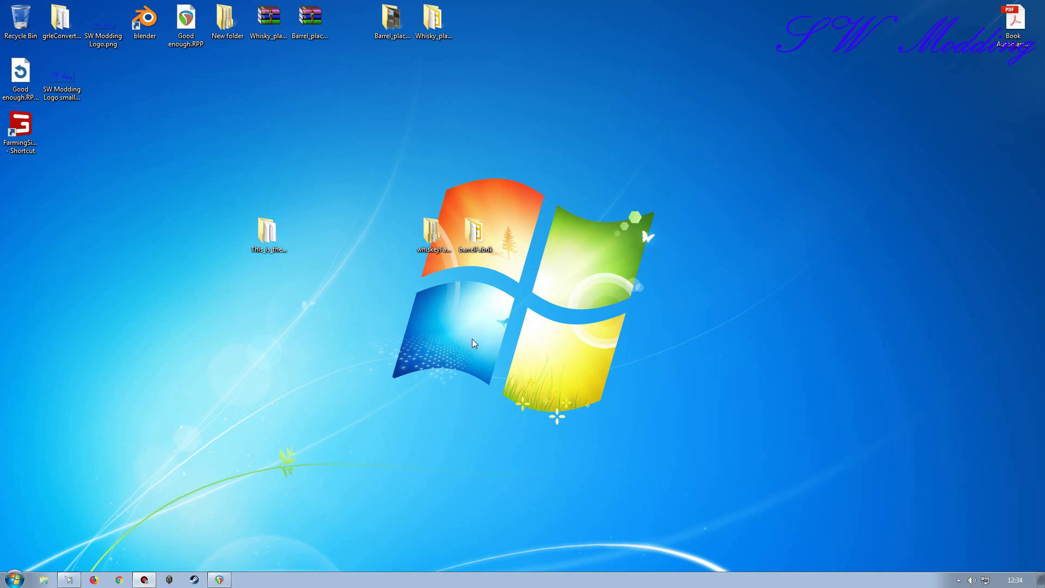
- Check the contents of the whiskeyFabrik folder and set the folder aside in the upper part of the desktop
double_click(441, 240)
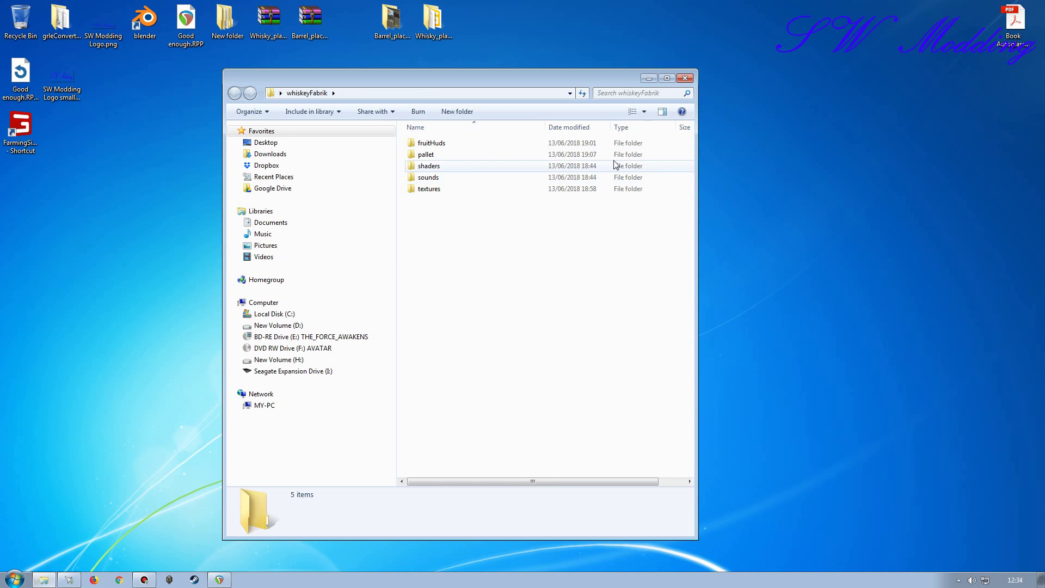
click(686, 78)
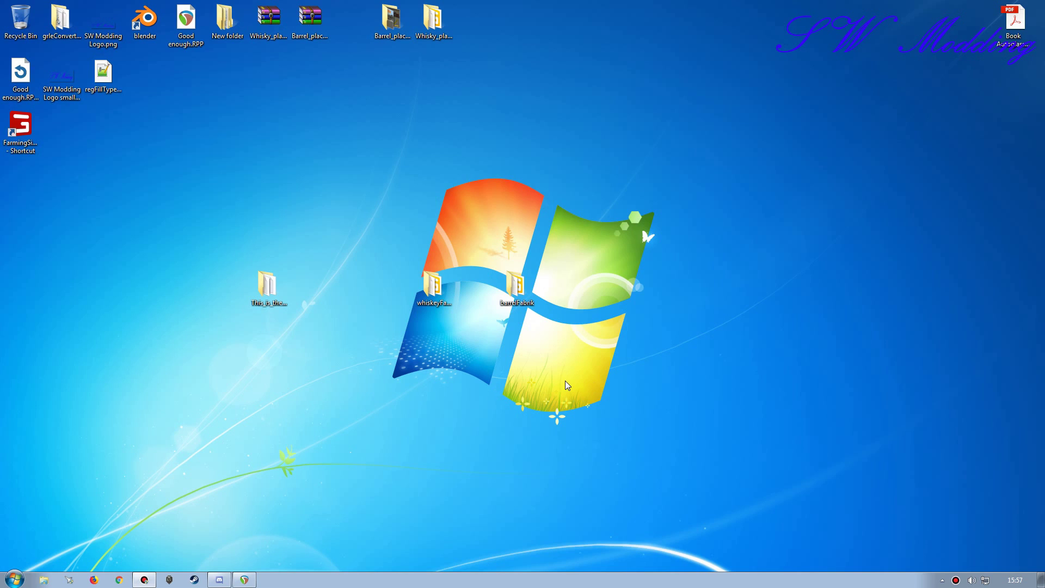
click(516, 287)
drag(432, 285, 645, 82)
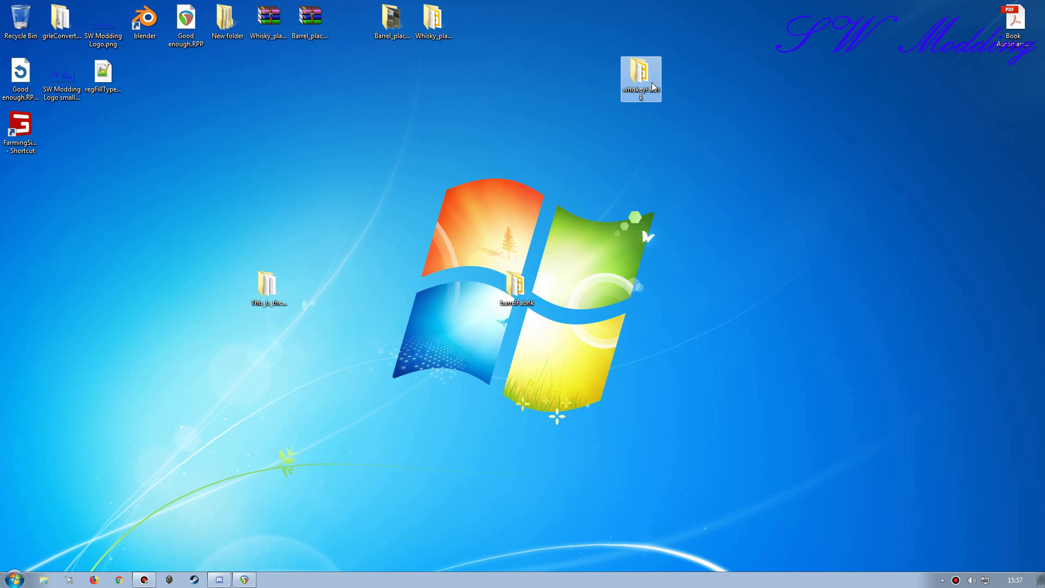
- Open the This_is_the_sample_mod_map_1 folder and arrange its window so the barrelFabrik desktop folder stays accessible beside it
double_click(274, 297)
drag(612, 126, 301, 126)
drag(519, 284, 850, 286)
drag(322, 119, 469, 118)
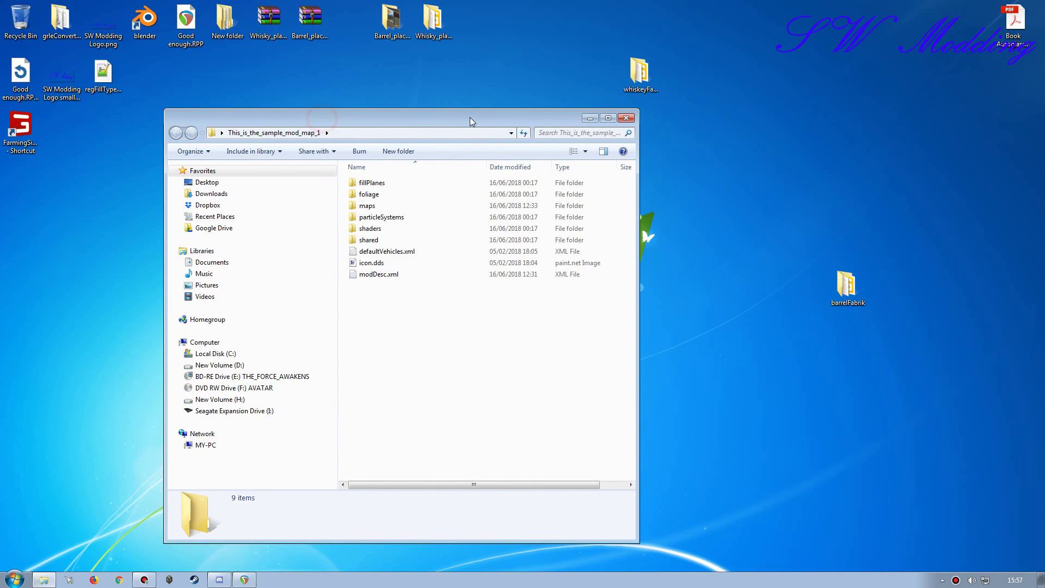
- Create a folder named barrelFabrik inside the sample map's maps/addons folder, reusing the desktop folder's name
double_click(372, 205)
click(380, 185)
double_click(380, 185)
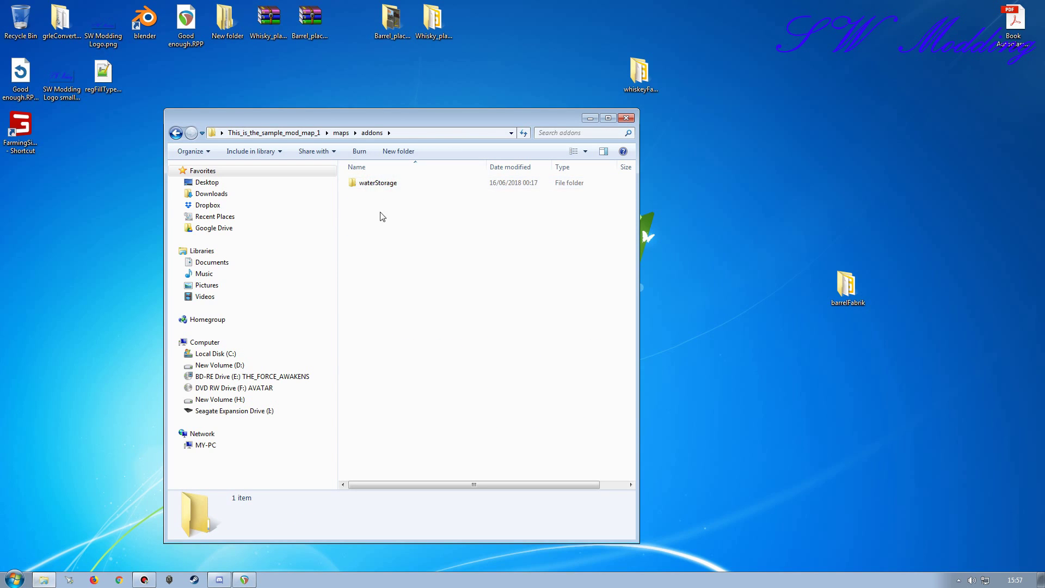
key(BackSpace)
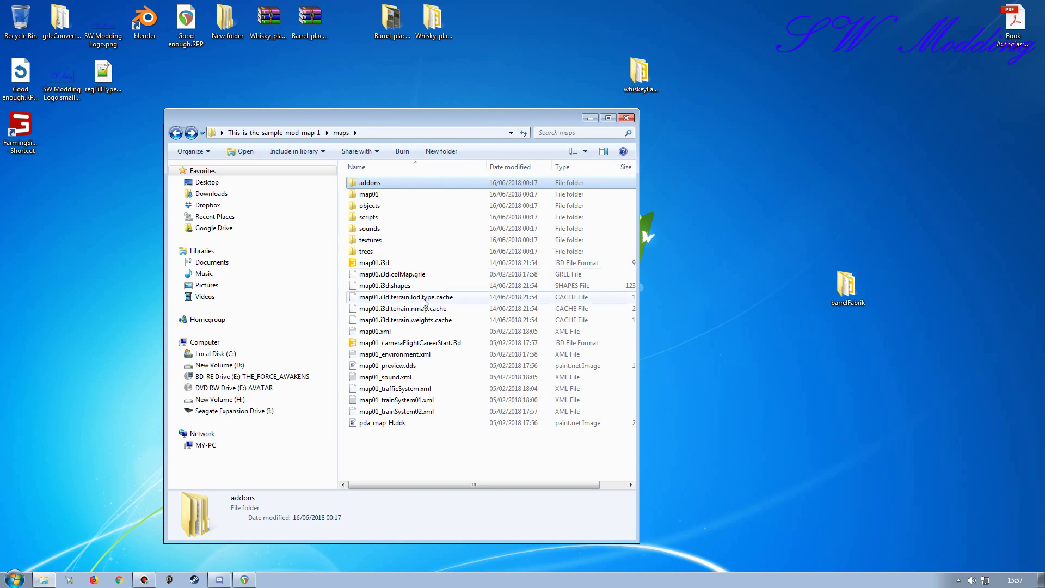
double_click(376, 184)
click(842, 294)
click(842, 303)
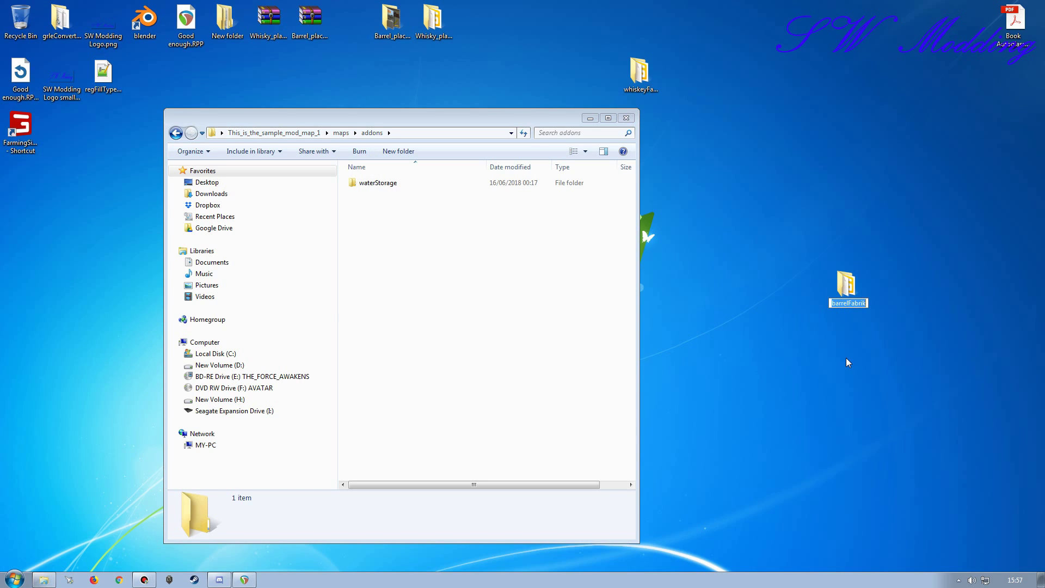
click(398, 150)
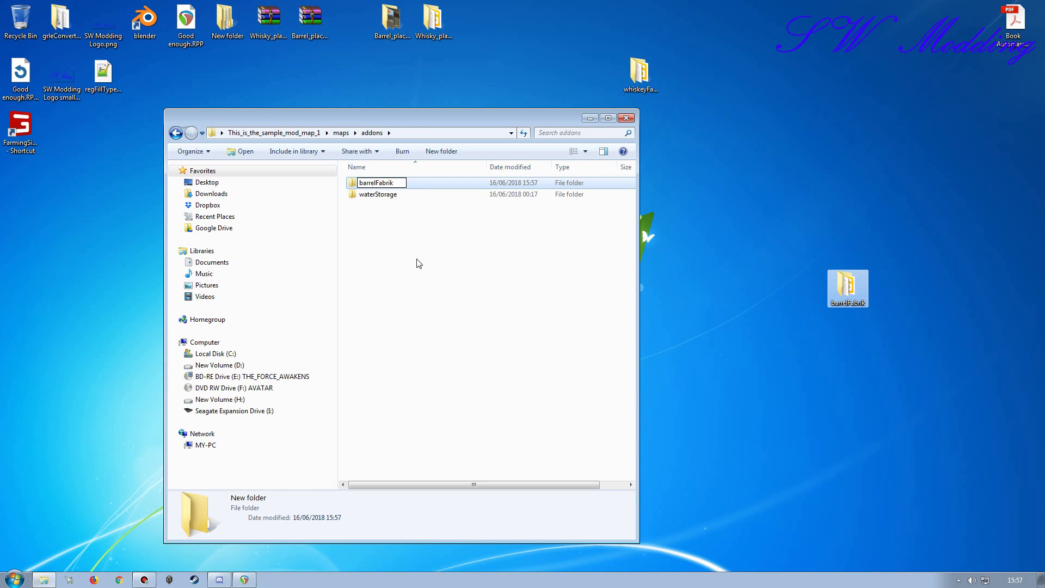
key(Return)
- Copy all files from the desktop barrelFabrik textures folder into the map's new maps/addons/barrelFabrik folder
double_click(370, 181)
double_click(847, 287)
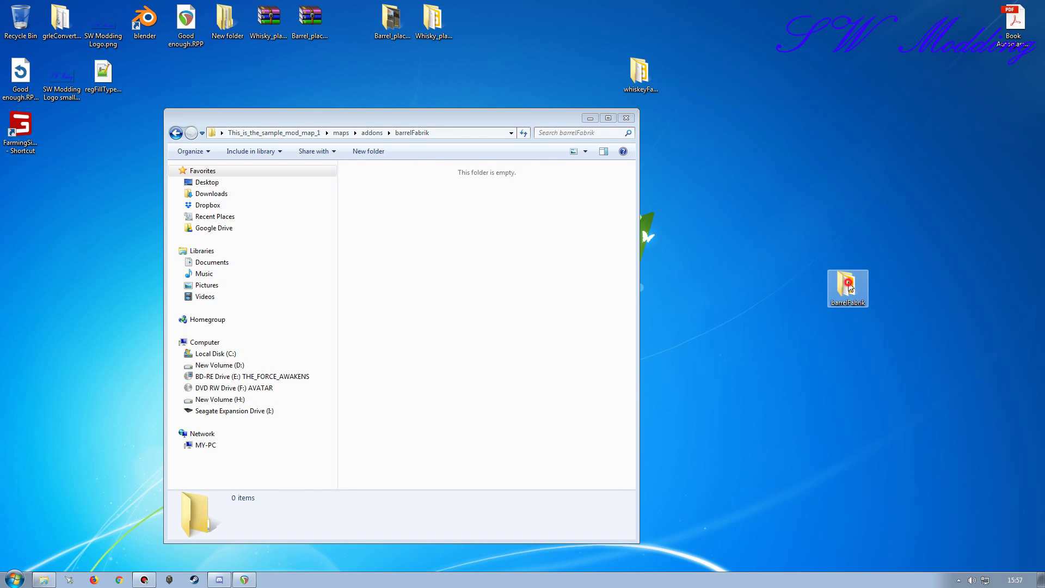
drag(370, 126, 701, 125)
double_click(701, 254)
click(524, 156)
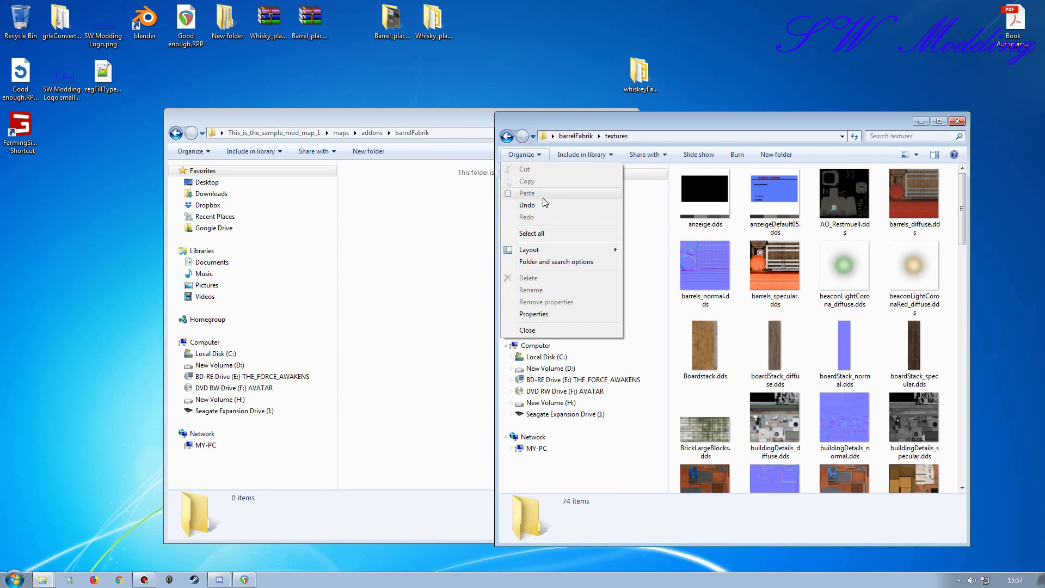
click(542, 234)
right_drag(707, 236, 396, 264)
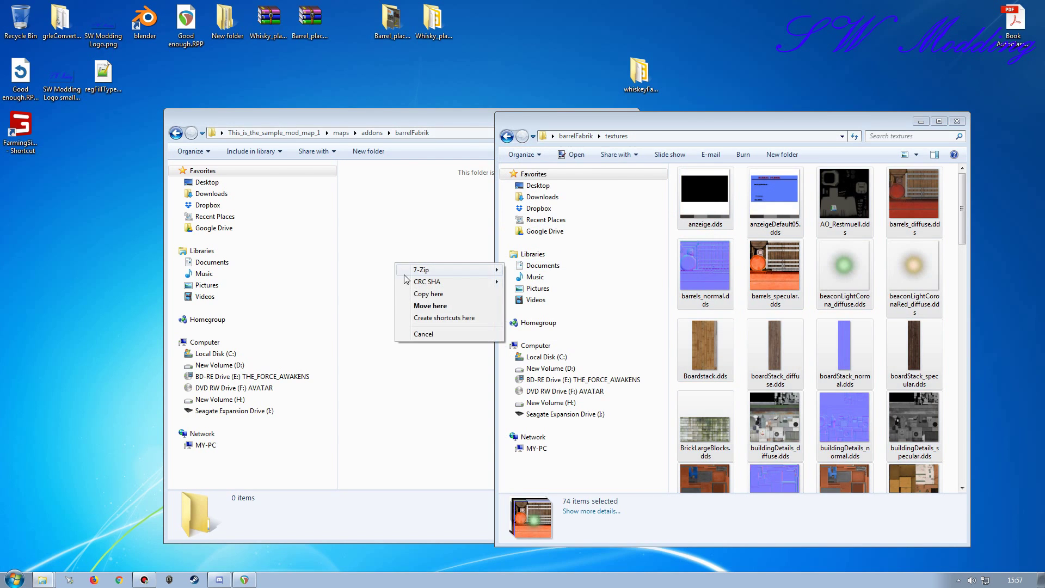
click(417, 297)
- Copy poettingerMex6_work.wav from the barrelFabrik sounds folder into the sample map's maps/sounds folder
key(BackSpace)
key(BackSpace)
click(759, 126)
key(BackSpace)
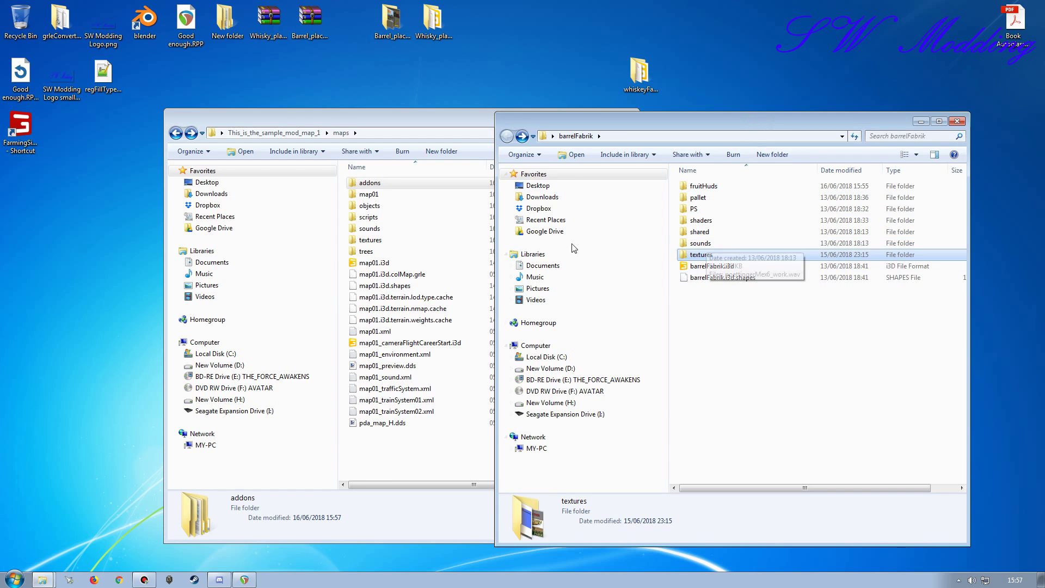
click(400, 240)
key(BackSpace)
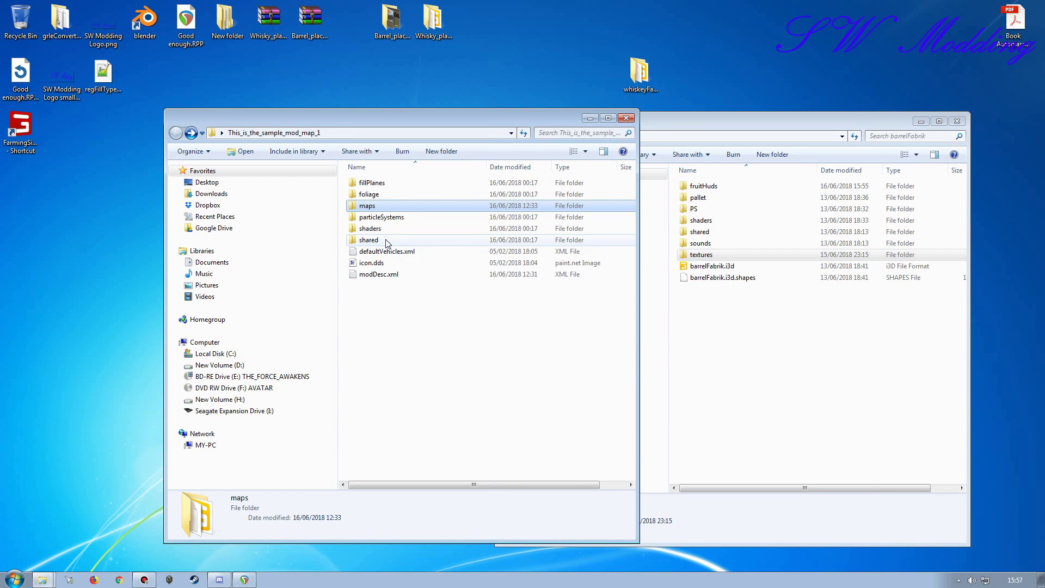
double_click(376, 206)
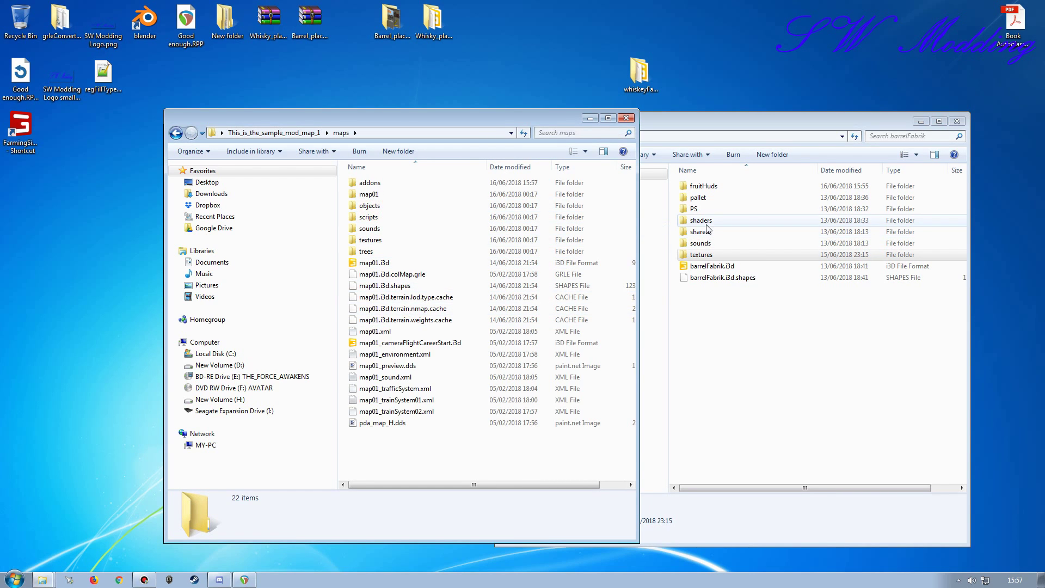
double_click(708, 243)
click(707, 186)
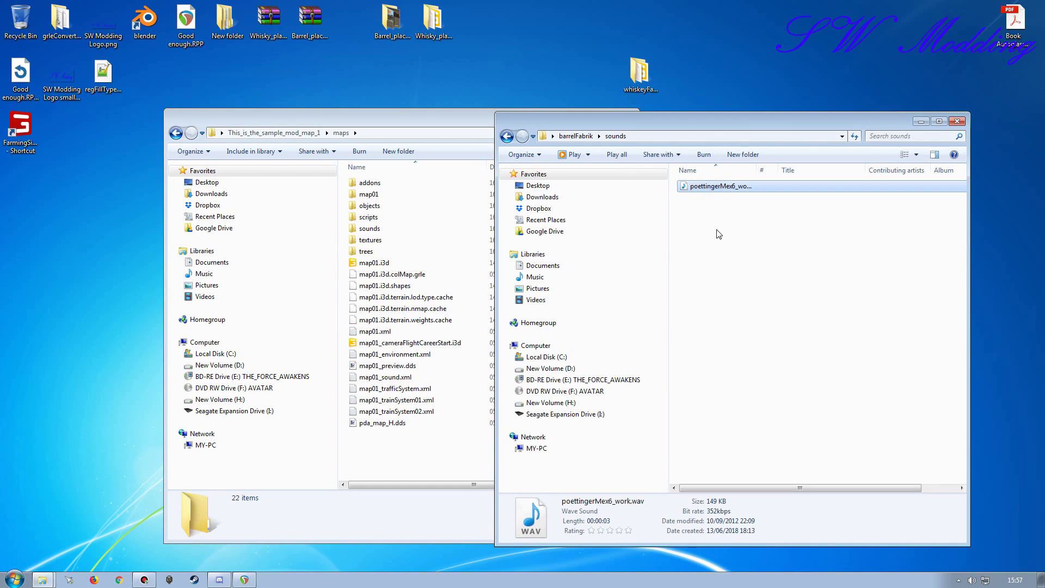
double_click(404, 225)
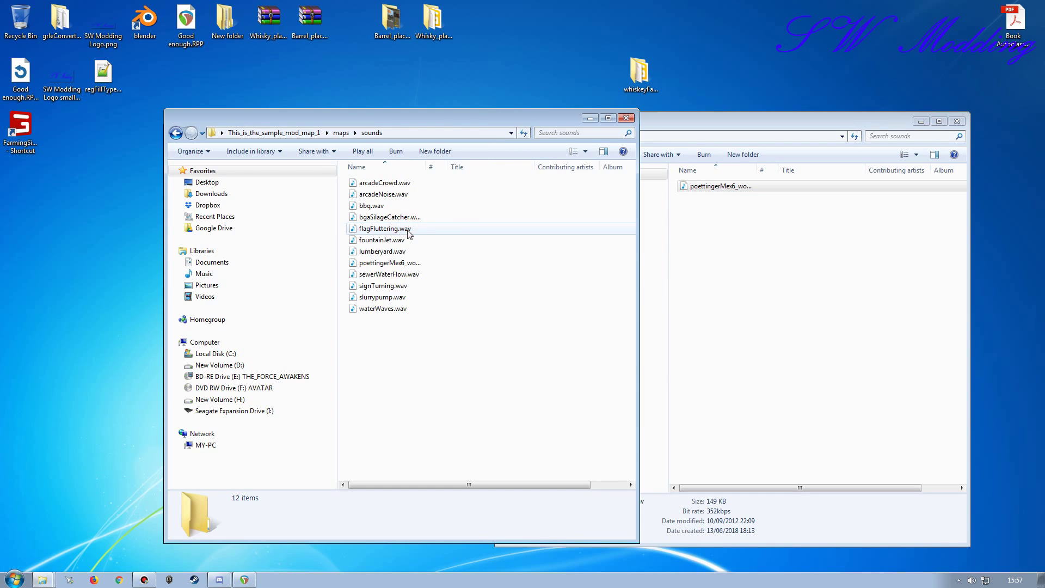
key(ctrl+v)
click(512, 240)
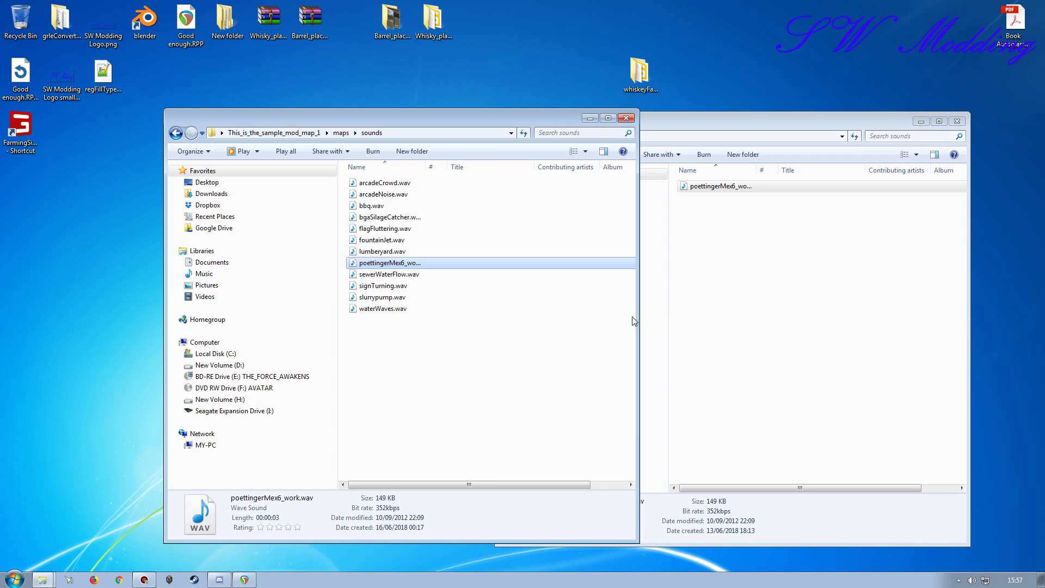
- Create a folder named barrelPallet in the map's maps/objects folder, reusing the name of the source barrelPallet.i3d file
click(756, 257)
key(BackSpace)
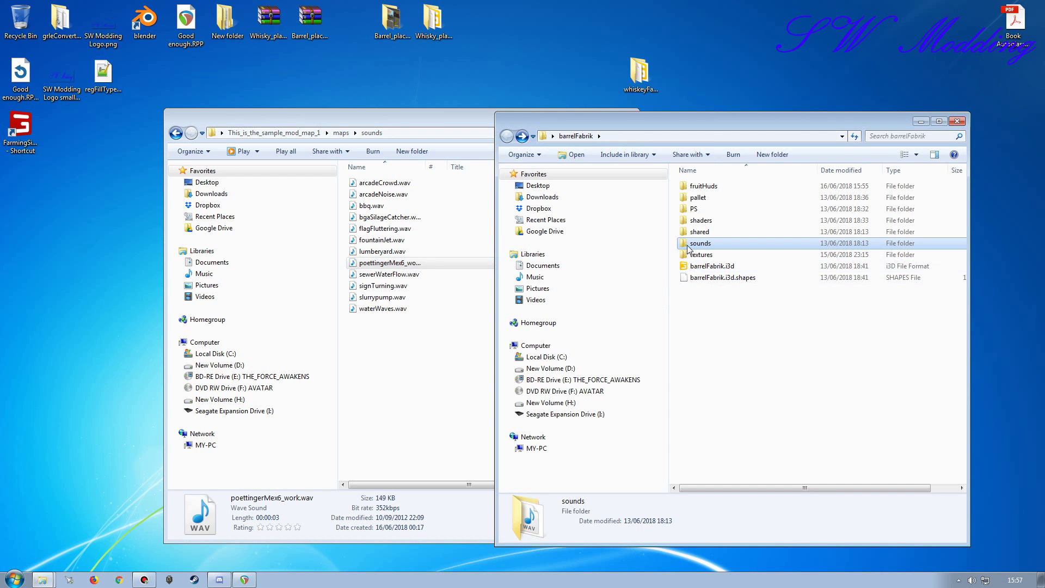
click(380, 218)
key(BackSpace)
double_click(373, 210)
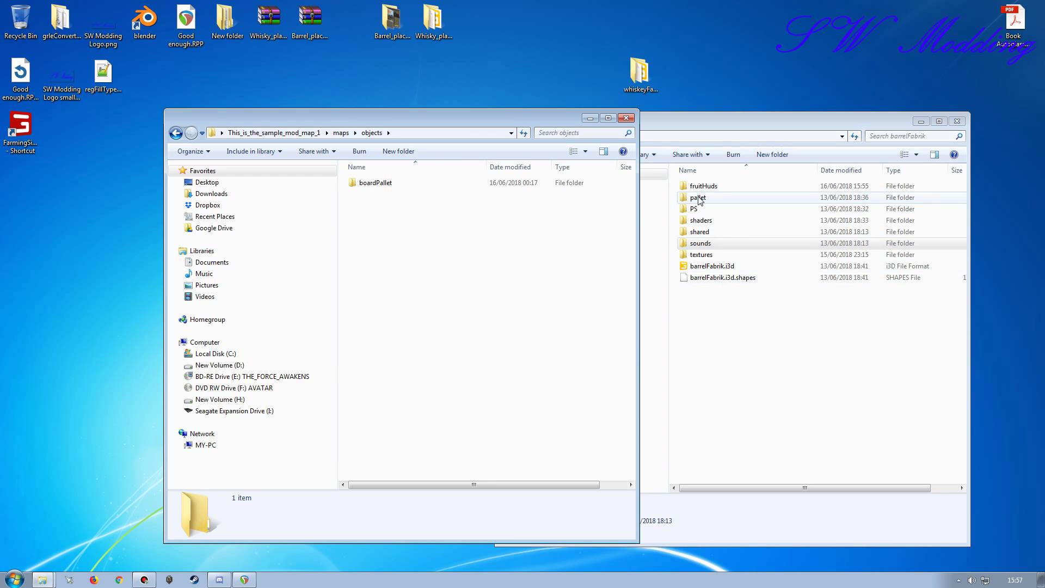
mouse_move(666, 119)
mouse_down()
mouse_move(694, 117)
mouse_move(670, 117)
mouse_up()
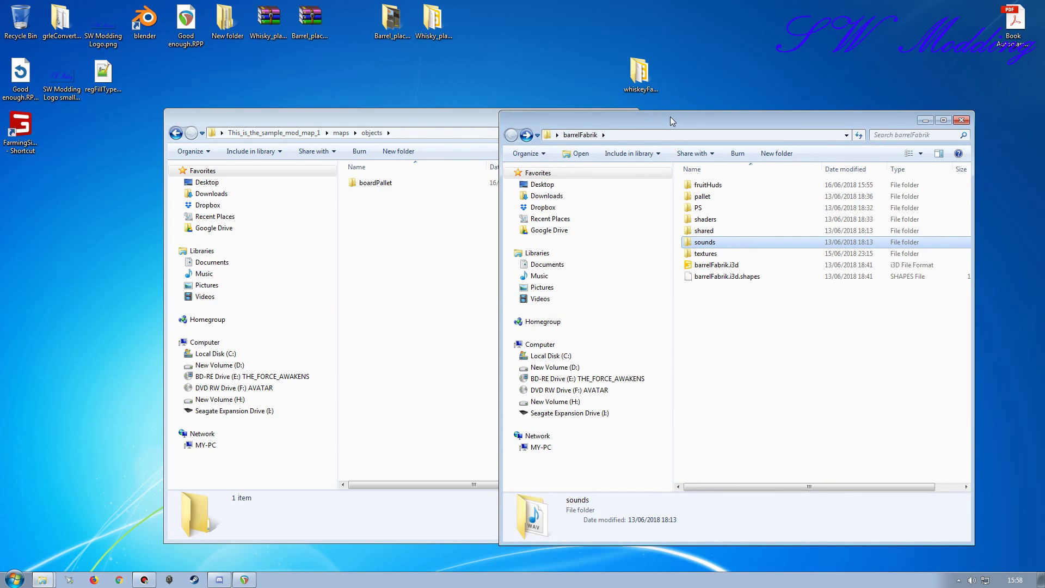
double_click(701, 198)
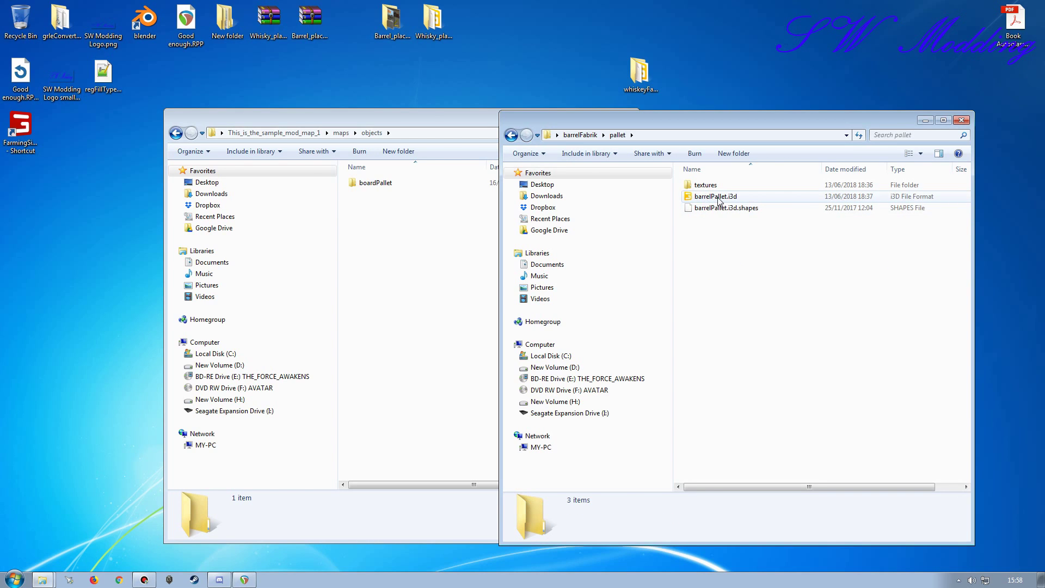
click(713, 196)
click(710, 196)
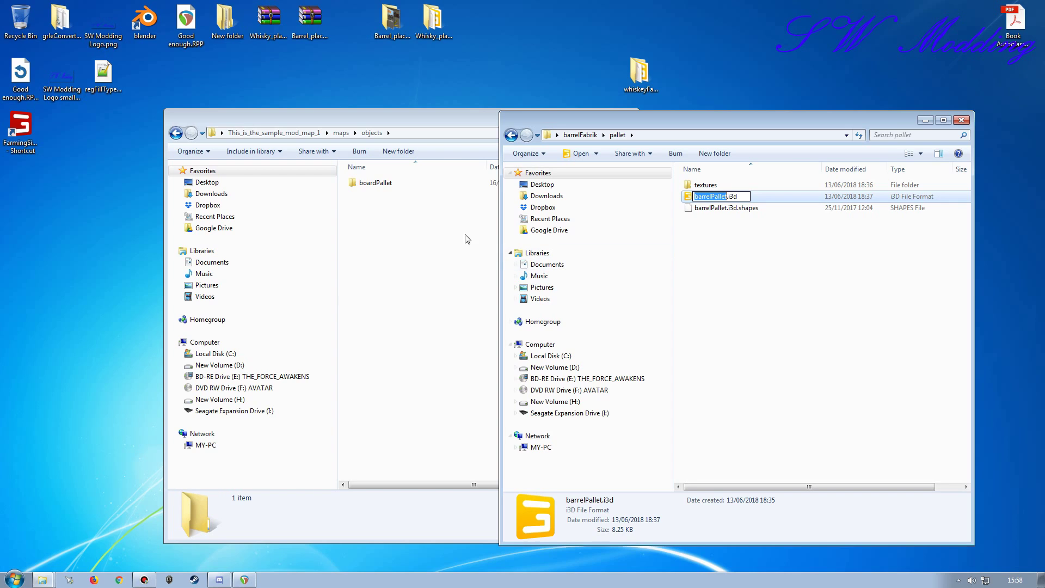
click(399, 150)
click(409, 278)
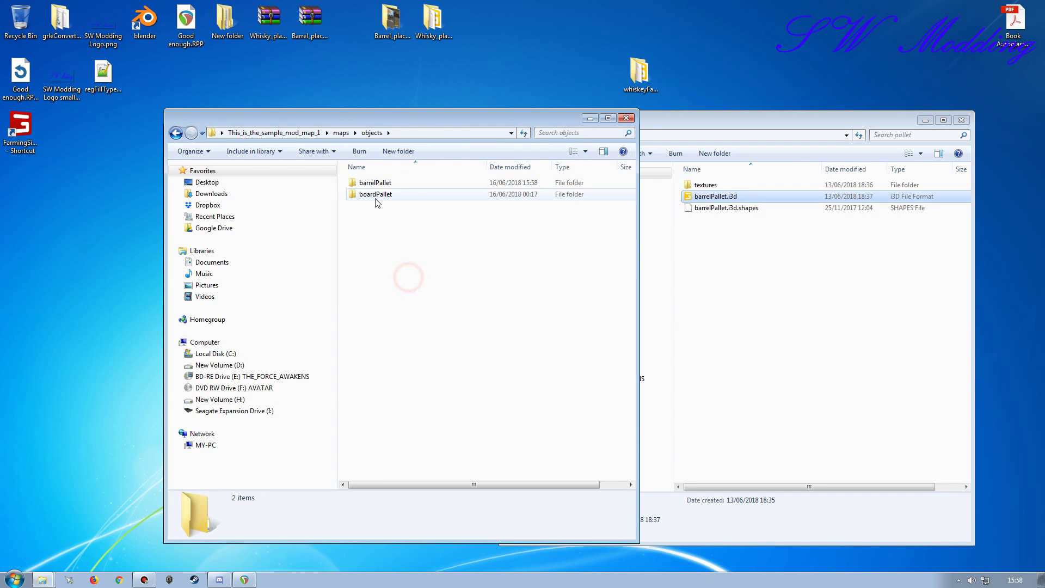
- Examine the contents of the map's barrelPallet and boardPallet folders under maps/objects
double_click(375, 183)
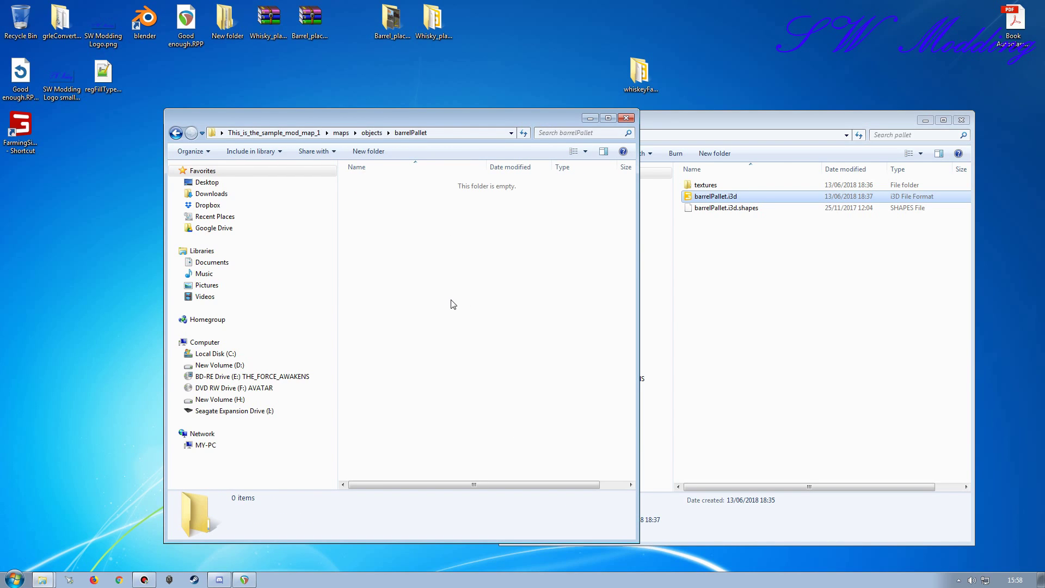
click(747, 295)
key(BackSpace)
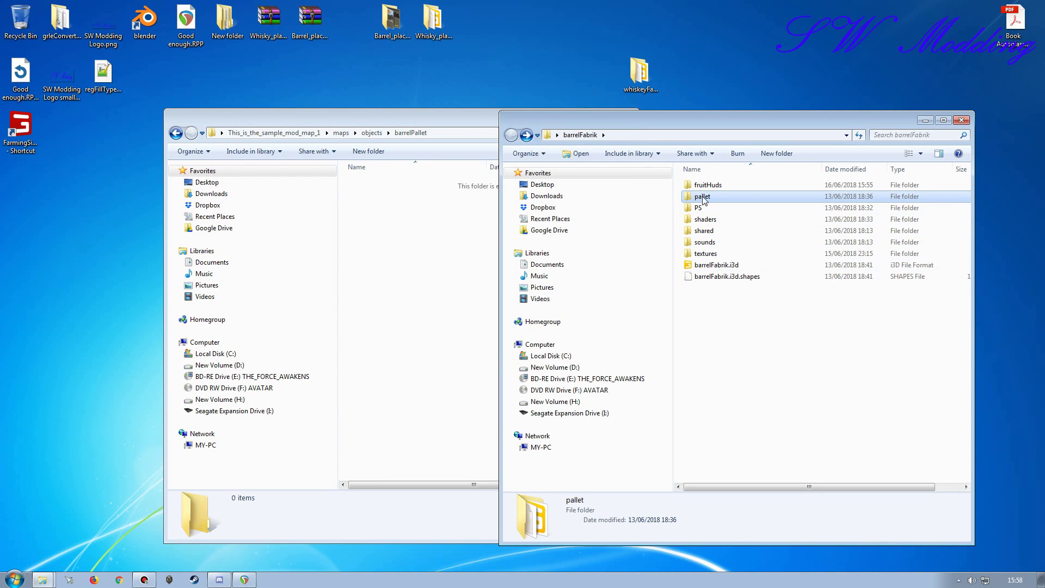
click(411, 181)
key(BackSpace)
click(383, 198)
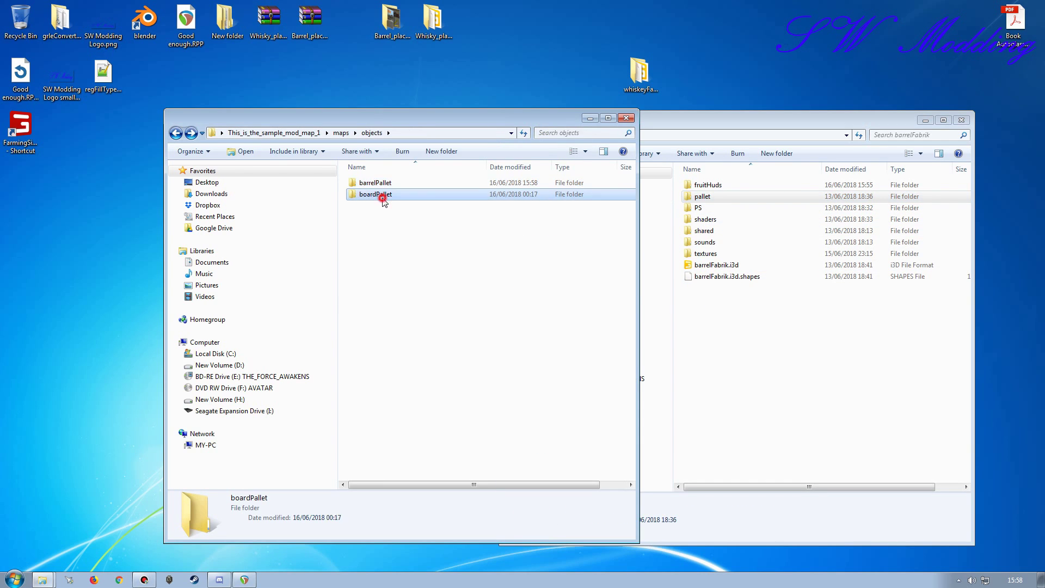
double_click(383, 198)
key(BackSpace)
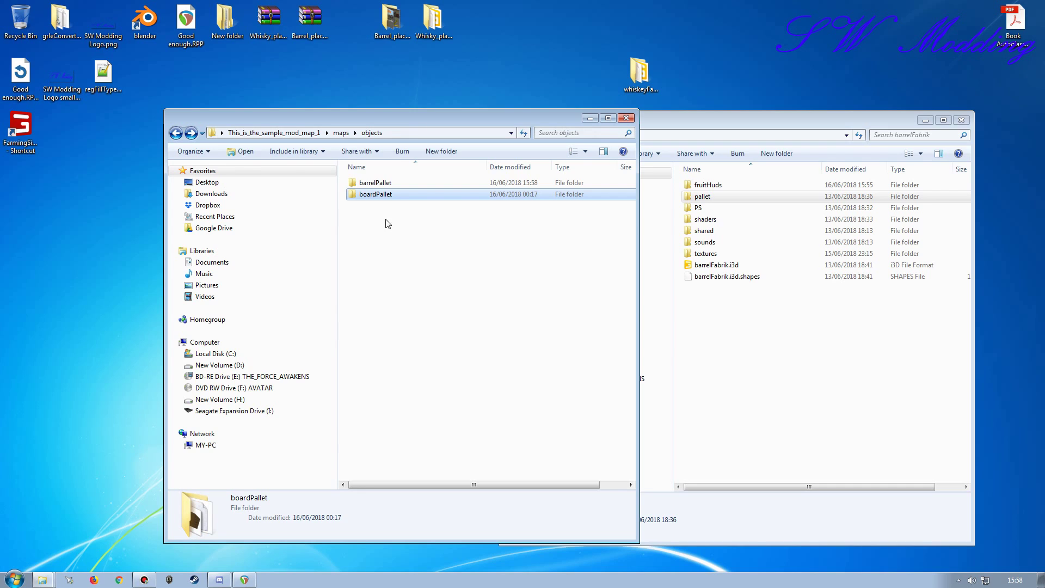
- Copy the textures folder, barrelPallet.i3d and barrelPallet.i3d.shapes from the barrelFabrik pallet folder into the map's maps/objects/barrelPallet folder
double_click(379, 184)
double_click(701, 196)
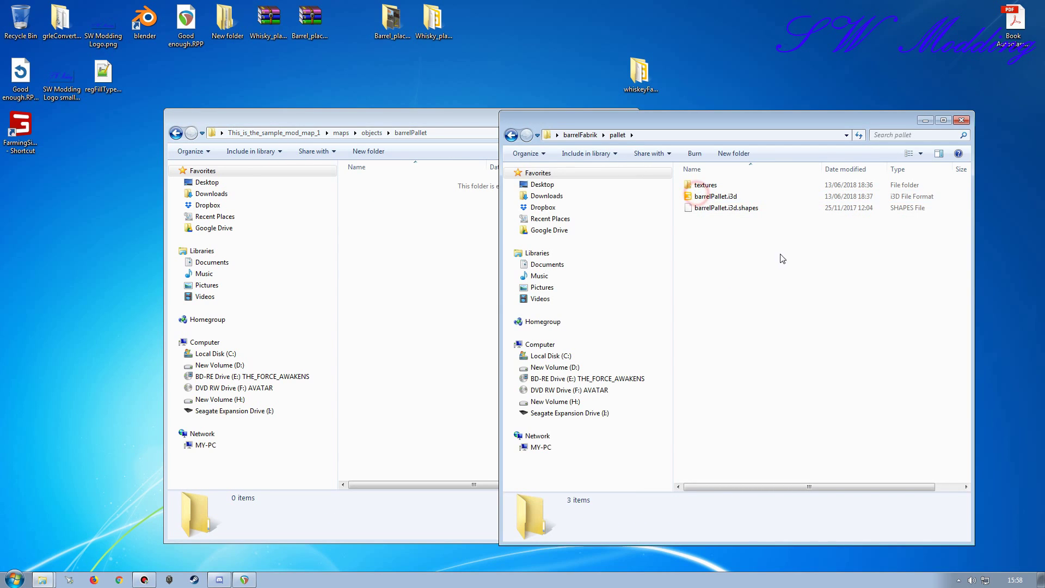
drag(783, 242, 689, 181)
right_drag(707, 183, 405, 289)
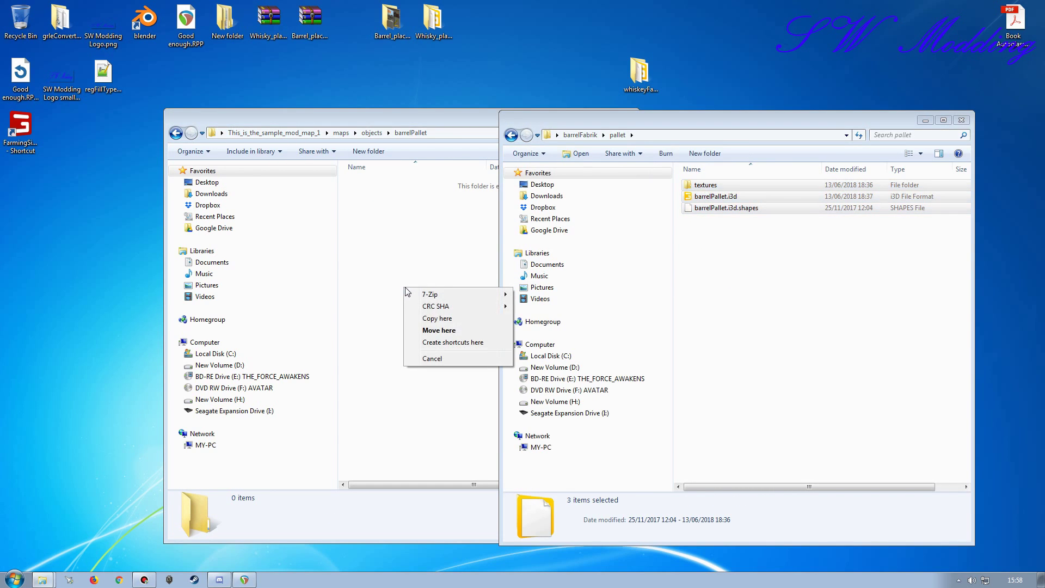
click(432, 320)
key(BackSpace)
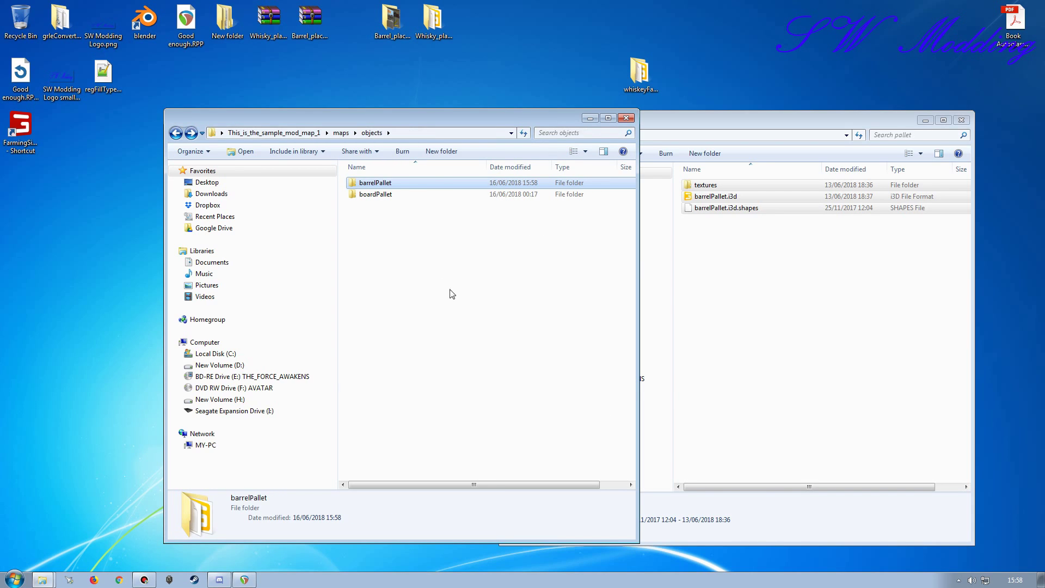
double_click(381, 194)
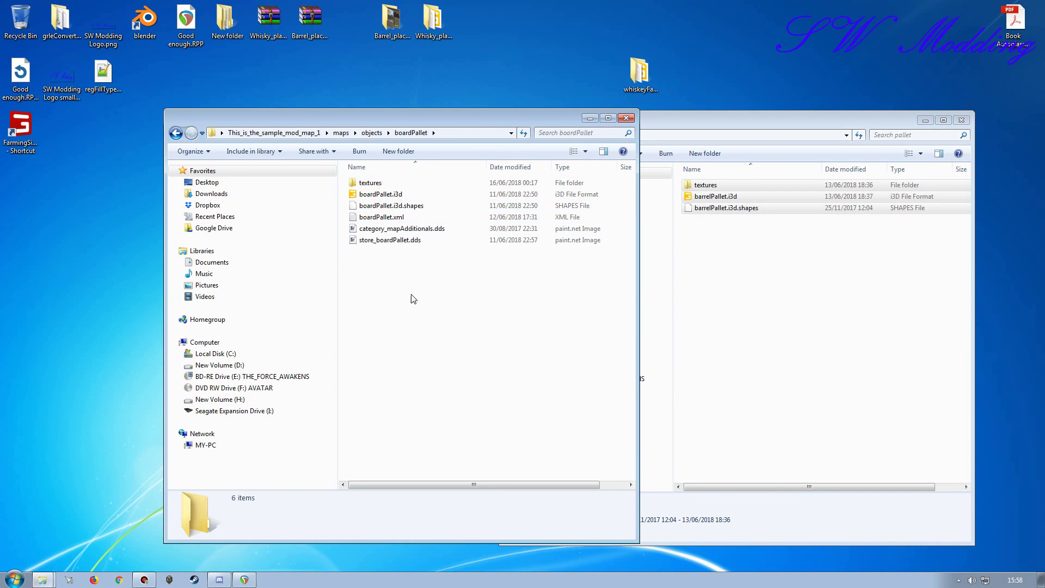
key(BackSpace)
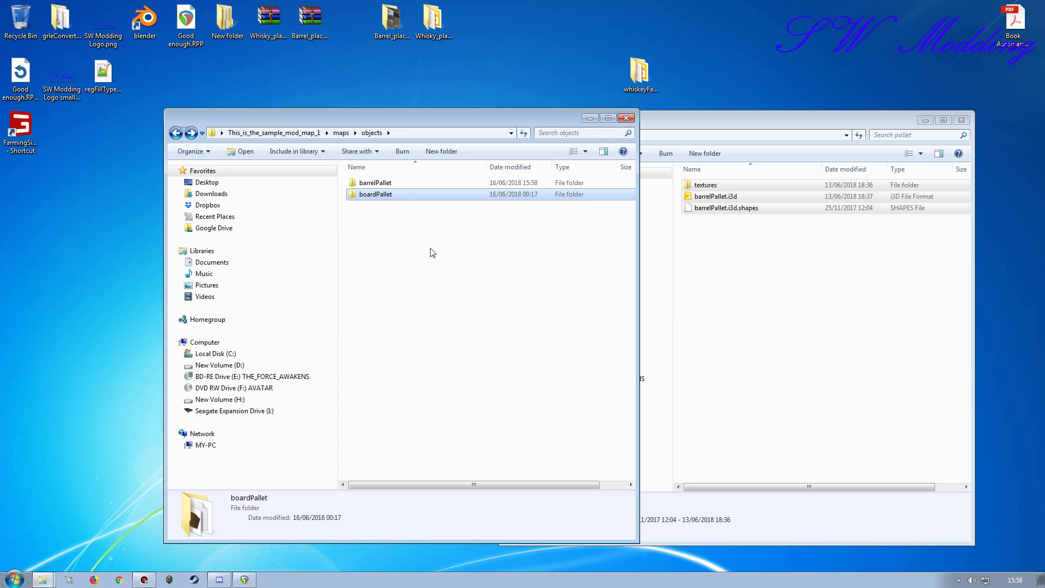
- Copy the PS folder from barrelFabrik into the root of the This_is_the_sample_mod_map_1 folder
click(740, 286)
key(BackSpace)
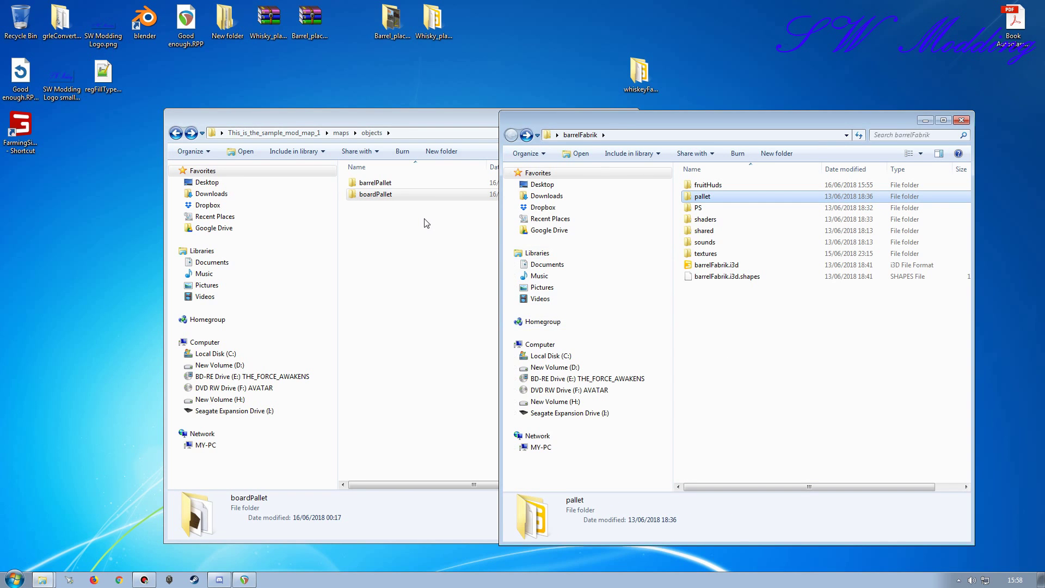
click(425, 222)
key(BackSpace)
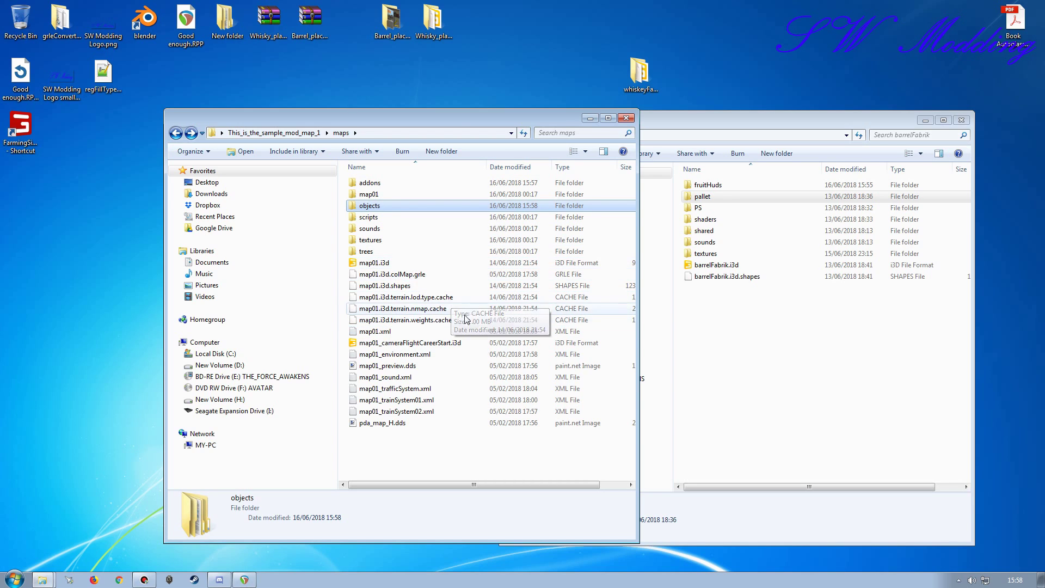
key(BackSpace)
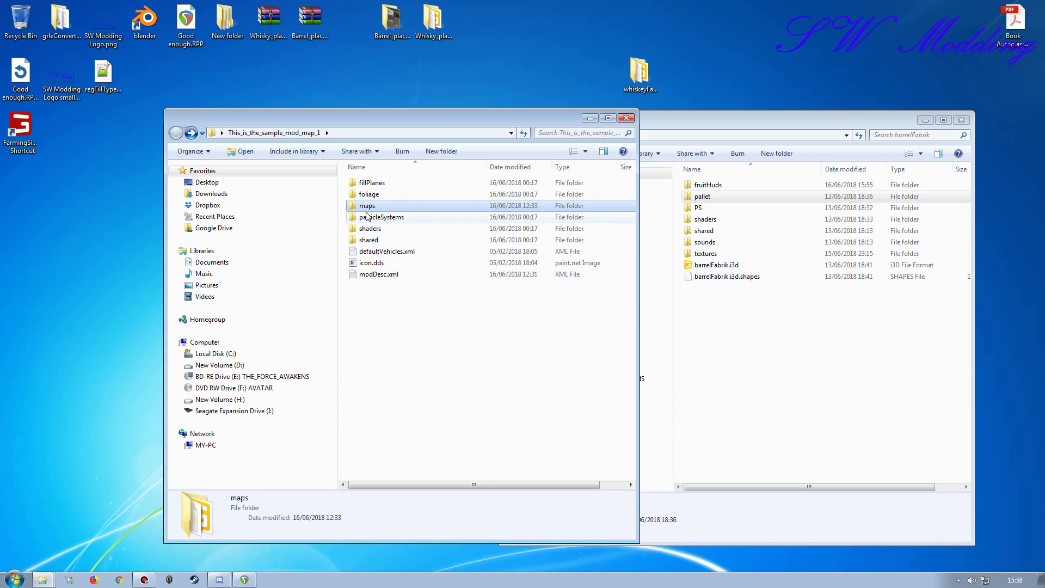
click(703, 209)
right_drag(703, 211, 383, 379)
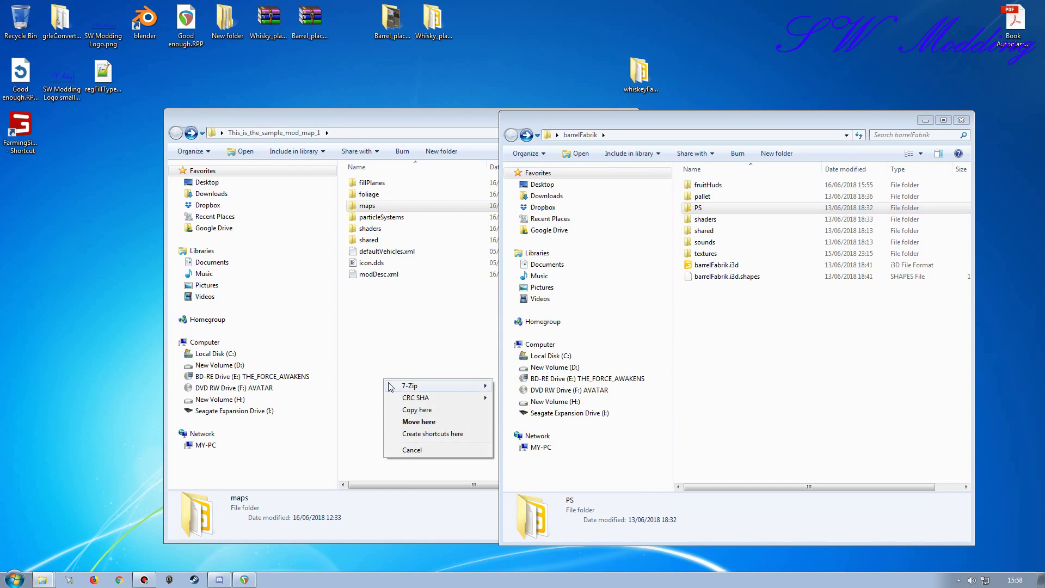
click(414, 409)
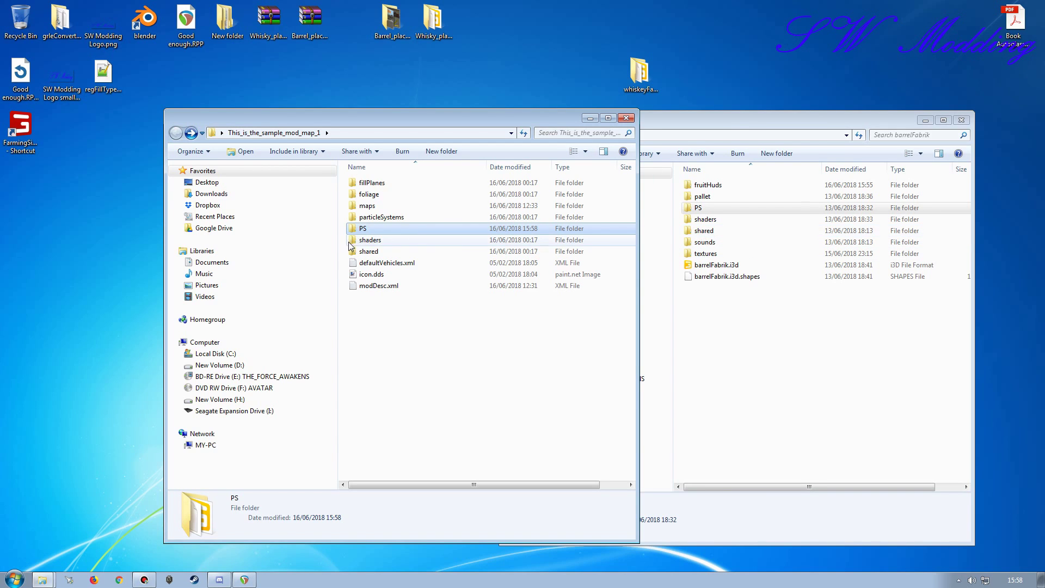
- Compare the shared folder of the sample map with the shared folder in barrelFabrik
double_click(370, 250)
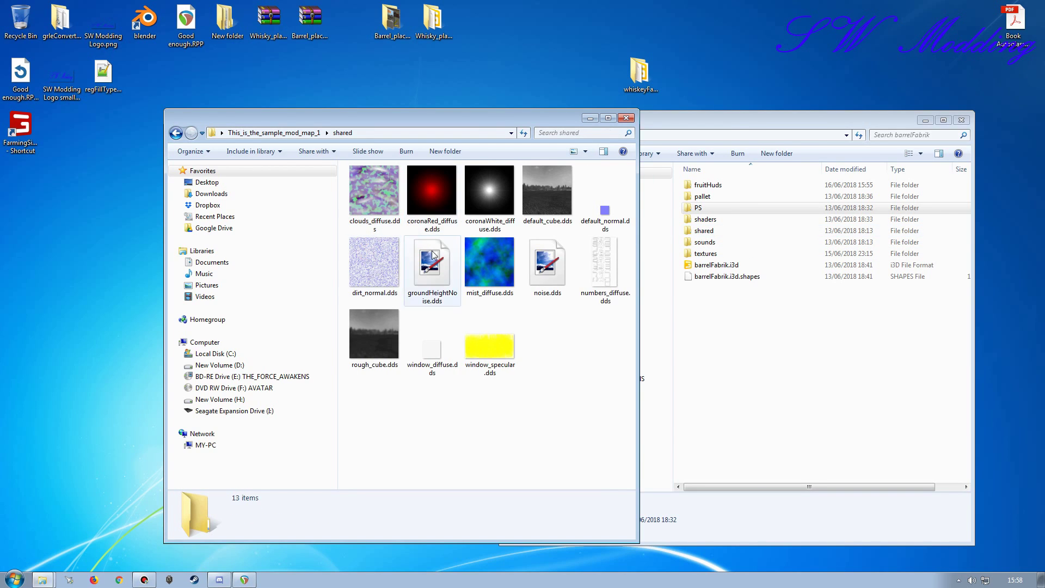
key(alt+Left)
double_click(703, 230)
key(alt+Left)
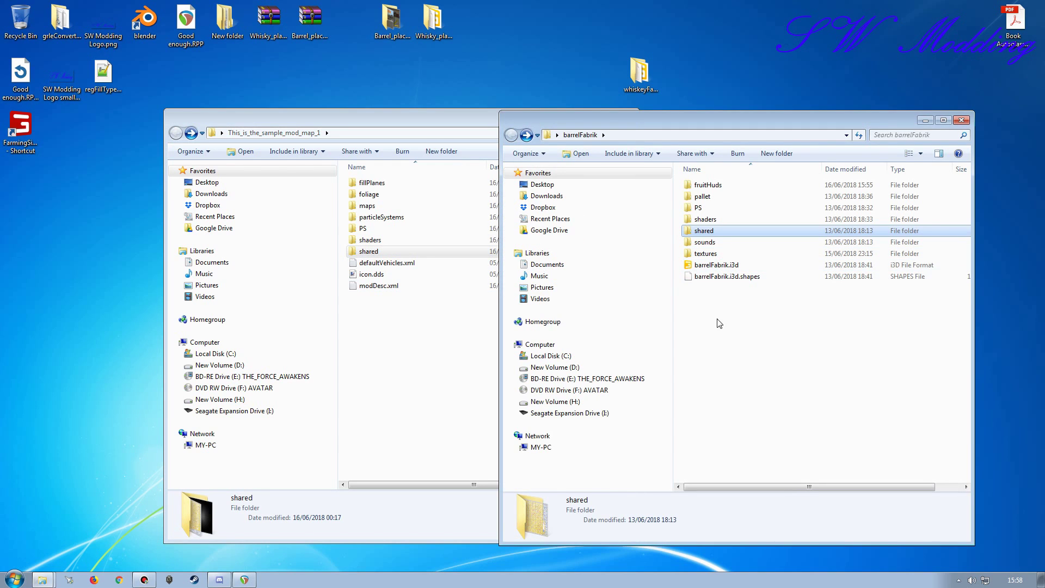
- Copy all barrelFabrik shader XML files into the map's shaders folder, skipping every file that already exists there
double_click(365, 239)
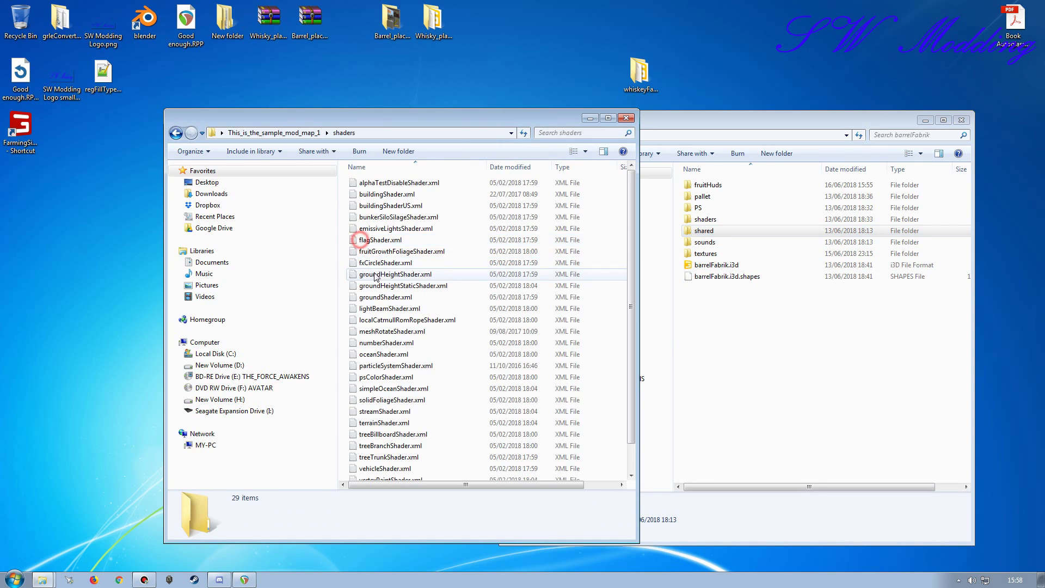
double_click(706, 220)
key(ctrl+a)
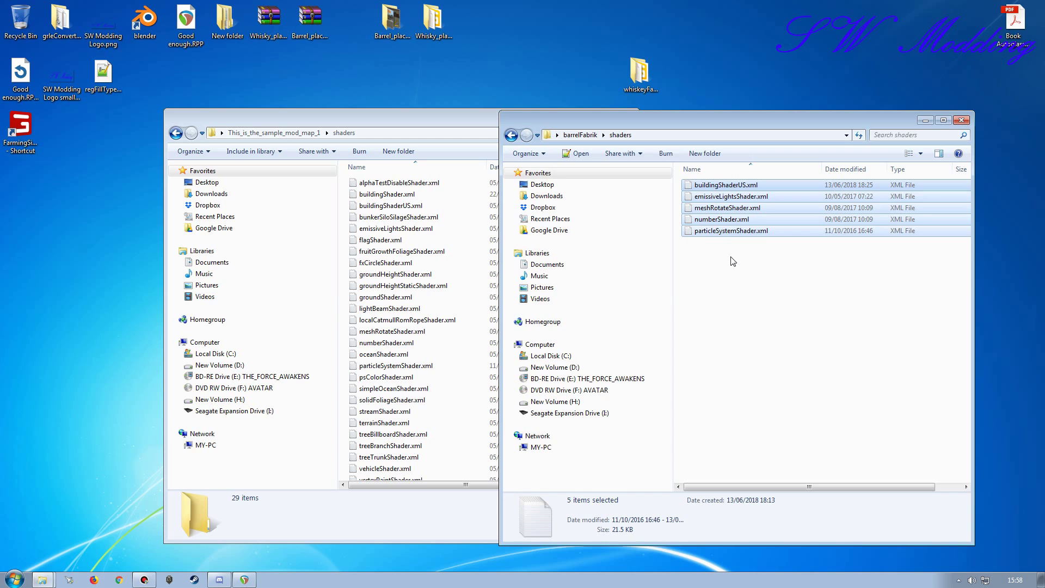
click(315, 117)
key(ctrl+v)
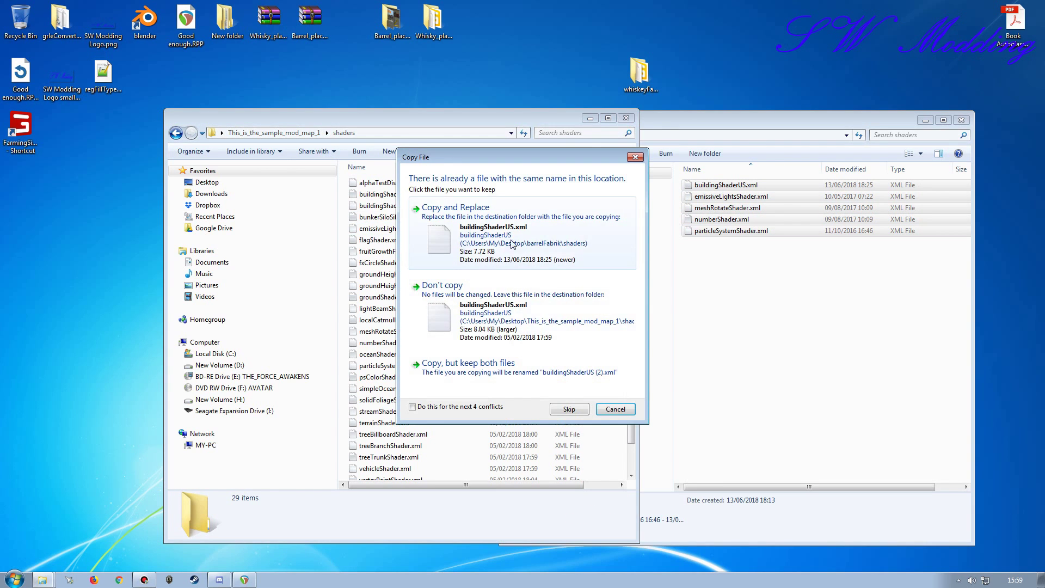
click(563, 407)
click(569, 409)
click(567, 408)
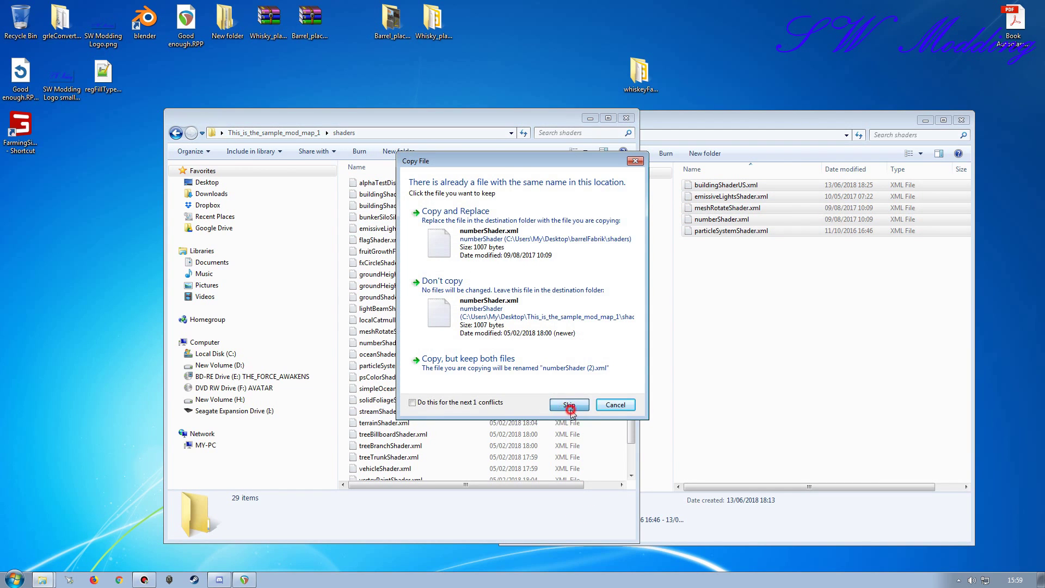
click(571, 410)
key(BackSpace)
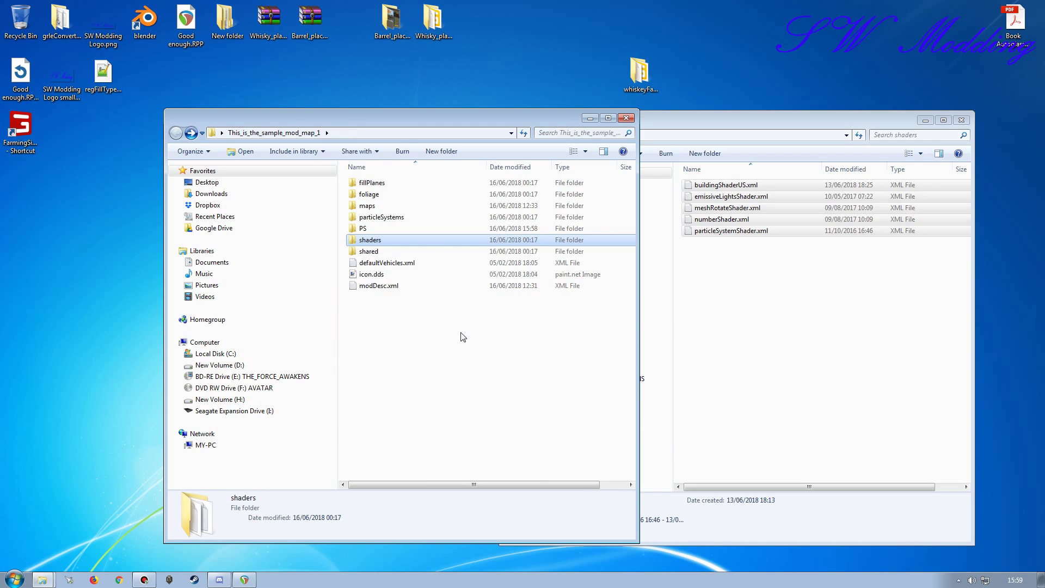
- Check the barrelFabrik fruitHuds folder and copy it into the root of the sample map folder
click(731, 362)
key(BackSpace)
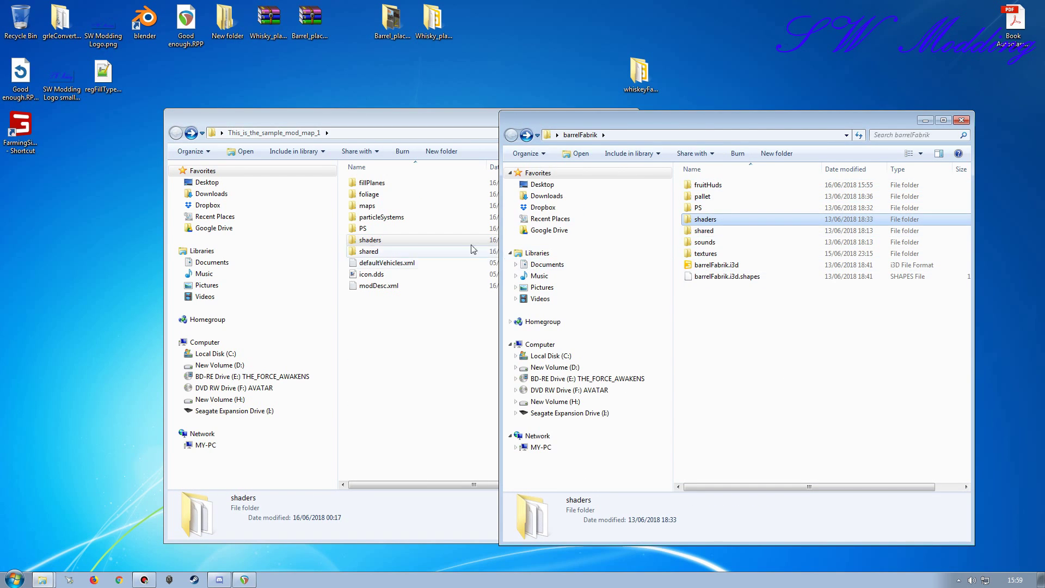
click(719, 186)
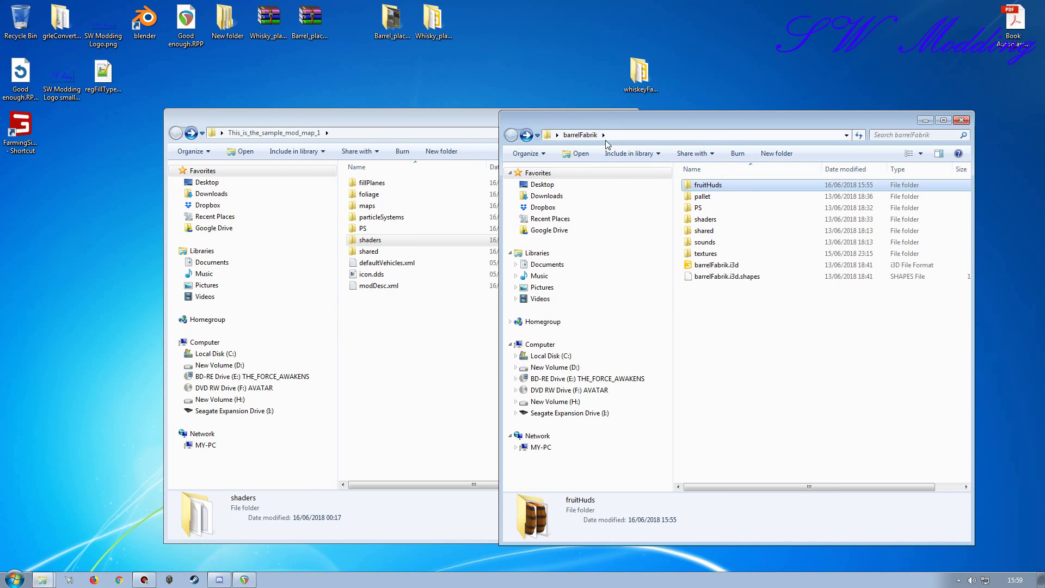
double_click(724, 189)
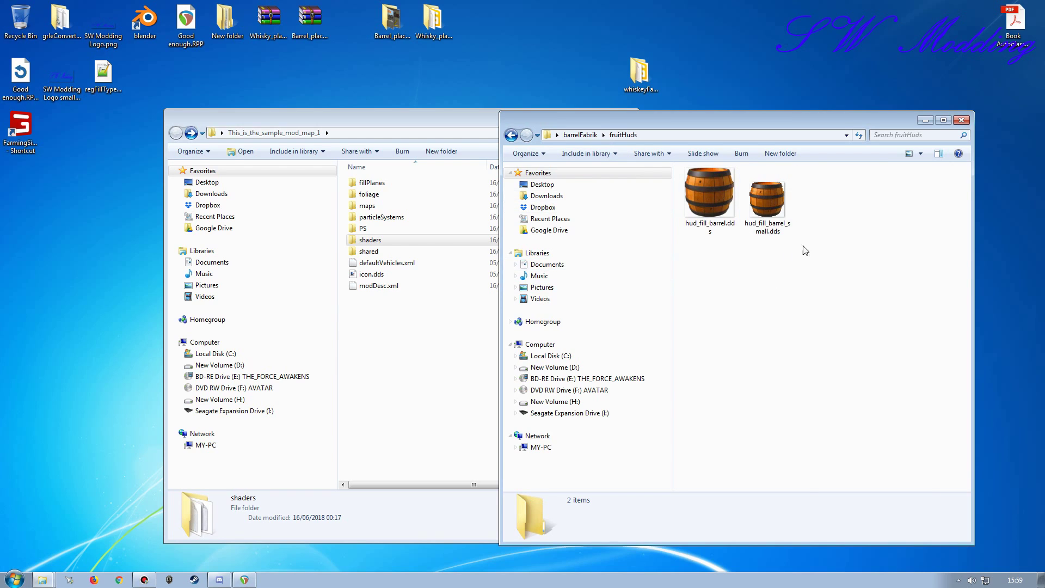
key(BackSpace)
right_drag(706, 188, 371, 391)
click(391, 400)
click(415, 359)
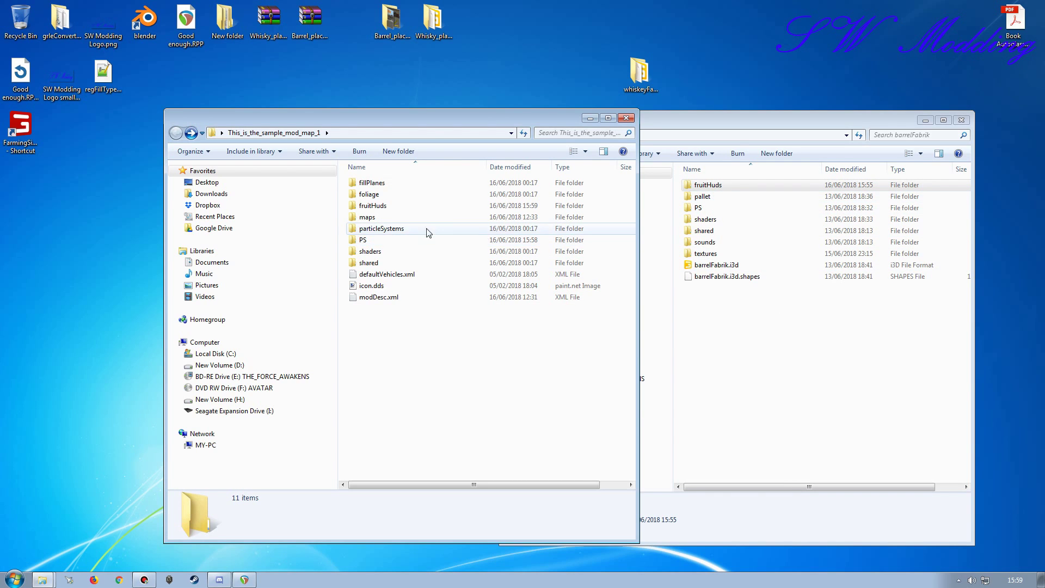
- Copy barrelFabrik.i3d and barrelFabrik.i3d.shapes from the barrelFabrik folder into the map's maps folder
click(375, 220)
double_click(376, 220)
drag(740, 307, 718, 266)
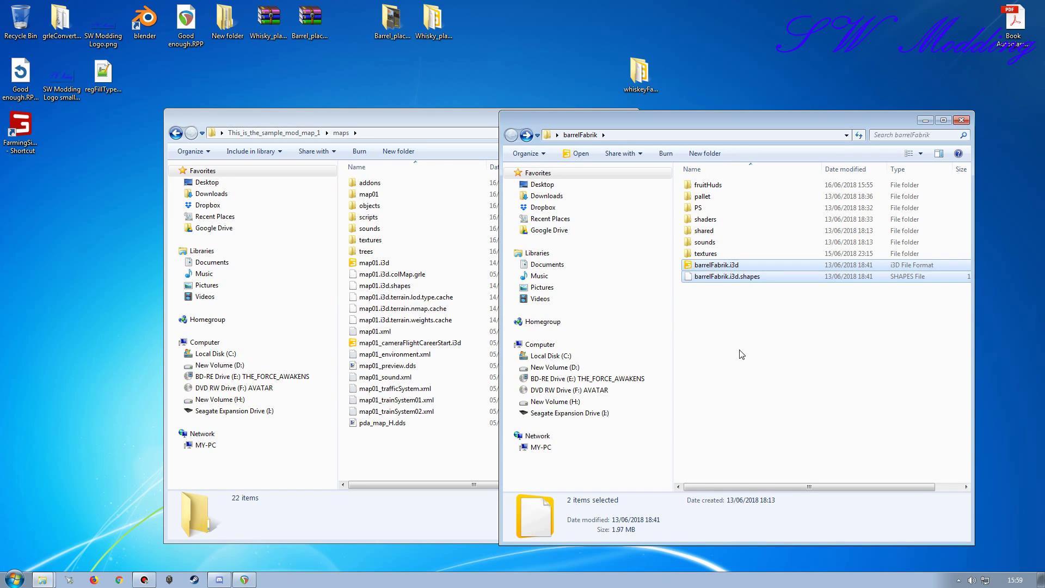
click(464, 146)
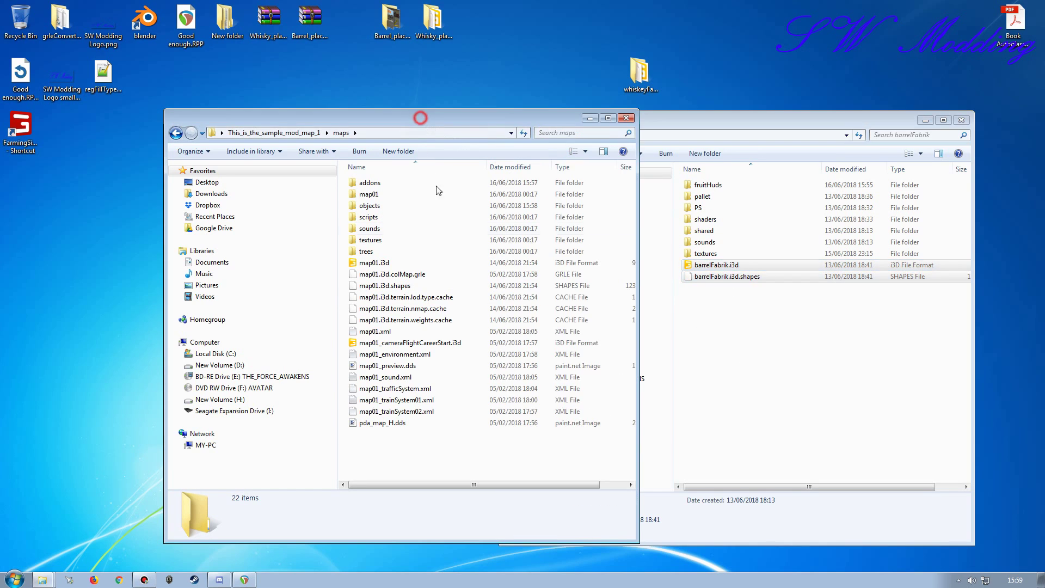
key(ctrl+v)
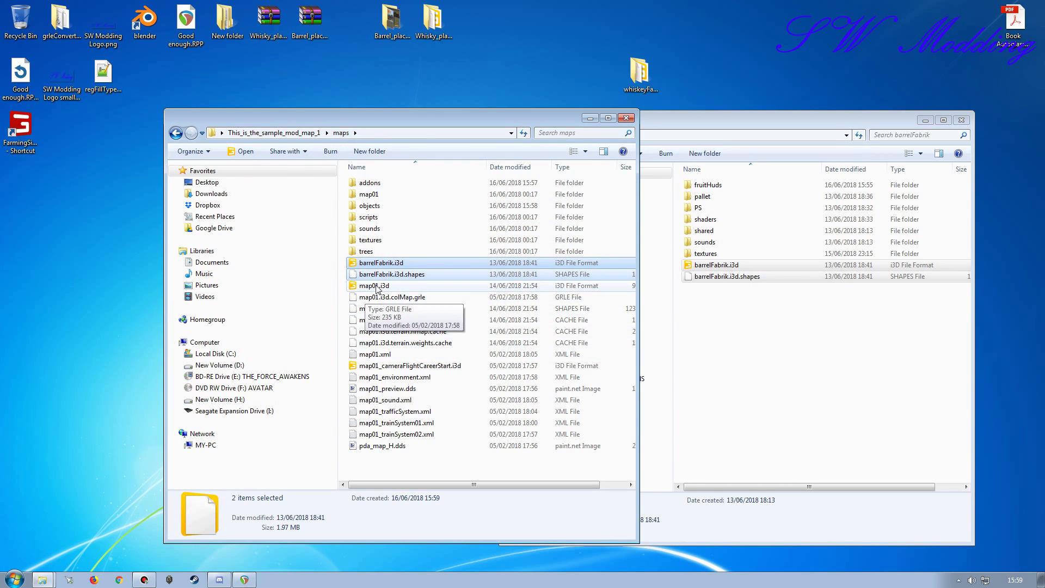
- Review the barrelFabrik source folder and the map's maps/addons/barrelFabrik folder, and return to the maps folder
click(793, 365)
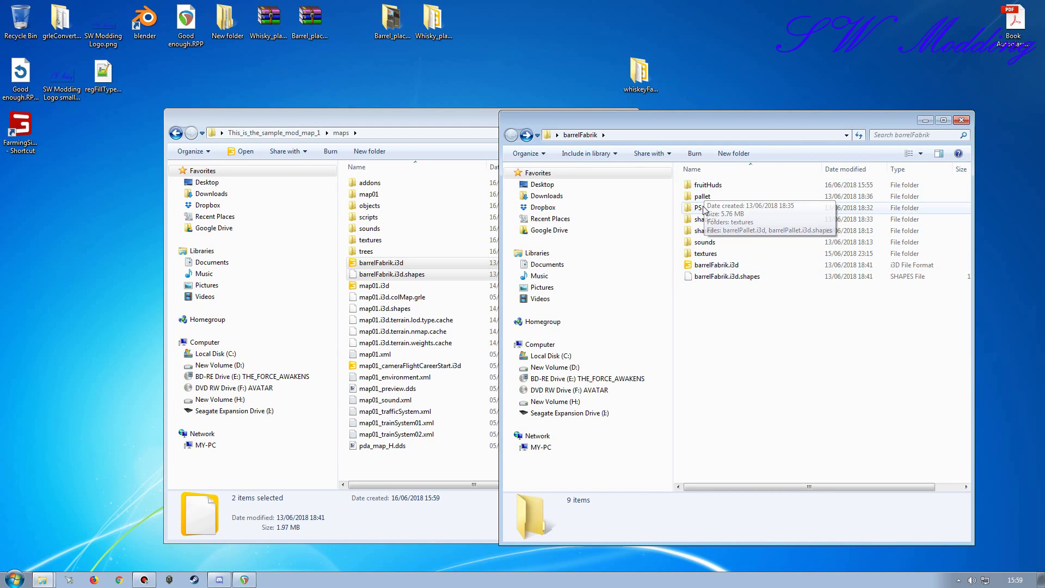
click(372, 127)
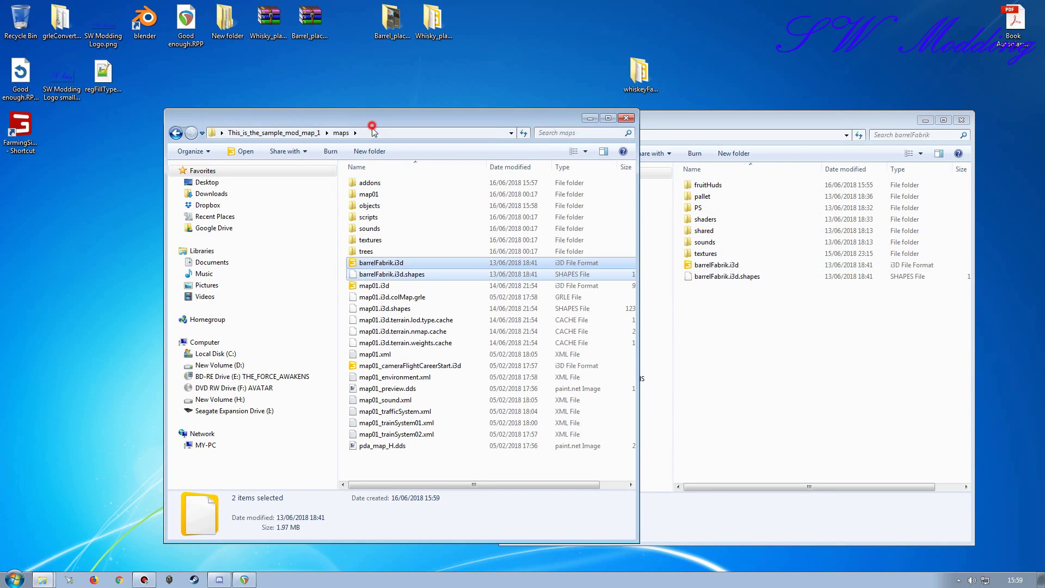
double_click(374, 185)
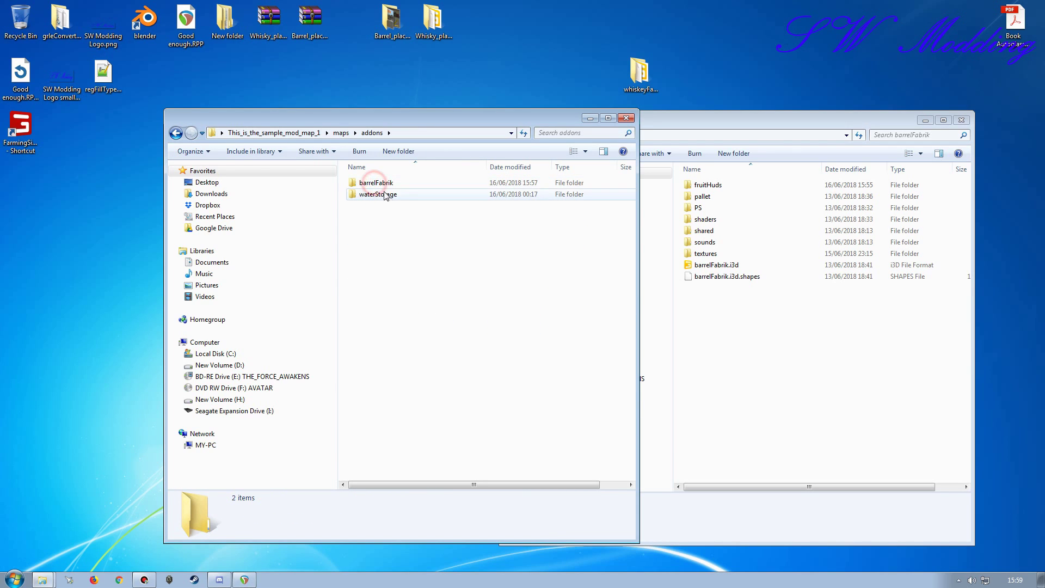
double_click(377, 185)
key(alt+Left)
key(alt+Left)
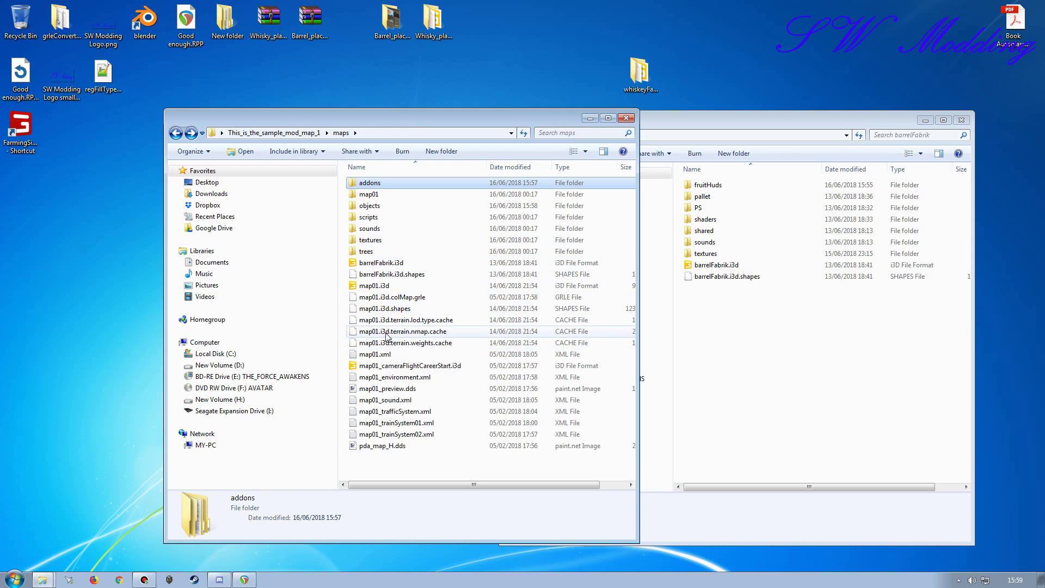
- Close the barrelFabrik source folder window and reposition the map's maps folder window on the desktop
drag(393, 120, 326, 122)
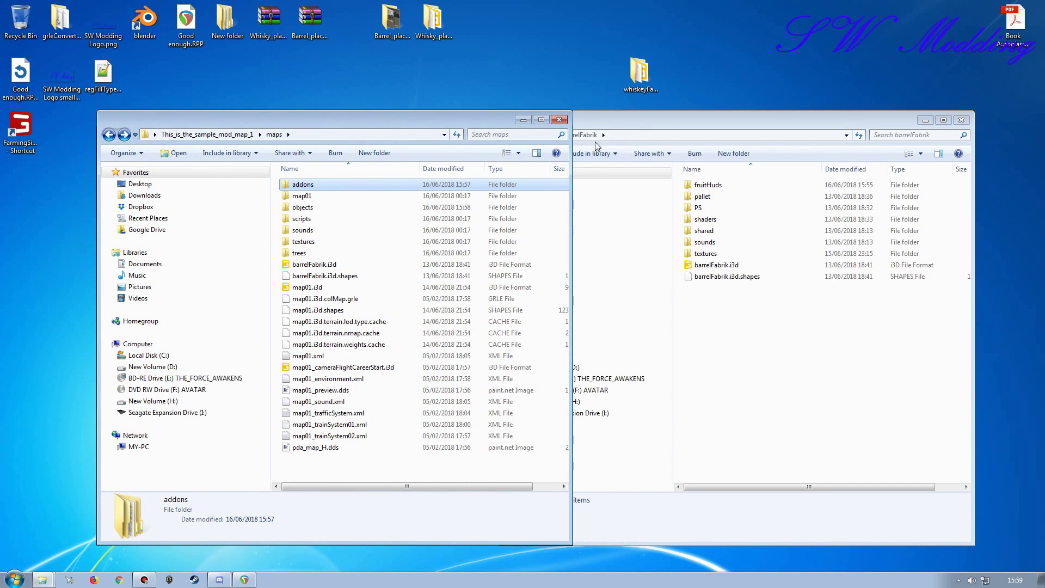
click(595, 116)
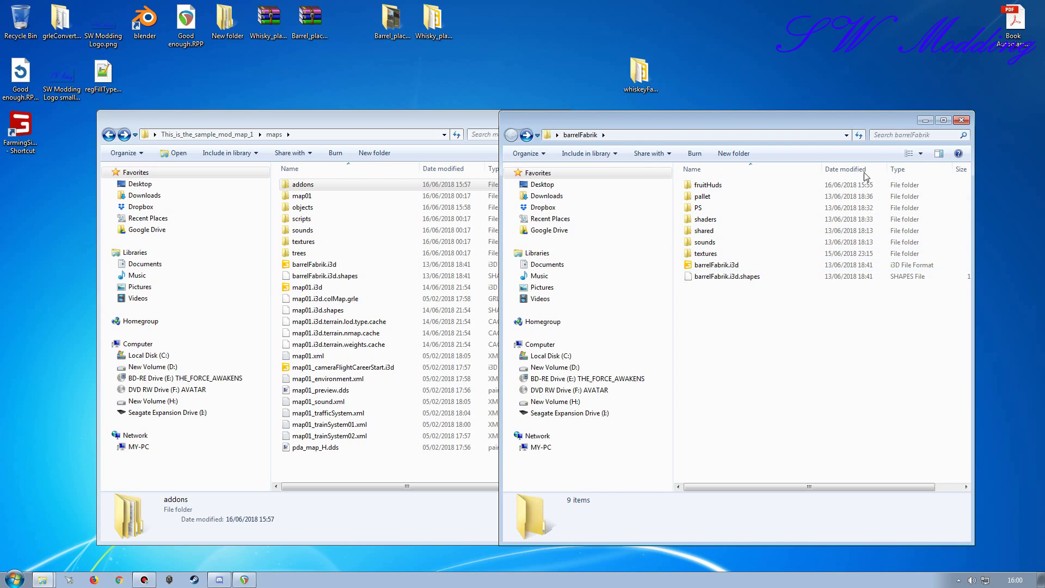
click(961, 121)
drag(451, 127, 596, 91)
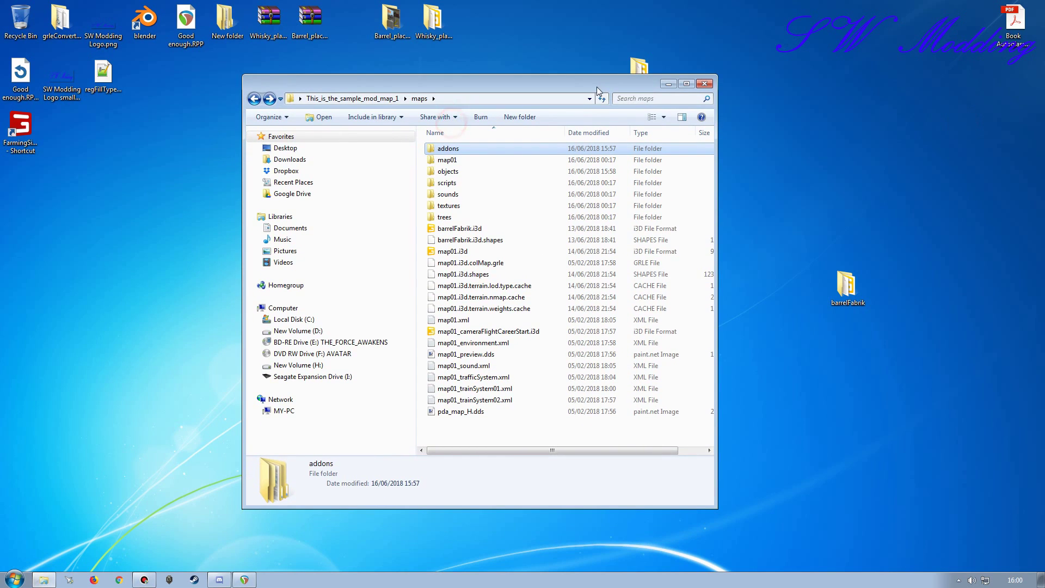
- Open the map's barrelFabrik.i3d from the maps folder in Notepad++ and check the folder layout of the sample map's root
right_click(458, 229)
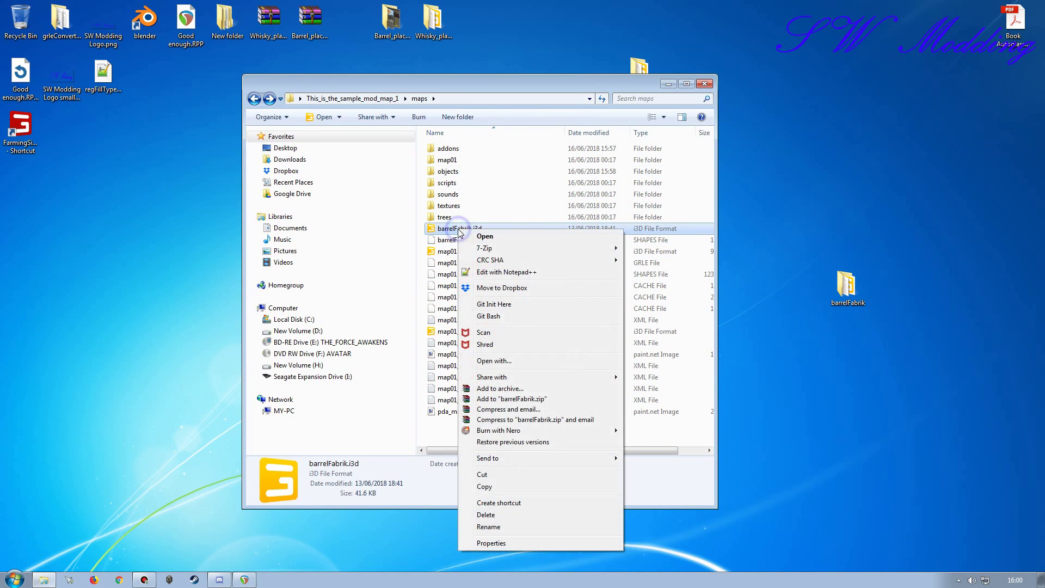
click(479, 271)
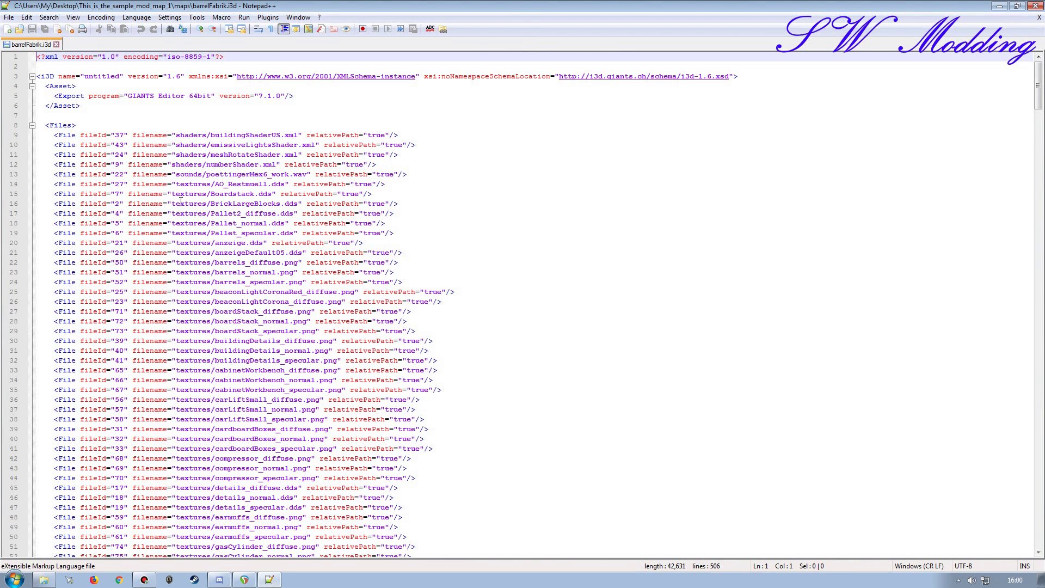
click(44, 580)
key(BackSpace)
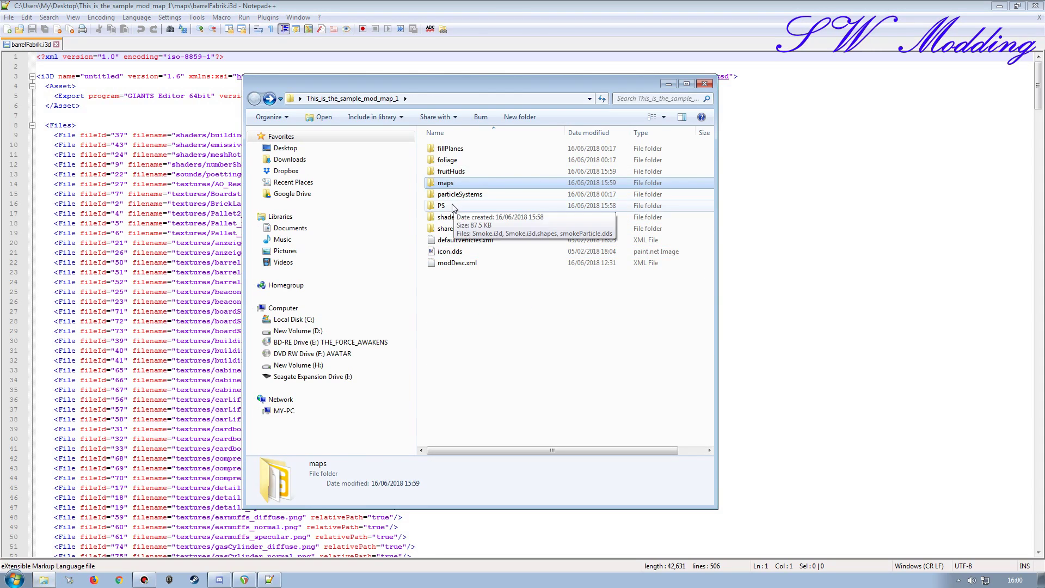
click(448, 173)
double_click(446, 183)
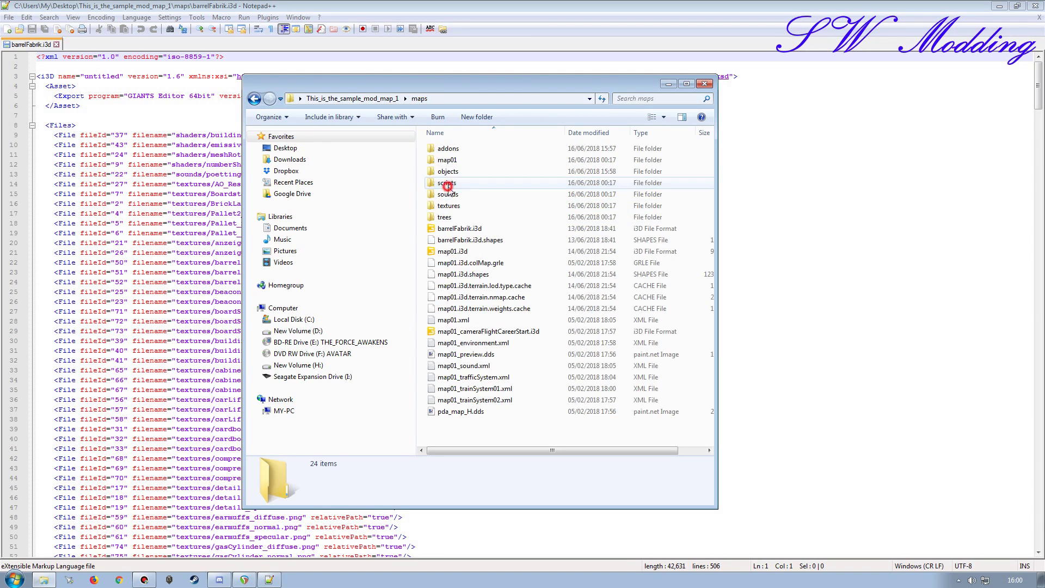
click(669, 83)
- Prefix the buildingShaderUS, emissiveLightsShader, meshRotateShader and numberShader file paths in barrelFabrik.i3d with "../"
click(177, 136)
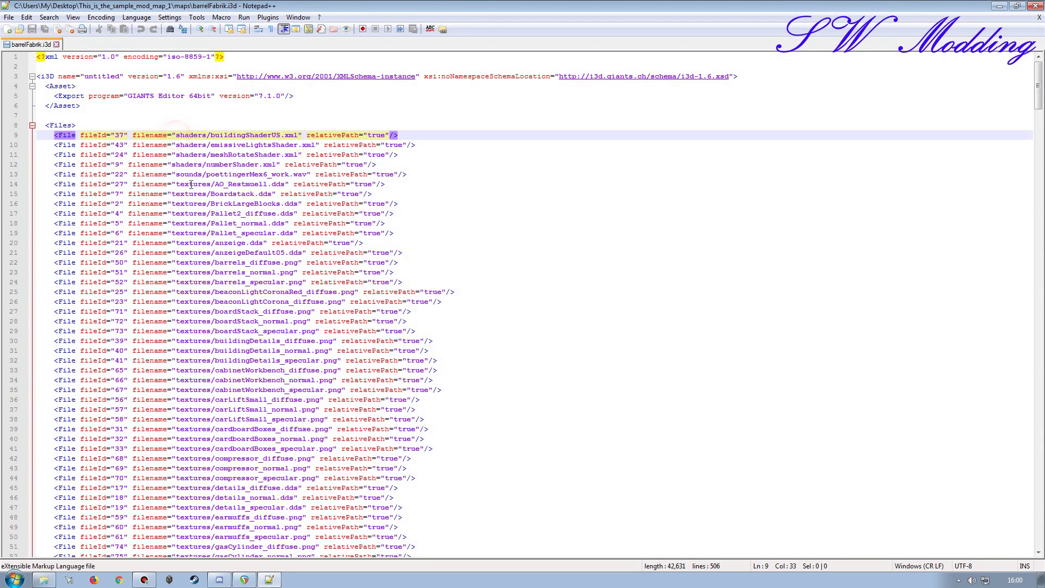
text(../)
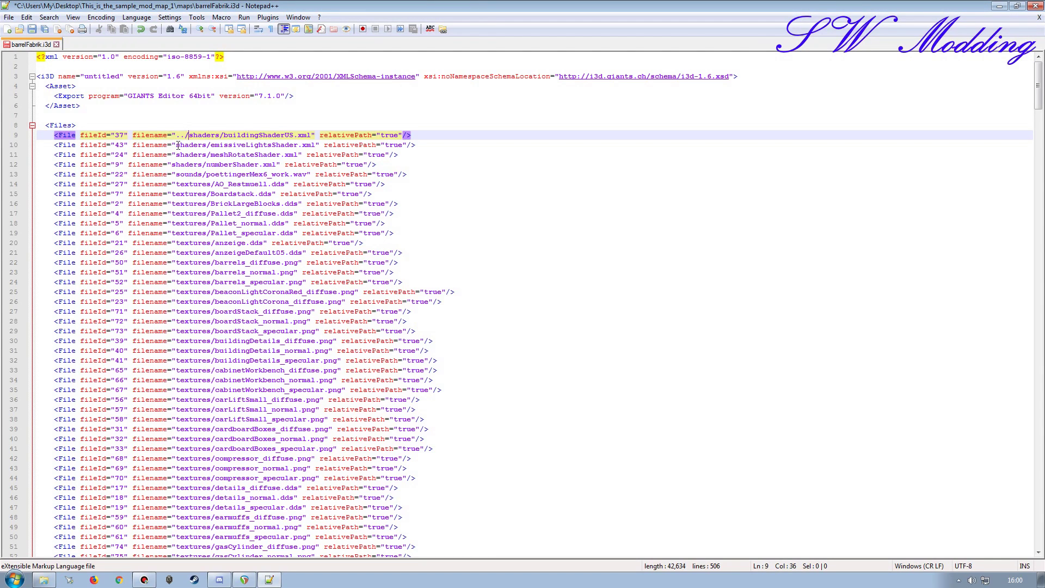
click(176, 146)
text(../)
click(176, 155)
text(../)
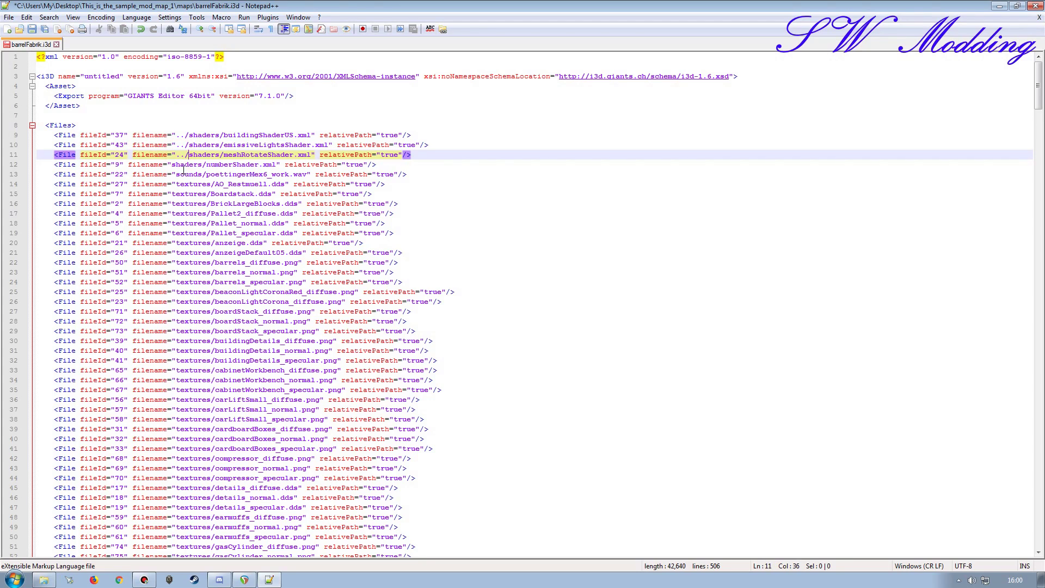
click(172, 164)
text(../)
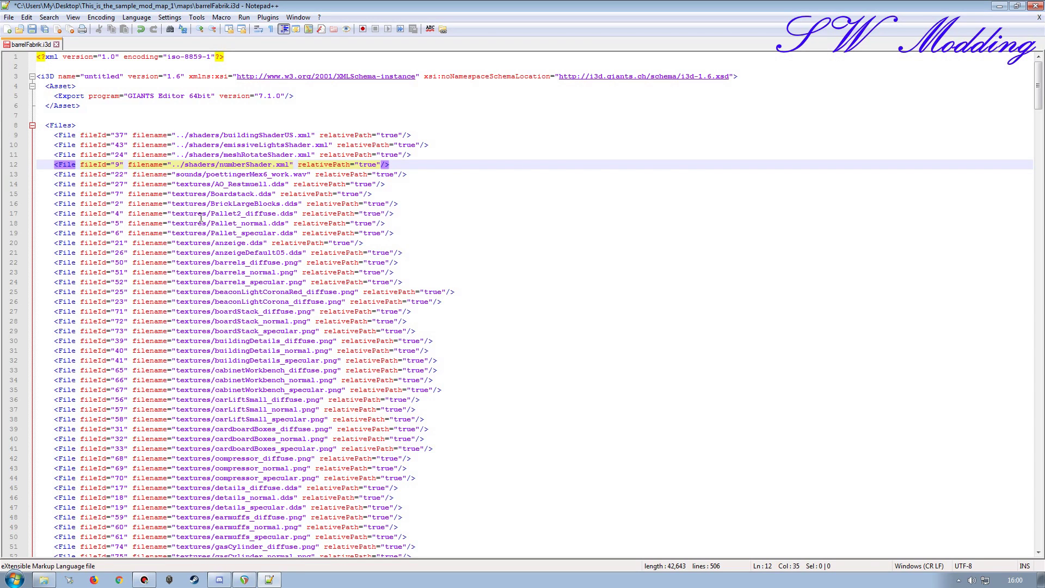
- Check the maps folder and change the AO_Restmuell.dds path from textures to addons/barrelFabrik
click(44, 580)
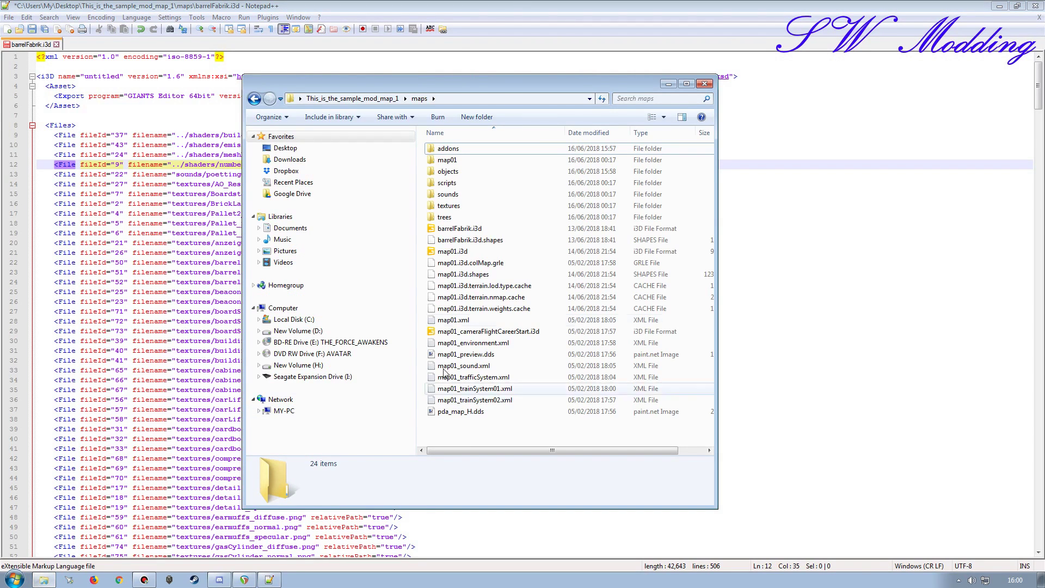
click(667, 84)
key(alt+Tab)
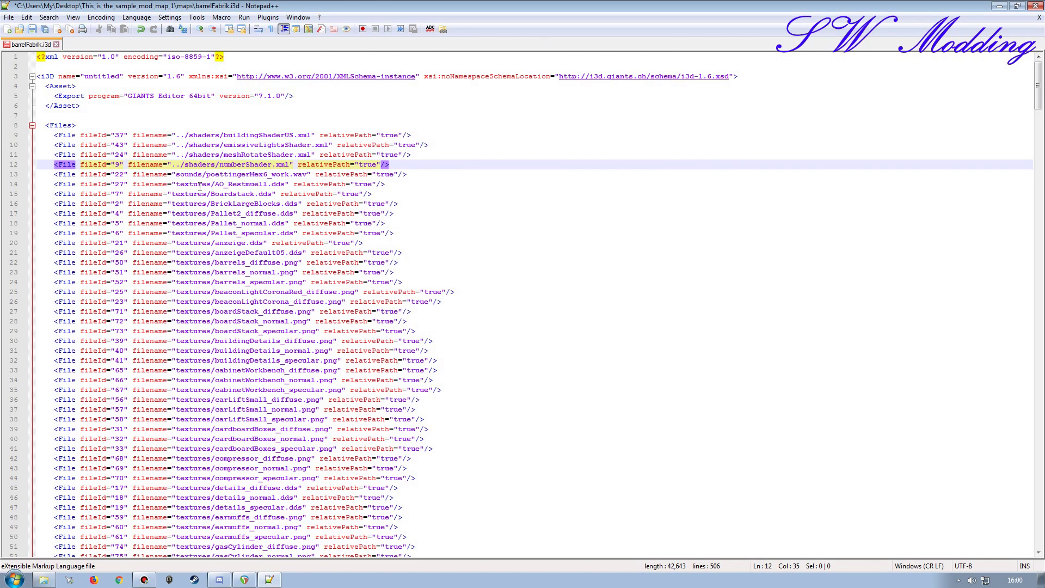
drag(210, 186, 176, 185)
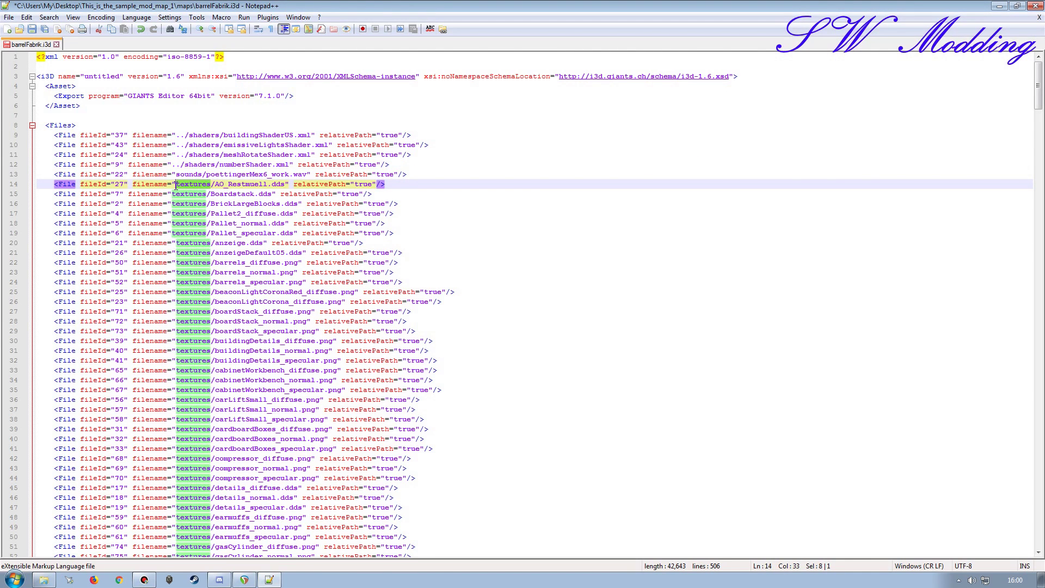
text(add)
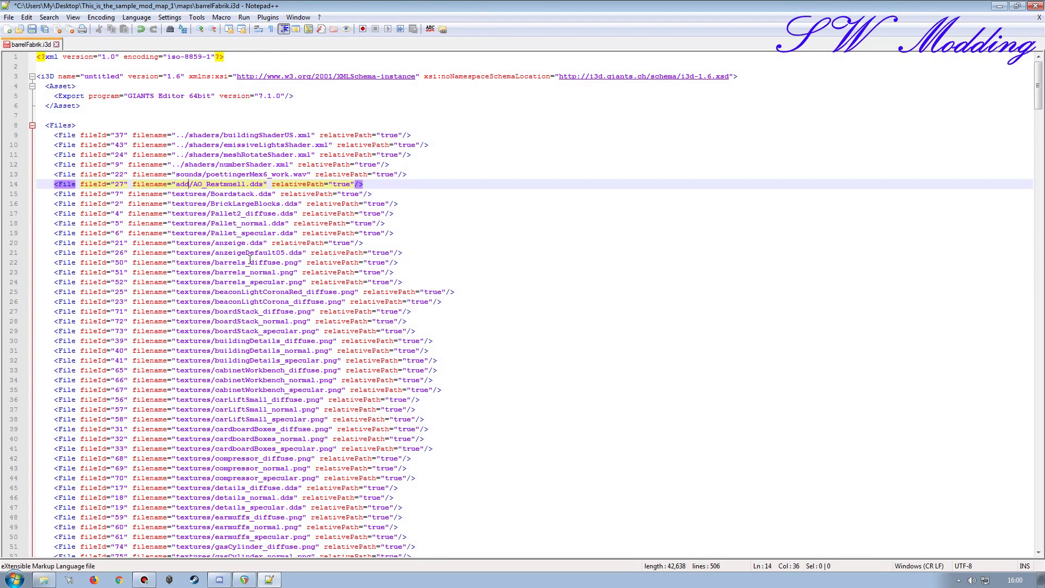
text(ons)
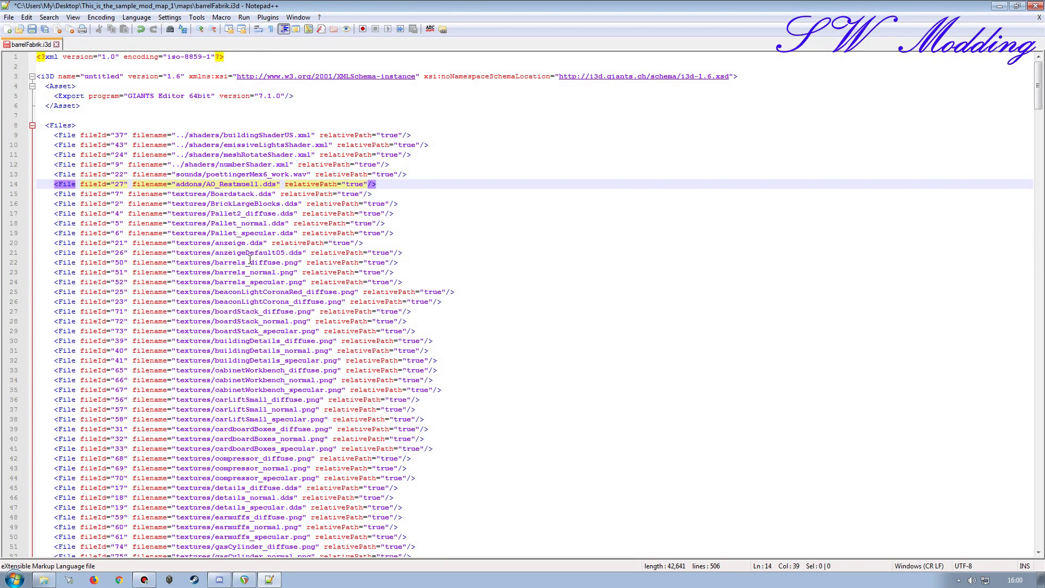
text(/barrel)
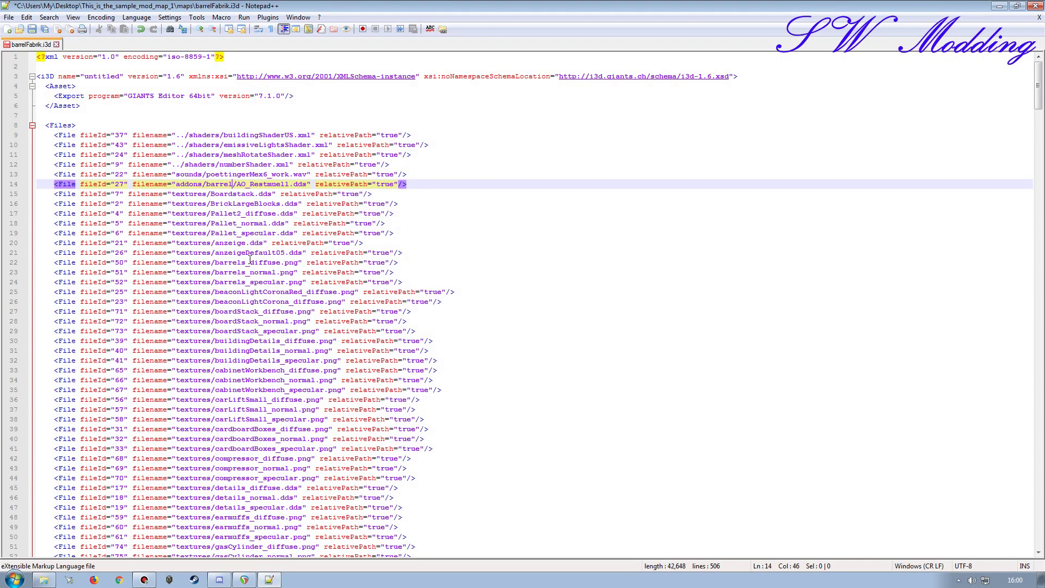
text(Fabrik)
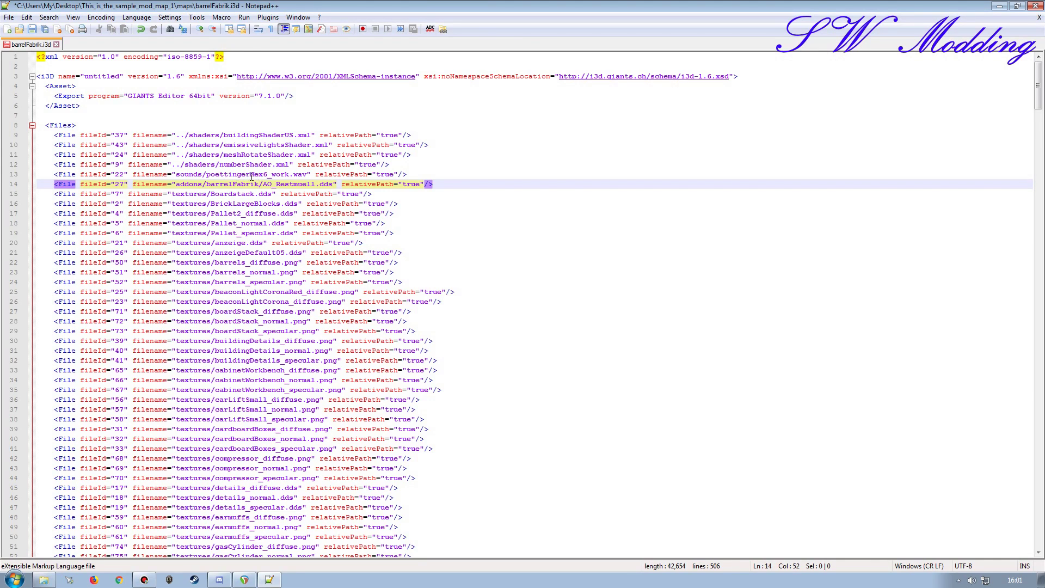
- Replace all occurrences of "textures" with "addons/barrelFabrik" in barrelFabrik.i3d
drag(261, 184, 180, 186)
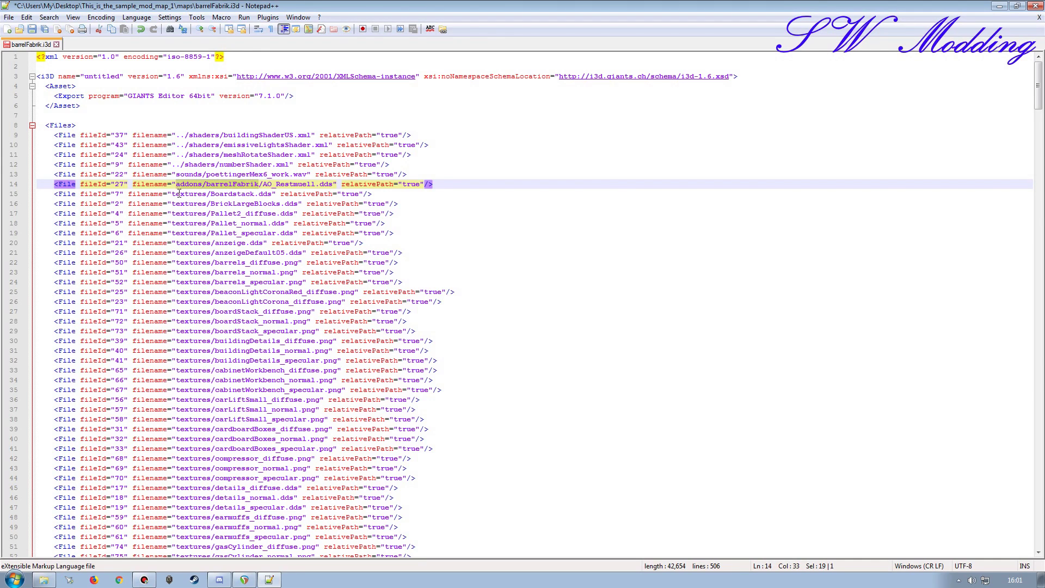
double_click(189, 194)
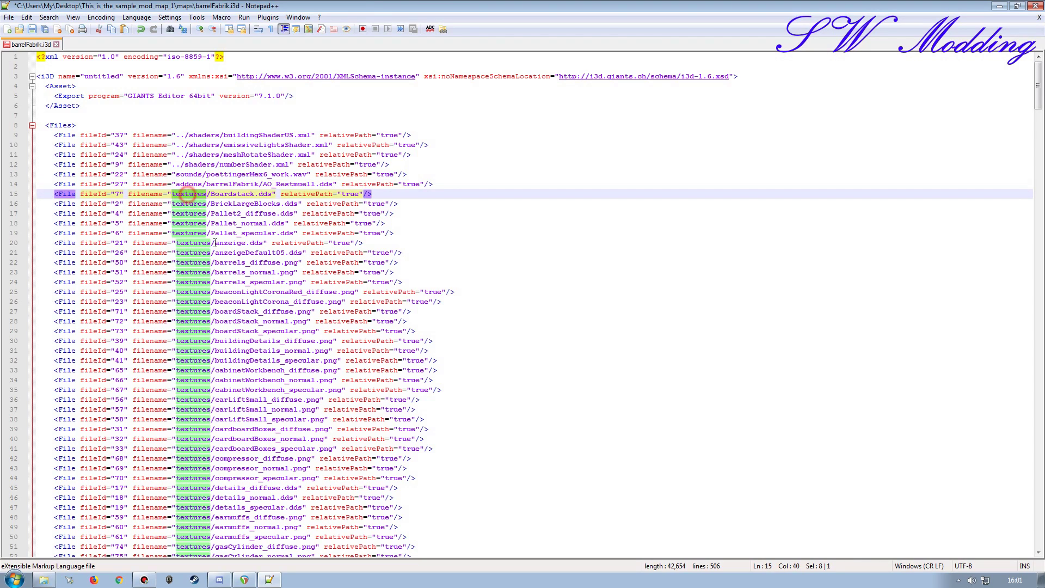
key(ctrl+f)
click(408, 220)
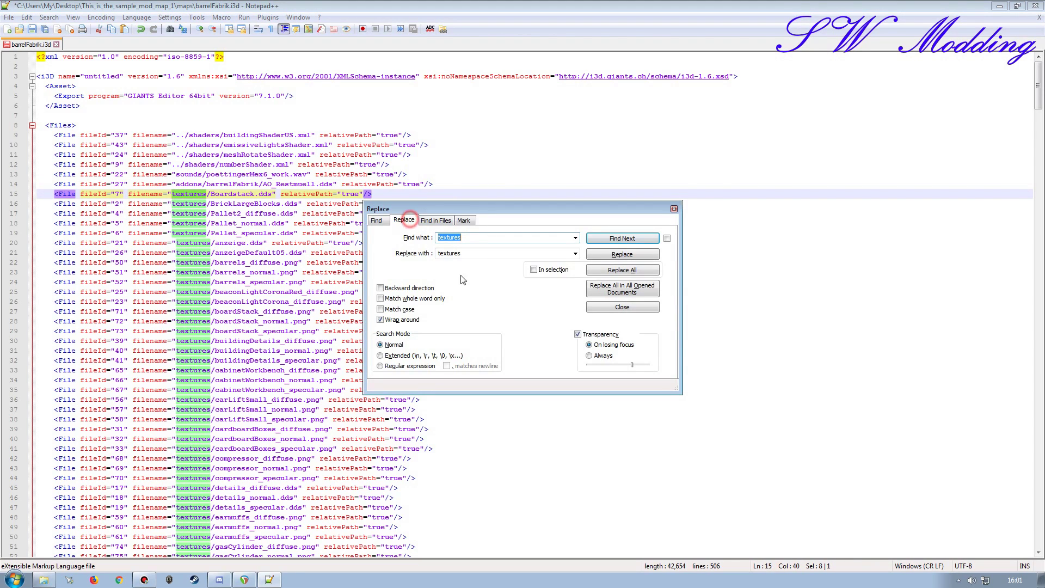
text(addons/barrelFabrik)
double_click(508, 238)
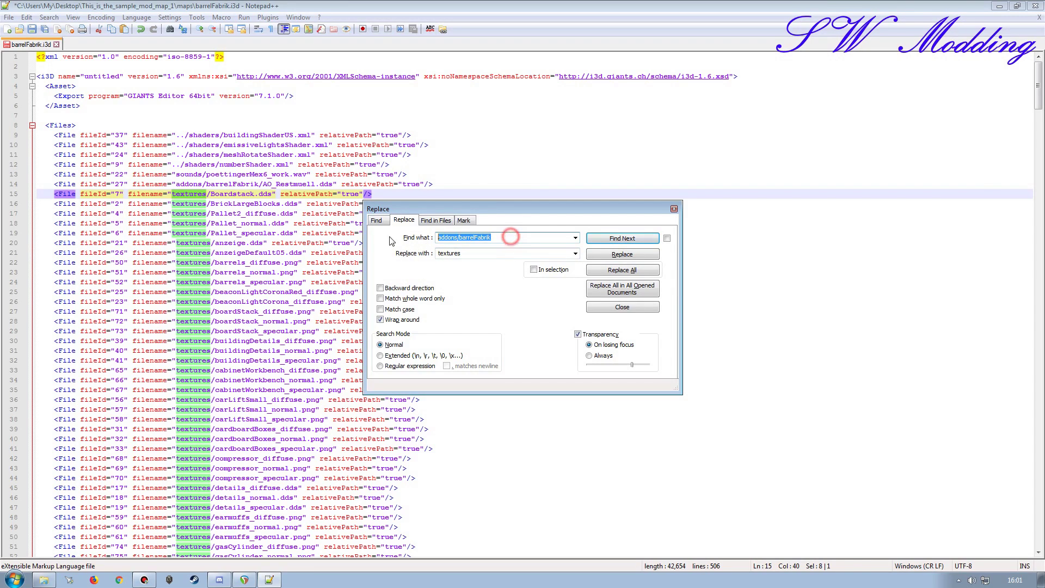
key(ctrl+x)
double_click(482, 254)
key(ctrl+v)
click(468, 238)
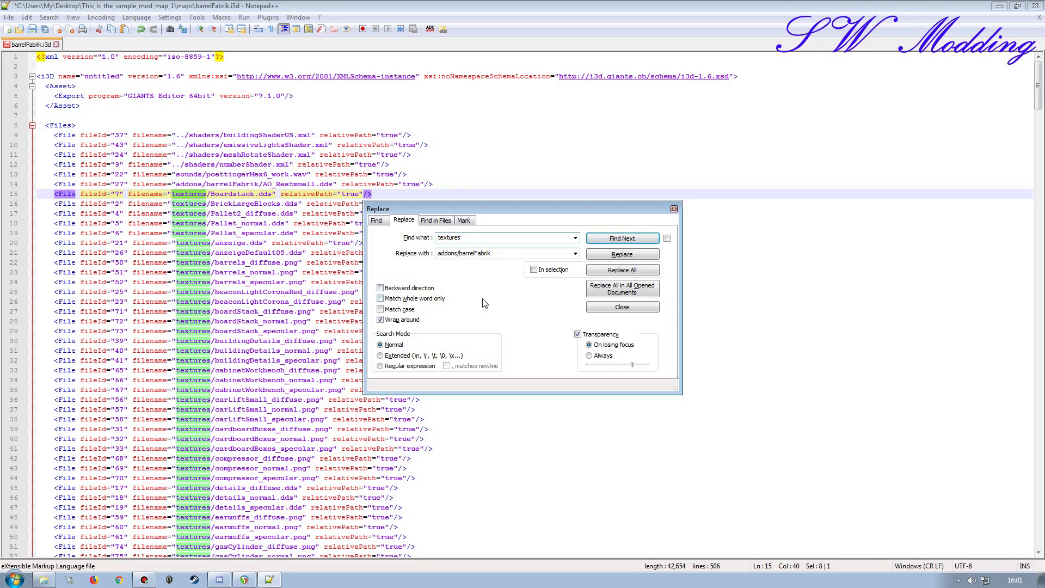
click(615, 267)
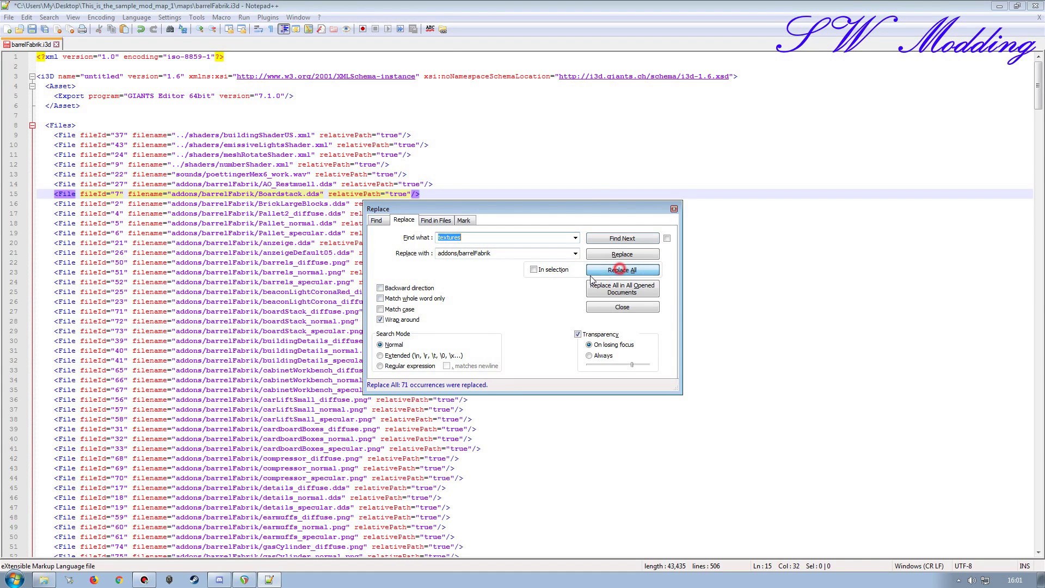
click(601, 308)
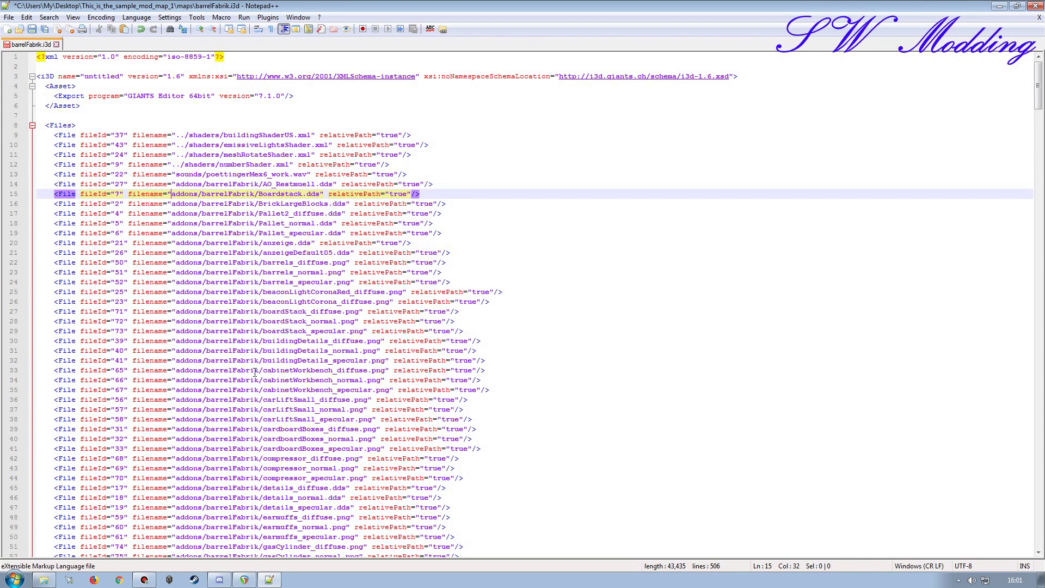
- Review the replaced texture paths, save barrelFabrik.i3d and close it along with Notepad++
scroll(255, 372, down, 13)
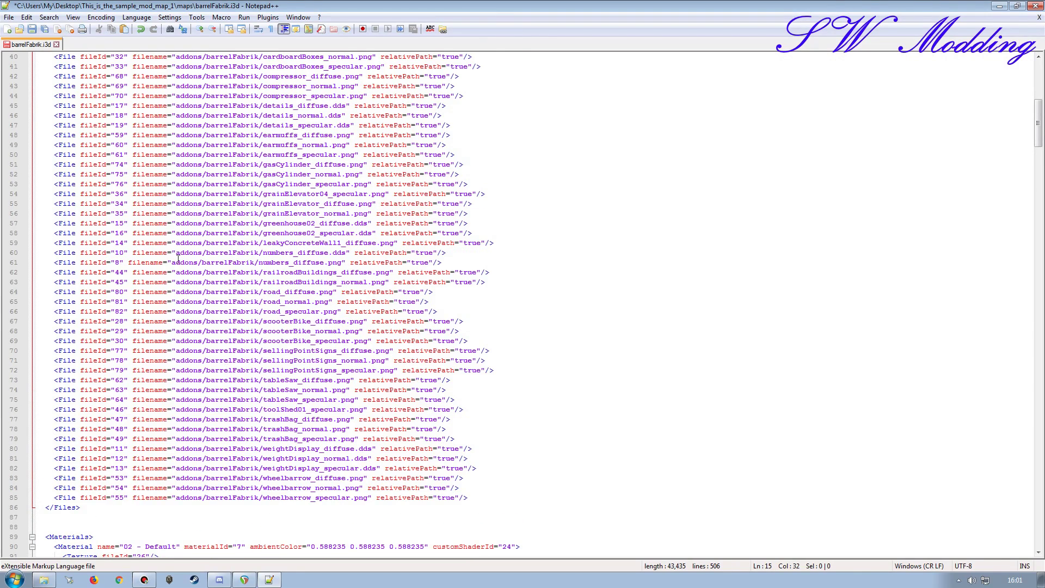
click(32, 29)
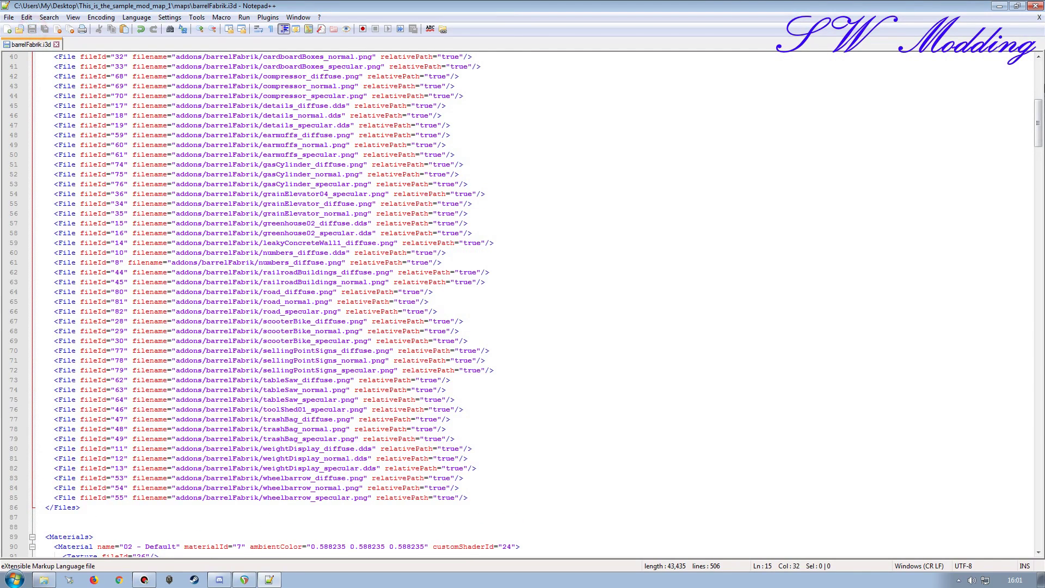
click(1039, 17)
click(1035, 6)
- Open the map's barrelFabrik.i3d in GIANTS Editor, inspect the BarrelFabrik object and its attributes, and close the editor
click(44, 580)
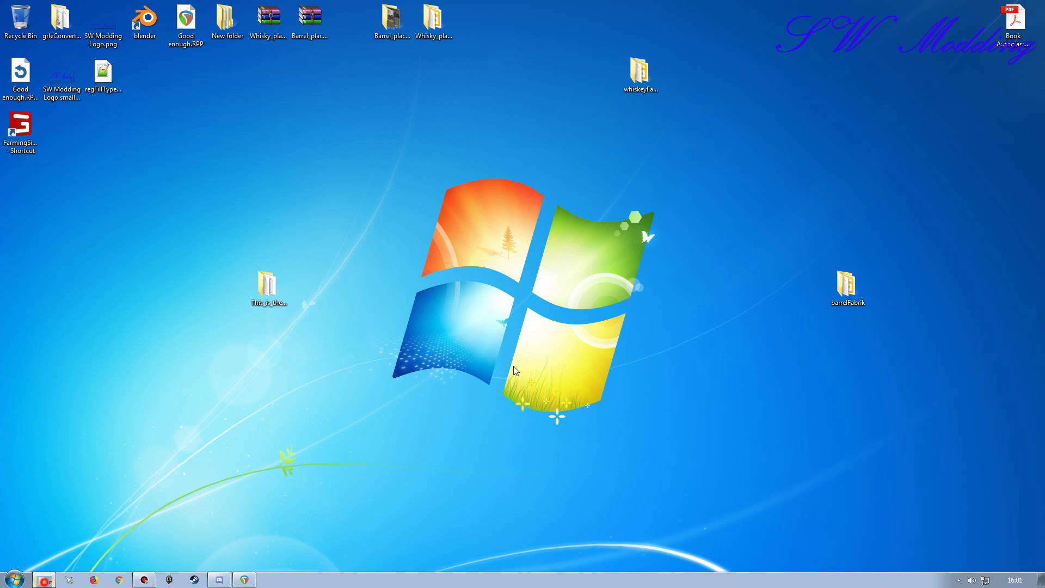
double_click(462, 228)
click(522, 357)
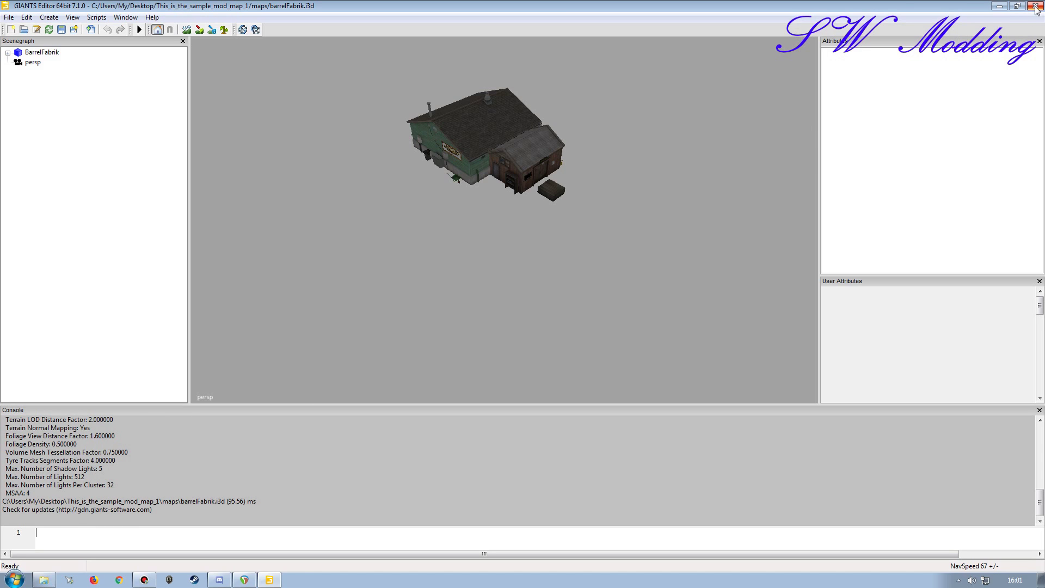
click(38, 53)
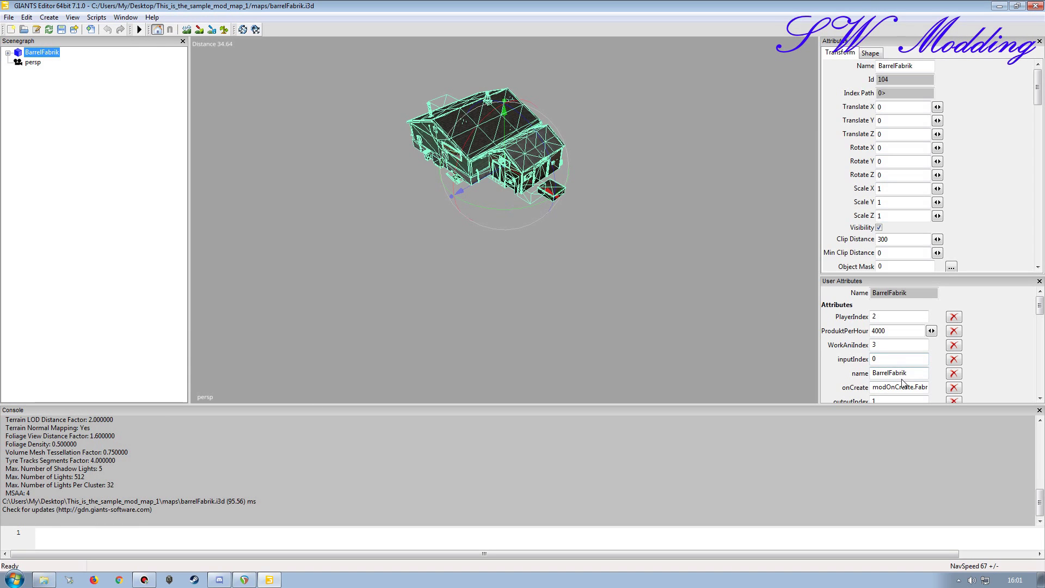
click(1032, 5)
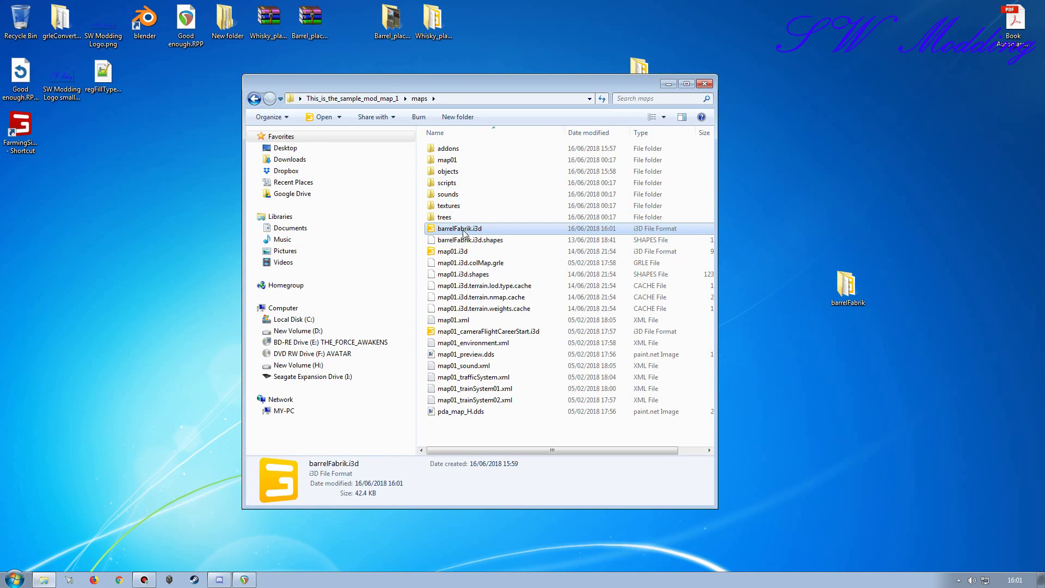
- Open barrelPallet.i3d from maps/objects/barrelPallet in Notepad++, check its texture file paths, and close it
double_click(448, 171)
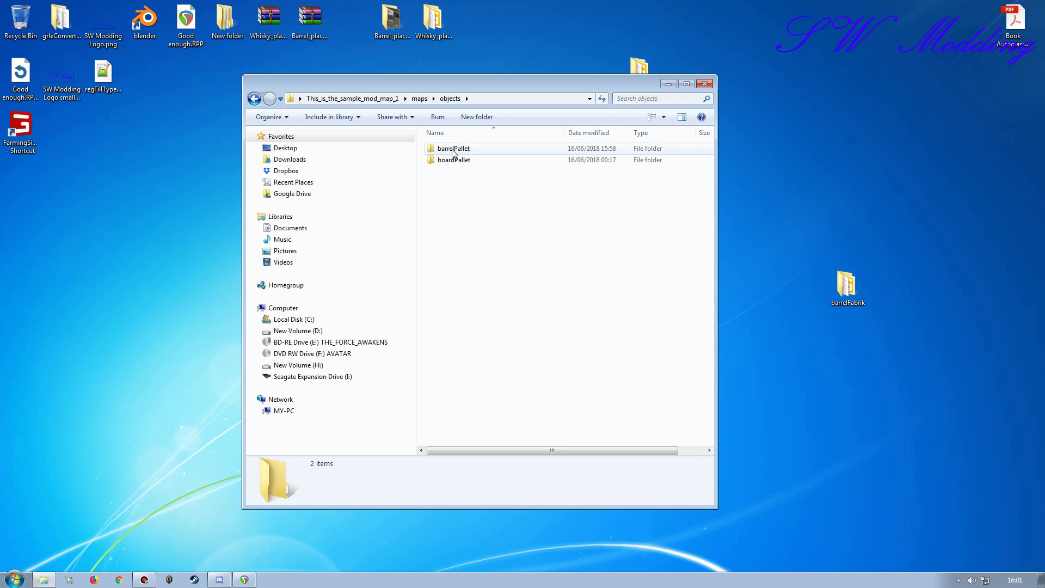
double_click(447, 149)
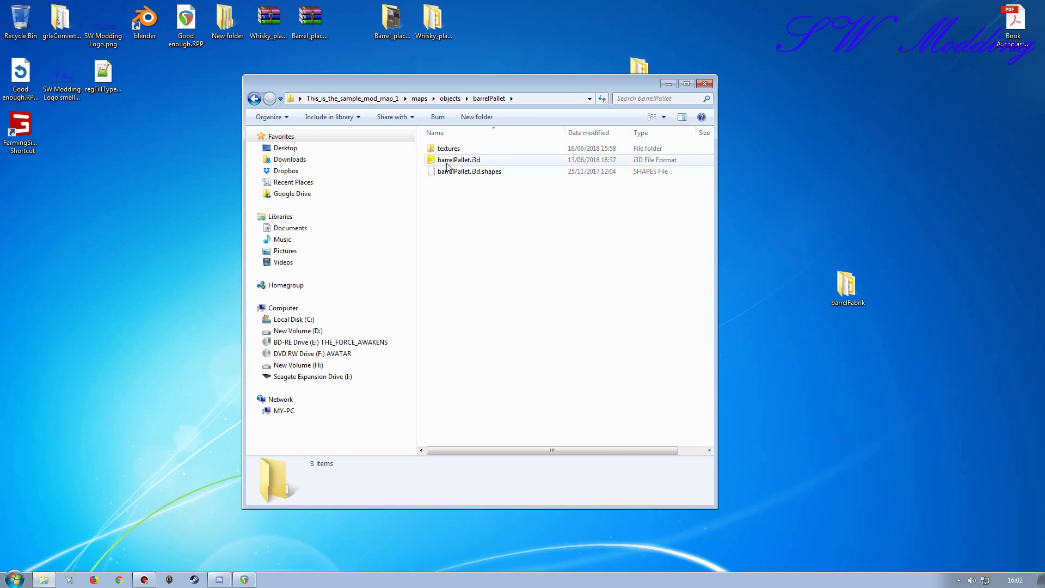
right_click(446, 159)
click(471, 205)
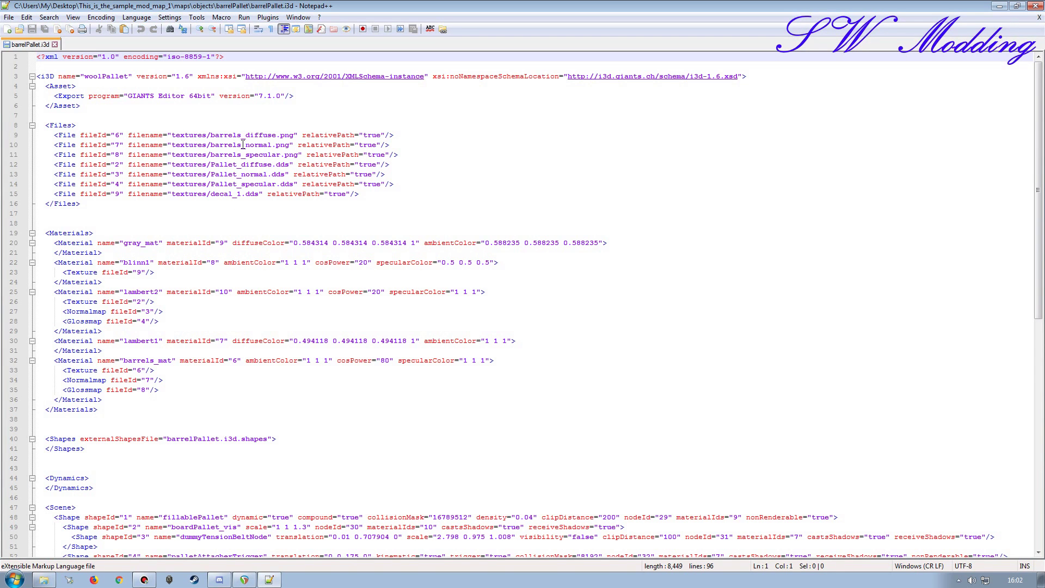
click(1038, 17)
click(1033, 5)
- Open barrelPallet.i3d in GIANTS Editor to check how the pallet loads, and close the editor
double_click(437, 160)
click(511, 357)
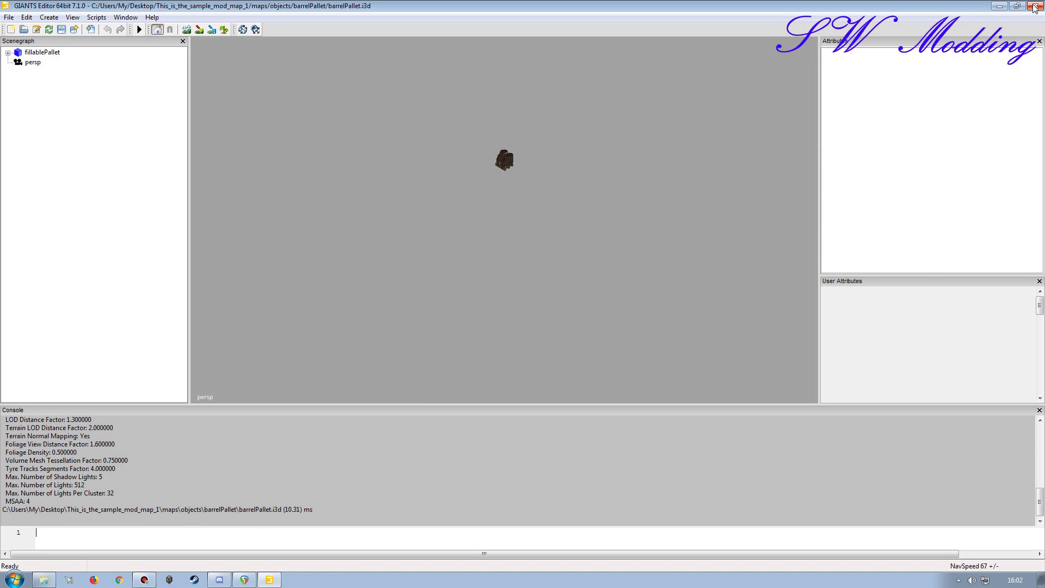
click(1034, 6)
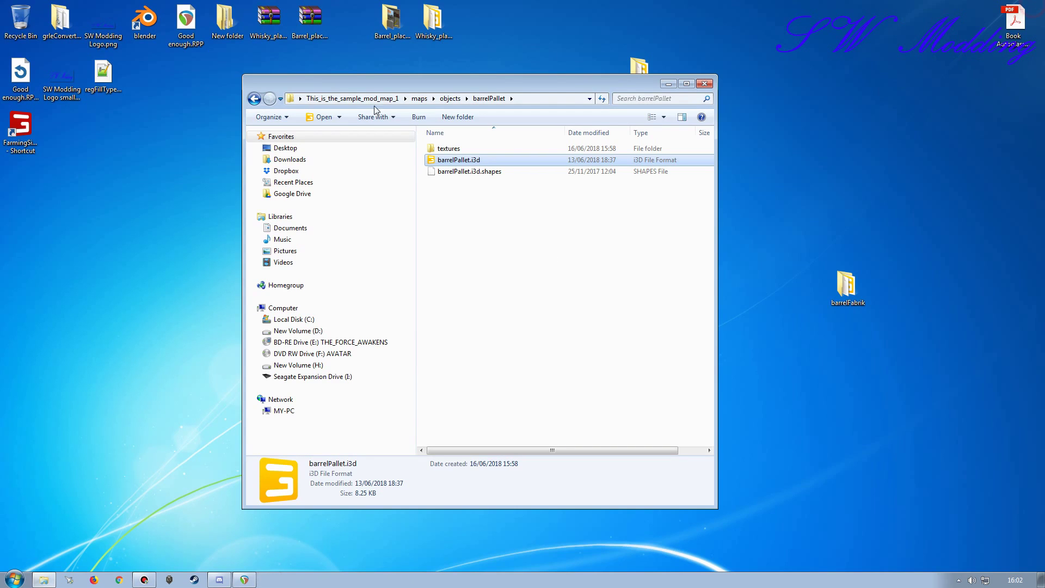
- Open Smoke.i3d from the map's PS folder in GIANTS Editor, play its smoke particle system, and close the editor without saving
key(BackSpace)
key(BackSpace)
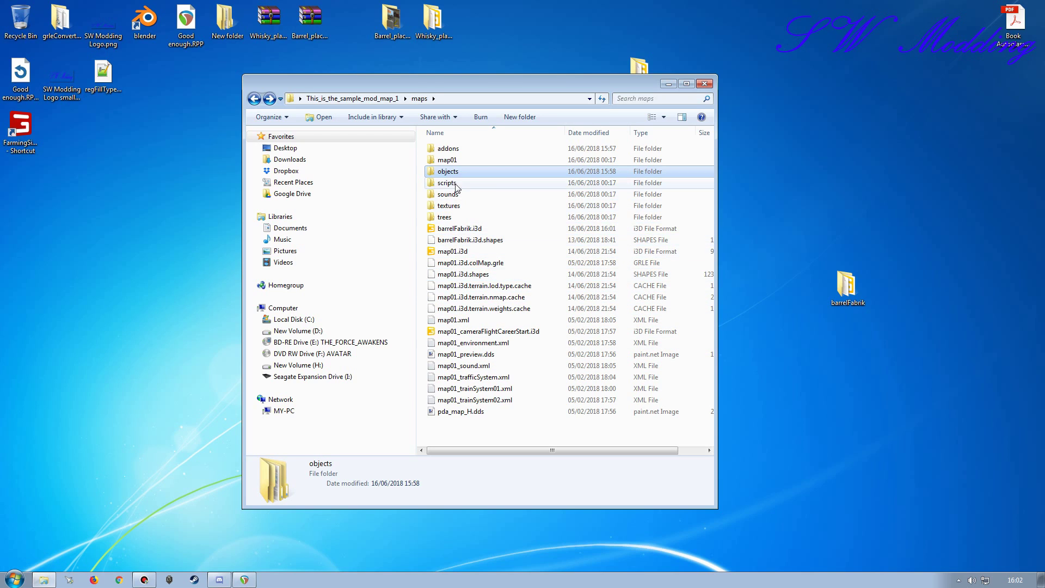
key(BackSpace)
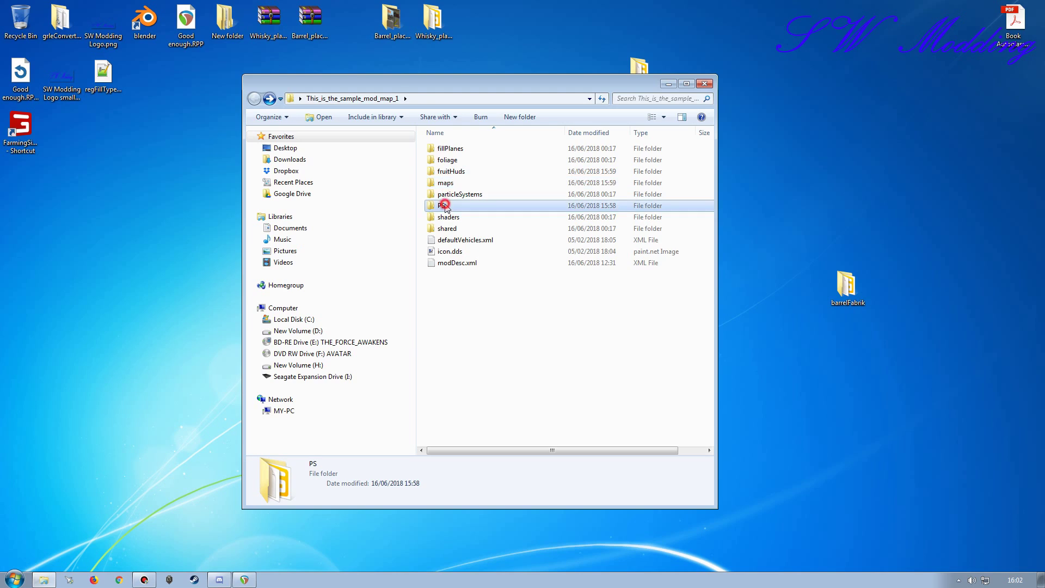
double_click(441, 205)
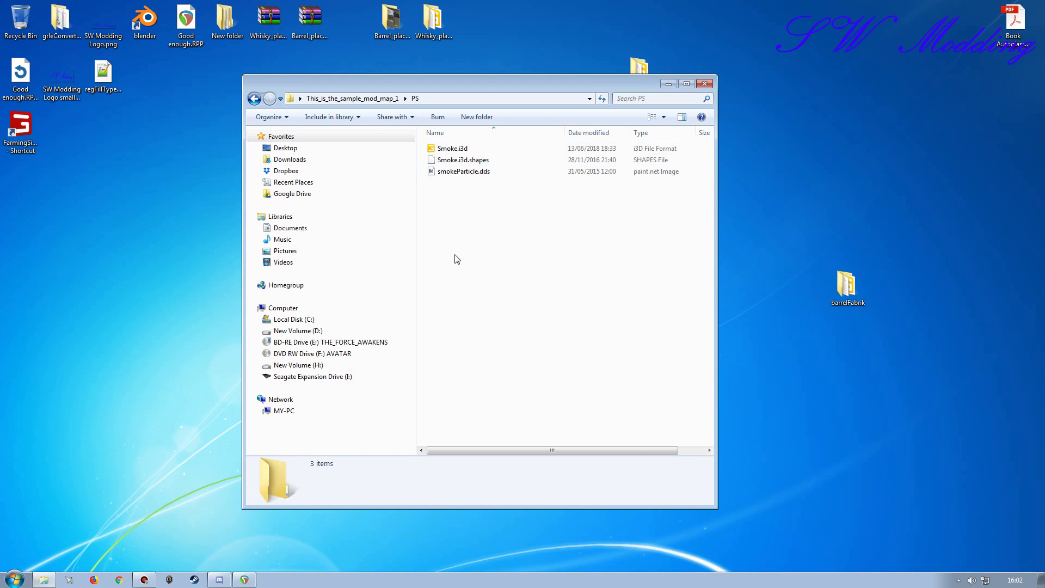
double_click(447, 149)
click(510, 357)
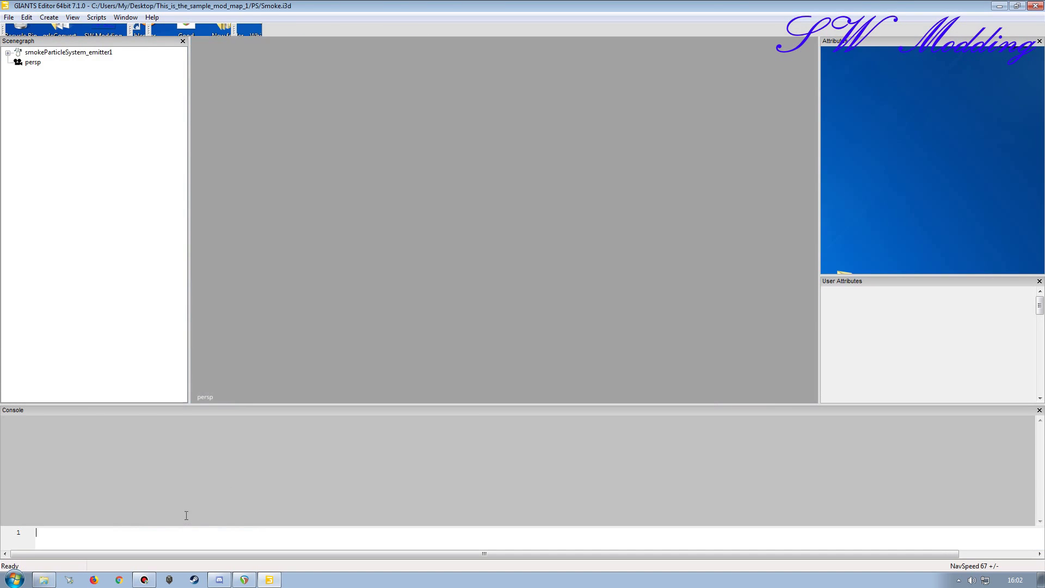
click(60, 53)
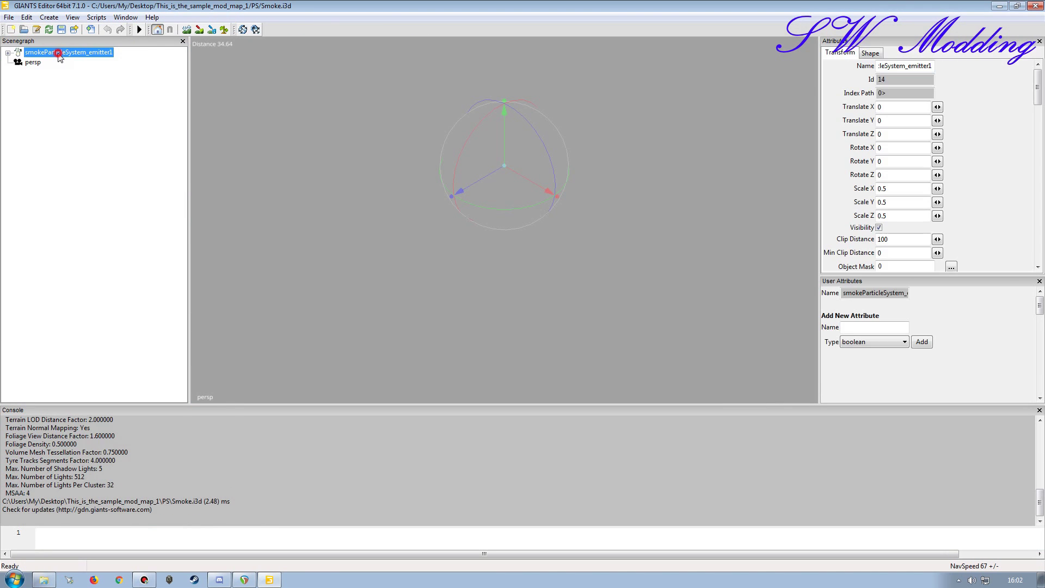
click(139, 30)
alt+drag(412, 309, 412, 262)
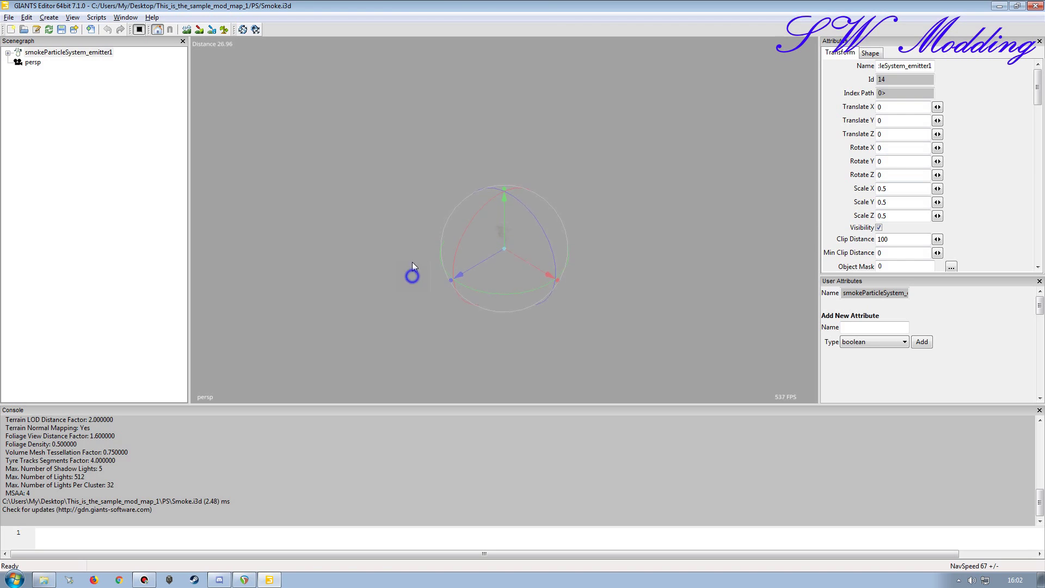
scroll(412, 230, up, 5)
click(1032, 6)
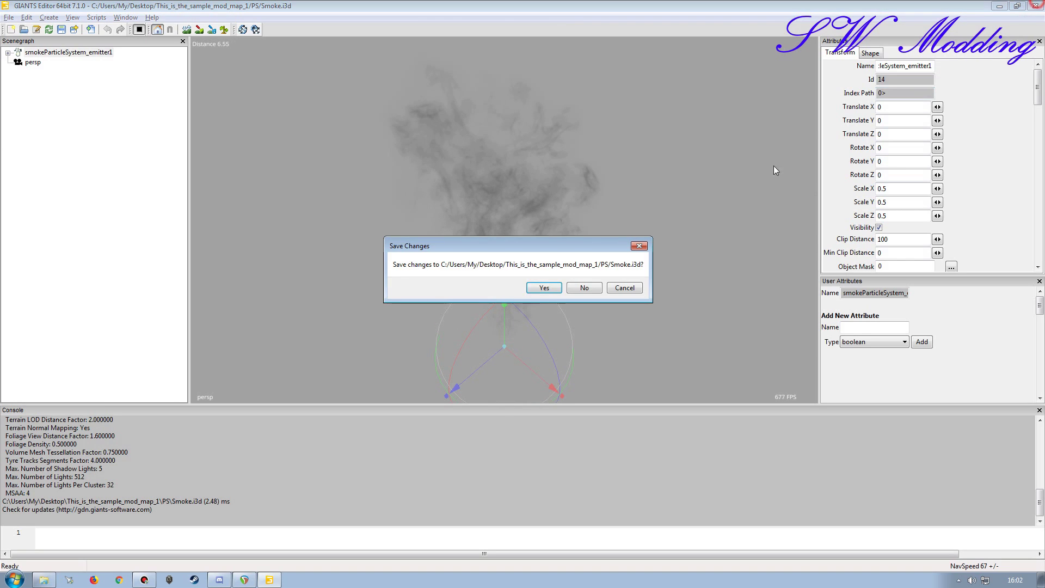
click(580, 290)
- Open Smoke.i3d in Notepad++, check its shader and texture file paths, and close it along with Notepad++
right_click(448, 151)
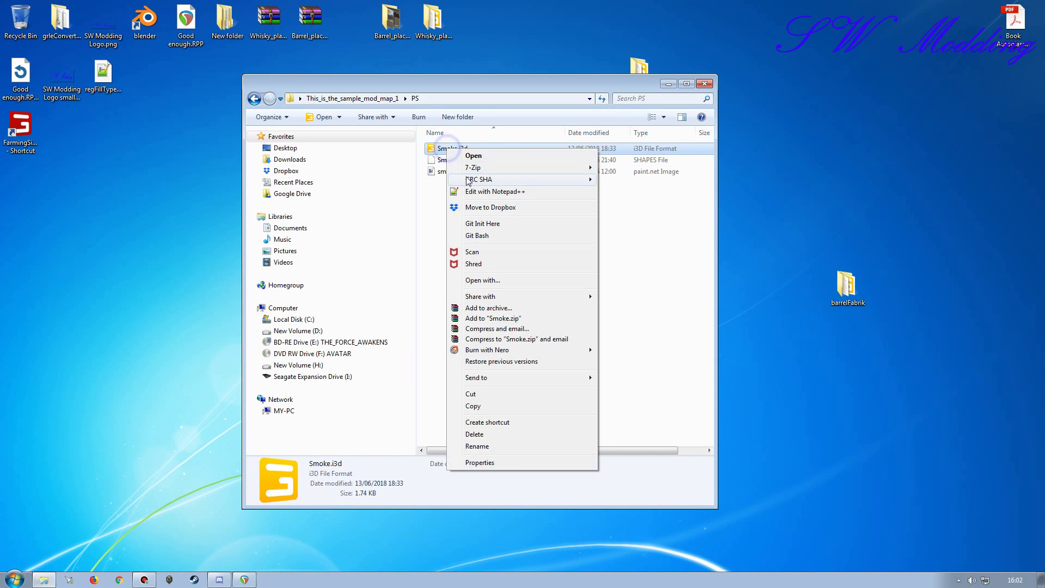
click(476, 189)
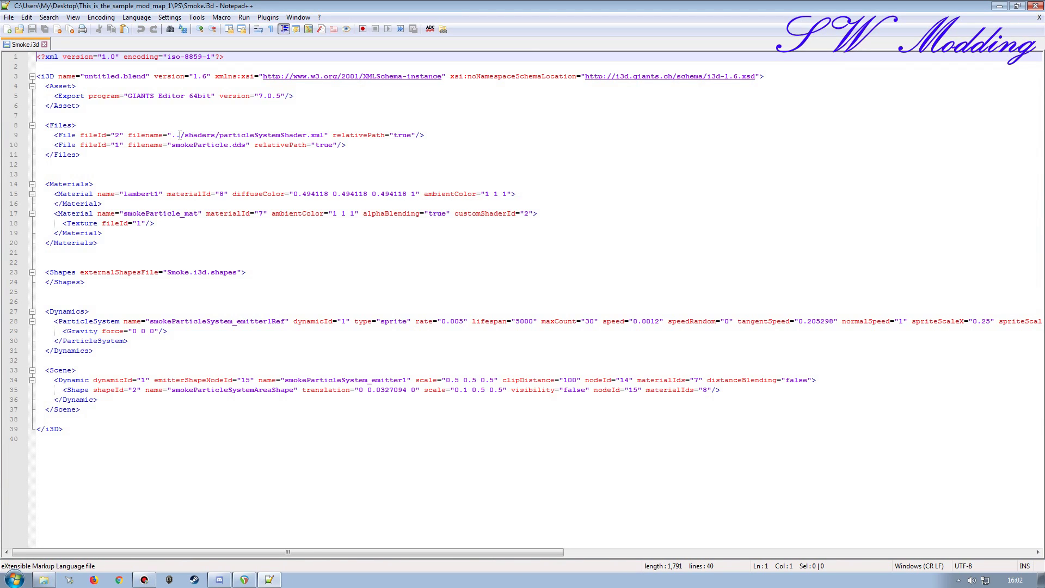
click(1039, 17)
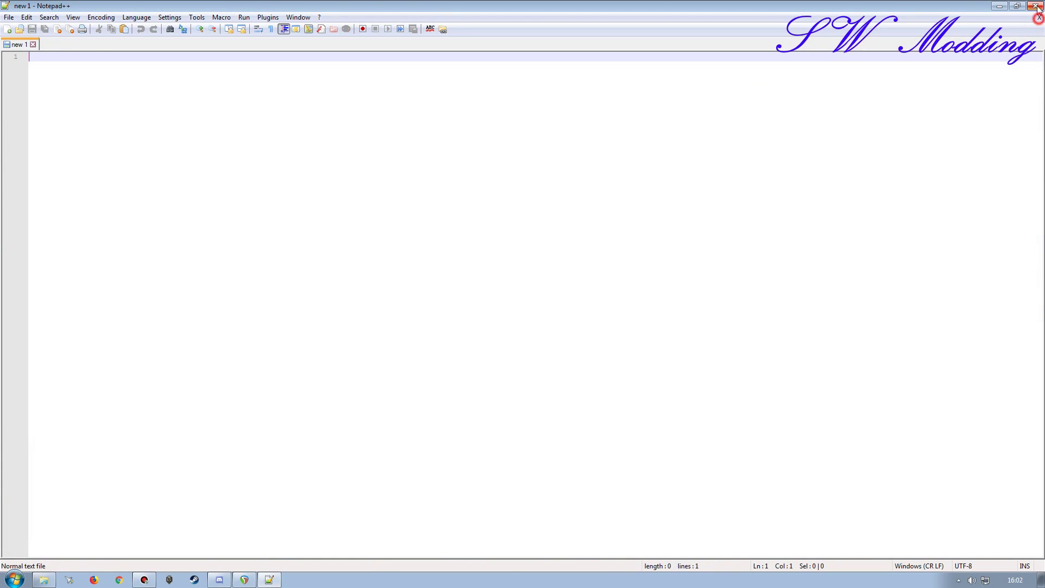
click(1034, 5)
- Check the sample map's shaders folder for particleSystemShader.xml and return to the mod's root folder
key(BackSpace)
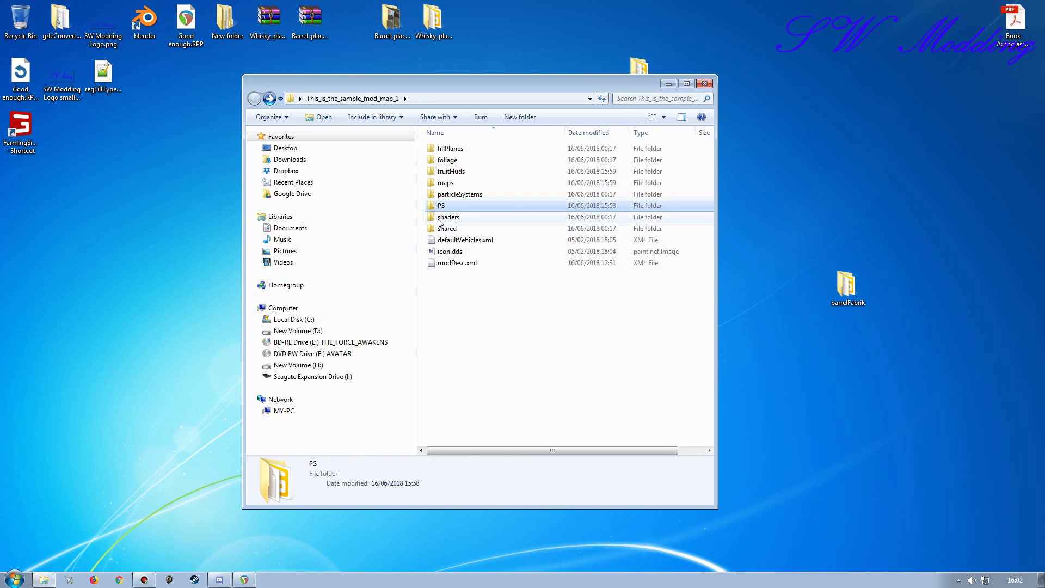
double_click(457, 219)
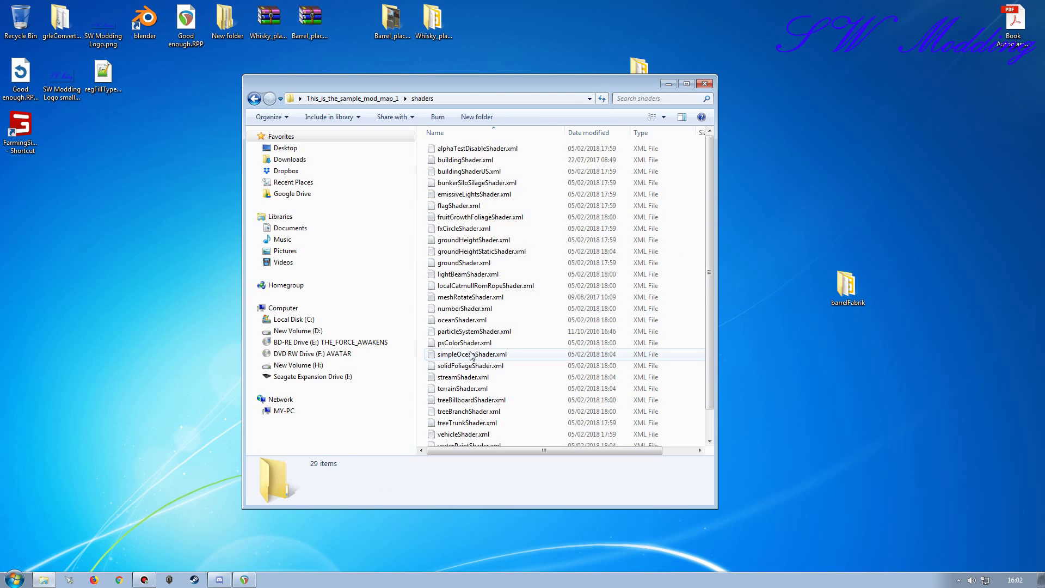
key(BackSpace)
click(504, 329)
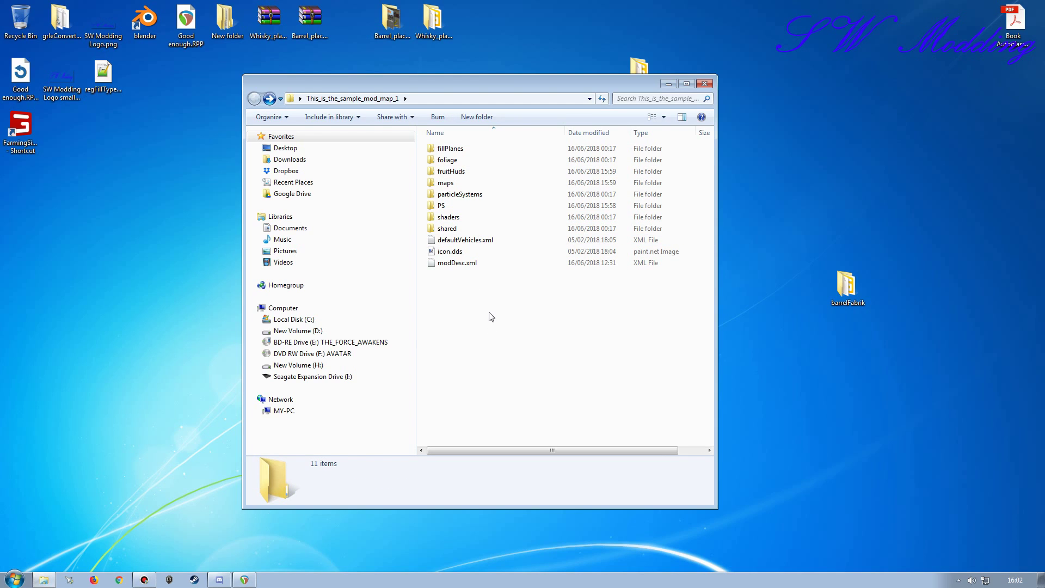
- Copy AdditionalTriggers.lua and FabrikScript.lua from the Scripte folder of Barrel_placeable_Fabrik into the map's maps/scripts folder
double_click(447, 183)
click(450, 185)
double_click(449, 184)
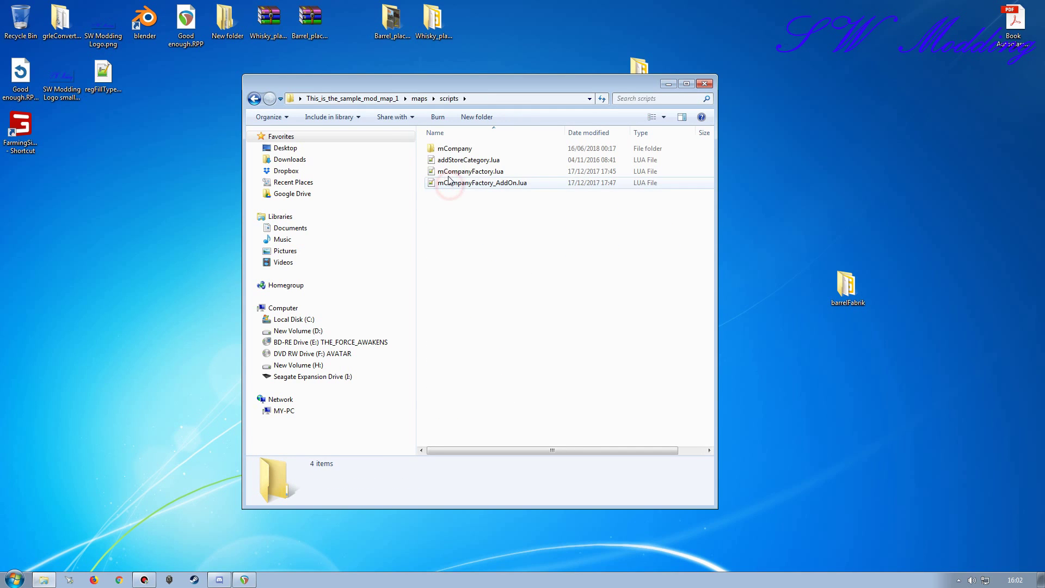
drag(466, 84, 564, 151)
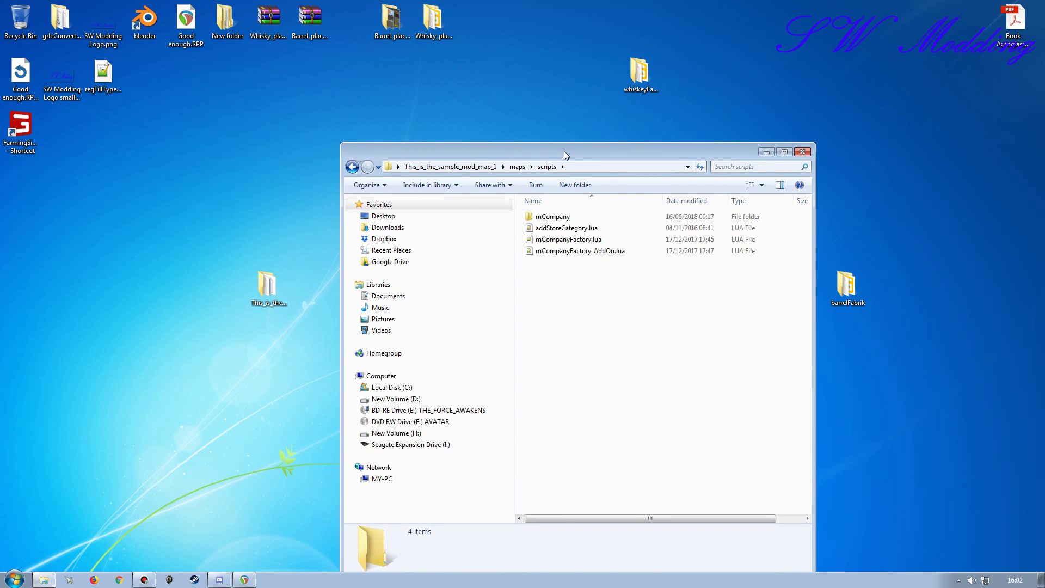
double_click(403, 37)
drag(562, 6, 238, 51)
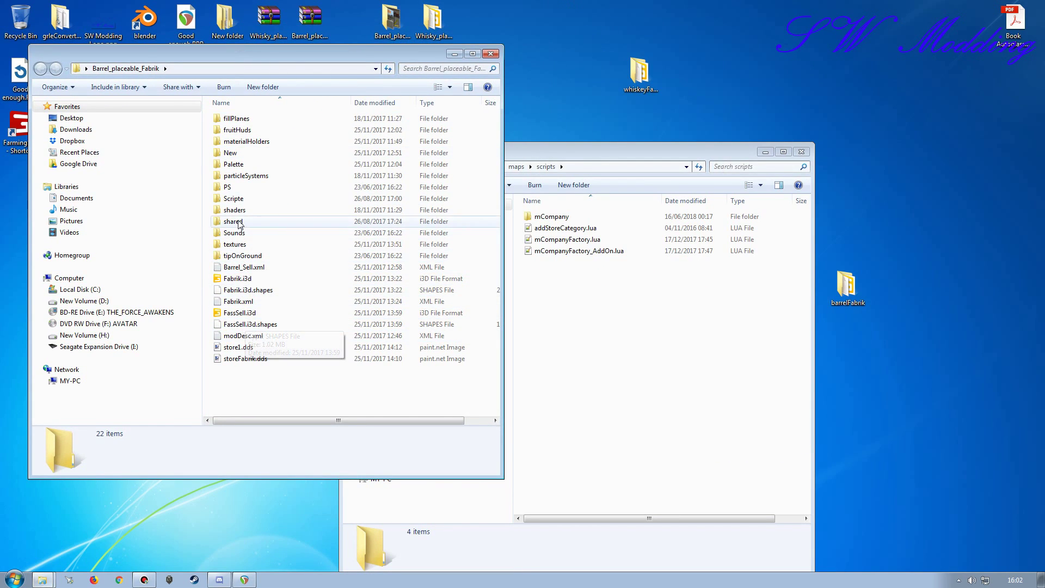
double_click(235, 199)
click(239, 153)
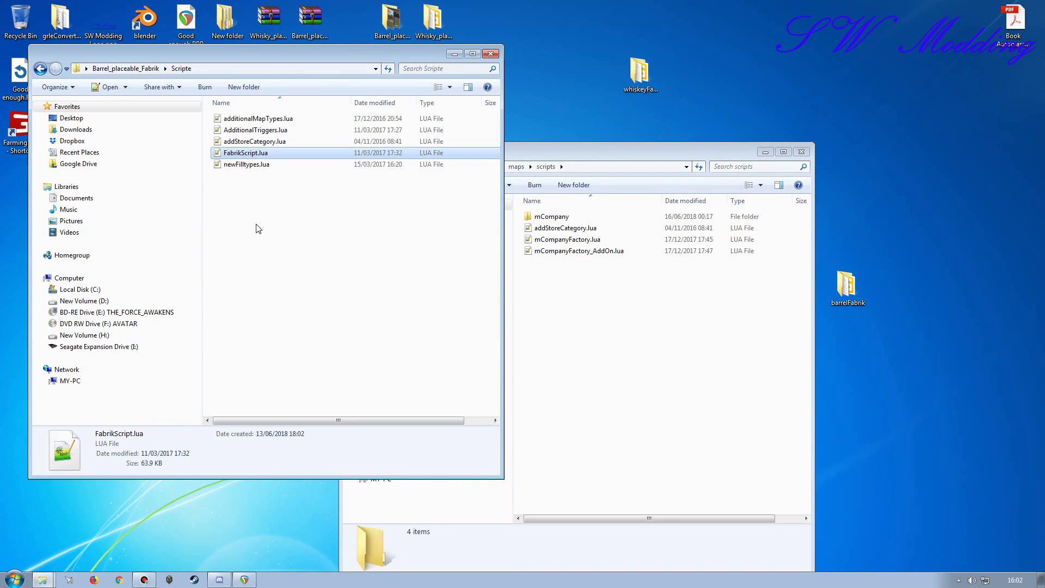
ctrl+click(249, 131)
right_drag(250, 133, 654, 422)
click(656, 416)
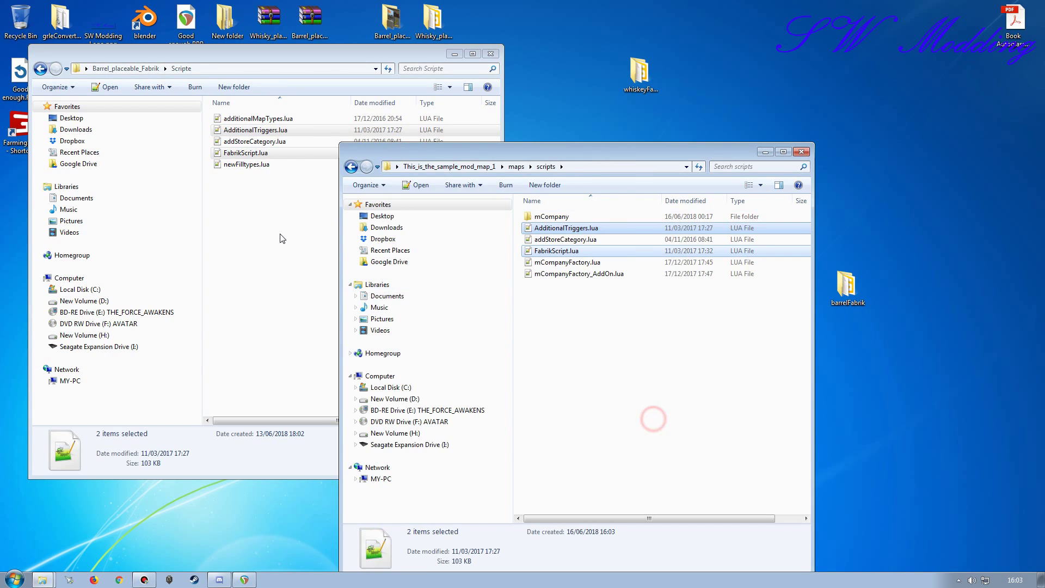
- Close the Barrel_placeable_Fabrik folder and open map01.i3d from the sample map's maps folder in GIANTS Editor
click(273, 233)
key(BackSpace)
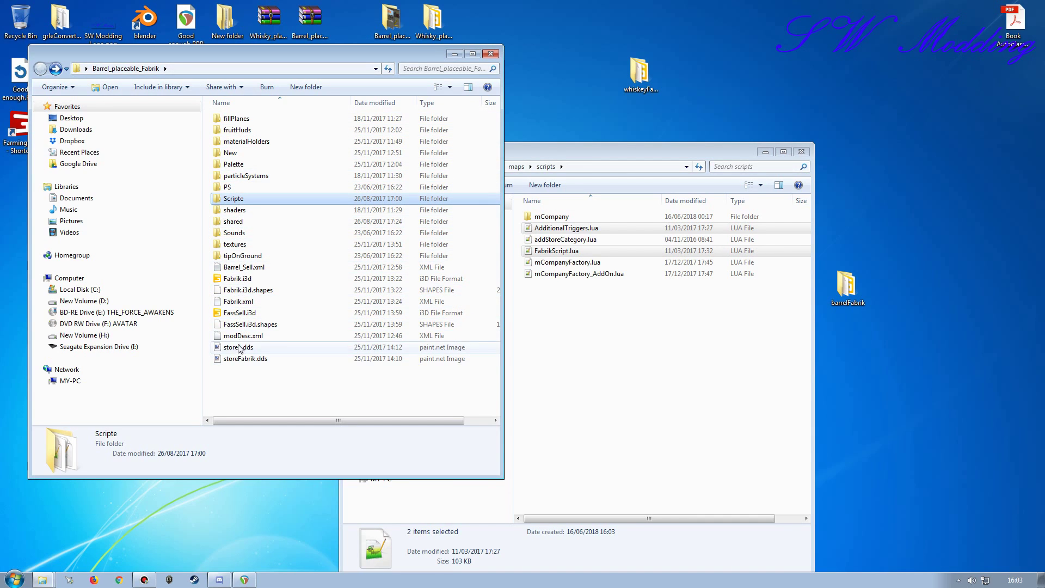
click(633, 359)
key(BackSpace)
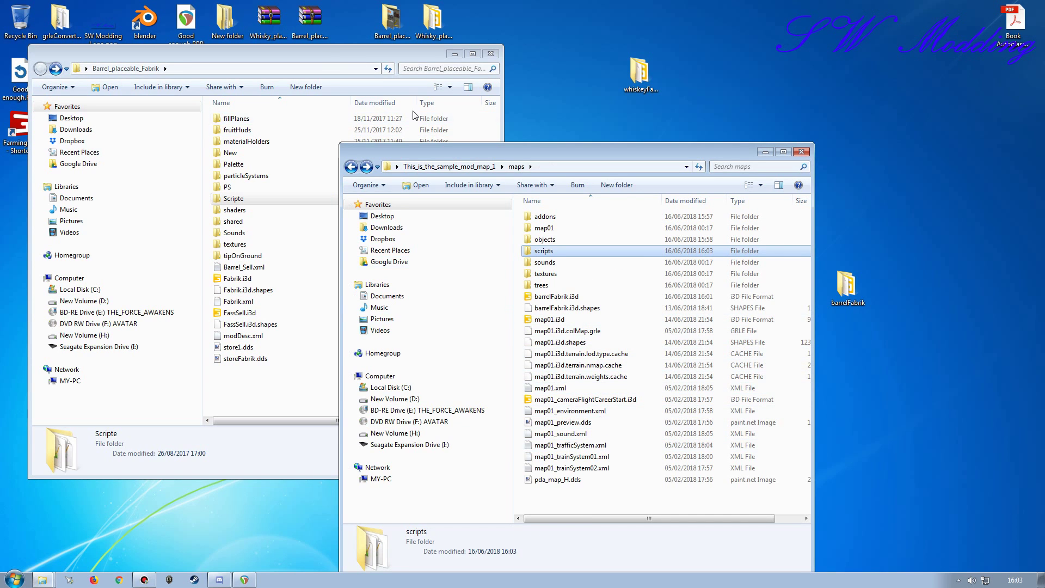
click(490, 53)
drag(543, 152, 455, 4)
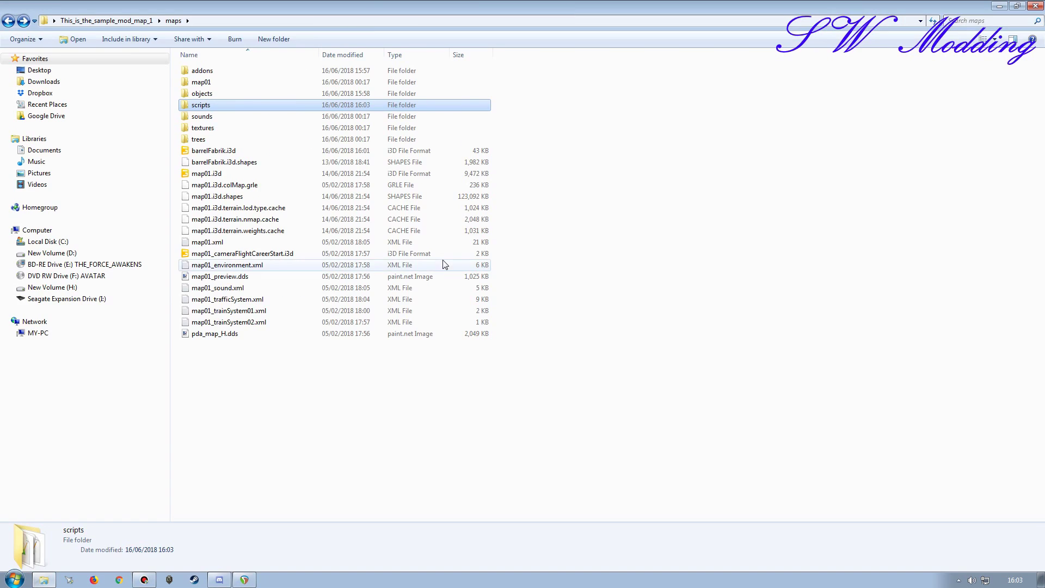
double_click(204, 174)
click(522, 358)
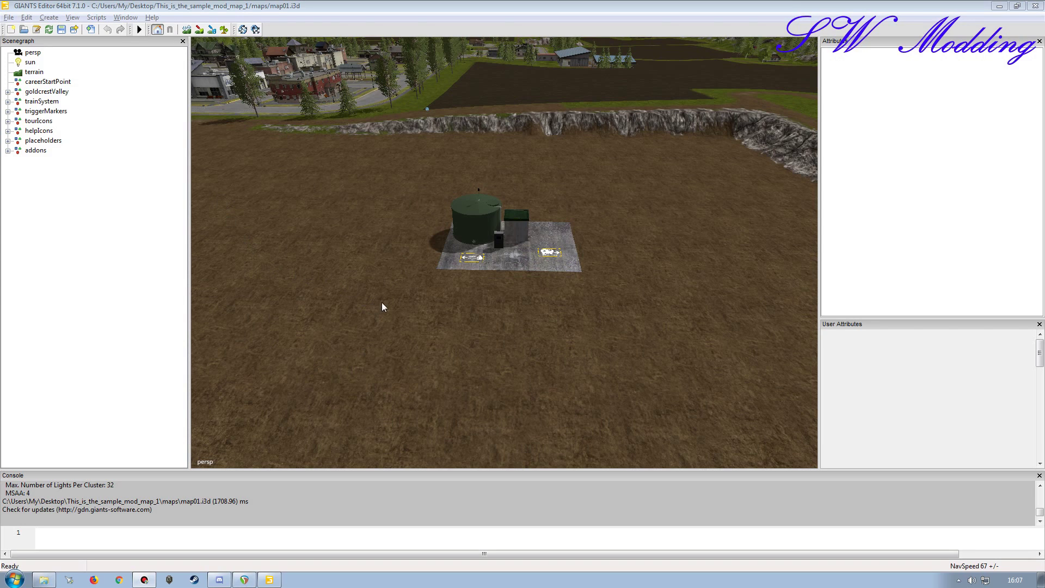
- Import barrelFabrik.i3d from the desktop sample mod's maps folder into the map01 scene
click(46, 249)
click(9, 18)
click(25, 135)
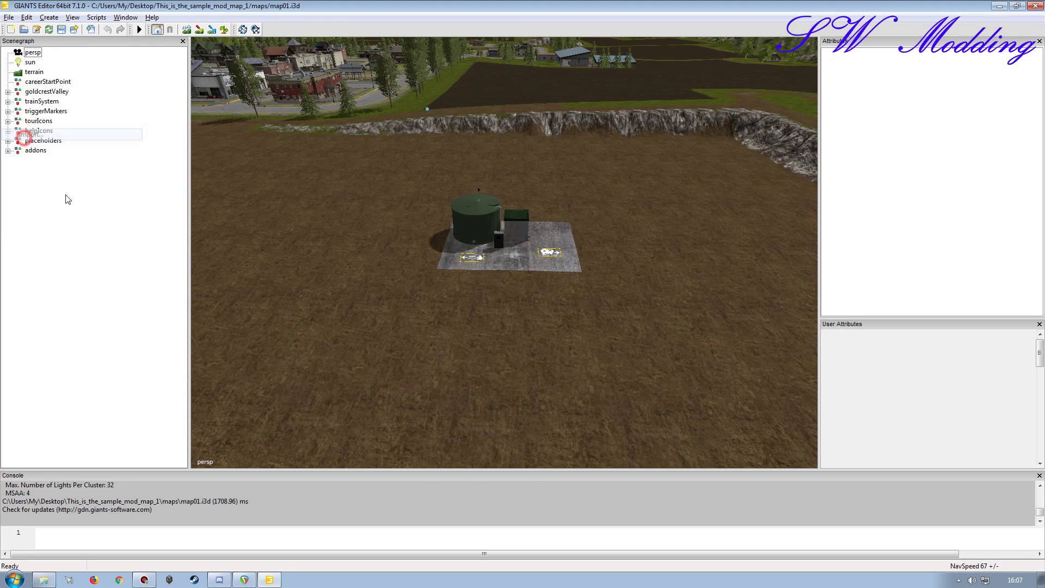
click(52, 97)
double_click(166, 182)
double_click(122, 132)
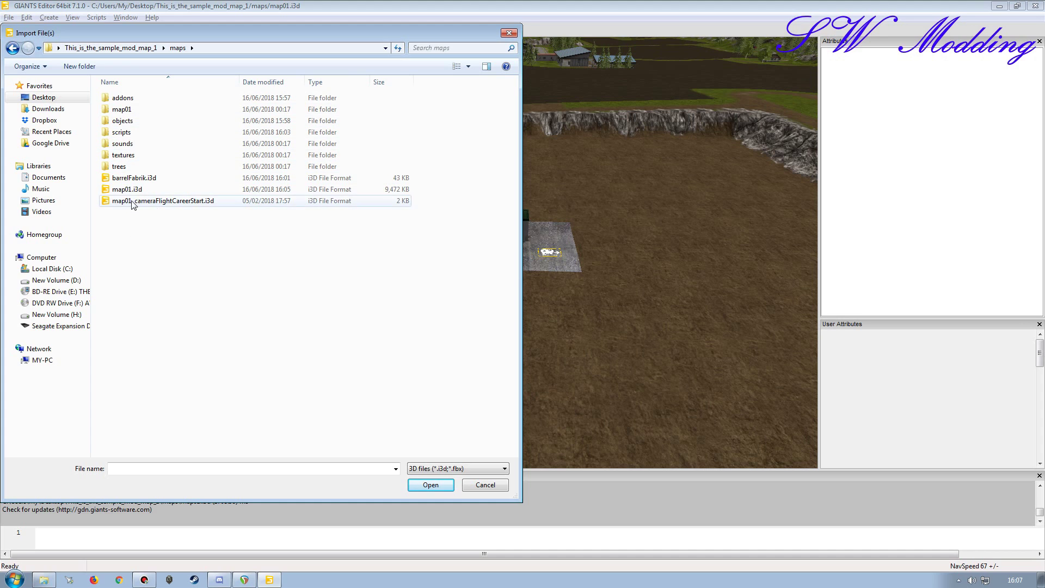
click(130, 180)
double_click(130, 181)
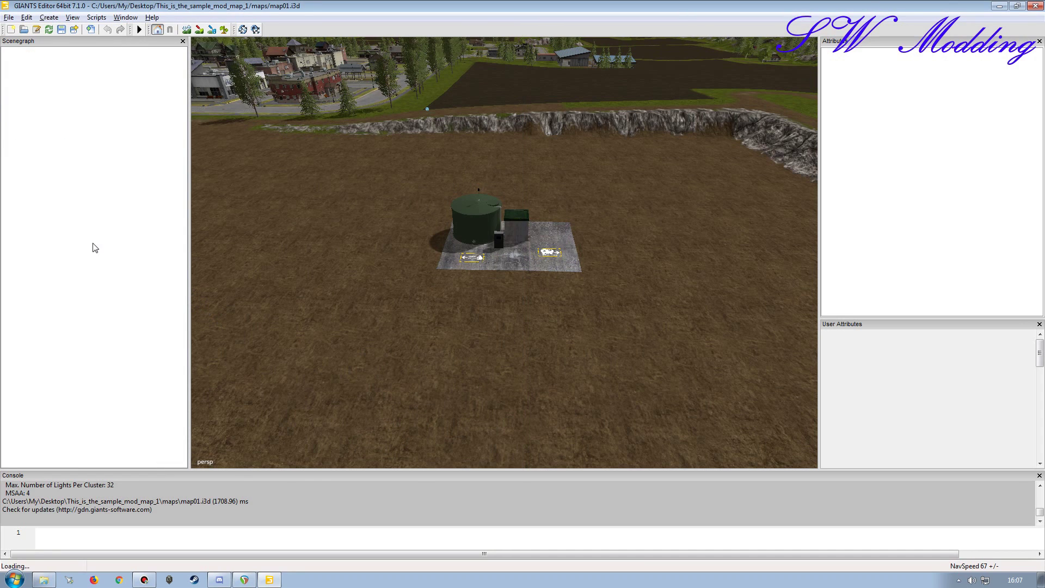
- Move the imported BarrelFabrik object from the scene root into the addons group
click(40, 163)
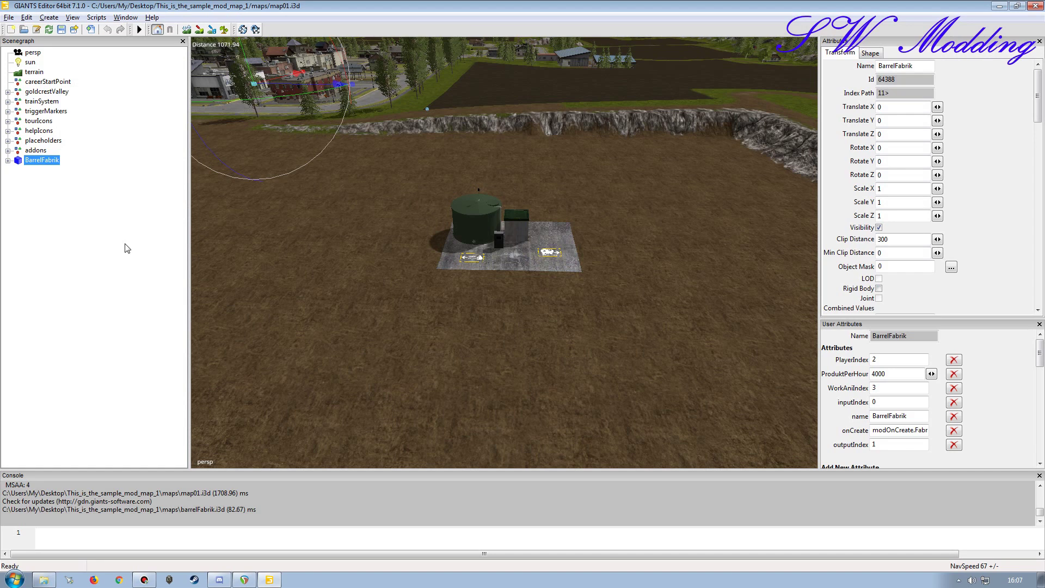
drag(41, 159, 35, 150)
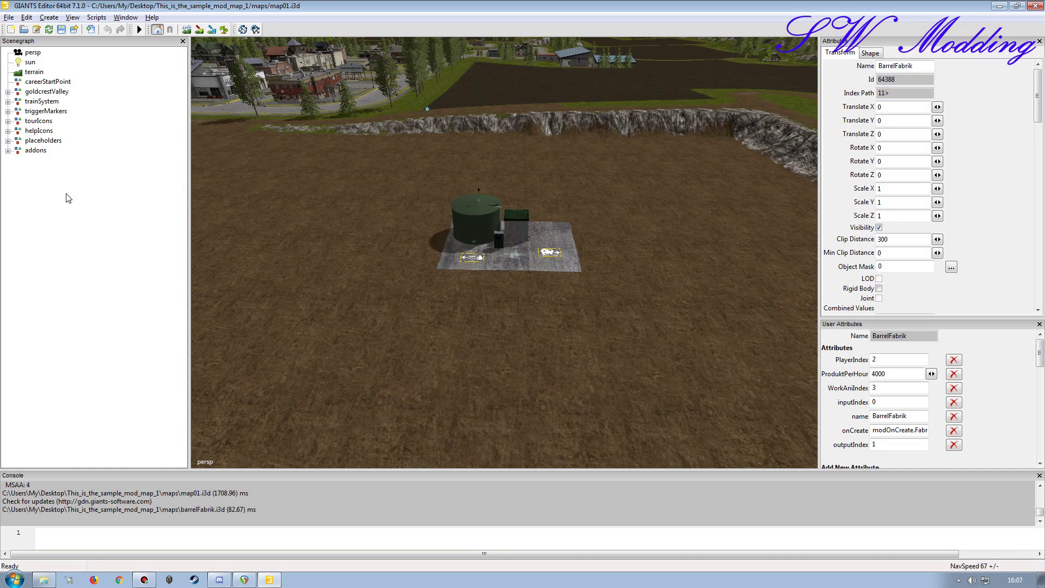
click(33, 152)
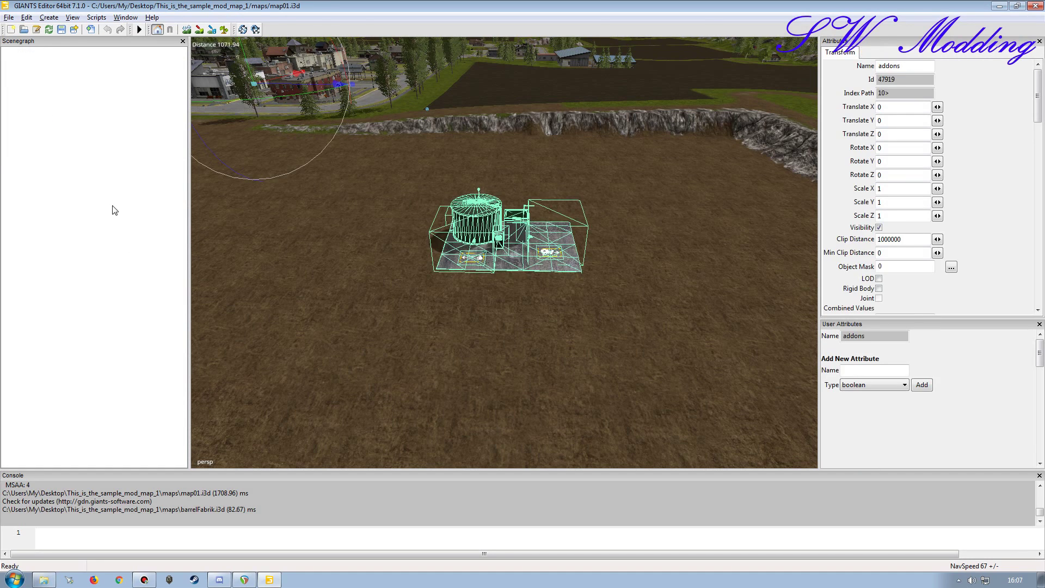
- Place BarrelFabrik on the empty field at about X -821.553, Y 99.891, Z 467.552, then save the map and close the editor
right_drag(334, 322, 464, 323)
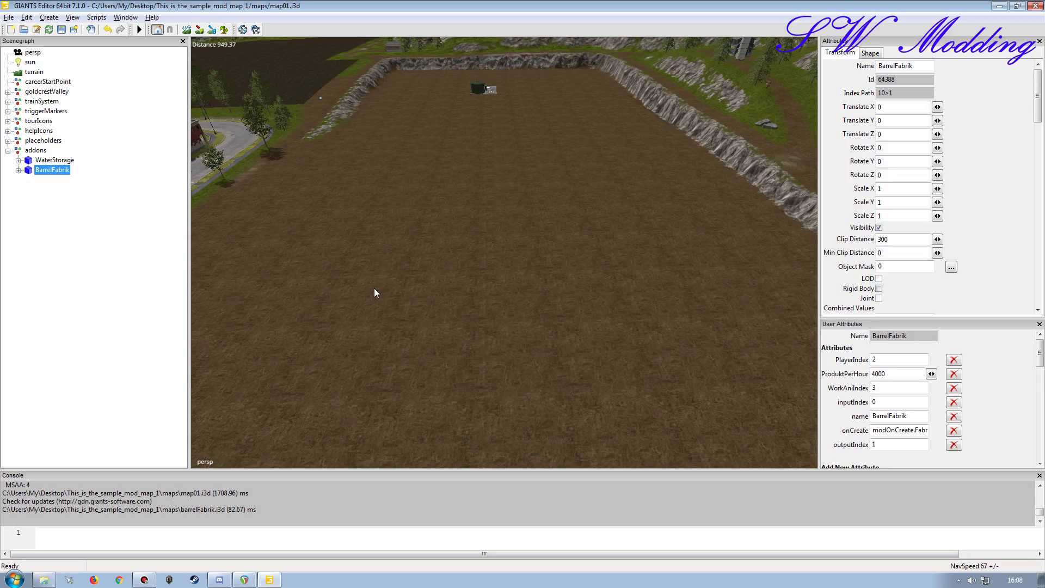
key(ctrl+shift+m)
right_drag(475, 312, 344, 312)
scroll(344, 311, down, 5)
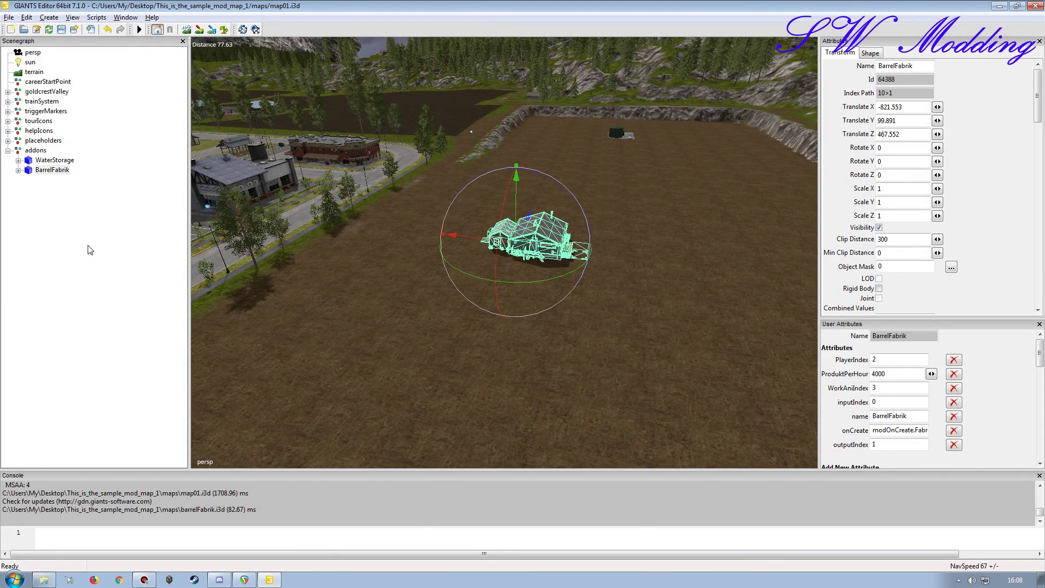
click(61, 30)
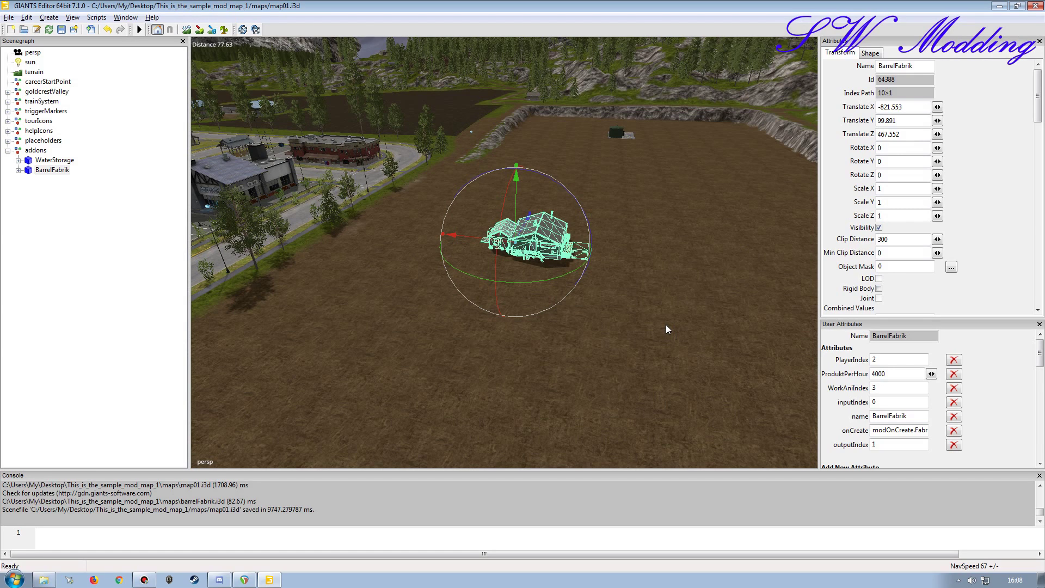
click(1038, 8)
- Delete barrelFabrik.i3d and barrelFabrik.i3d.shapes from the map's maps folder
click(213, 153)
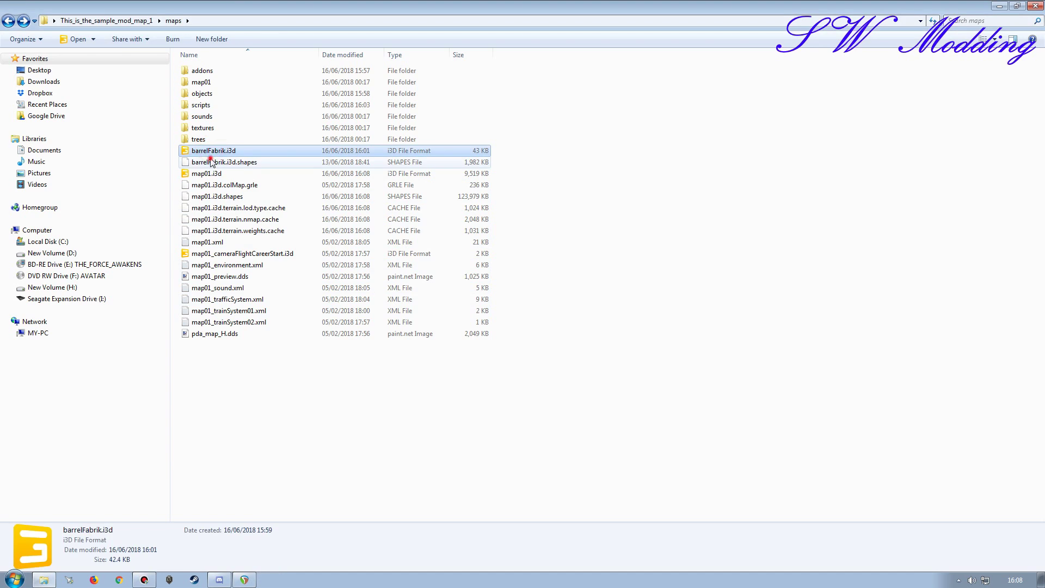
ctrl+click(211, 162)
key(Delete)
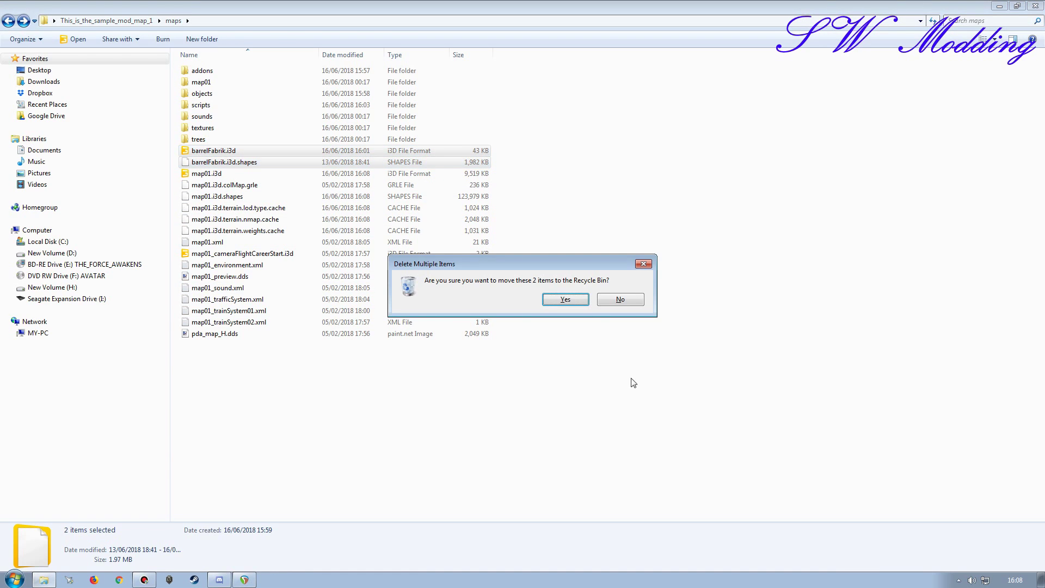
click(566, 299)
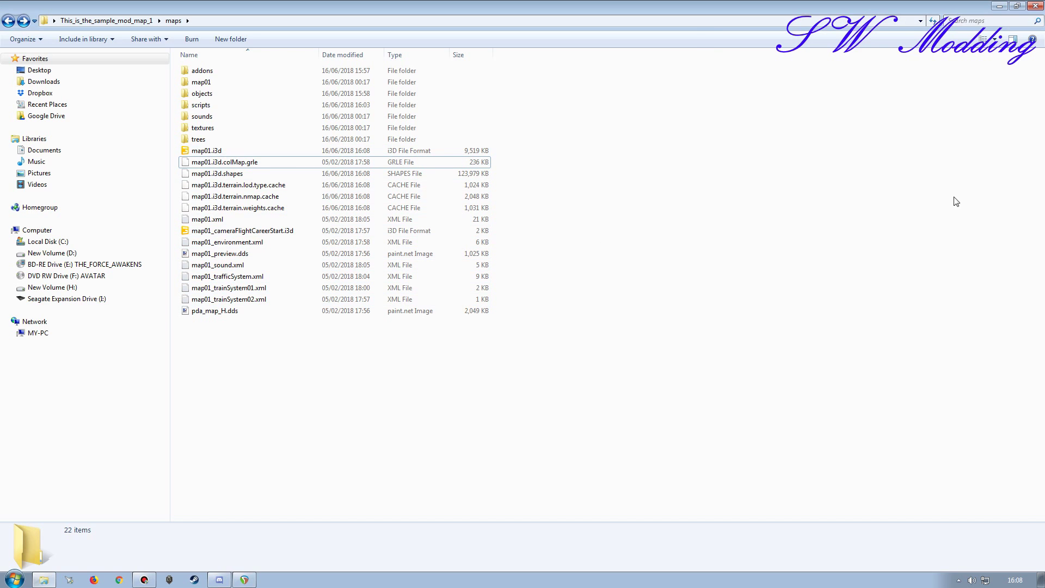
- Restore the maps folder to a smaller window, put the barrelFabrik desktop folder away beside the PDF, and place the whiskey factory folder next to the window
drag(642, 7, 437, 228)
drag(846, 284, 972, 23)
drag(640, 74, 805, 294)
drag(367, 218, 367, 52)
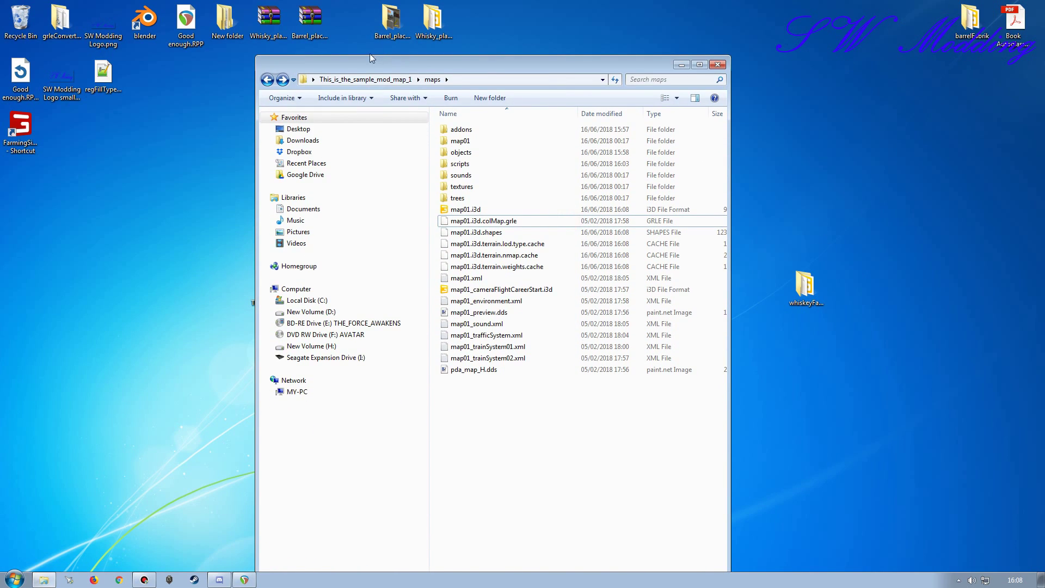
- Open the whiskeyFabrik folder and arrange its window beside the map's maps folder window
drag(446, 57, 296, 54)
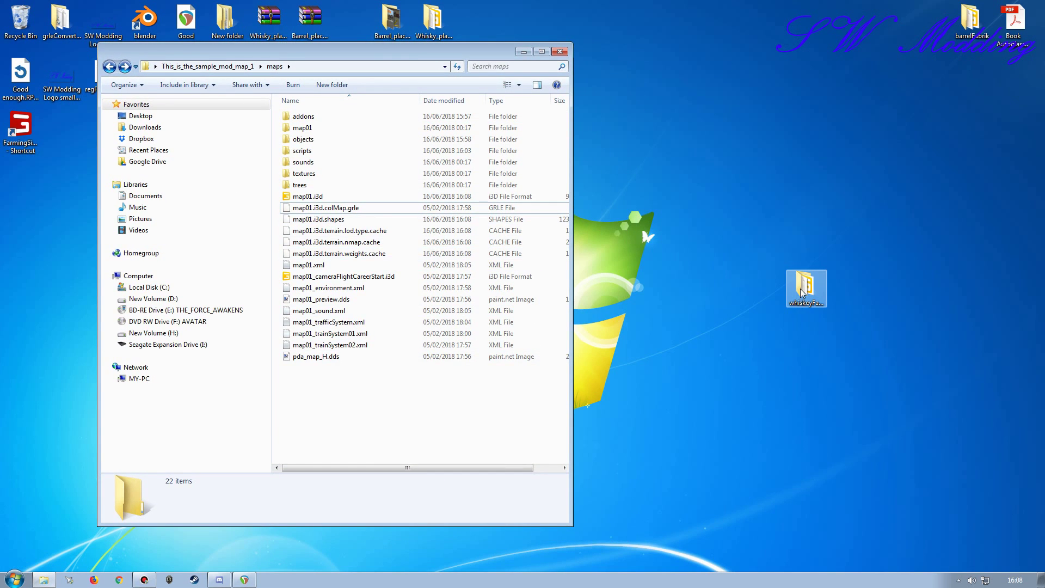
double_click(319, 140)
key(BackSpace)
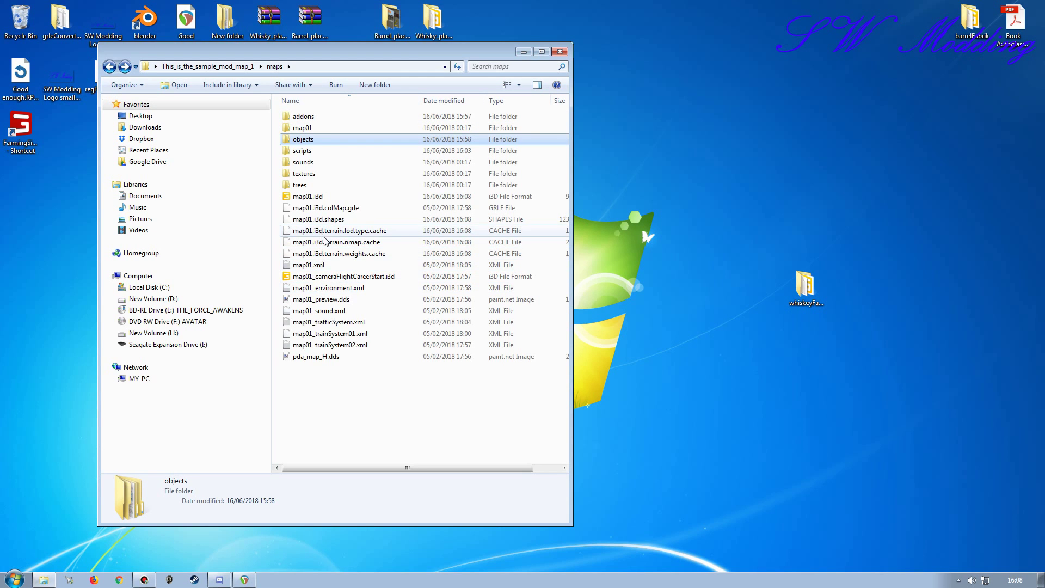
double_click(804, 287)
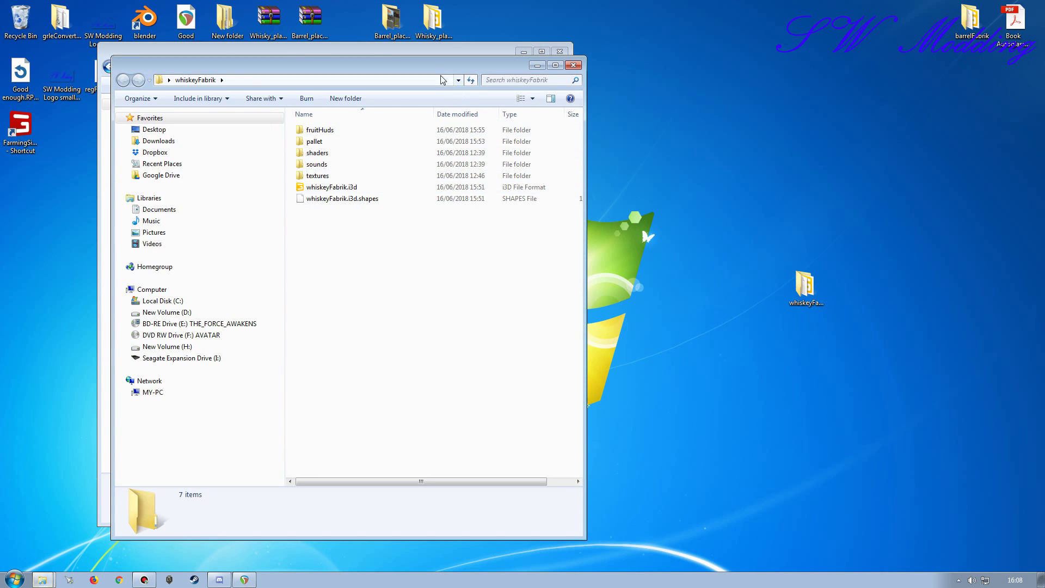
drag(417, 53, 799, 53)
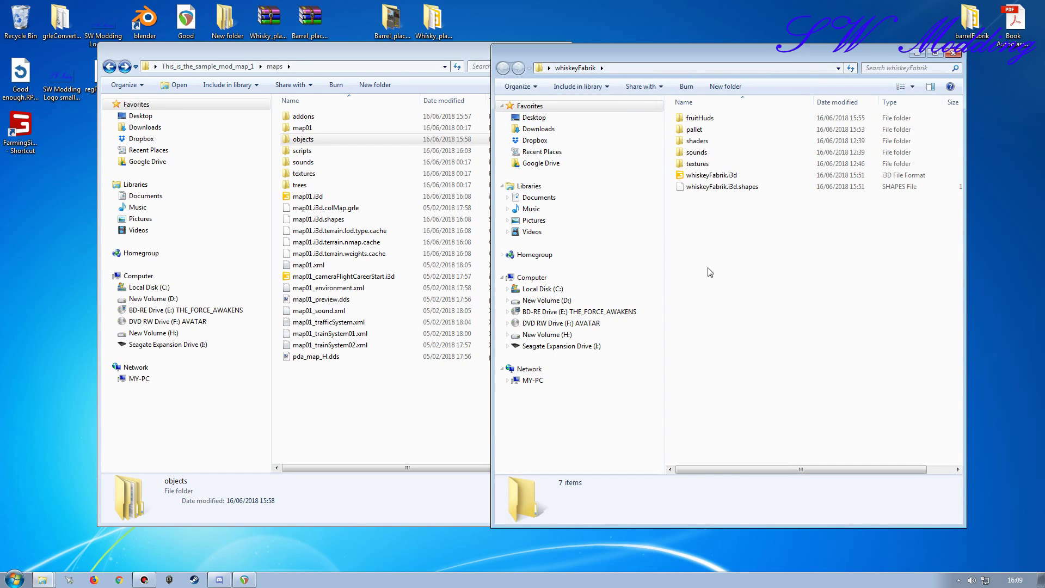
- Create a folder named whiskeyFabrik inside the map's addons folder, reusing the factory's i3d file name
double_click(303, 117)
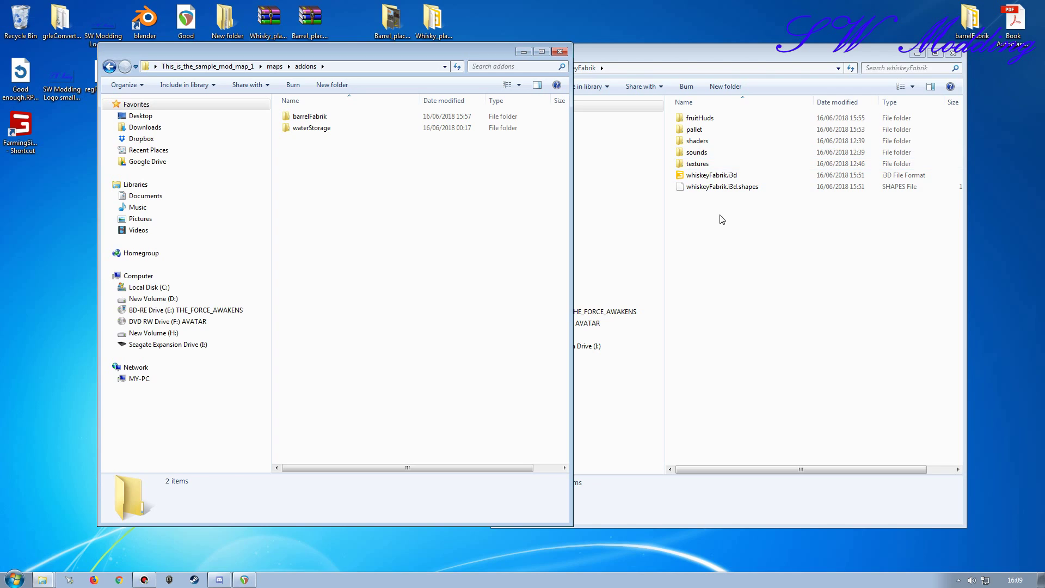
click(707, 175)
click(708, 175)
key(ctrl+c)
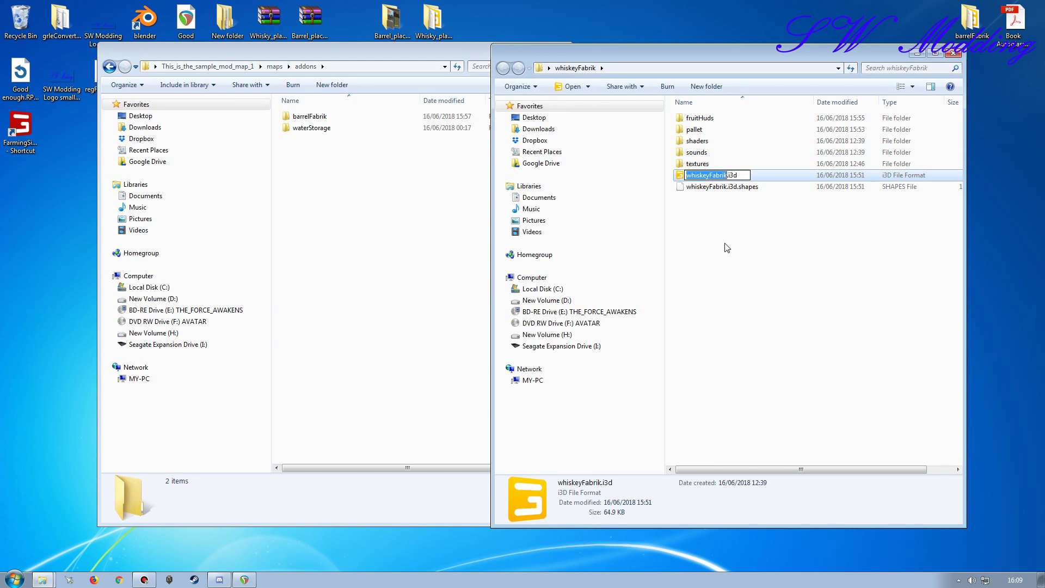
click(337, 85)
key(ctrl+v)
click(354, 191)
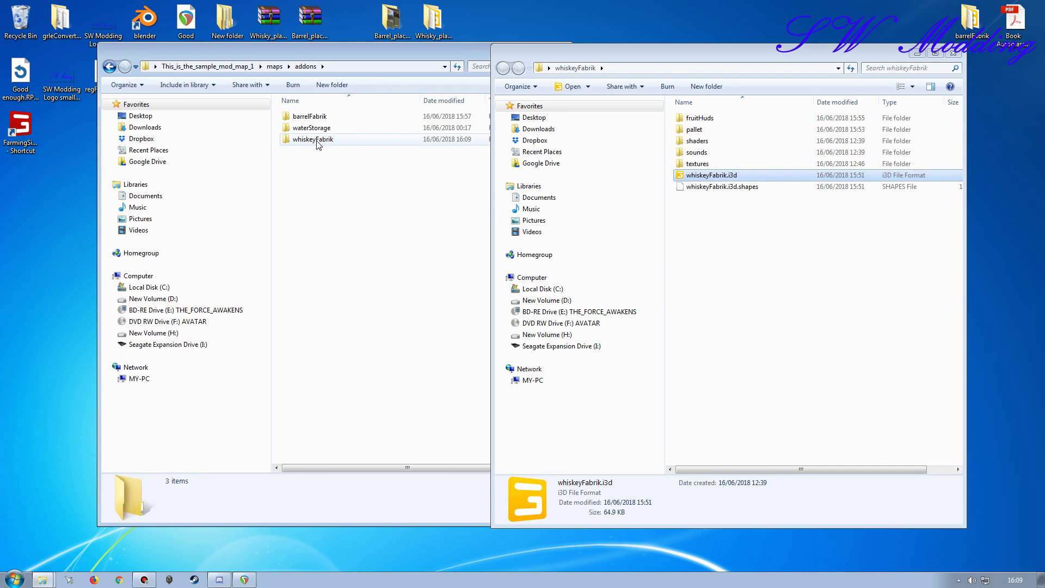
- Copy all texture files from the source whiskeyFabrik textures folder into the map's addons/whiskeyFabrik folder
double_click(313, 140)
double_click(697, 163)
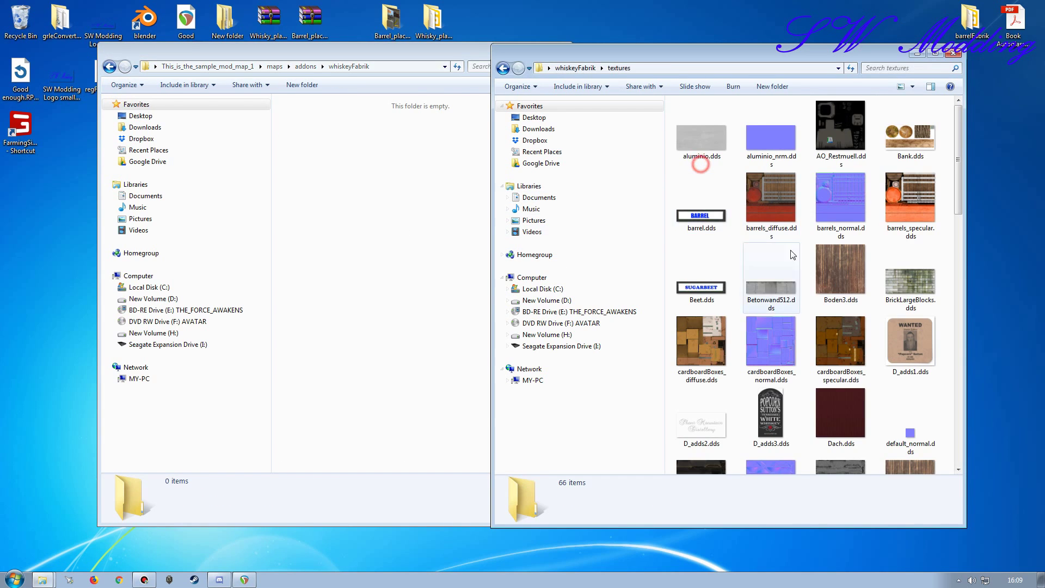
click(531, 86)
click(544, 169)
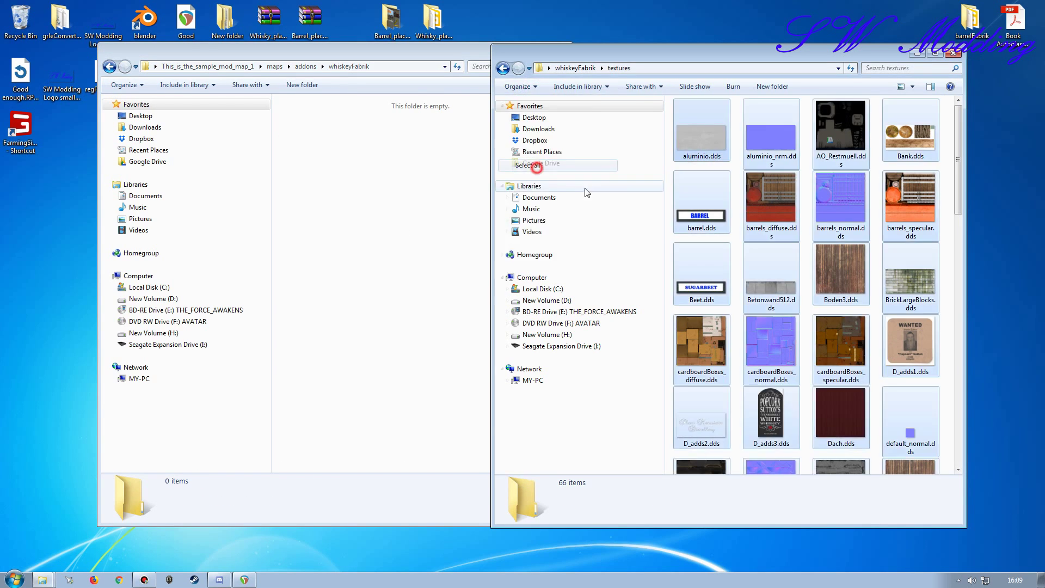
drag(767, 201, 411, 206)
right_drag(409, 201, 410, 201)
click(439, 233)
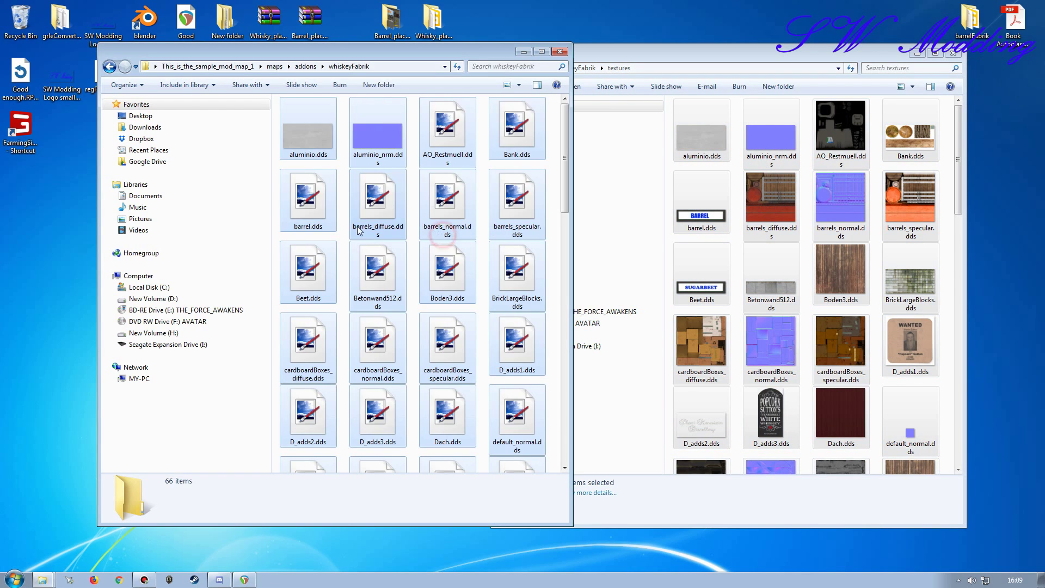
- Open the source pallet folder and create a folder named rhumwhiskeyPallet inside the map's objects folder
key(alt+Left)
key(alt+Left)
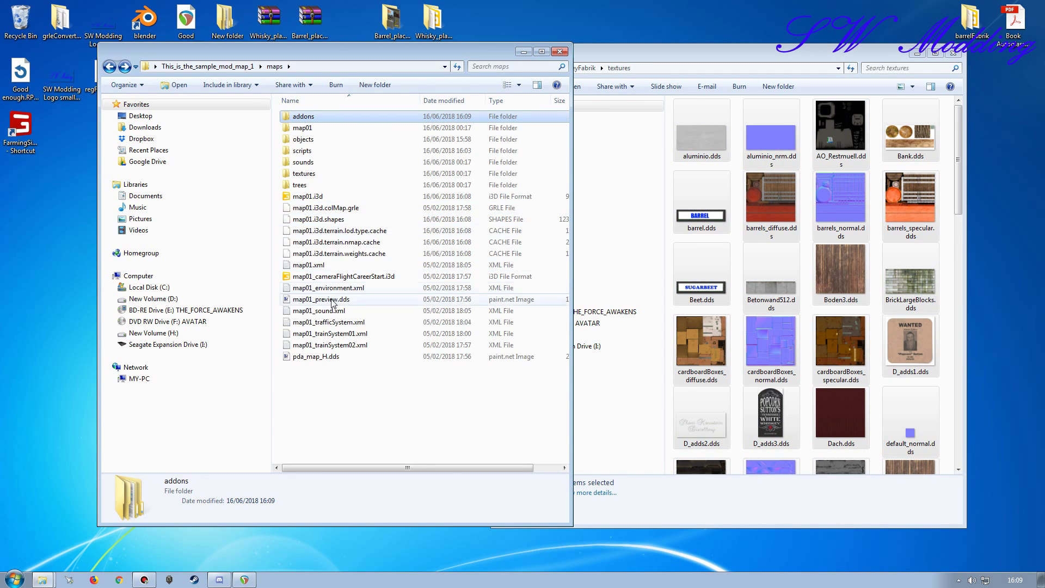
click(735, 178)
key(alt+Up)
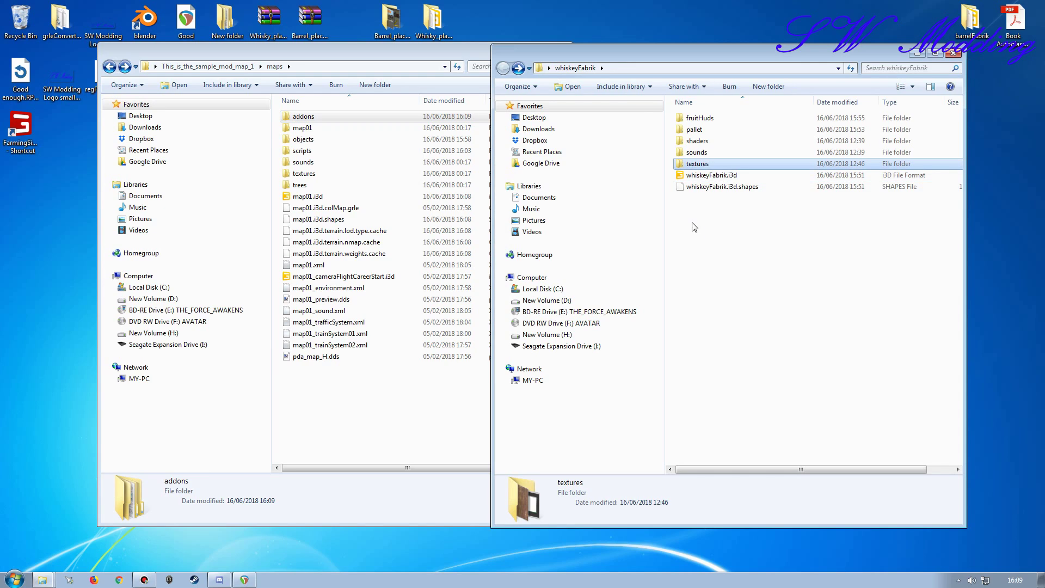
double_click(702, 129)
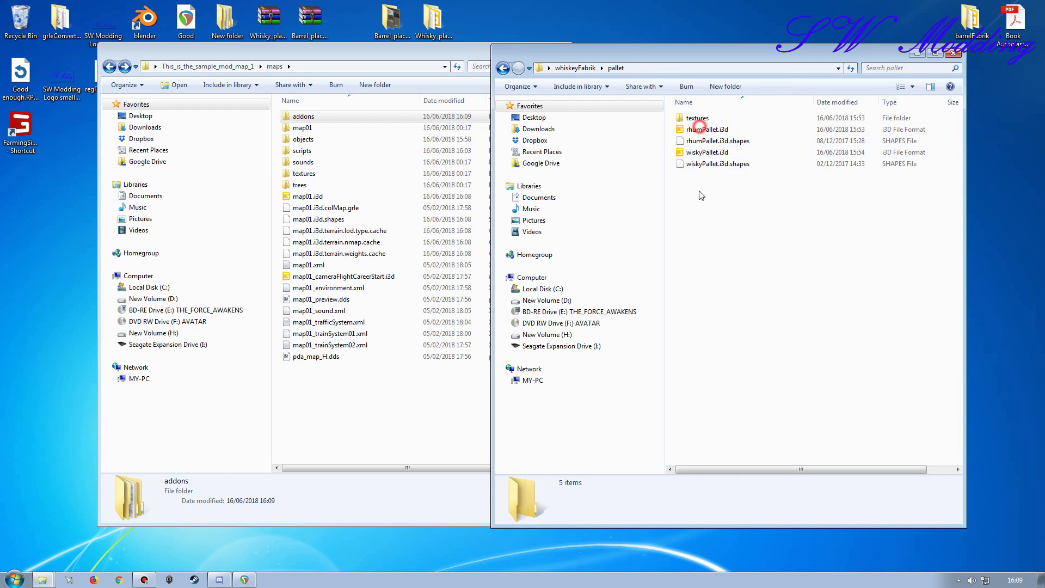
double_click(303, 139)
click(331, 84)
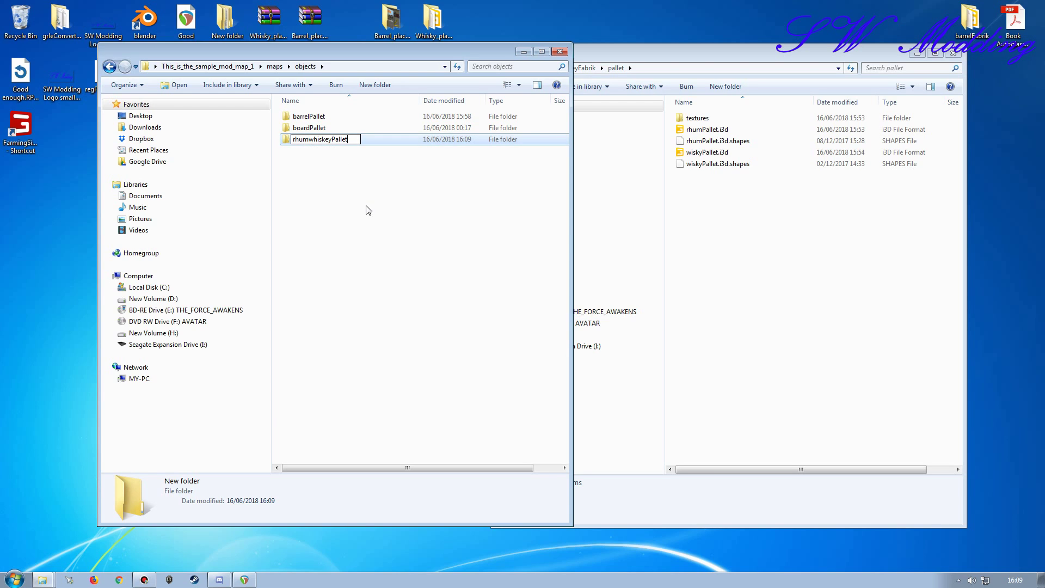
key(Return)
- Copy the textures folder and the rhumPallet and wiskyPallet files from the source pallet folder into rhumwhiskeyPallet
double_click(299, 139)
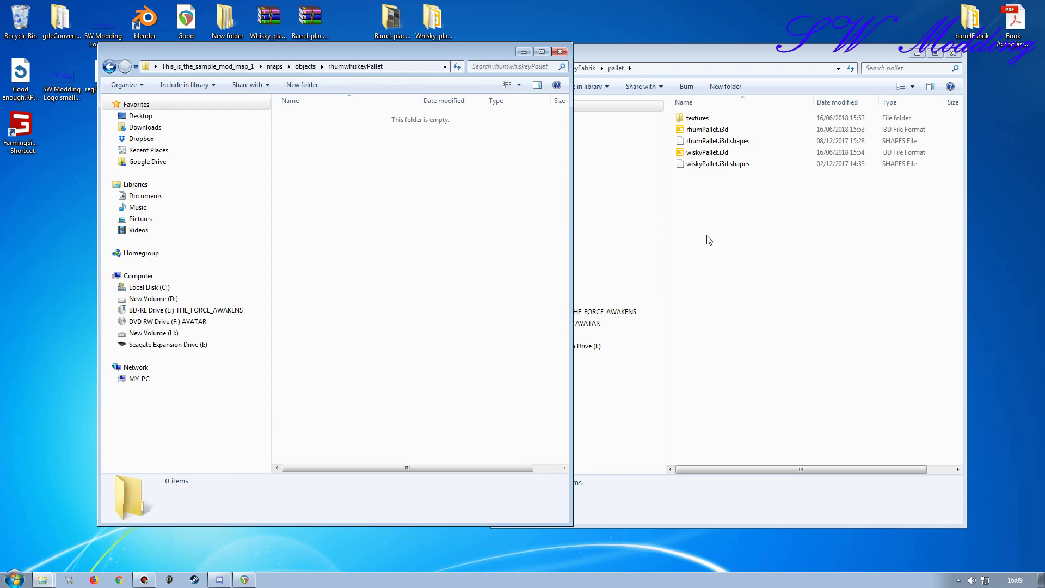
drag(675, 109, 754, 227)
right_drag(707, 141, 347, 223)
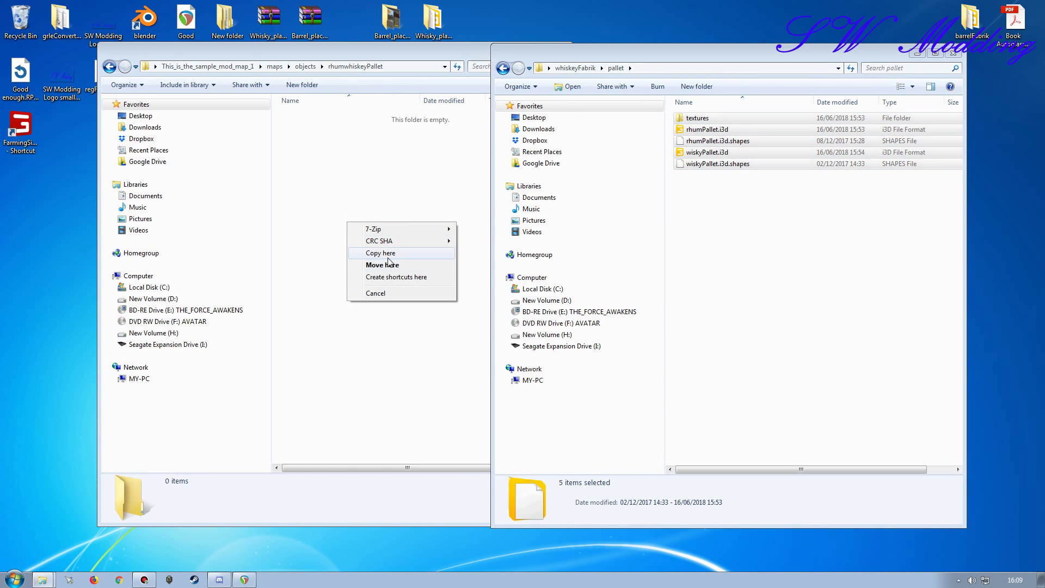
click(387, 258)
- Examine the factory's shaders and sounds folders and the map's PS folder to check which files still need copying
key(BackSpace)
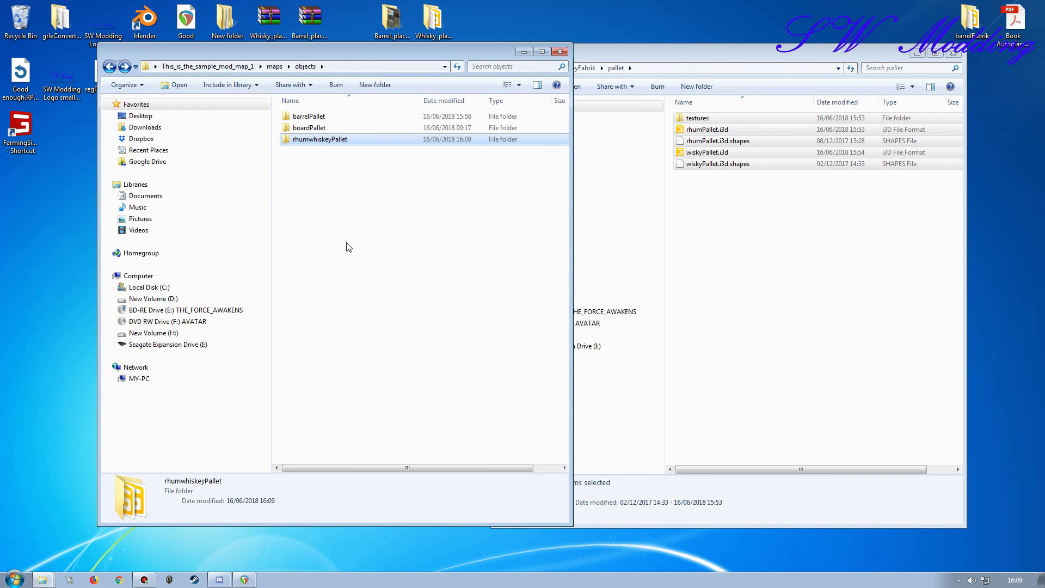
key(BackSpace)
click(725, 212)
key(BackSpace)
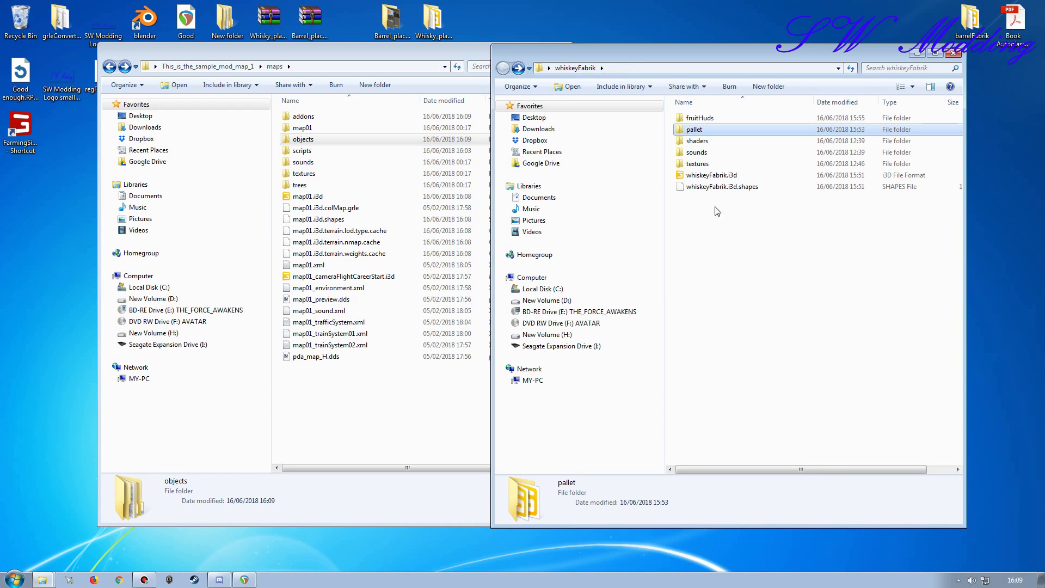
double_click(702, 140)
key(BackSpace)
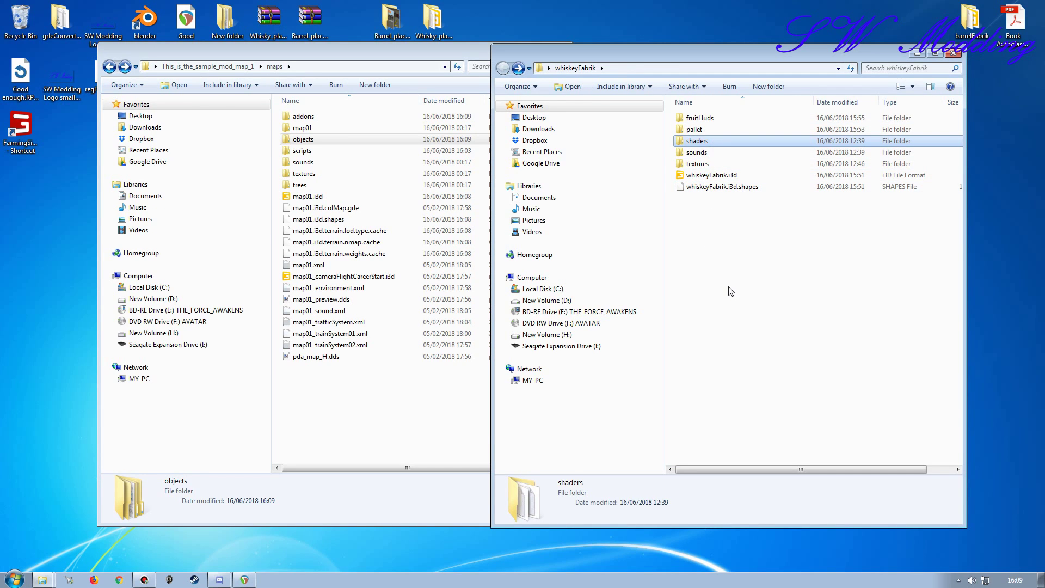
click(403, 225)
key(BackSpace)
click(295, 175)
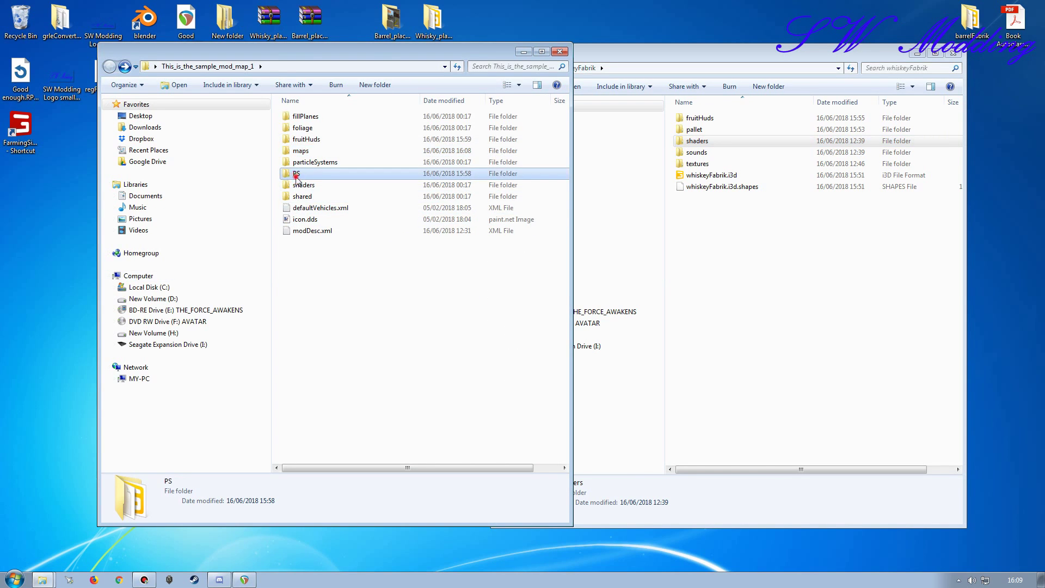
double_click(295, 175)
key(BackSpace)
double_click(724, 153)
key(BackSpace)
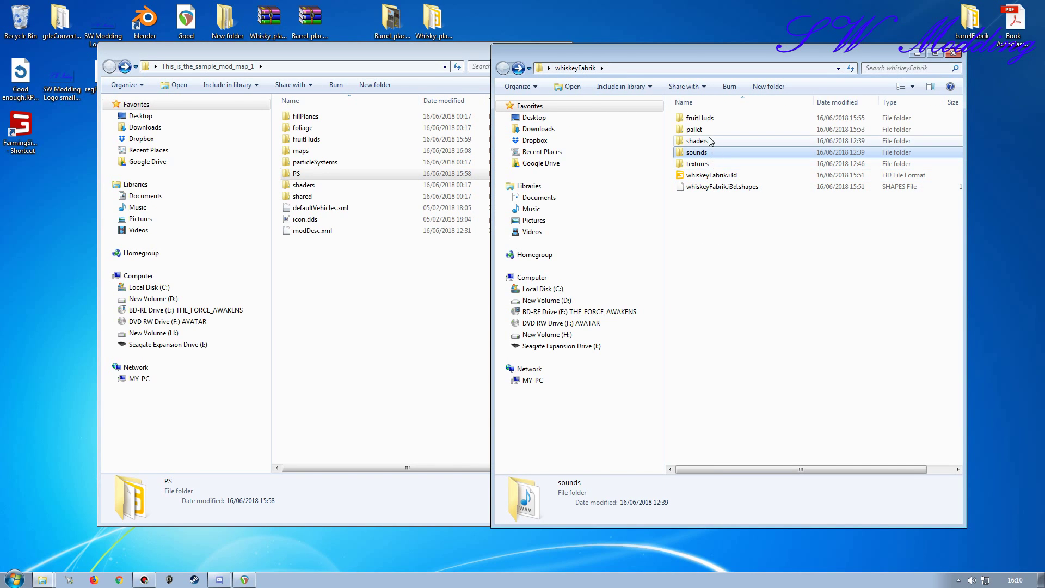
- Copy the factory's fruitHuds folder into the mod map's root, merging it with the existing one, and check its HUD images
click(729, 118)
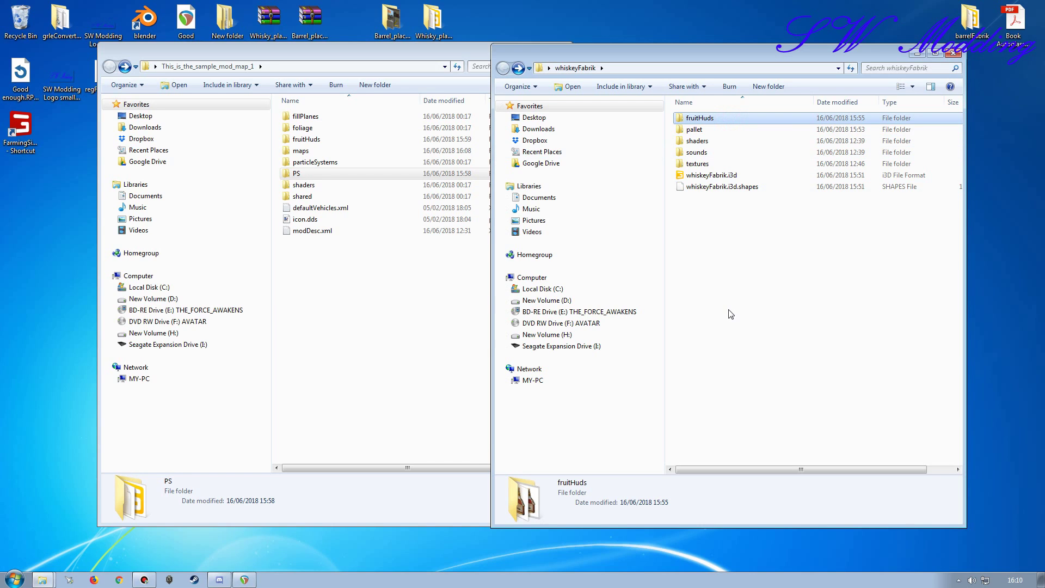
key(ctrl+c)
click(382, 52)
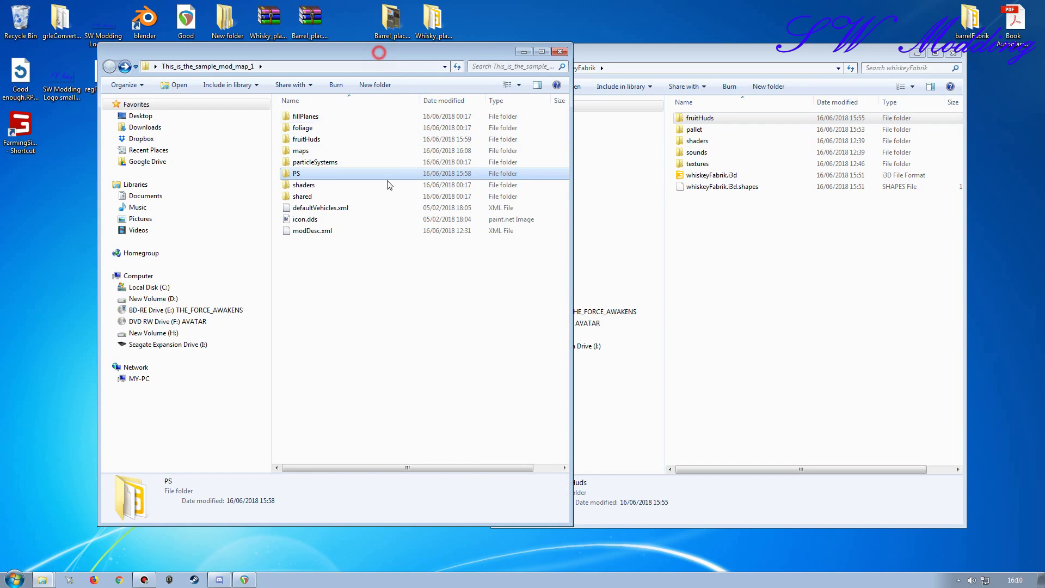
key(ctrl+v)
click(565, 400)
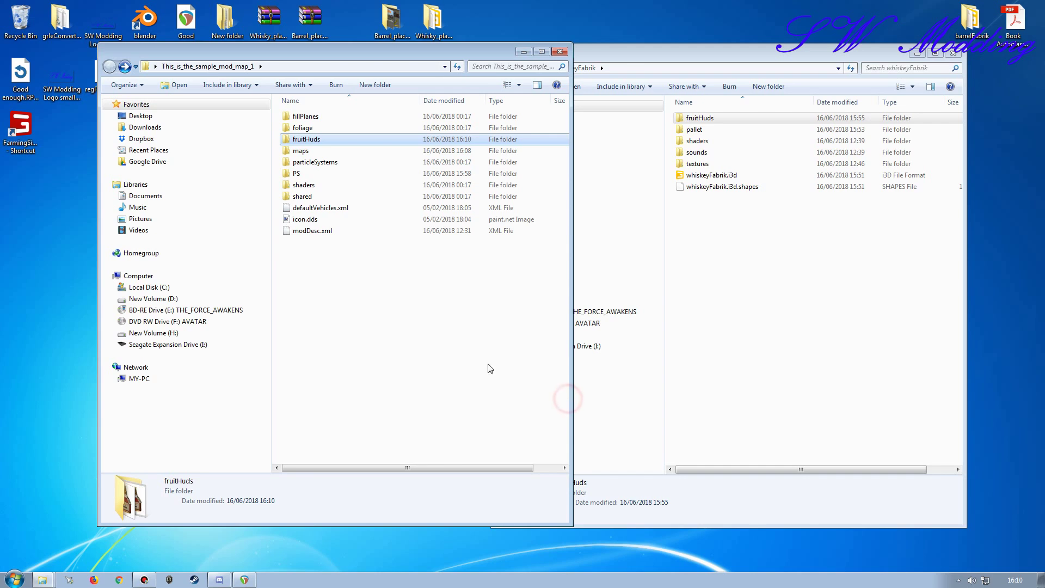
double_click(305, 139)
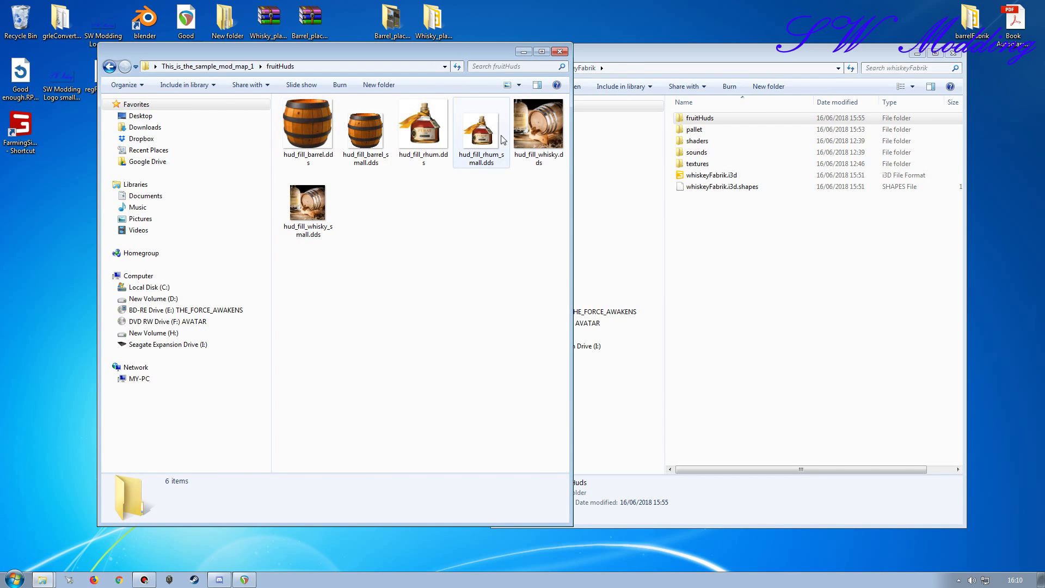
key(BackSpace)
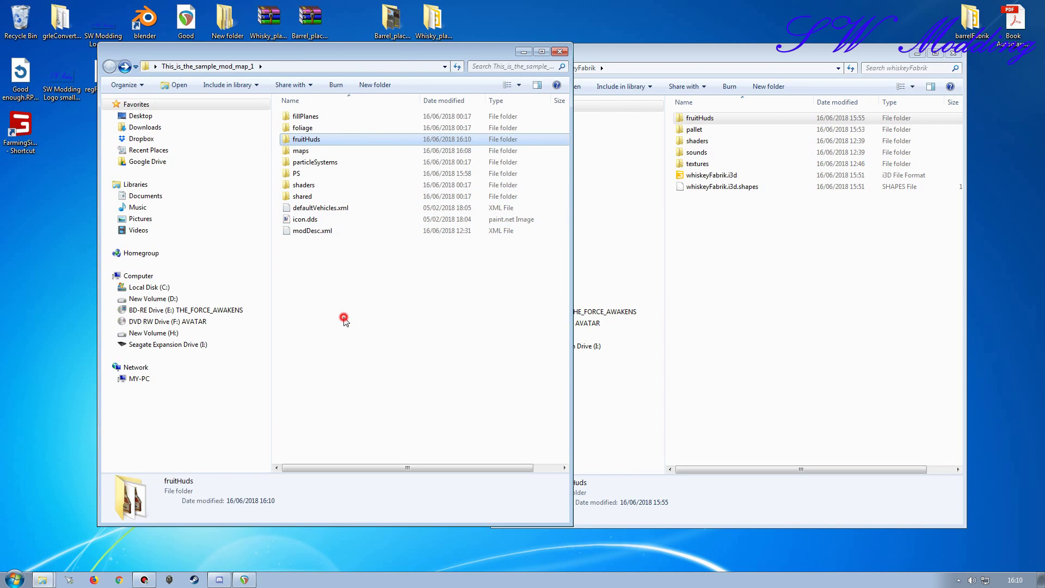
click(344, 320)
- Copy whiskeyFabrik.i3d and whiskeyFabrik.i3d.shapes into the map's maps folder, and close the source folder window
click(793, 310)
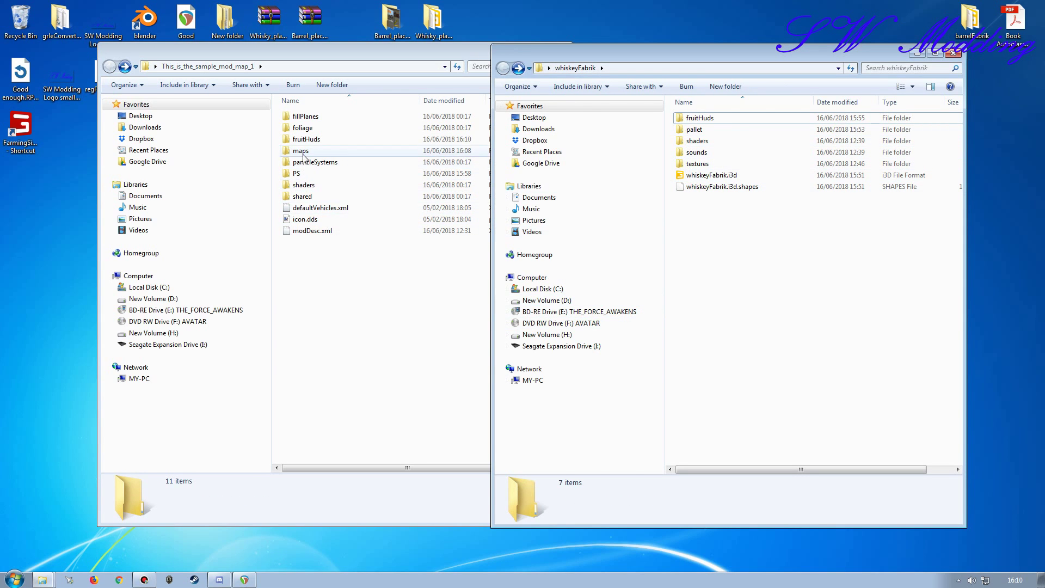
double_click(304, 156)
drag(772, 224, 328, 439)
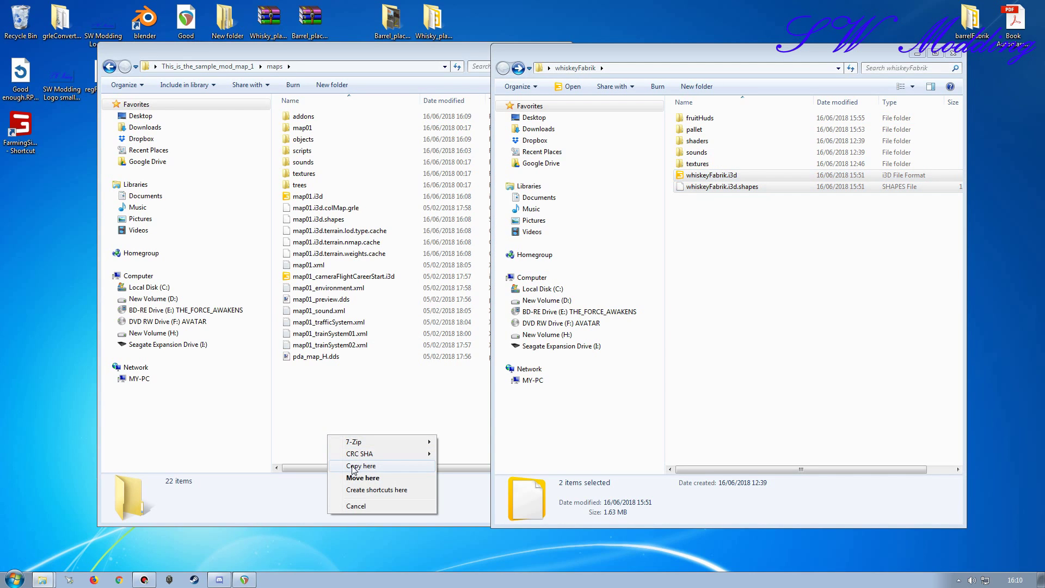
click(353, 466)
click(953, 54)
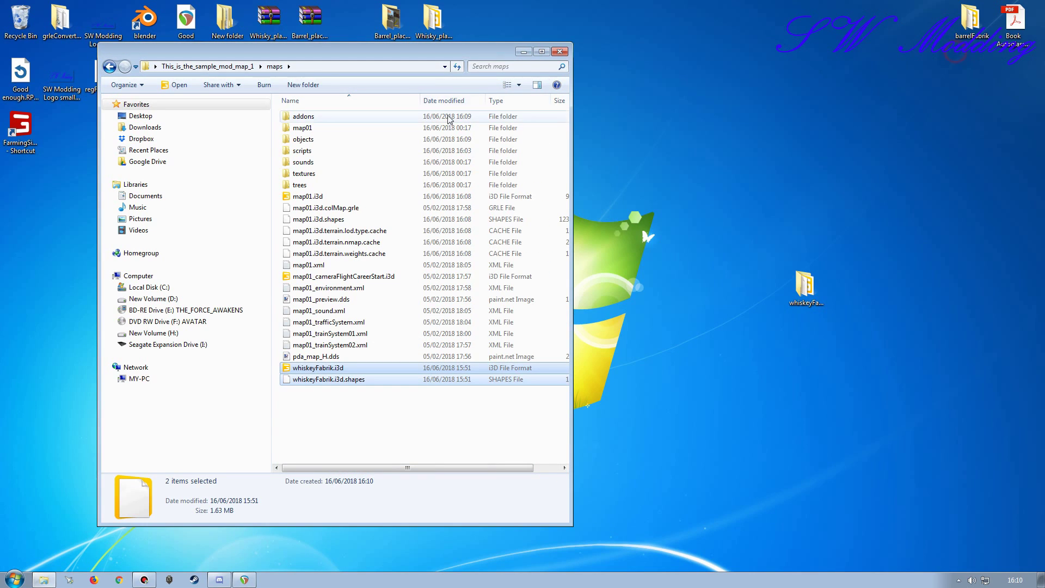
click(457, 66)
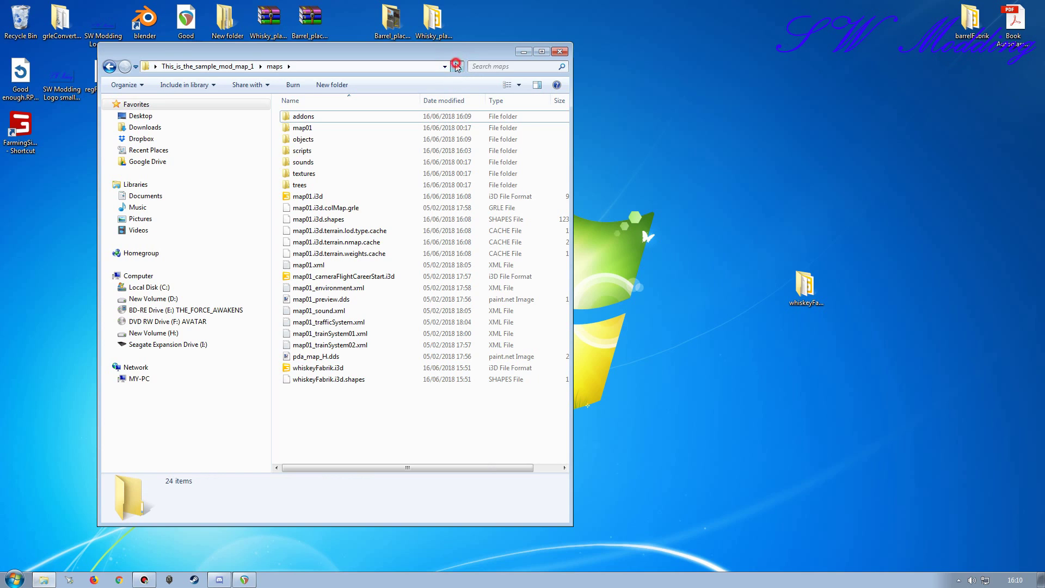
drag(418, 46, 562, 44)
- Open the maps folder's whiskeyFabrik.i3d in Notepad++ and prefix the meshRotateShader.xml path with "../"
double_click(463, 117)
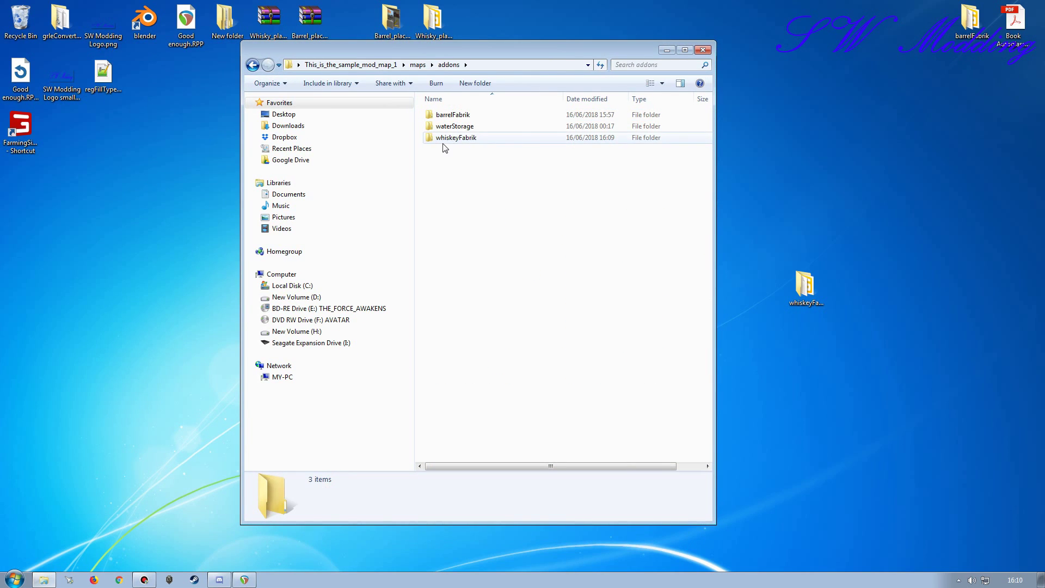
key(BackSpace)
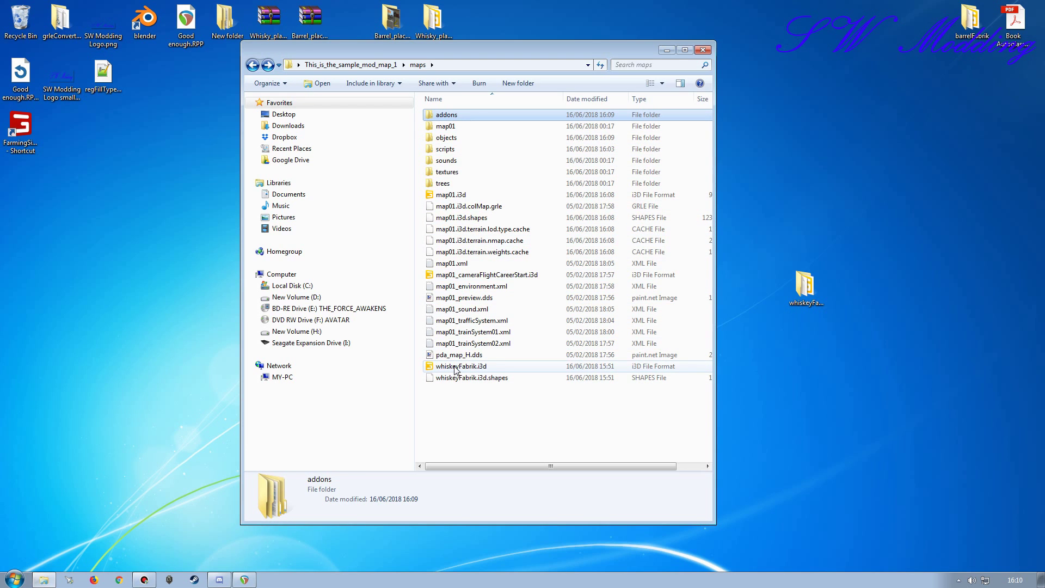
right_click(456, 367)
click(493, 74)
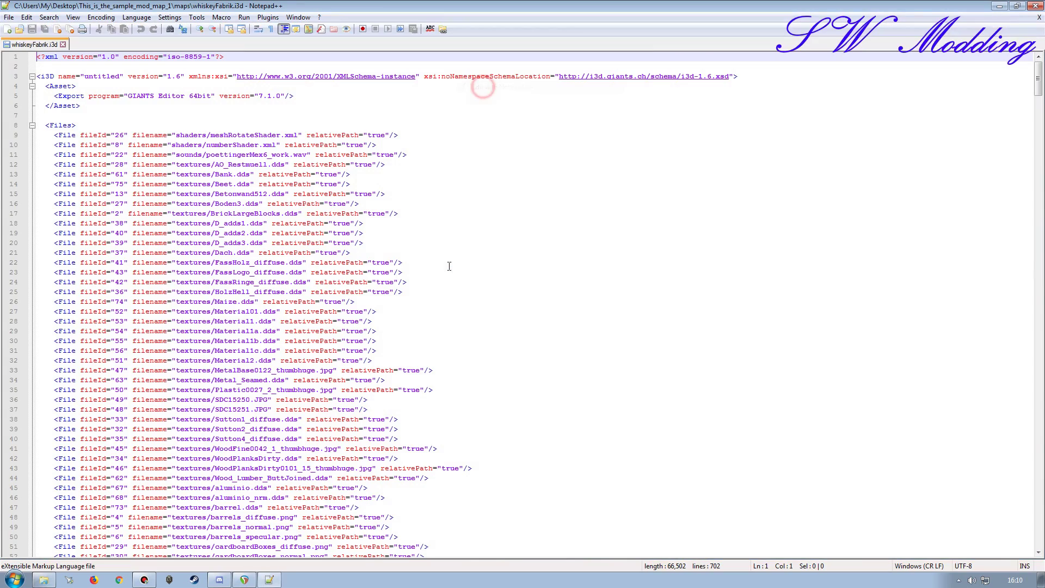
click(182, 136)
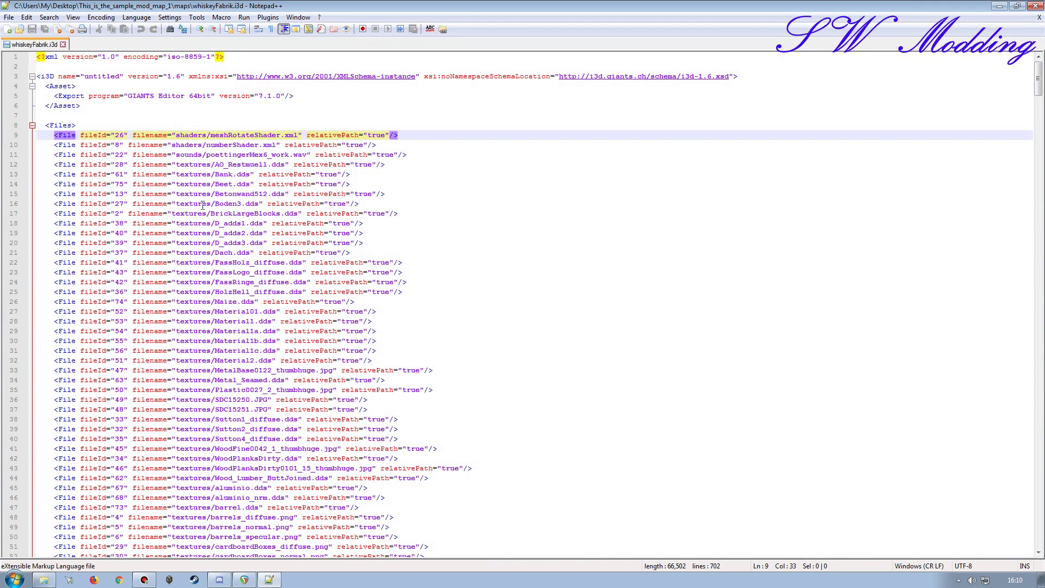
text(../)
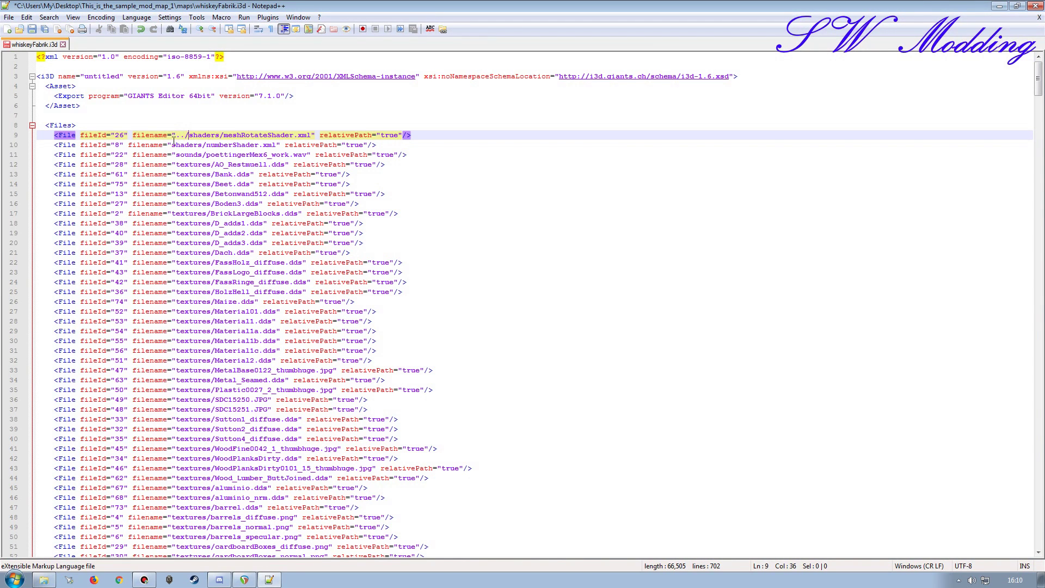
- Prefix the numberShader.xml path in whiskeyFabrik.i3d with "../"
click(172, 145)
text(../)
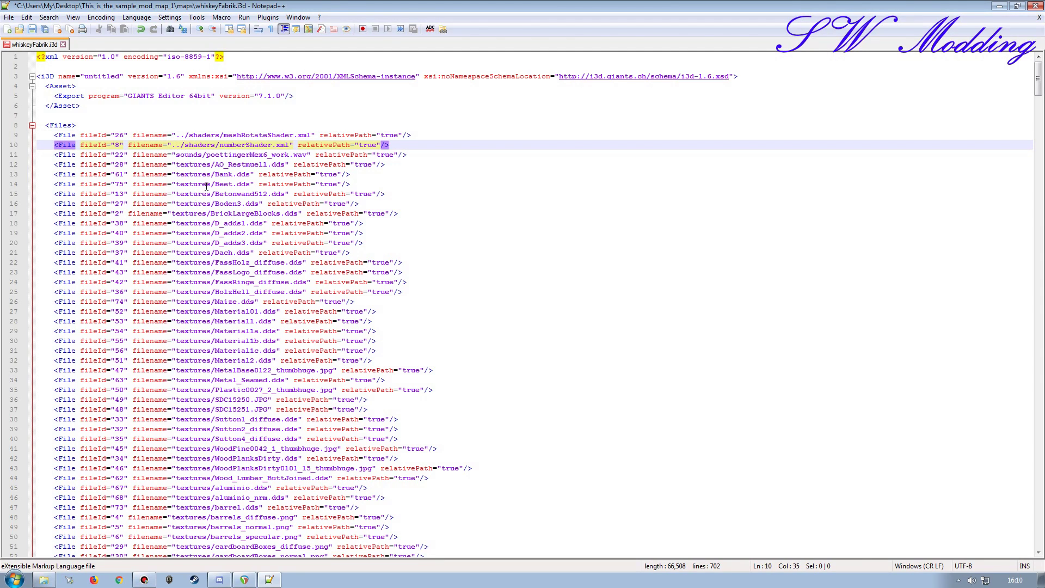
- Replace every "textures" in the file with "addons/whiskeyFabrik", and save and close whiskeyFabrik.i3d
double_click(203, 167)
key(ctrl+f)
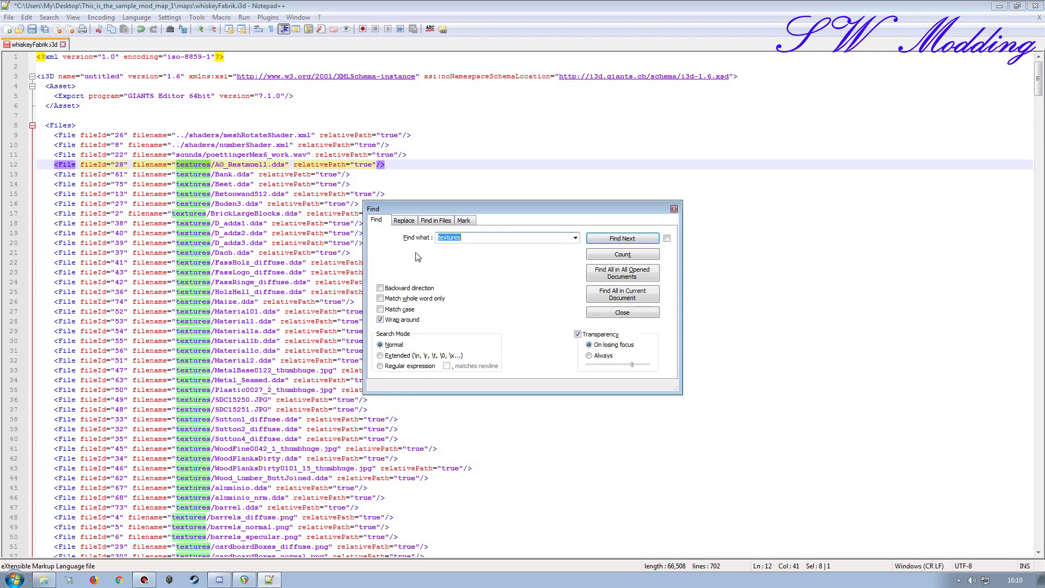
click(409, 222)
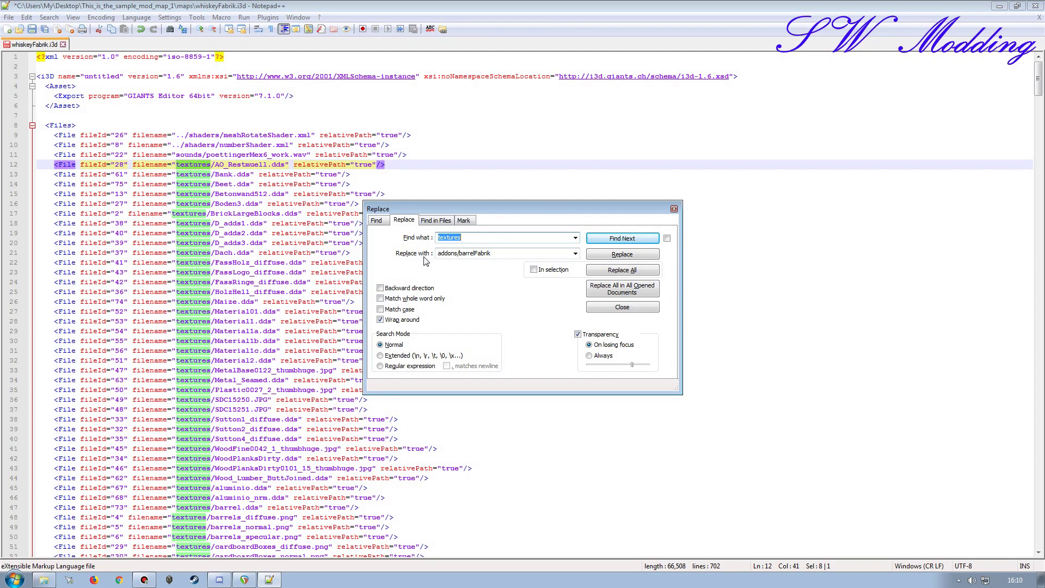
double_click(472, 253)
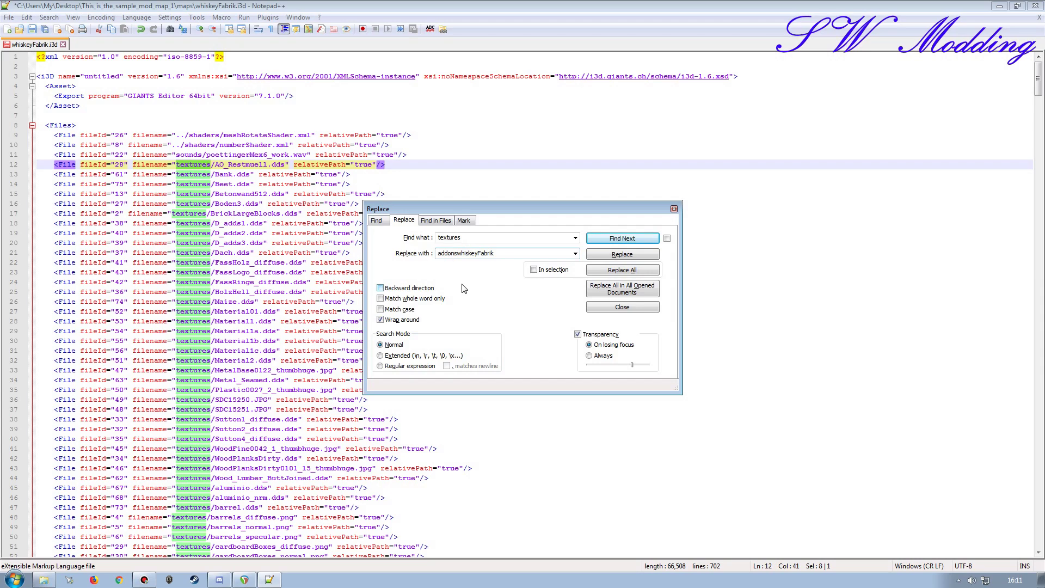
text(/)
click(628, 271)
click(623, 307)
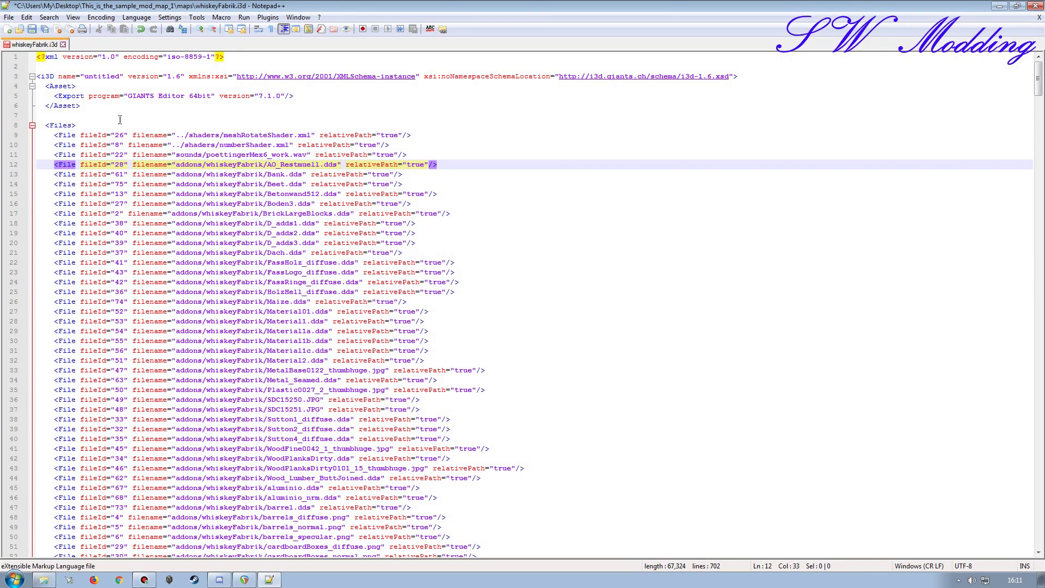
click(31, 29)
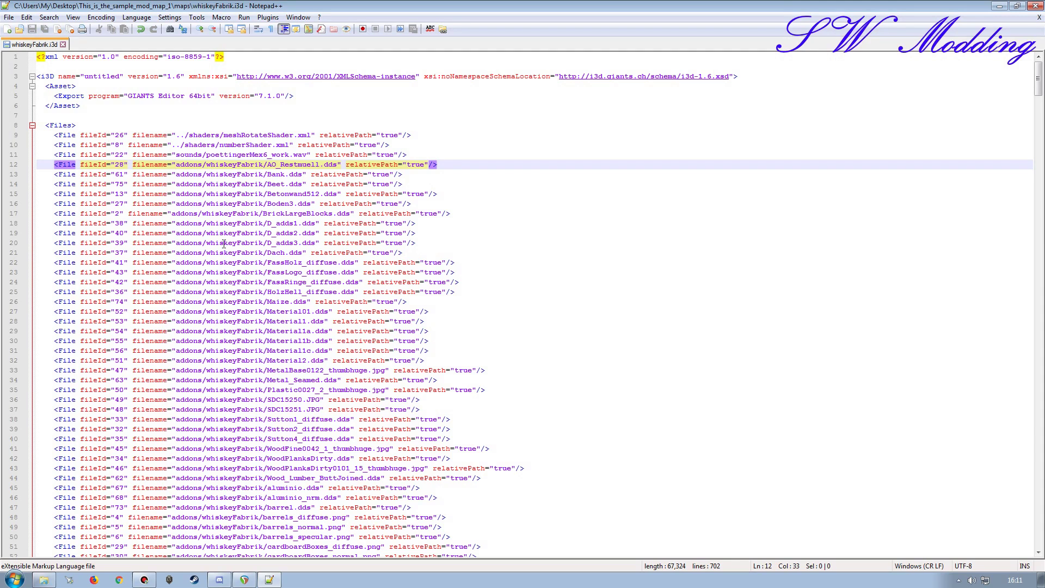
click(1035, 22)
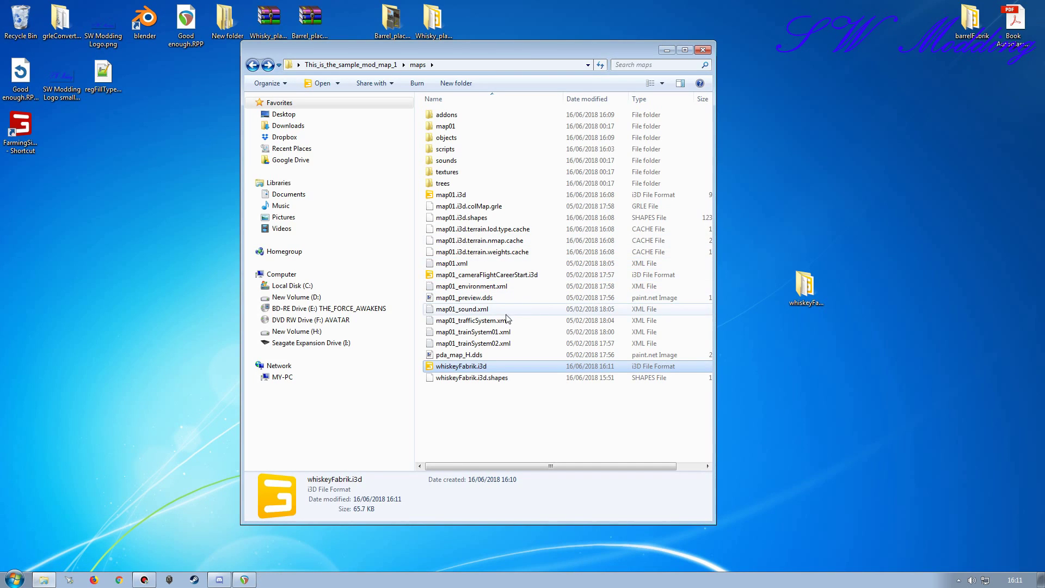
- Open whiskeyFabrik.i3d in GIANTS Editor 7.1.0 to check the model and the WhiskyFabrik user attributes, and close the editor
click(462, 366)
double_click(462, 367)
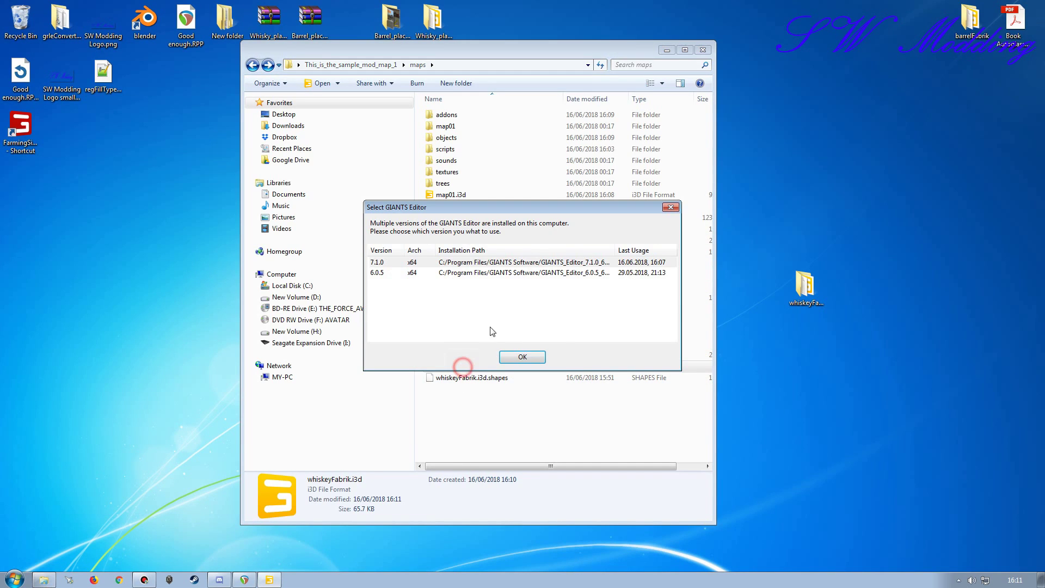
click(517, 356)
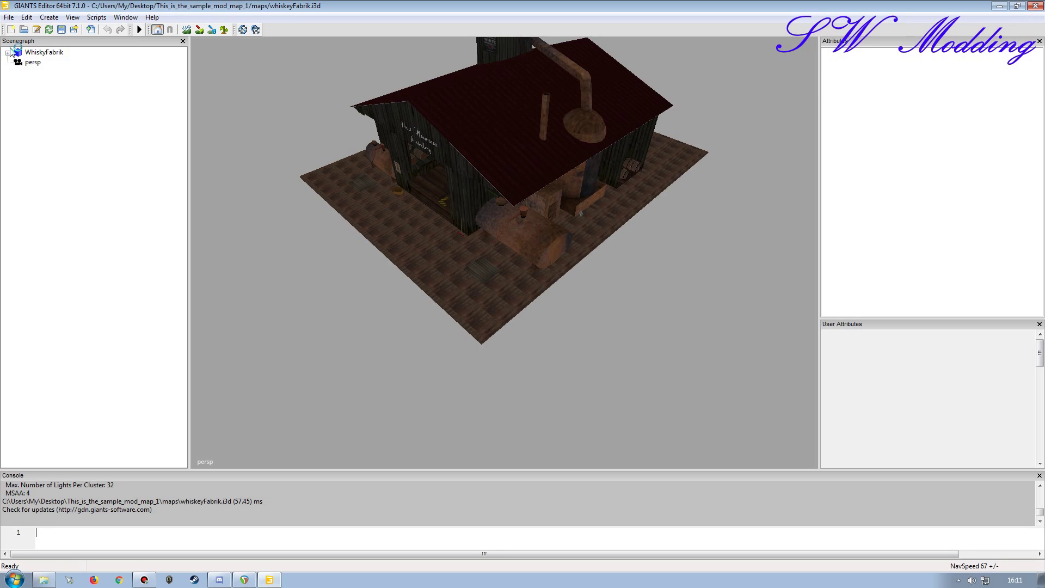
click(40, 53)
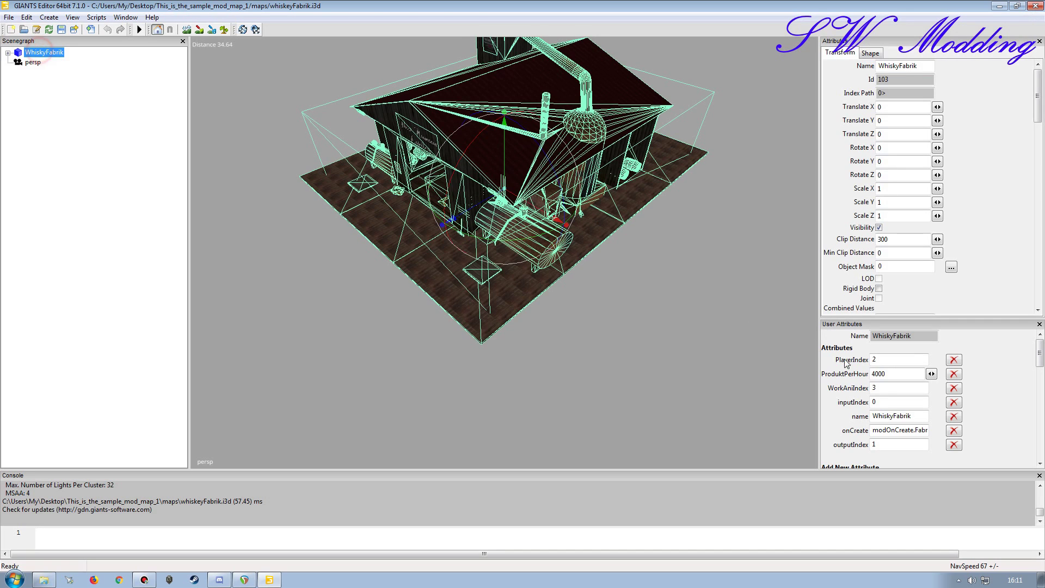
click(1034, 6)
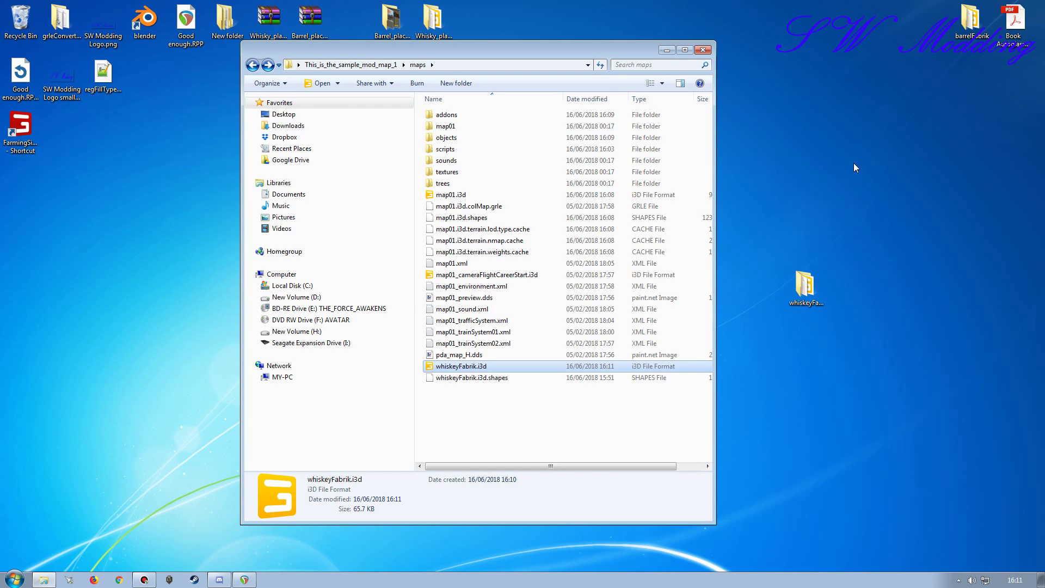
- Open map01.i3d in GIANTS Editor 7.1.0 and import whiskeyFabrik.i3d from the maps folder
double_click(445, 196)
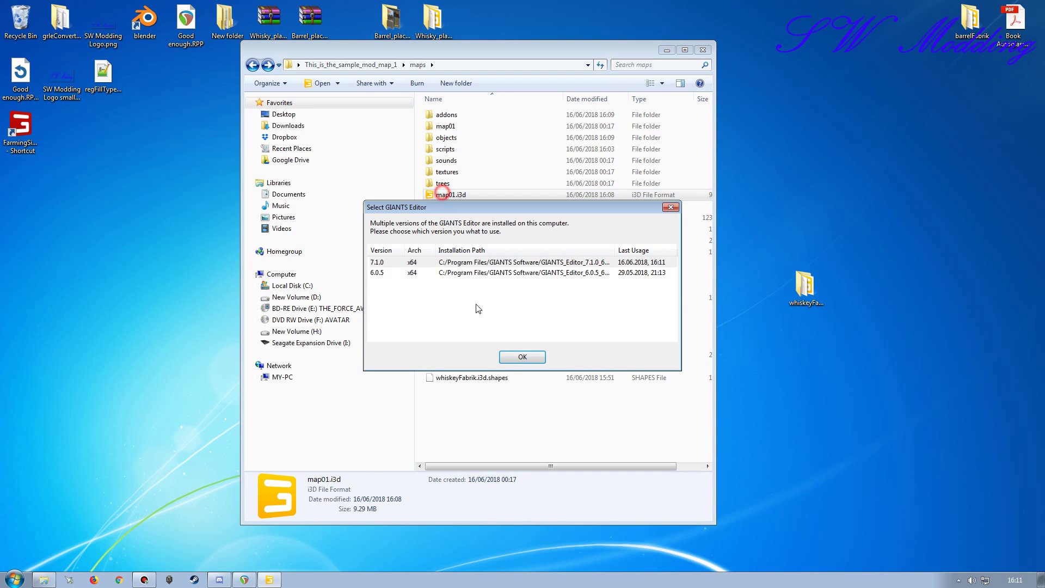
click(525, 356)
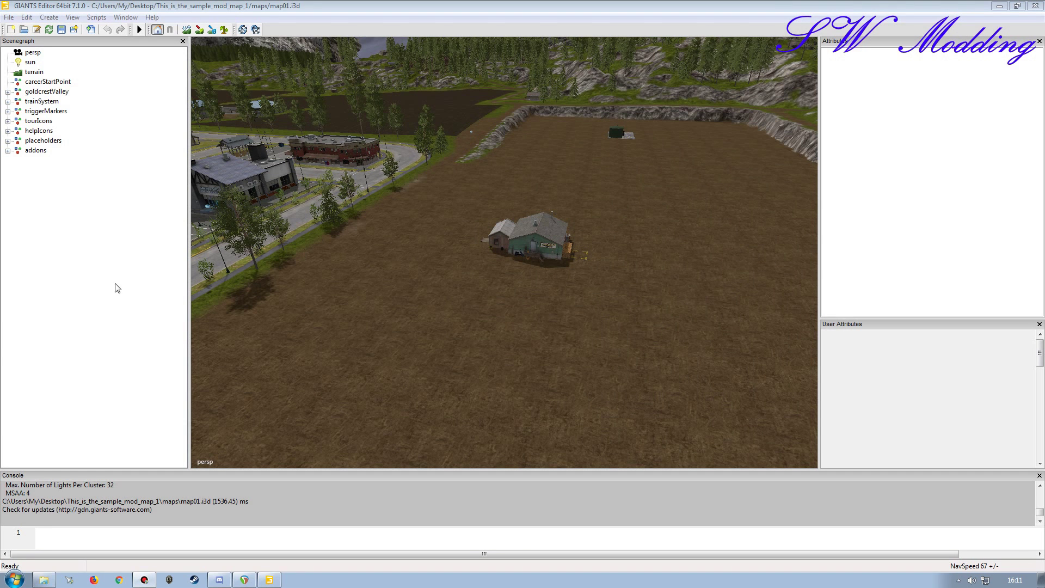
click(8, 17)
click(27, 135)
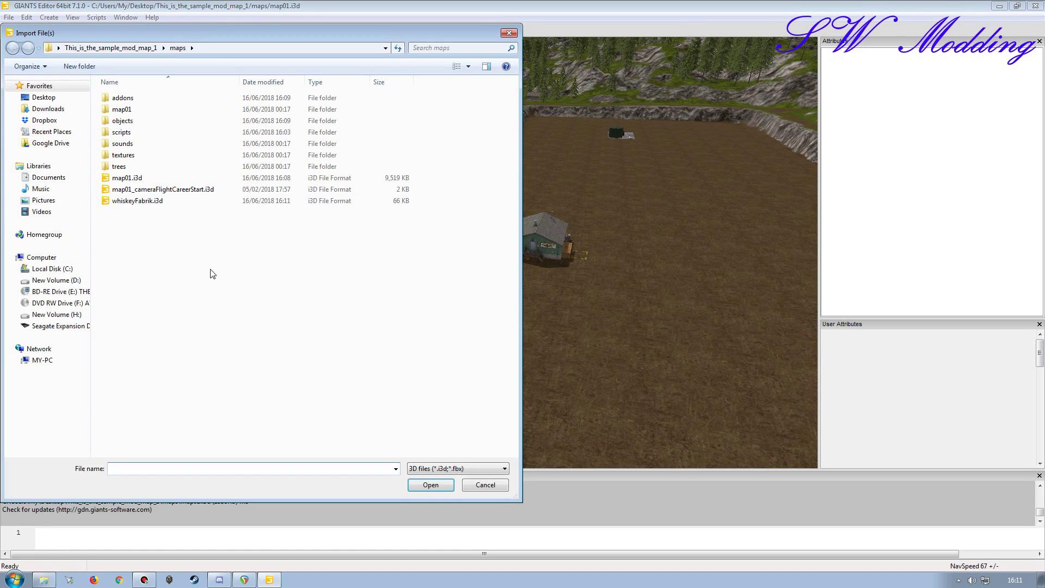
double_click(131, 200)
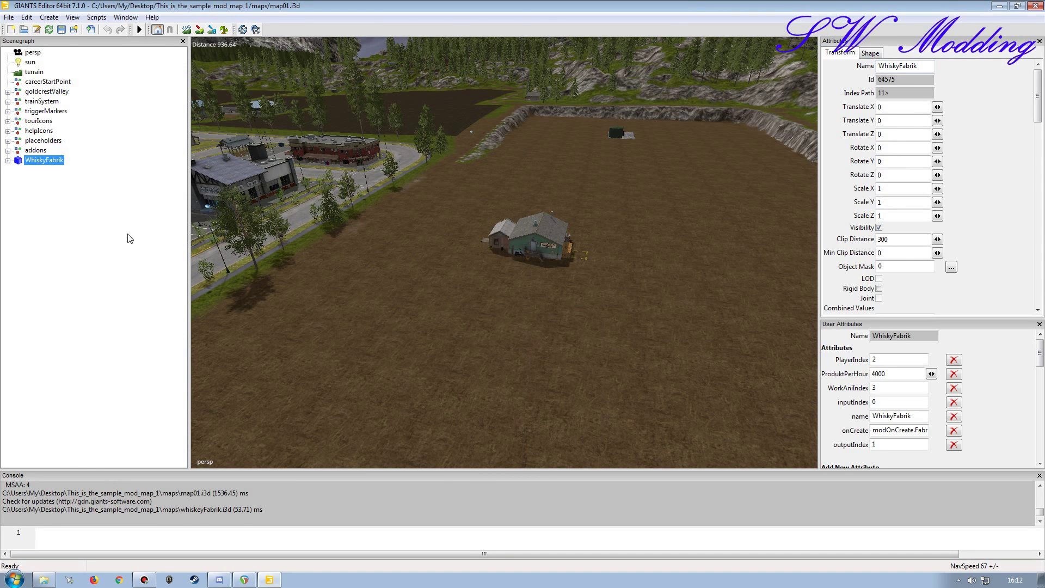
- Move WhiskyFabrik into the addons group and place it on the open field at about X -876.5, Y 99.9, Z 471.3
key(Delete)
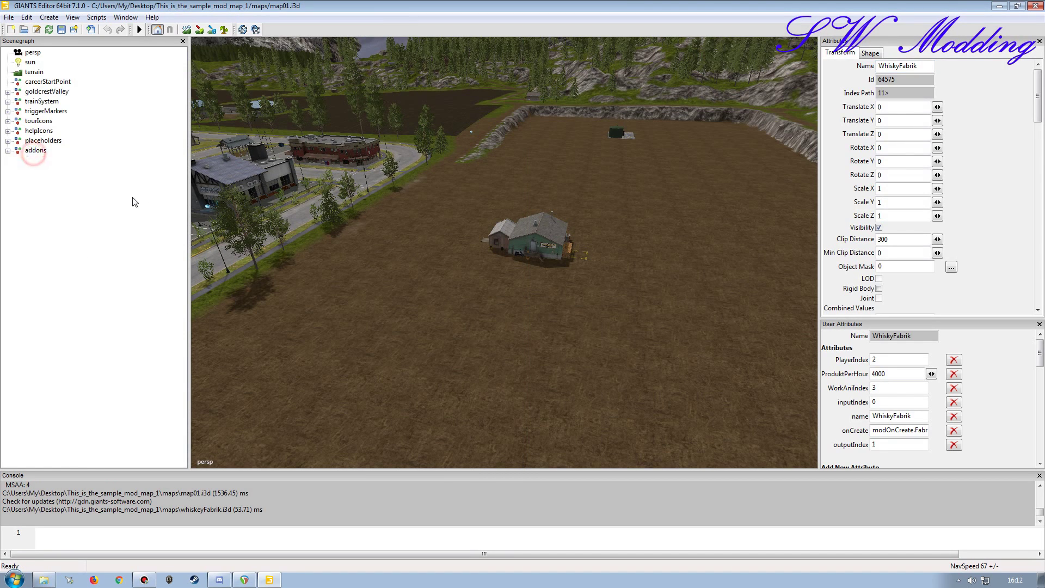
key(ctrl+z)
click(54, 180)
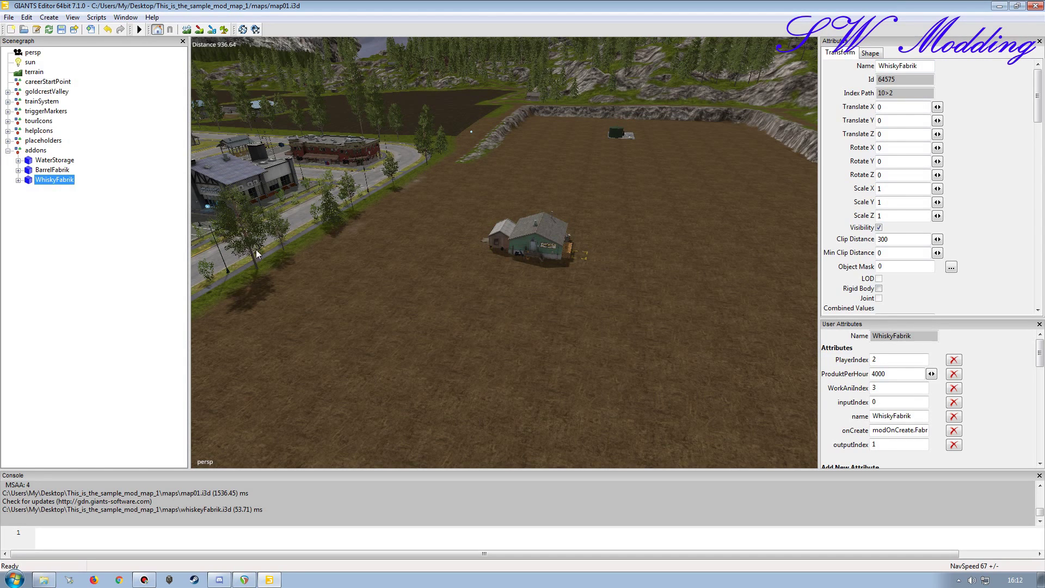
key(ctrl+b)
click(758, 258)
- Examine the placed factory's exterior, including the number displays on its outer wall and the surrounding floor
mouse_move(592, 329)
alt+mouse_down()
mouse_move(561, 331)
mouse_move(622, 388)
mouse_move(593, 338)
alt+mouse_up()
drag(460, 210, 412, 256)
mouse_move(412, 256)
alt+right_down()
mouse_move(410, 239)
mouse_move(402, 248)
alt+right_up()
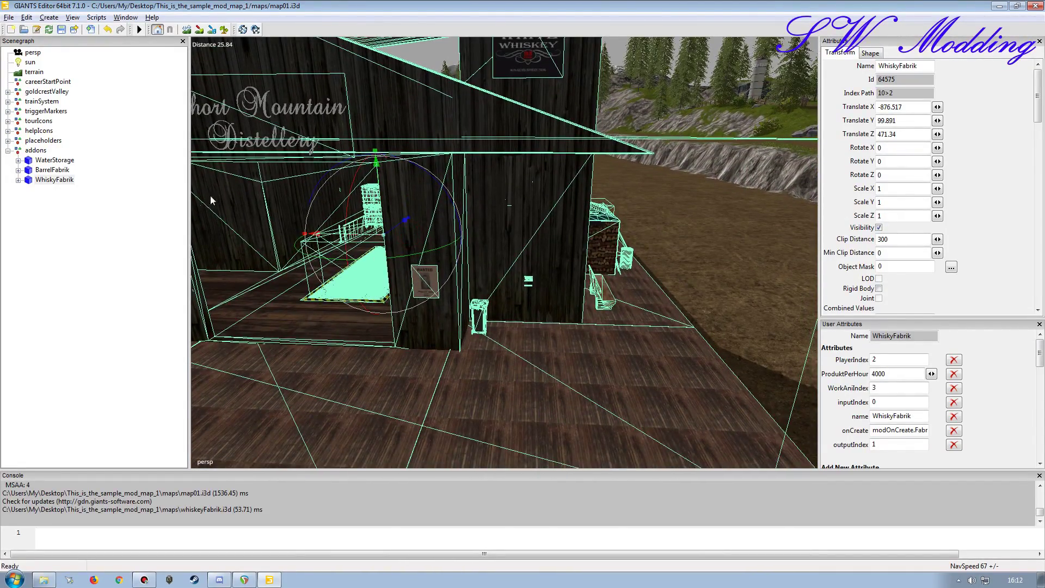
alt+drag(424, 248, 369, 268)
alt+right_drag(368, 269, 497, 168)
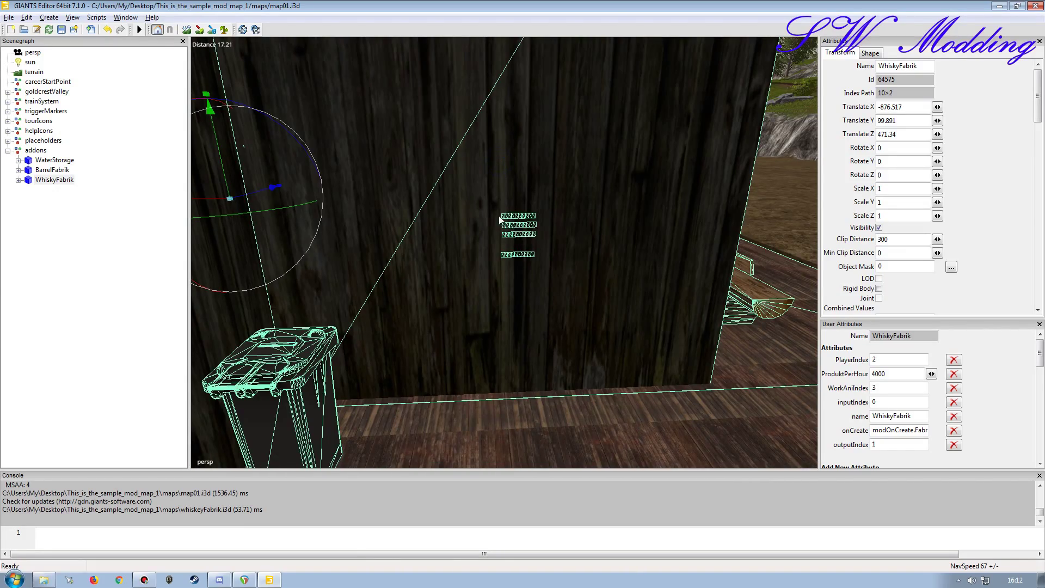
alt+right_drag(500, 253, 468, 305)
alt+drag(467, 305, 440, 253)
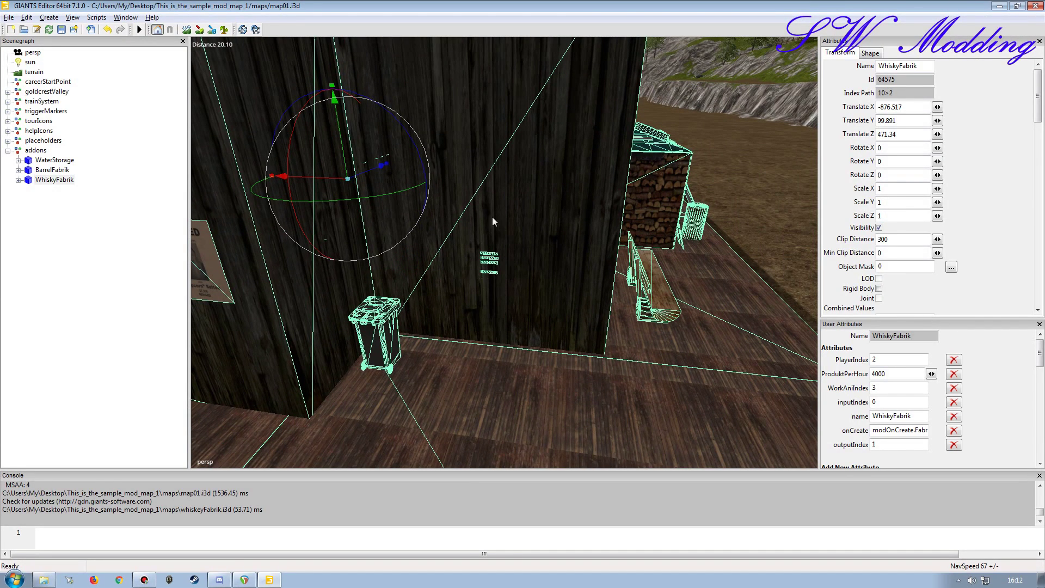
alt+right_drag(464, 222, 459, 255)
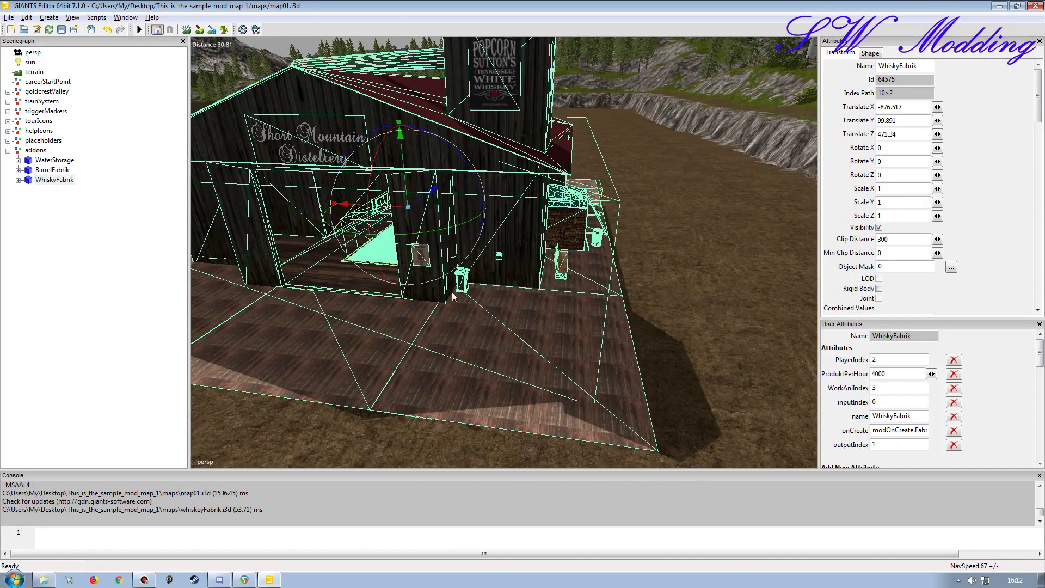
alt+right_drag(503, 289, 512, 310)
mouse_move(498, 284)
alt+mouse_down()
mouse_move(426, 282)
mouse_move(414, 219)
mouse_move(420, 276)
mouse_move(509, 266)
alt+mouse_up()
alt+drag(445, 218, 451, 325)
alt+right_drag(450, 325, 498, 270)
alt+drag(498, 270, 548, 288)
alt+right_drag(548, 288, 547, 266)
alt+drag(547, 263, 459, 291)
alt+drag(537, 244, 506, 292)
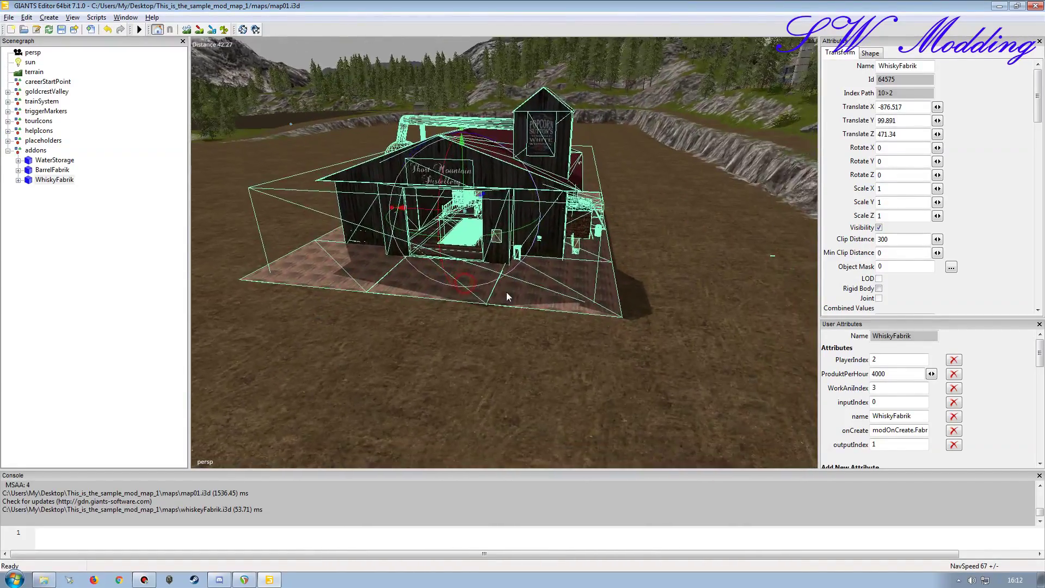
- Inspect the first Display node of Rohstoff1 to Rohstoff4 under WhiskyFabrik's inputTrigger to compare their positions in the scene
click(18, 180)
click(29, 190)
click(39, 199)
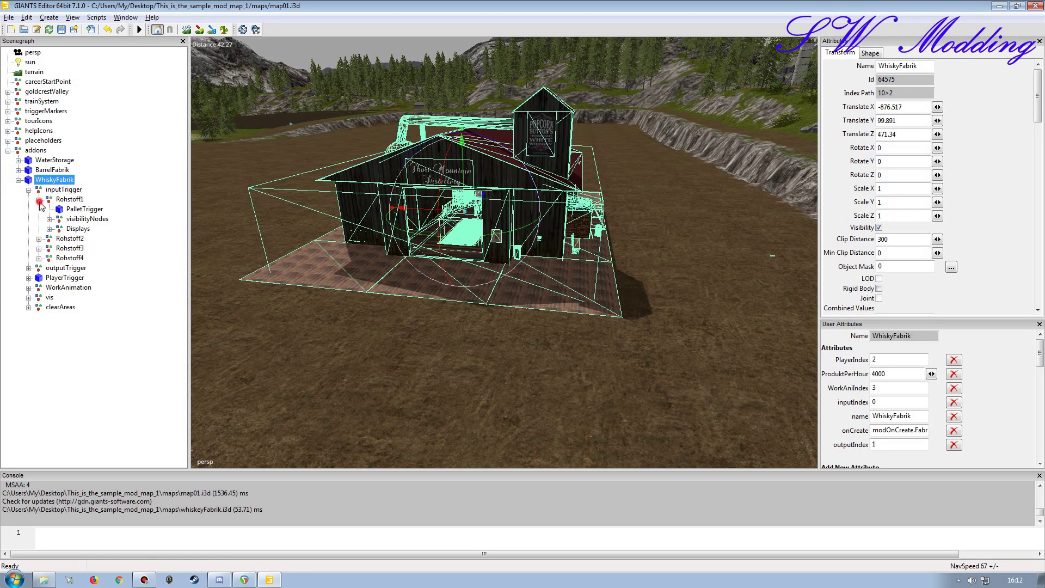
click(49, 229)
click(87, 238)
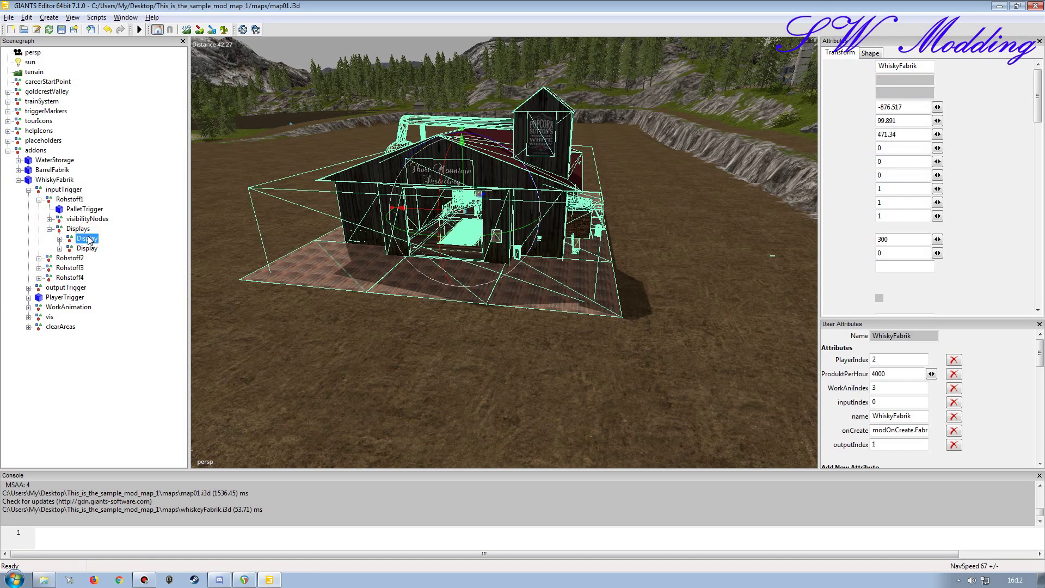
click(39, 258)
click(49, 278)
click(86, 287)
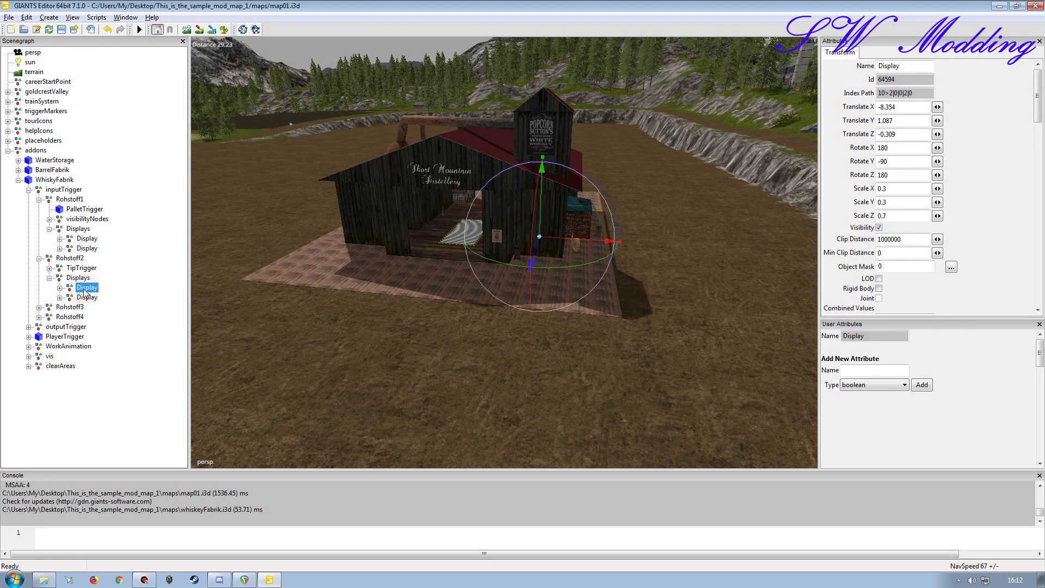
click(38, 307)
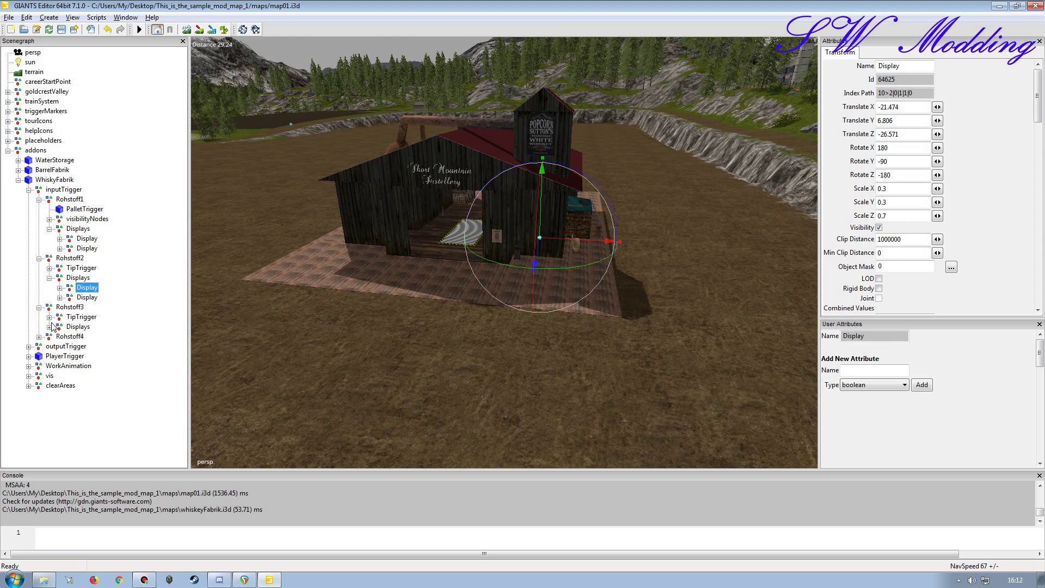
click(49, 327)
click(79, 337)
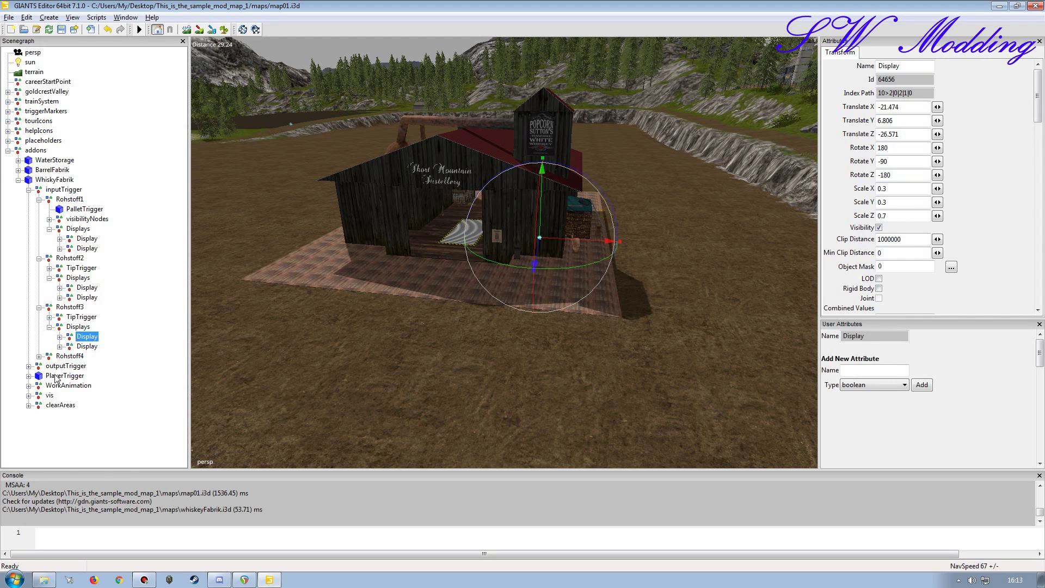
click(38, 356)
click(49, 376)
click(87, 385)
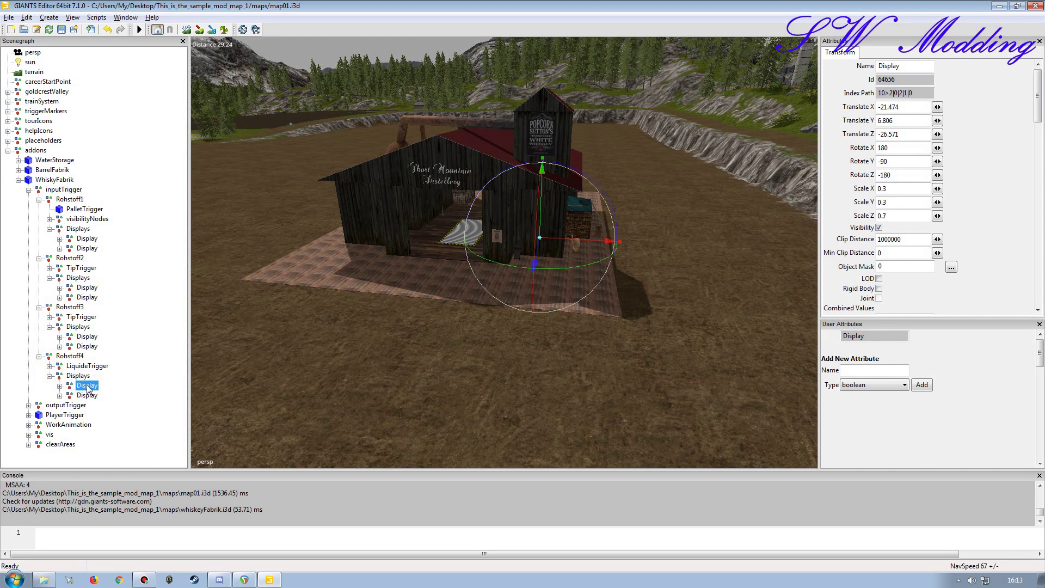
click(89, 288)
click(89, 241)
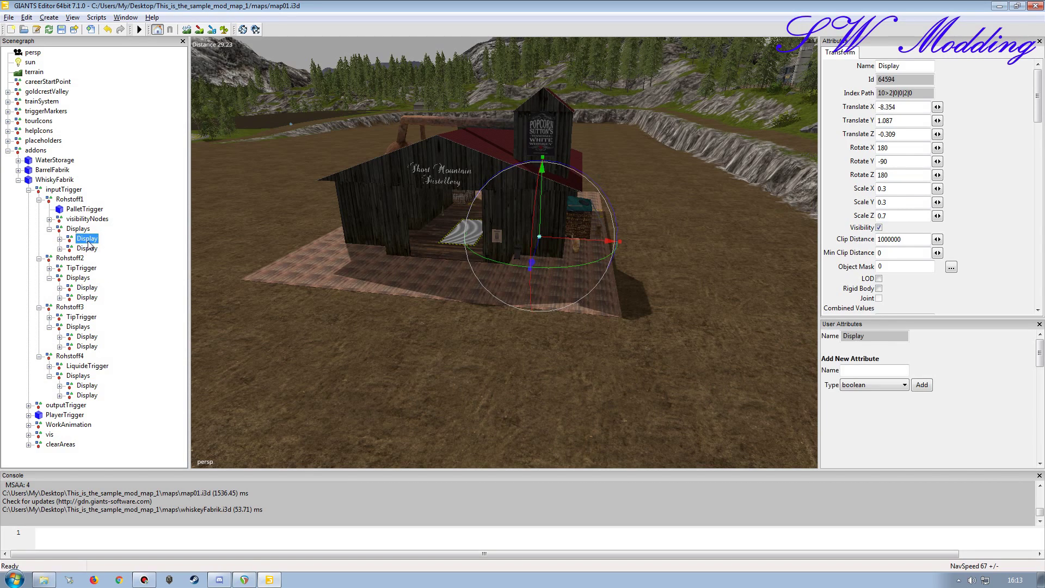
- Delete the first Display node from the Displays groups of Rohstoff1 to Rohstoff4 and of outputTrigger's Produkt1 and Produkt2
click(29, 405)
click(39, 415)
click(49, 435)
click(83, 444)
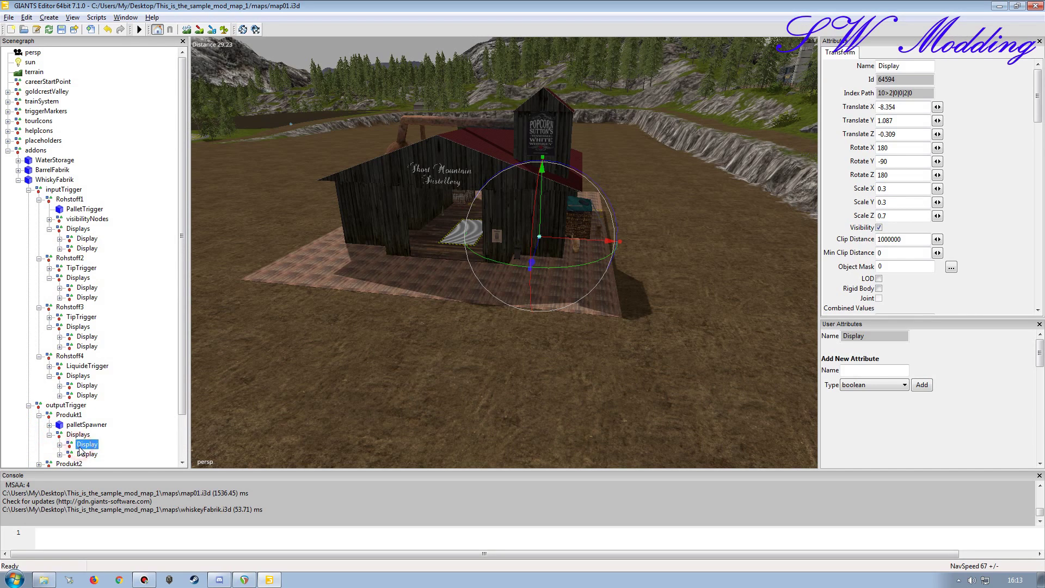
scroll(52, 418, down, 2)
click(39, 415)
click(49, 435)
click(86, 444)
ctrl+click(88, 395)
ctrl+click(88, 336)
ctrl+click(89, 287)
ctrl+click(87, 239)
ctrl+click(87, 190)
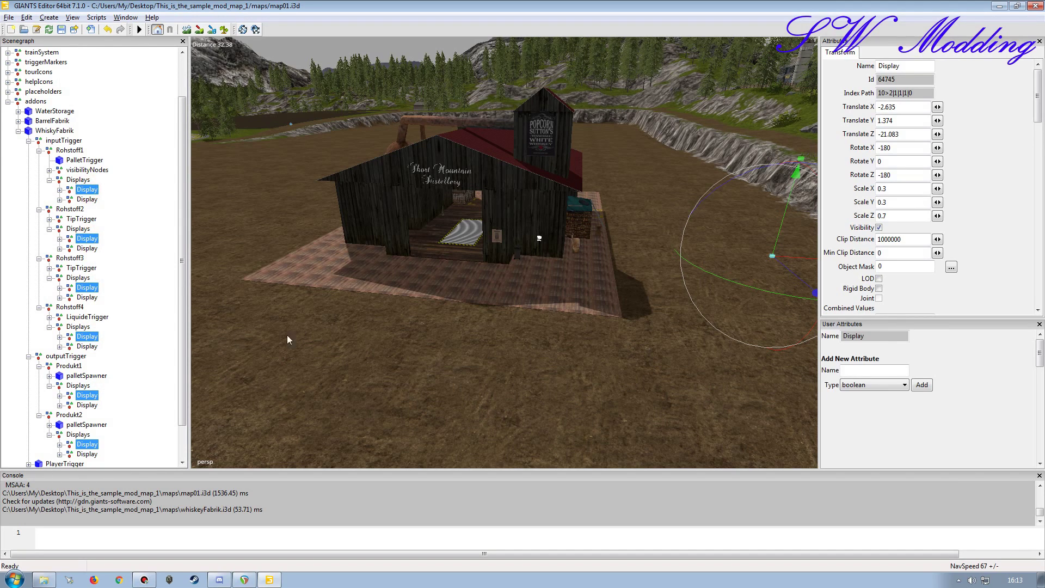
key(Delete)
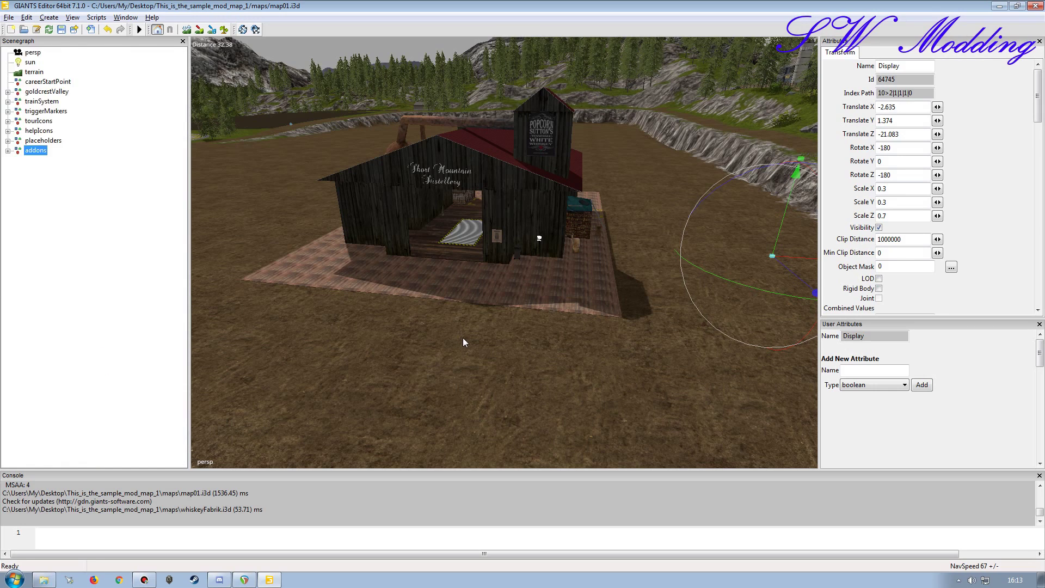
- Inspect the remaining Display node of Rohstoff1 to Rohstoff4 under WhiskyFabrik's inputTrigger, one after another
click(88, 239)
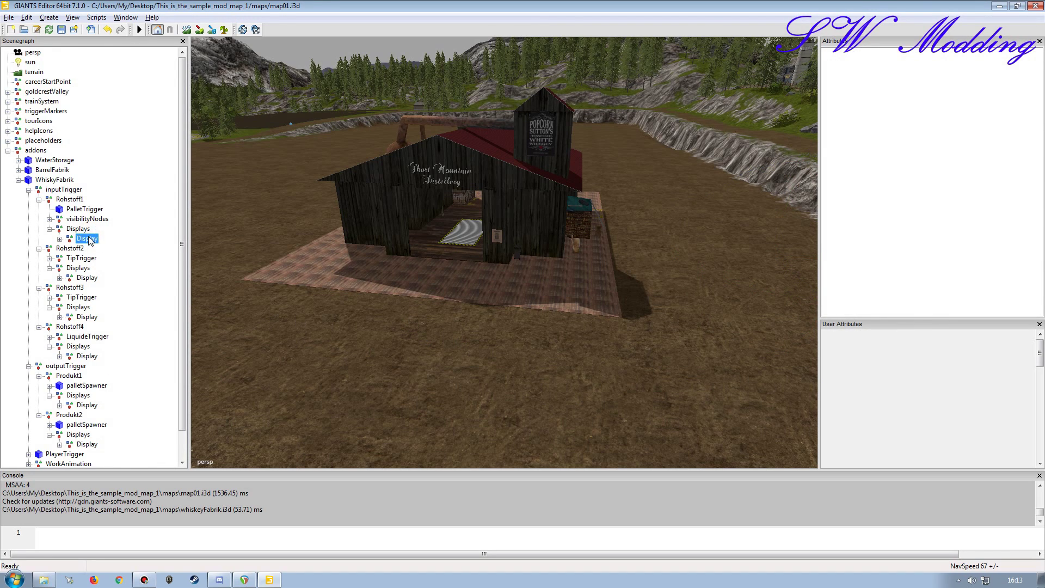
click(85, 278)
click(88, 317)
click(87, 356)
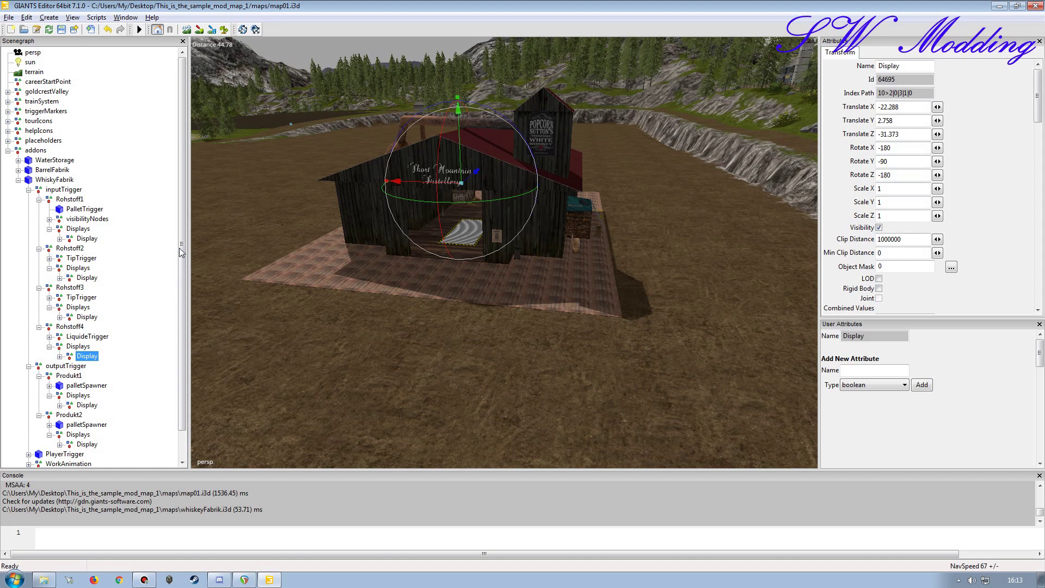
scroll(181, 251, down, 1)
- Collapse WhiskyFabrik with its inputTrigger and outputTrigger groups in the scenegraph and clear the selection
click(39, 170)
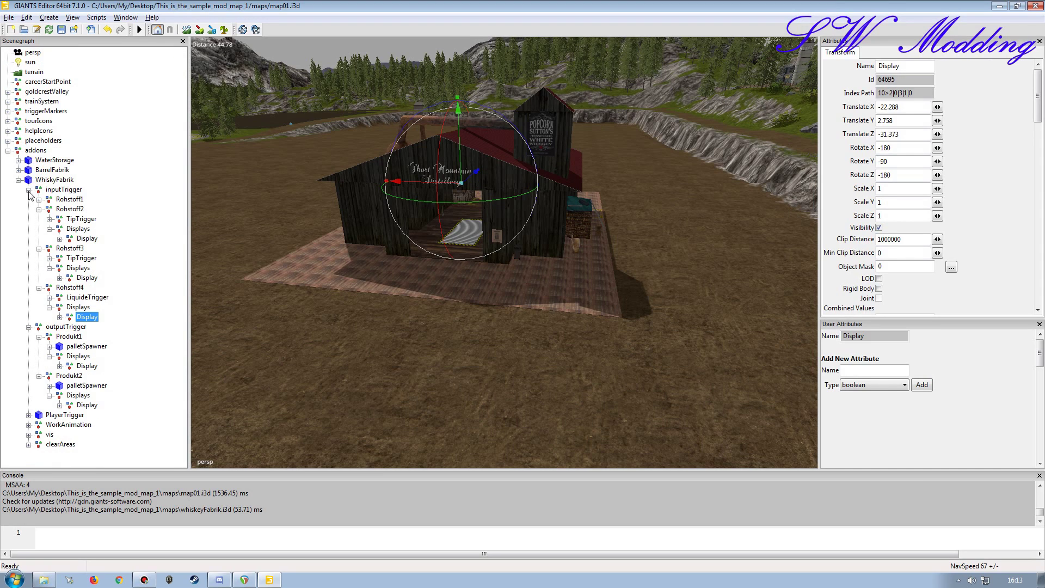
click(39, 209)
click(39, 219)
click(39, 228)
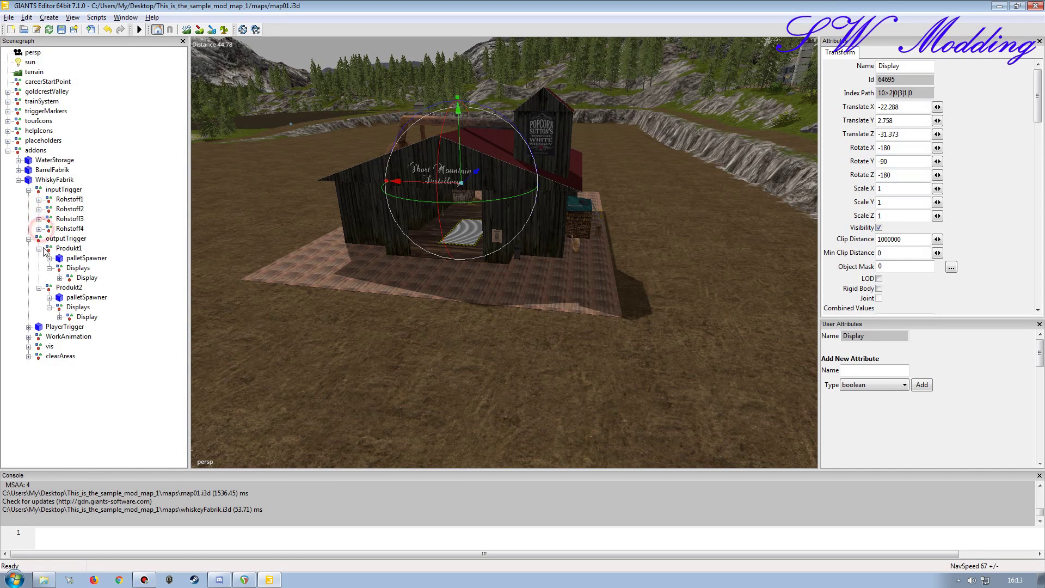
click(39, 248)
click(39, 258)
click(29, 239)
click(28, 189)
click(18, 180)
click(148, 260)
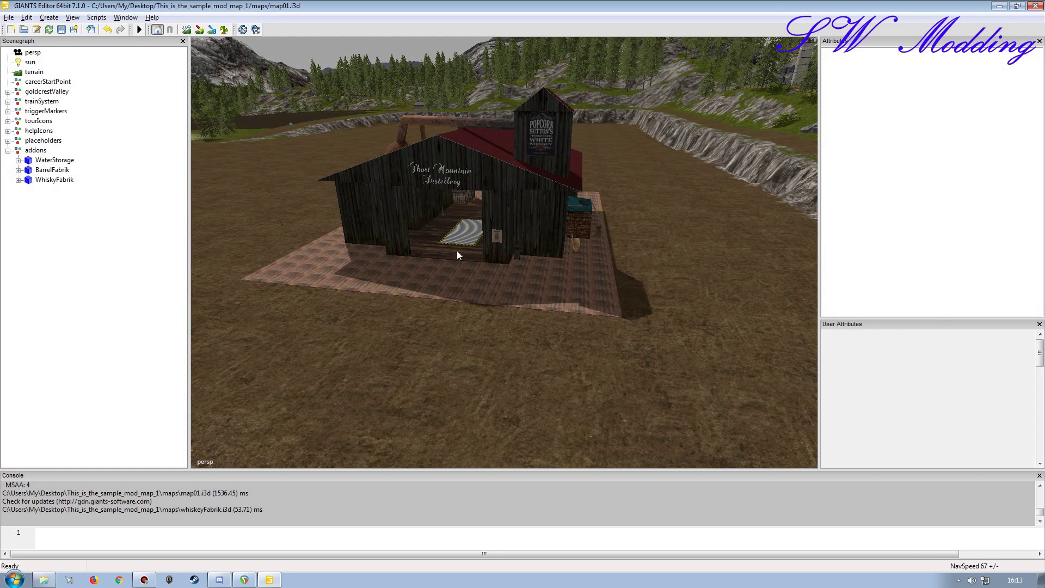
- Examine the whiskey factory around its sugarbeet sign up close and save the map
alt+right_drag(549, 284, 589, 230)
alt+drag(588, 231, 635, 327)
alt+drag(643, 312, 450, 158)
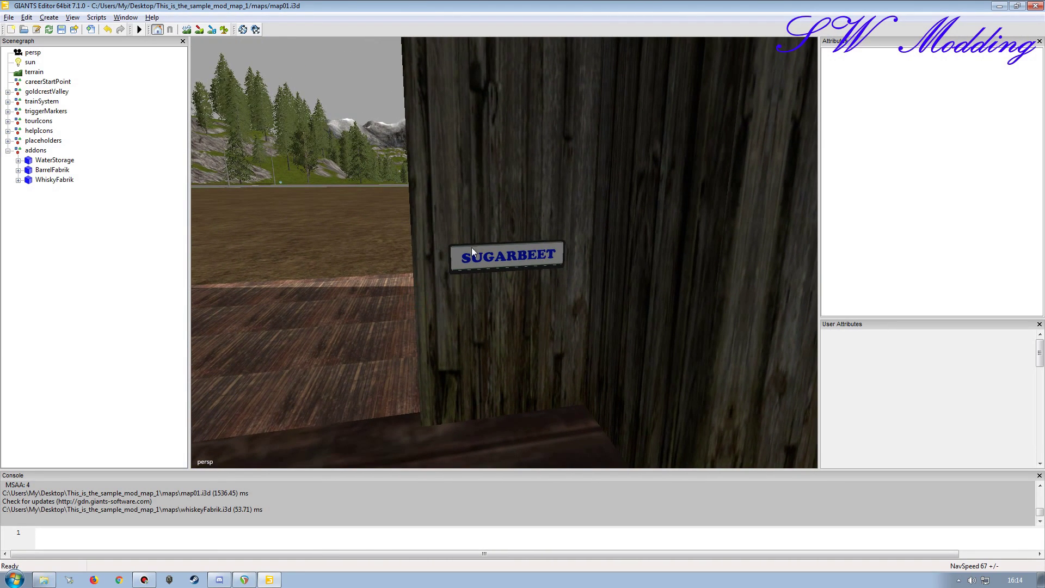
alt+drag(508, 286, 531, 297)
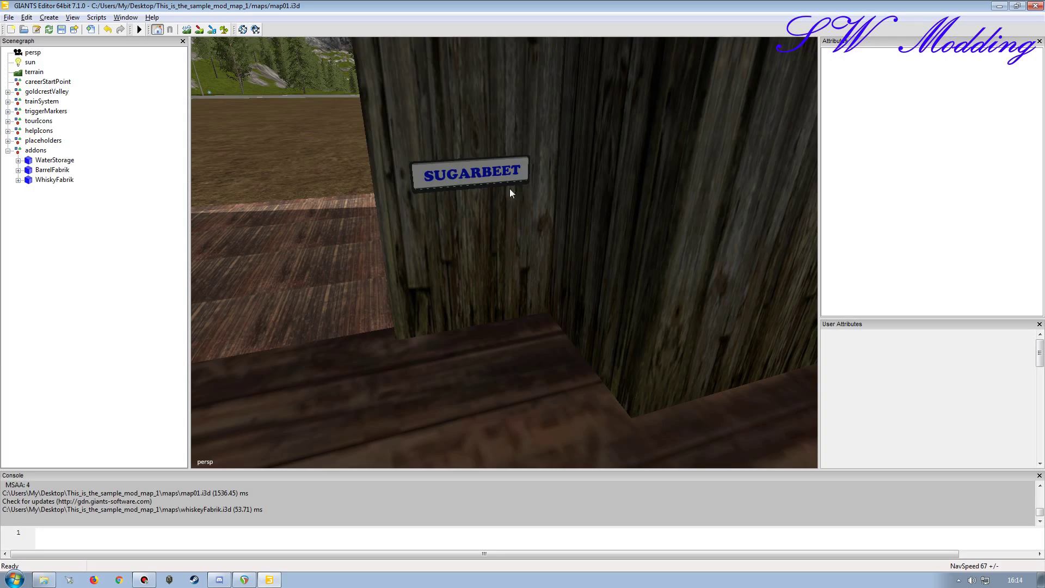
alt+drag(527, 249, 531, 272)
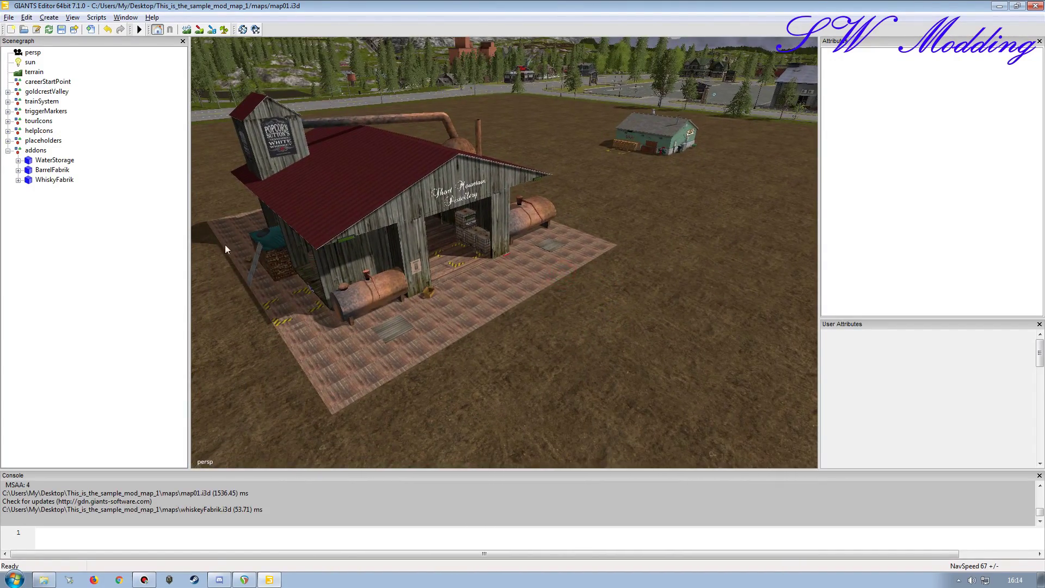
click(62, 30)
- Expand BarrelFabrik and WhiskyFabrik and inspect the user attributes of Rohstoff1 under BarrelFabrik's inputTrigger
click(18, 170)
click(18, 229)
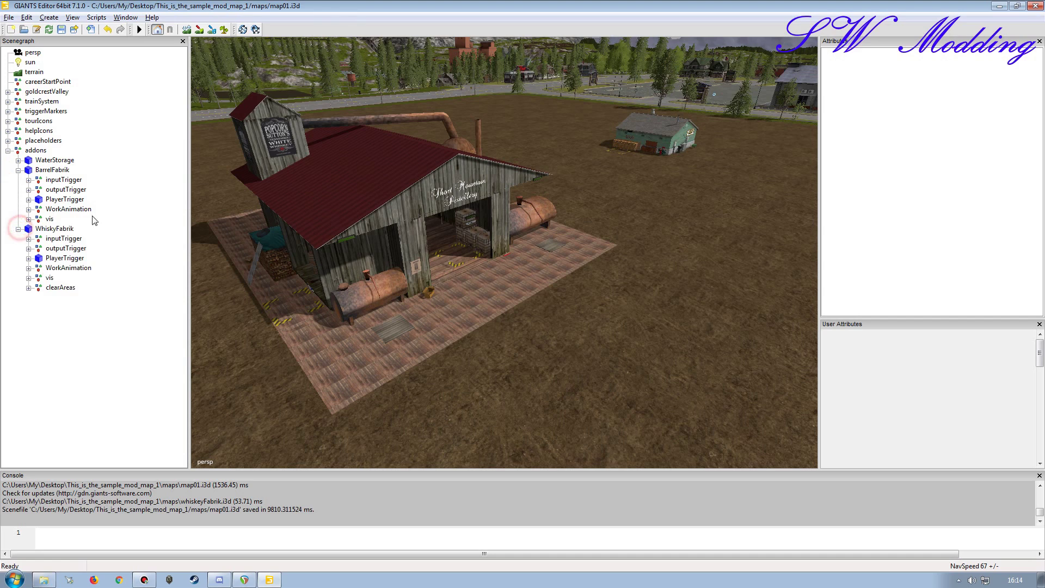
click(29, 180)
click(55, 190)
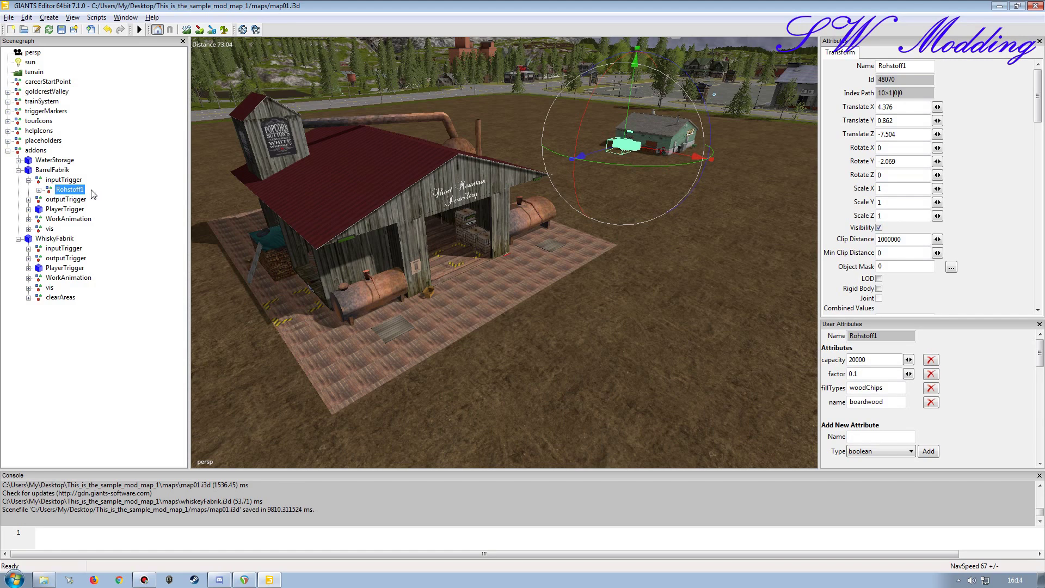
- Show the user attributes of the palletSpawner under BarrelFabrik's outputTrigger Produkt1, enlarging the area that lists them
click(29, 200)
click(62, 210)
click(39, 209)
click(86, 218)
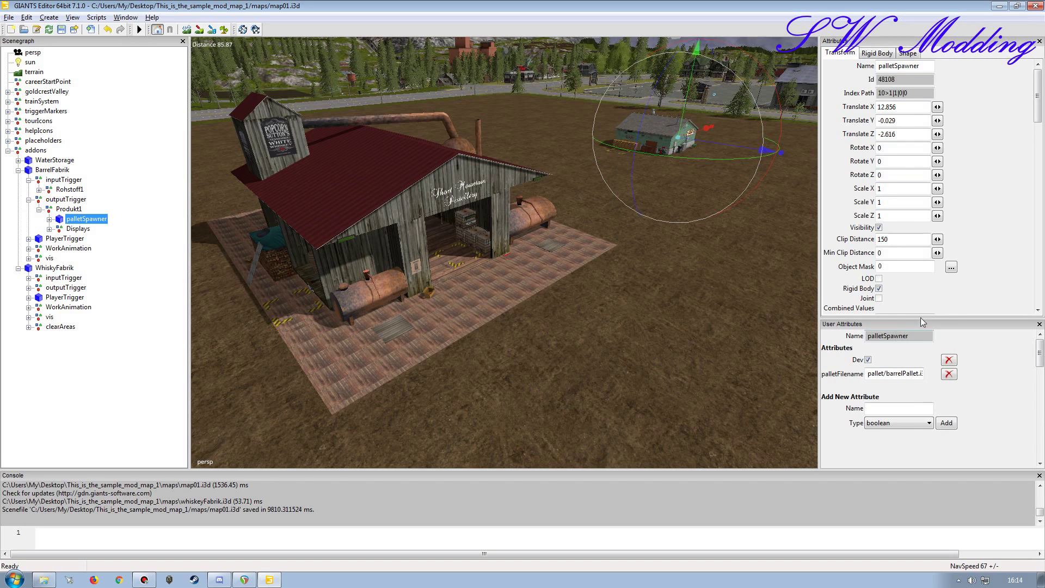
drag(923, 317, 923, 238)
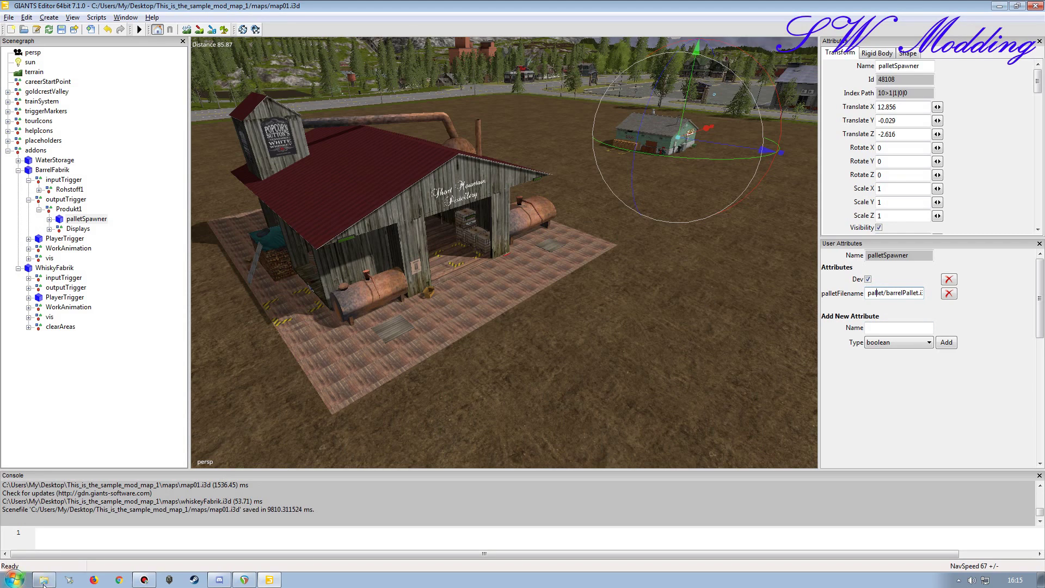
- Switch to Windows Explorer and look up the barrelPallet folder in the mod map's maps/objects folder
click(234, 106)
right_click(44, 579)
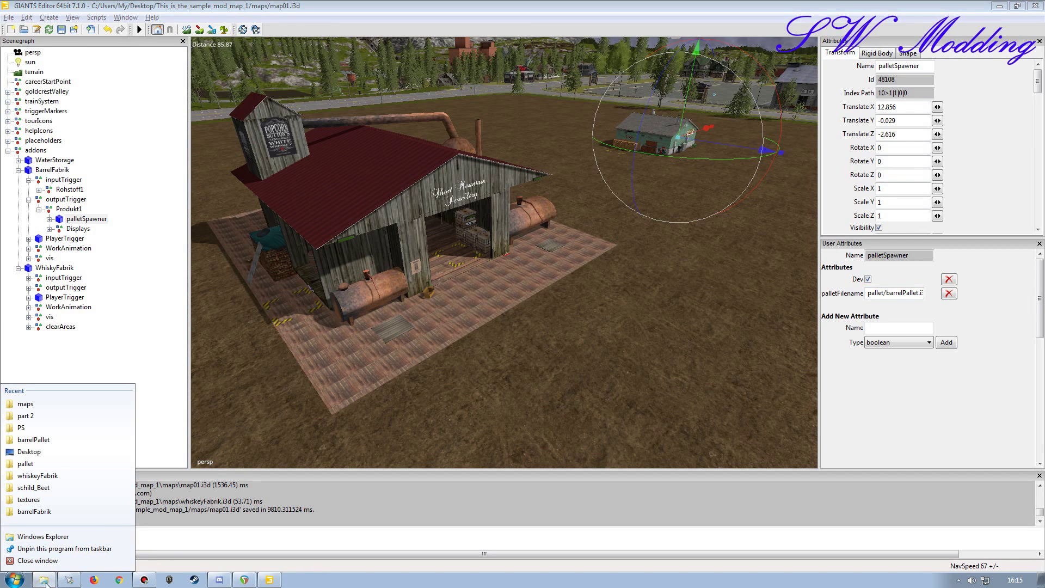
click(25, 404)
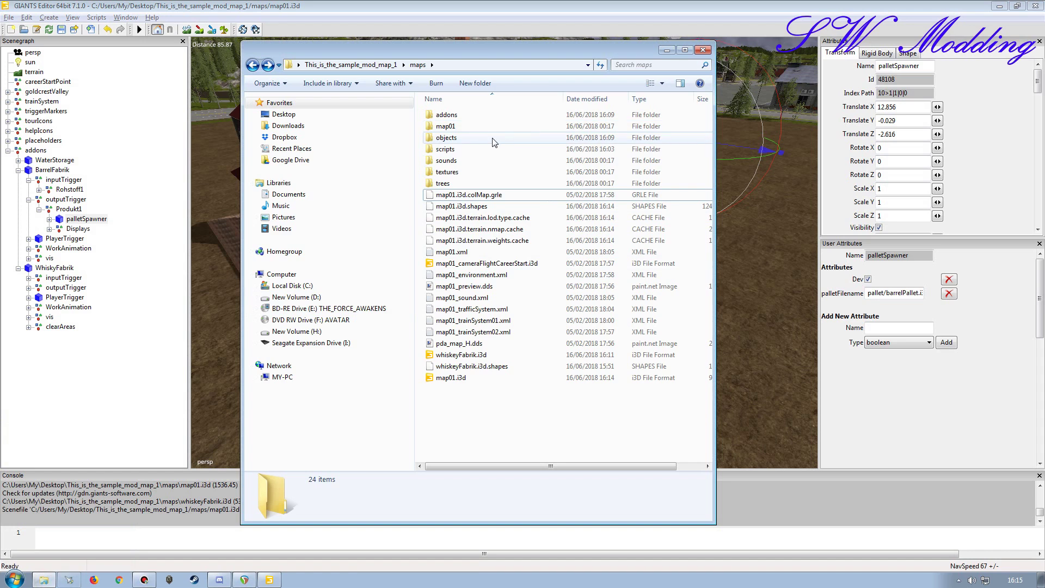
double_click(446, 139)
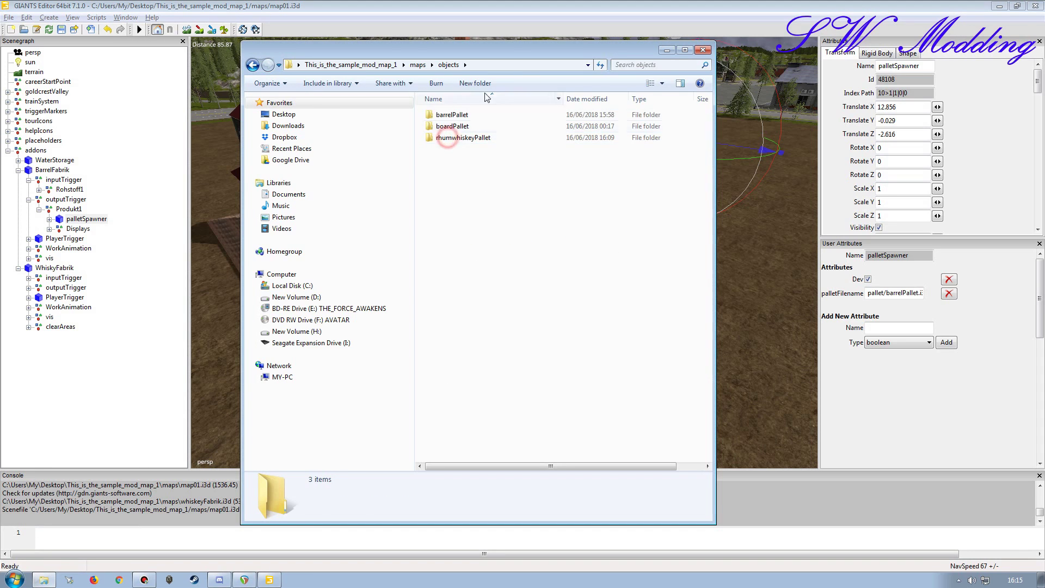
drag(516, 59, 351, 48)
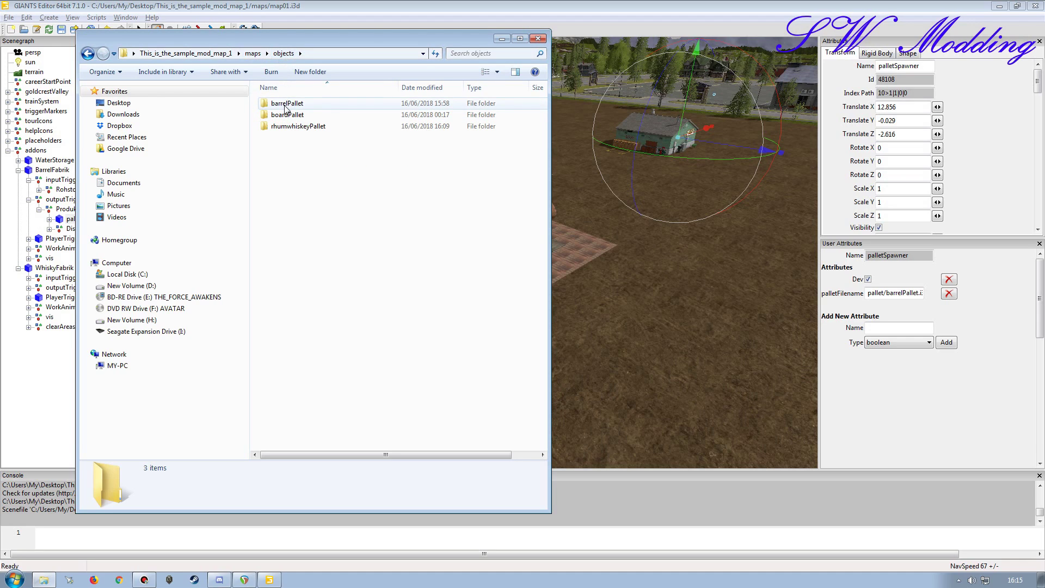
- Set the palletFilename of BarrelFabrik's palletSpawner to barrelPallet.i3d in the maps/objects/barrelPallet folder
click(877, 296)
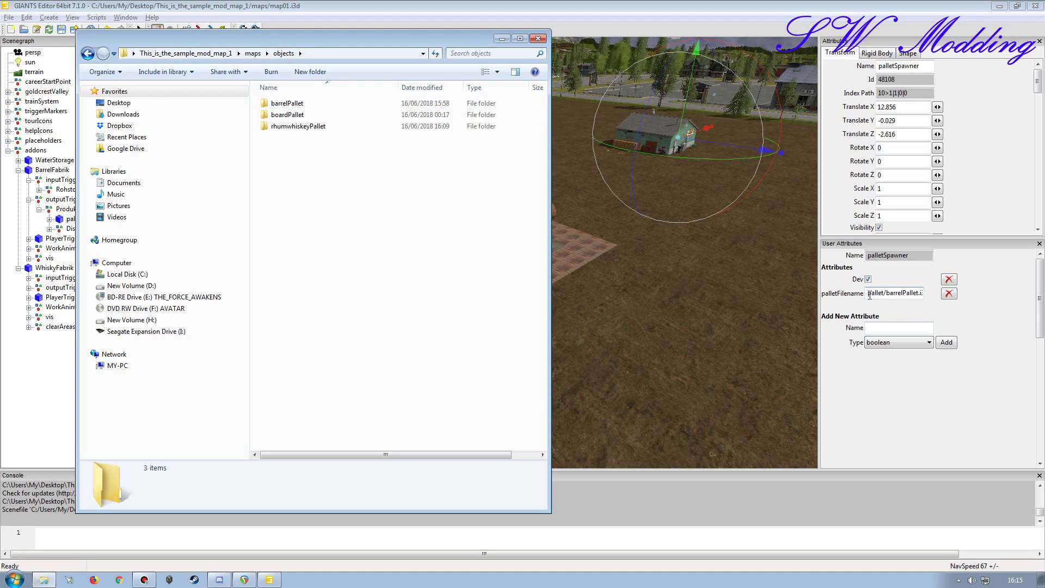
click(869, 294)
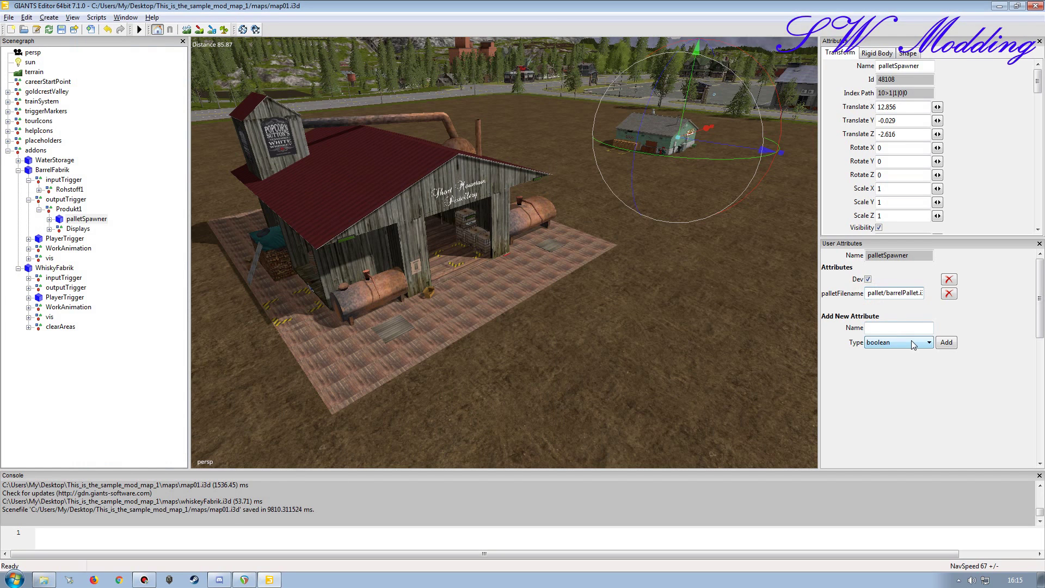
key(End)
text(P)
text(barre)
text(l)
text(maps)
text(/obj)
text(ecs)
text(/)
text(t)
key(Right)
key(Right)
key(Right)
key(Right)
key(Right)
key(Right)
key(Right)
key(Right)
key(Right)
key(Right)
key(Right)
key(Right)
key(Right)
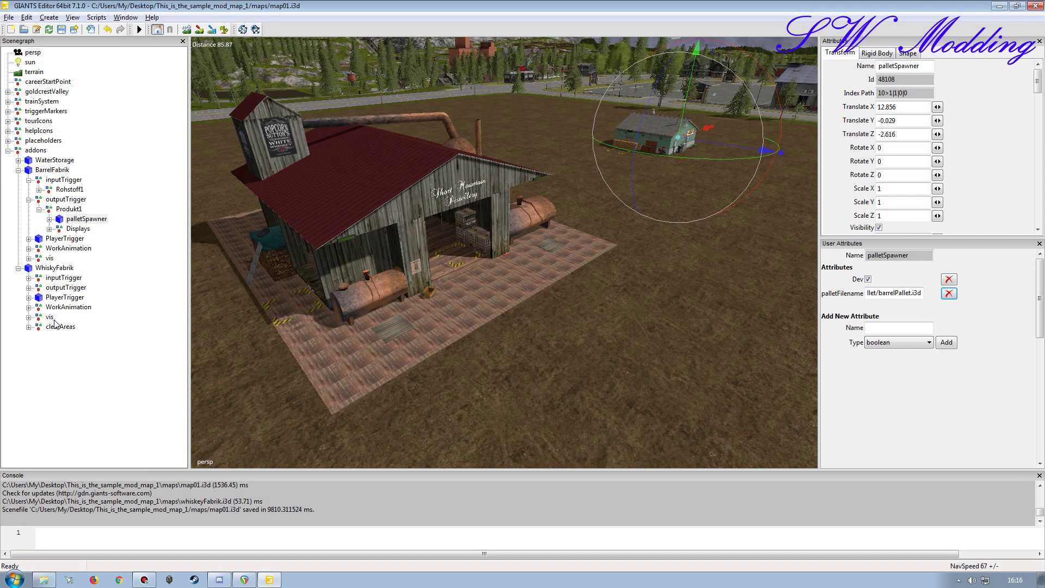
- Inspect the particleSystemFilename of the first Smoke node in the PS group of BarrelFabrik's WorkAnimation
click(29, 248)
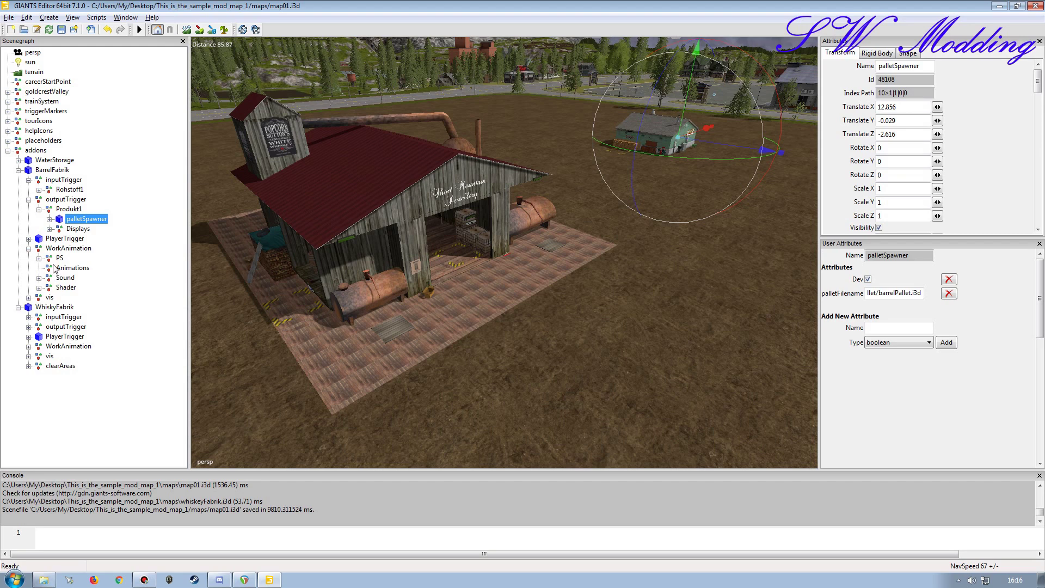
click(58, 258)
click(39, 258)
click(77, 268)
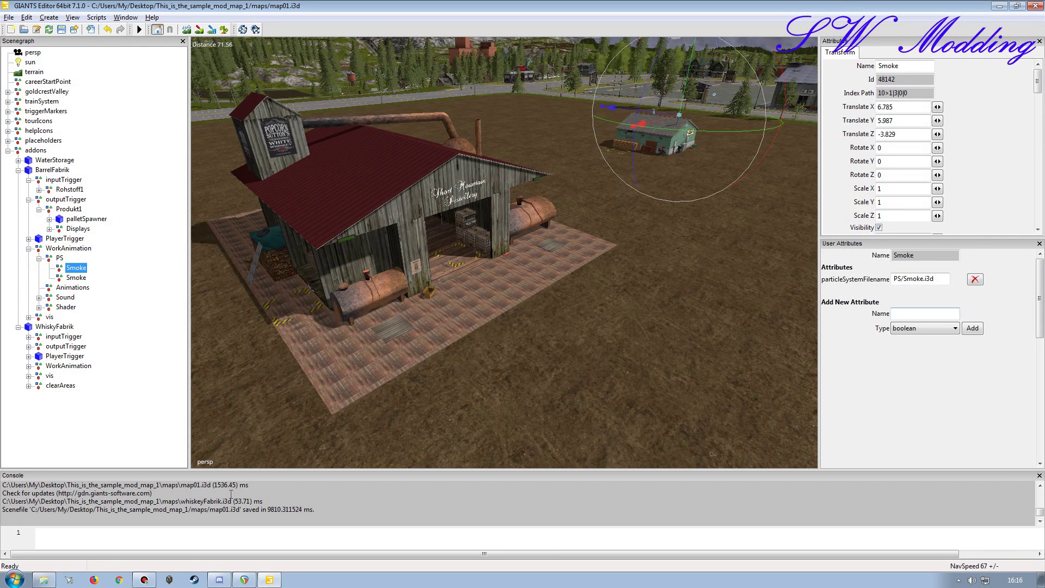
- Check the PS folder's location in the mod map's root folder and inspect BarrelFabrik's second Smoke node
click(43, 579)
key(BackSpace)
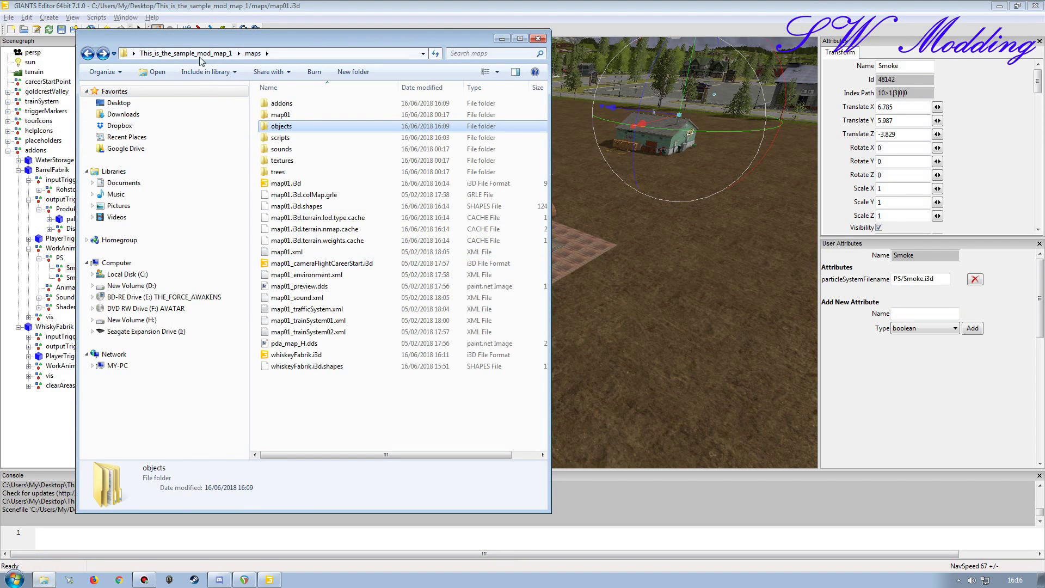
click(218, 54)
click(278, 161)
double_click(279, 161)
key(BackSpace)
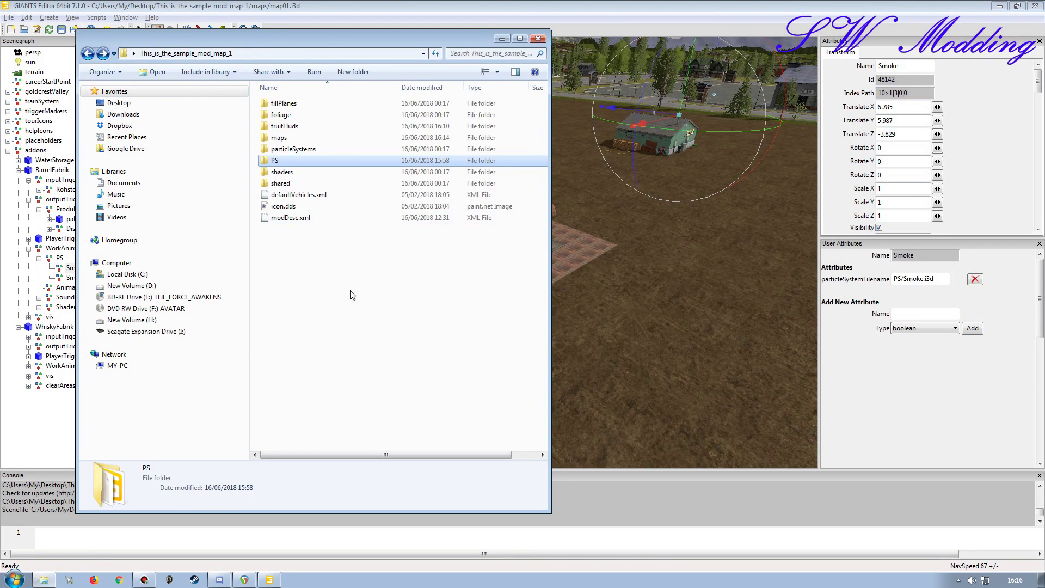
click(501, 39)
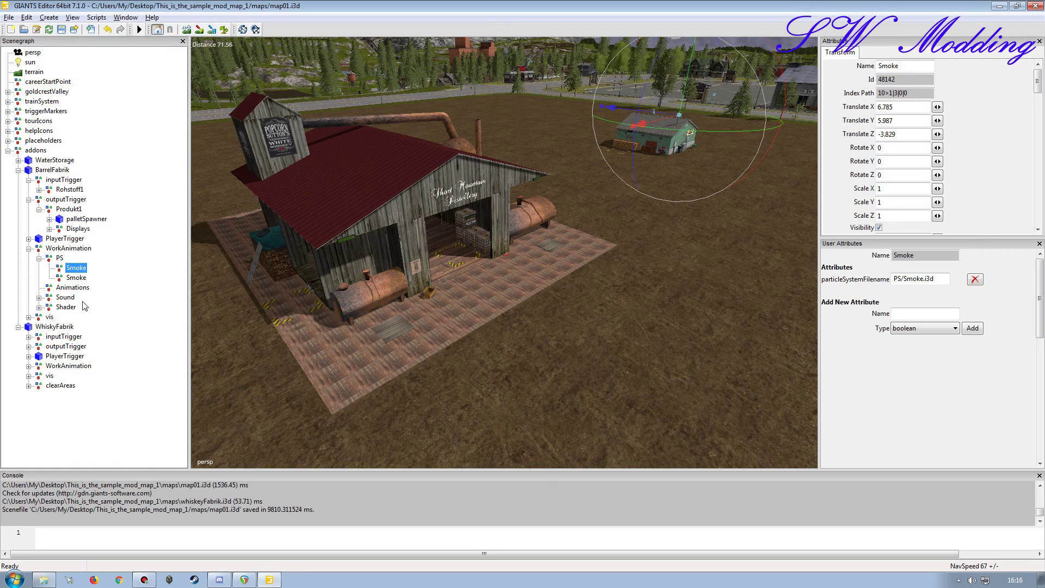
click(82, 279)
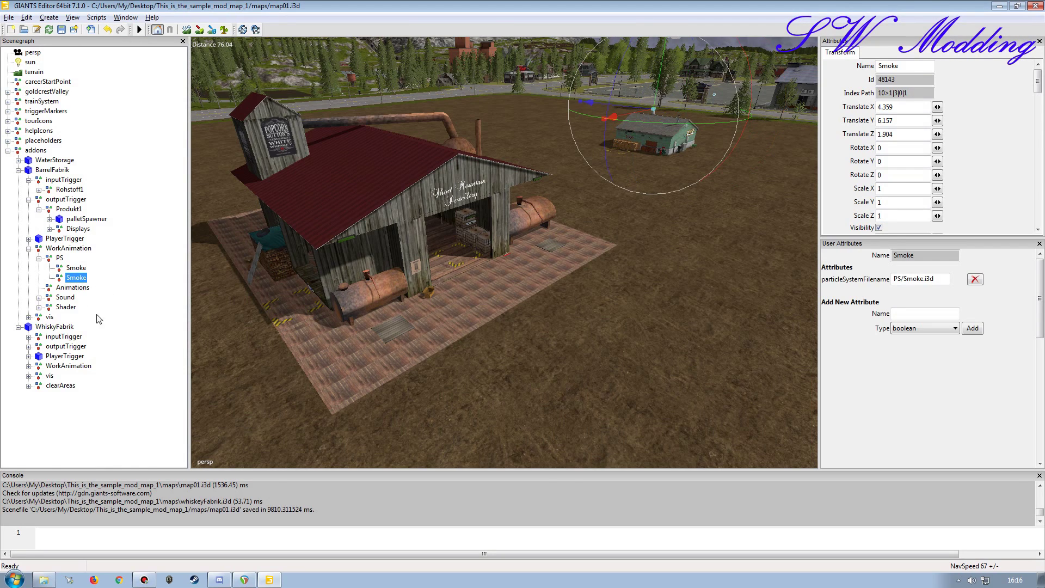
- Collapse BarrelFabrik and select the palletSpawner of Produkt1 under WhiskyFabrik's outputTrigger
click(39, 258)
click(29, 248)
click(39, 209)
click(29, 199)
click(29, 179)
click(17, 170)
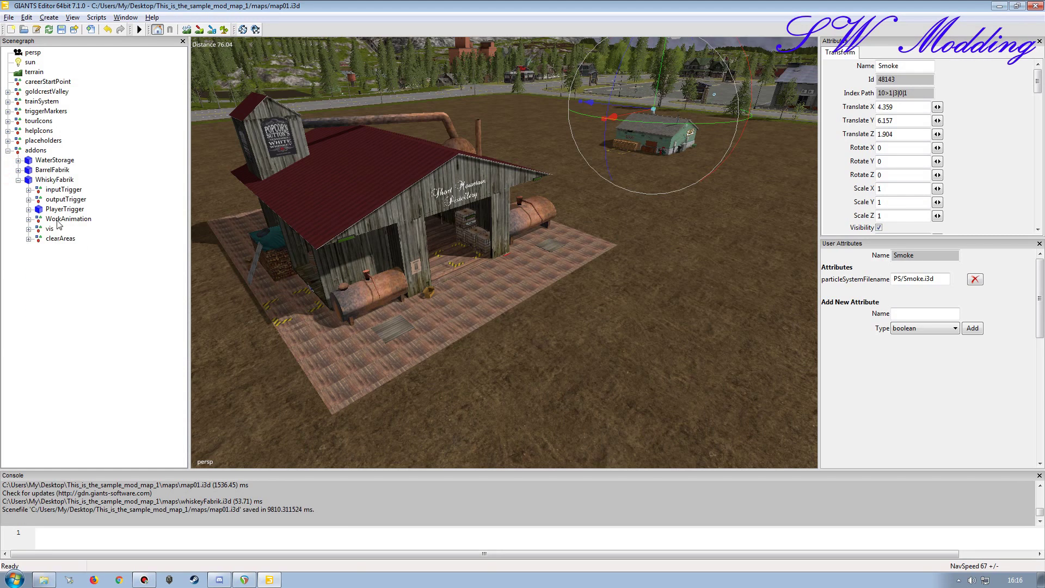
click(29, 200)
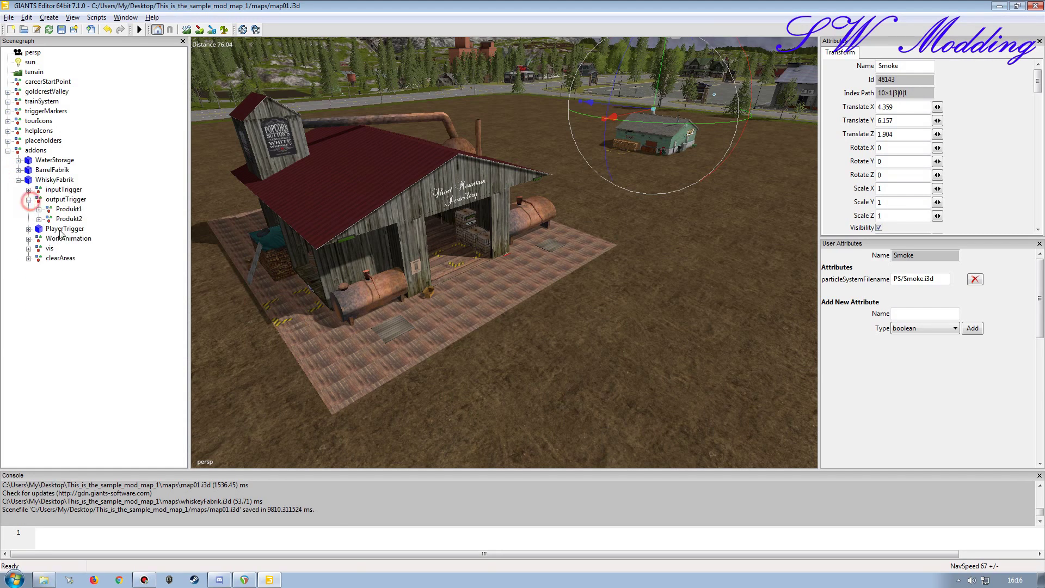
click(39, 209)
click(83, 219)
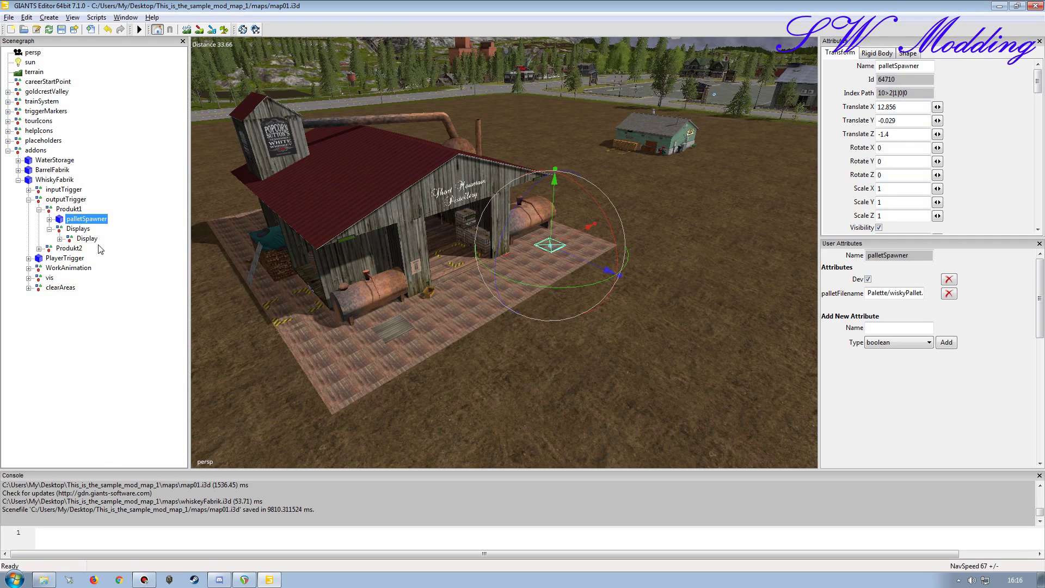
- Look up the rhumwhiskeyPallet folder in the mod map's maps/objects folder and select its name for copying
click(44, 579)
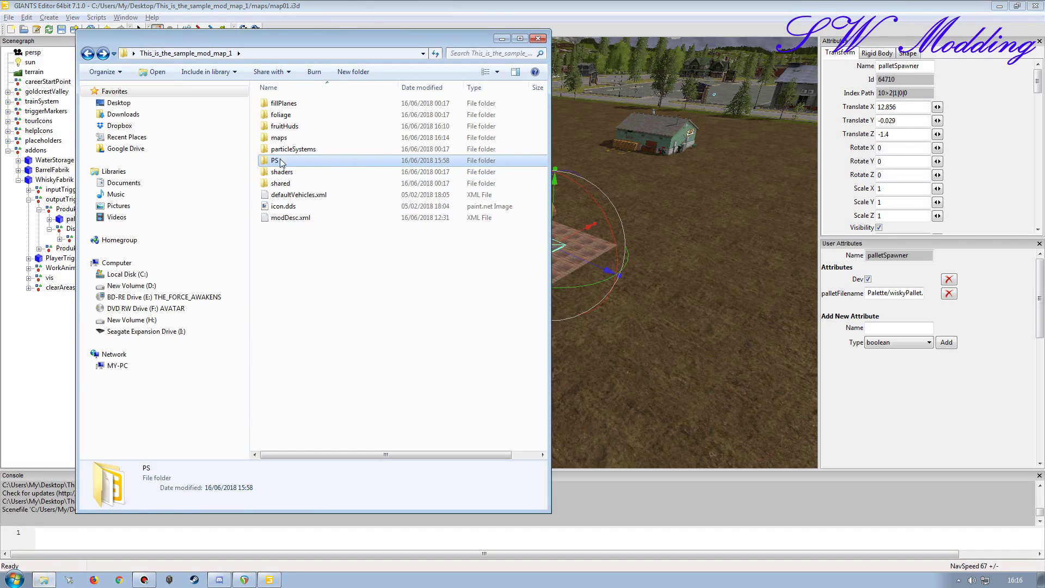
double_click(280, 138)
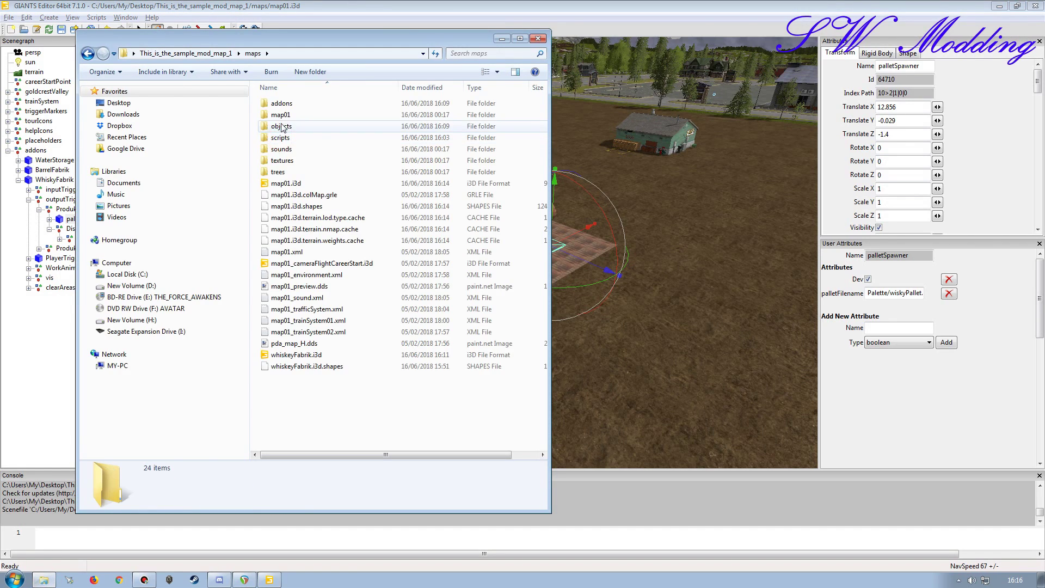
double_click(281, 127)
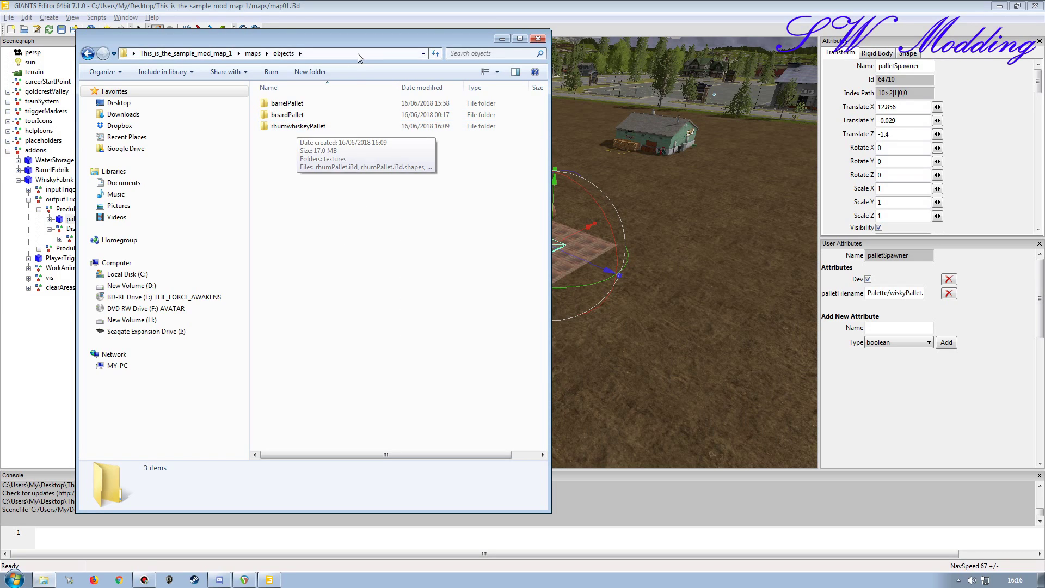
click(280, 127)
click(283, 127)
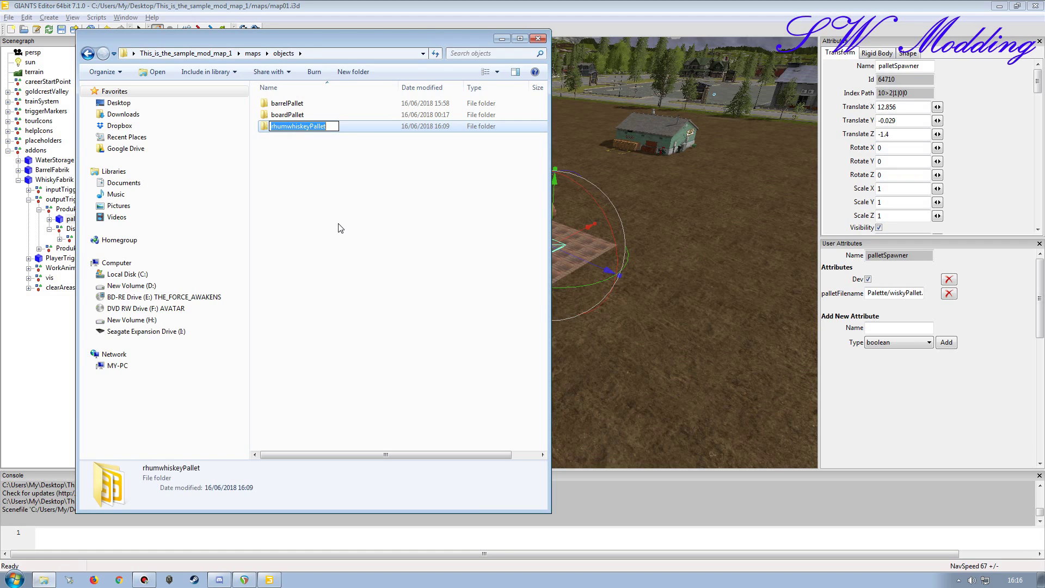
click(500, 39)
- Set the palletFilename of Produkt1's palletSpawner to wiskyPallet.i3d in the maps/objects/rhumwhiskeyPallet folder
click(869, 294)
key(Delete)
key(Delete)
key(Delete)
key(Delete)
key(Delete)
key(Delete)
key(Delete)
text(maps/objets/wisky)
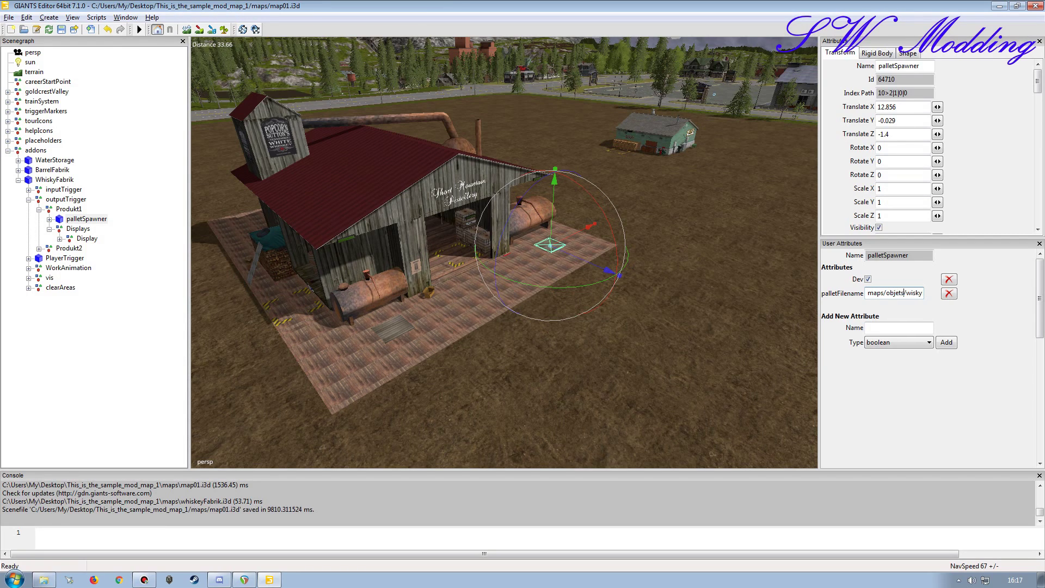
text(/)
text(whiskeyPallet)
key(Right)
key(Right)
key(Right)
key(Right)
key(Right)
key(Right)
key(Right)
key(Right)
key(Right)
key(Right)
key(Right)
key(Right)
key(Right)
key(Left)
key(Left)
key(Left)
key(Left)
key(Left)
key(Left)
key(Left)
key(Left)
key(Left)
key(Left)
key(Left)
key(Left)
key(Left)
key(Left)
key(Left)
key(Left)
key(Left)
key(Left)
key(Left)
key(Left)
key(Right)
key(Right)
key(Right)
key(Right)
key(Right)
key(Right)
key(Right)
key(Right)
key(Right)
key(Right)
key(Right)
key(Right)
key(Right)
key(Tab)
- Check the spelling of the whiskey pallet's i3d file name inside the rhumwhiskeyPallet folder
click(45, 580)
double_click(311, 126)
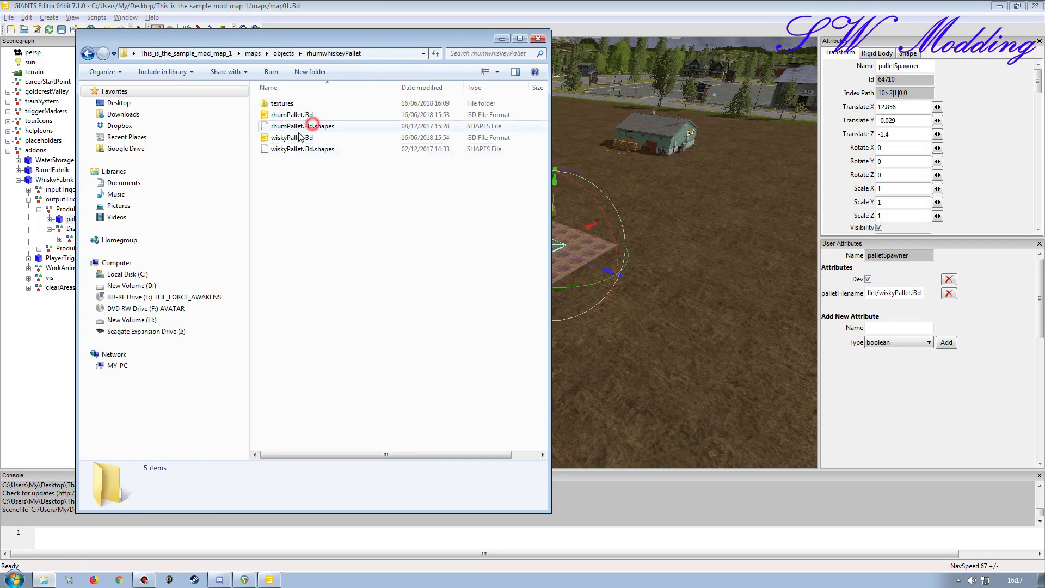
click(501, 38)
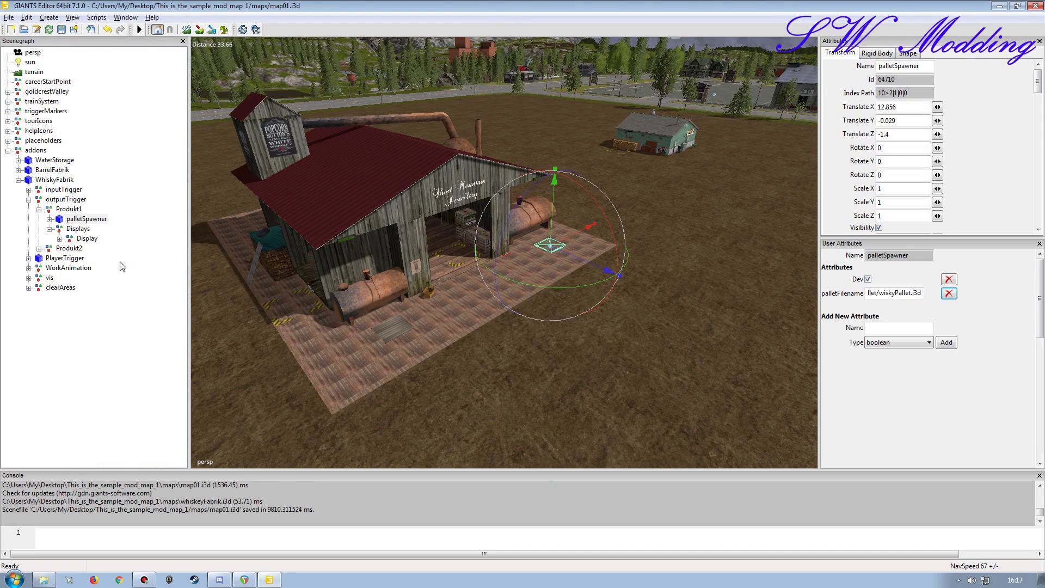
- Select the palletSpawner of WhiskyFabrik's Produkt1 and read through its full palletFilename path
click(65, 199)
click(70, 209)
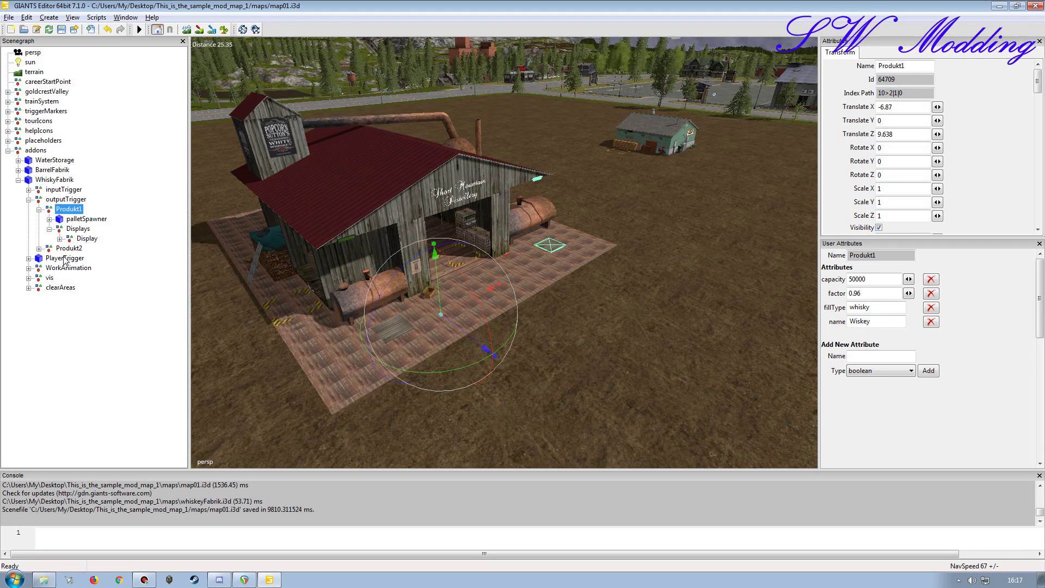
click(85, 219)
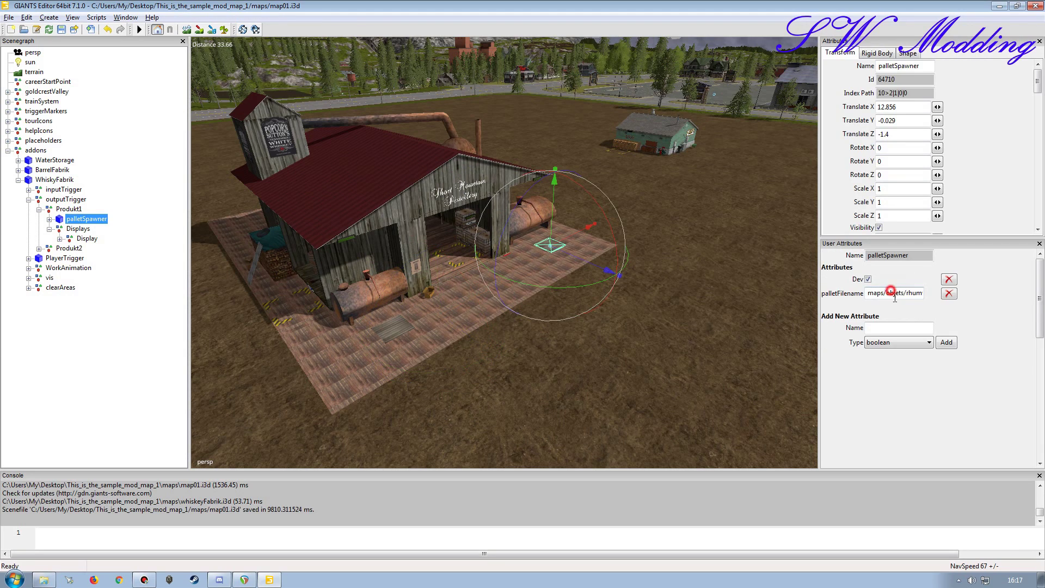
key(Right)
key(Right)
key(Right)
key(Right)
key(Right)
key(Right)
key(Right)
key(Right)
key(Right)
key(Right)
key(Right)
key(Right)
key(Right)
key(Right)
key(Right)
key(Right)
key(Right)
key(Right)
key(Right)
key(Right)
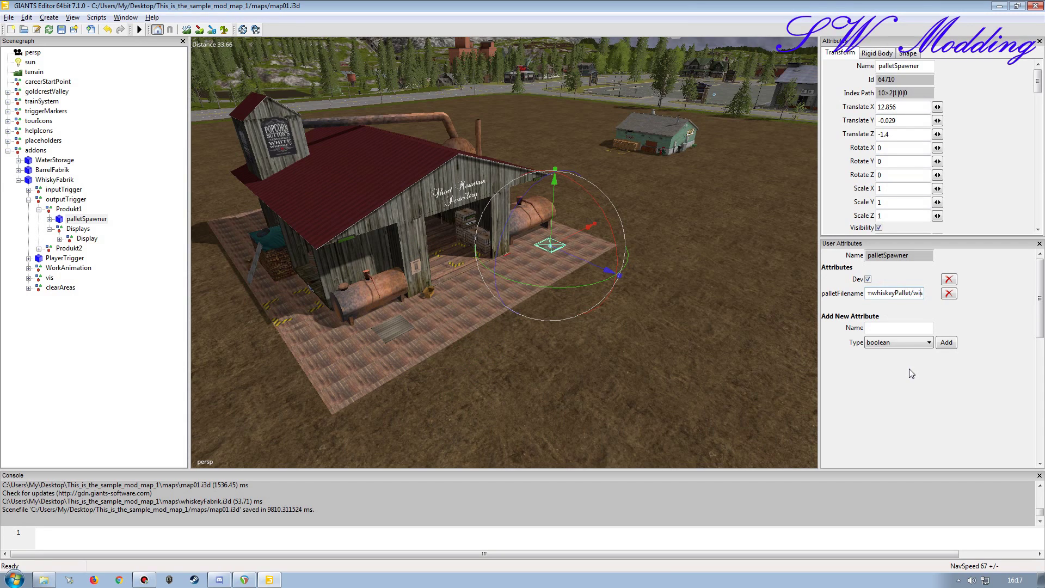
- Set the palletFilename of Produkt2's palletSpawner to rhumPallet.i3d, reusing the rhumwhiskeyPallet folder path from Produkt1's palletSpawner
click(39, 248)
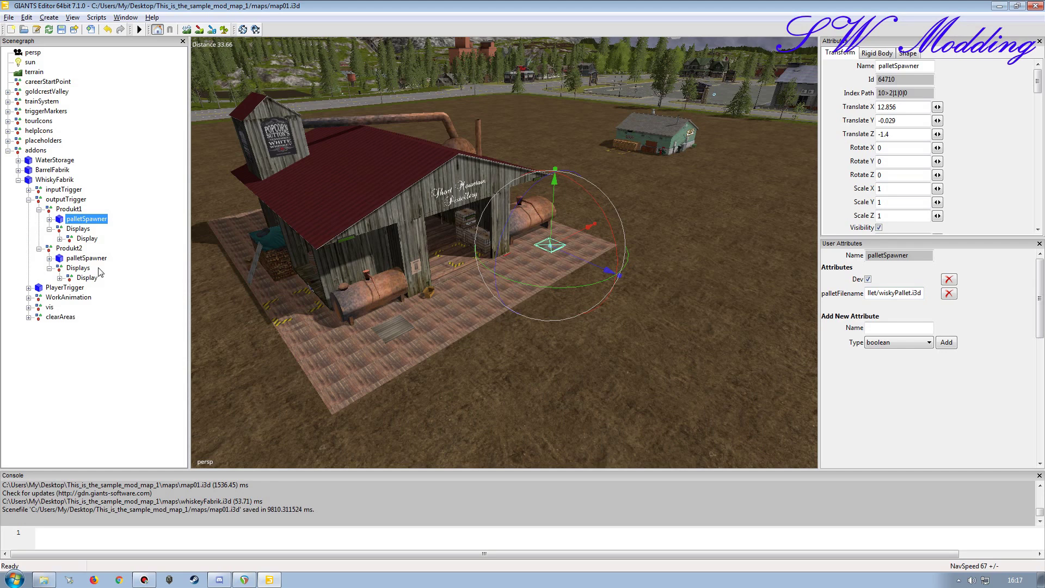
triple_click(877, 294)
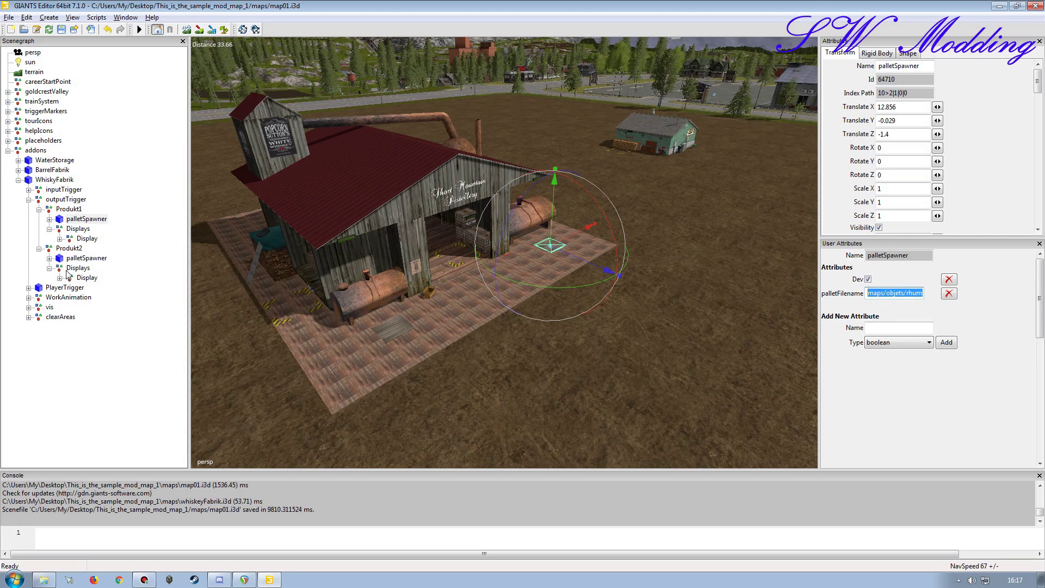
click(87, 257)
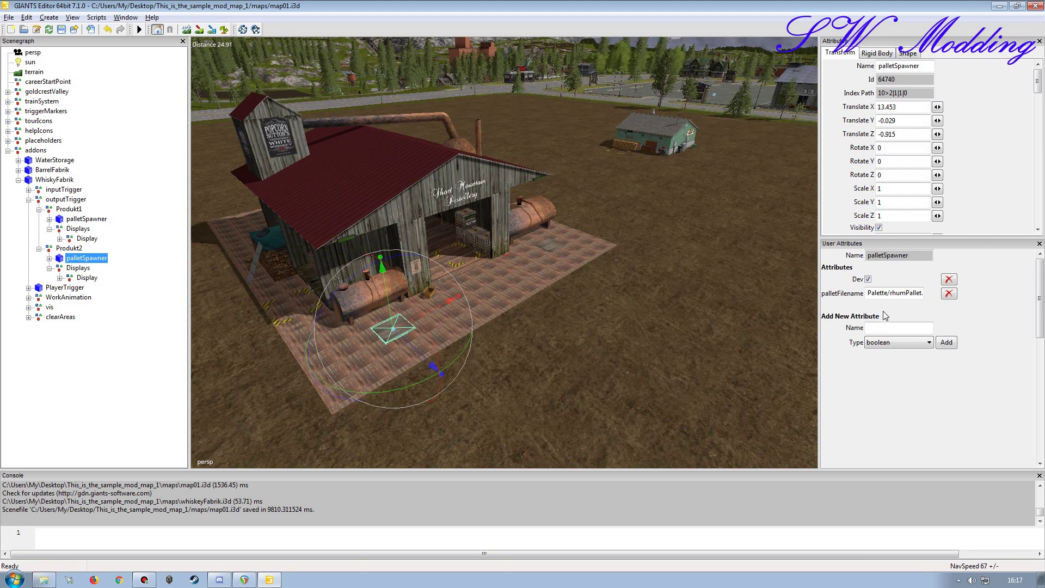
triple_click(888, 292)
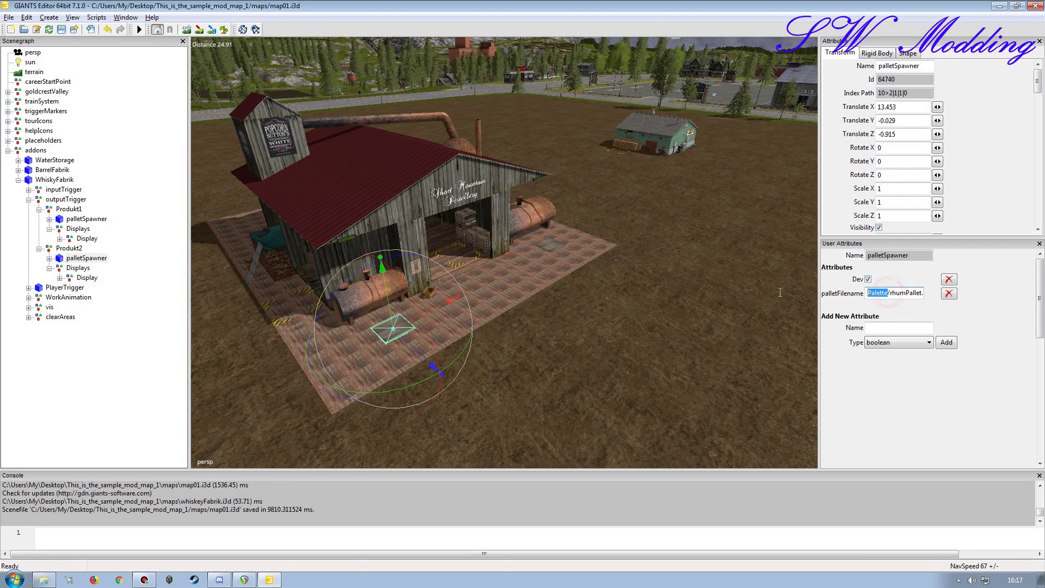
key(ctrl+v)
click(890, 292)
key(End)
key(Left)
key(Left)
key(Left)
key(Left)
key(Left)
key(Left)
key(Left)
key(Left)
key(Left)
key(Left)
key(Left)
key(Left)
key(Left)
key(Left)
key(Left)
key(Left)
key(Left)
key(Left)
key(Left)
key(Left)
key(Right)
key(Right)
key(Right)
key(Right)
key(Right)
key(Right)
key(Right)
key(Right)
key(Right)
key(Right)
key(Right)
key(Right)
key(Right)
key(Right)
key(Right)
key(Right)
key(Right)
key(Right)
key(Right)
key(Right)
key(Right)
key(Right)
key(Right)
key(Right)
key(Right)
key(Right)
key(Right)
key(Right)
key(Right)
key(Right)
key(Right)
key(Right)
key(Left)
key(Left)
key(Left)
key(Left)
key(Left)
key(Left)
key(Left)
key(Left)
key(Left)
key(Left)
key(Left)
key(Left)
key(Right)
key(Right)
key(Right)
key(Right)
key(Right)
key(Right)
key(Right)
key(Right)
key(Right)
key(Right)
key(Right)
key(Right)
key(Right)
key(Right)
key(Right)
key(Tab)
- Inspect the three Smoke particle objects in the PS group of WhiskyFabrik's WorkAnimation
click(50, 268)
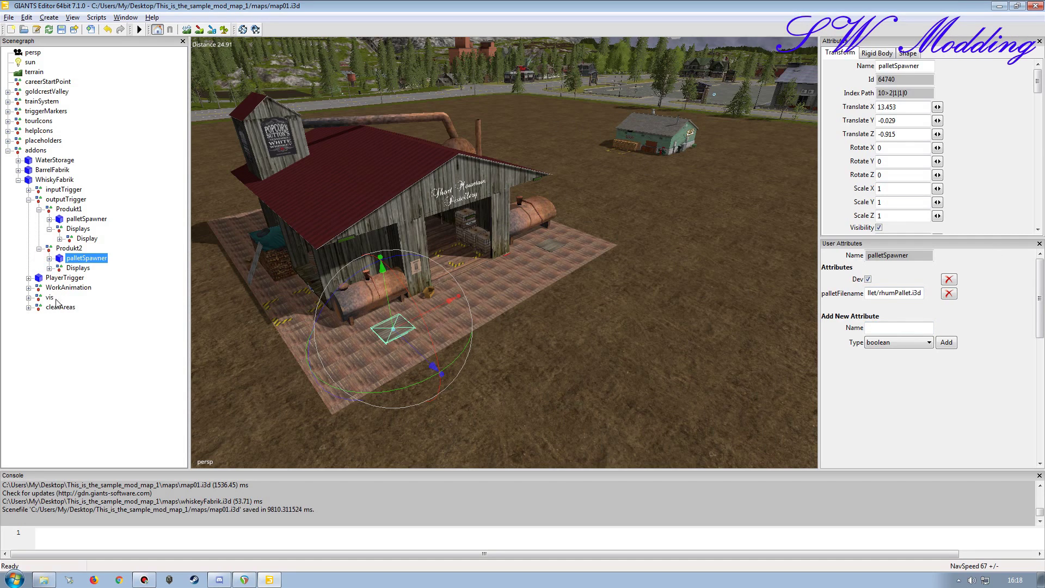
click(28, 288)
click(39, 298)
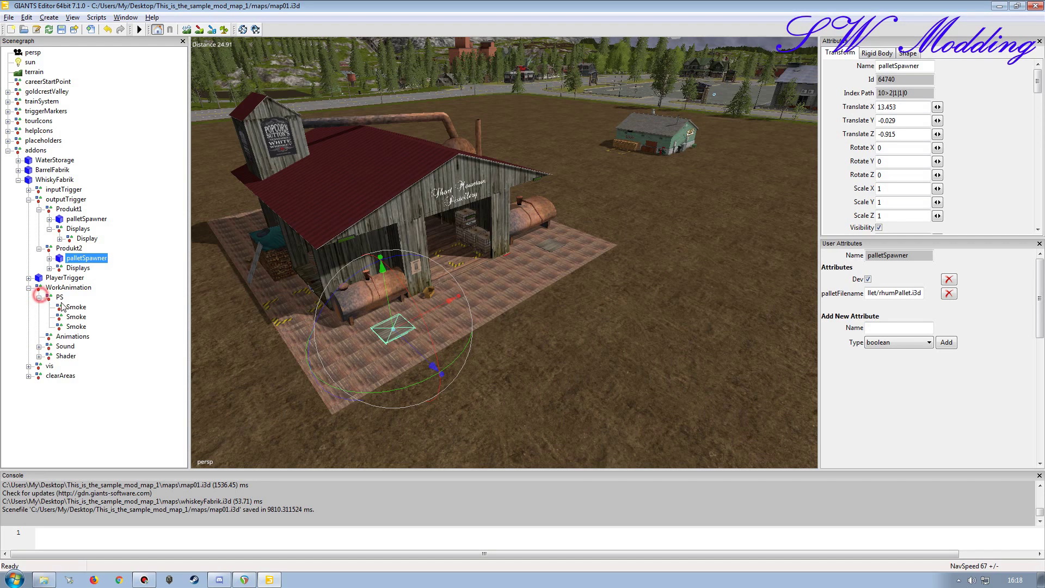
click(70, 306)
click(79, 316)
click(81, 327)
click(28, 287)
- Delete the clearAreas group from WhiskyFabrik and collapse the outputTrigger branch
click(48, 308)
key(Delete)
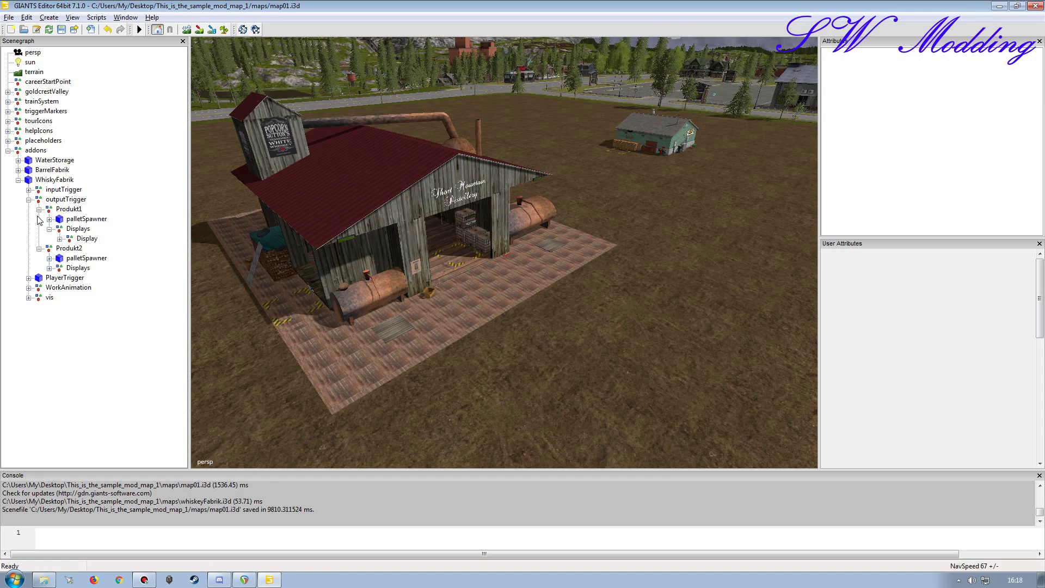
click(40, 248)
click(49, 228)
click(39, 209)
click(28, 199)
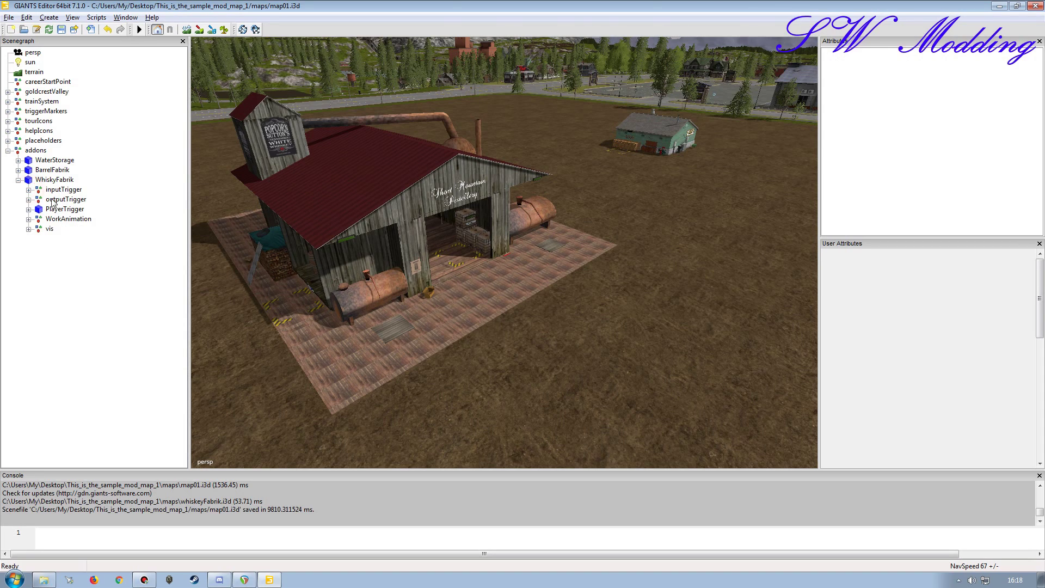
- Review the groups under addons, including WaterStorage's child nodes and the user attributes of WhiskyFabrik and BarrelFabrik
click(19, 171)
click(18, 169)
click(18, 180)
click(18, 160)
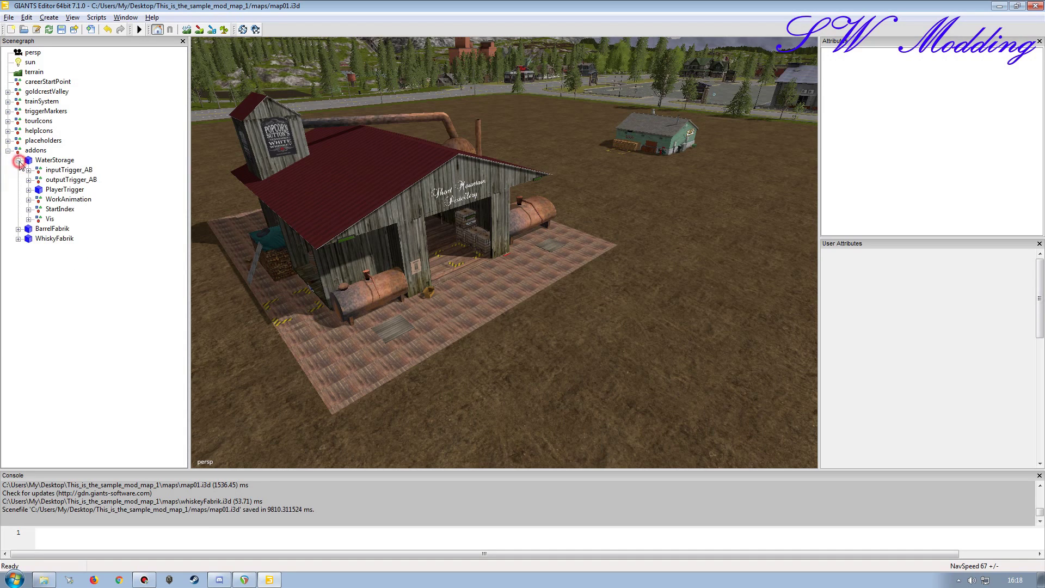
click(18, 160)
click(118, 264)
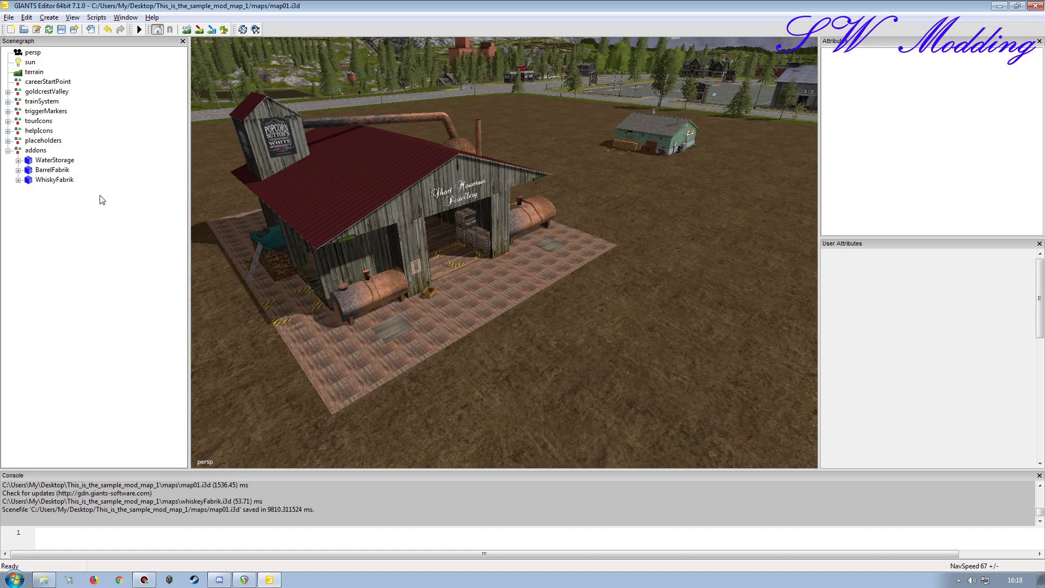
click(61, 182)
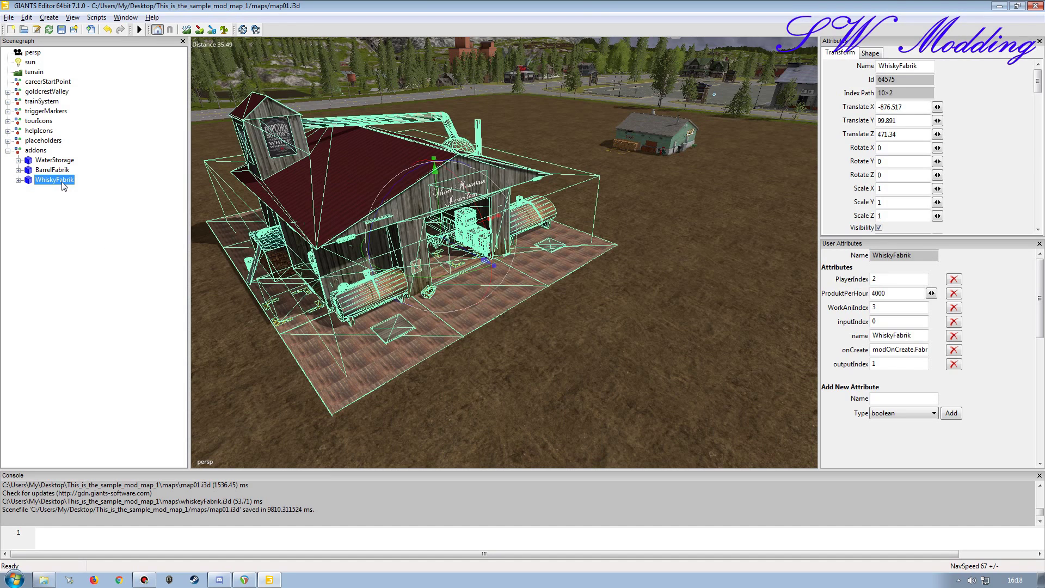
click(52, 169)
- Deselect everything, save the map01.i3d scene and close GIANTS Editor
click(91, 247)
key(ctrl+s)
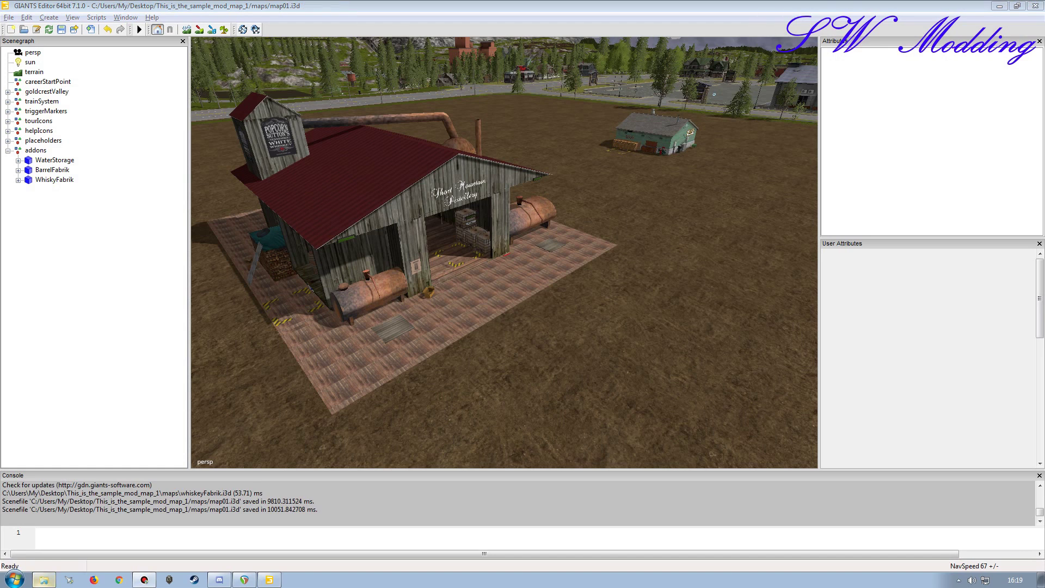
click(1035, 6)
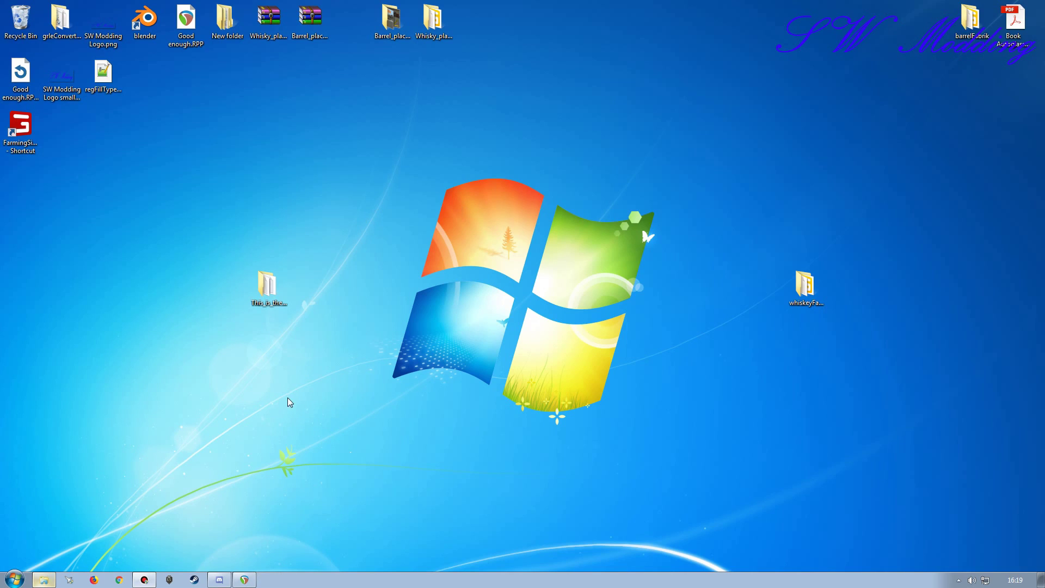
- Open the sample mod map's modDesc.xml in Notepad++ and return to the desktop
double_click(266, 284)
double_click(312, 231)
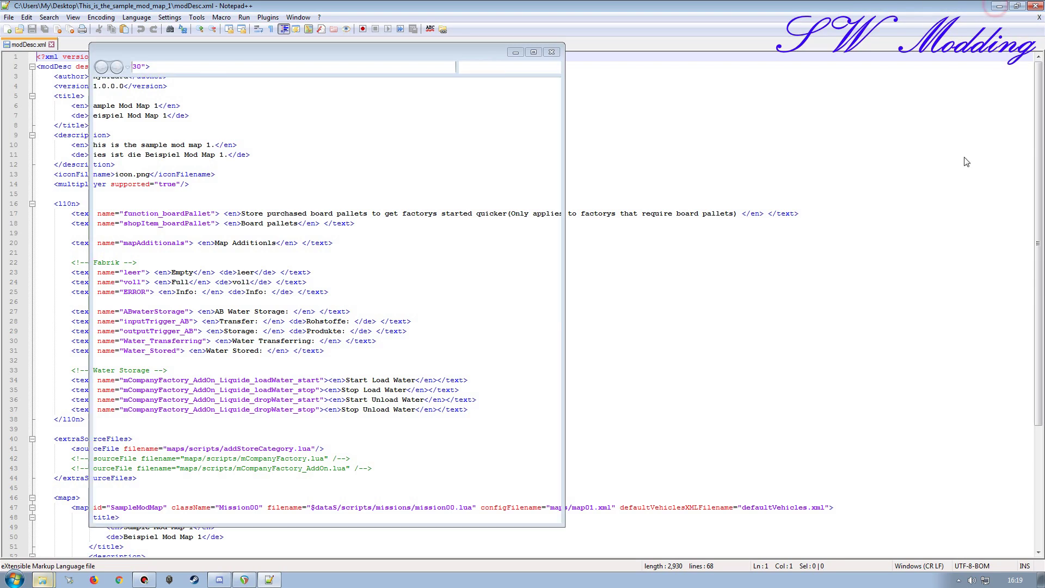
click(998, 6)
drag(976, 27, 733, 299)
double_click(721, 289)
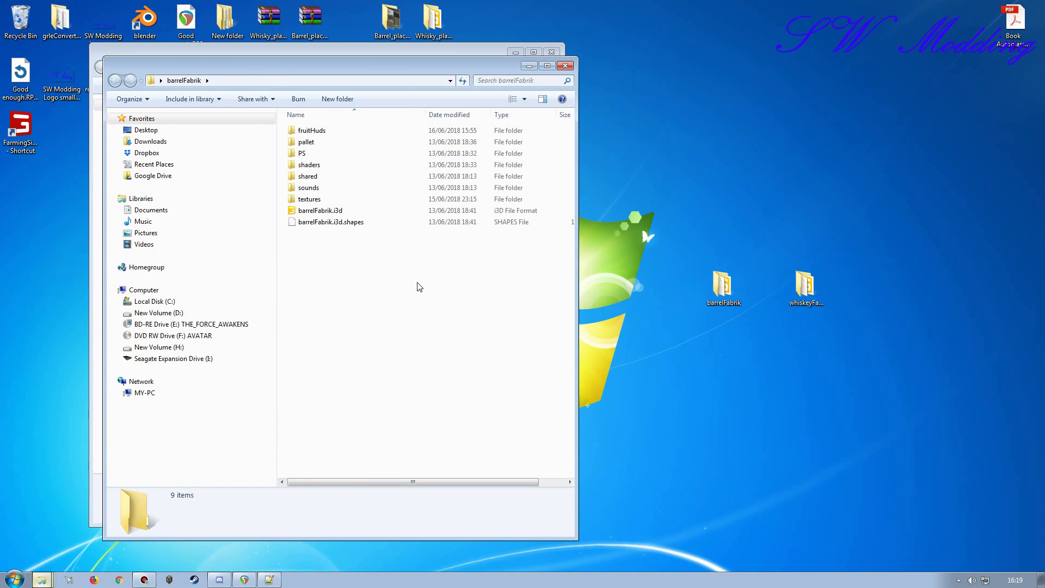
click(565, 65)
- Open the modDesc.xml from the Barrel_placeable_Fabrik folder in Notepad++
drag(454, 53, 418, 98)
double_click(390, 27)
double_click(281, 293)
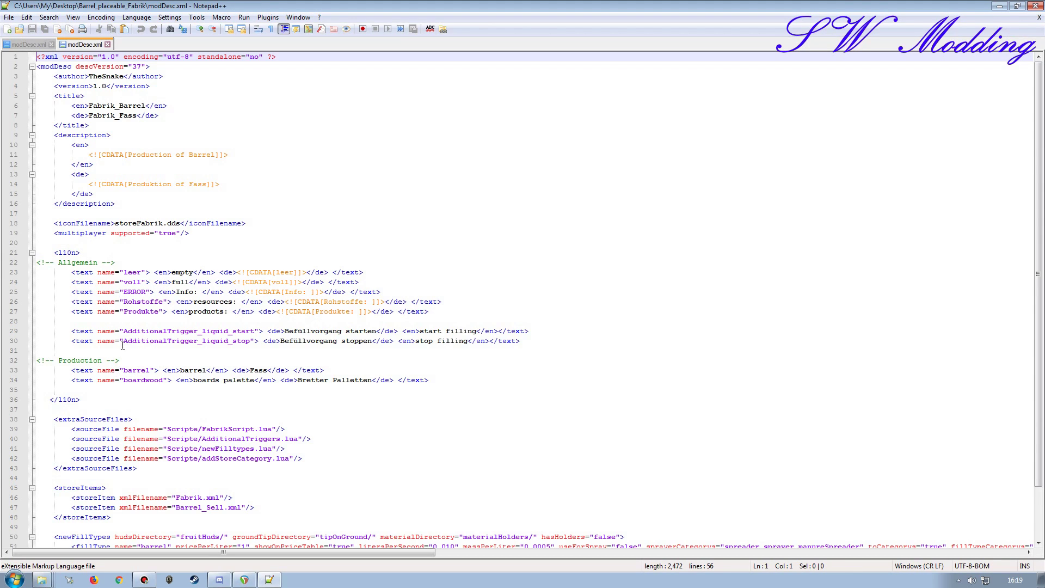
- Add six blank lines after the last Water Storage text entry in the map modDesc's l10n section
key(ctrl+Tab)
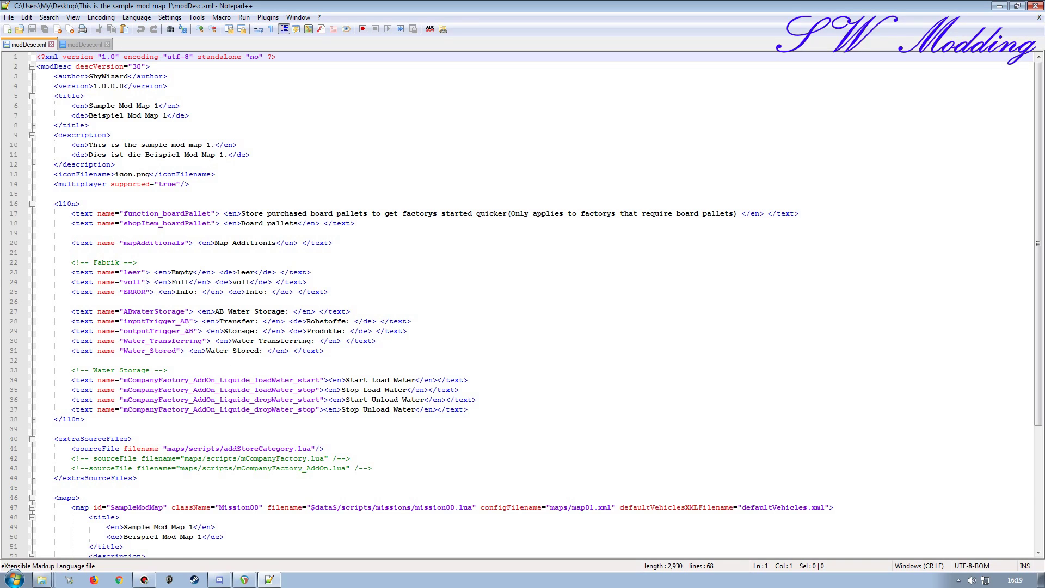
click(472, 411)
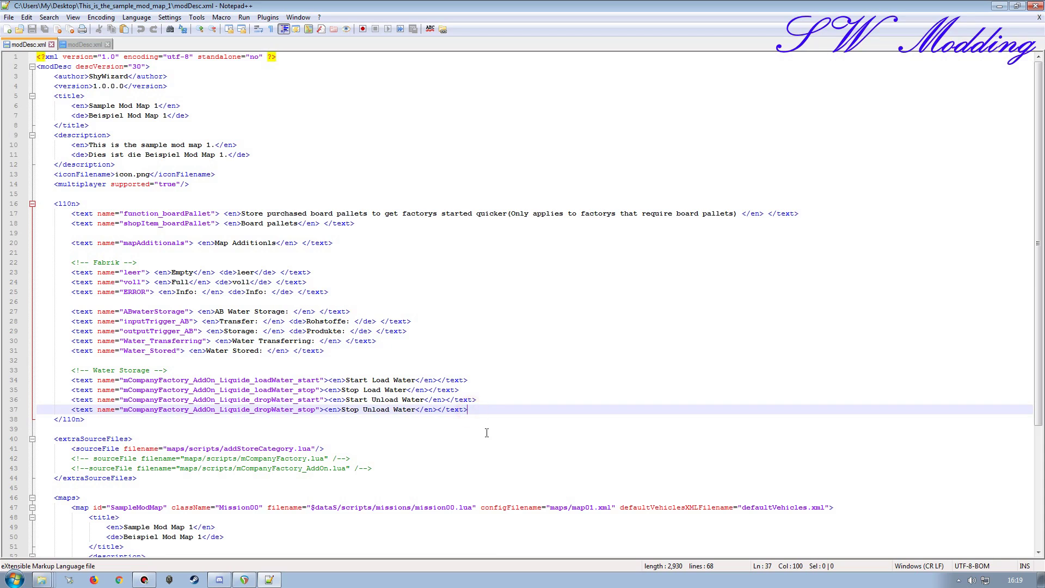
key(Return)
key(Return)
key(Return)
key(Return)
key(Return)
key(Return)
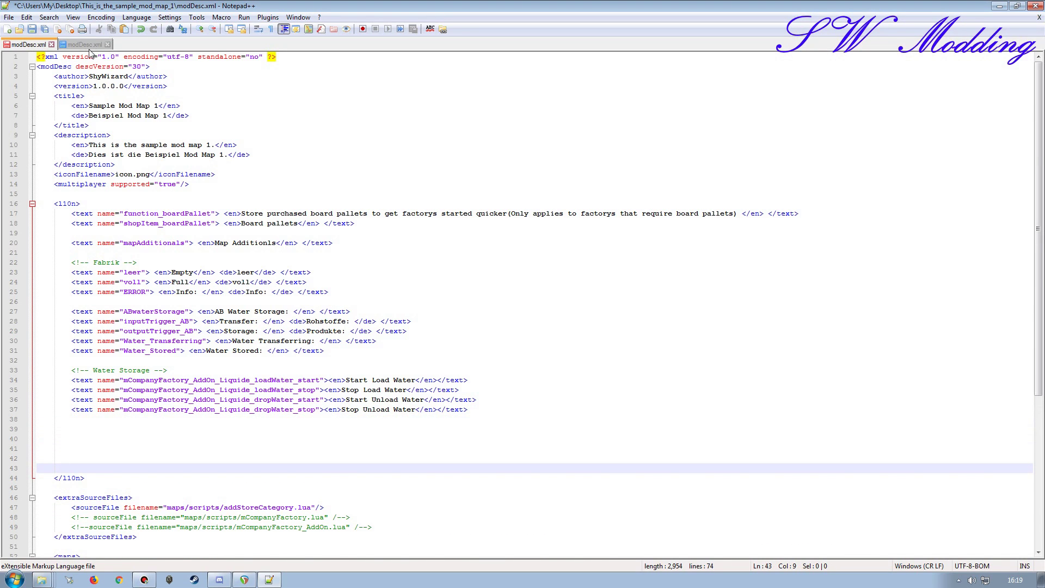
- Compare both modDesc files and copy the Rohstoffe and Produkte text lines from the barrel factory's l10n section
click(83, 45)
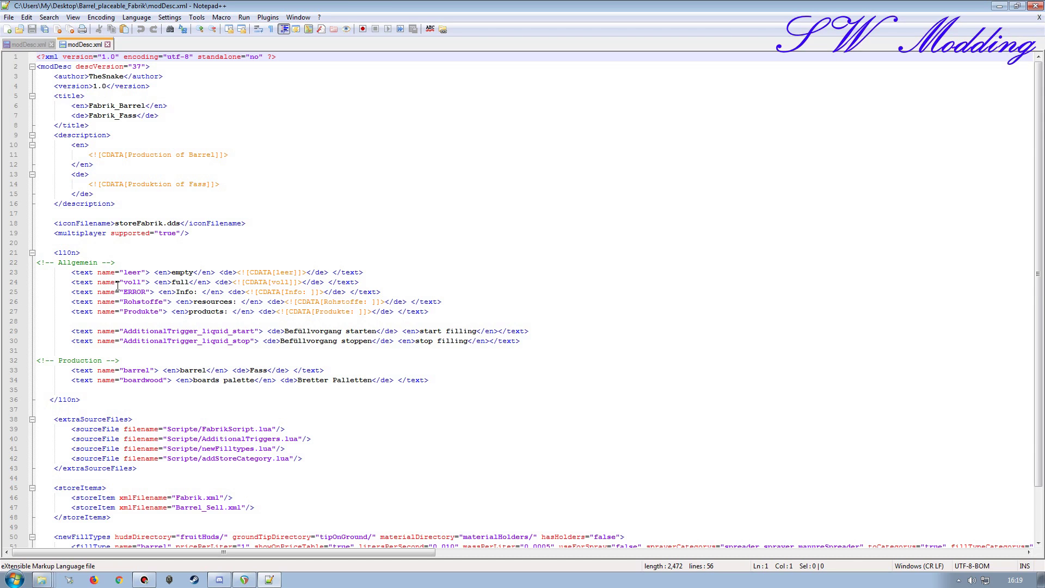
click(29, 44)
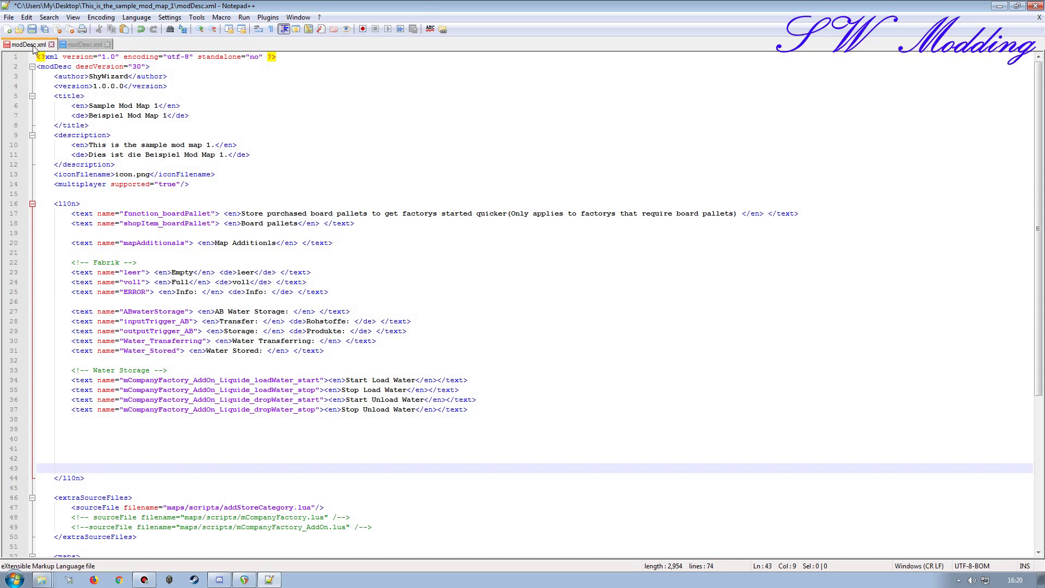
click(83, 45)
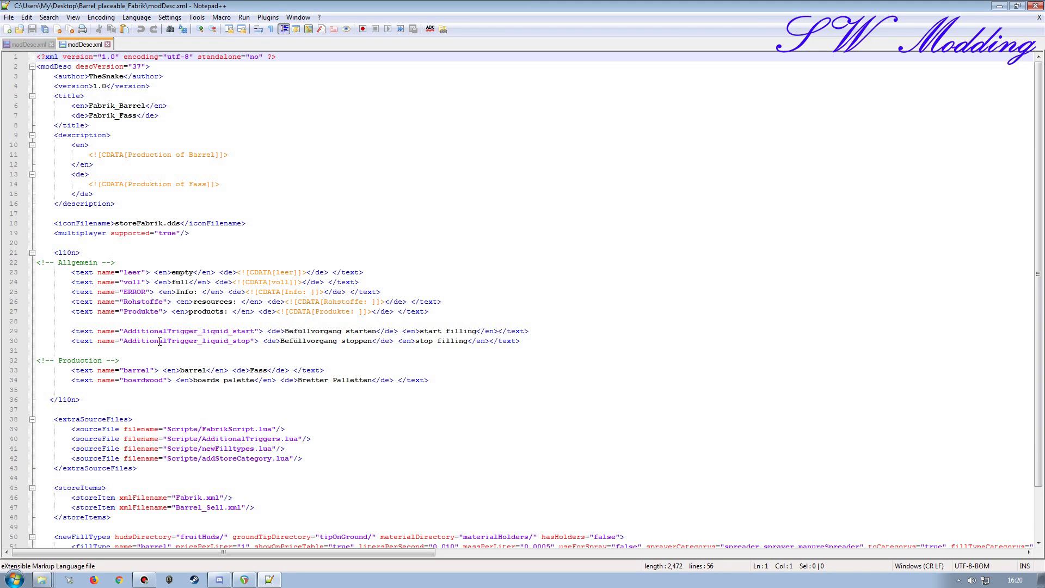
drag(13, 308, 20, 321)
key(ctrl+c)
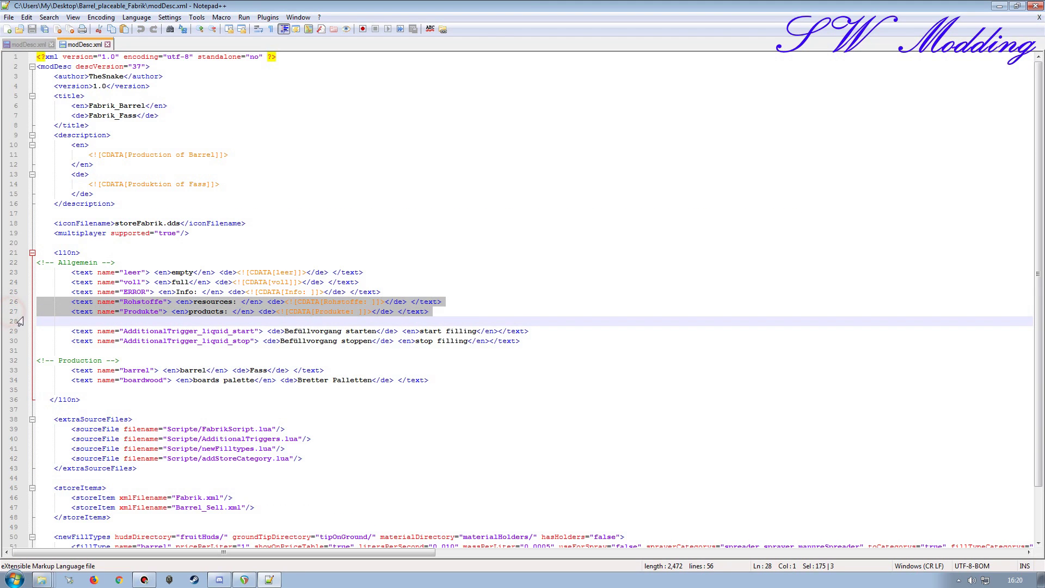
- Paste the copied Rohstoffe and Produkte text lines below the ERROR entry in the map modDesc's l10n section
drag(27, 44, 32, 53)
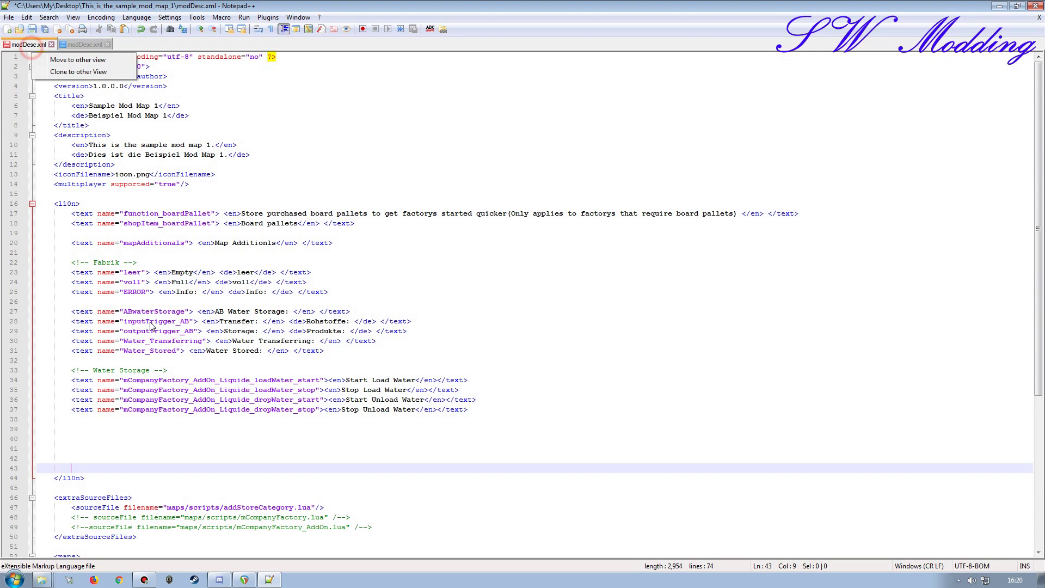
click(336, 293)
key(Return)
click(11, 302)
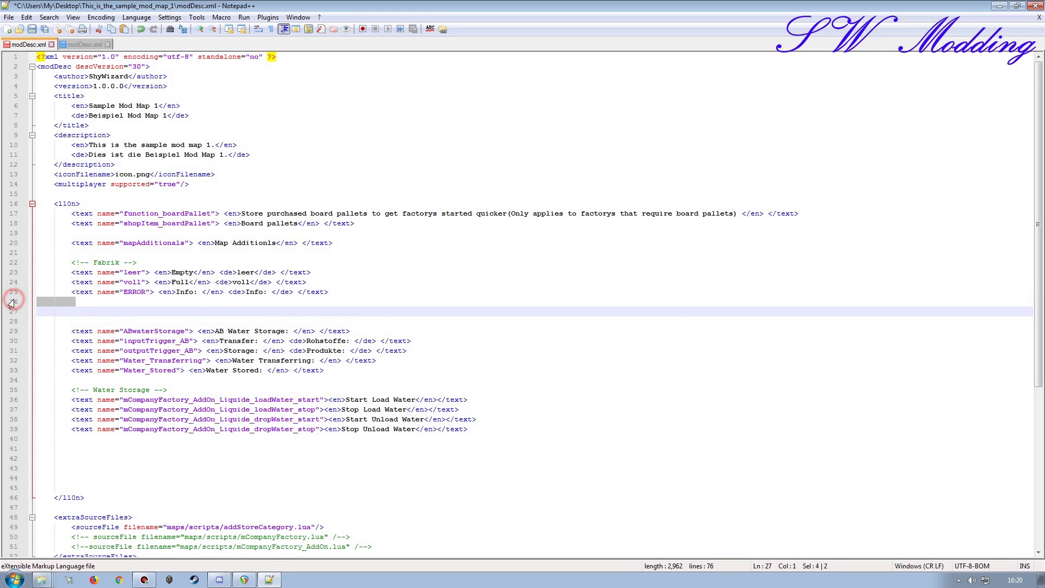
key(ctrl+v)
- Copy the AdditionalTrigger_liquid_start and AdditionalTrigger_liquid_stop lines from the barrel factory's modDesc and paste them below the map's Water Storage entries
click(84, 44)
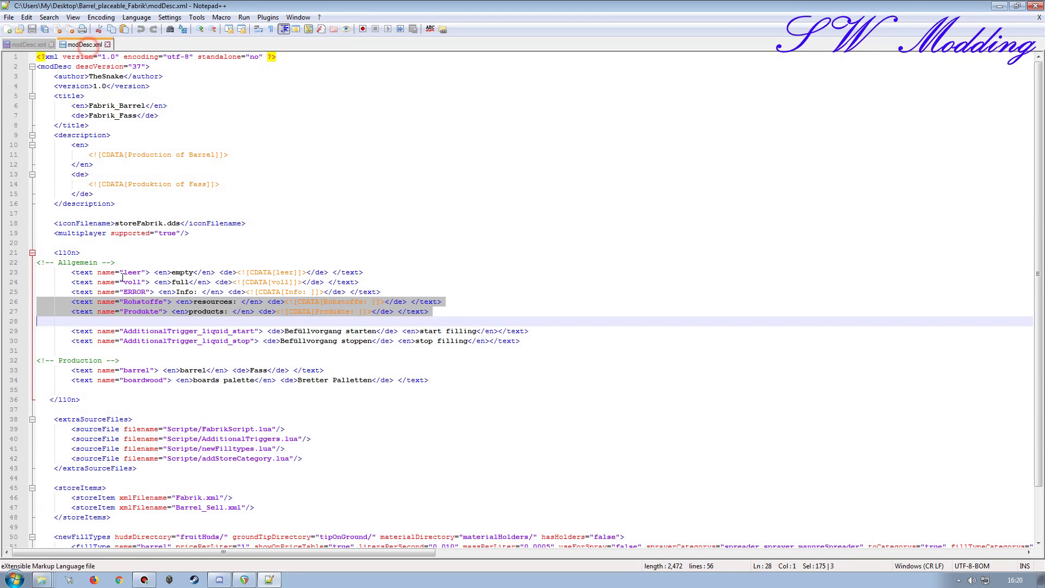
drag(11, 330, 66, 344)
key(ctrl+c)
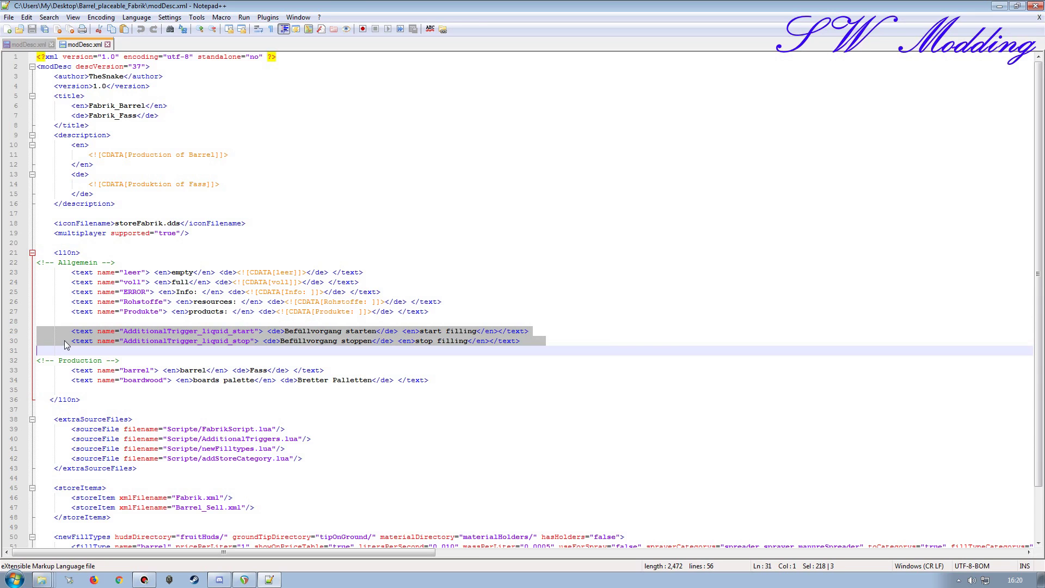
click(27, 44)
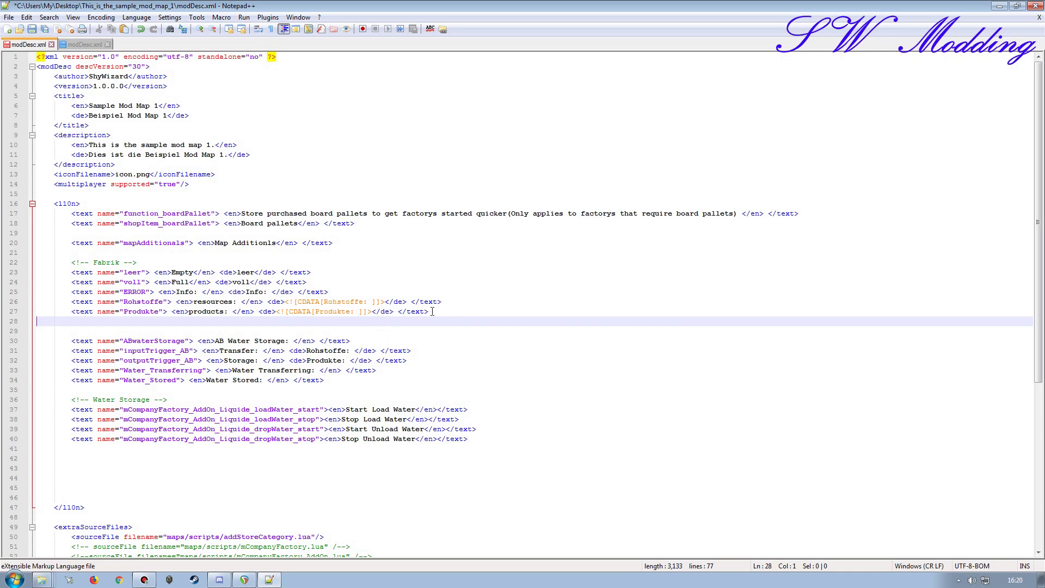
click(11, 479)
key(ctrl+v)
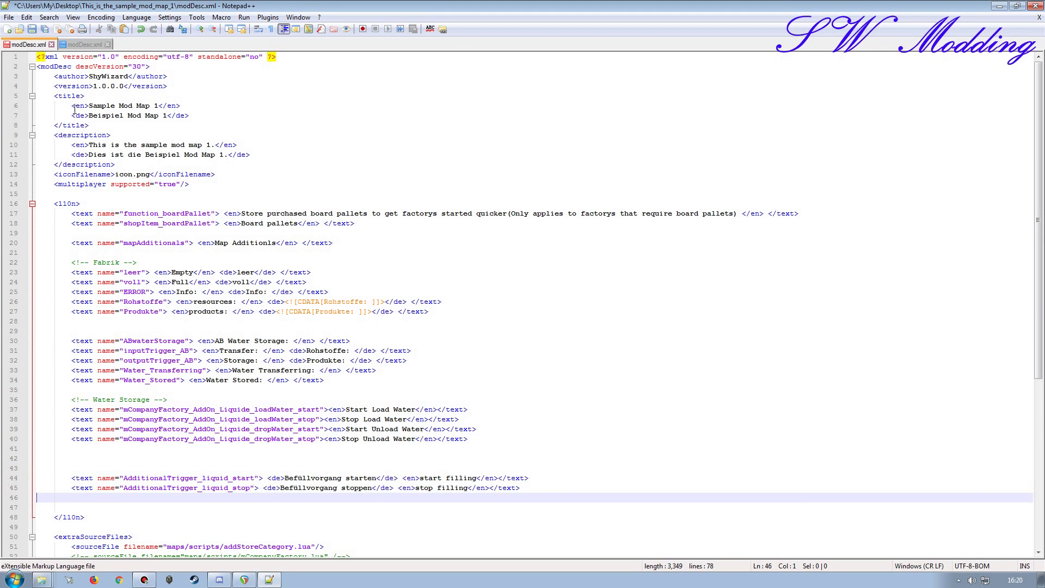
- Copy the barrel and boardwood text lines from the barrel factory's Production entries to the end of the map's l10n section
click(81, 44)
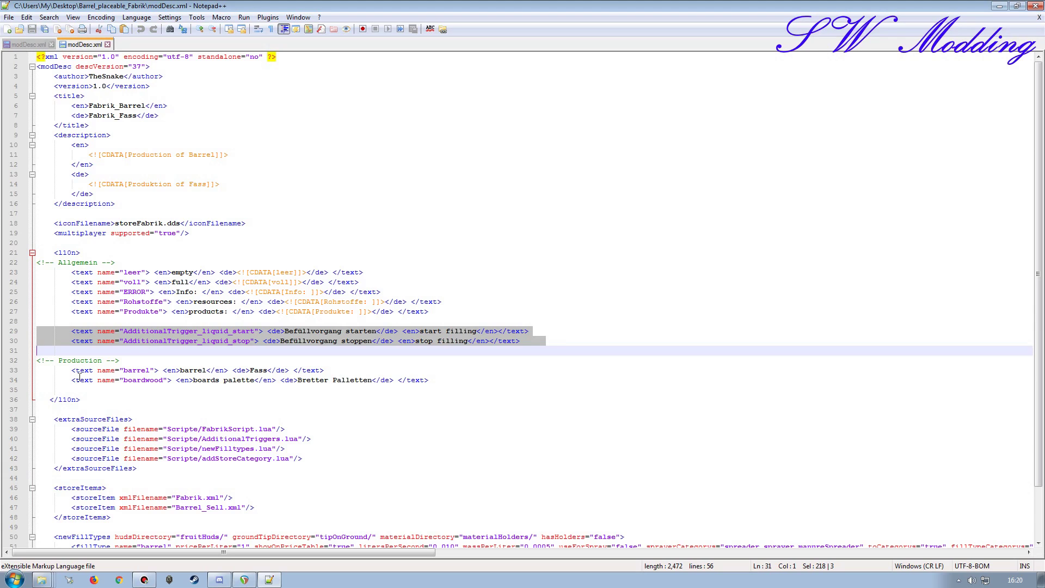
click(15, 372)
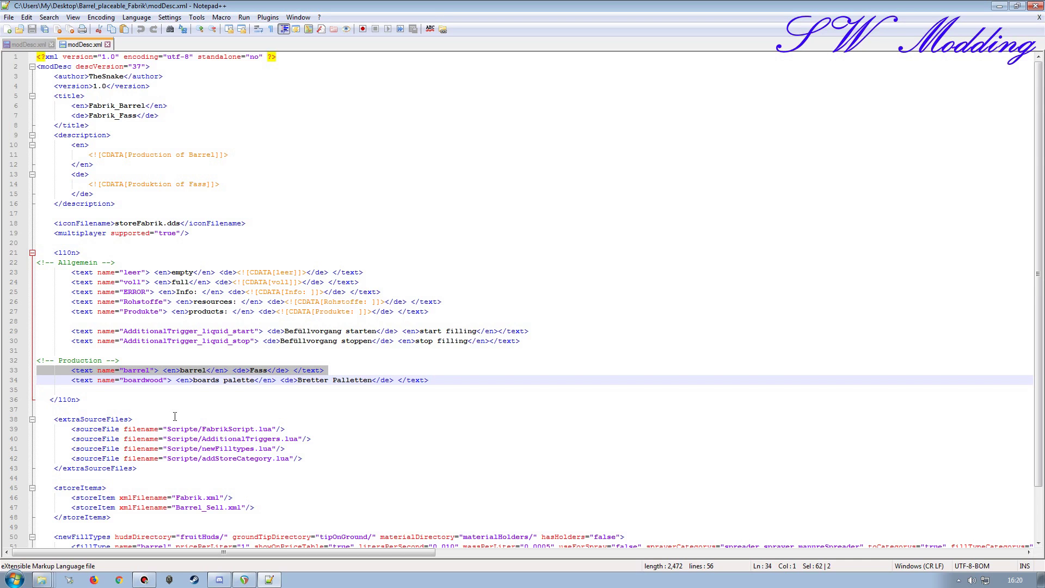
key(ctrl+Tab)
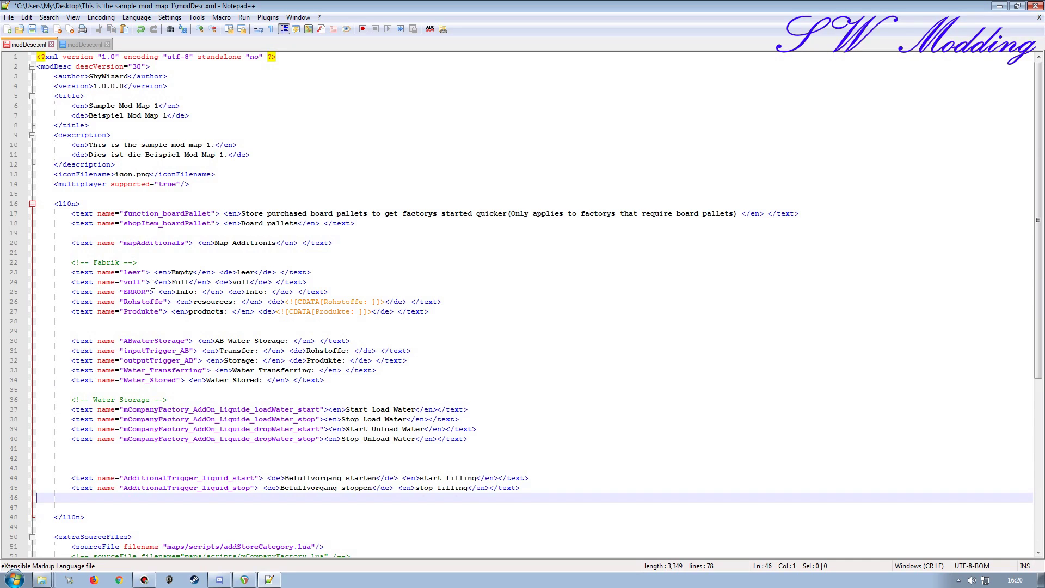
key(ctrl+Tab)
drag(9, 383, 10, 390)
key(ctrl+c)
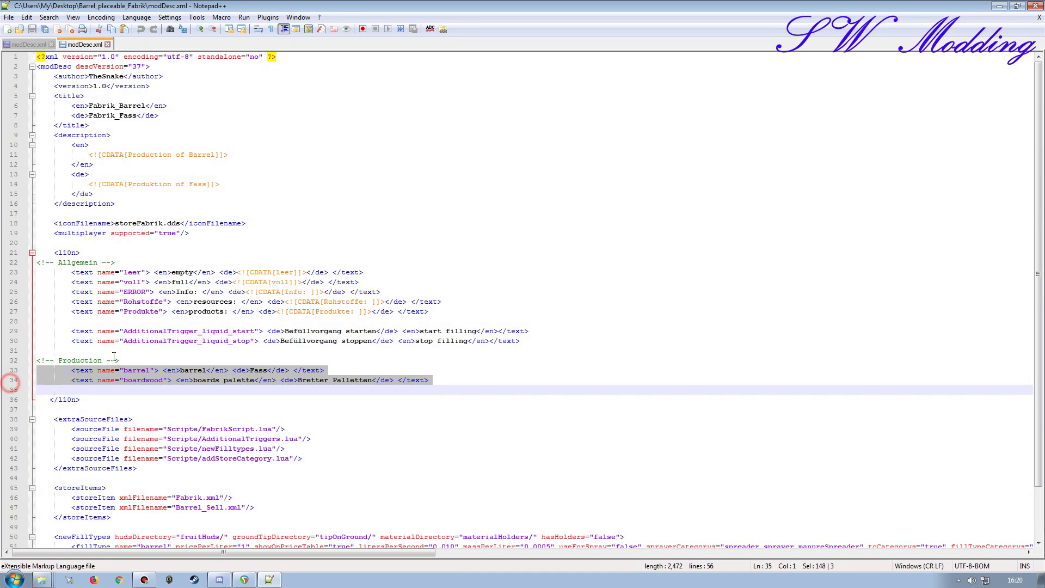
key(ctrl+Tab)
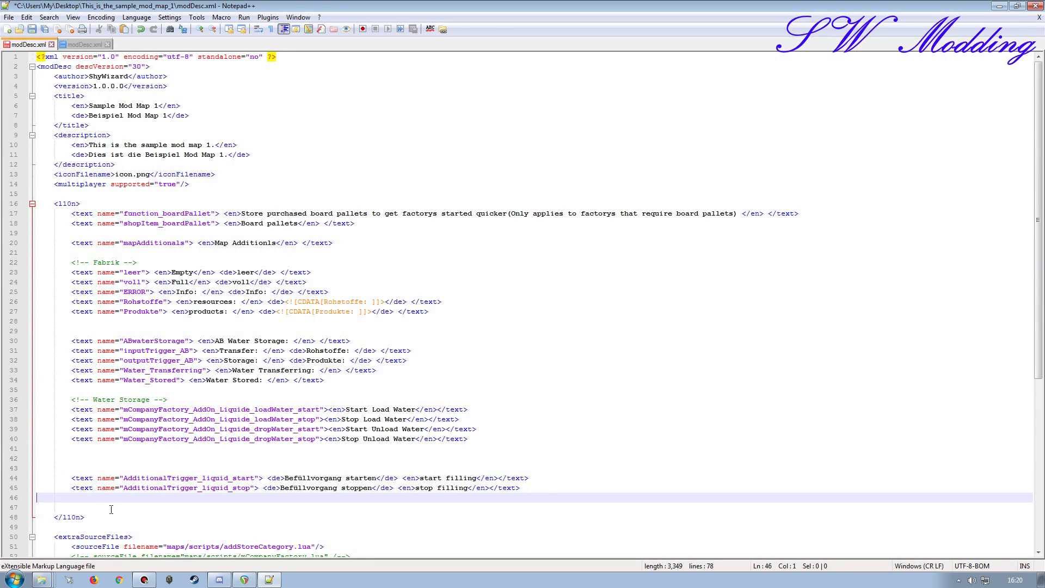
click(10, 507)
key(ctrl+v)
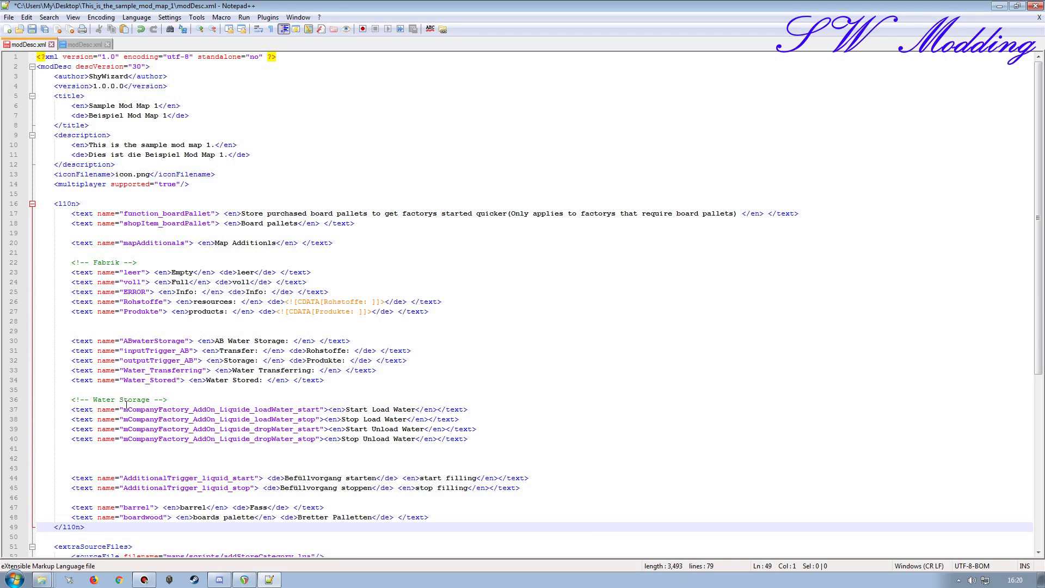
- Copy the FabrikScript.lua and AdditionalTriggers.lua source lines from the barrel factory's modDesc to the end of the map's extraSourceFiles section
key(ctrl+Tab)
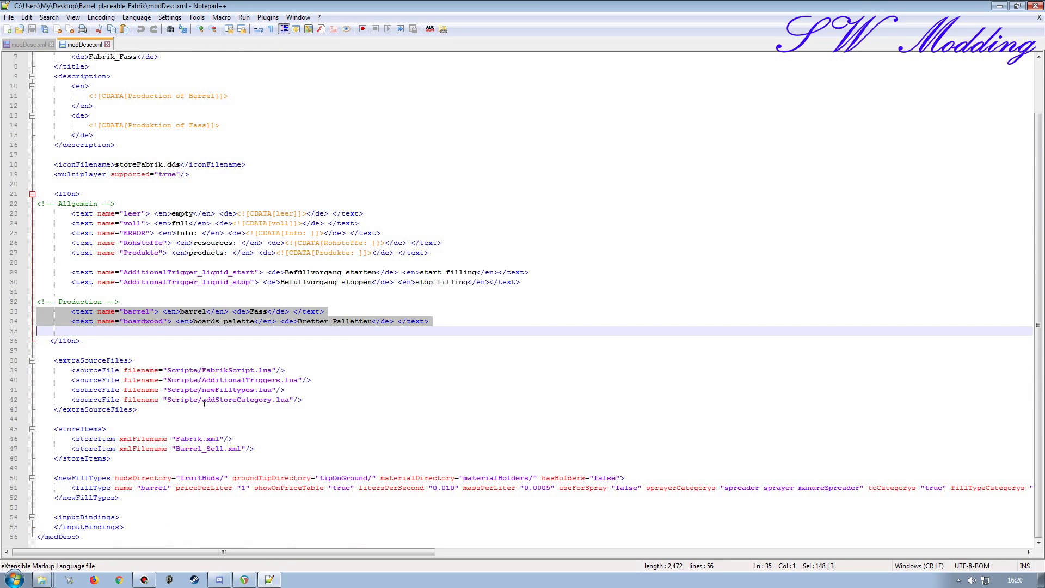
key(ctrl+Tab)
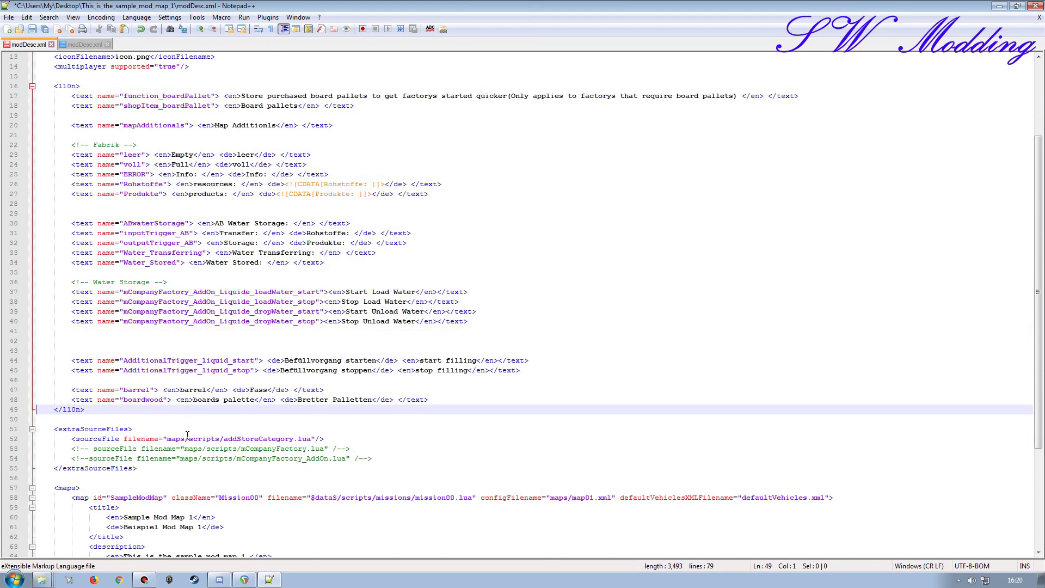
scroll(188, 435, down, 4)
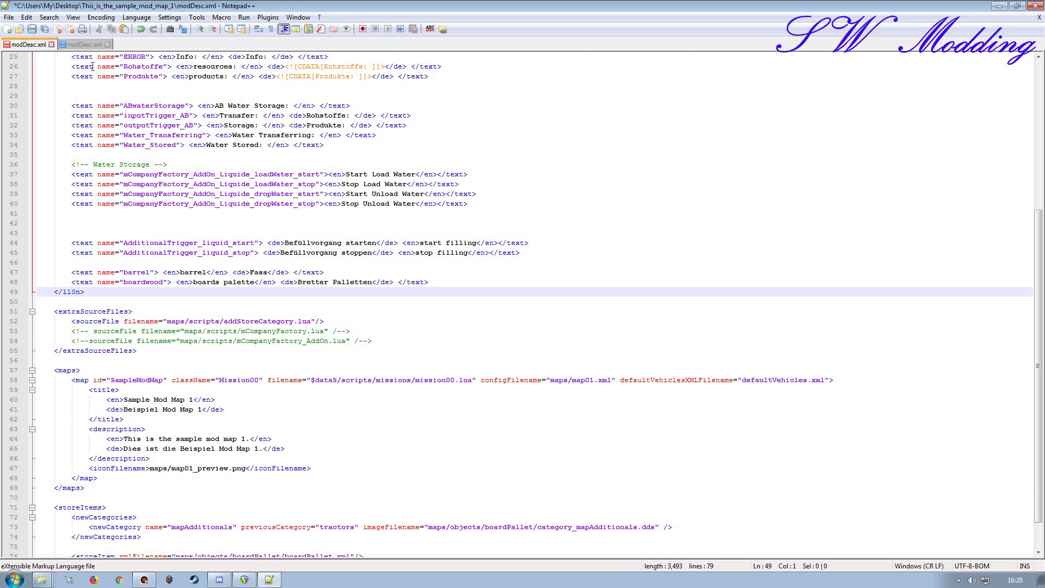
click(85, 44)
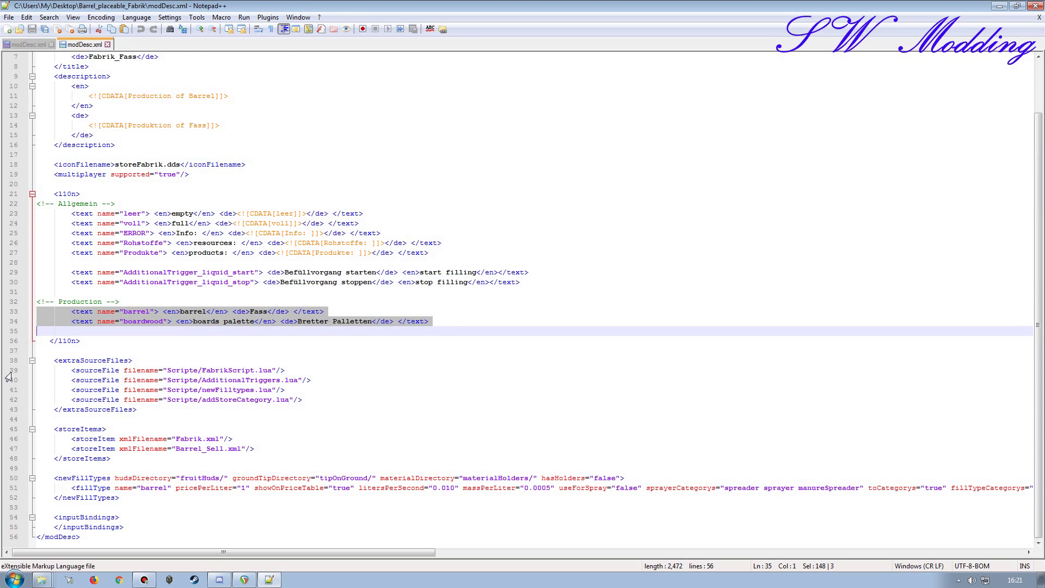
drag(11, 371, 11, 381)
key(ctrl+c)
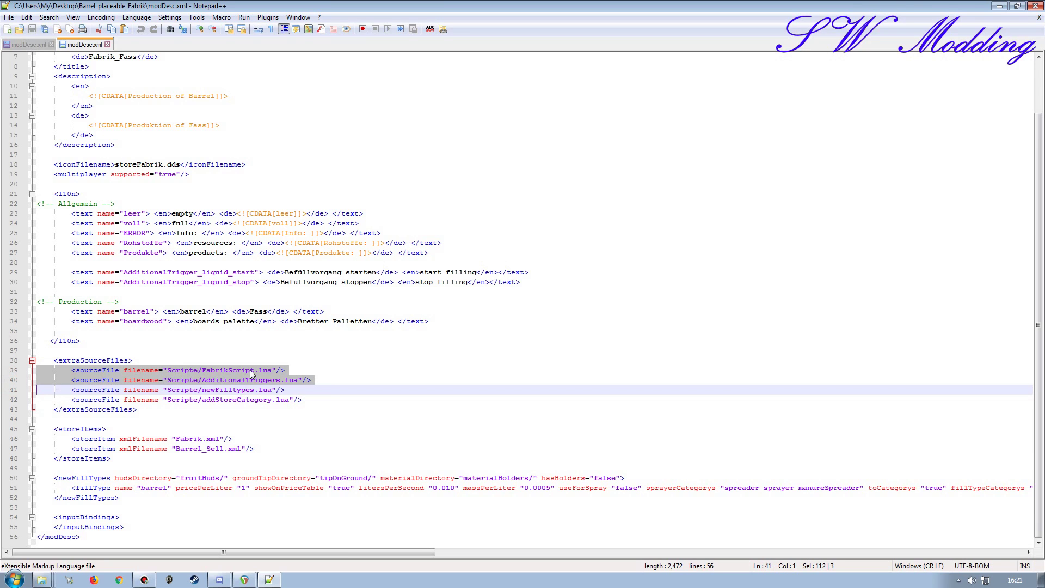
click(25, 45)
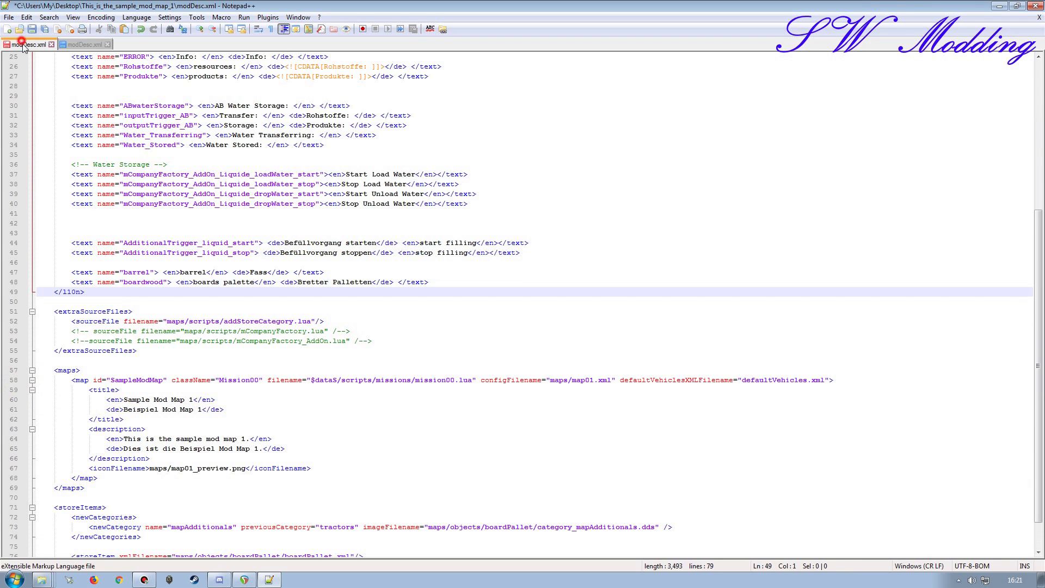
click(370, 343)
key(Return)
key(ctrl+v)
click(43, 365)
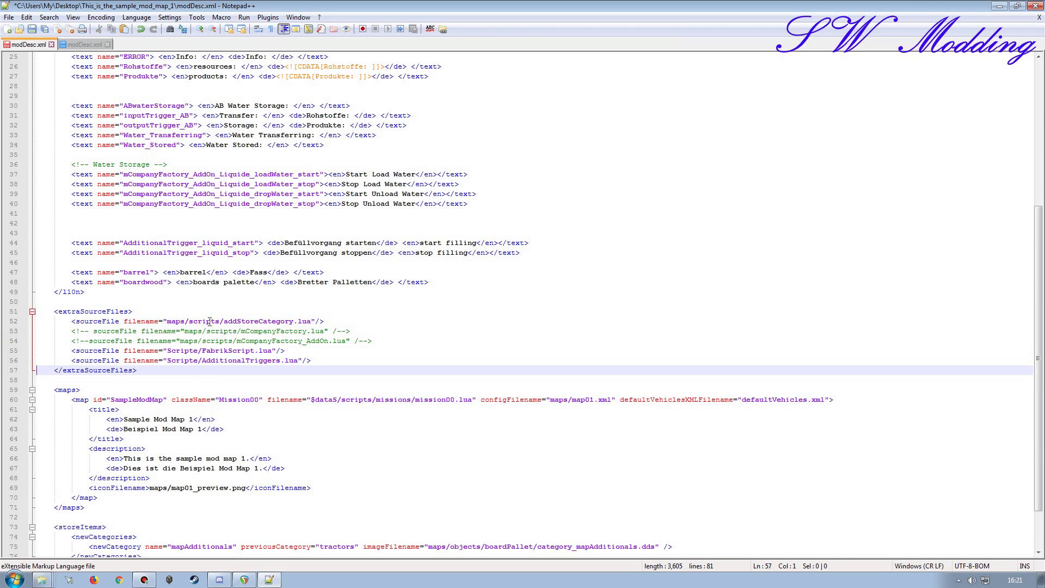
- Change the folder path of the FabrikScript.lua and AdditionalTriggers.lua entries to maps/scripts
drag(223, 321, 171, 320)
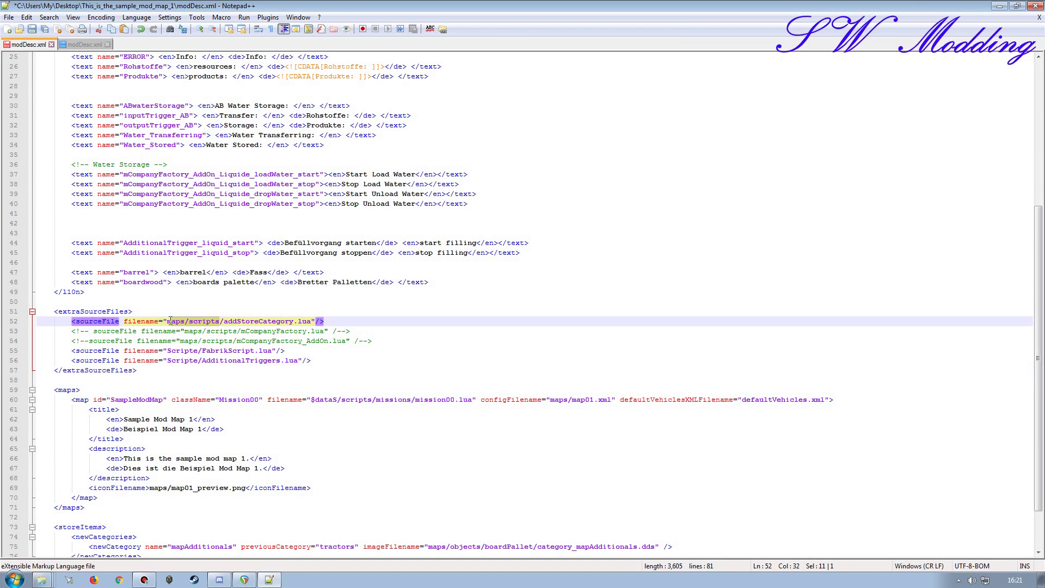
double_click(185, 350)
text(maps/scripts)
double_click(184, 360)
text(maps/scripts)
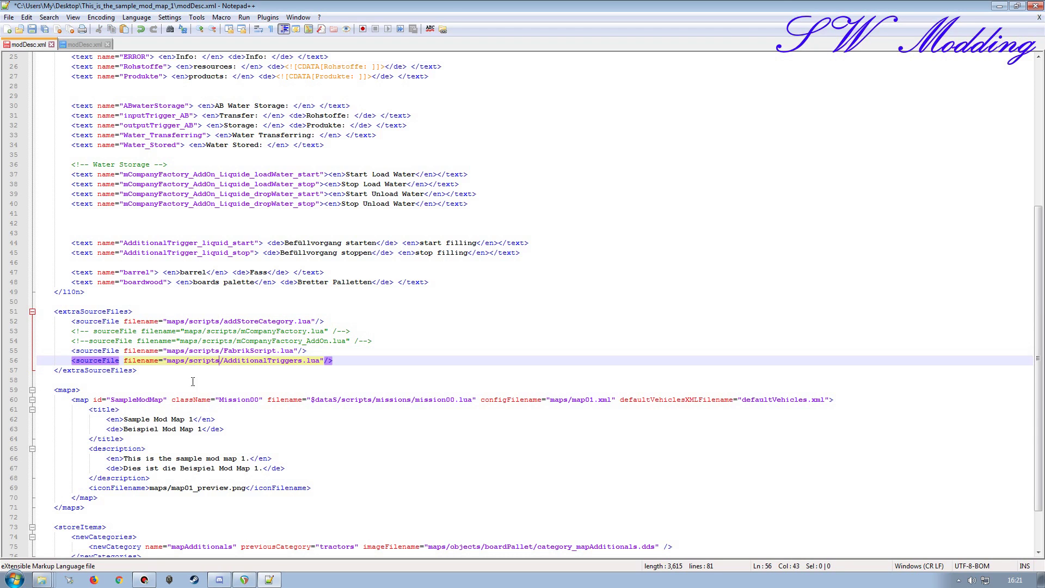
- Close the barrel factory's modDesc.xml, save the map's modDesc.xml, and close the Barrel_placeable_Fabrik folder window
click(83, 44)
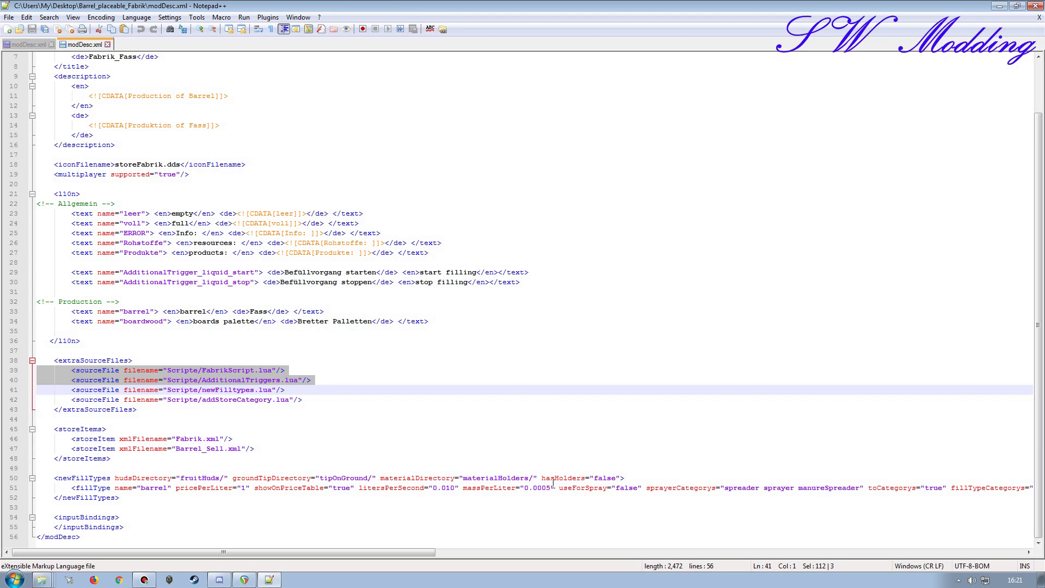
click(108, 44)
click(32, 29)
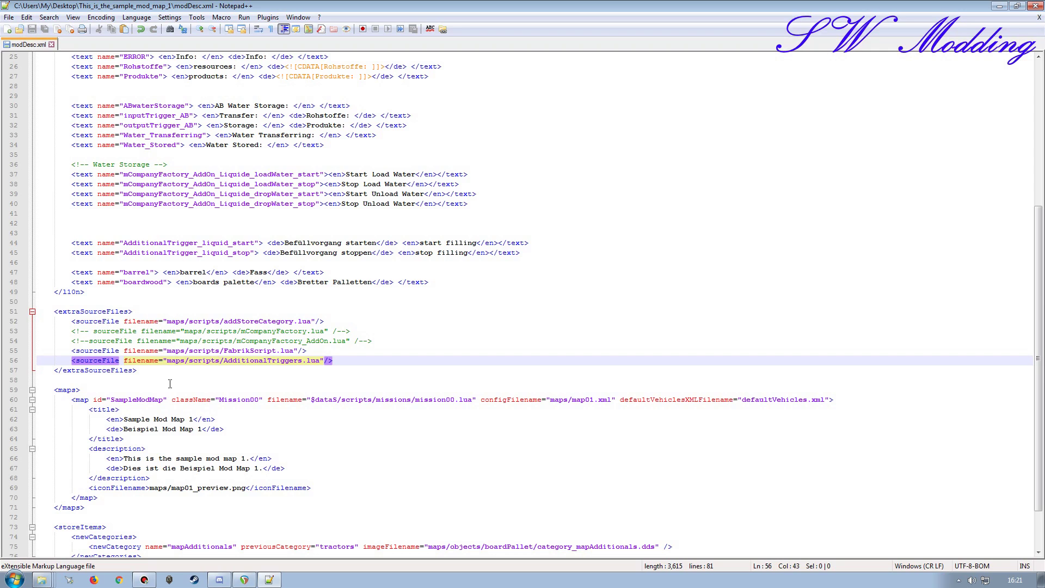
click(998, 6)
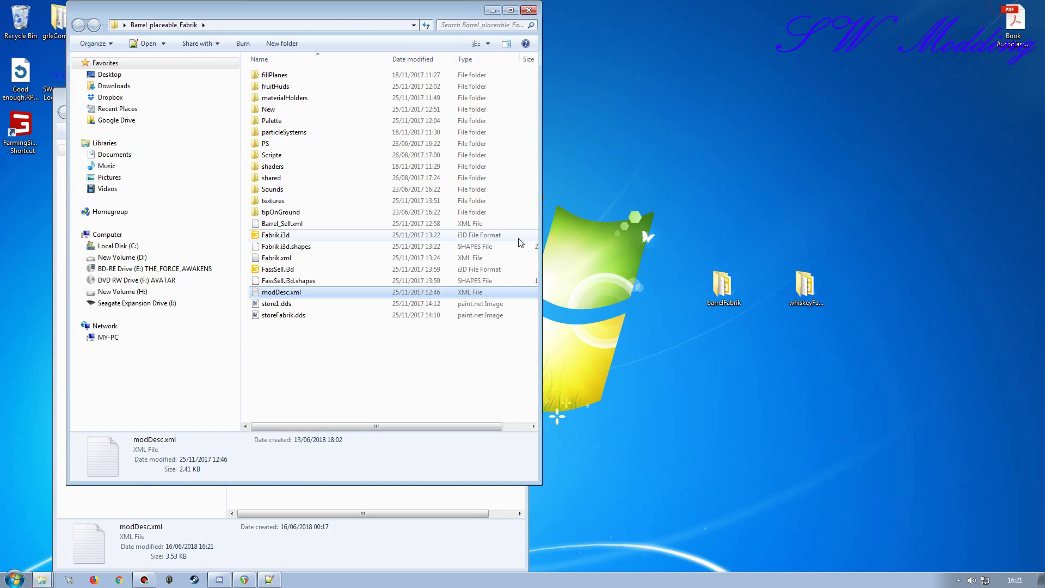
click(528, 10)
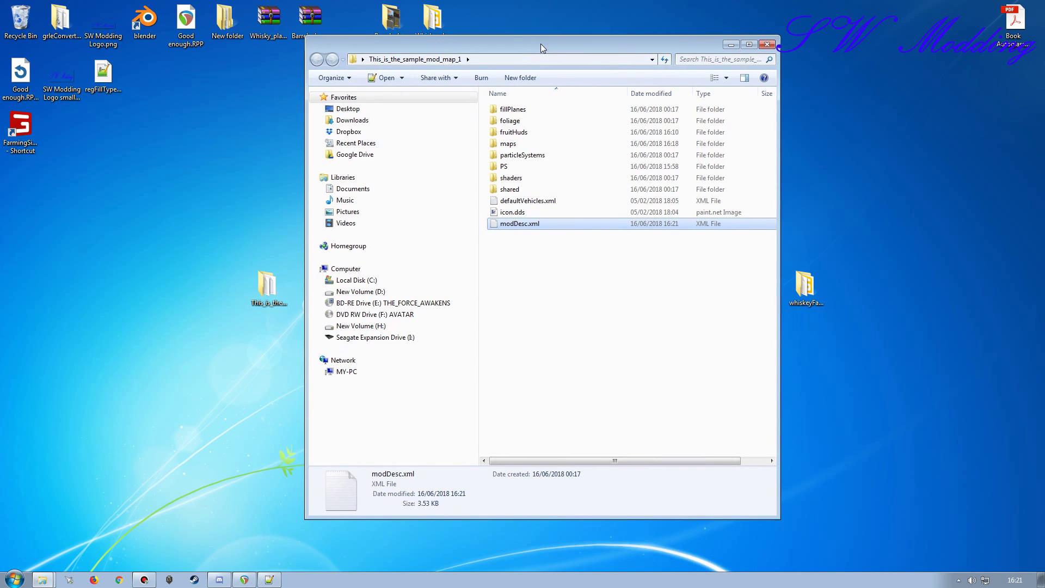
- Move regFillTypes.lua from the desktop into the sample map's maps/scripts folder and open it in Notepad++
drag(540, 44, 541, 82)
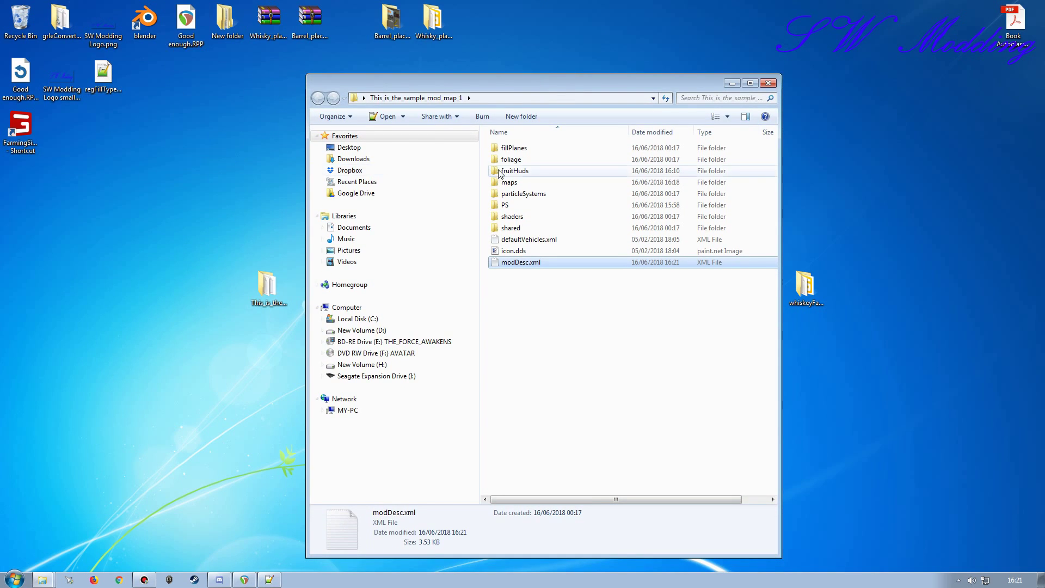
click(513, 184)
double_click(513, 185)
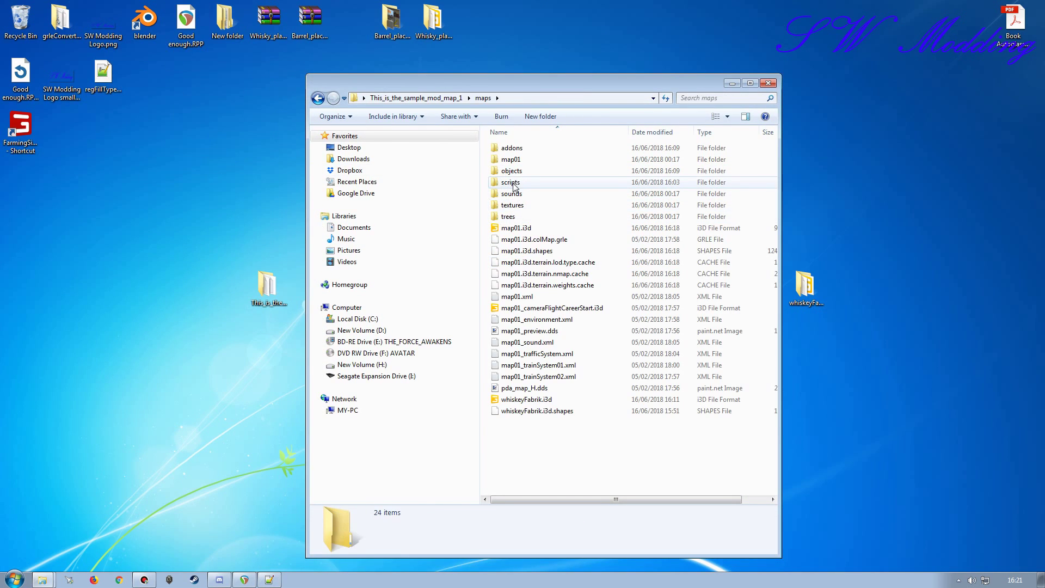
double_click(515, 185)
click(102, 84)
drag(101, 84, 578, 292)
drag(529, 91, 527, 92)
double_click(357, 216)
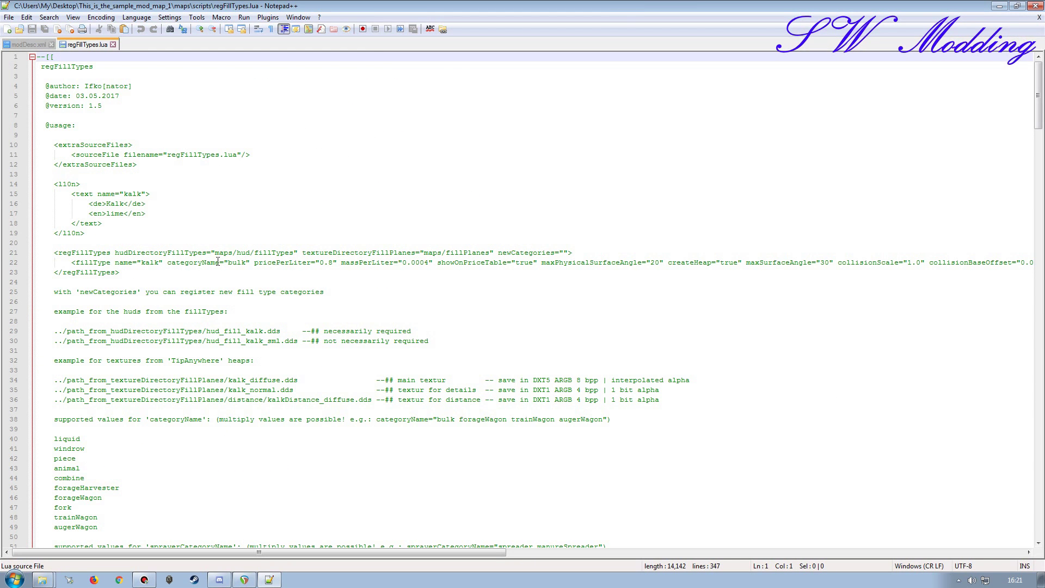
- Copy the regFillTypes example block from regFillTypes.lua and paste it below the extraSourceFiles section of the map's modDesc.xml
click(13, 253)
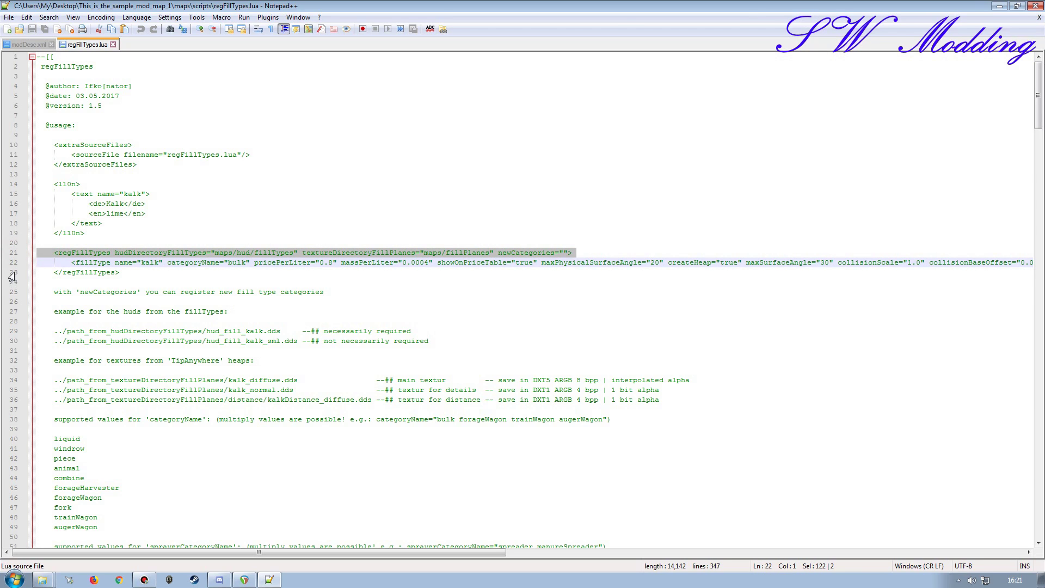
shift+click(12, 272)
key(ctrl+c)
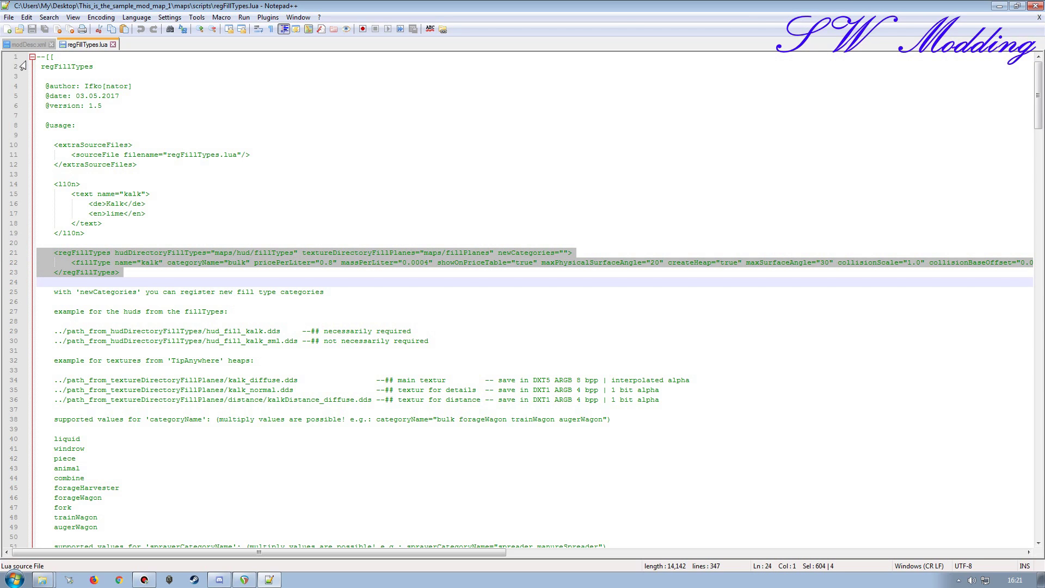
click(28, 44)
click(138, 371)
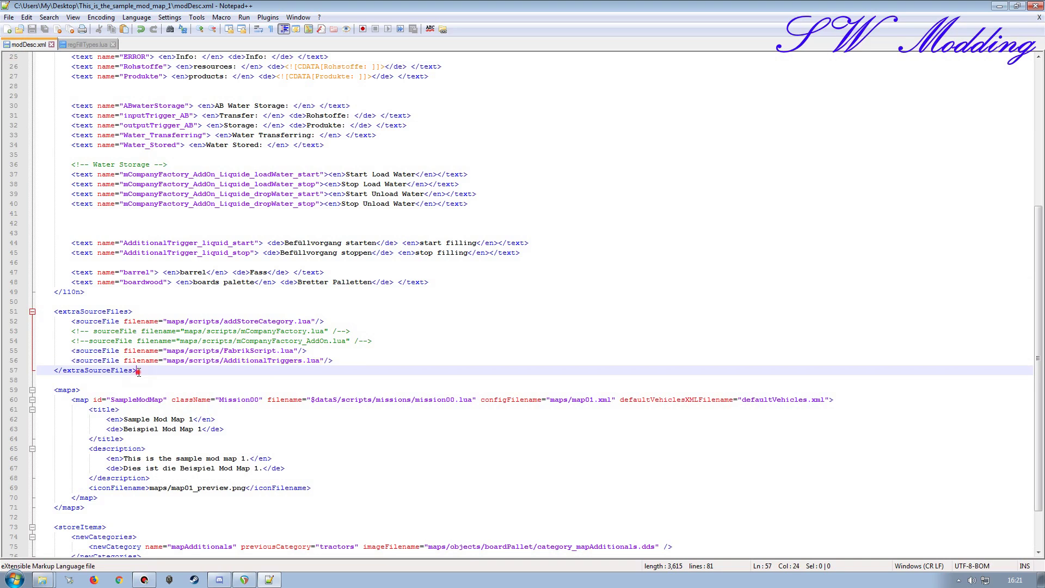
key(Return)
key(Return)
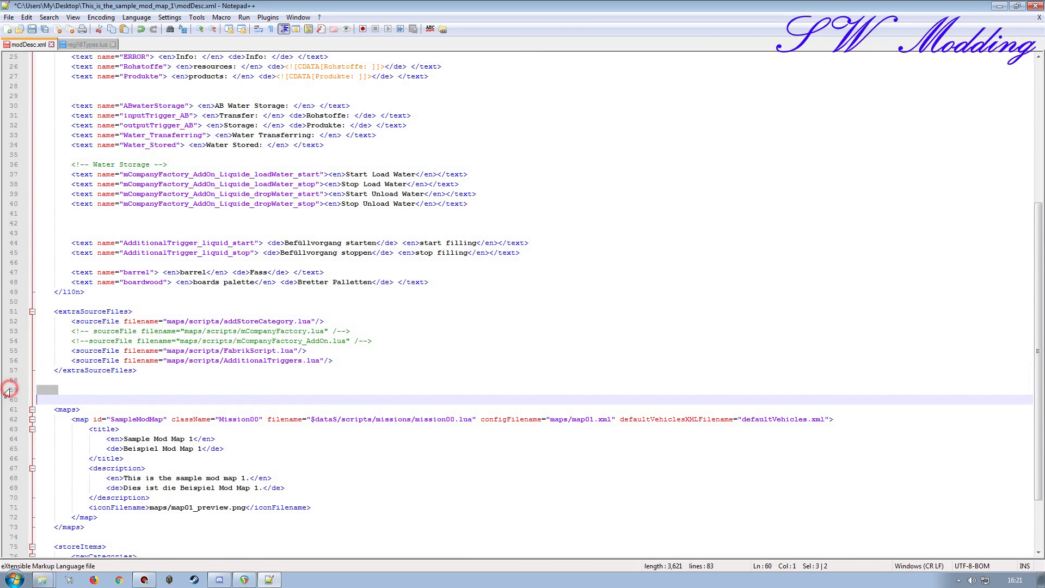
key(ctrl+v)
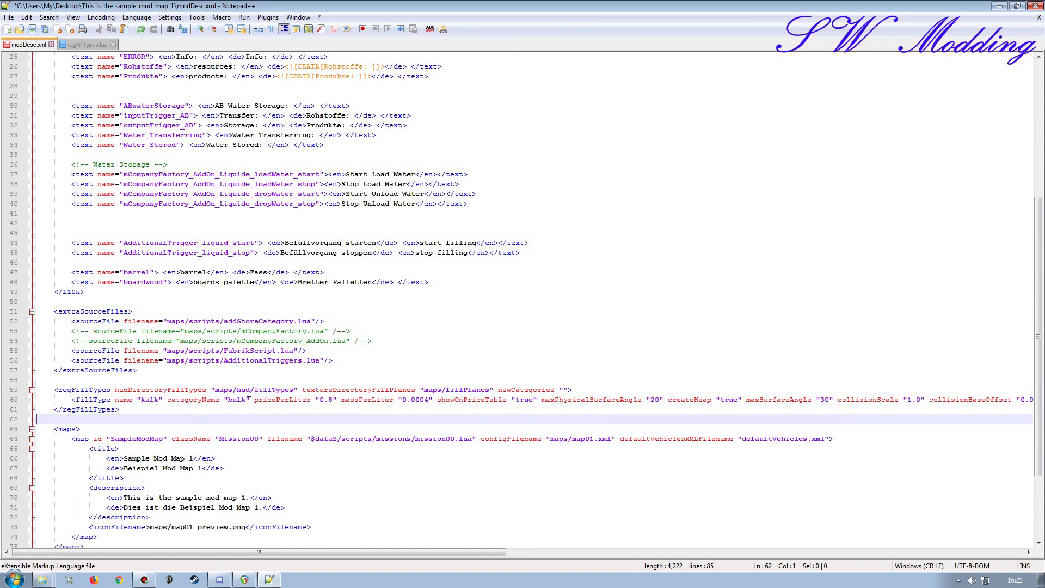
- Close the separate maps folder window and go up from the scripts folder to the This_is_the_sample_mod_map_1 root folder
click(41, 579)
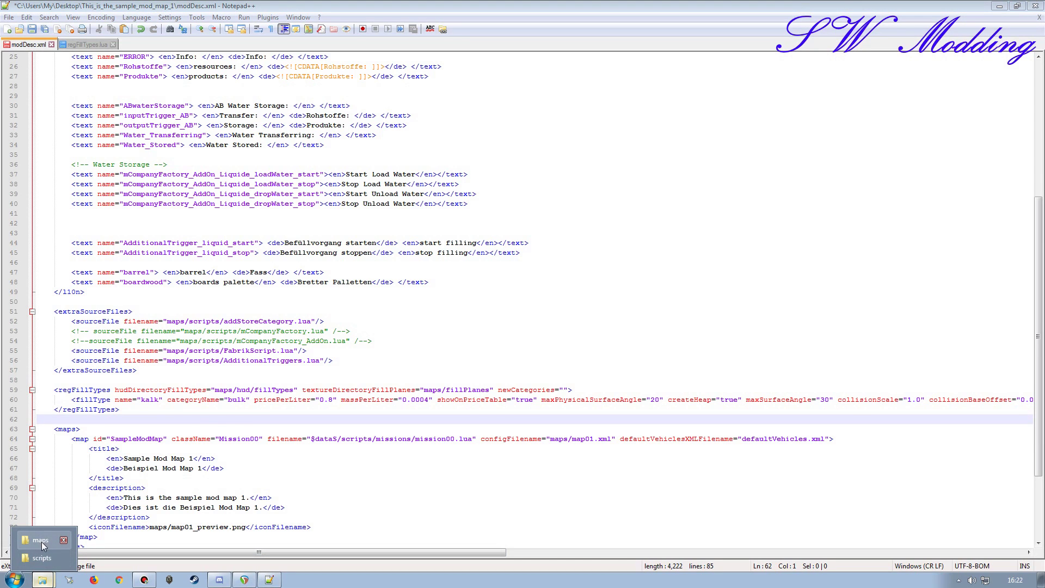
click(42, 557)
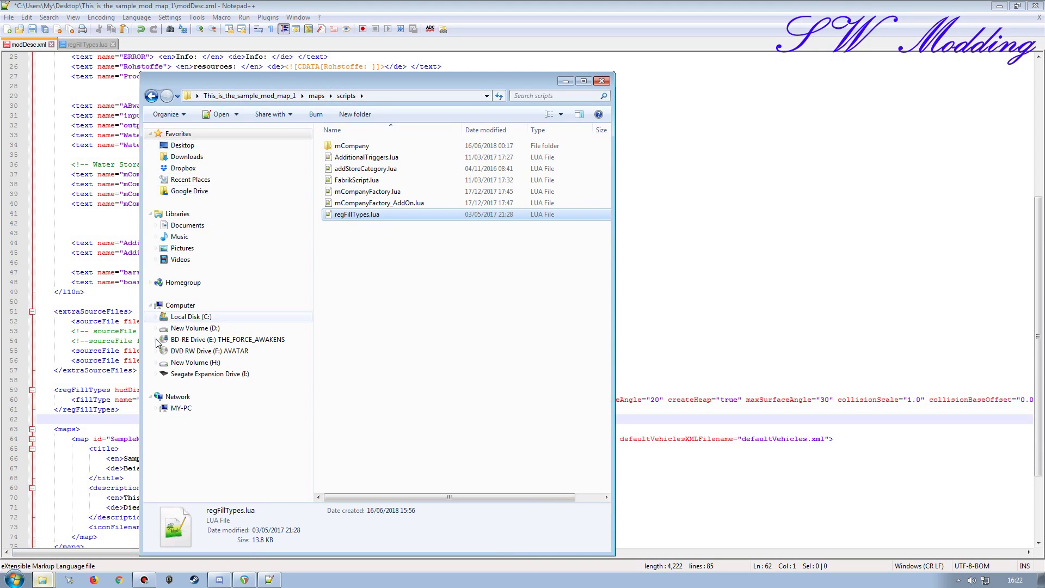
click(42, 580)
click(42, 544)
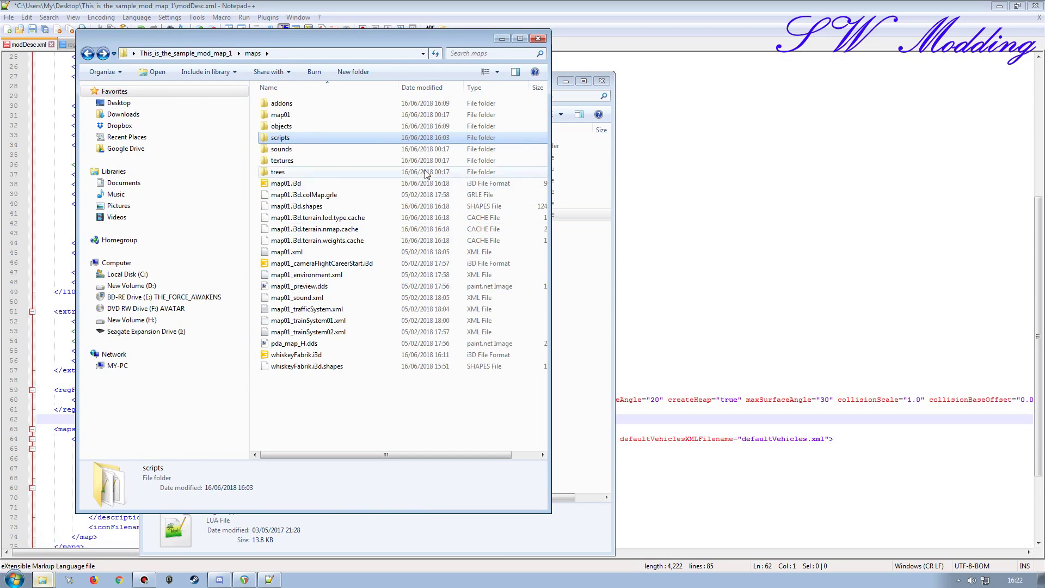
click(538, 38)
drag(333, 89, 542, 76)
key(BackSpace)
key(BackSpace)
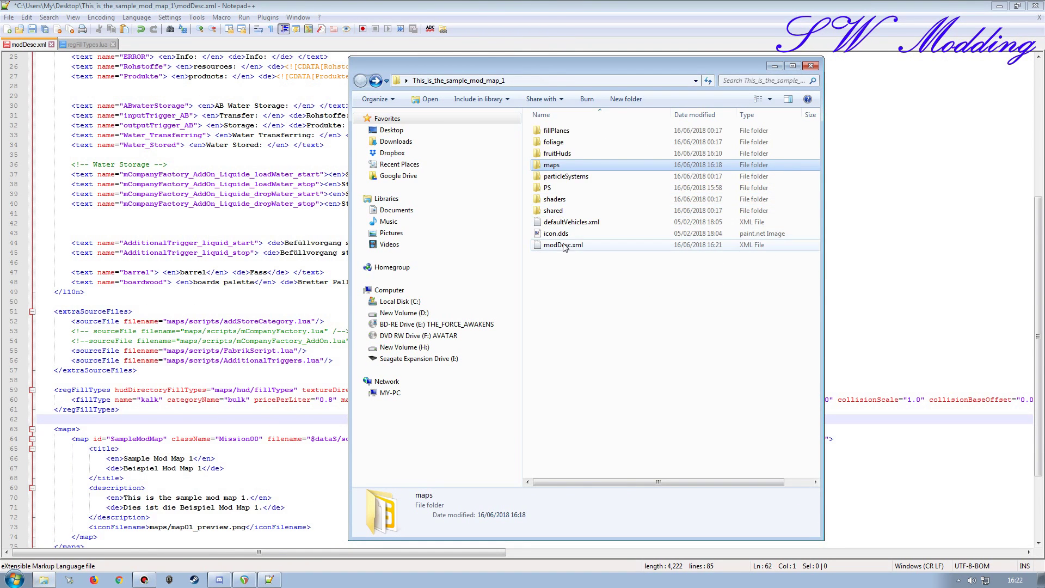
- Copy the fruitHuds folder's name and paste it as the hudDirectoryFillTypes value in the map's modDesc.xml
click(560, 153)
click(561, 153)
key(ctrl+c)
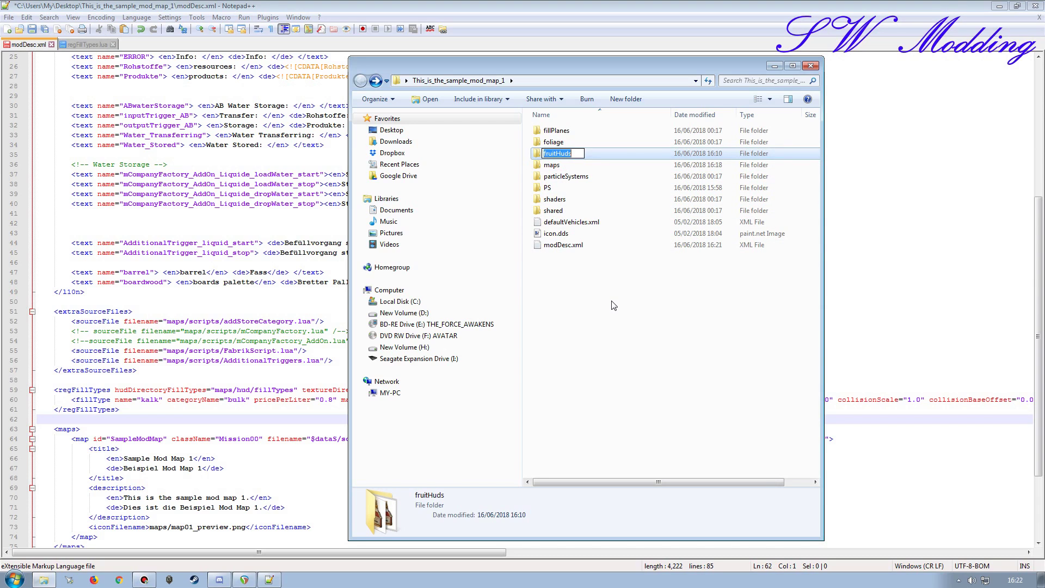
click(240, 7)
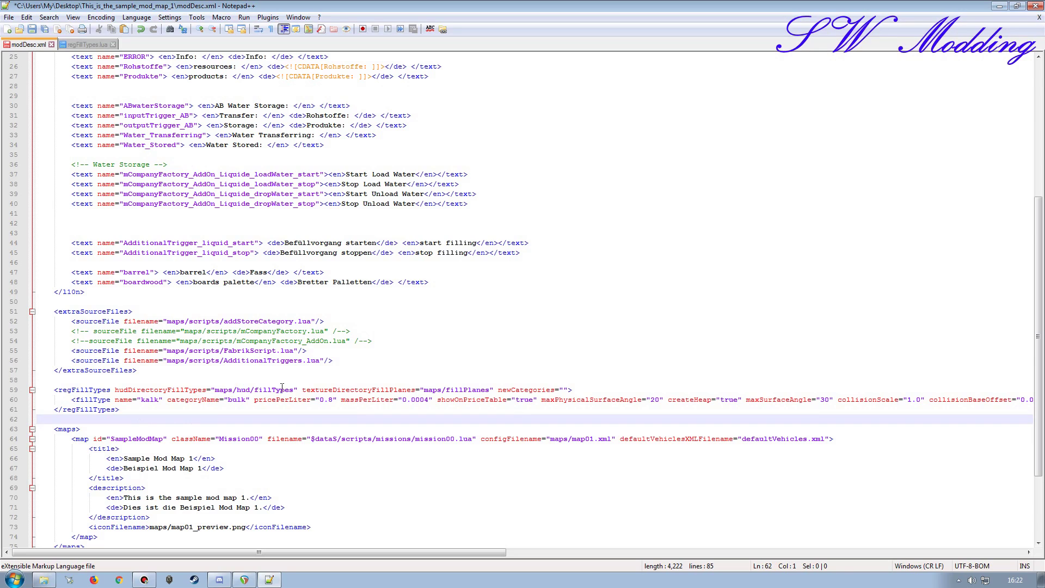
drag(293, 390, 214, 390)
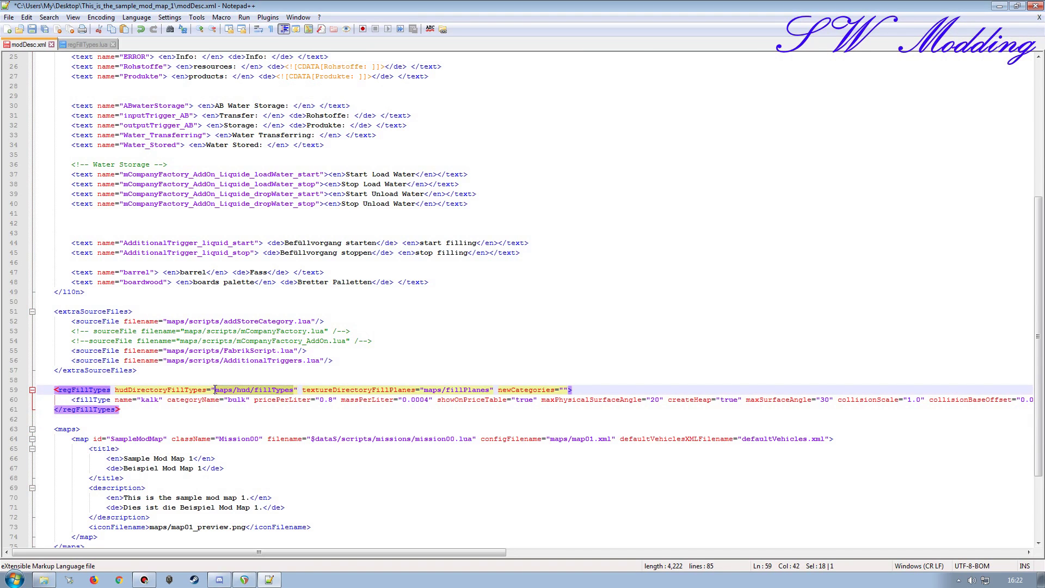
key(ctrl+v)
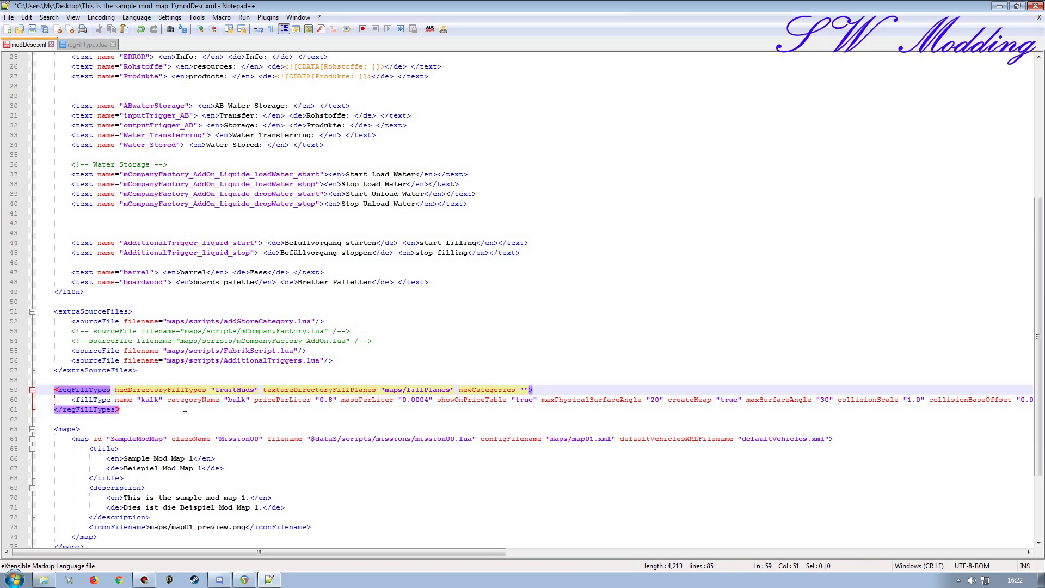
- Replace the fillType name kalk with barrel, copied from the barrel text entry in the l10n section
double_click(136, 272)
key(ctrl+c)
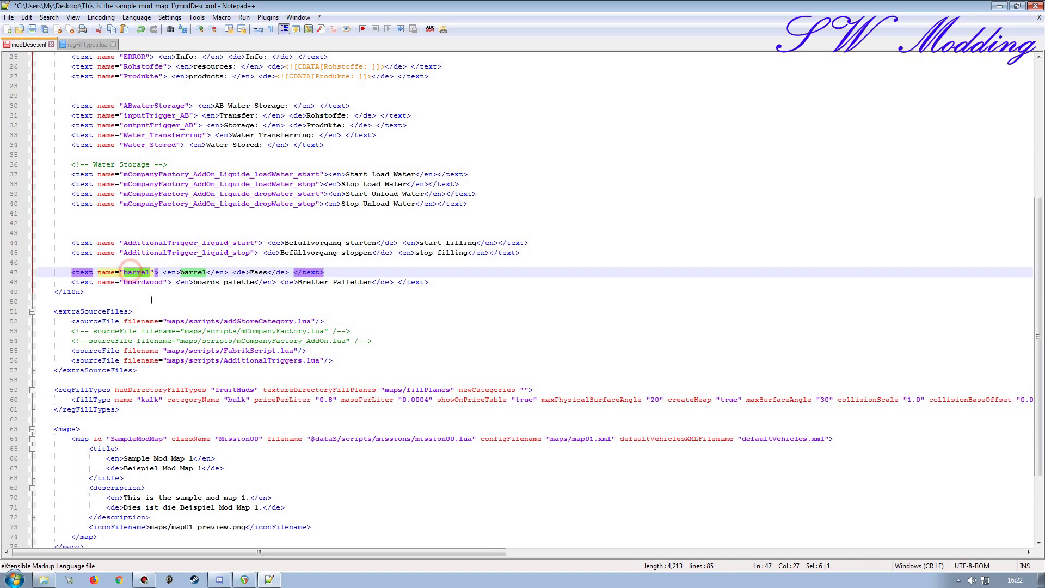
double_click(151, 399)
key(ctrl+v)
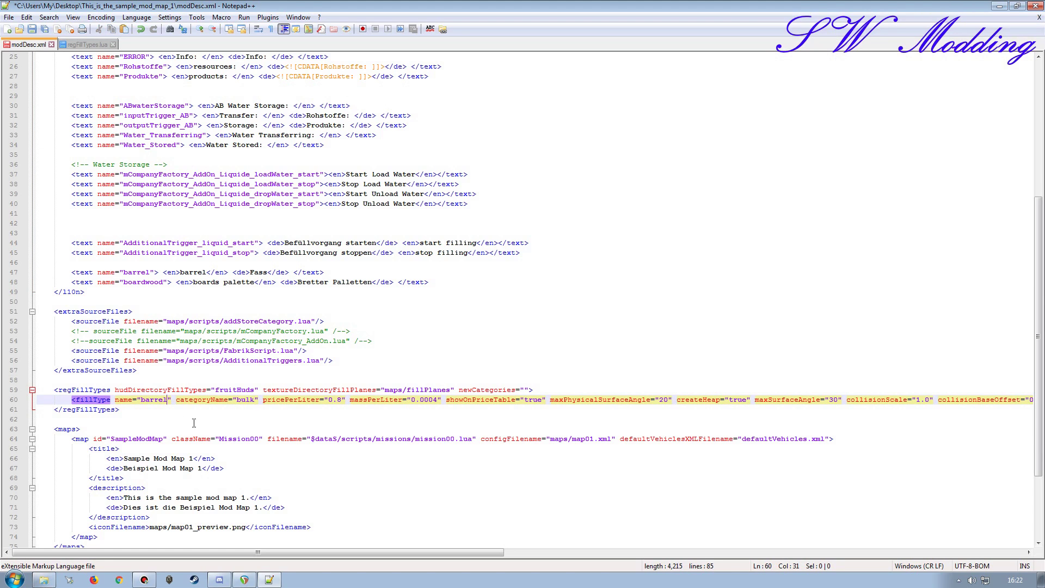
- Set the barrel fillType's categoryName to piece, copied from the supported categoryName values in regFillTypes.lua
double_click(248, 400)
click(86, 44)
click(30, 44)
click(84, 43)
scroll(118, 439, down, 4)
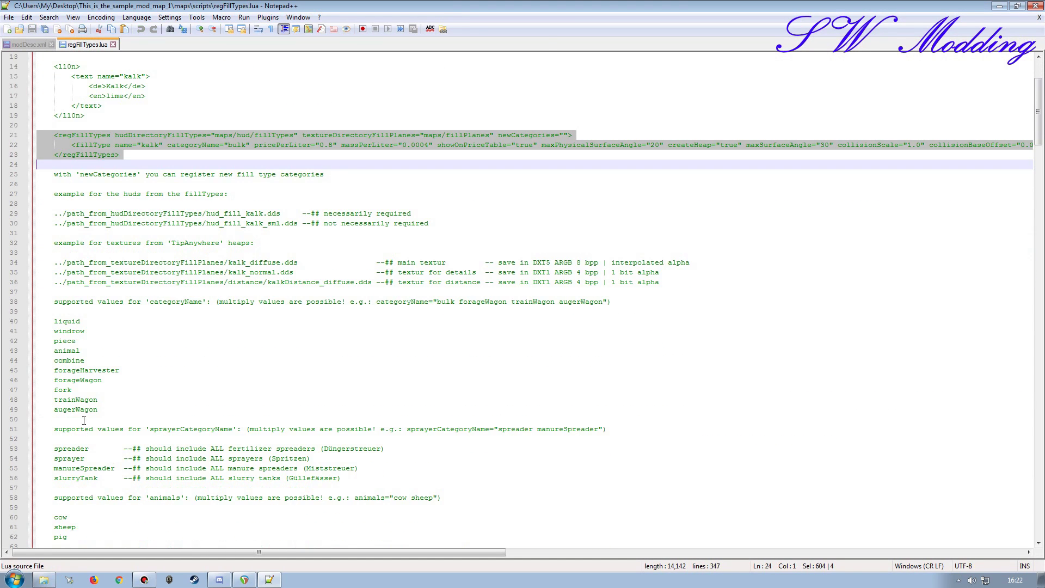
double_click(63, 342)
key(ctrl+c)
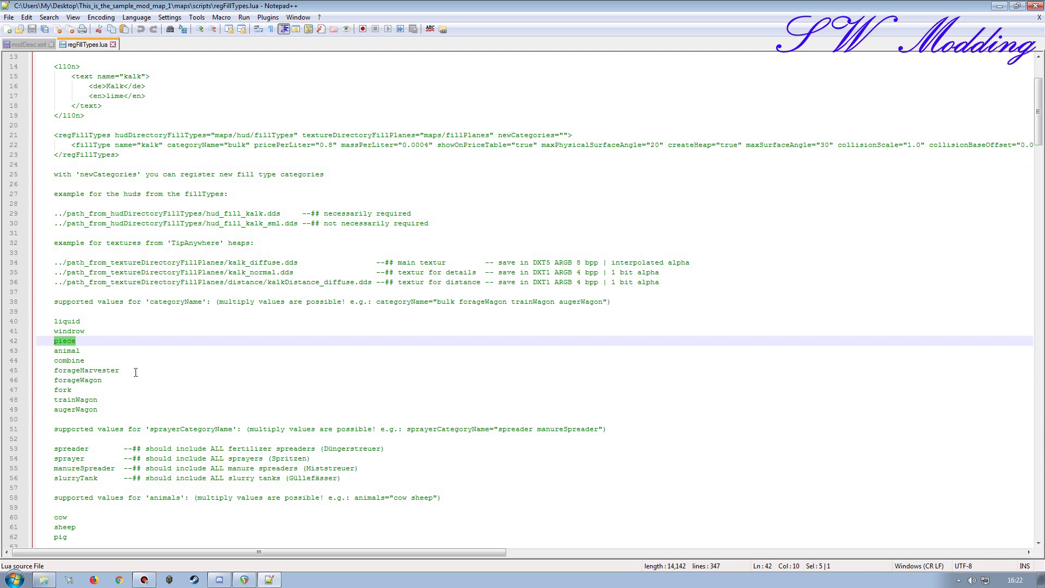
click(27, 44)
key(ctrl+v)
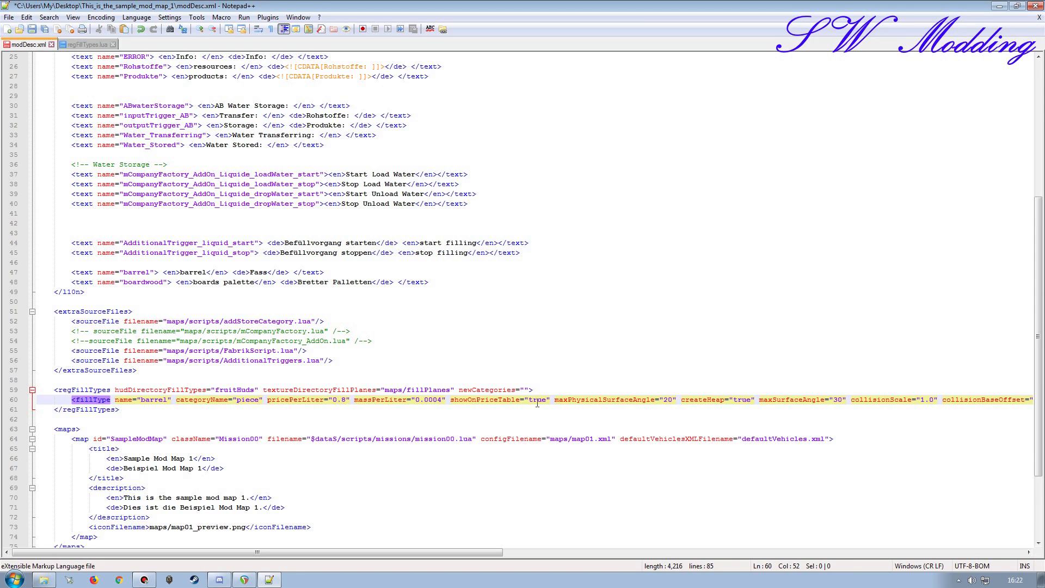
- Set createHeap to false for the barrel fill type and copy that value
double_click(742, 399)
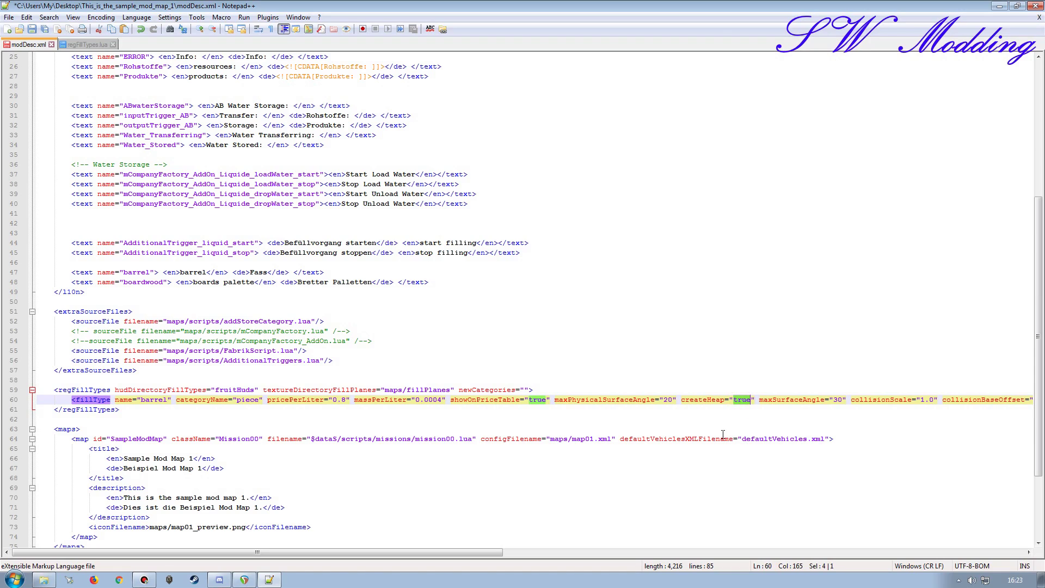
text(false)
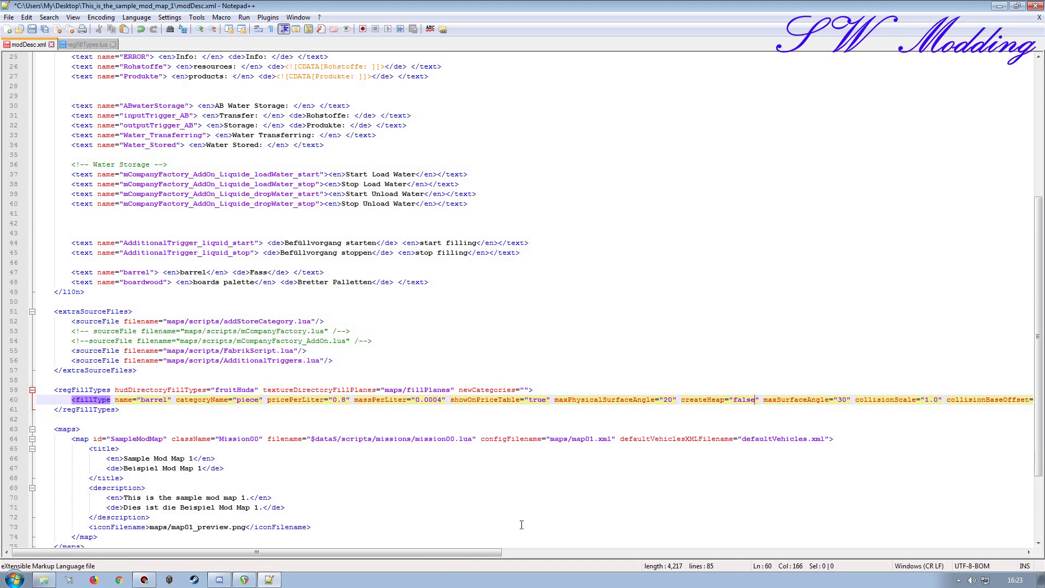
drag(455, 552, 601, 552)
click(451, 399)
double_click(451, 399)
key(ctrl+c)
- Replace the useToSpray and addToAnFoodGroup values of the barrel fill type with false
drag(490, 553, 808, 553)
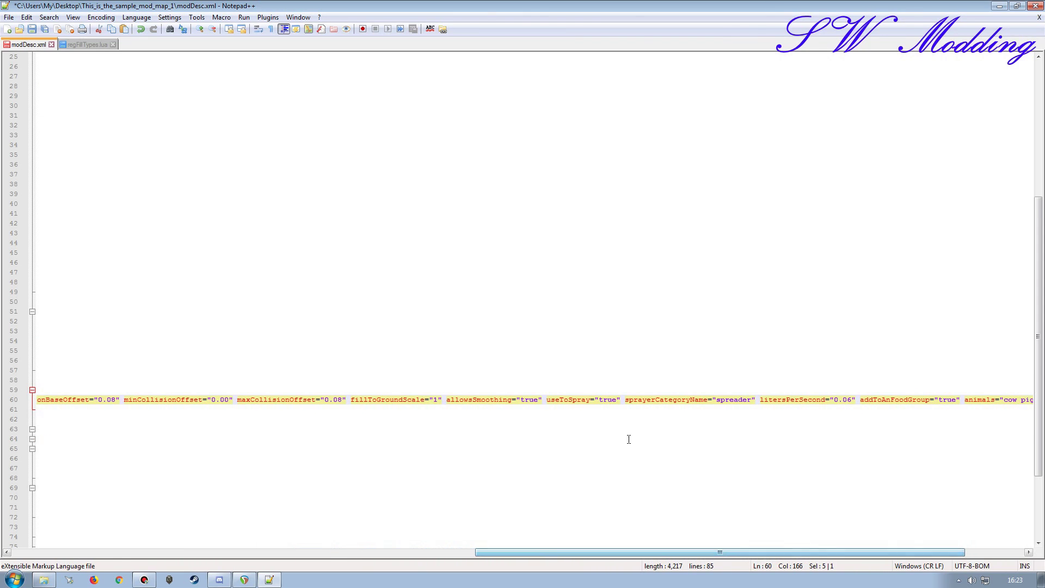
double_click(608, 401)
key(ctrl+v)
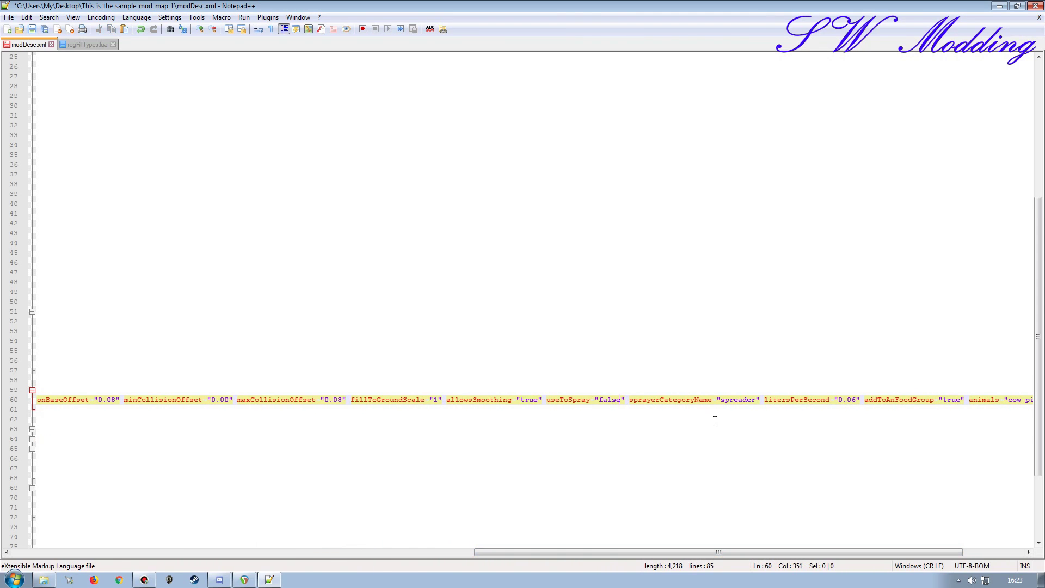
double_click(947, 400)
key(ctrl+v)
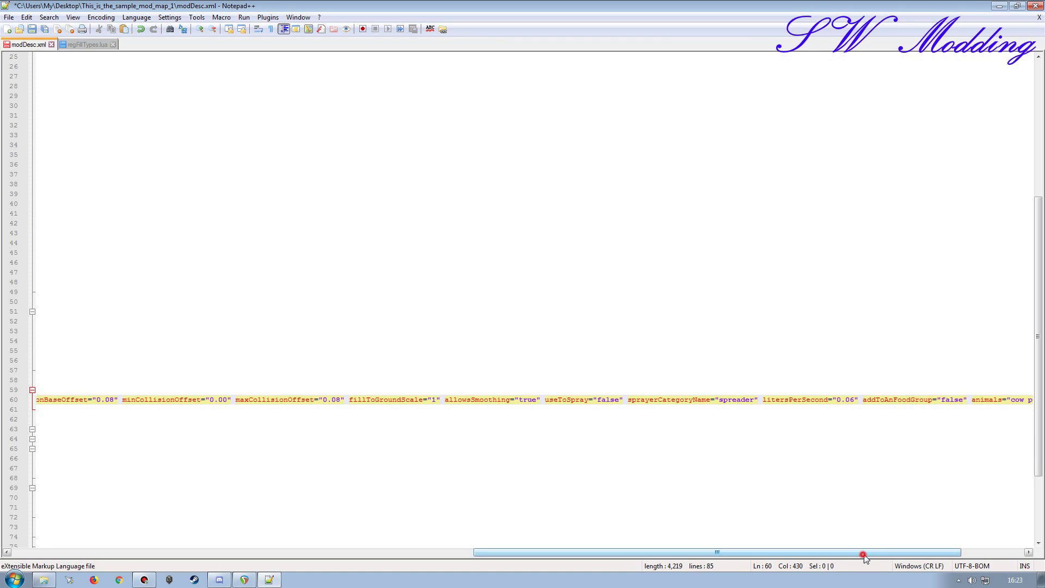
drag(864, 553, 965, 553)
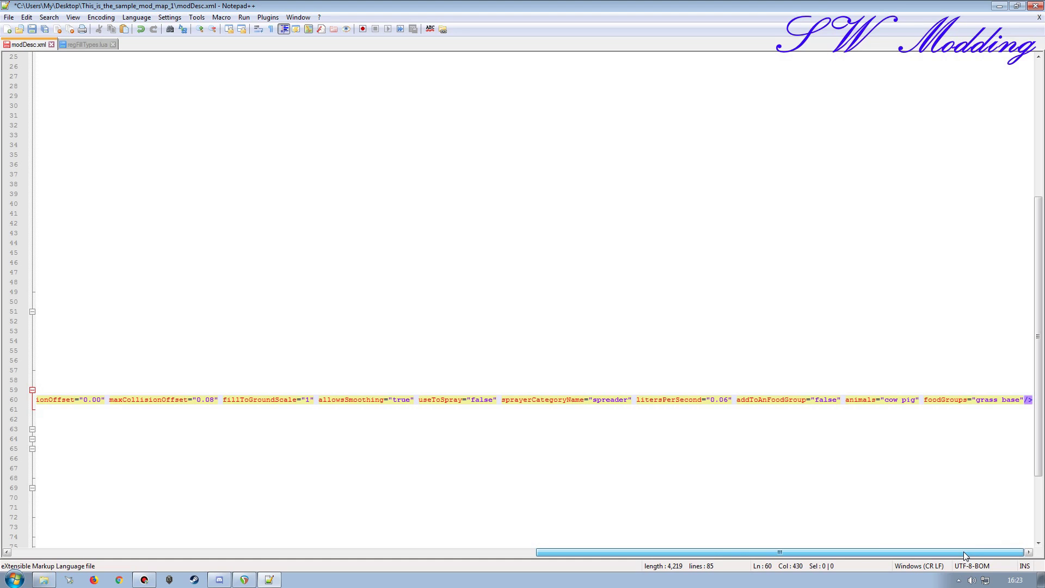
- Save the map's modDesc.xml and close regFillTypes.lua
drag(963, 551, 439, 553)
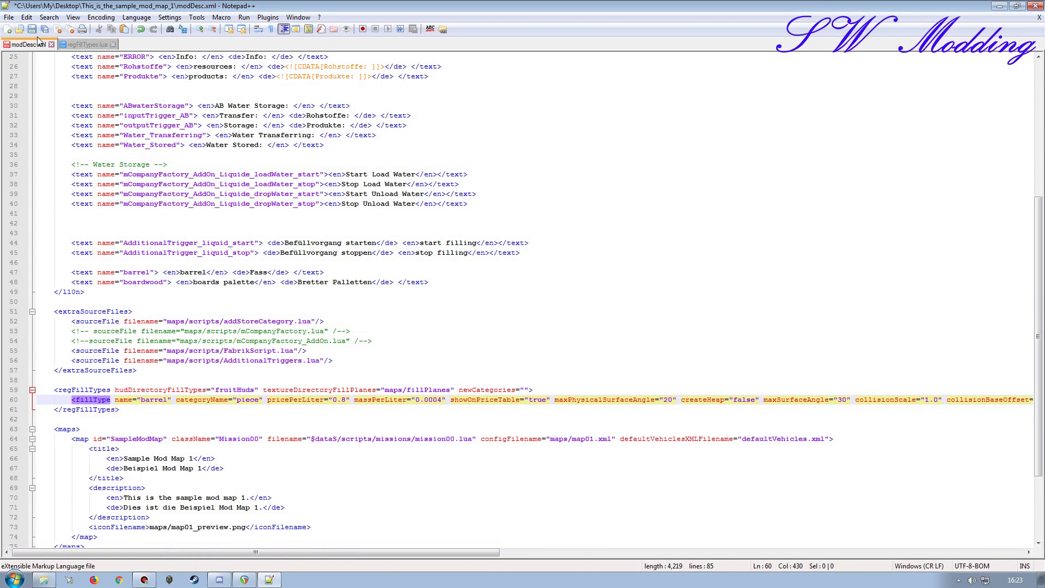
click(85, 45)
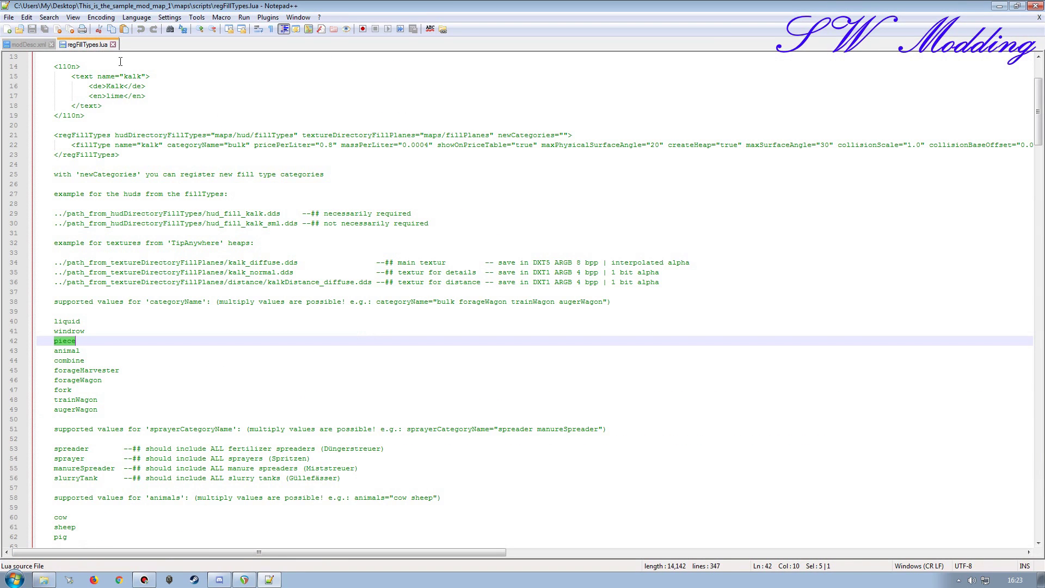
click(114, 45)
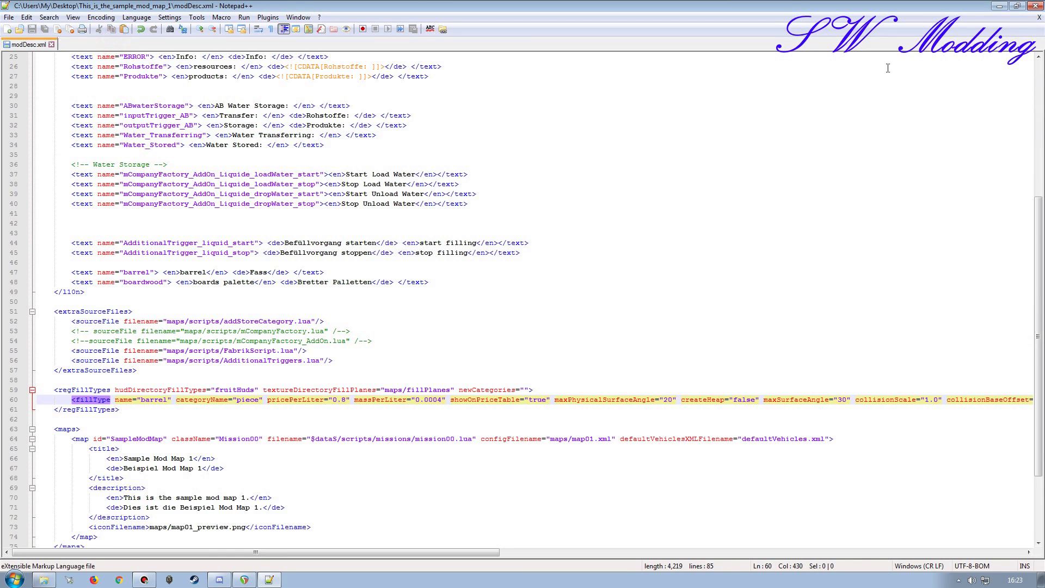
- Open modDesc.xml from the Whisky_placeable_Fabrik folder and copy its whisky and rhum text entries
click(998, 6)
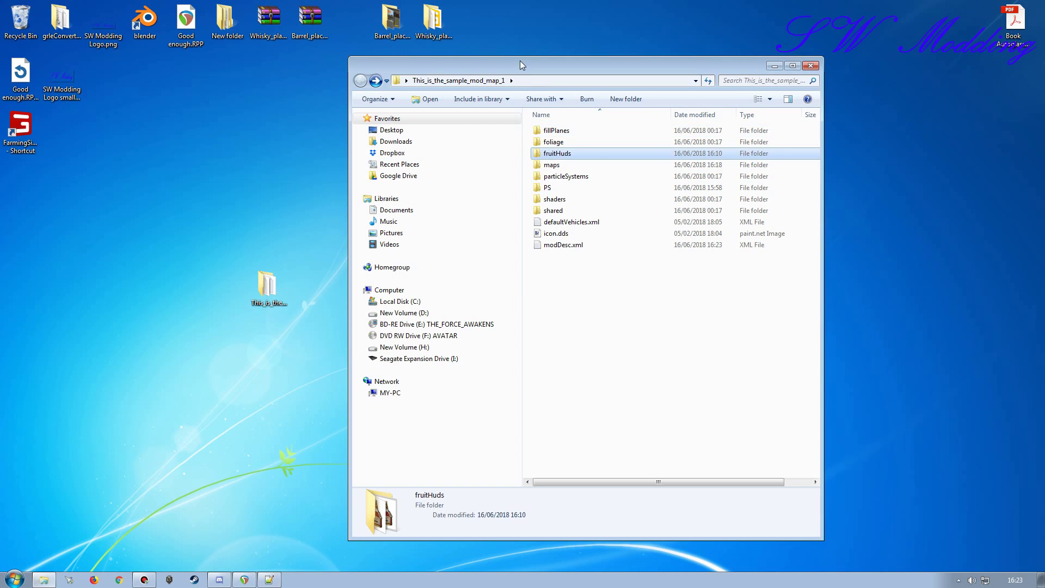
double_click(433, 19)
double_click(580, 350)
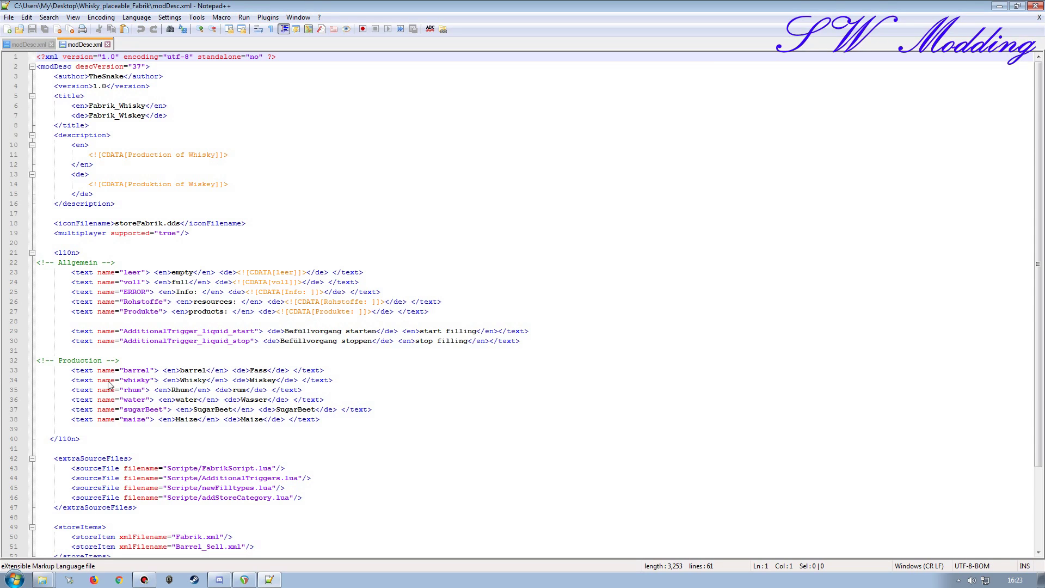
drag(13, 383, 13, 390)
key(ctrl+c)
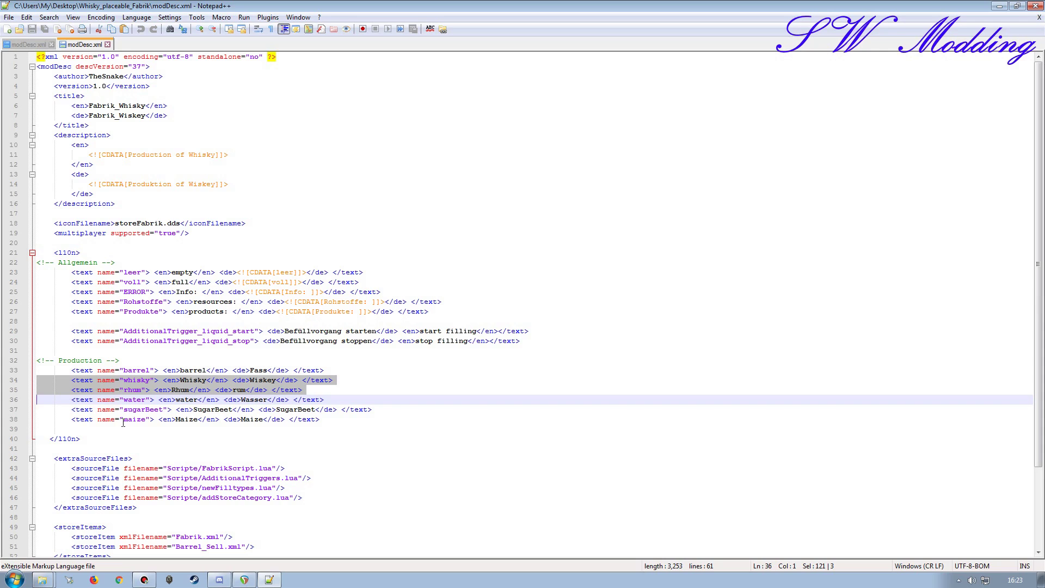
- Paste the whisky and rhum text entries below the boardwood entry in the map's modDesc.xml, separated by a blank line
click(29, 45)
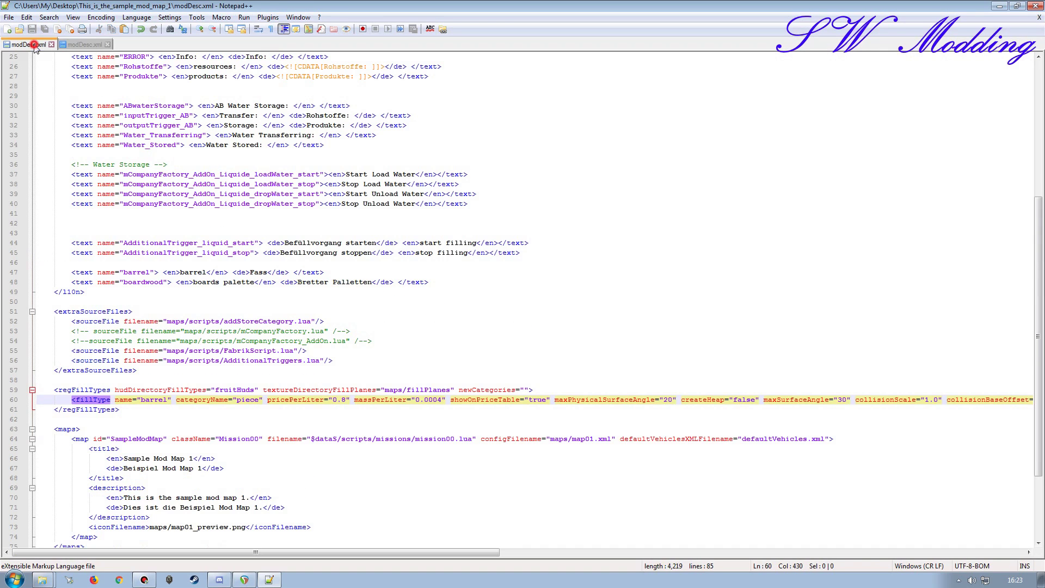
click(432, 280)
key(Return)
key(Return)
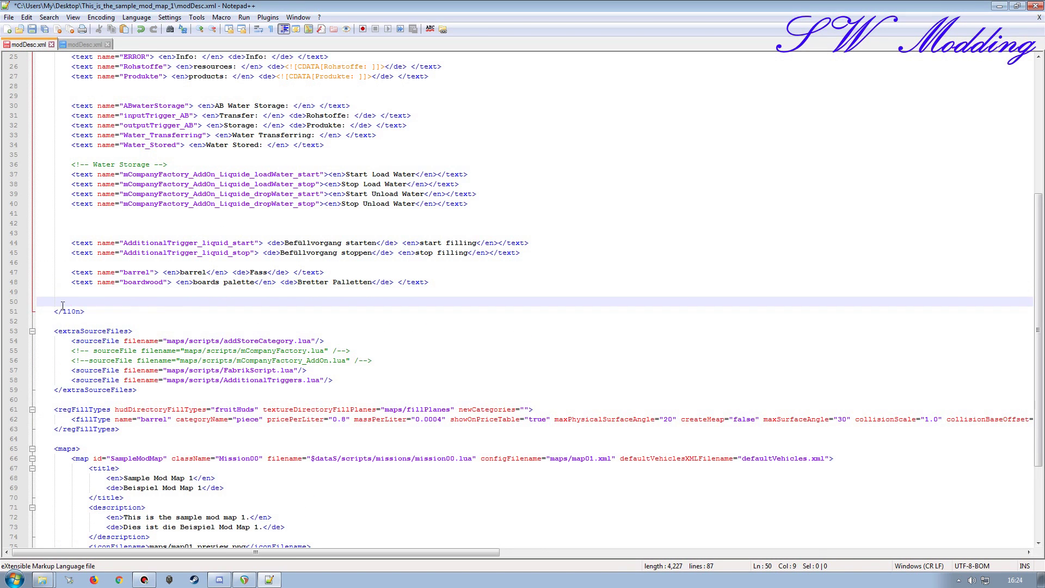
key(ctrl+v)
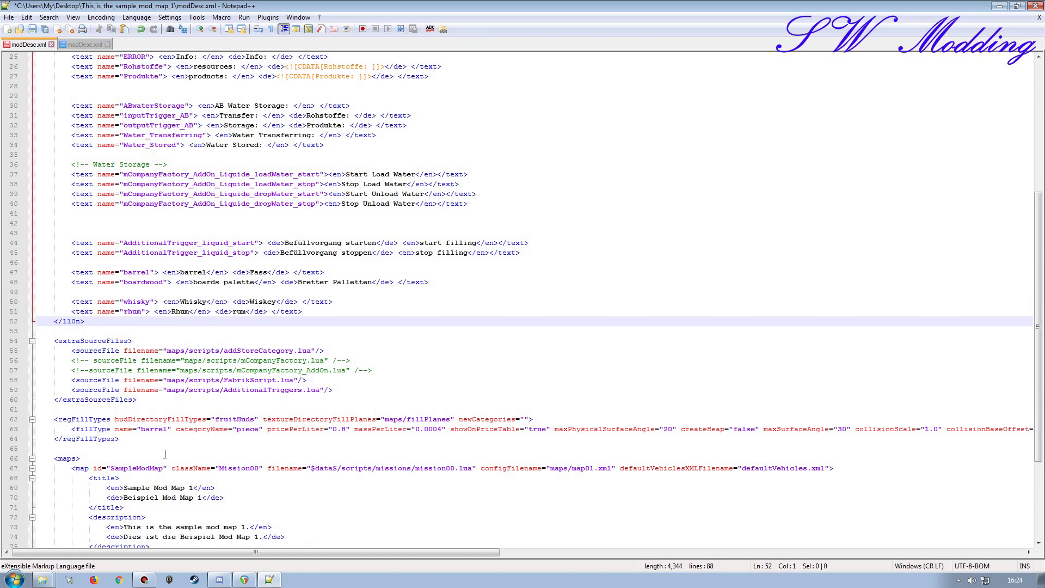
- Duplicate the barrel fillType line twice beneath itself inside the regFillTypes block
click(15, 429)
key(ctrl+c)
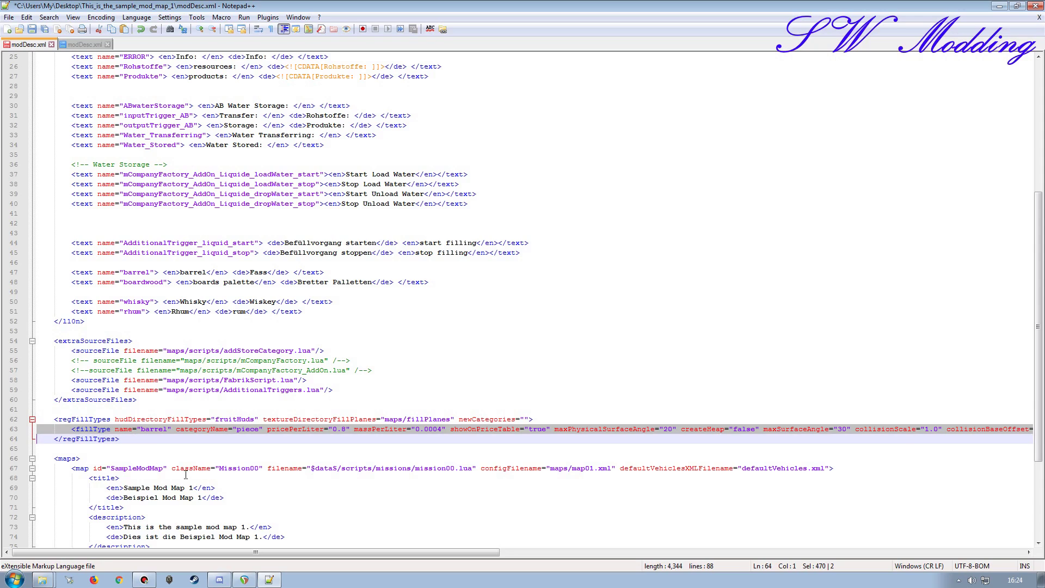
click(52, 437)
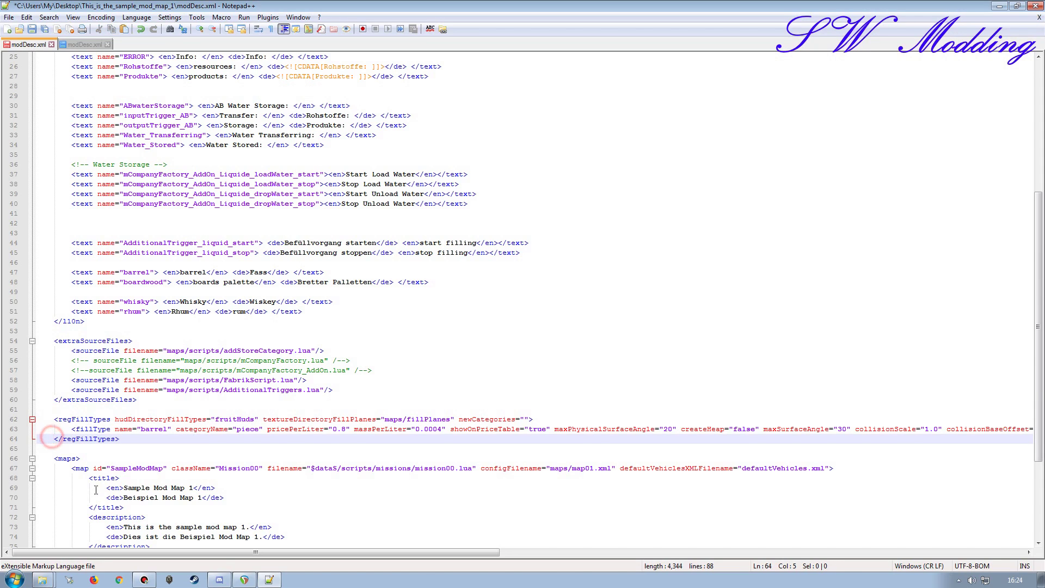
key(Return)
click(11, 439)
key(ctrl+v)
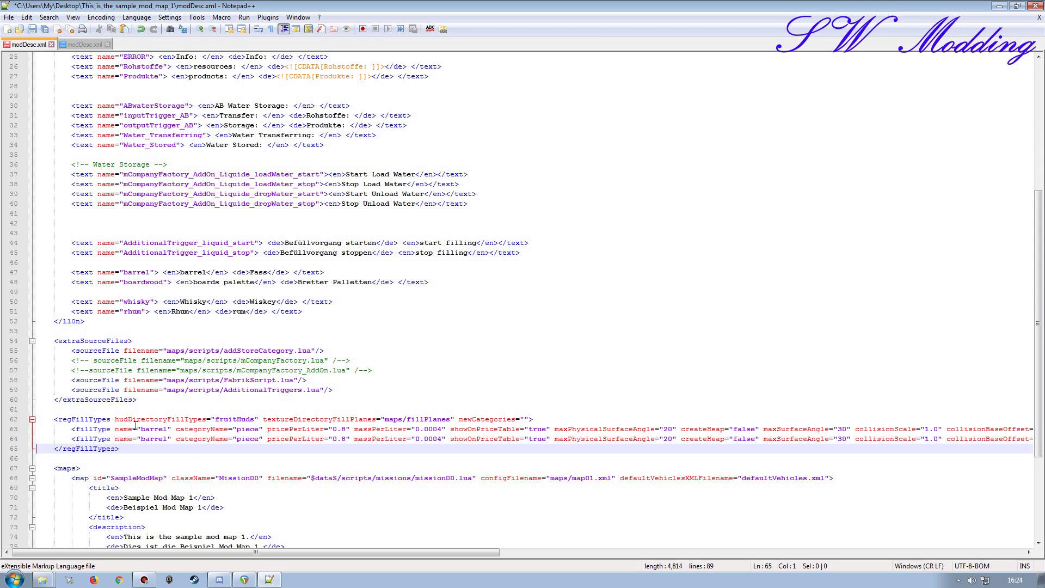
click(54, 449)
key(Return)
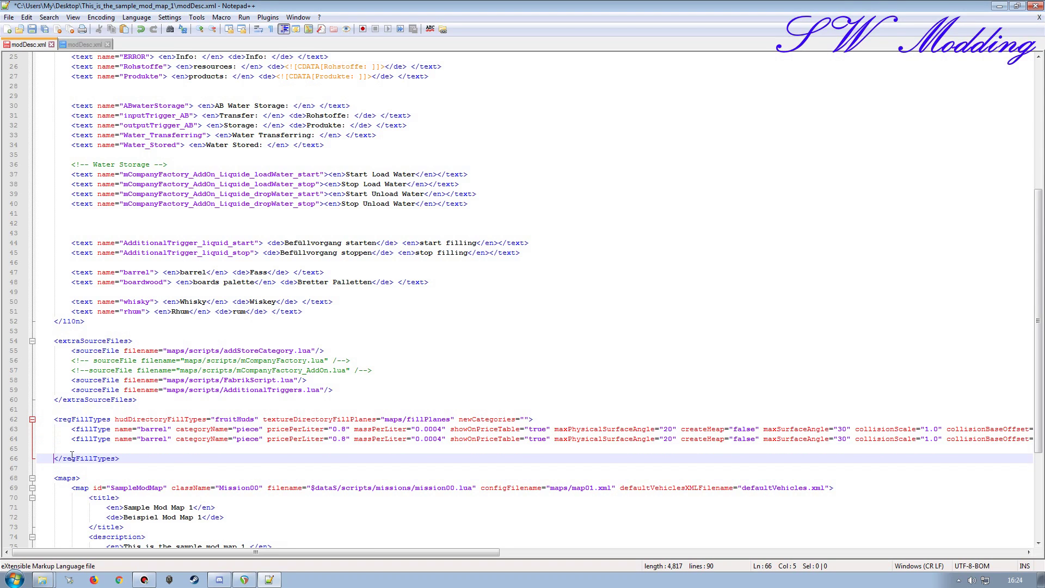
click(7, 448)
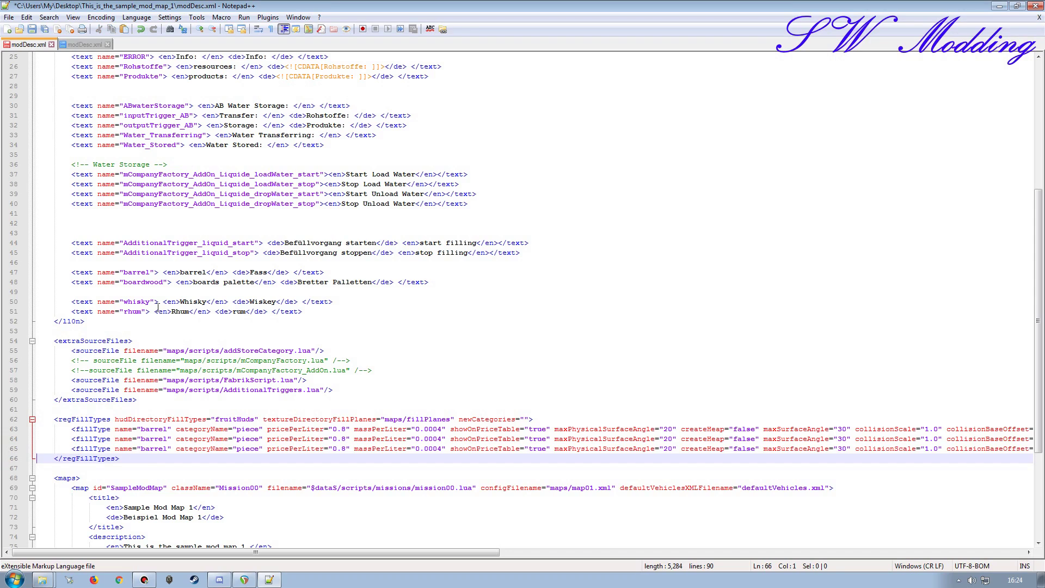
- Rename the second barrel fillType entry to whisky, copying the name from its text entry
double_click(136, 301)
key(ctrl+c)
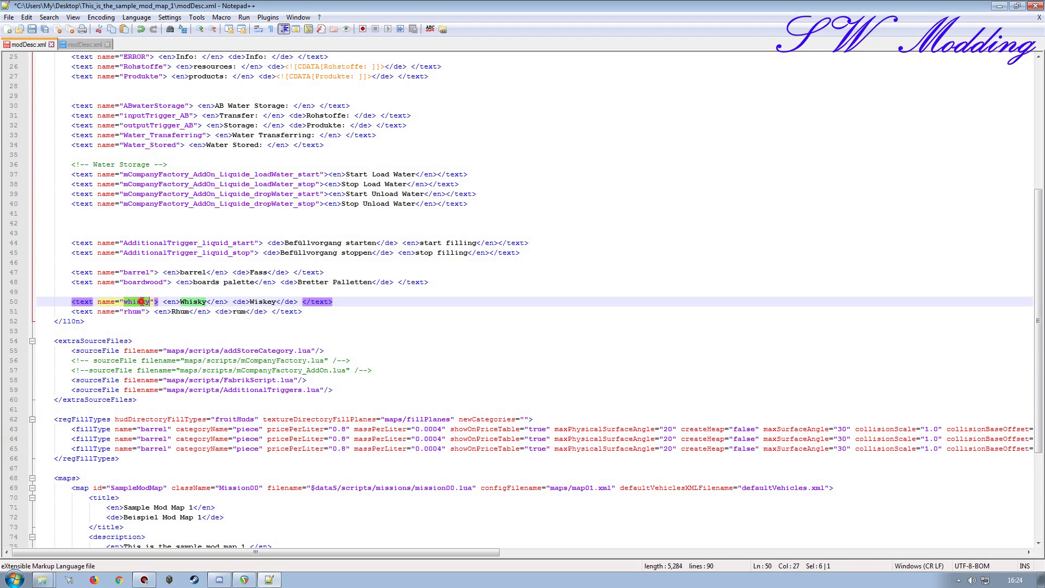
click(151, 440)
double_click(151, 440)
click(150, 440)
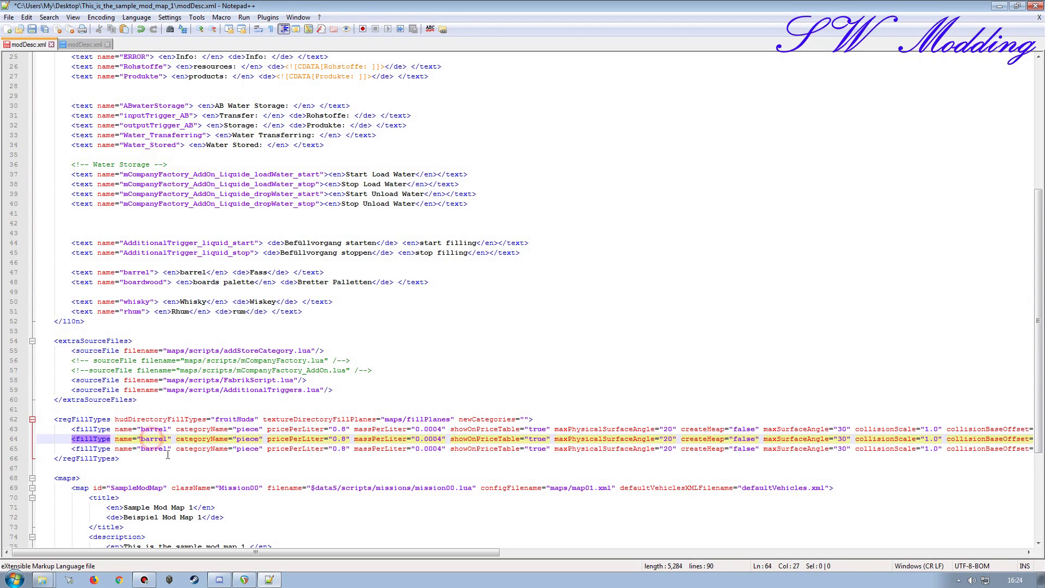
double_click(151, 439)
key(ctrl+v)
- Rename the third fillType entry to rhum, copying the name from its text entry
double_click(133, 311)
key(ctrl+c)
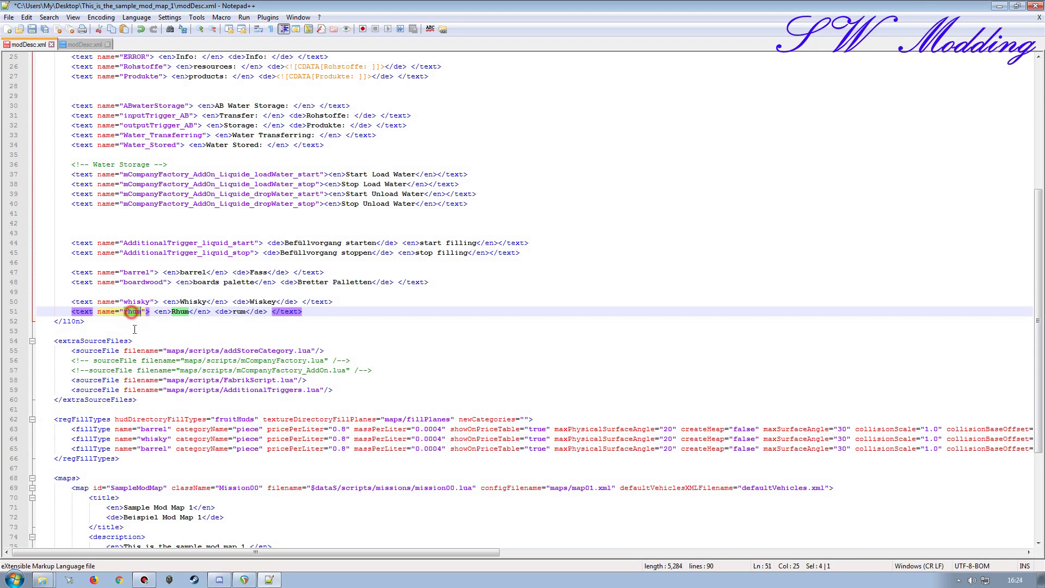
double_click(152, 448)
key(ctrl+v)
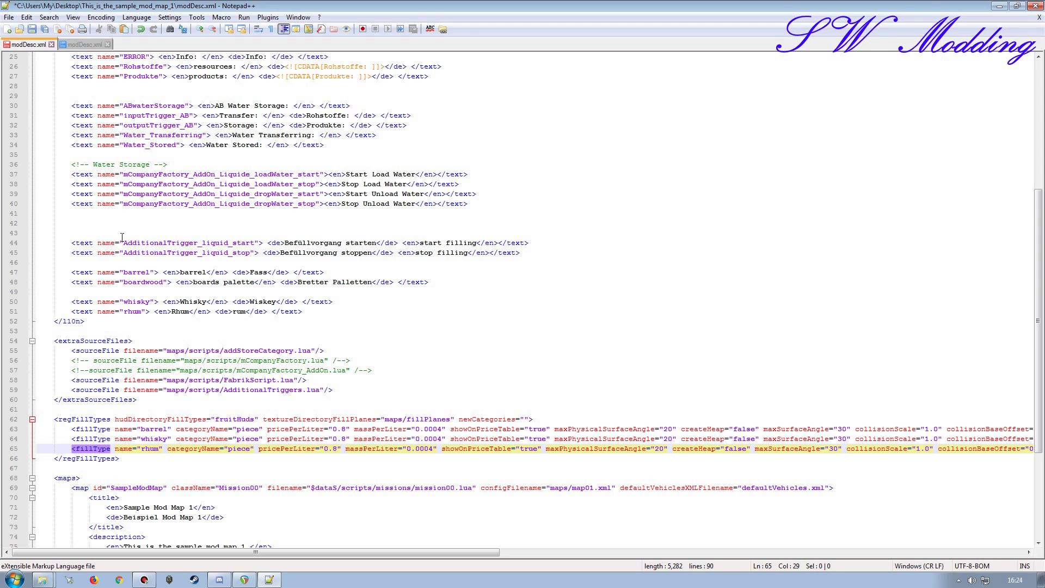
- Remove one blank line below the Water Storage text entries and review the l10n section
click(468, 204)
key(Delete)
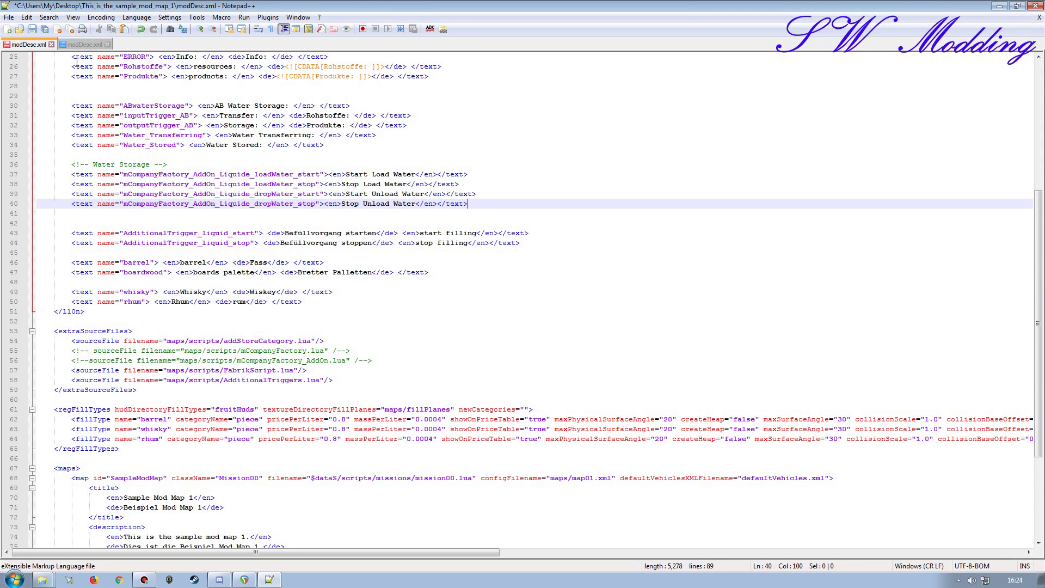
scroll(168, 272, up, 4)
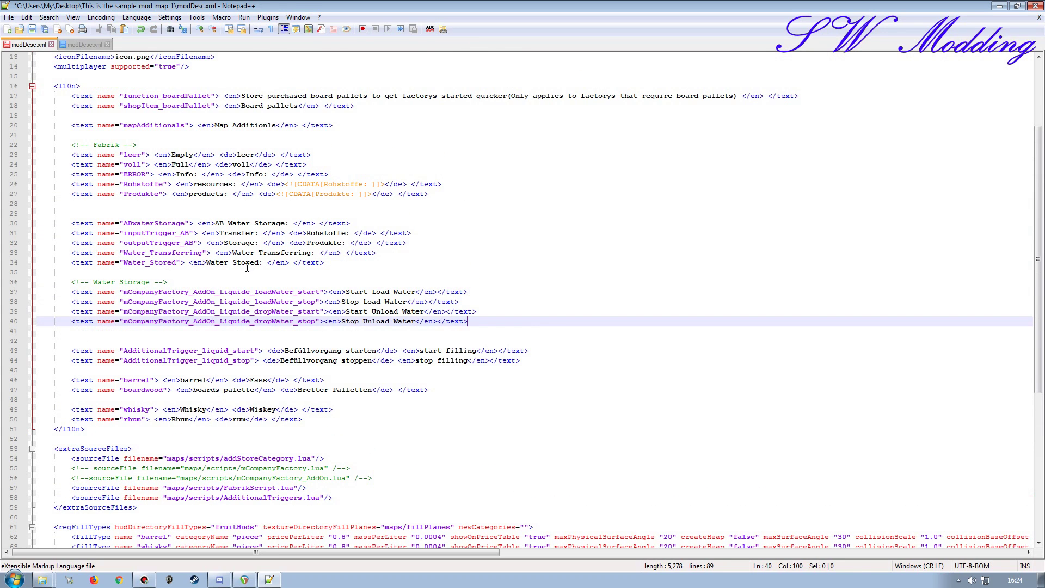
scroll(222, 314, down, 3)
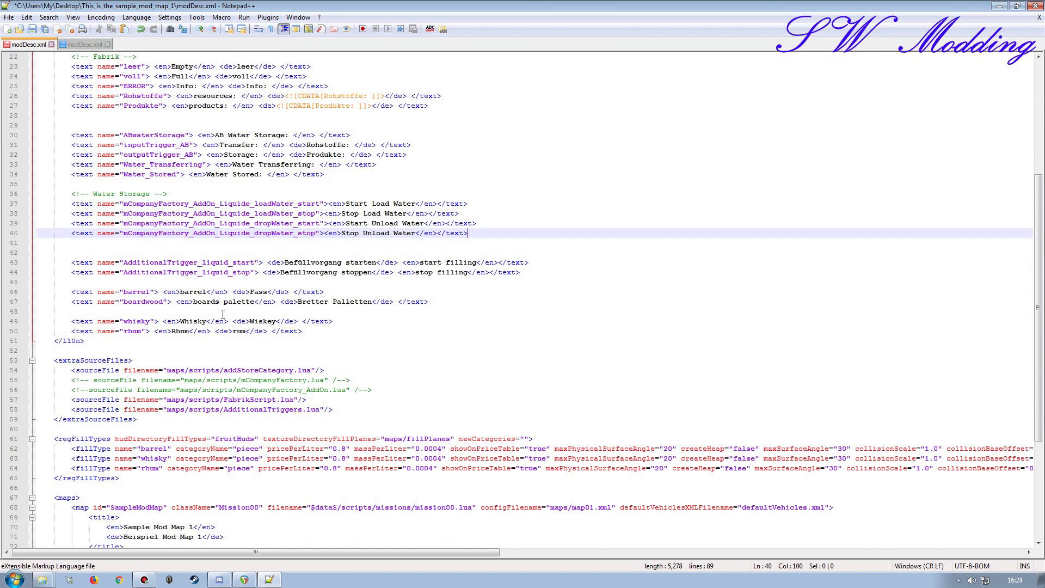
scroll(222, 221, up, 2)
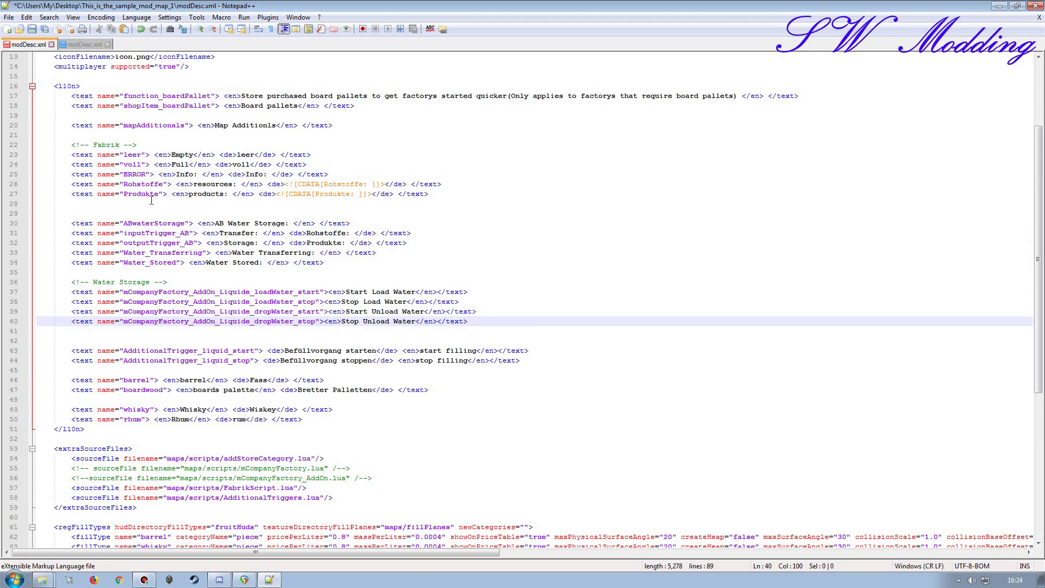
scroll(160, 247, down, 2)
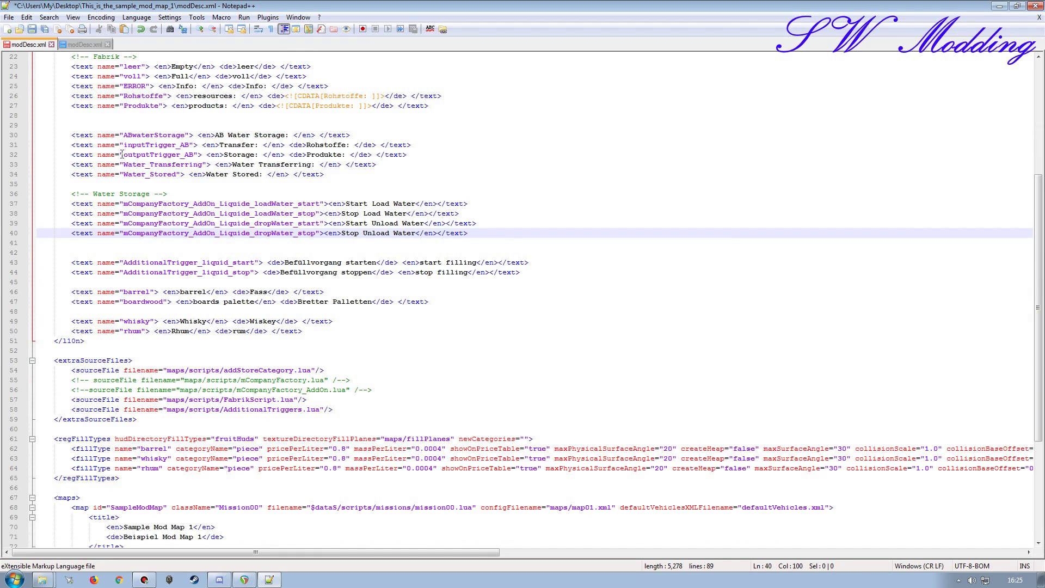
- Check the whisky factory's modDesc.xml against the map's entries and close that file
click(83, 44)
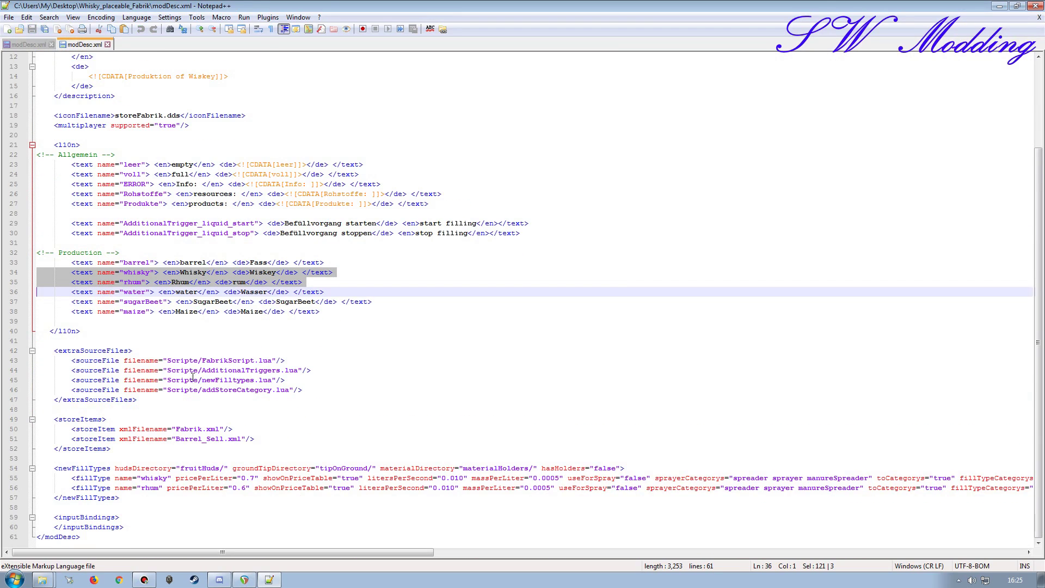
scroll(249, 371, up, 3)
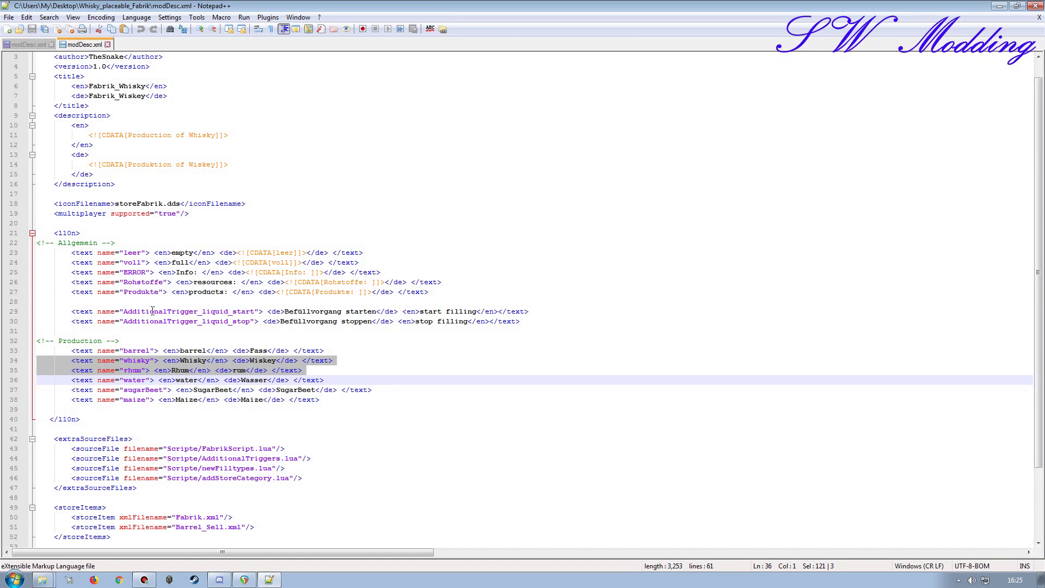
click(107, 44)
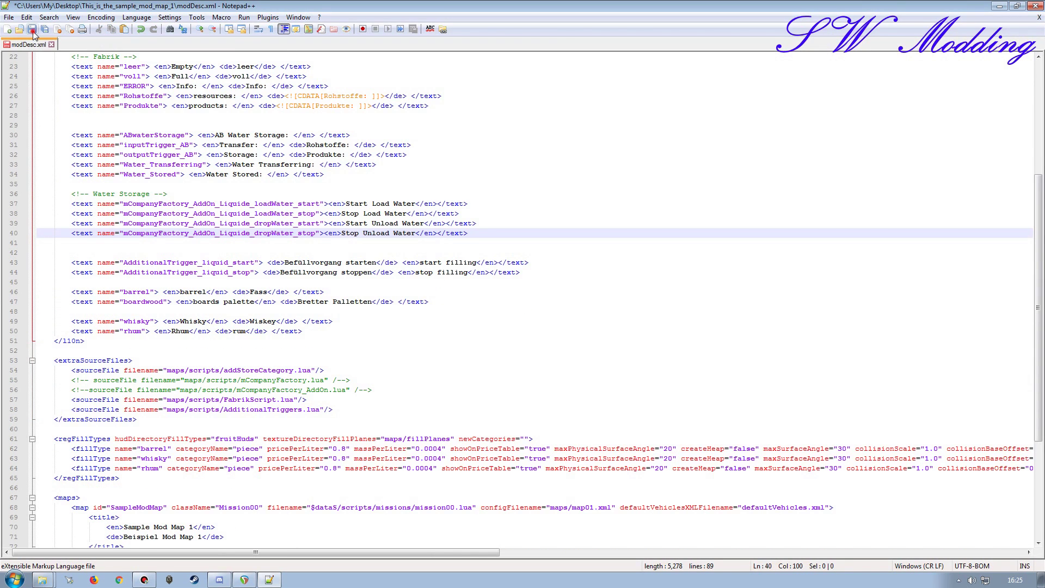
- Save the map's modDesc.xml, then close it and the text editor
scroll(85, 370, down, 3)
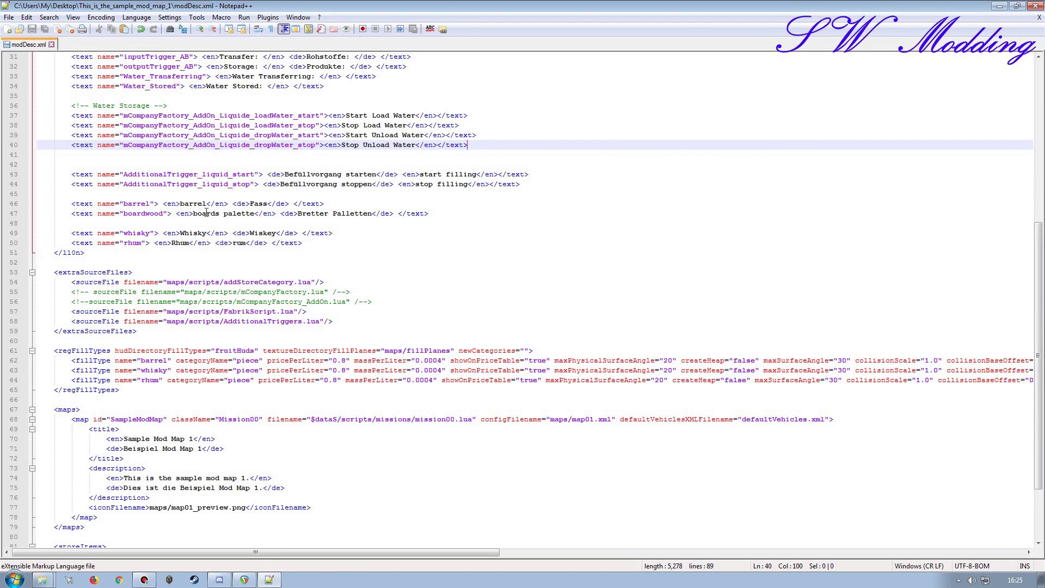
click(1038, 17)
click(1034, 6)
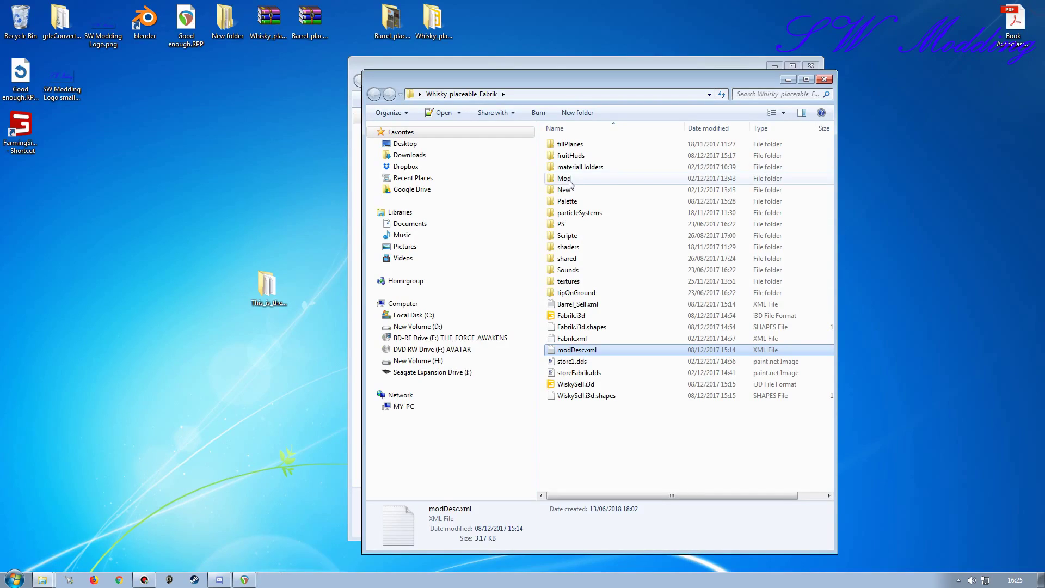
- Close the Whisky_placeable_Fabrik folder window and reposition the This_is_the_sample_mod_map_1 folder window
drag(628, 80, 428, 83)
click(613, 79)
mouse_move(601, 72)
mouse_down()
mouse_move(503, 80)
mouse_move(619, 79)
mouse_up()
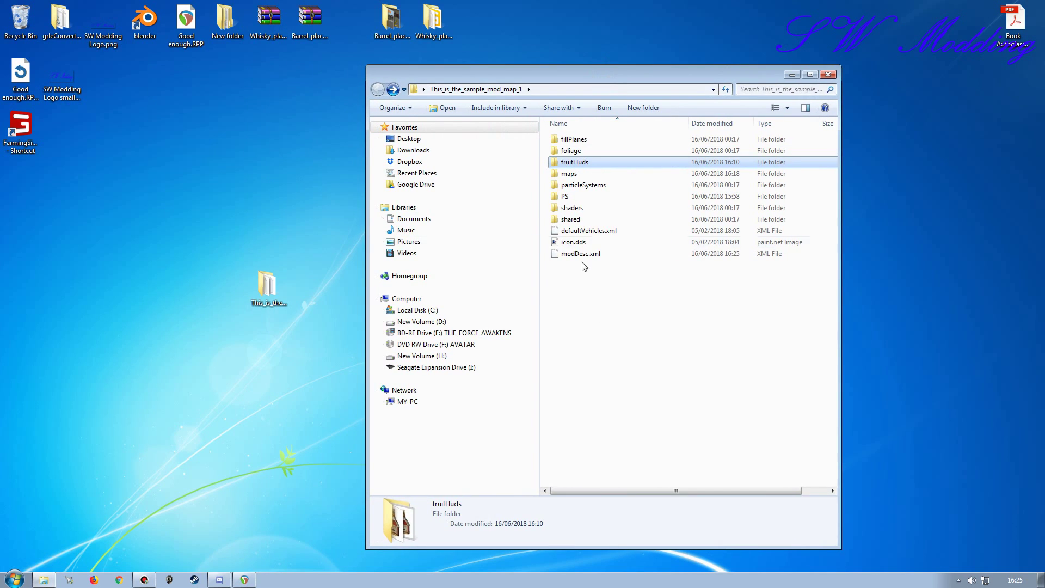
- Check the HUD image names in fruitHuds against the naming examples in maps/scripts/regFillTypes.lua, including the small-HUD suffix, and close the script
double_click(578, 162)
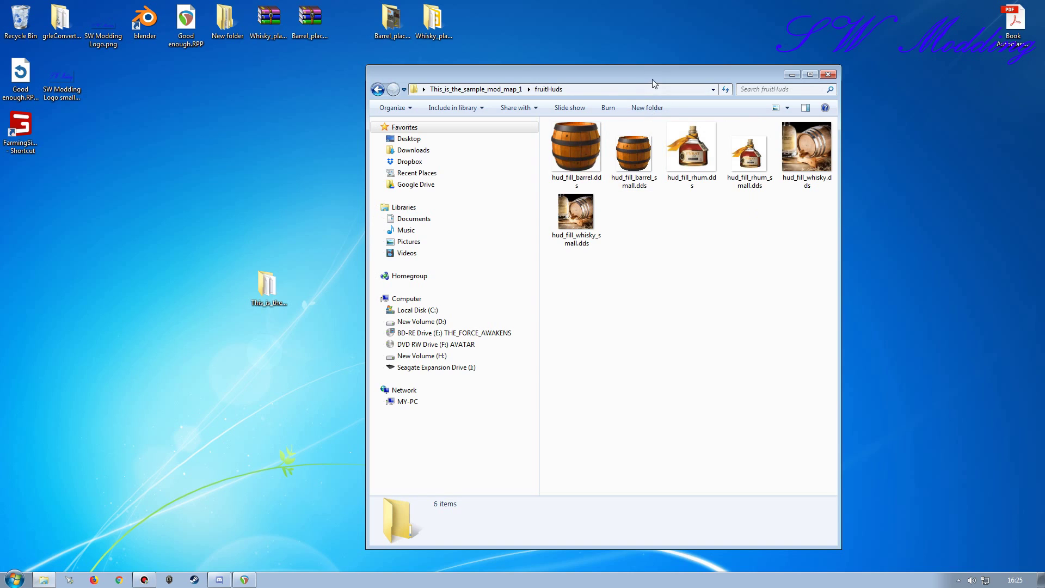
drag(651, 80, 444, 79)
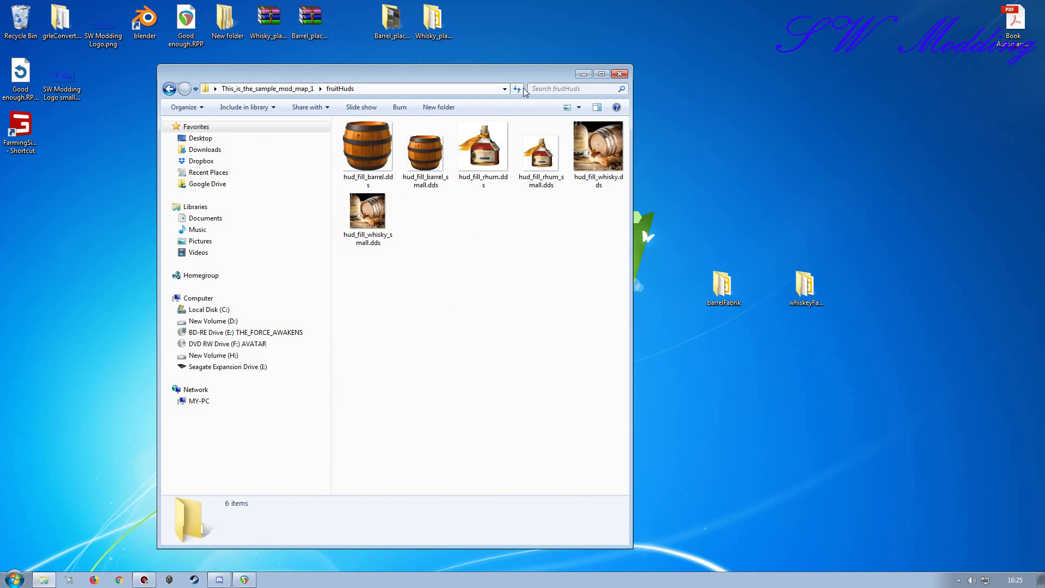
click(278, 93)
double_click(361, 172)
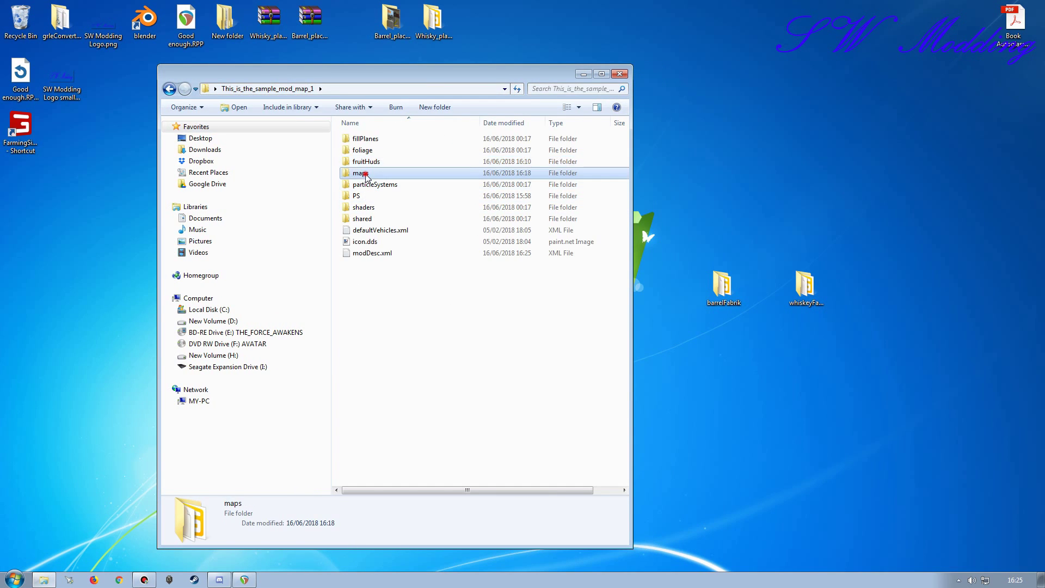
double_click(369, 173)
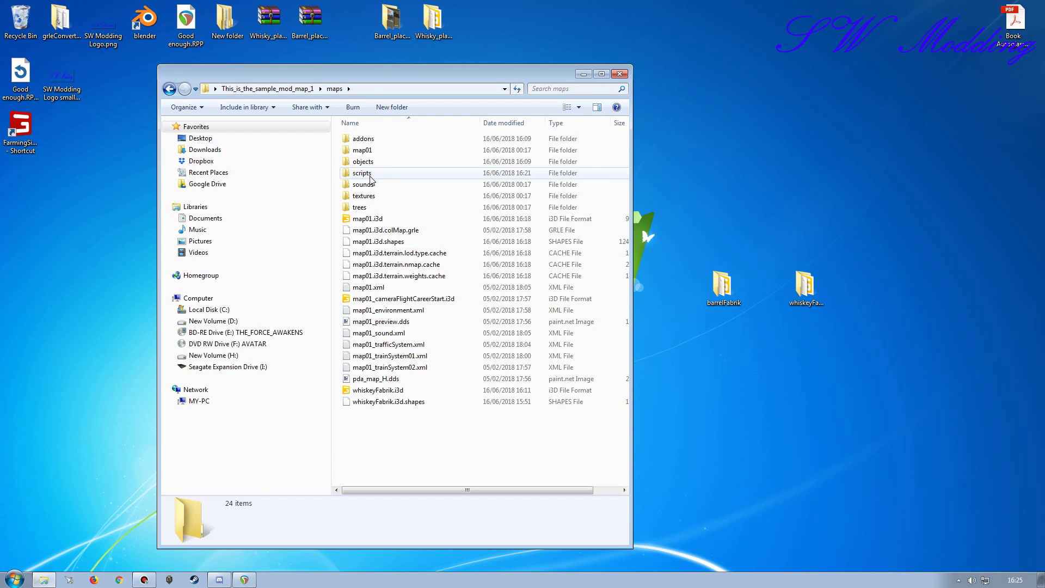
double_click(375, 208)
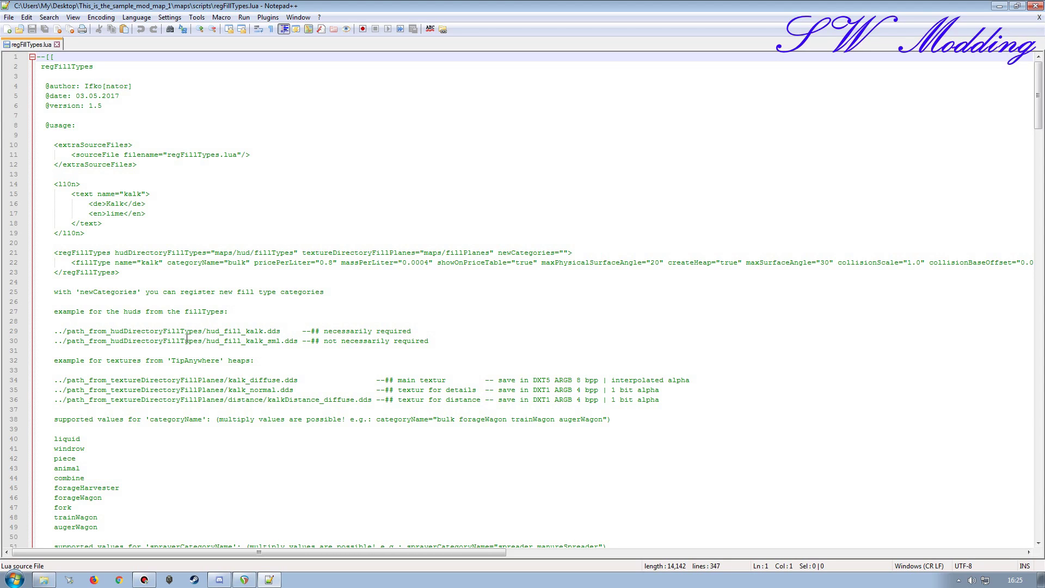
drag(280, 343, 269, 343)
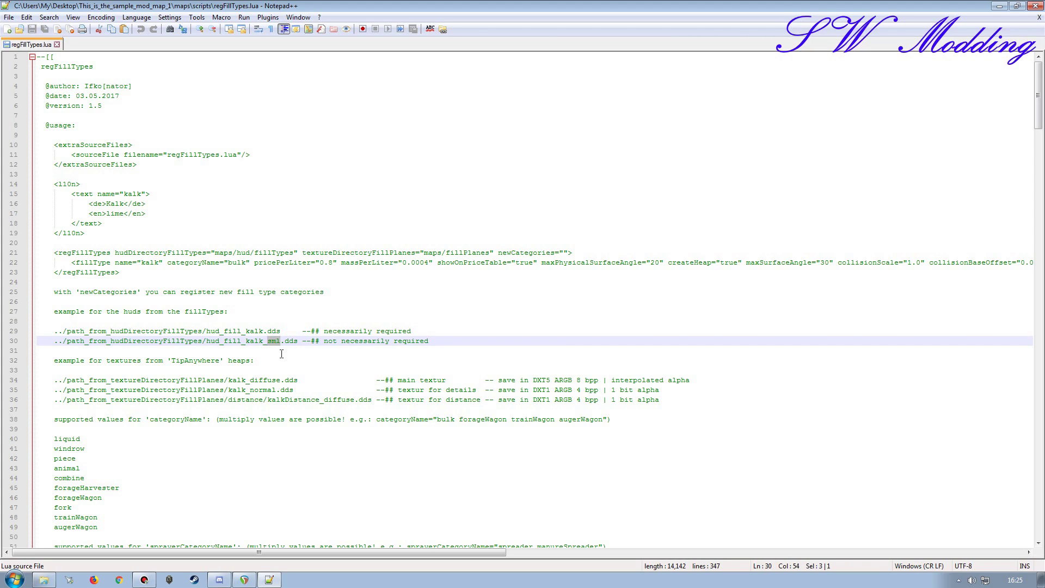
click(298, 342)
click(1038, 17)
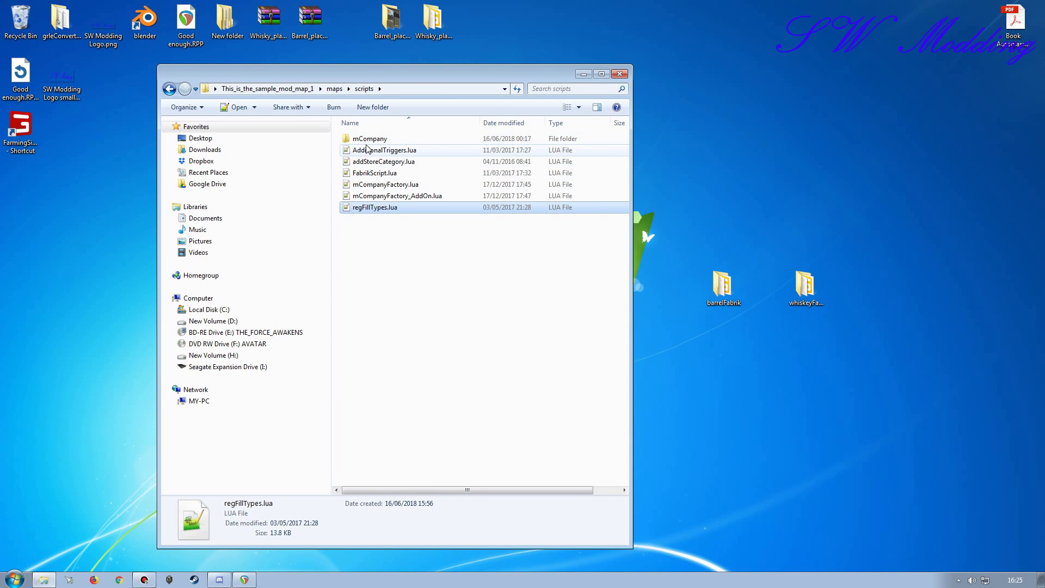
- Rename the small barrel HUD image in the map's fruitHuds folder to hud_fill_barrel_sml.dds
click(334, 89)
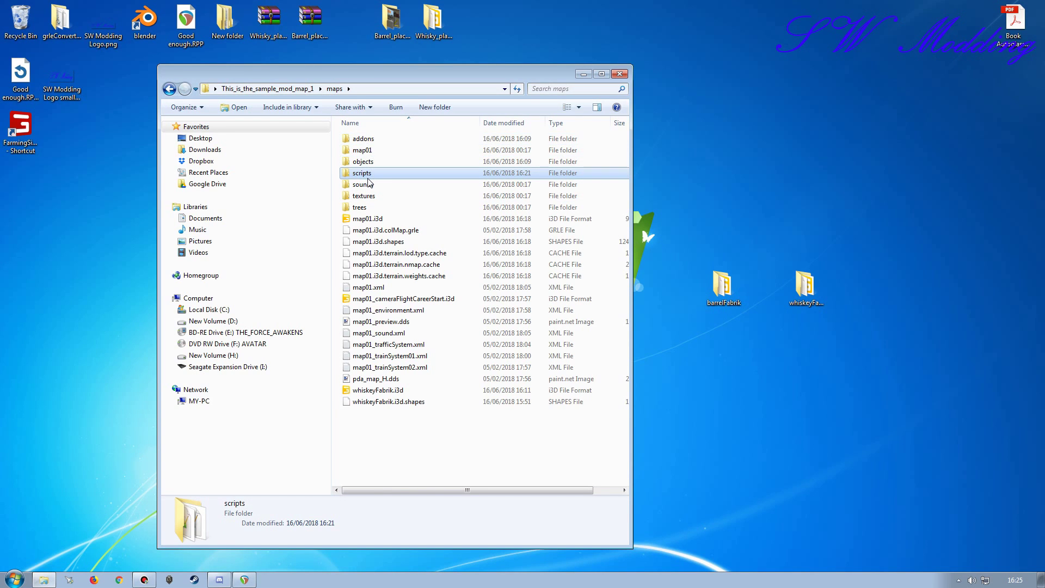
key(alt+Left)
click(294, 92)
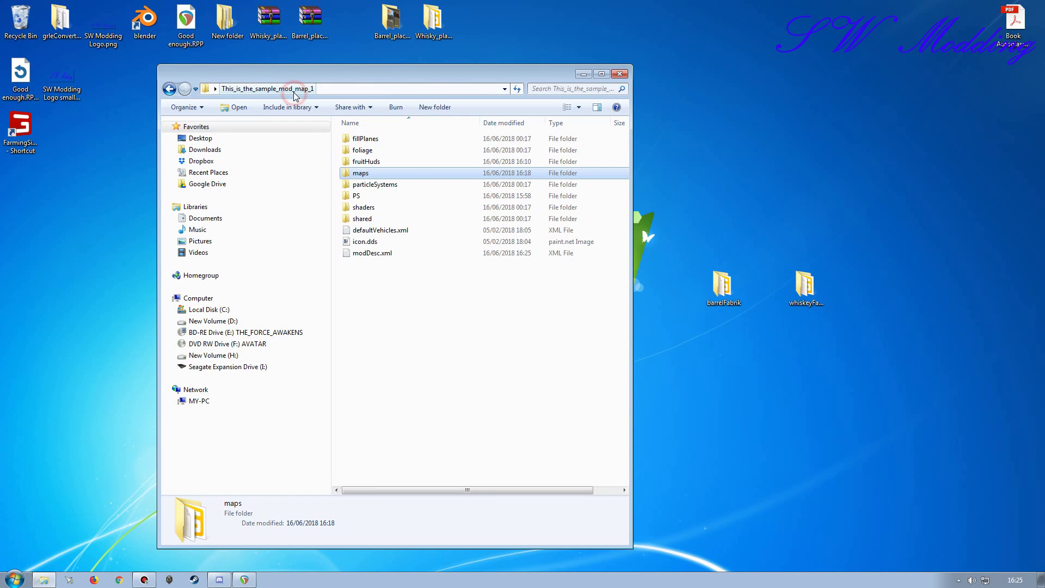
double_click(366, 161)
click(424, 185)
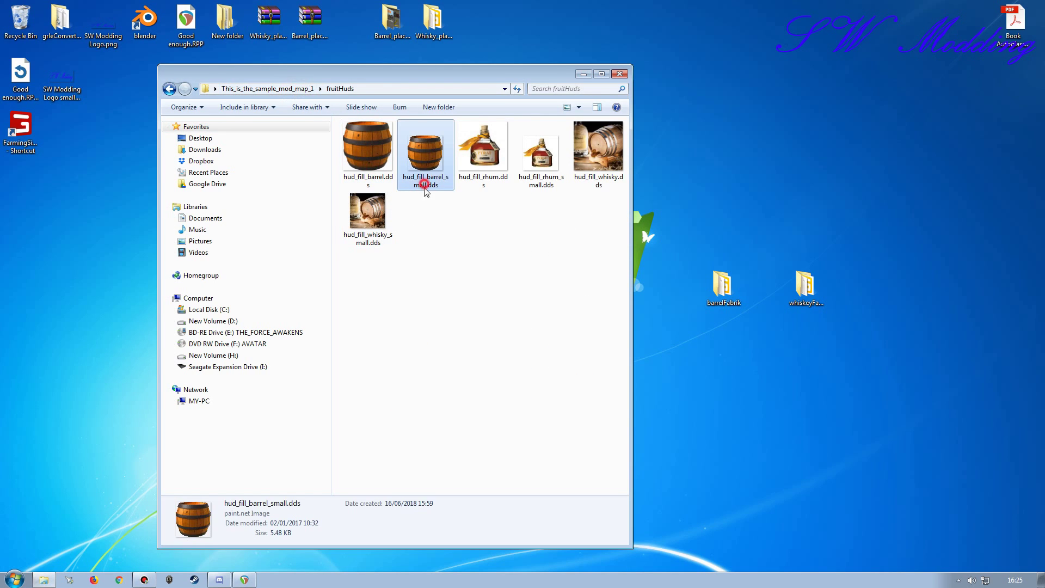
click(421, 185)
click(422, 186)
key(BackSpace)
key(BackSpace)
key(BackSpace)
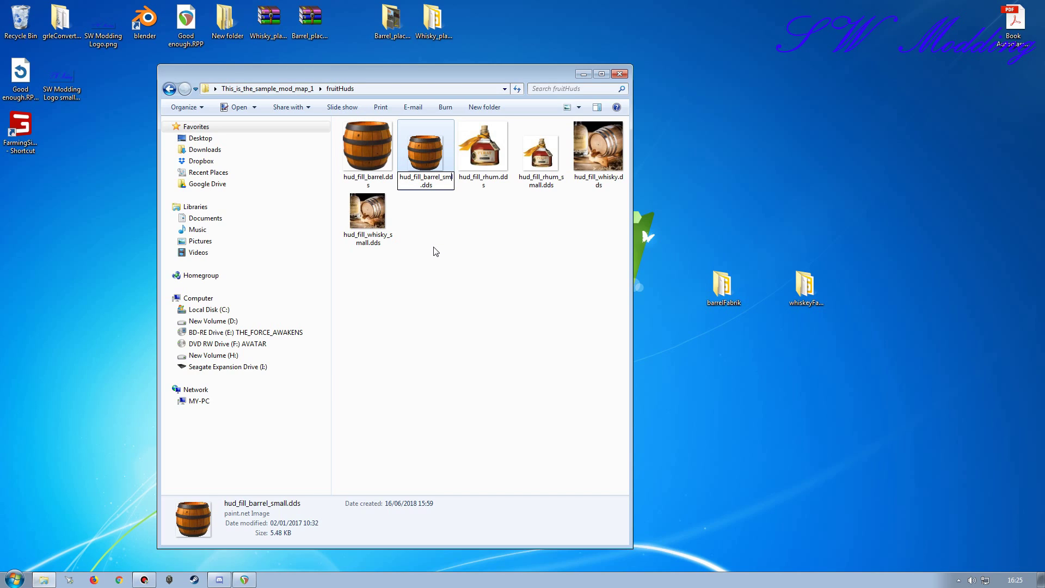
key(Return)
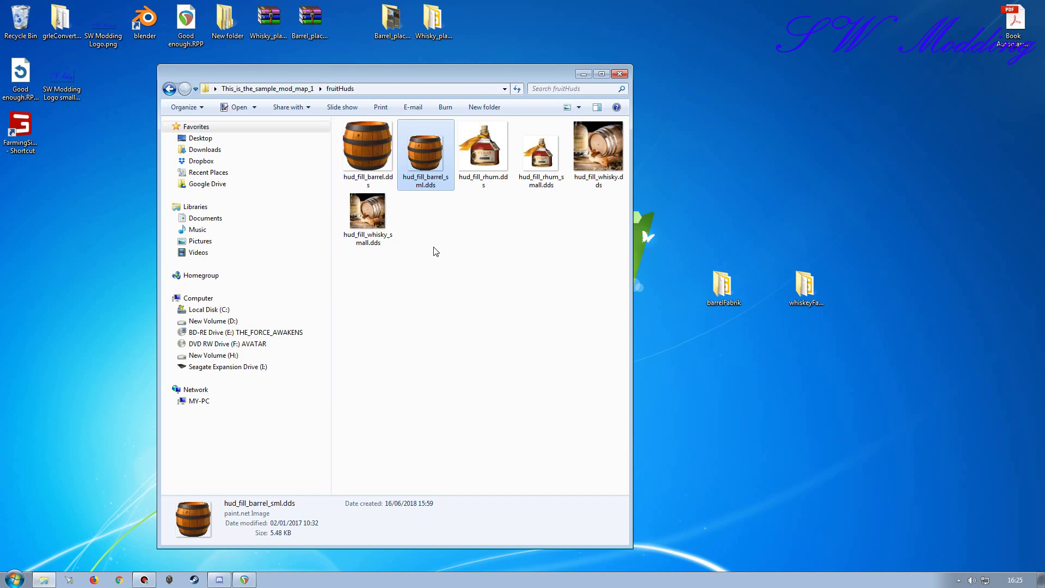
- Rename the small rhum HUD image in fruitHuds to hud_fill_rhum_sml.dds
click(562, 190)
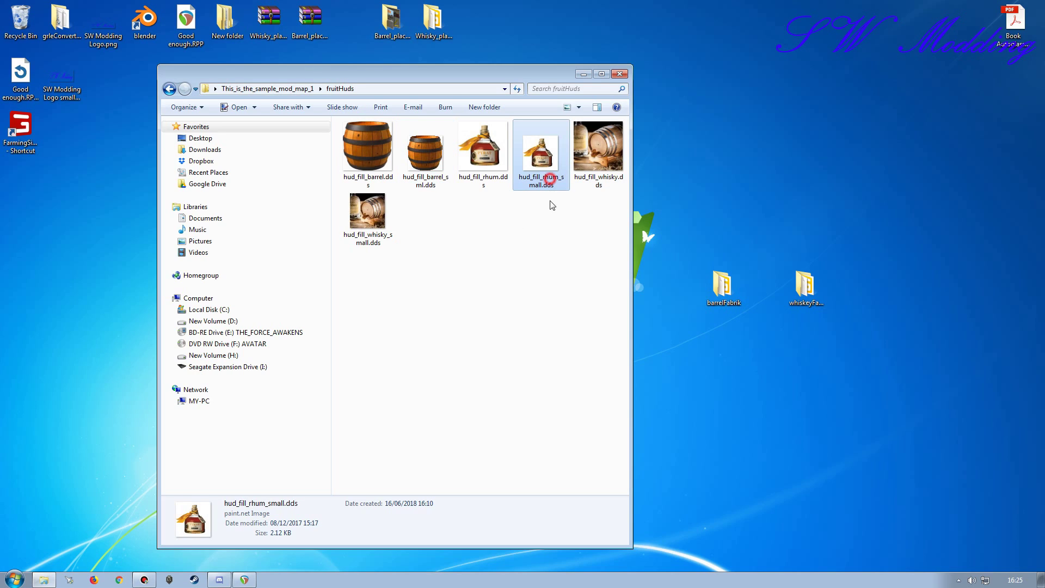
click(536, 182)
click(537, 185)
key(BackSpace)
key(BackSpace)
key(Return)
- Rename the small whisky HUD image in fruitHuds to hud_fill_whisky_sml.dds
click(361, 239)
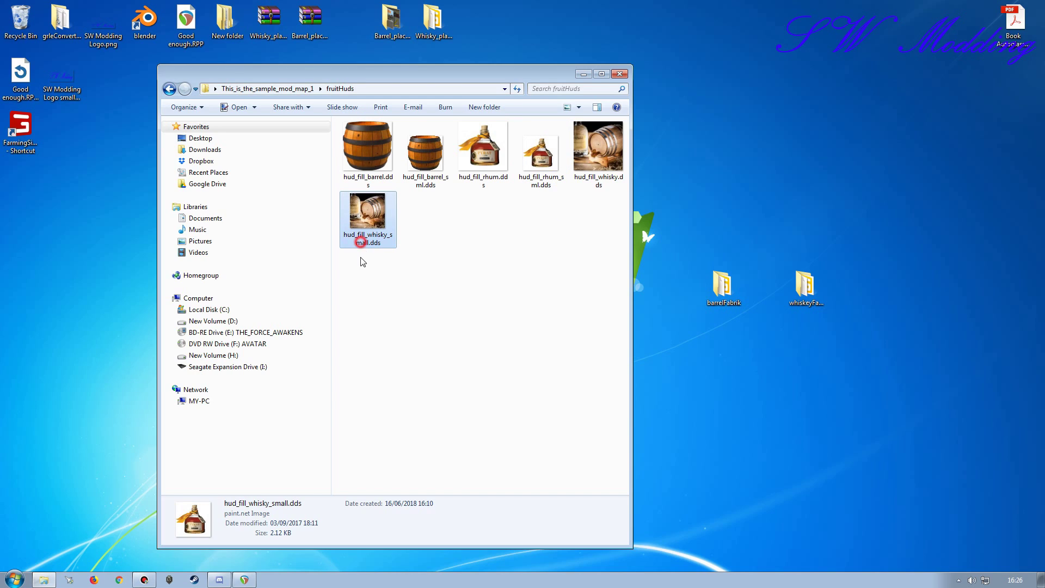
click(359, 239)
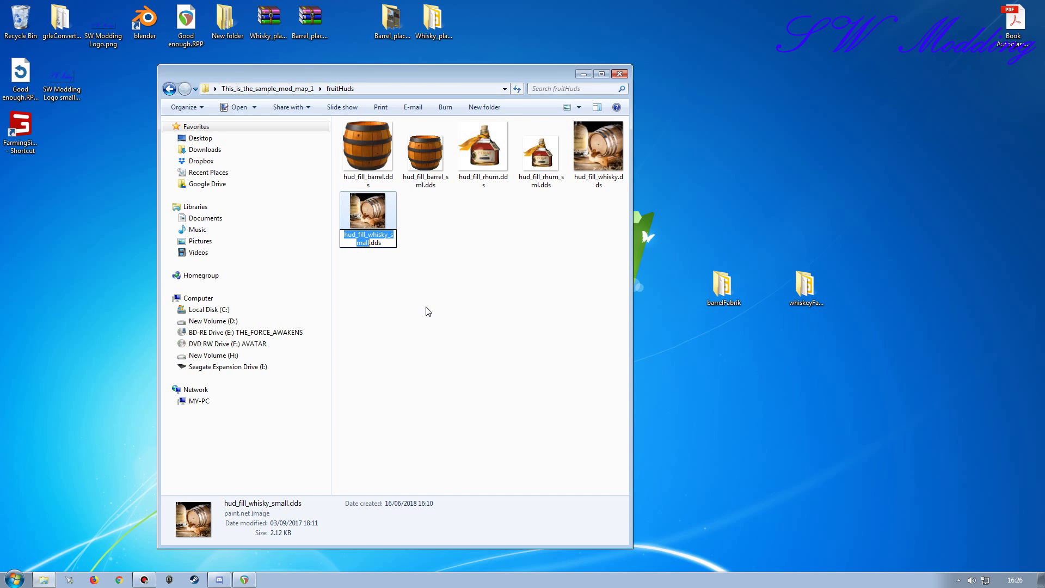
click(362, 244)
key(Delete)
key(Return)
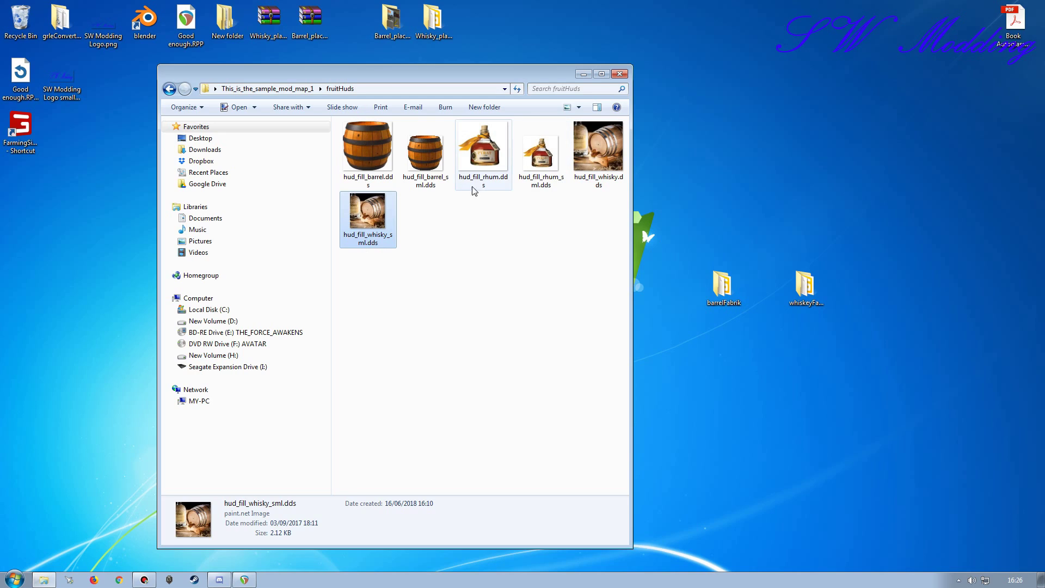
- Review the factory and pallet folders inside the map's maps/addons and maps/objects folders
click(267, 89)
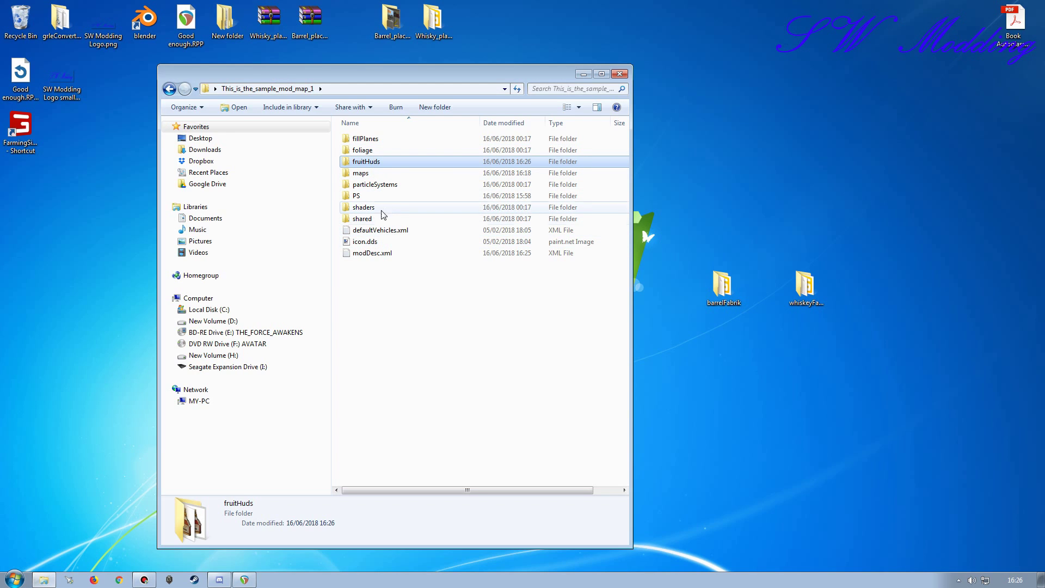
double_click(360, 173)
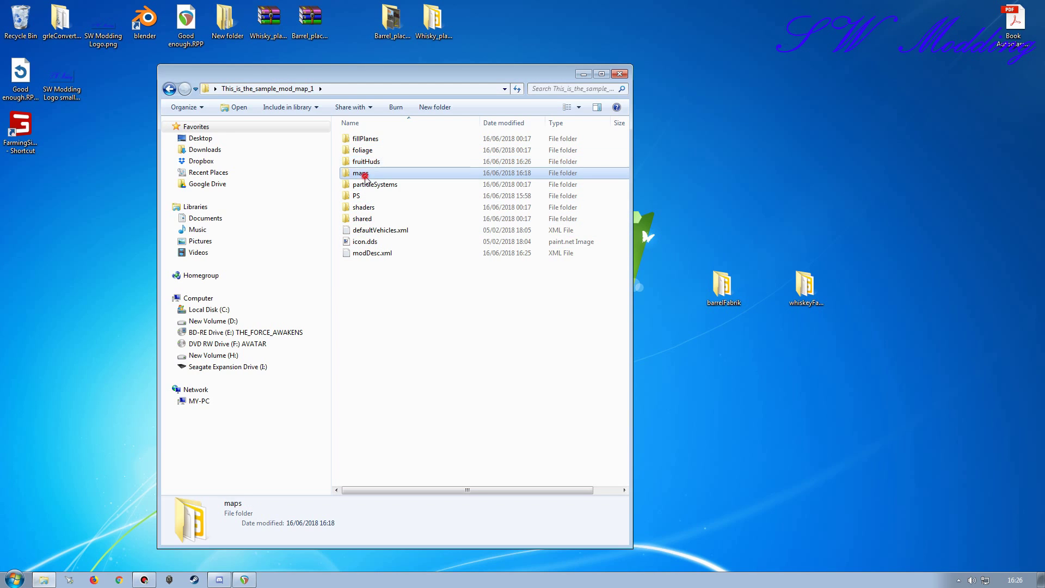
click(363, 139)
click(363, 139)
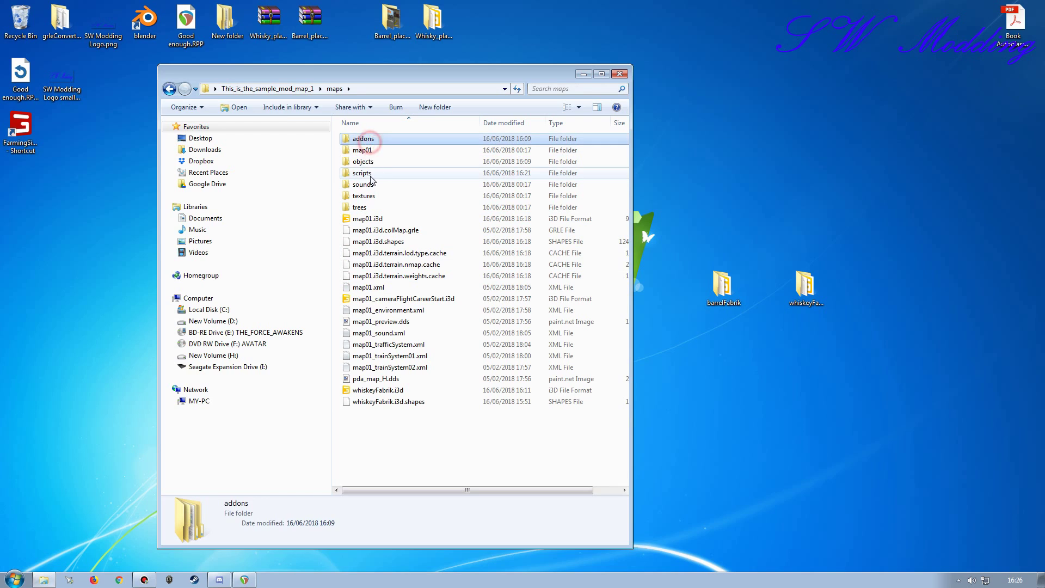
key(Return)
key(Return)
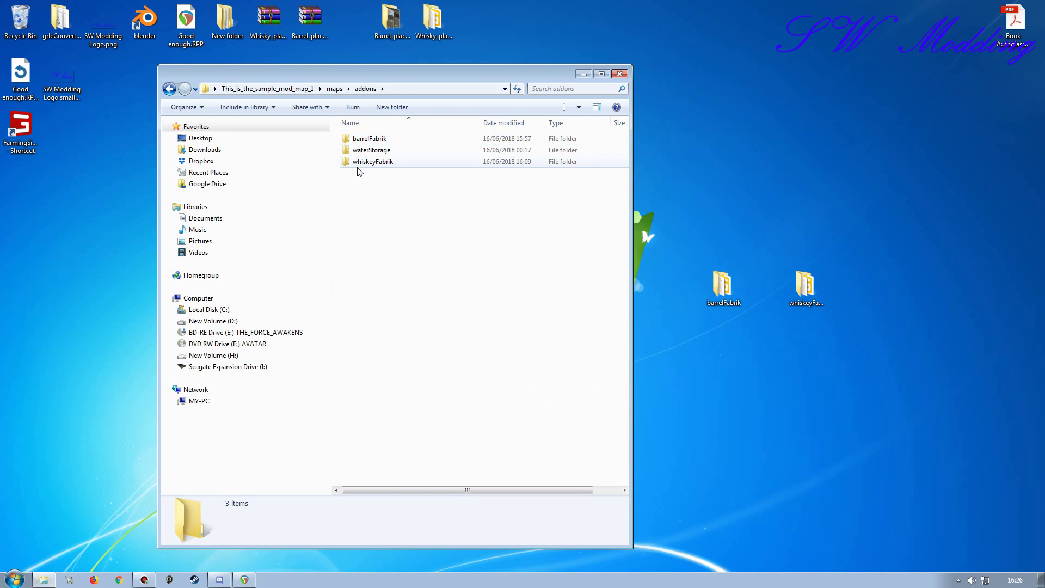
key(BackSpace)
double_click(375, 161)
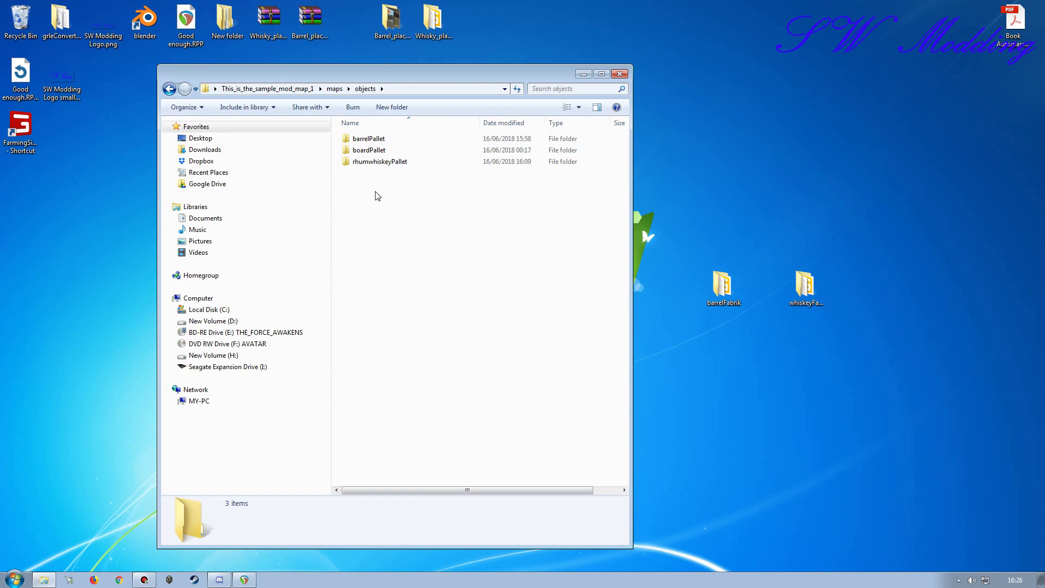
key(BackSpace)
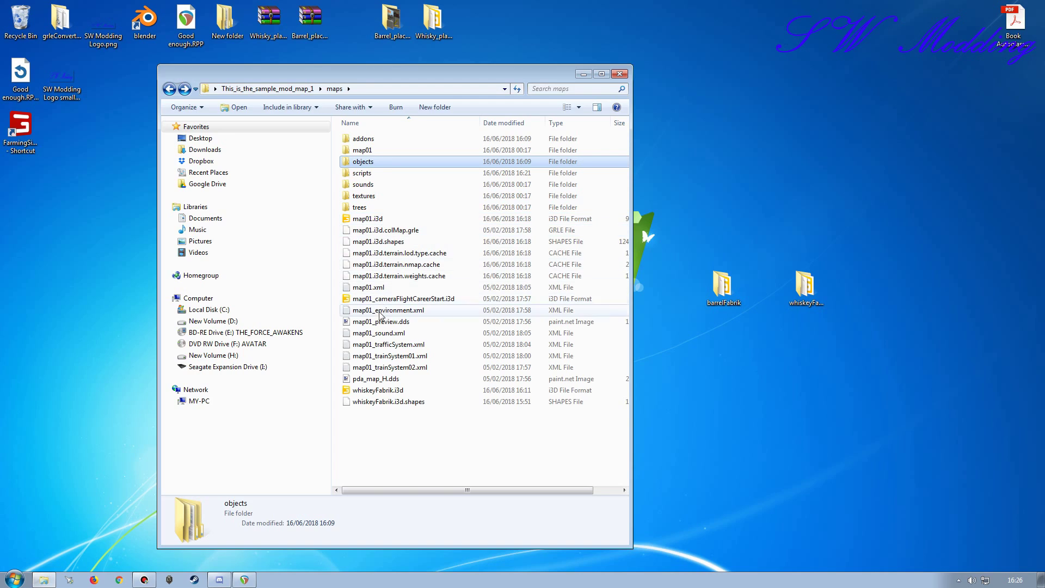
- Open map01.i3d in GIANTS Editor 7.1.0, inspect WhiskyFabrik in the addons group, and close the editor
click(377, 390)
double_click(368, 218)
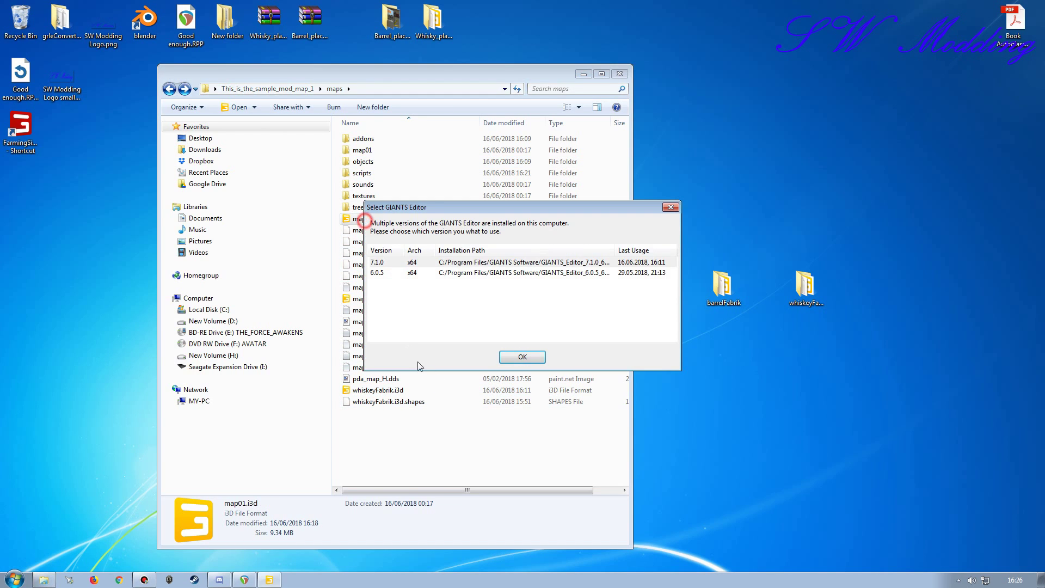
click(523, 359)
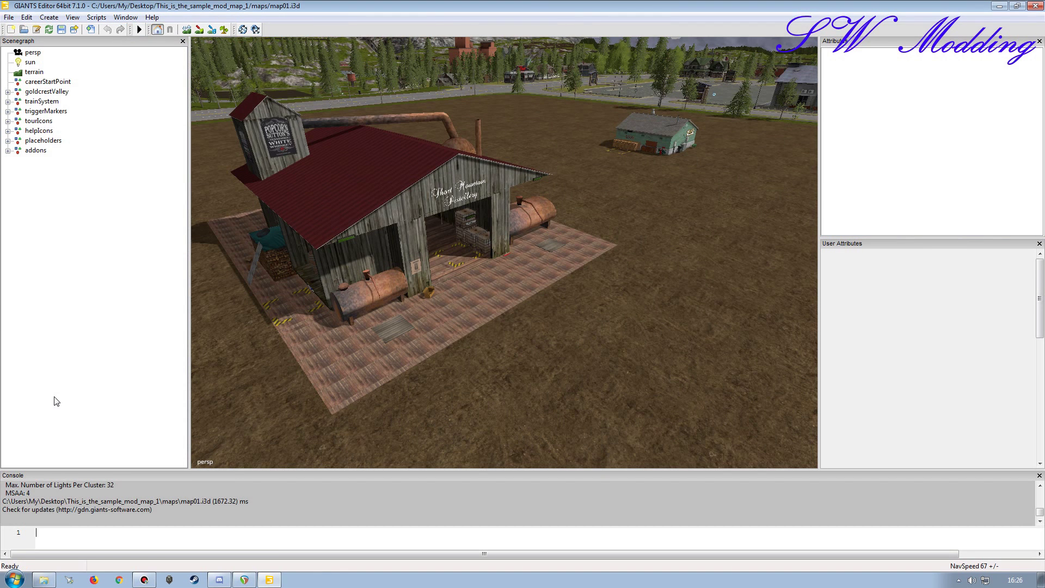
click(8, 150)
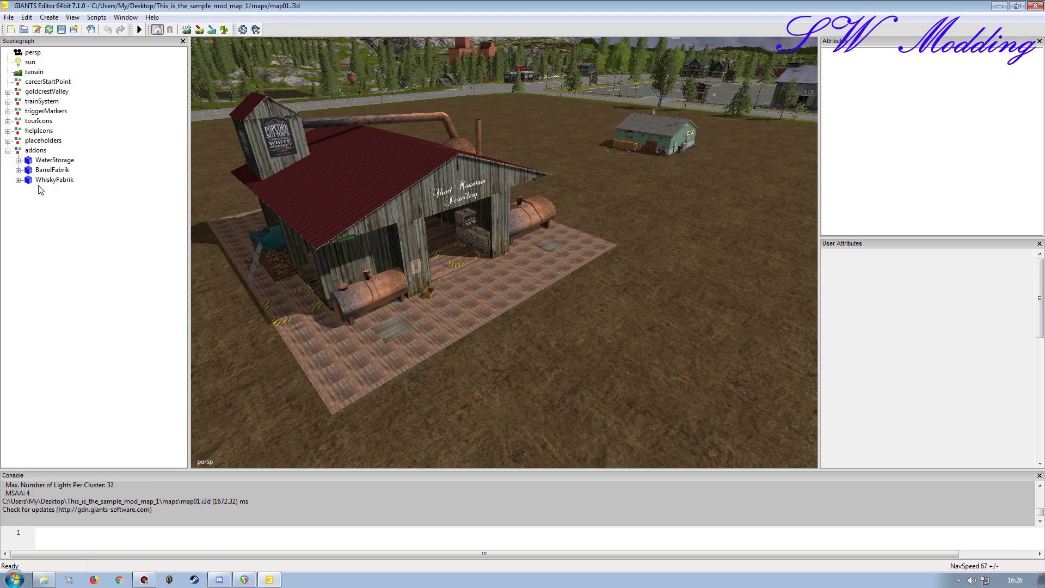
click(18, 179)
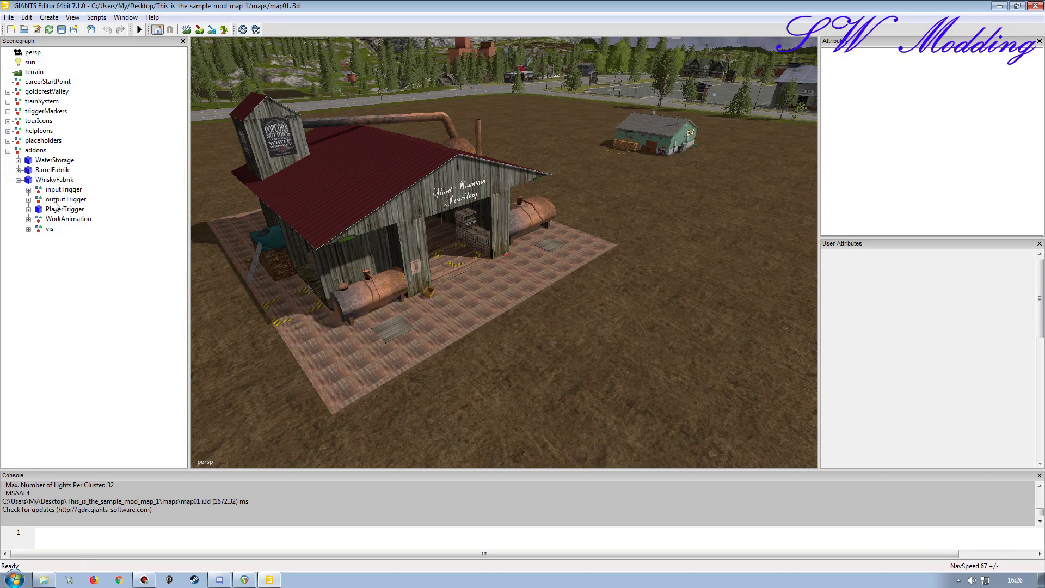
click(18, 179)
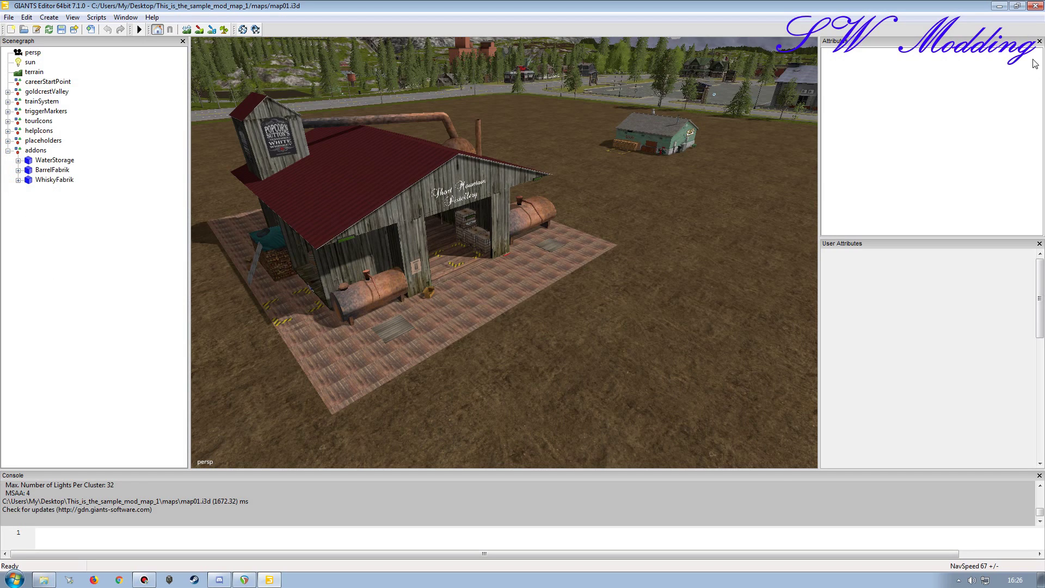
click(1035, 5)
- Delete whiskeyFabrik.i3d and whiskeyFabrik.i3d.shapes from the map's maps folder
click(379, 391)
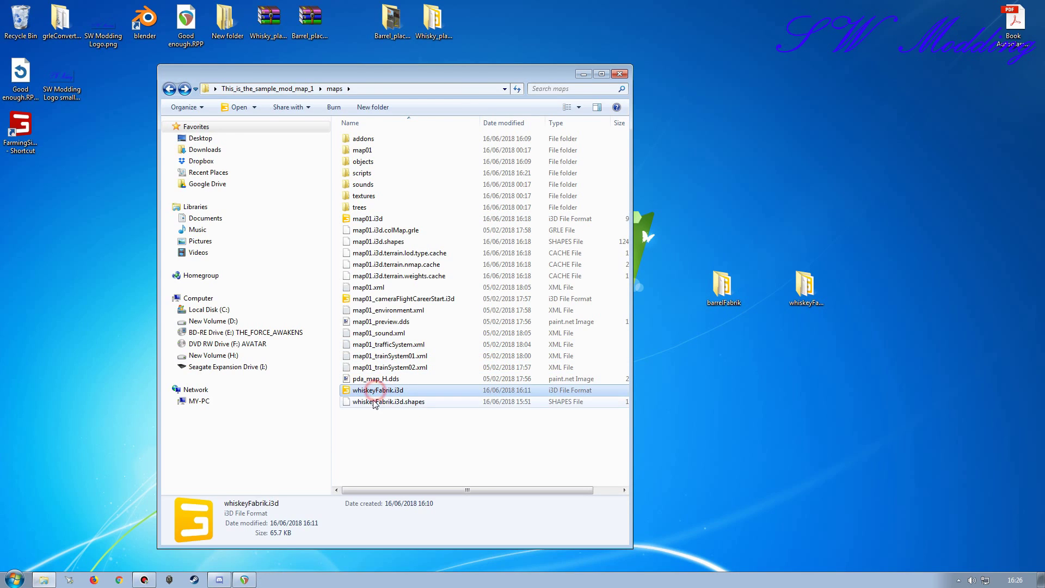
shift+click(378, 402)
key(Delete)
click(565, 299)
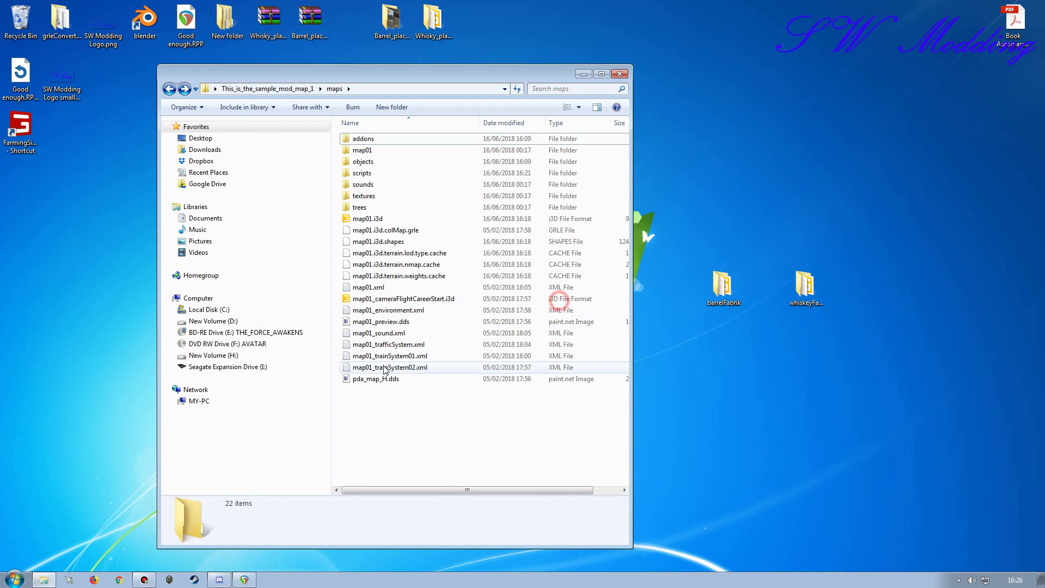
- Close the sample map's folder window and move the barrel and whiskey factory folders beside the placeable folders on the desktop
mouse_move(370, 74)
mouse_down()
mouse_move(785, 264)
mouse_move(527, 108)
mouse_move(410, 71)
mouse_move(383, 82)
mouse_up()
click(302, 96)
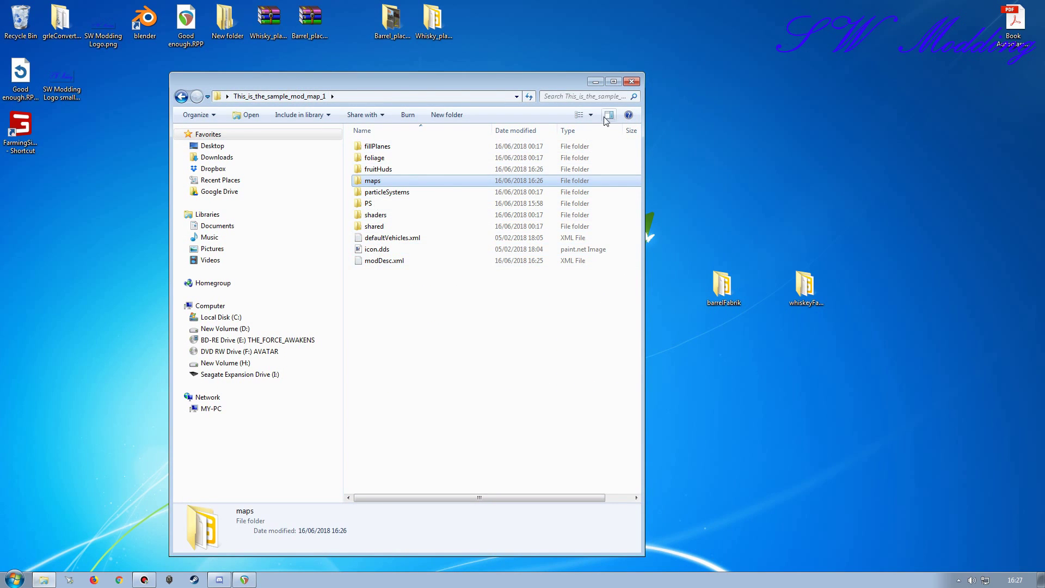
click(631, 81)
drag(893, 344, 486, 42)
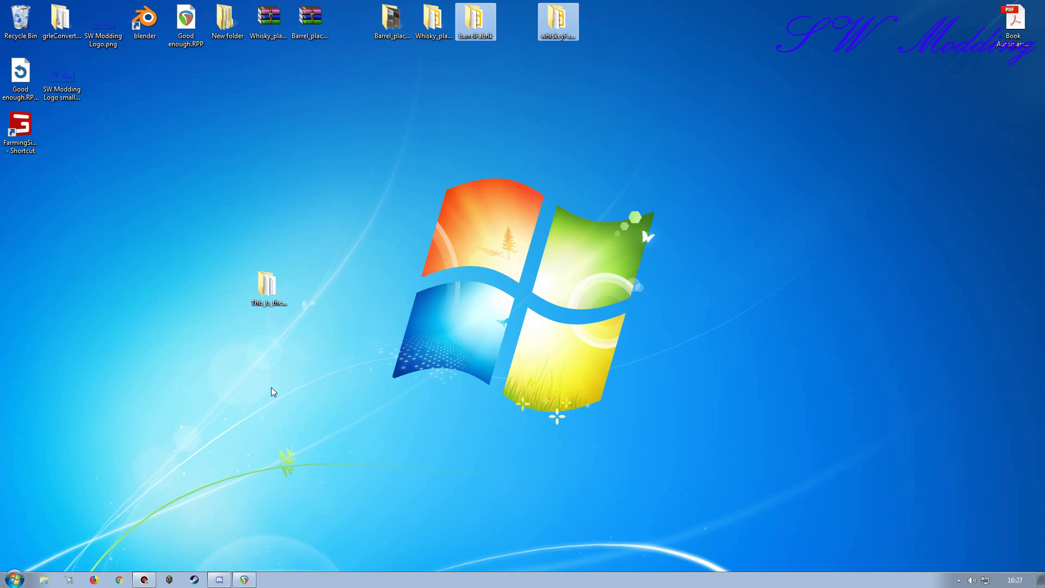
- Open map01.i3d from the sample map's maps folder in GIANTS Editor 7.1.0 and get a close view of the distillery entrance
double_click(266, 287)
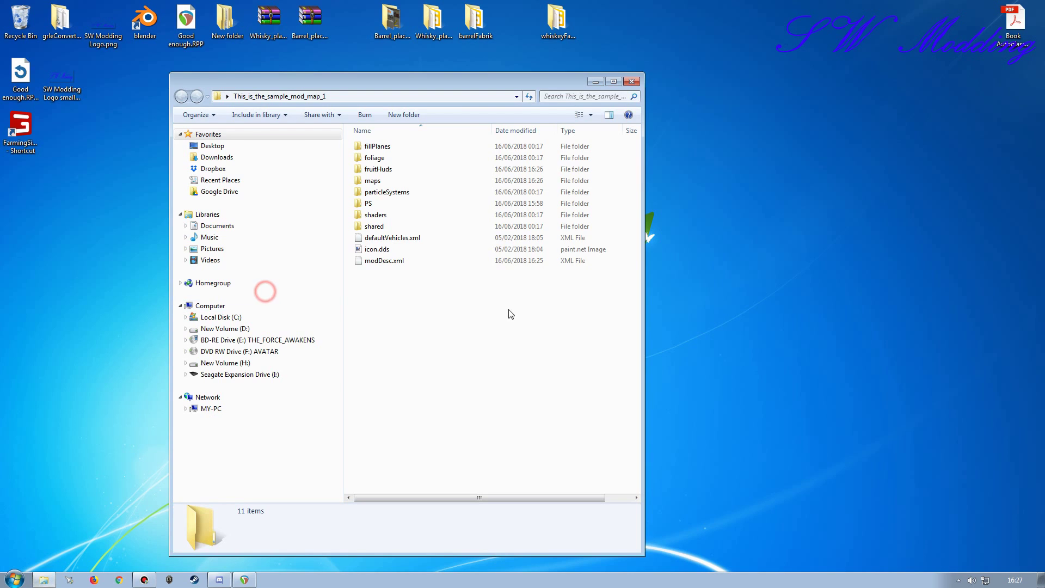
double_click(375, 181)
click(379, 228)
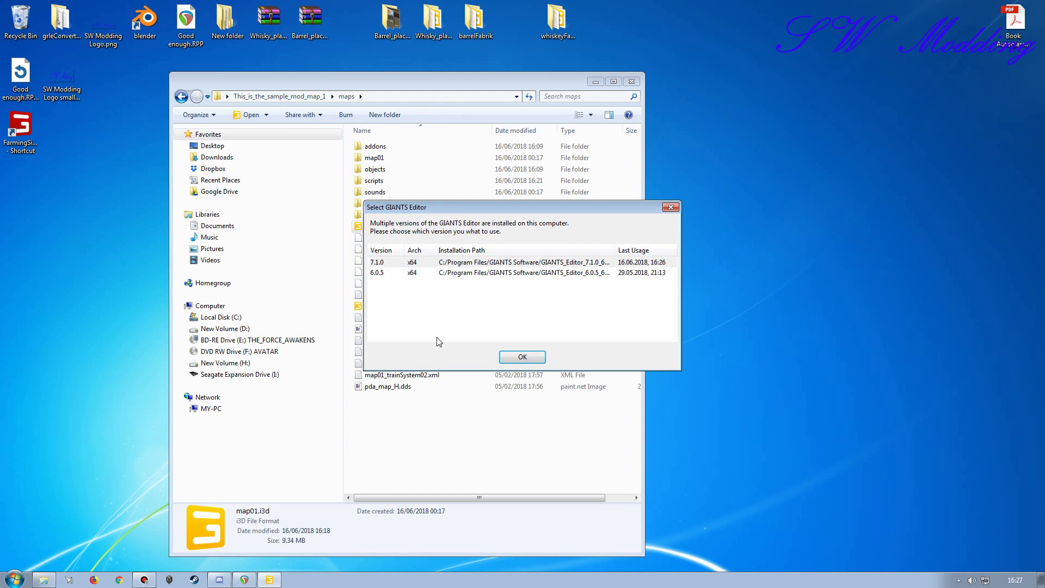
click(521, 355)
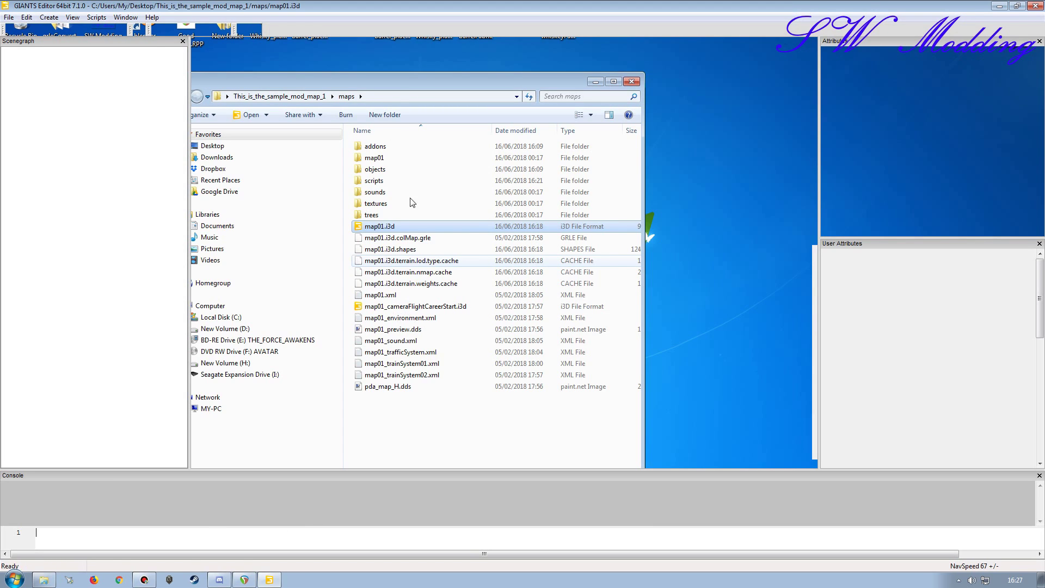
alt+drag(474, 300, 382, 304)
scroll(467, 291, up, 3)
alt+drag(431, 310, 500, 295)
alt+right_drag(500, 295, 449, 304)
alt+drag(449, 304, 490, 325)
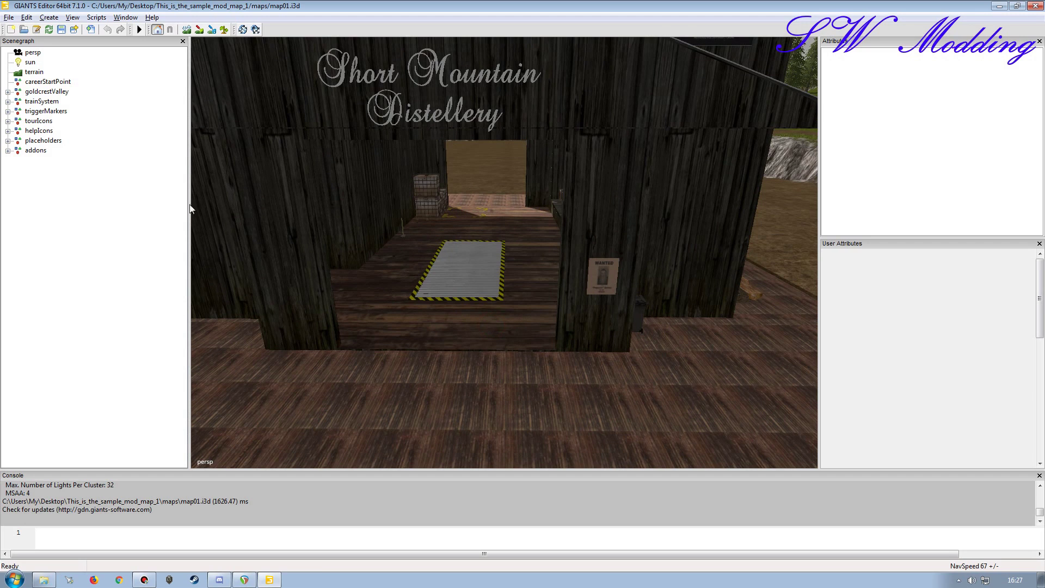
- Review the fill types and attributes of Rohstoff1 to Rohstoff4 among WhiskyFabrik's input triggers
click(8, 151)
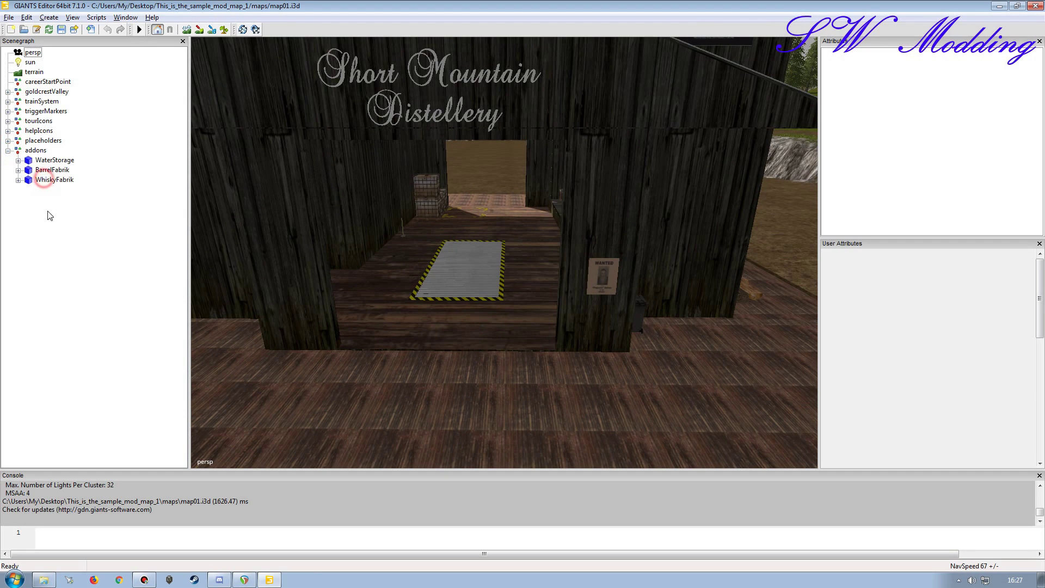
click(53, 180)
click(18, 179)
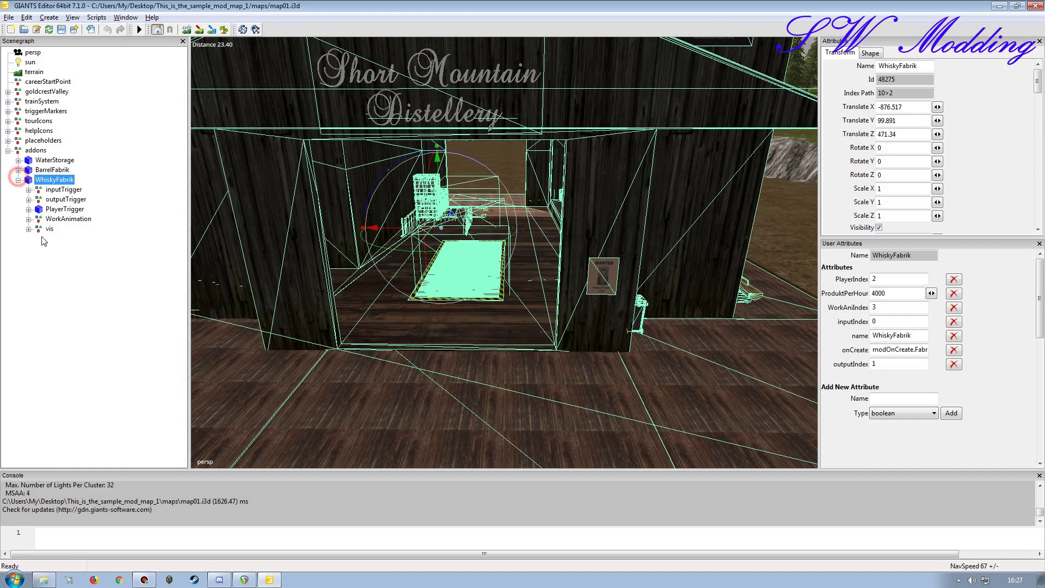
click(28, 189)
click(74, 199)
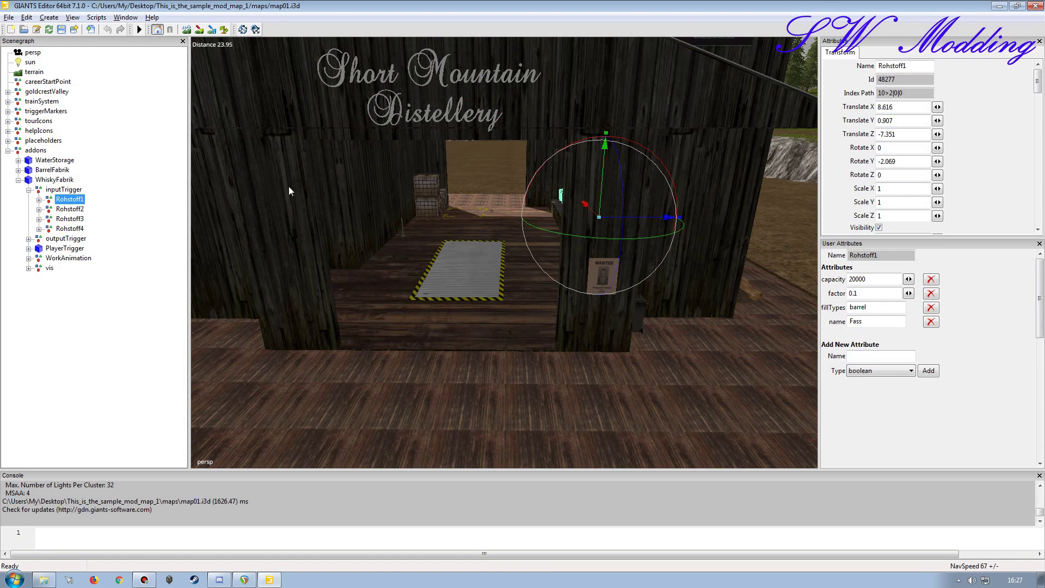
click(79, 212)
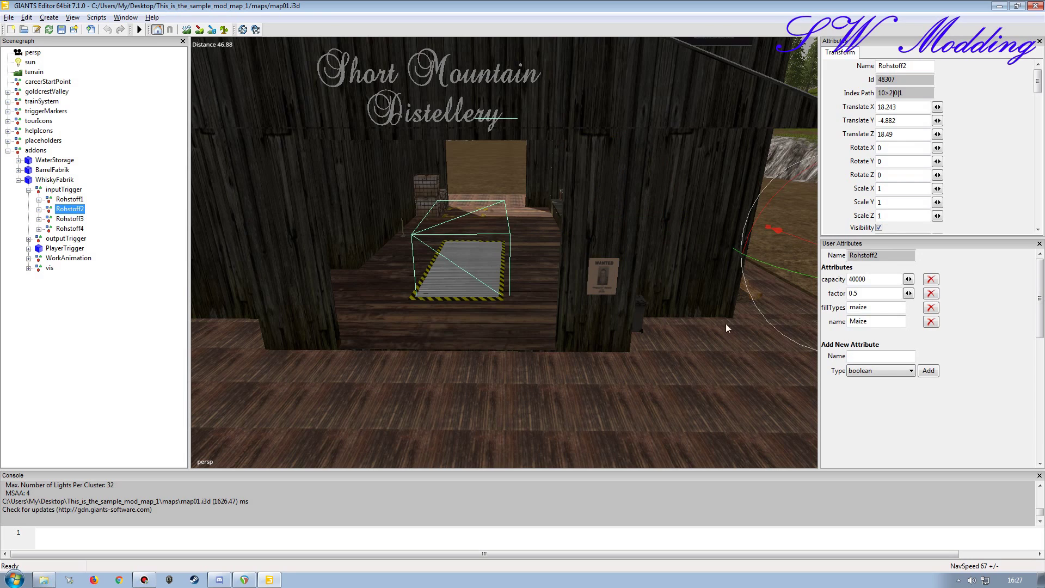
click(70, 218)
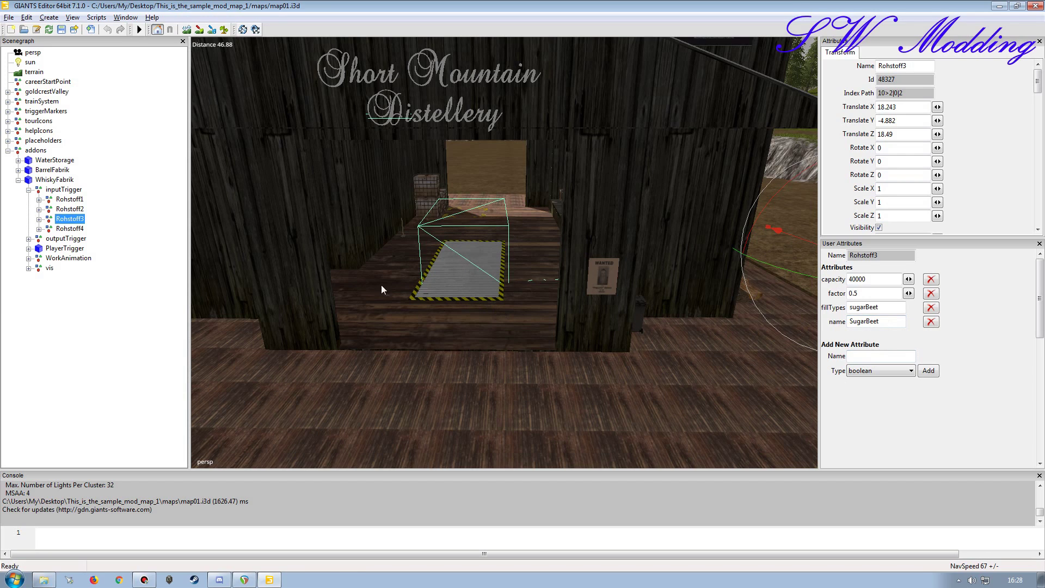
click(70, 229)
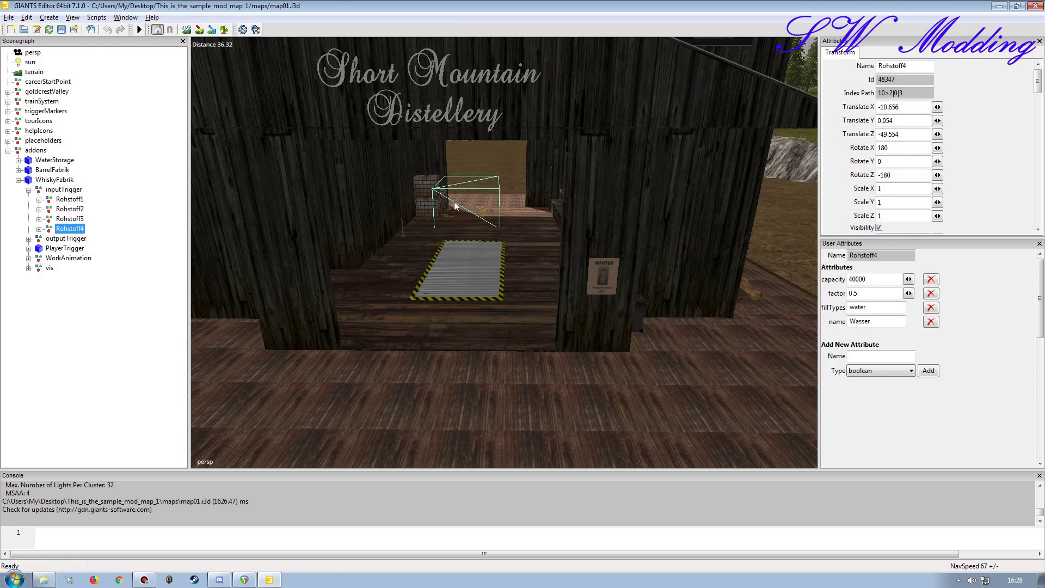
click(70, 218)
click(70, 209)
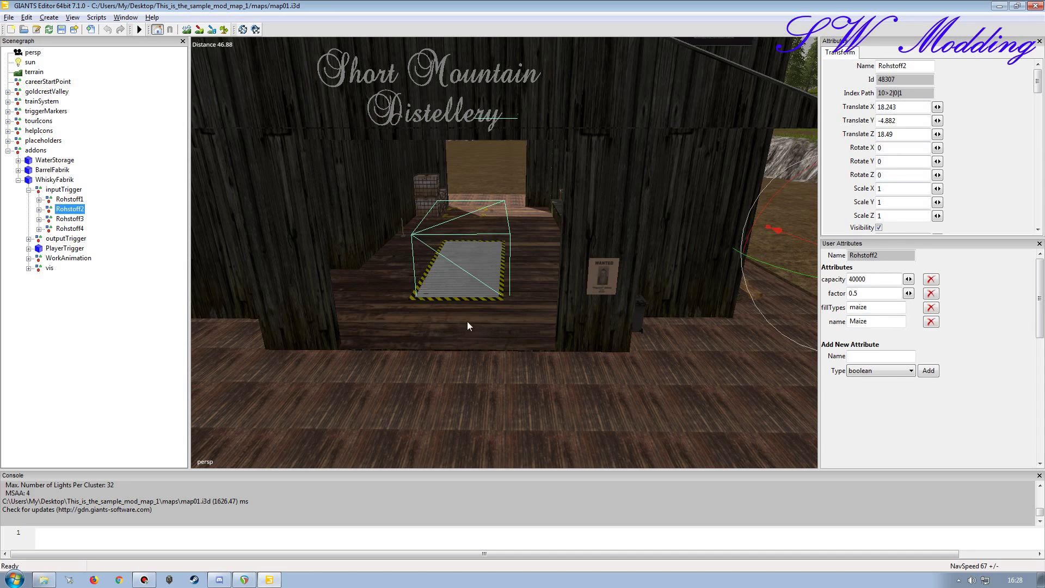
click(38, 219)
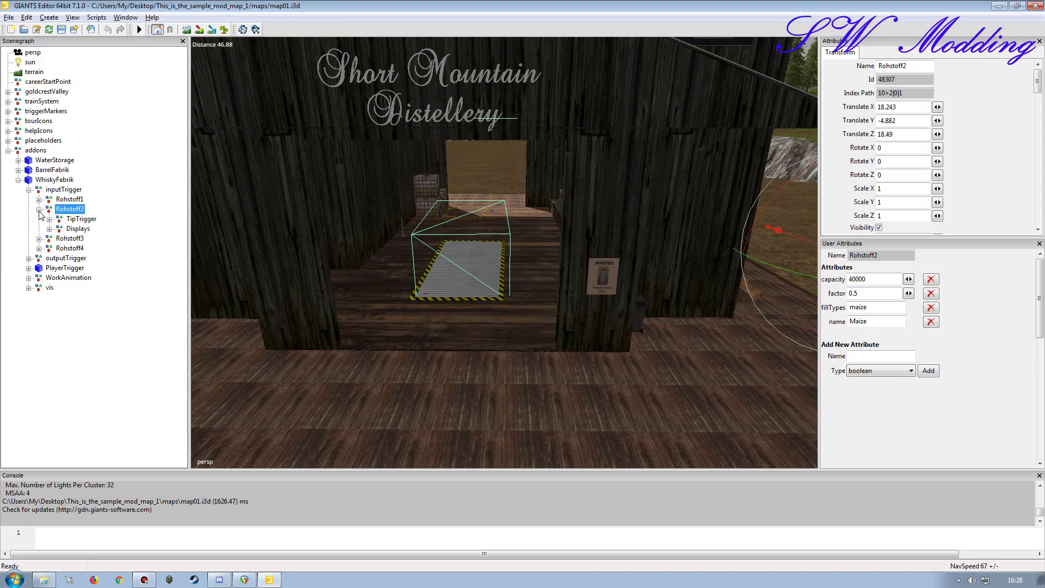
click(39, 219)
- Duplicate the Tubos grate in WhiskyFabrik's vis group and move the copy behind the original, to about -3.189 on Translate Z
click(28, 268)
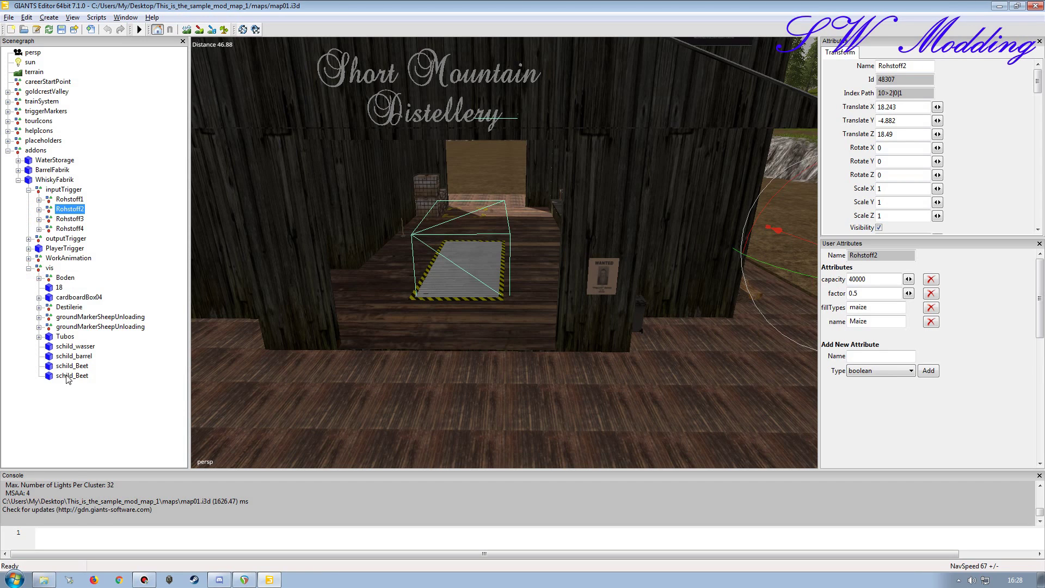
click(63, 337)
middle_drag(540, 341, 580, 327)
drag(696, 233, 755, 267)
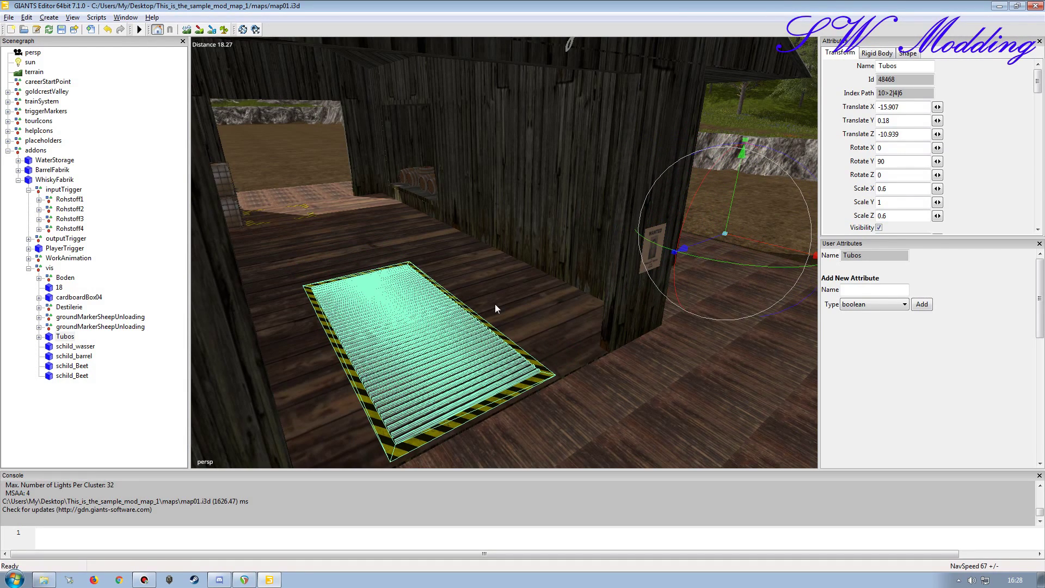
key(ctrl+d)
drag(724, 239, 607, 185)
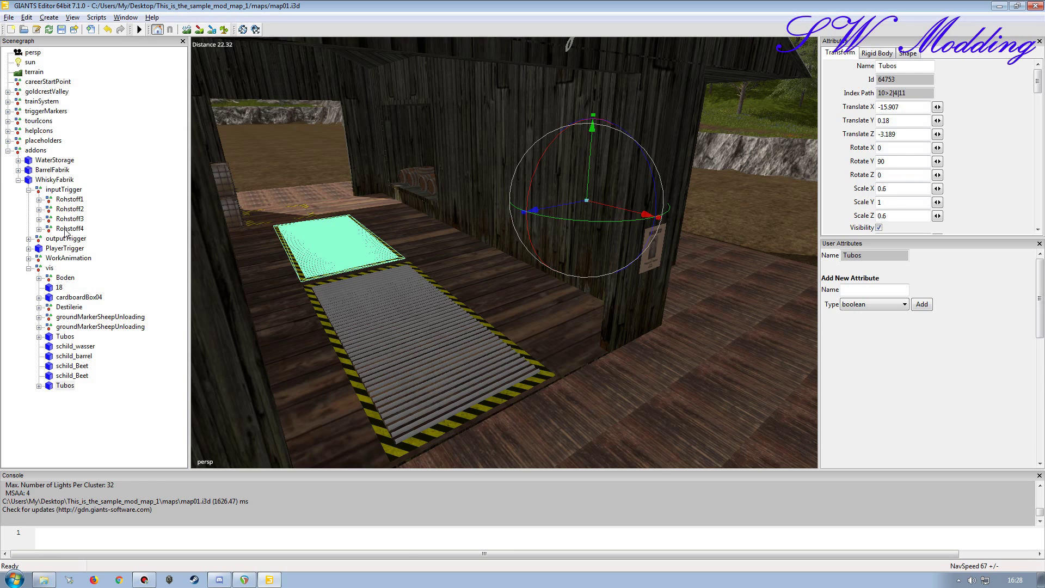
- Move Rohstoff2's TipTrigger over the front grate, to about -13.188 on Translate X and -33.433 on Translate Z
click(57, 211)
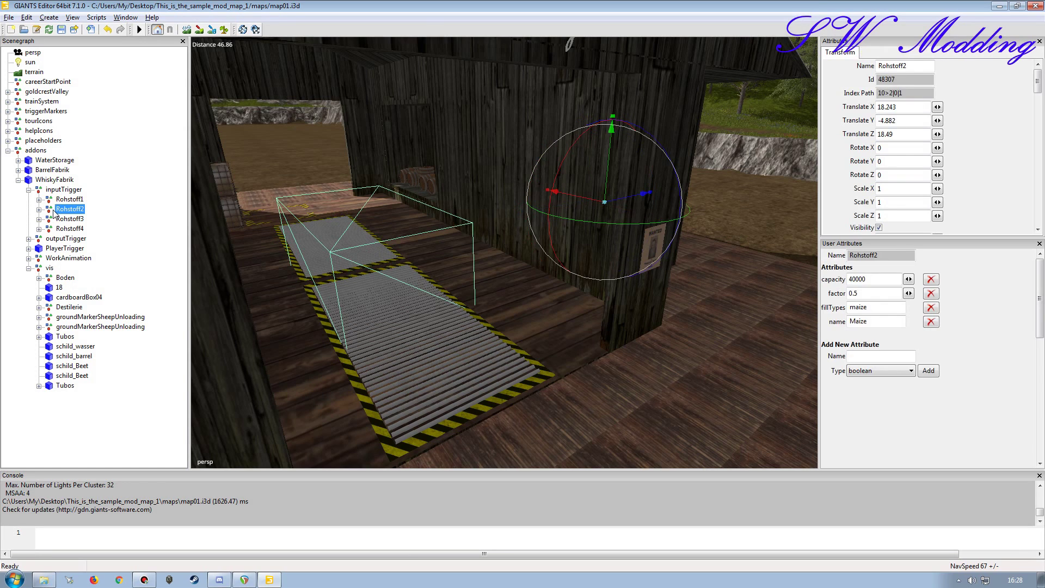
click(39, 209)
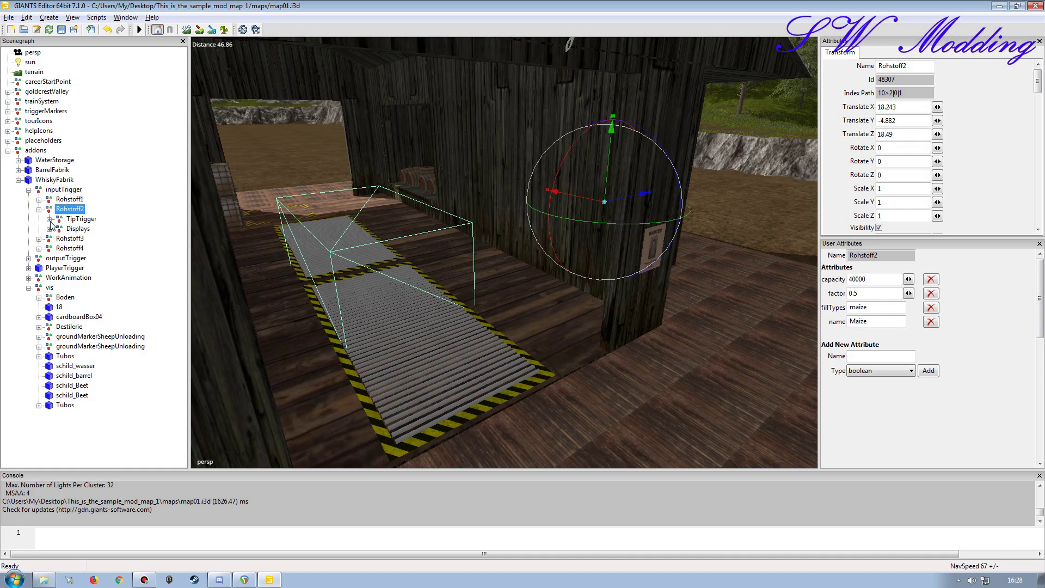
click(49, 218)
click(80, 218)
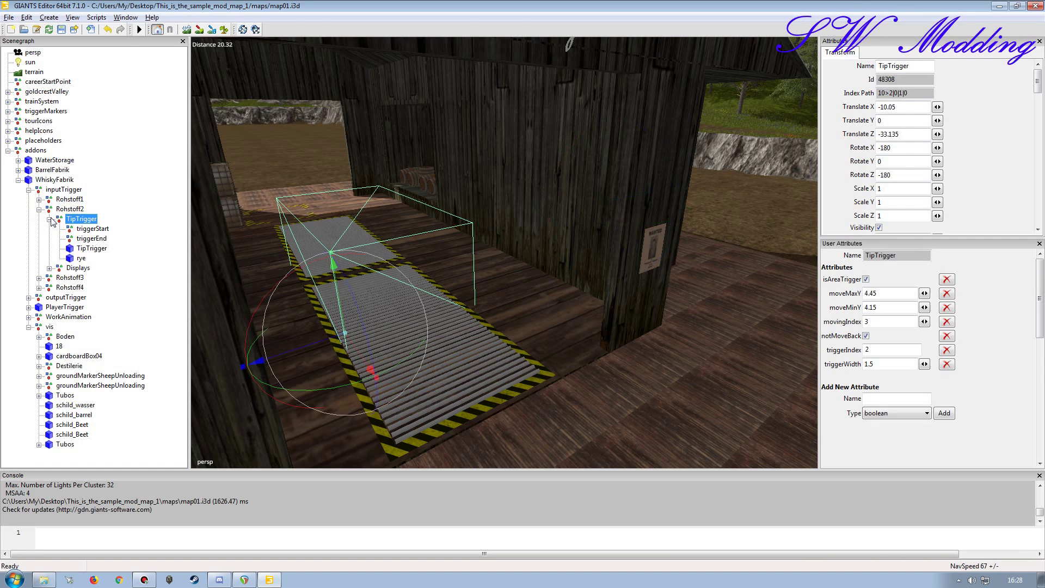
click(49, 219)
mouse_move(386, 380)
mouse_down()
mouse_move(432, 429)
mouse_move(394, 393)
mouse_up()
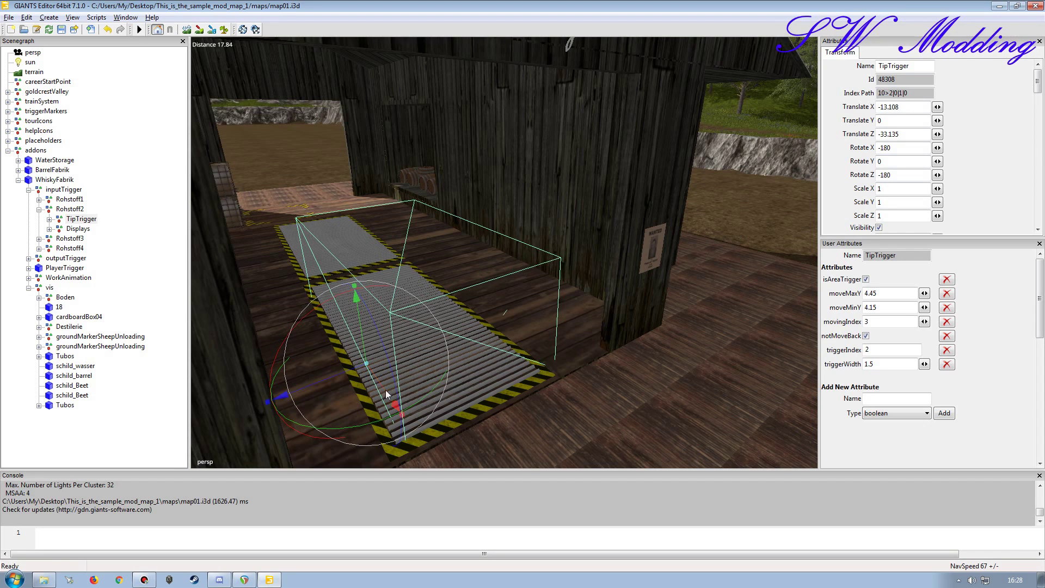
click(352, 366)
click(141, 216)
click(79, 219)
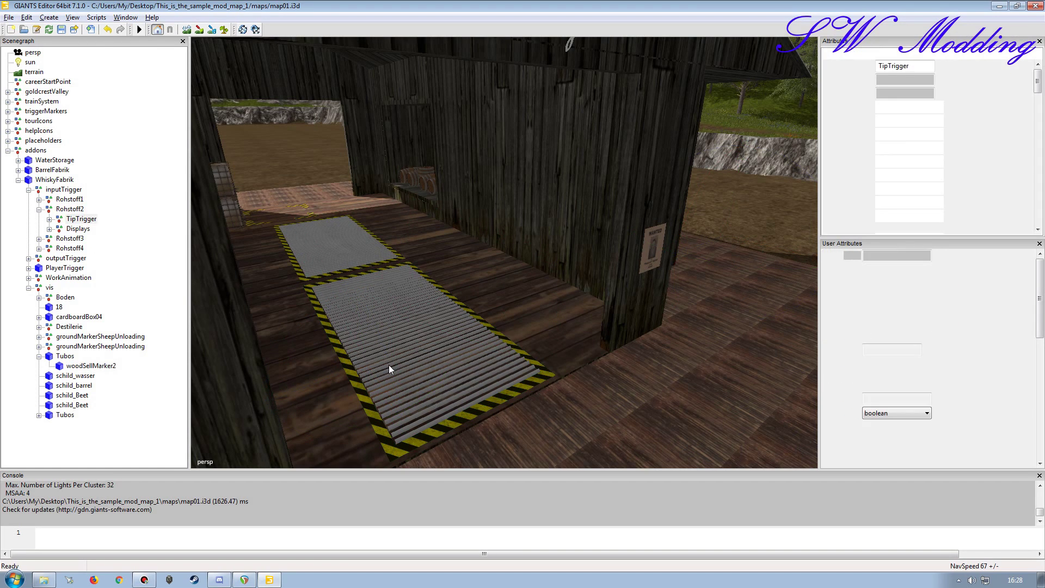
drag(351, 367, 374, 392)
- Check where triggerStart and triggerEnd of Rohstoff2's TipTrigger sit relative to the front grate
click(48, 218)
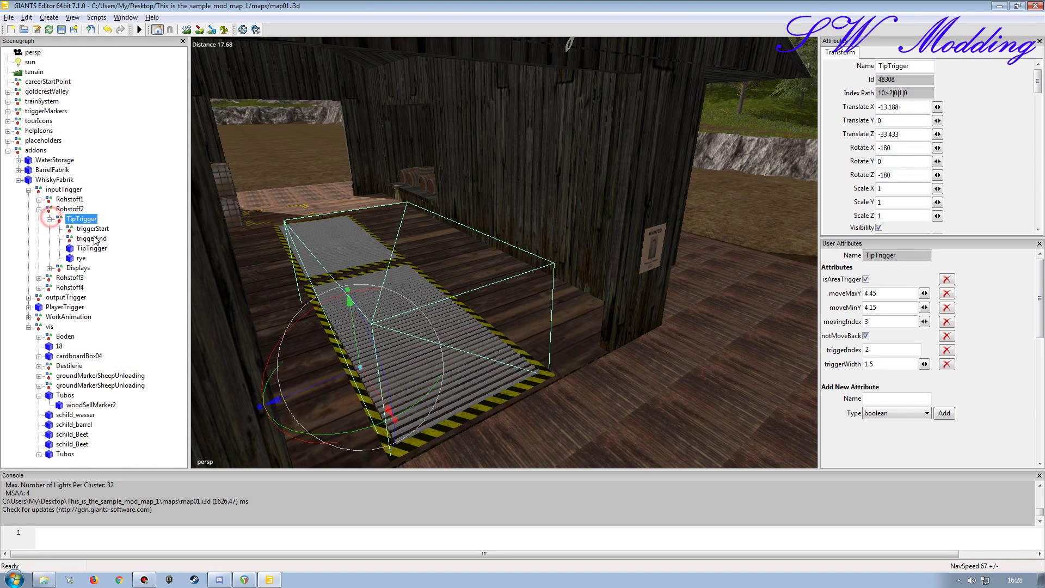
click(91, 228)
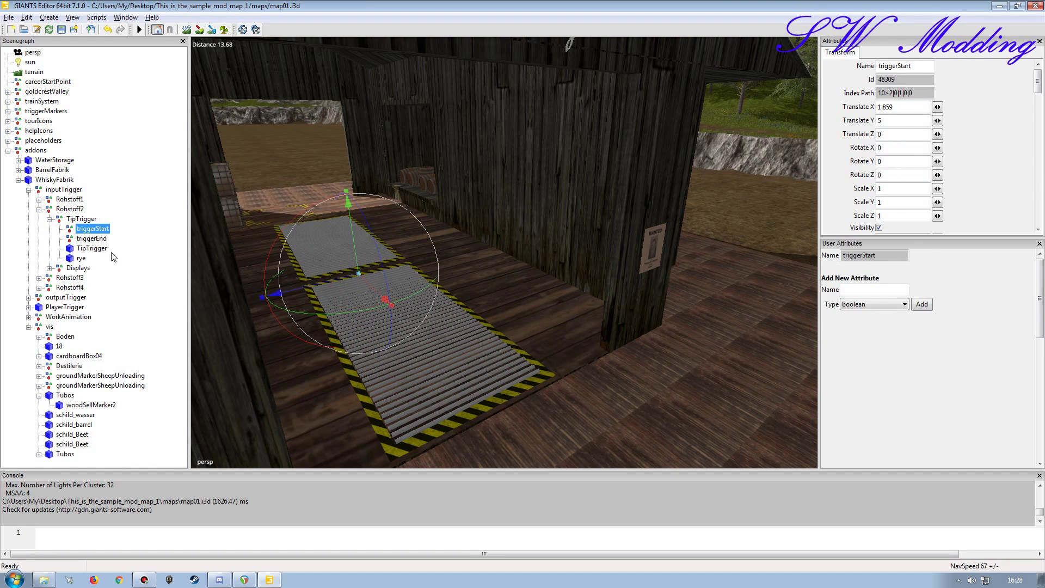
click(98, 239)
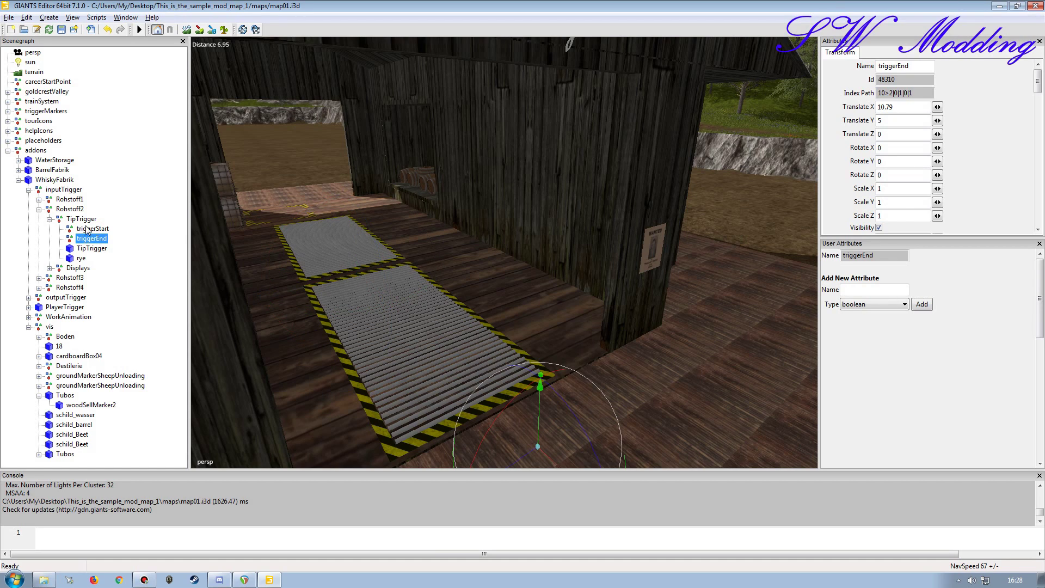
click(49, 218)
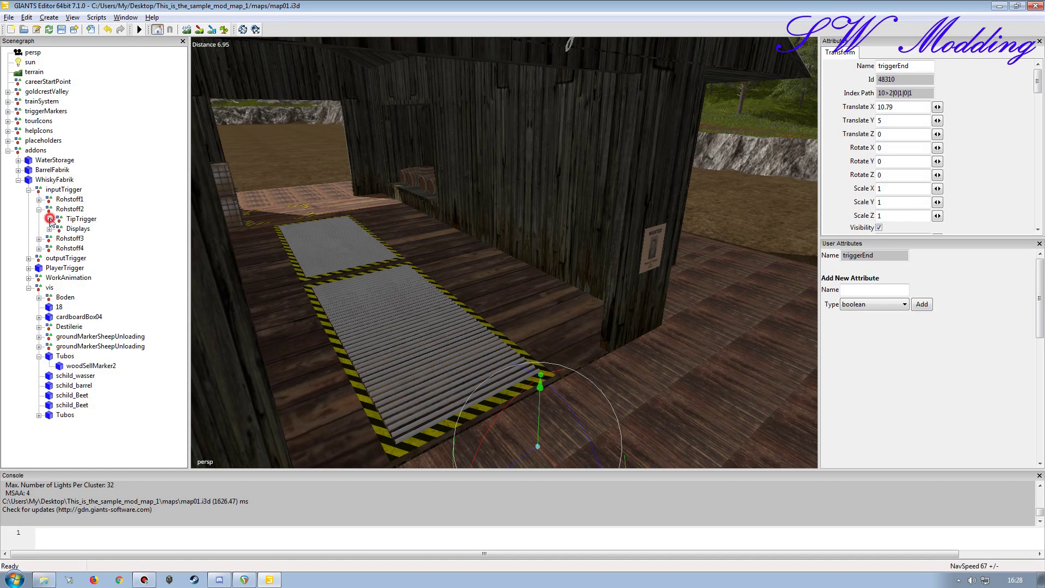
click(81, 219)
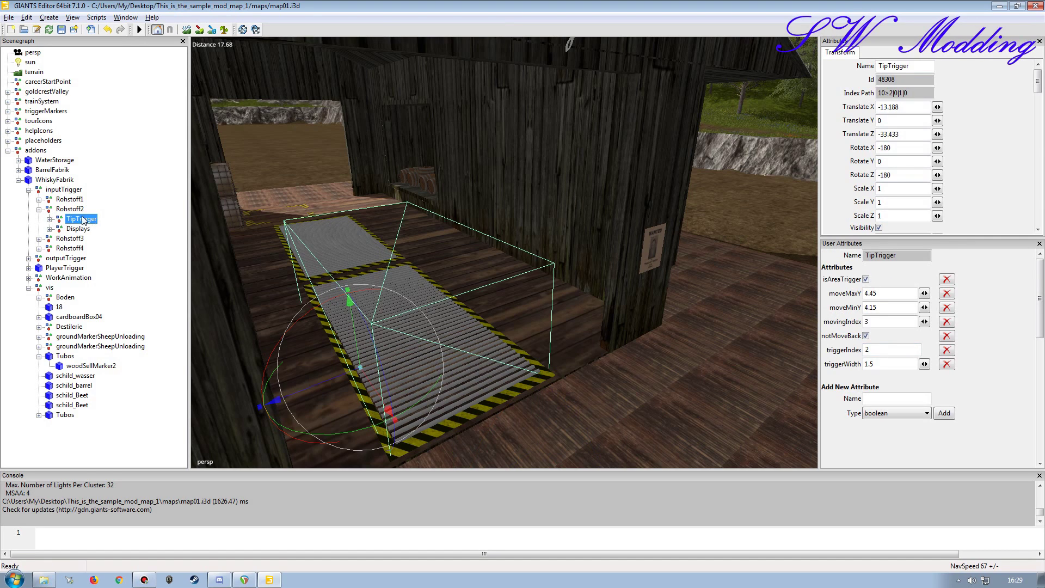
click(70, 209)
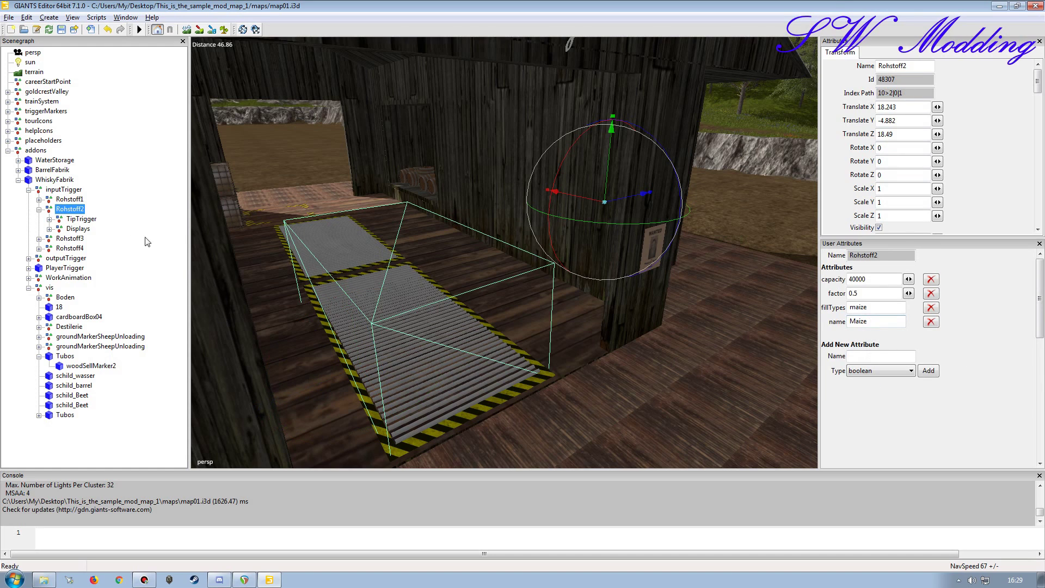
click(39, 209)
- Move Rohstoff3's TipTrigger over the rear grate, to about -6.53 on Translate X
click(39, 219)
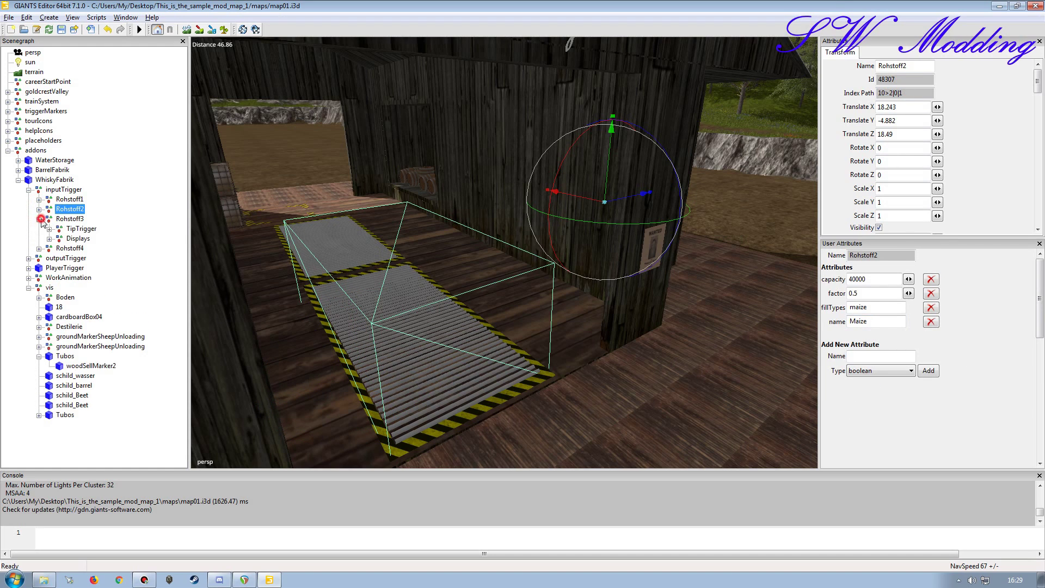
click(74, 229)
drag(348, 340, 299, 285)
right_drag(299, 285, 490, 309)
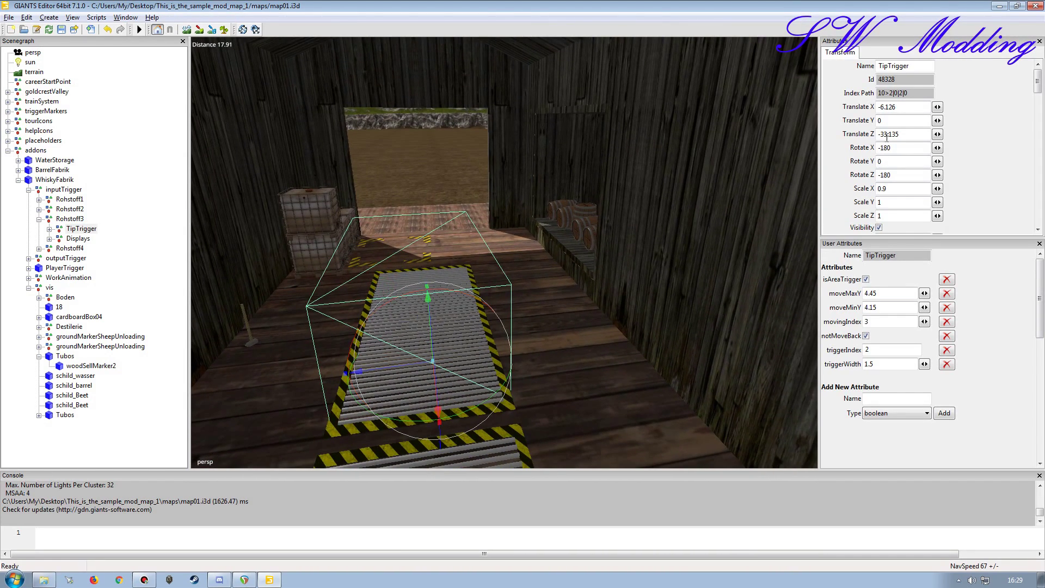
right_drag(459, 393, 511, 292)
drag(511, 293, 515, 298)
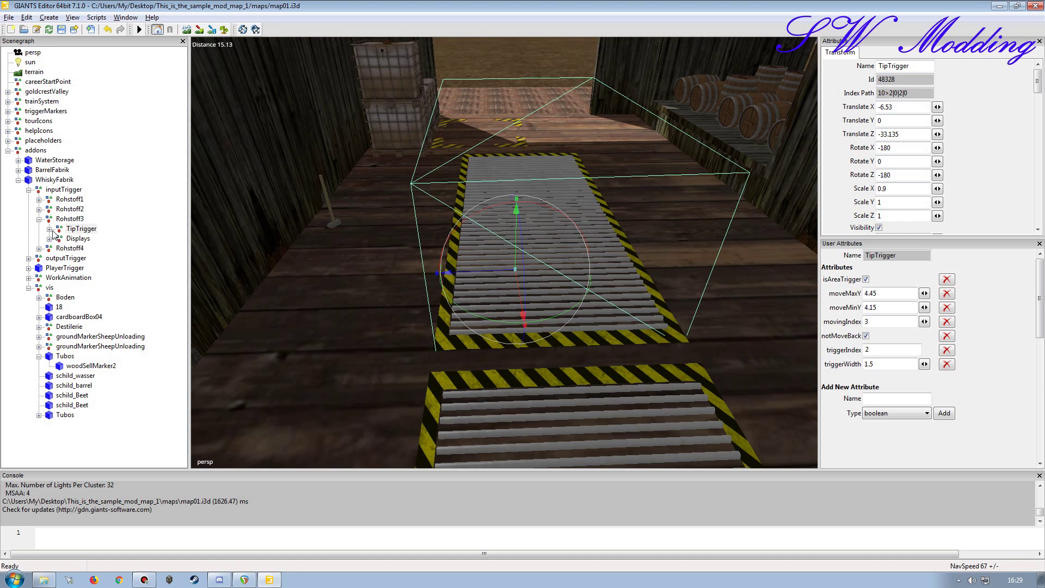
- Examine the positions of triggerStart and triggerEnd of Rohstoff3's TipTrigger around the rear grate
click(49, 229)
click(90, 239)
click(88, 248)
key(f)
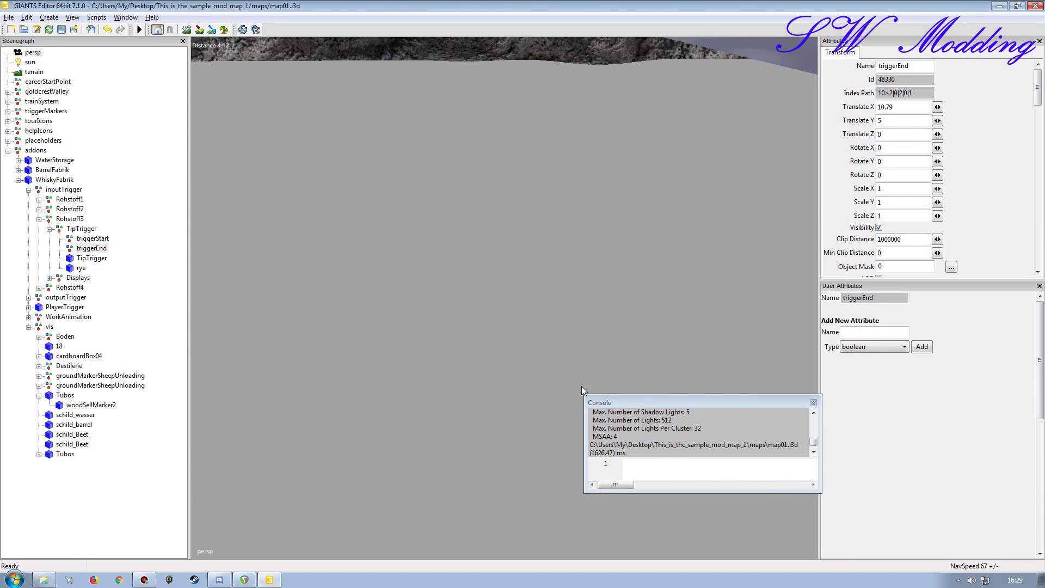
drag(655, 403, 460, 543)
scroll(585, 366, down, 6)
alt+drag(580, 371, 538, 384)
scroll(566, 354, up, 6)
alt+drag(570, 349, 481, 373)
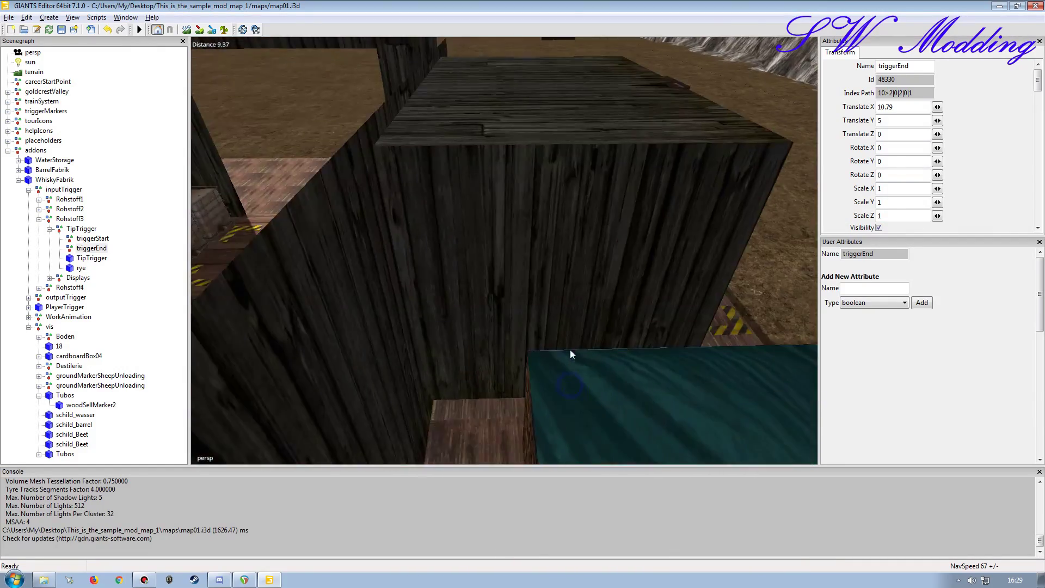
scroll(453, 339, up, 3)
drag(449, 306, 521, 309)
click(109, 239)
alt+drag(439, 316, 559, 329)
alt+right_drag(559, 328, 606, 272)
alt+drag(606, 272, 642, 323)
alt+right_drag(642, 322, 622, 300)
mouse_move(621, 301)
alt+mouse_down()
mouse_move(580, 317)
mouse_move(613, 310)
alt+mouse_up()
alt+right_drag(614, 311, 546, 331)
alt+drag(546, 332, 399, 322)
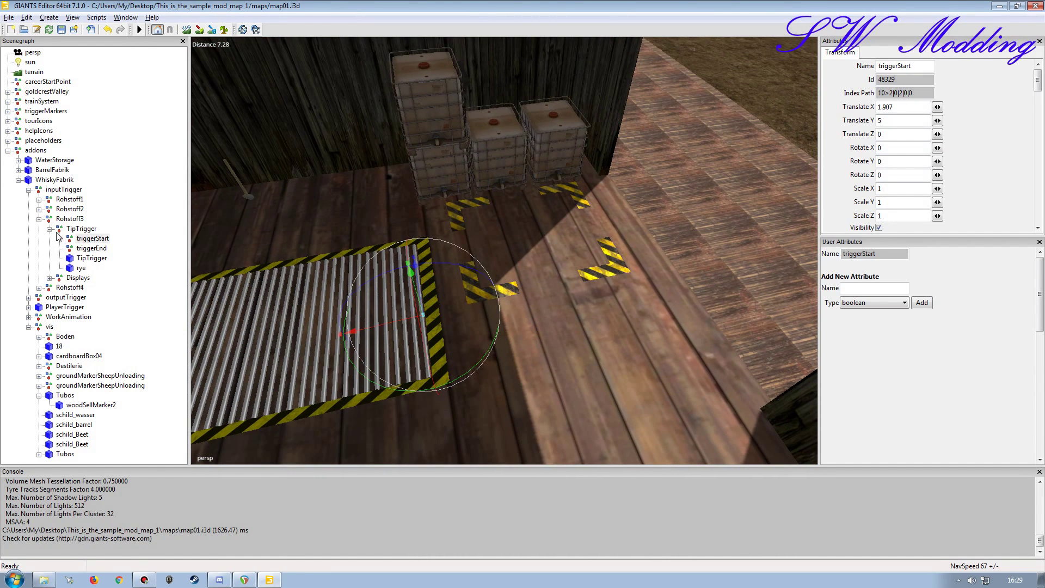
click(49, 229)
click(39, 219)
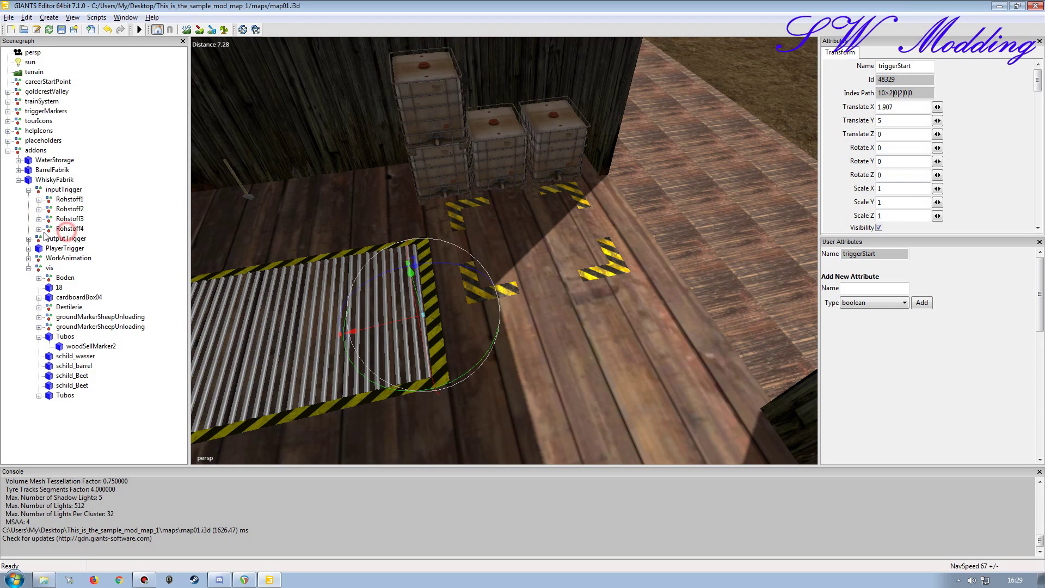
- Move Rohstoff4's LiquideTrigger towards the yellow floor markings, to about -24.46 on Translate X and -33.948 on Translate Z
click(66, 231)
click(40, 229)
click(70, 237)
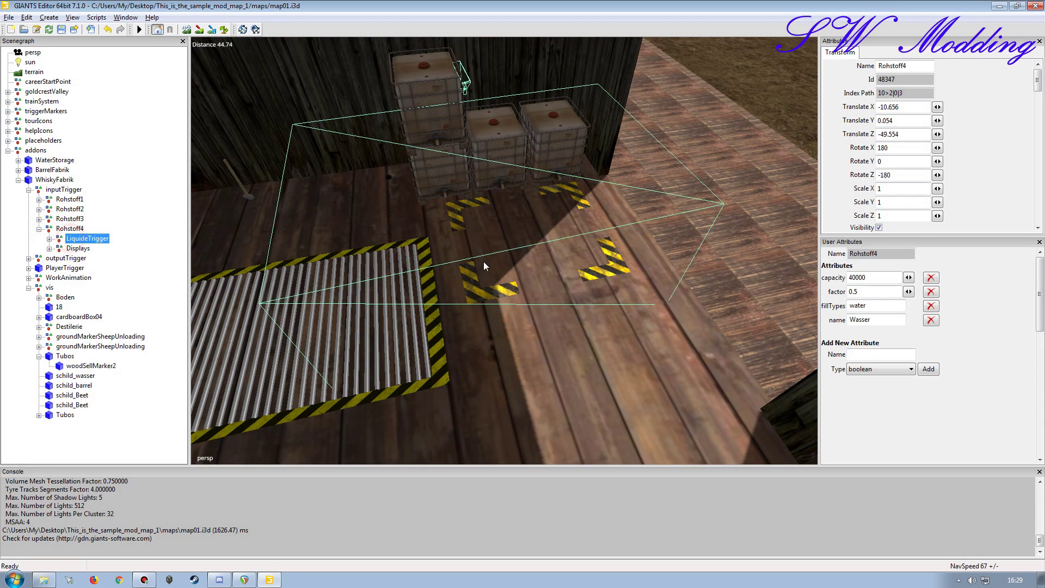
drag(485, 263, 595, 259)
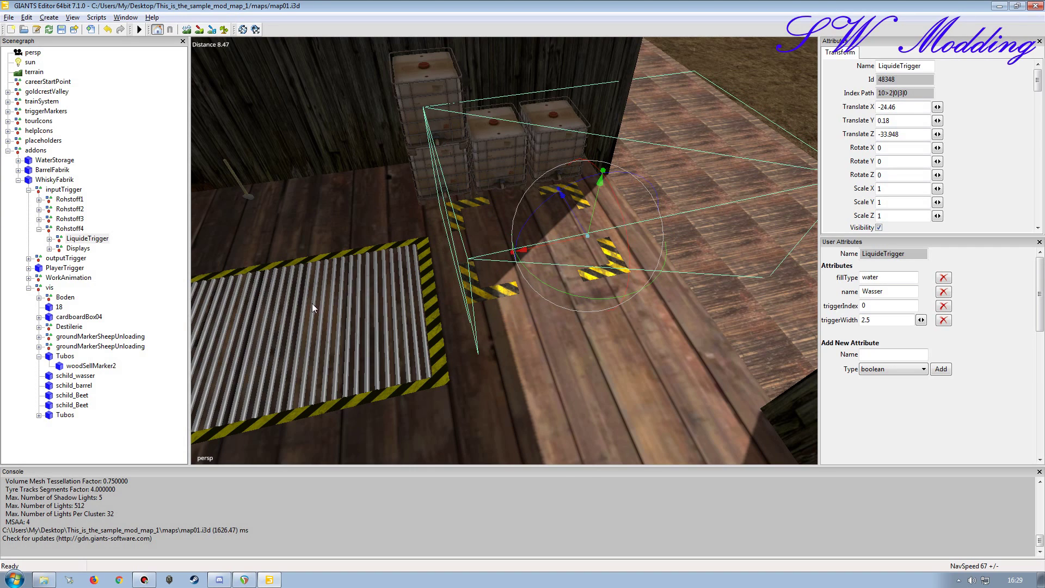
click(39, 227)
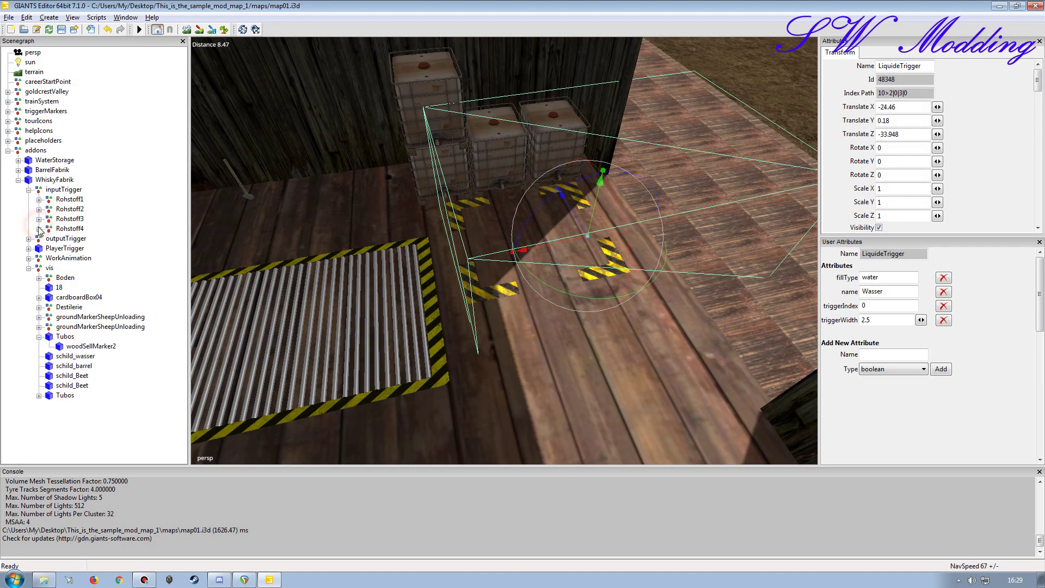
- Set both the fillTypes and name attributes of Rohstoff3 to sugarCane
click(62, 219)
click(39, 219)
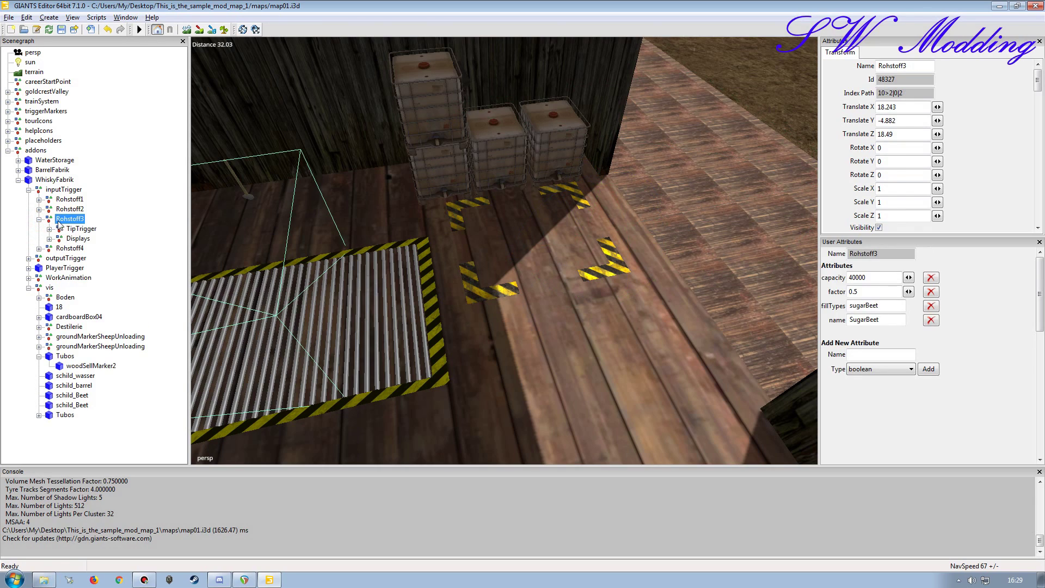
click(893, 307)
double_click(893, 305)
key(ctrl+c)
key(Tab)
double_click(884, 321)
key(ctrl+v)
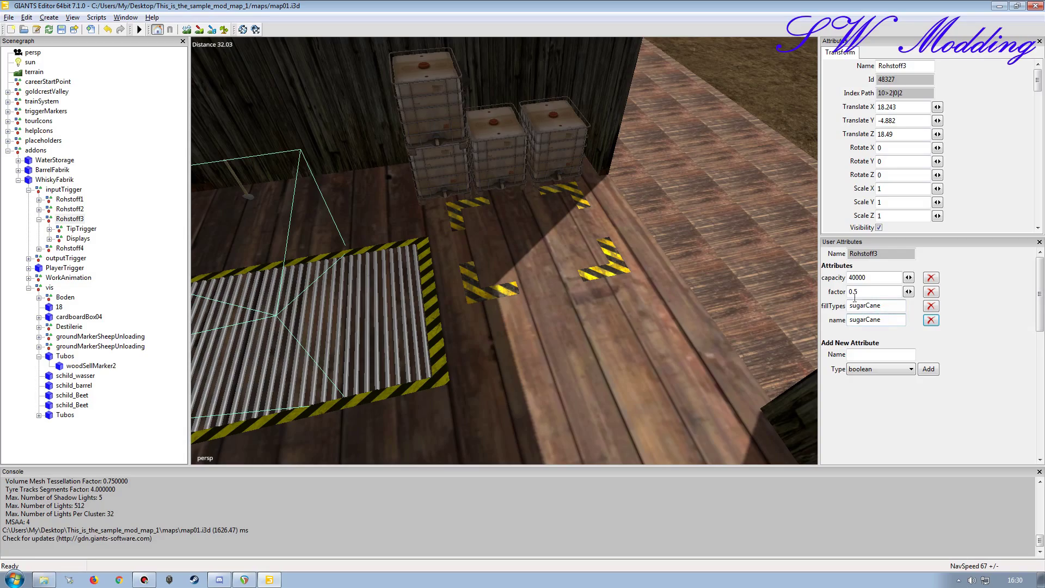
middle_drag(564, 306, 529, 296)
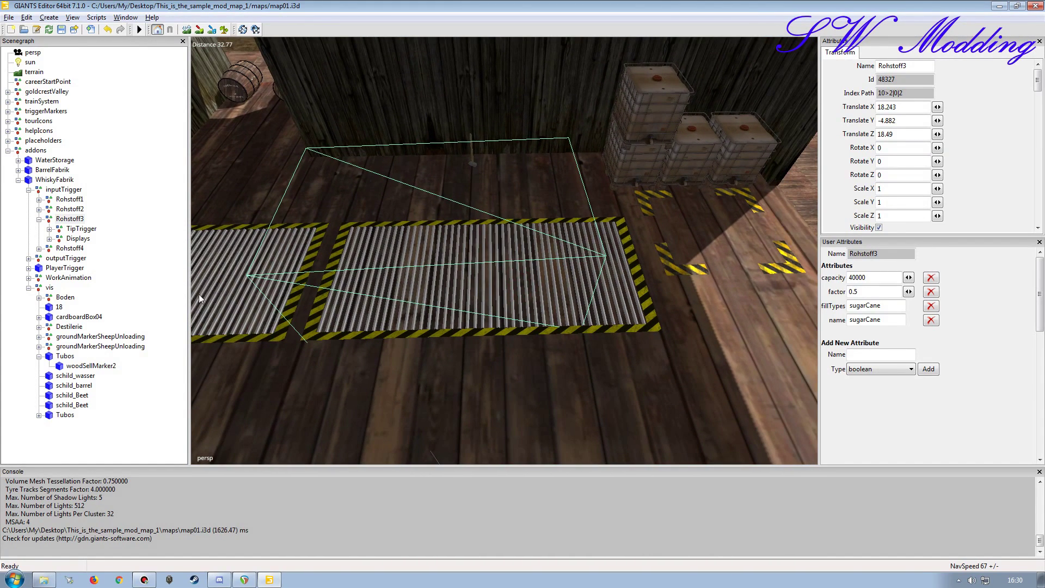
- Move Rohstoff3's TipTrigger along the rear grate to -5.53 on Translate X and check its triggerStart and triggerEnd
click(48, 229)
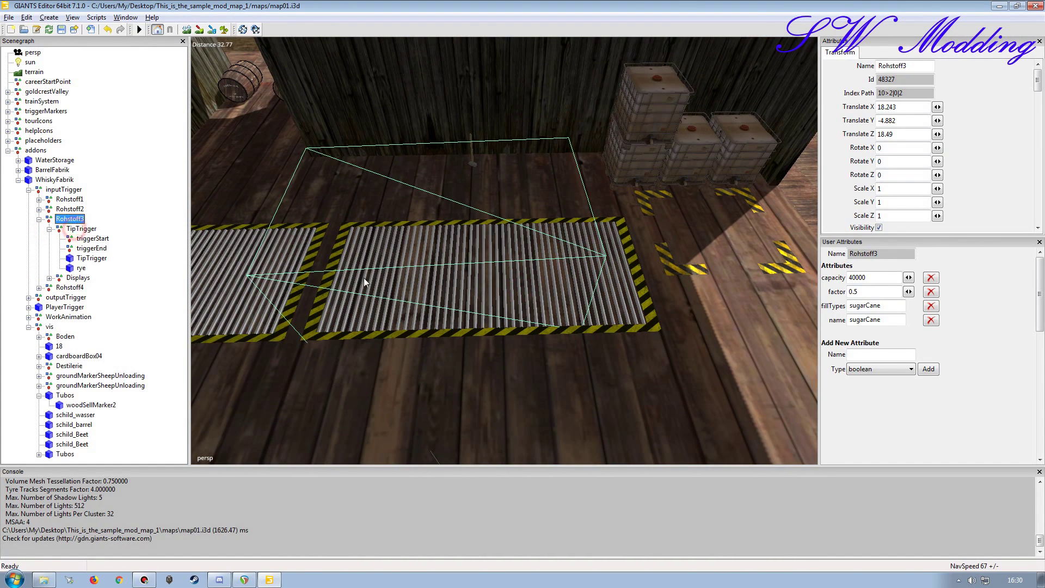
drag(628, 360, 628, 360)
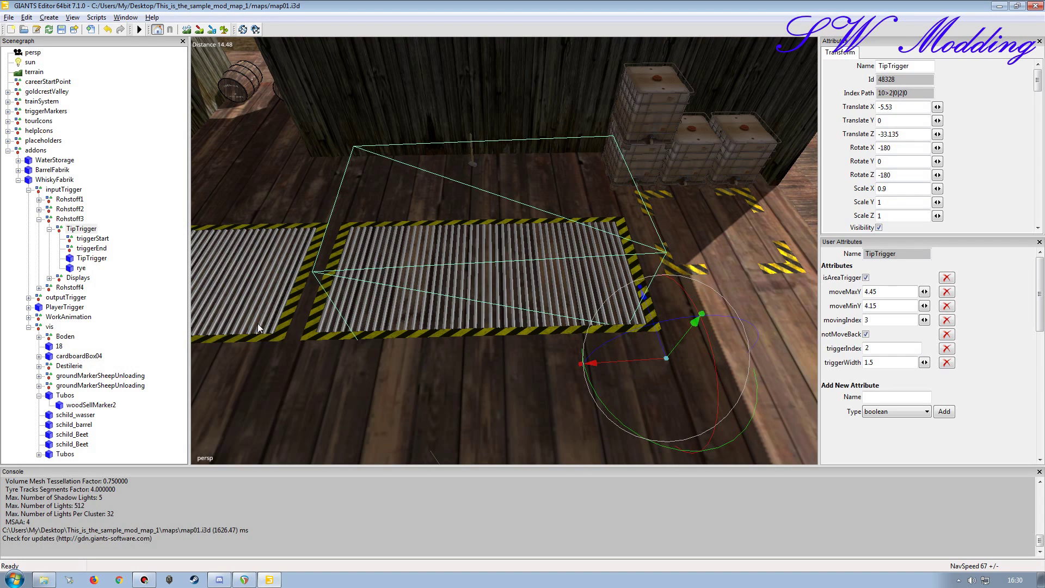
click(91, 239)
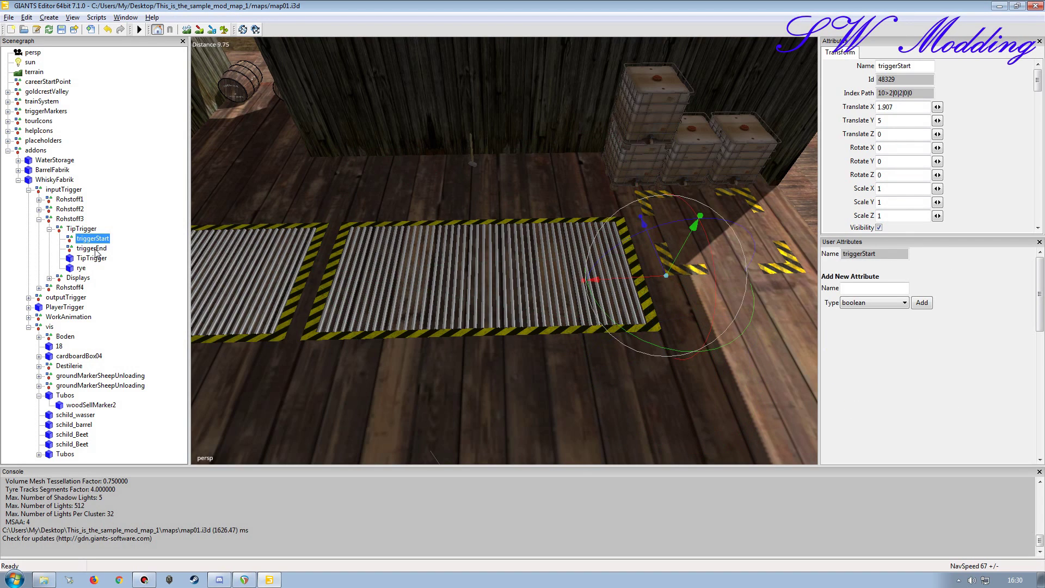
click(93, 249)
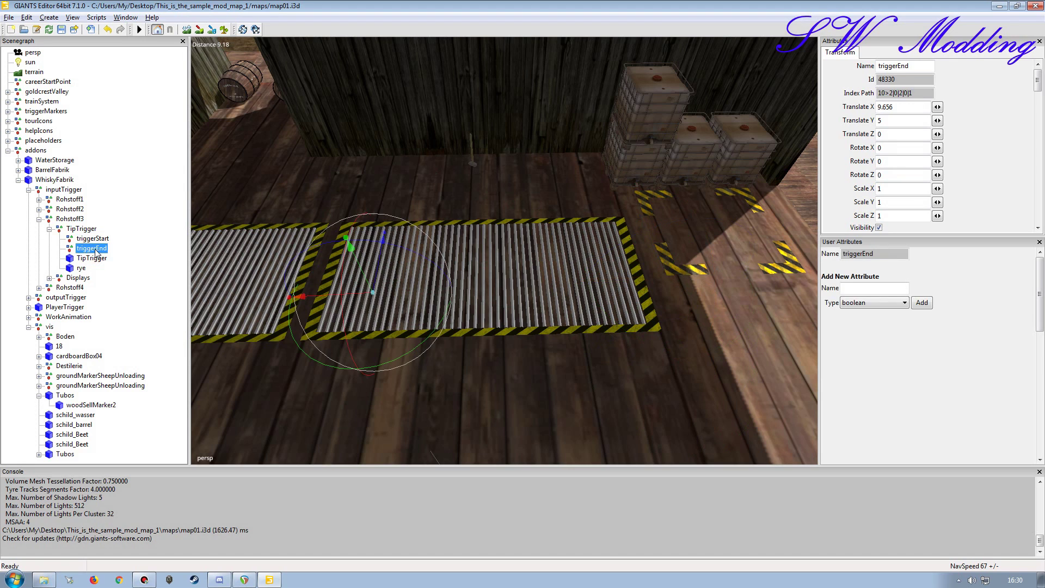
- Examine the placement of Rohstoff2's TipTrigger over the front grate of the distillery
click(49, 229)
click(39, 219)
click(39, 209)
click(80, 219)
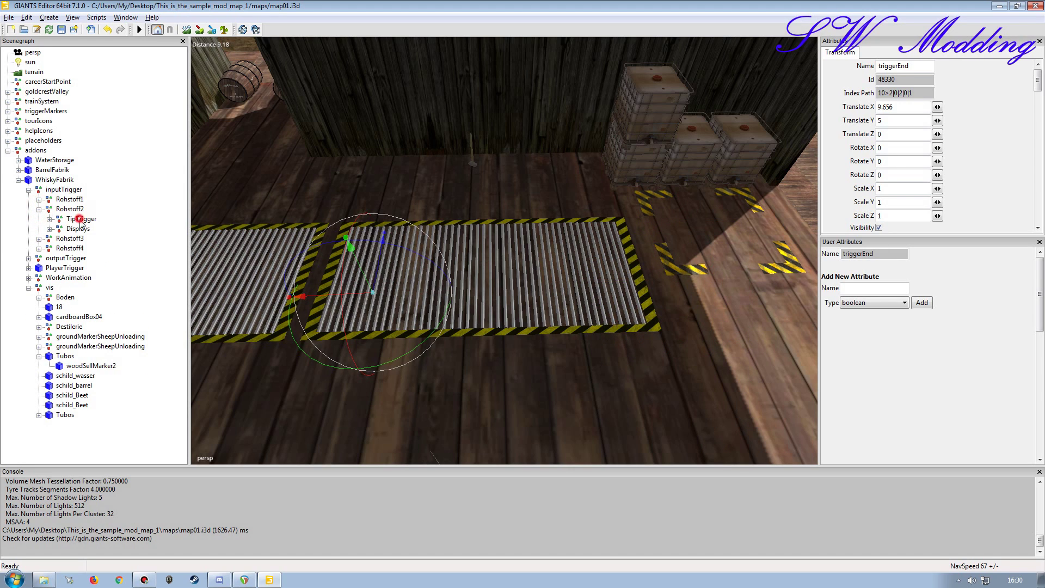
alt+drag(509, 363, 450, 336)
key(f)
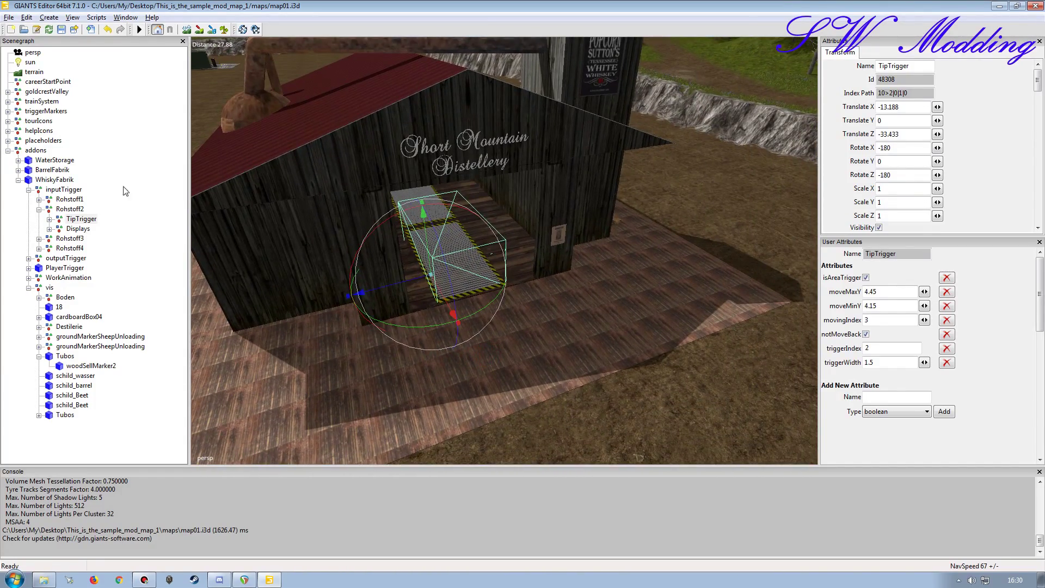
click(39, 209)
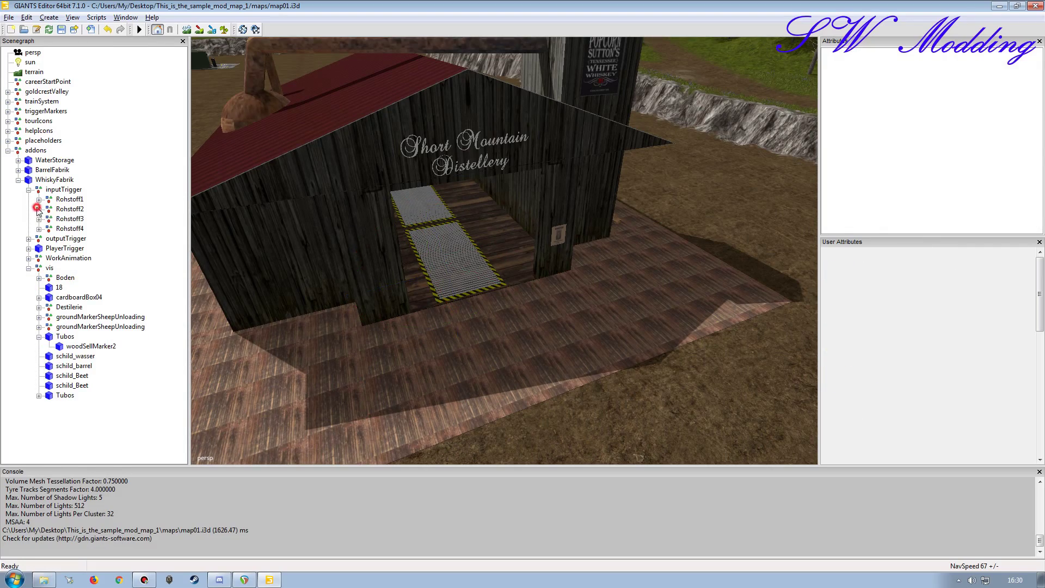
- Review the trigger areas and fill types of Rohstoff1 to Rohstoff4 inside the distillery, along with the sign at the entrance
alt+drag(429, 293, 443, 260)
alt+right_drag(443, 260, 463, 248)
alt+drag(462, 248, 419, 271)
mouse_move(418, 271)
alt+right_down()
mouse_move(550, 238)
mouse_move(415, 282)
alt+right_up()
alt+drag(415, 282, 533, 264)
alt+right_drag(533, 264, 491, 274)
alt+drag(491, 273, 479, 255)
alt+right_drag(478, 256, 512, 248)
click(28, 267)
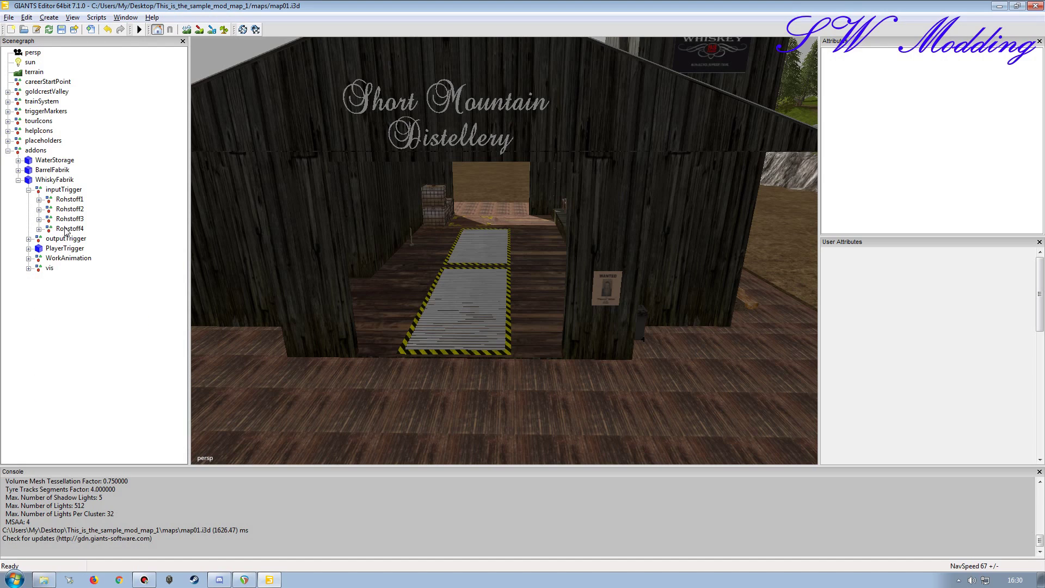
click(69, 200)
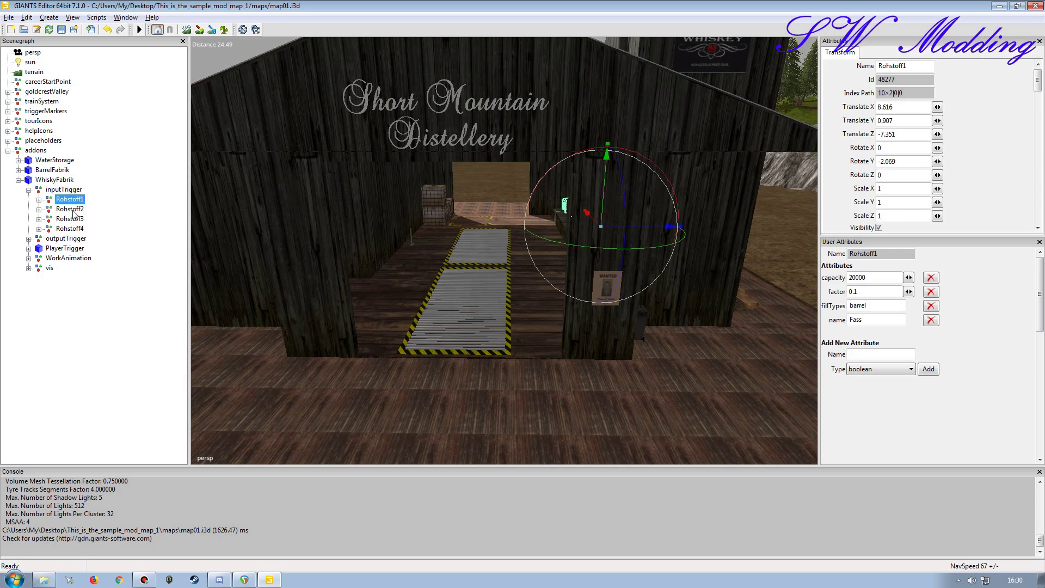
click(71, 209)
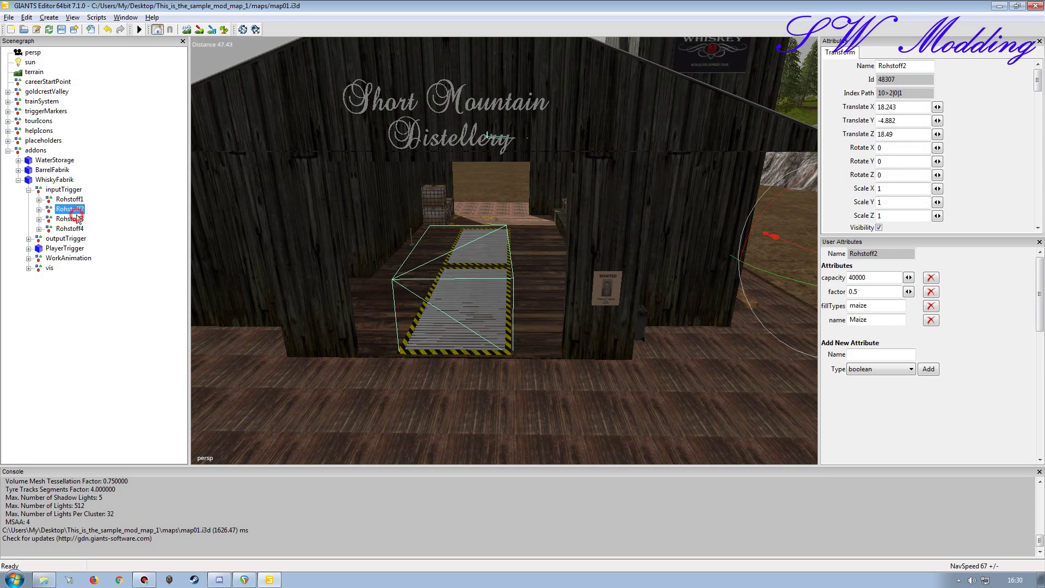
click(75, 219)
click(70, 228)
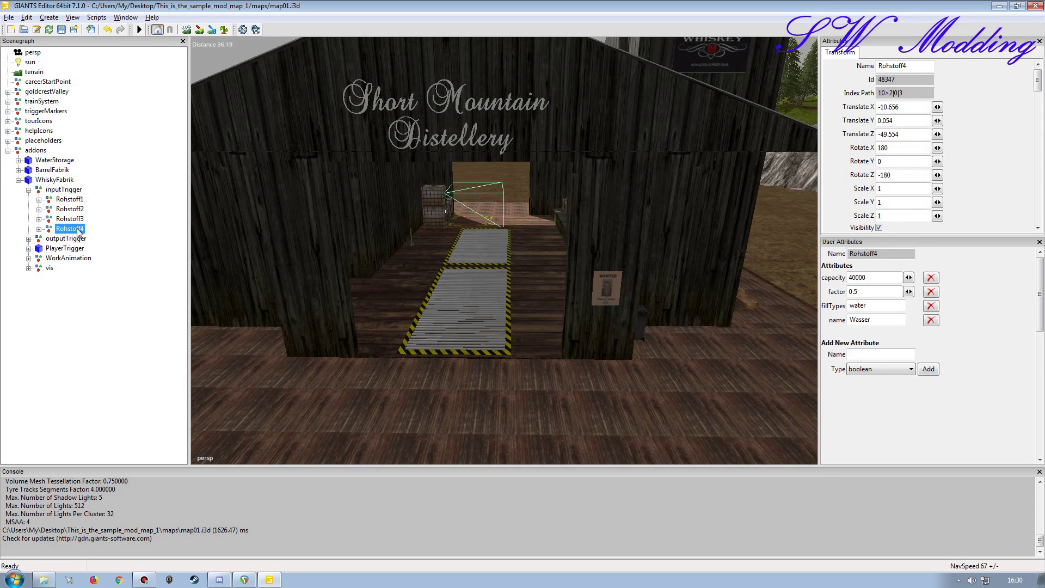
click(533, 305)
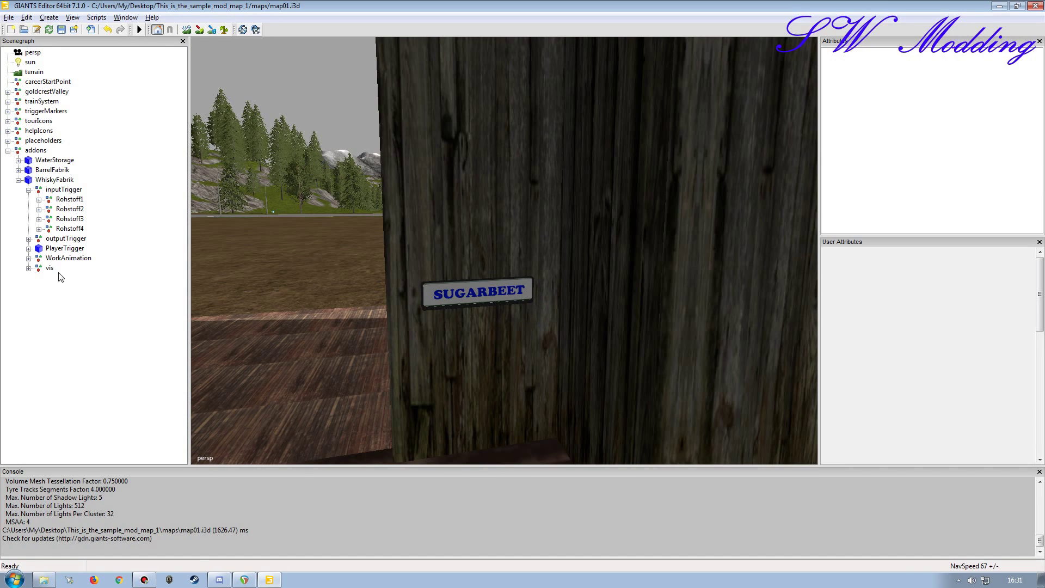
- Collapse the WhiskyFabrik group, view the whole distillery from outside, and save the map
click(28, 190)
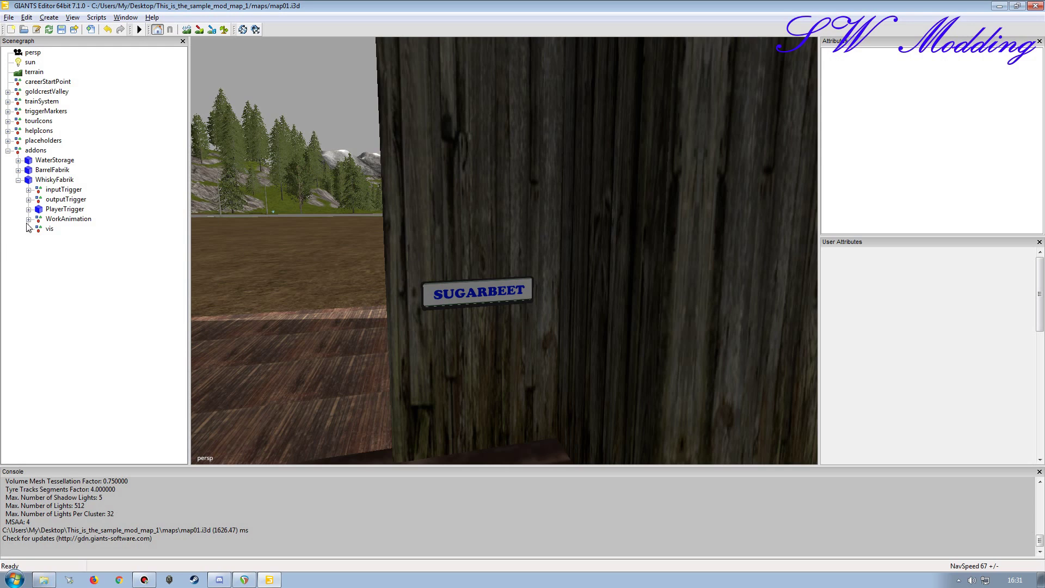
click(18, 180)
click(87, 254)
right_drag(465, 282, 510, 235)
right_drag(490, 289, 347, 270)
mouse_move(471, 333)
right_down()
mouse_move(452, 321)
mouse_move(536, 332)
mouse_move(488, 329)
right_up()
right_drag(431, 314, 430, 337)
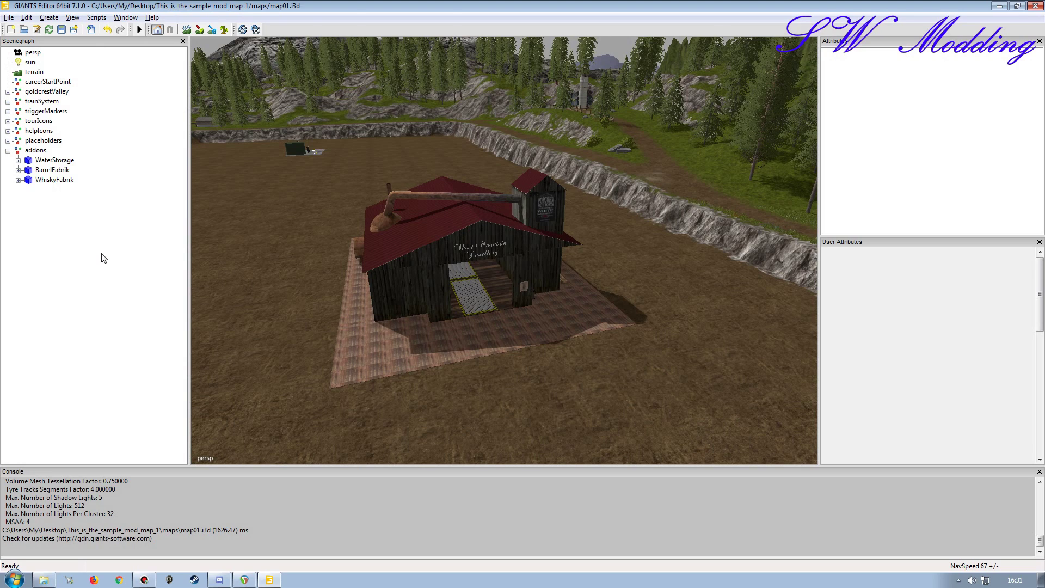
click(61, 29)
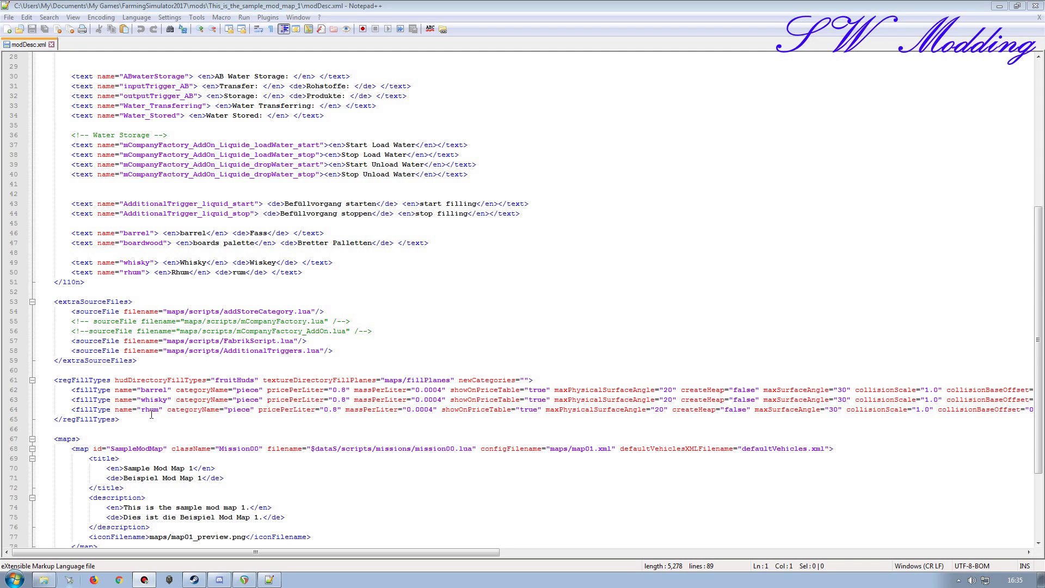
- In Notepad++, duplicate the AdditionalTriggers.lua sourceFile line at the end of the extraSourceFiles section of modDesc.xml
click(335, 350)
key(Return)
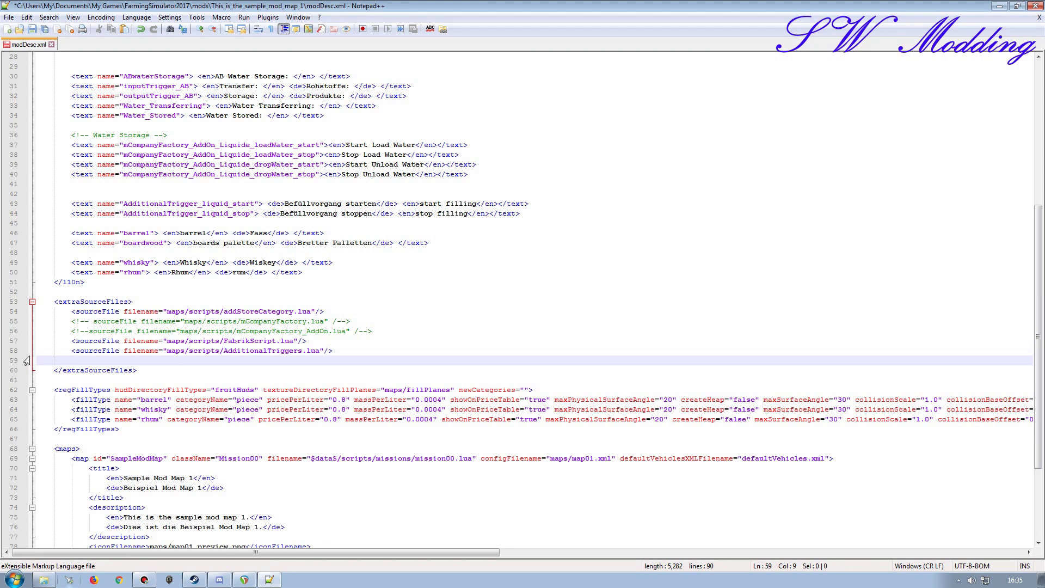
click(9, 351)
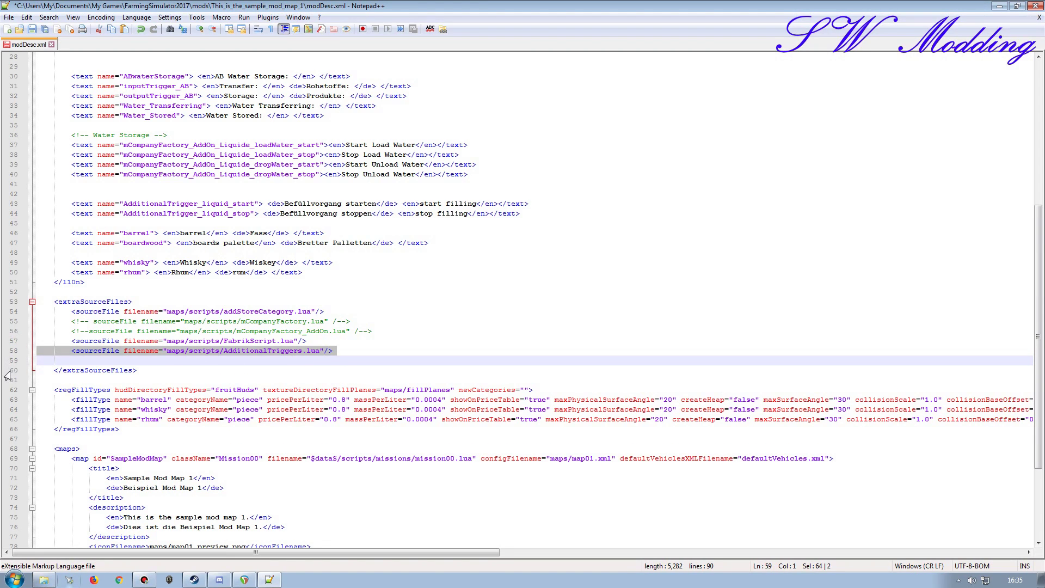
key(ctrl+c)
click(9, 361)
key(ctrl+v)
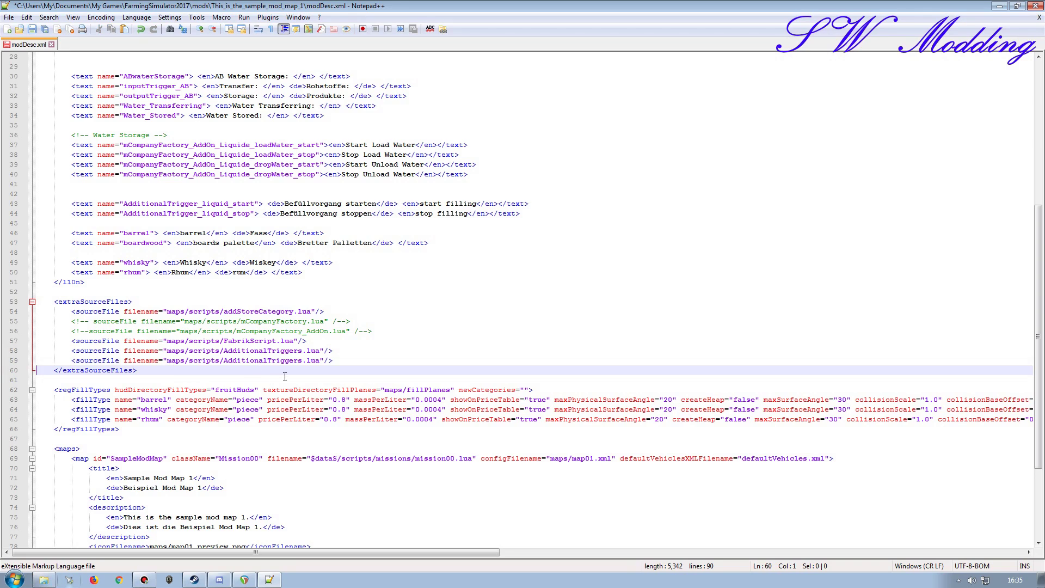
- Copy the base file name of regFillTypes.lua from the mod's maps/scripts folder in Windows Explorer
click(47, 578)
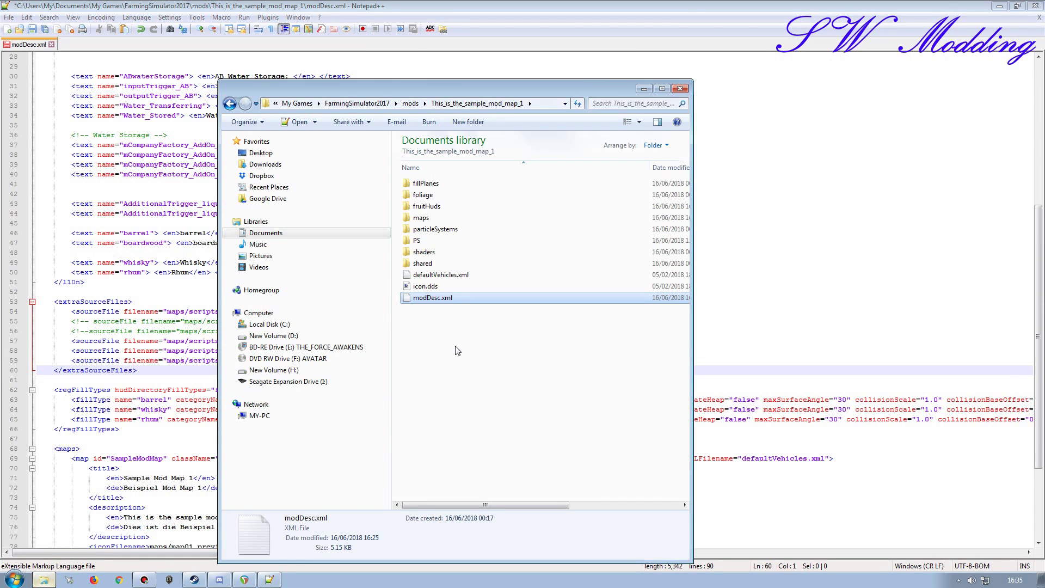
double_click(423, 218)
double_click(422, 211)
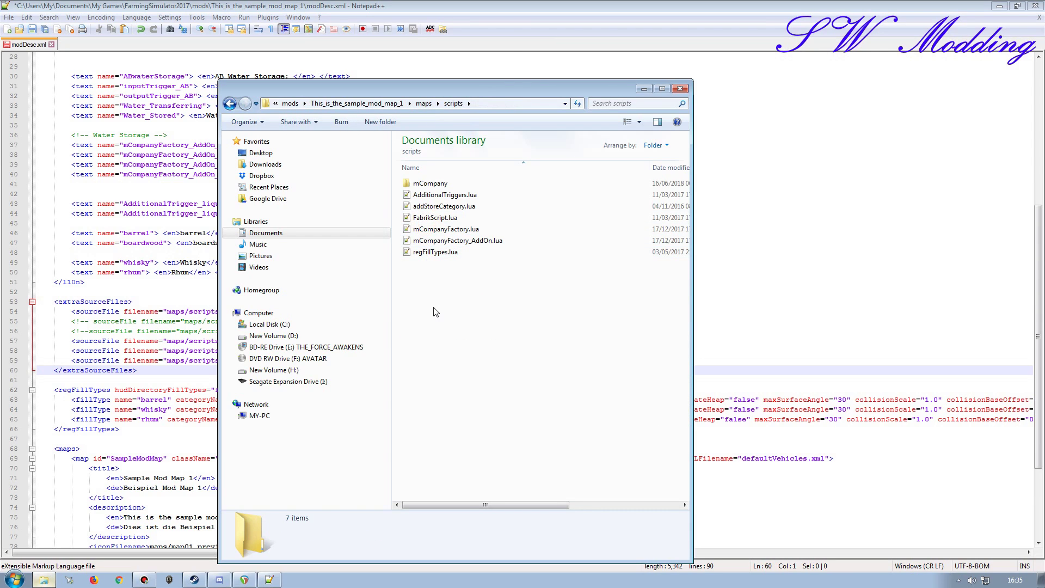
click(432, 253)
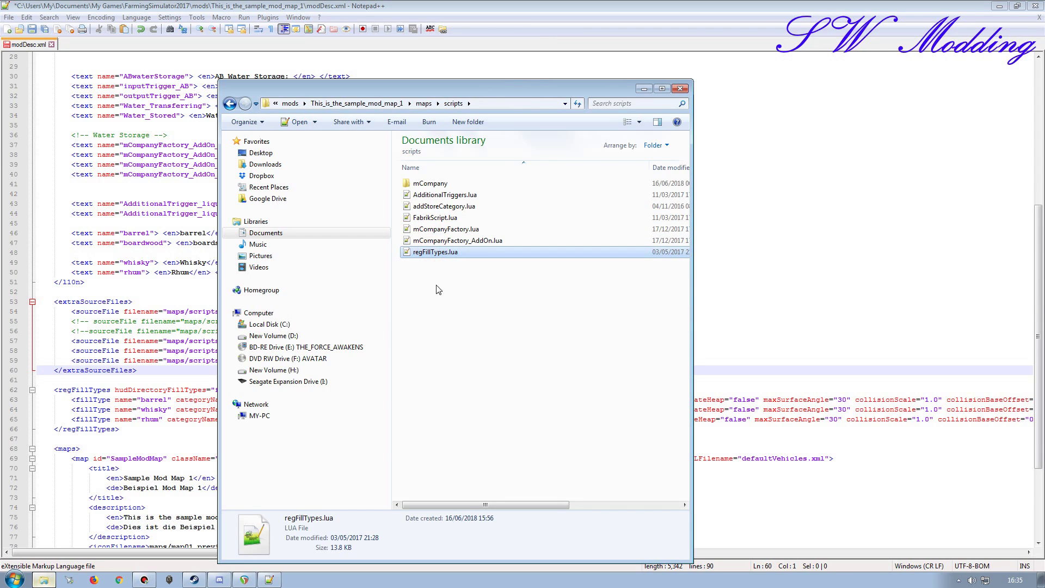
click(430, 253)
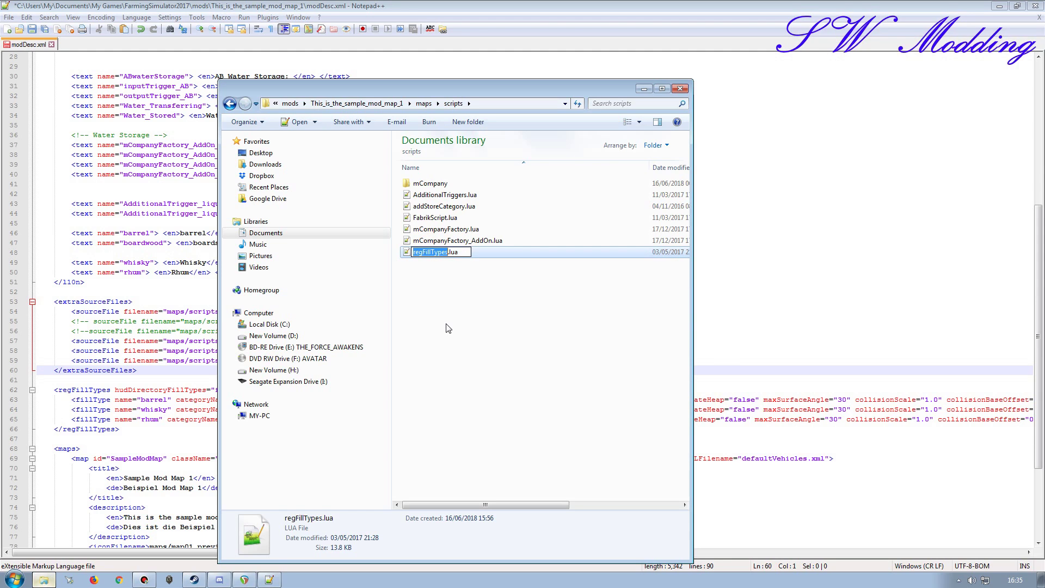
click(644, 88)
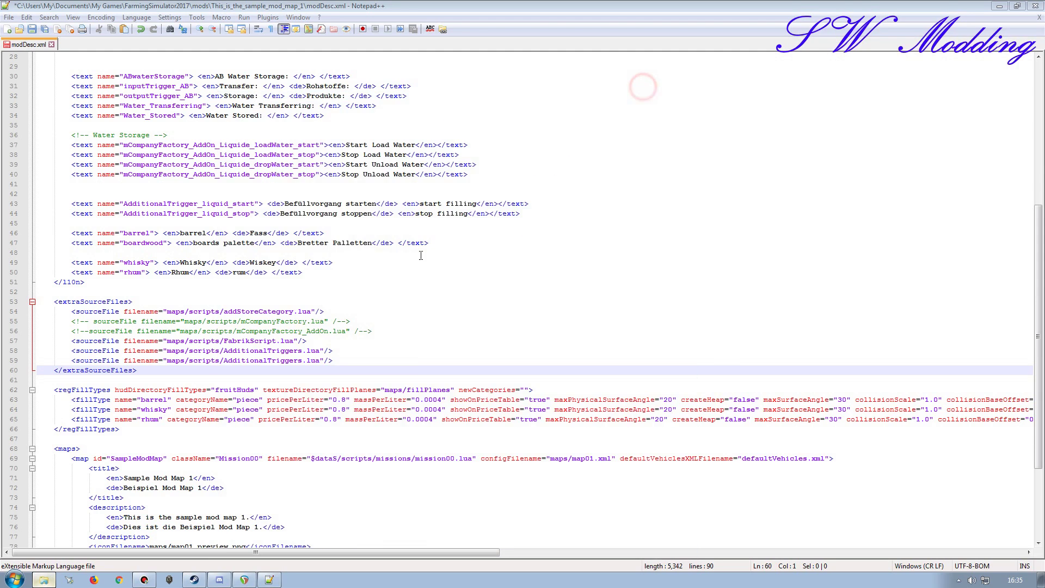
- Point the duplicated sourceFile line to maps/scripts/regFillTypes.lua and save modDesc.xml
double_click(253, 360)
key(ctrl+v)
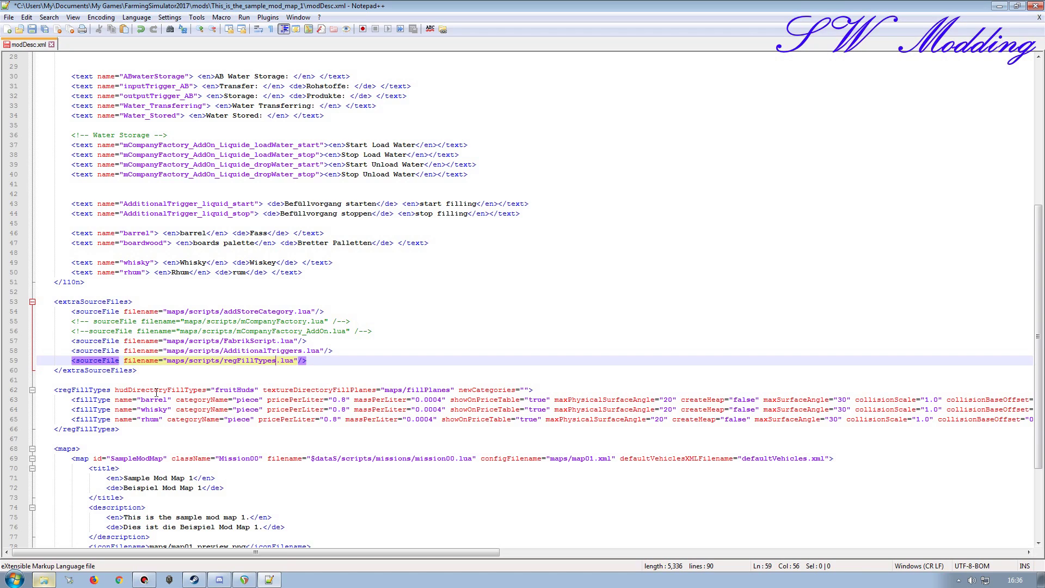
key(ctrl+s)
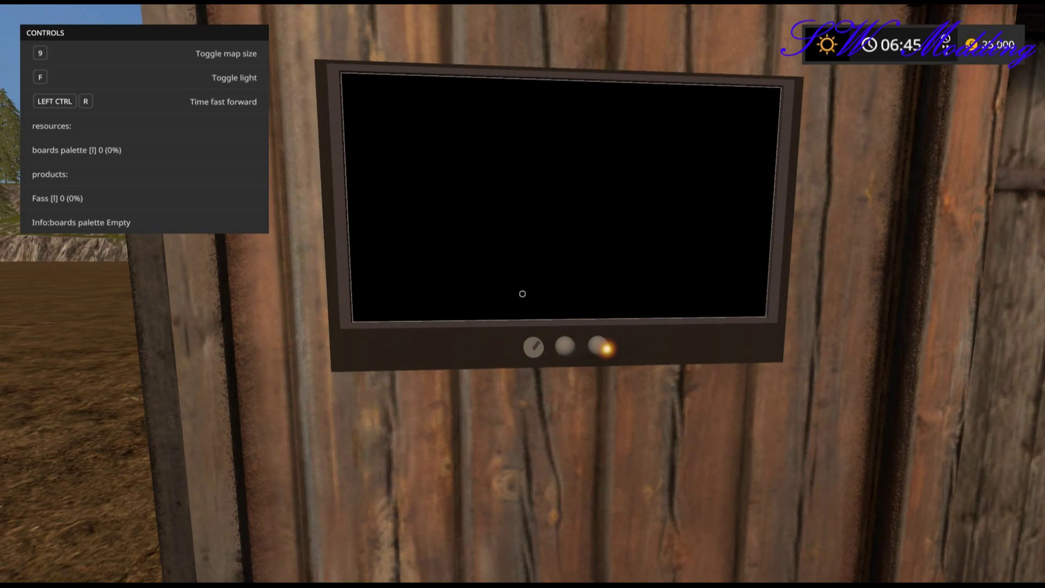
- In Farming Simulator, inspect the barrel factory and the distillery, including their resource and product lists and the input areas
key(s)
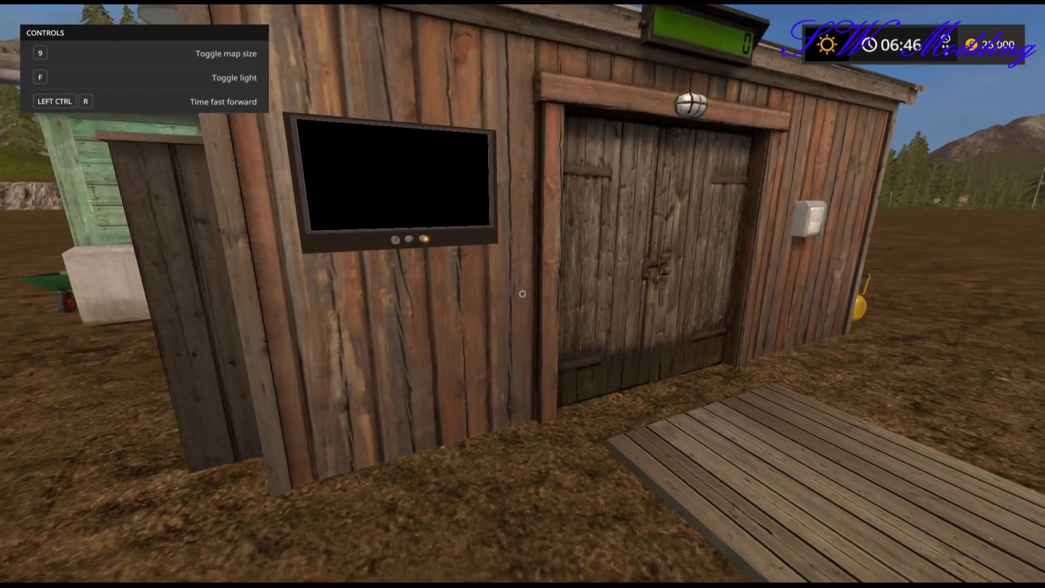
key(w)
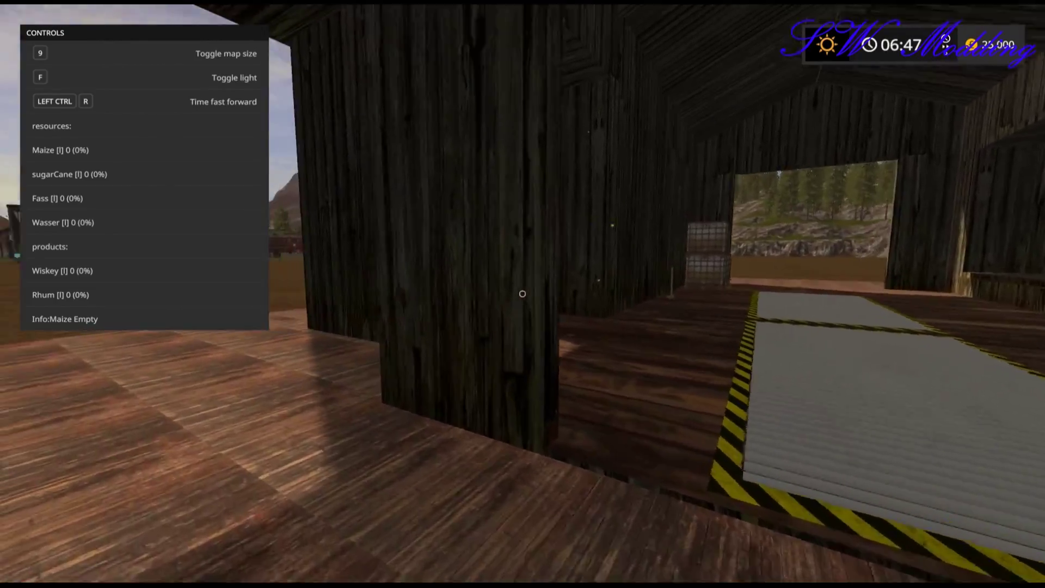
key(w)
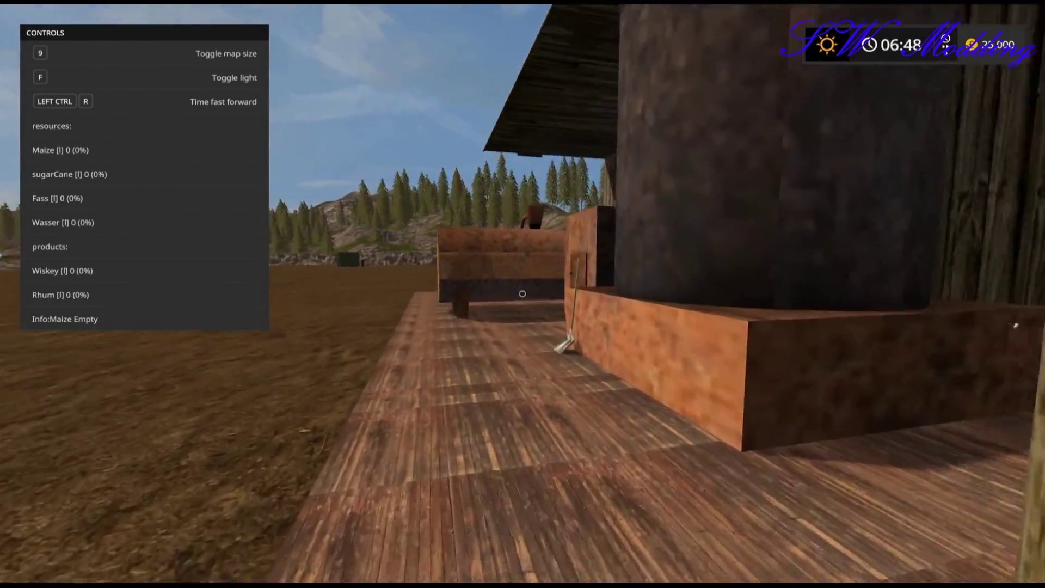
key(w)
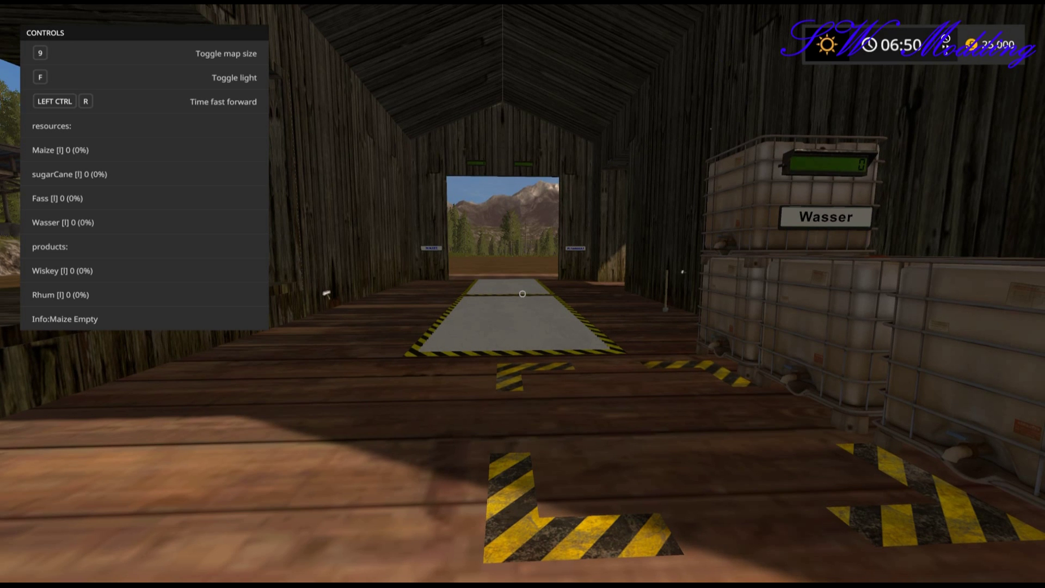
key(w)
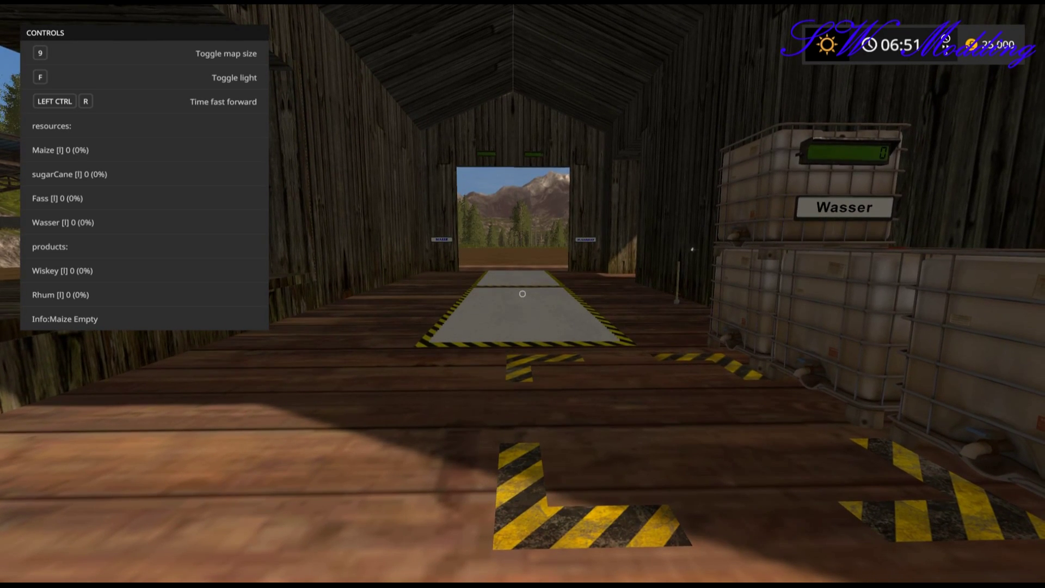
- Hide the controls overlay to inspect the distillery's exterior, and show it again for the water tanker at the liquid trigger
key(F1)
key(s)
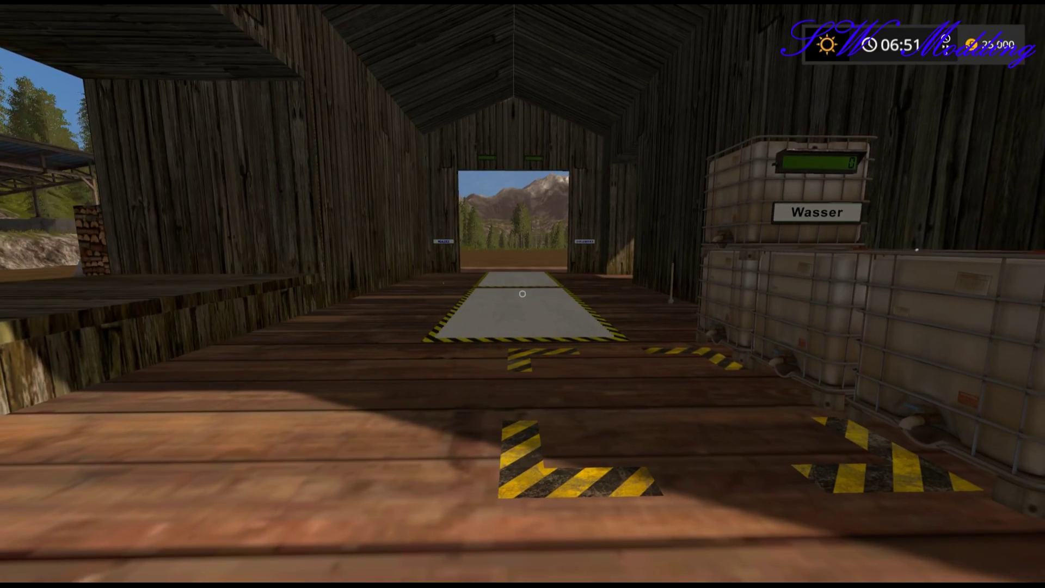
key(a)
key(w)
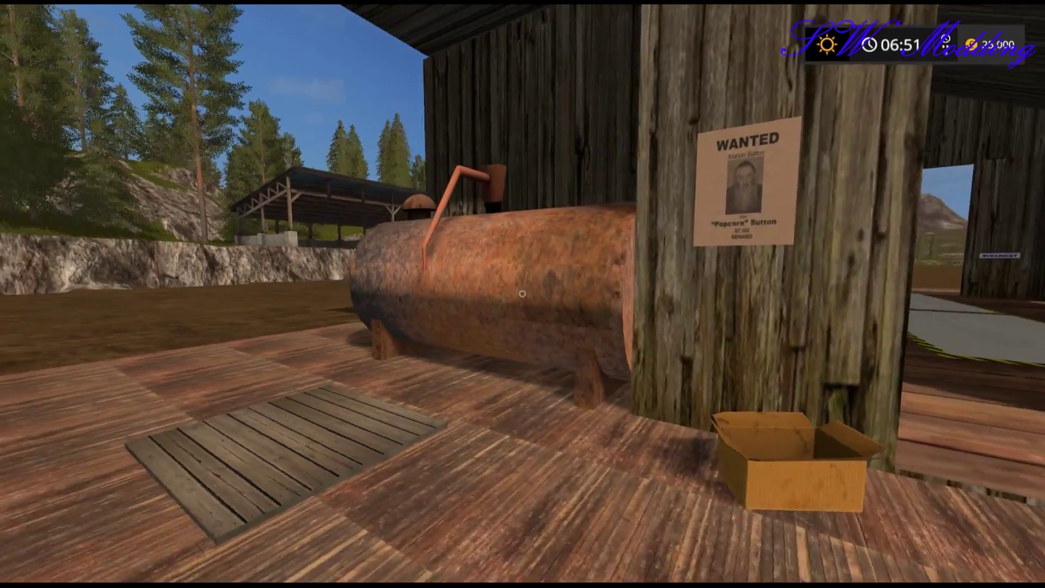
key(w)
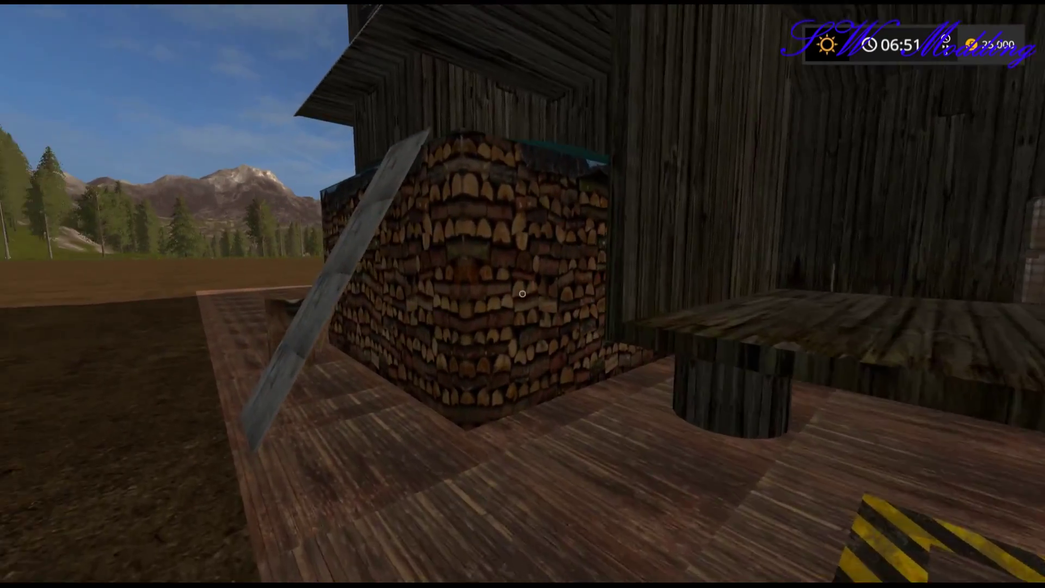
key(w)
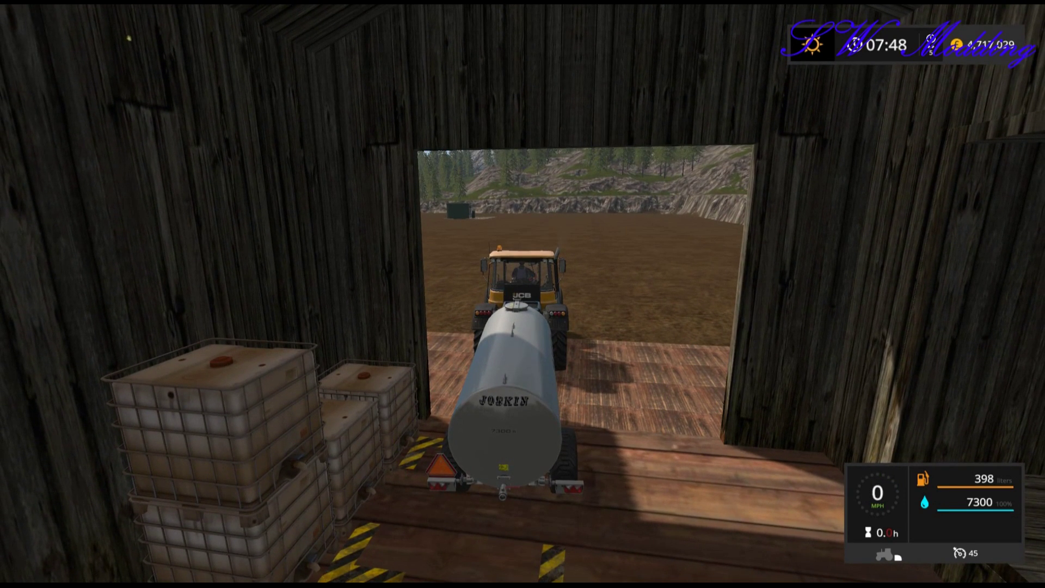
key(F1)
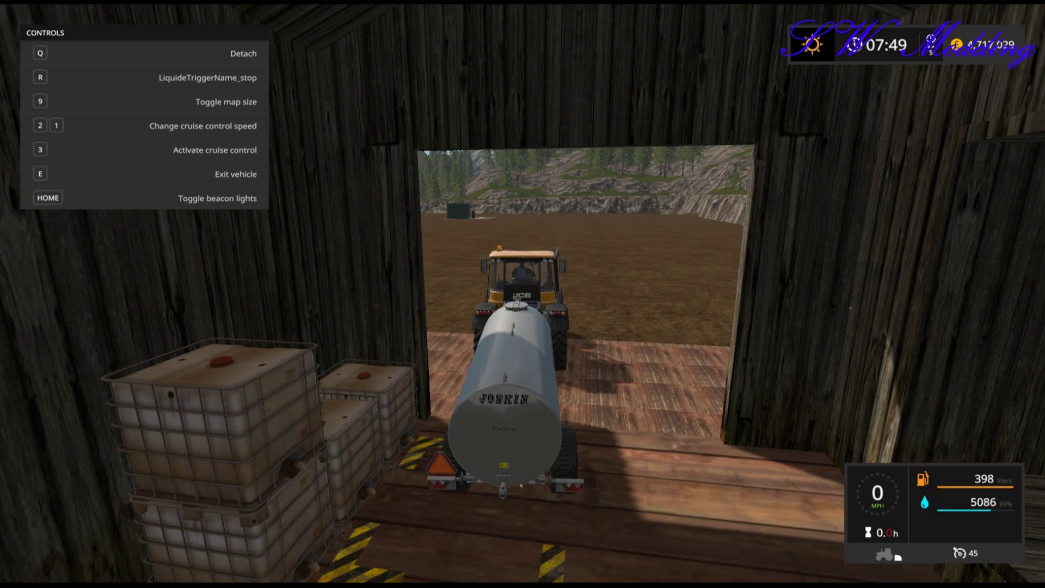
- Hide the controls overlay, leave the water tanker's tractor and walk over to the Golden Barrel factory
key(F1)
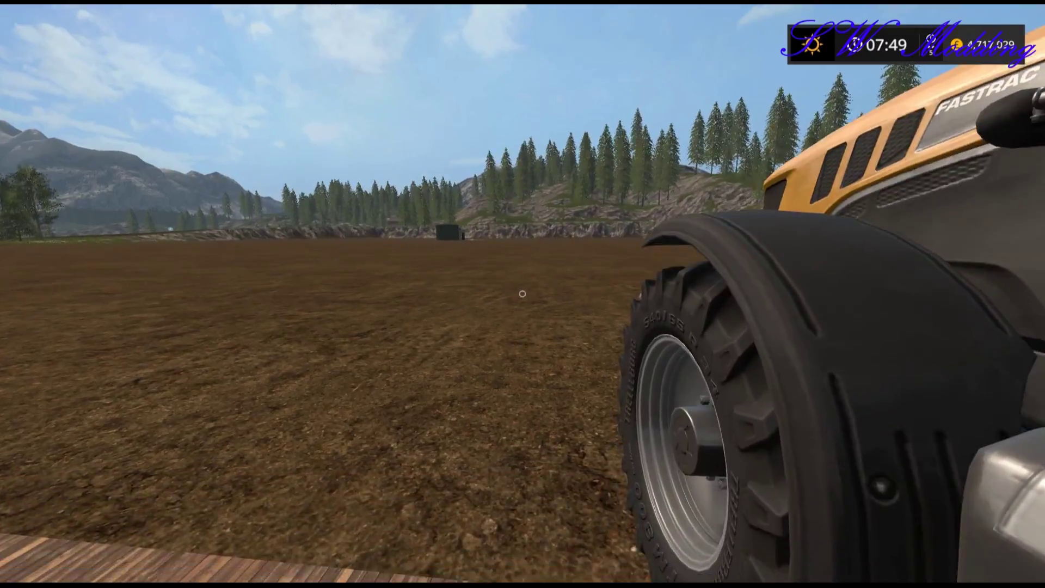
key(e)
key(e)
key(e)
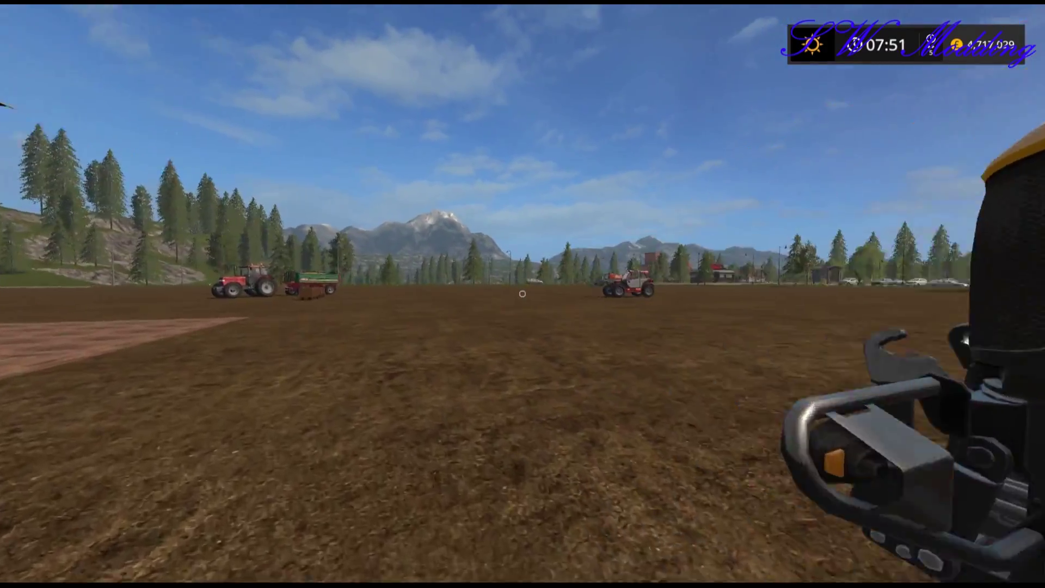
key(w)
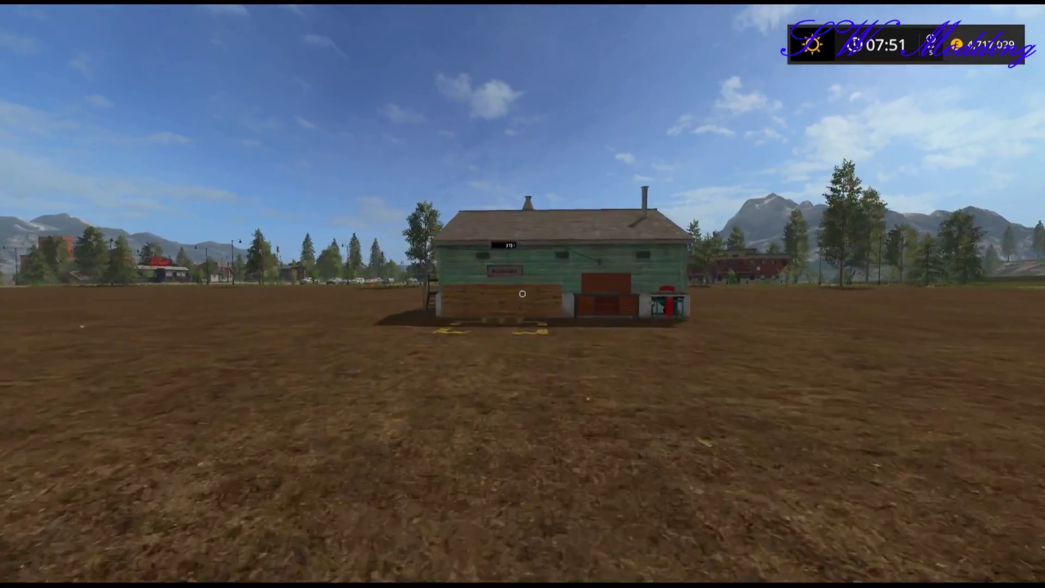
key(w)
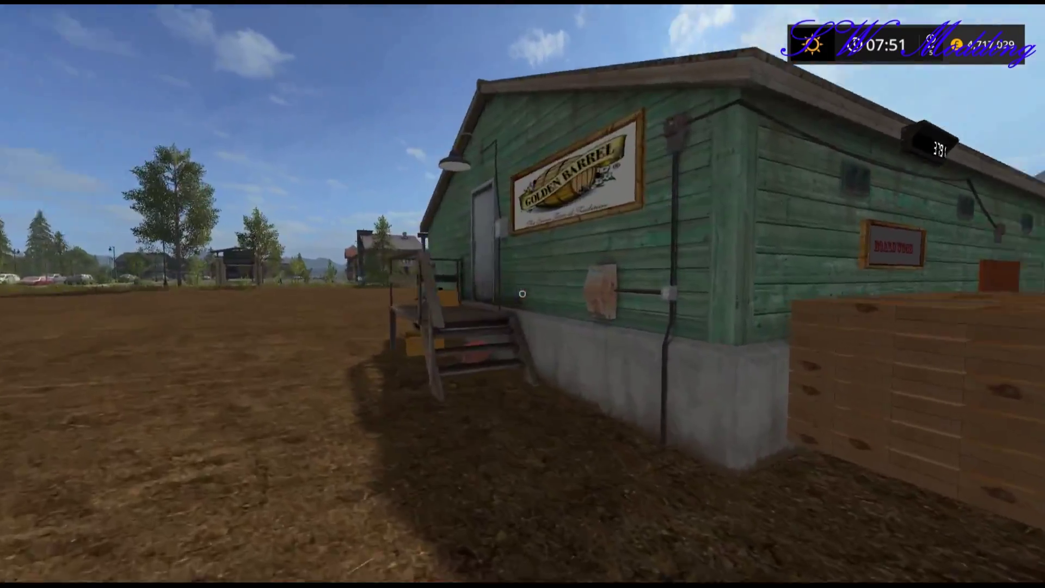
- Switch to the red tractor with the maize trailer, drive it into the distillery and unload the maize over the grate
key(Tab)
key(w)
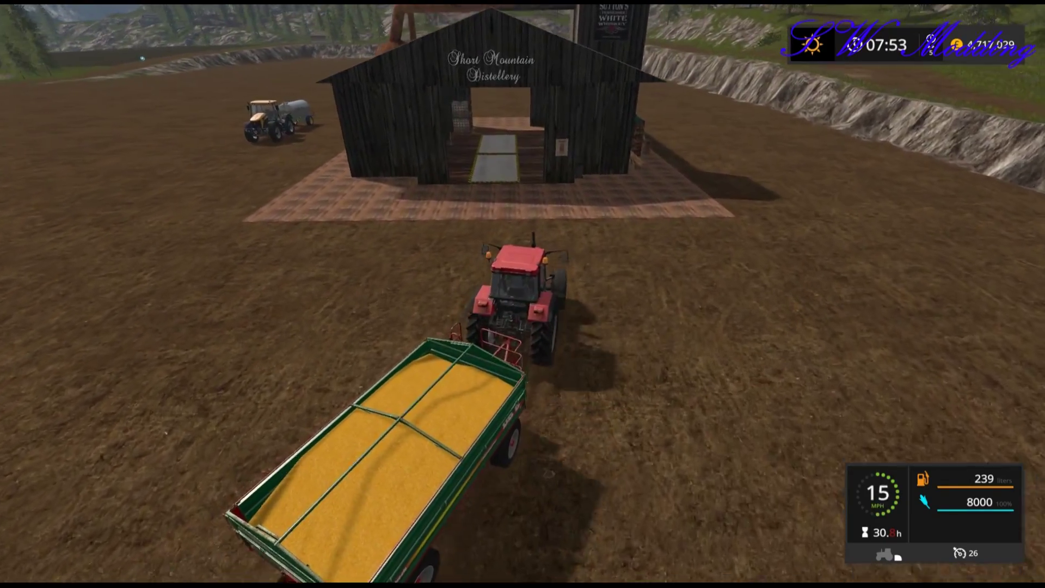
key(w)
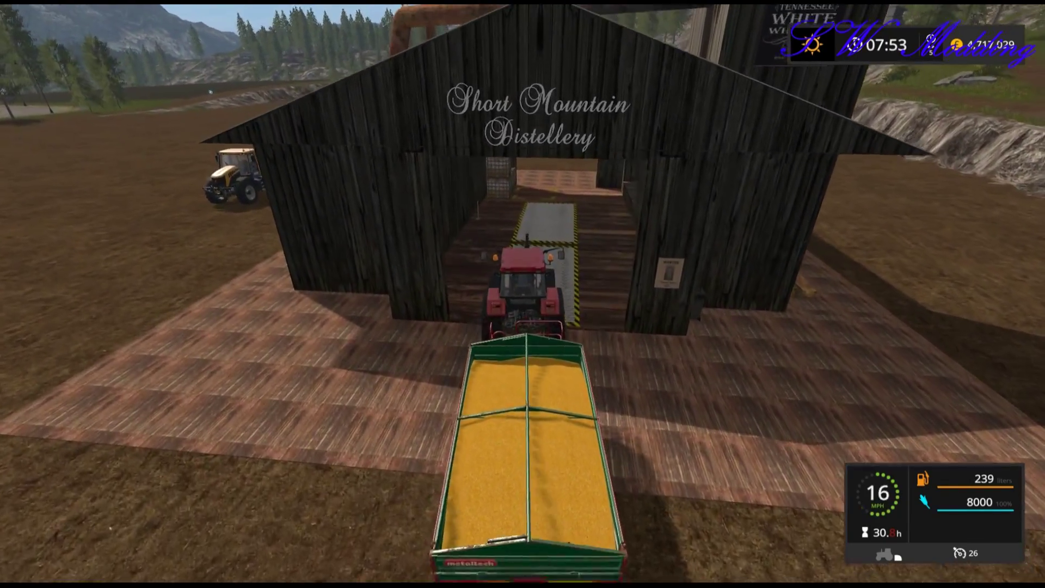
key(w)
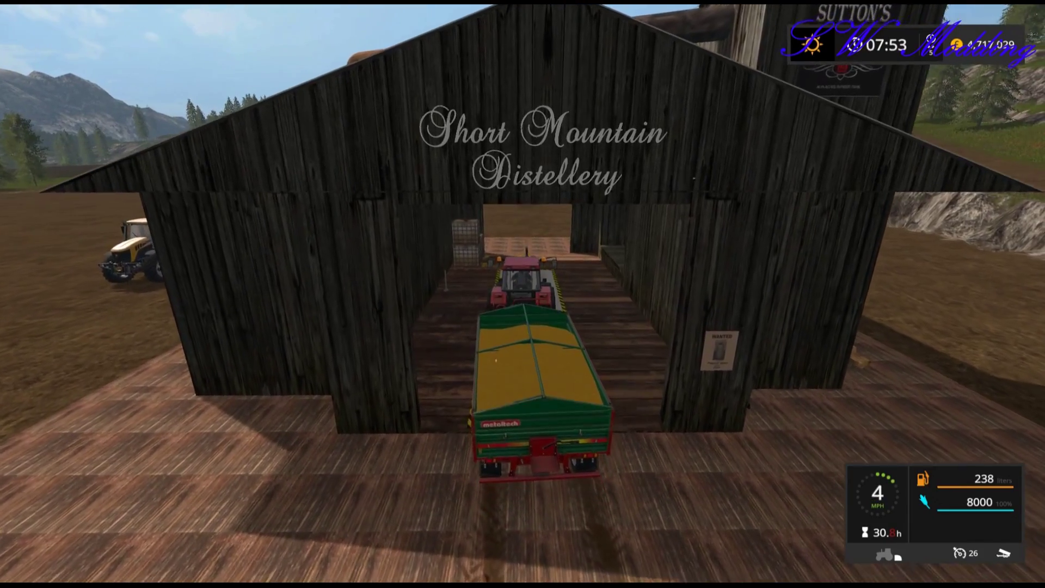
key(w)
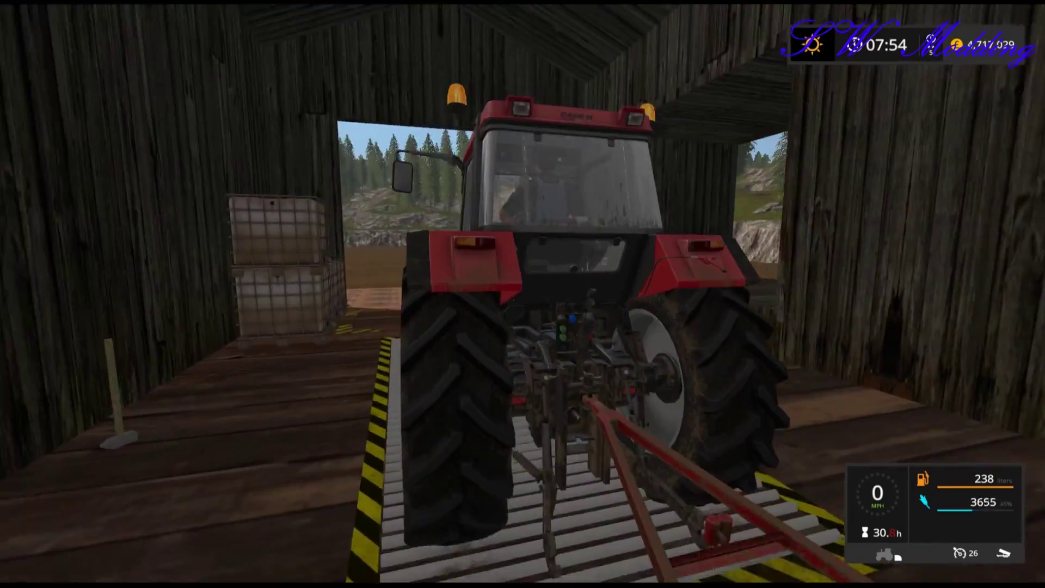
- Finish unloading the sugarcane in the distillery, drive the empty trailer outside and get out of the tractor
key(w)
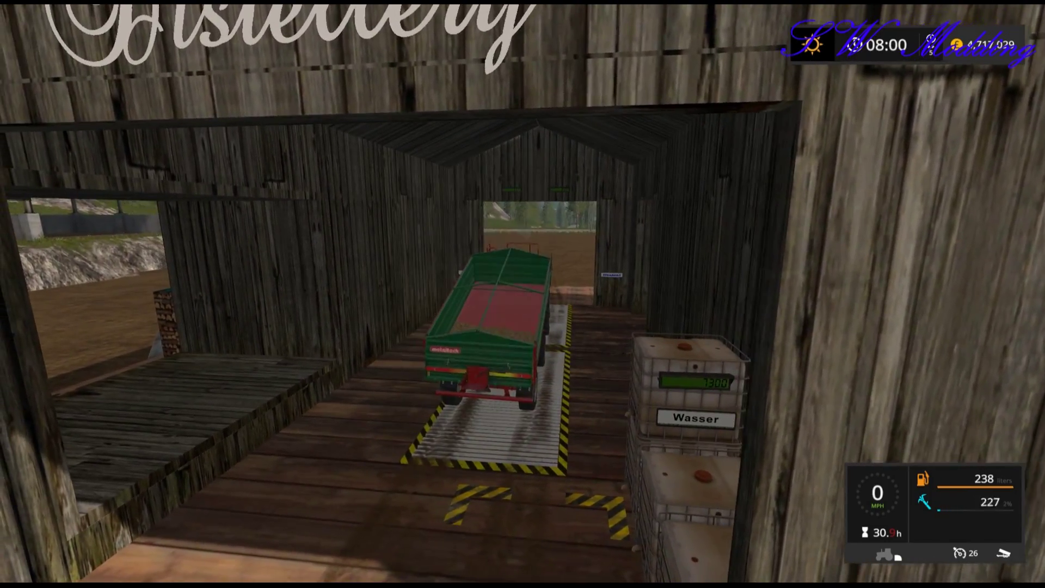
key(w)
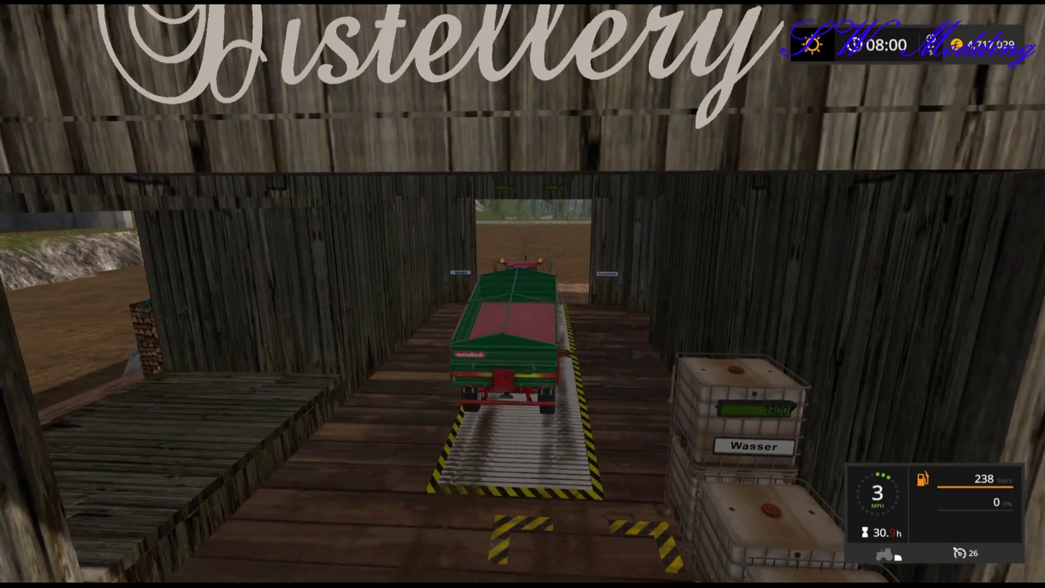
key(w)
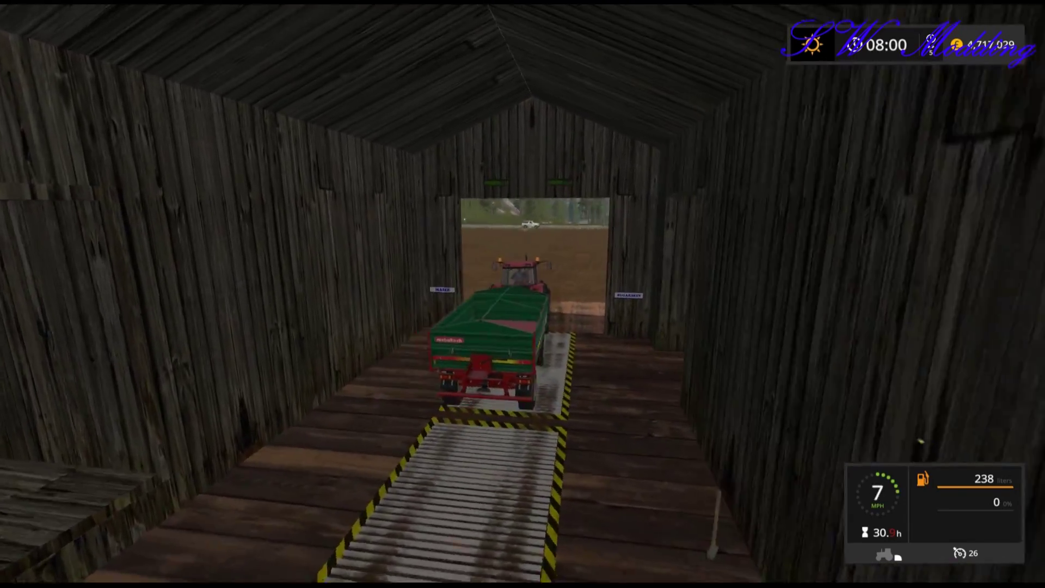
key(w)
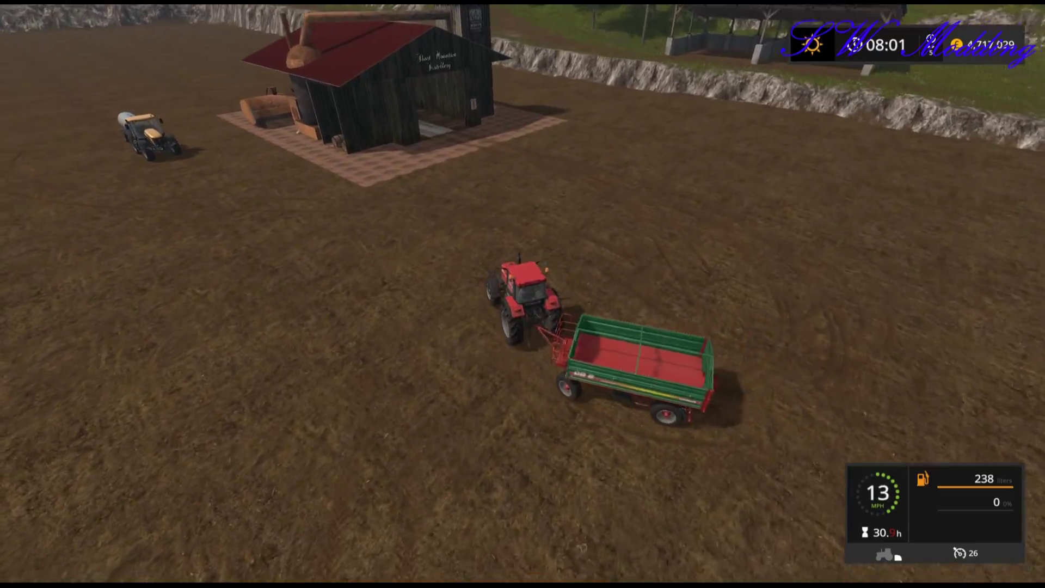
key(w)
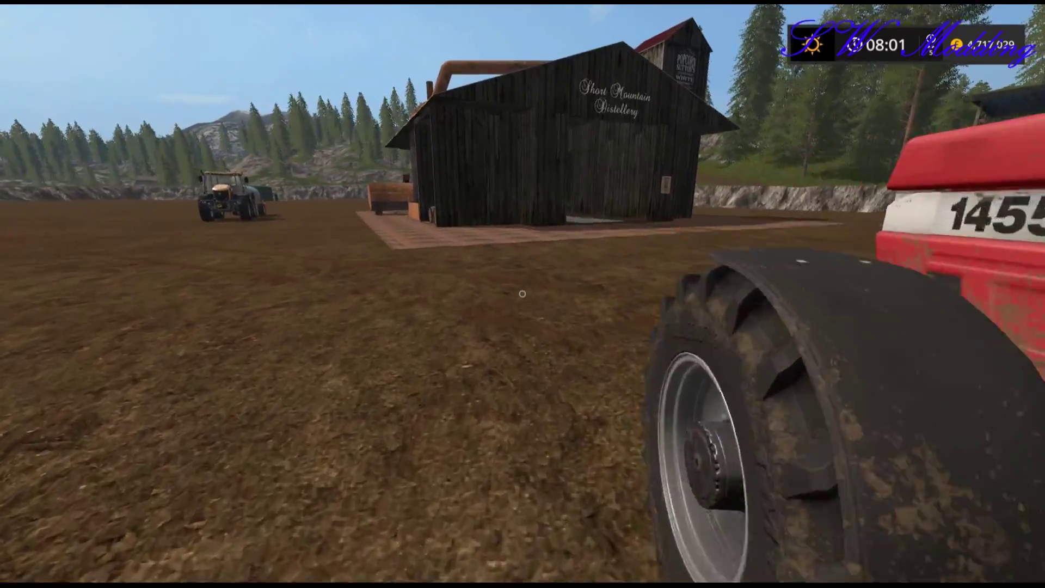
- Walk into the distillery and examine its resource and product levels in the controls overlay, hiding the overlay again
key(w)
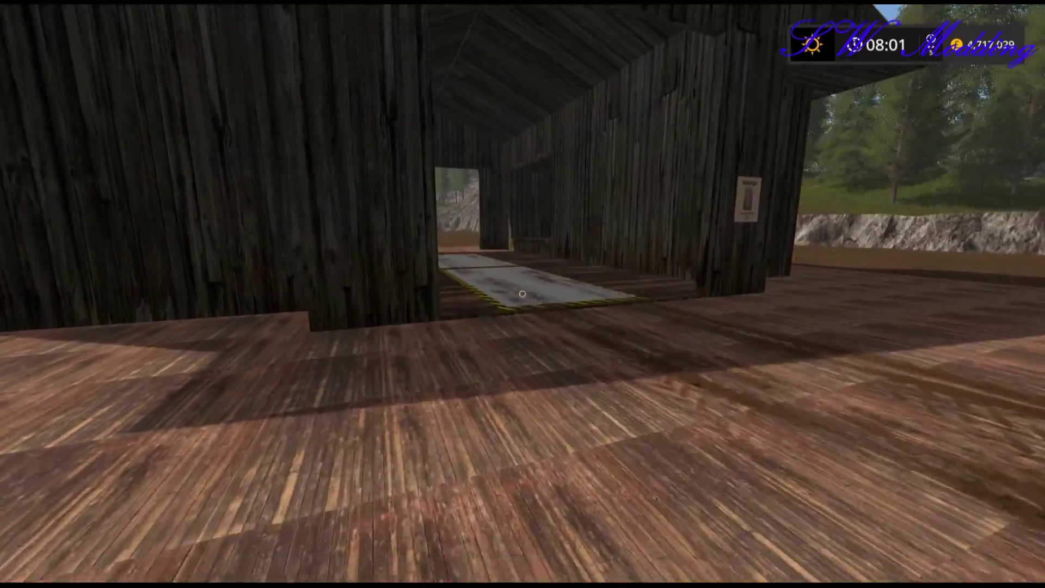
key(w)
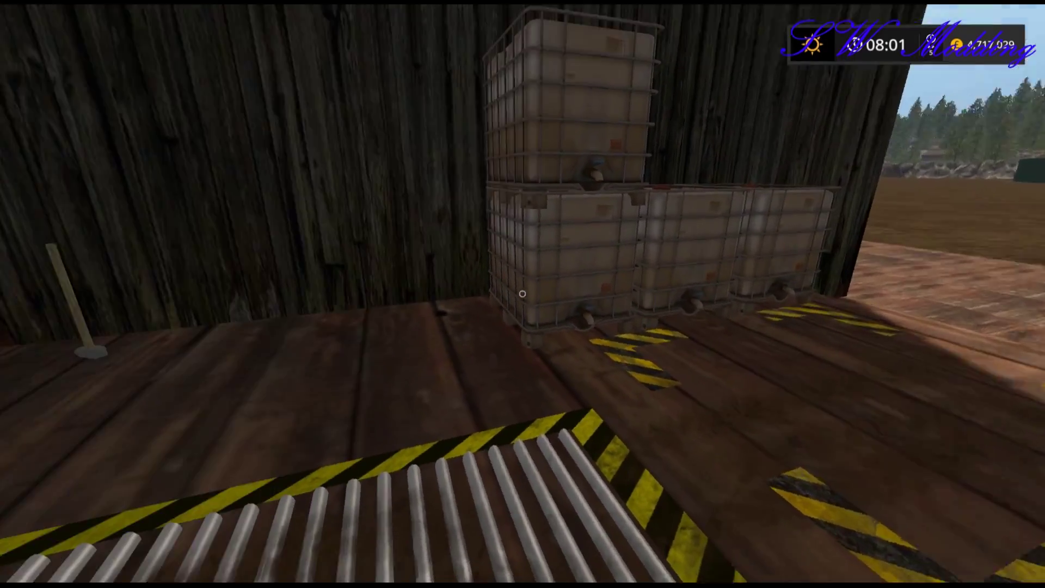
key(s)
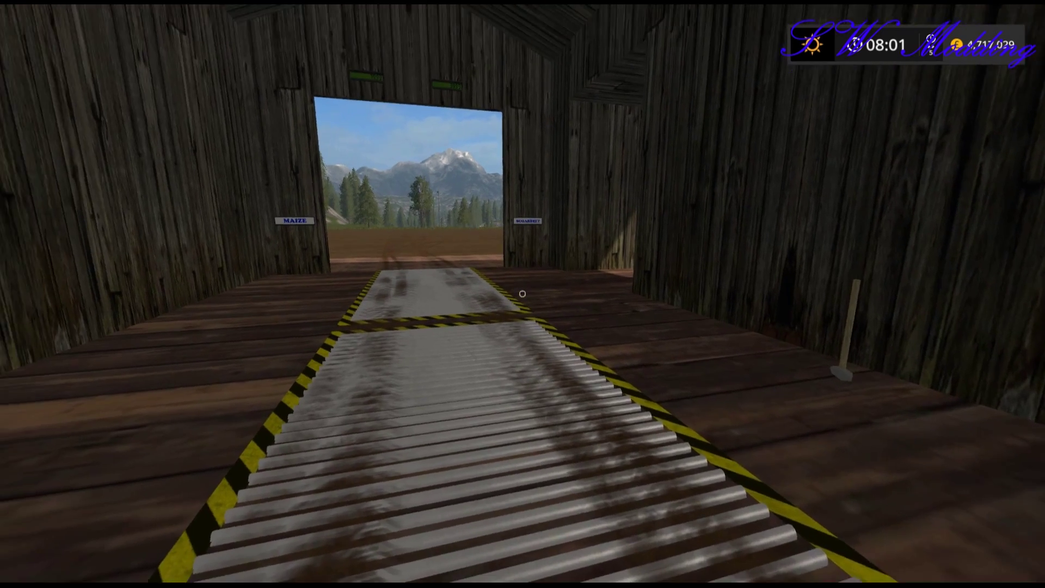
key(F1)
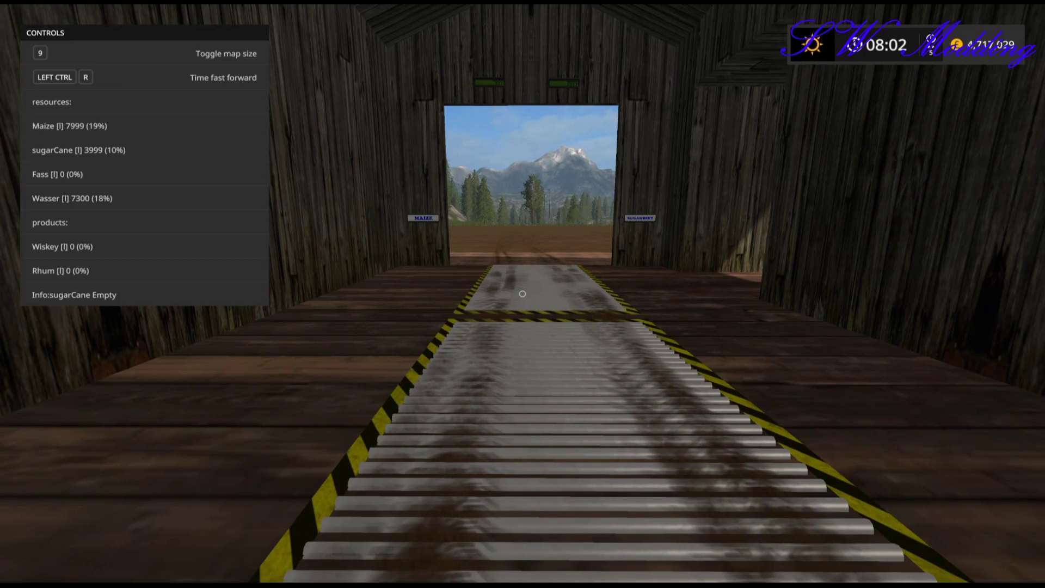
key(w)
key(F1)
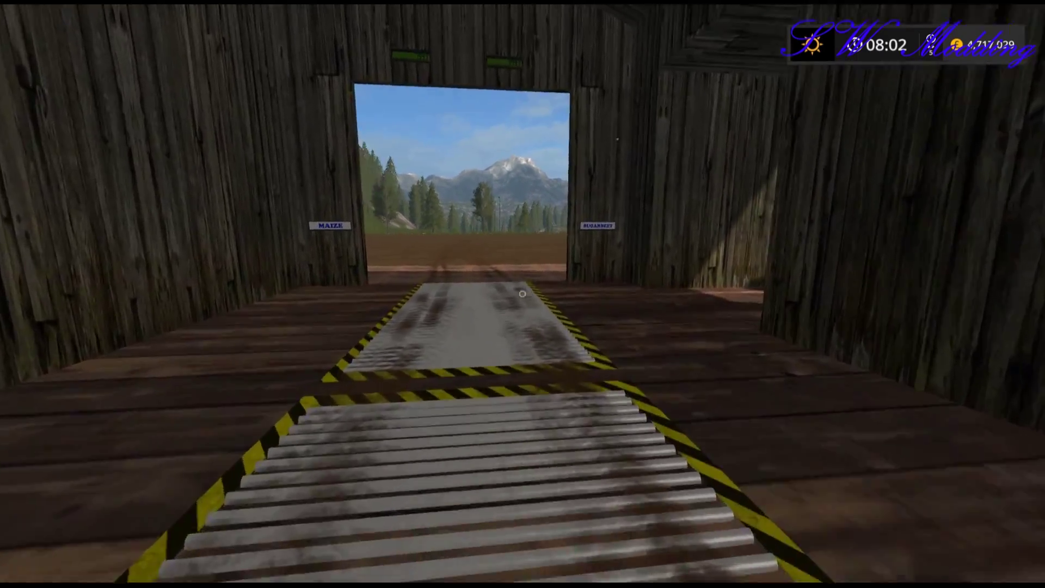
- Walk to the Manitou telehandler, get in and drive it towards the barrel factory
key(w)
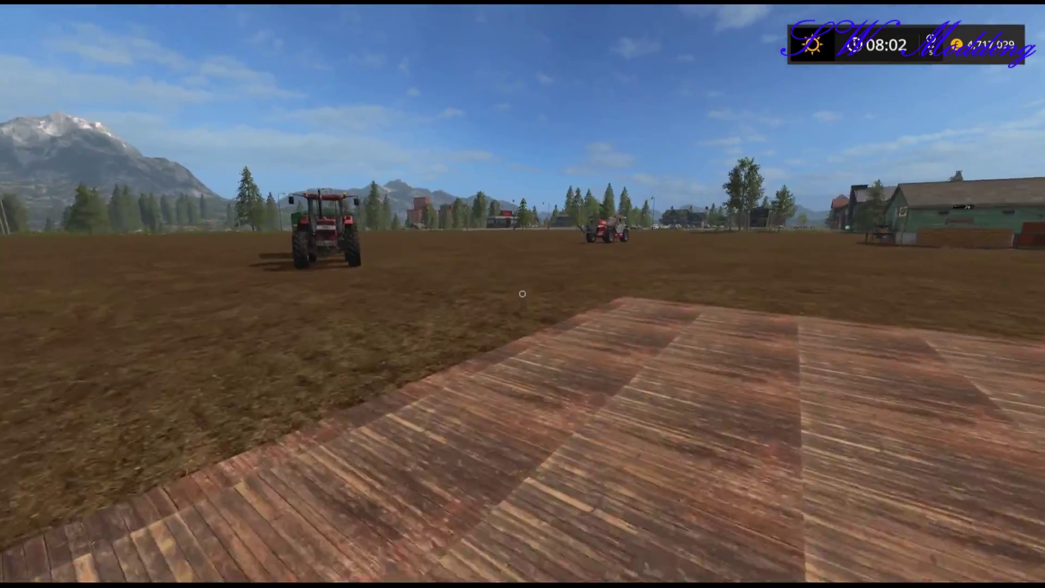
key(w)
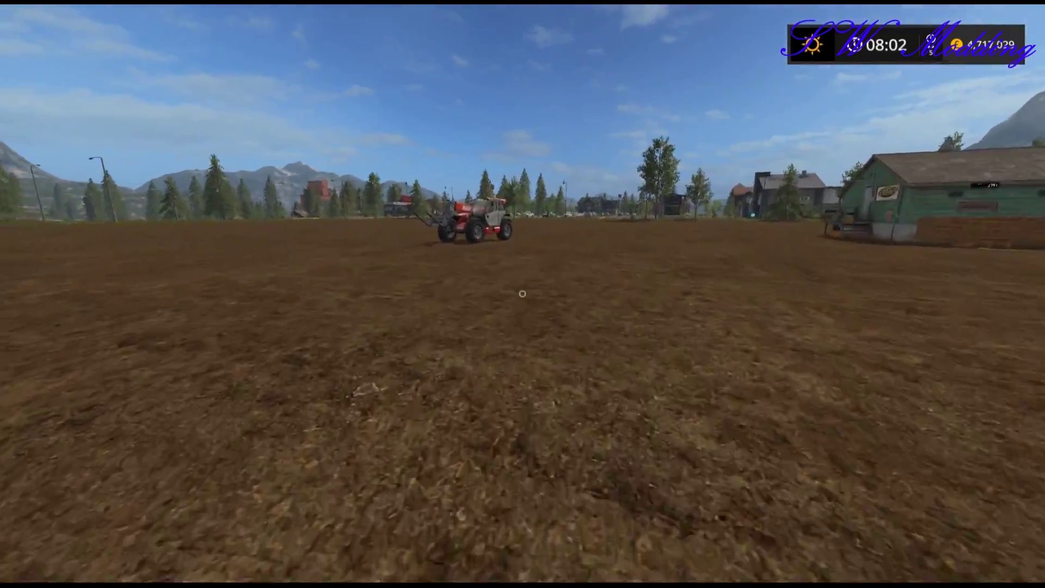
key(w)
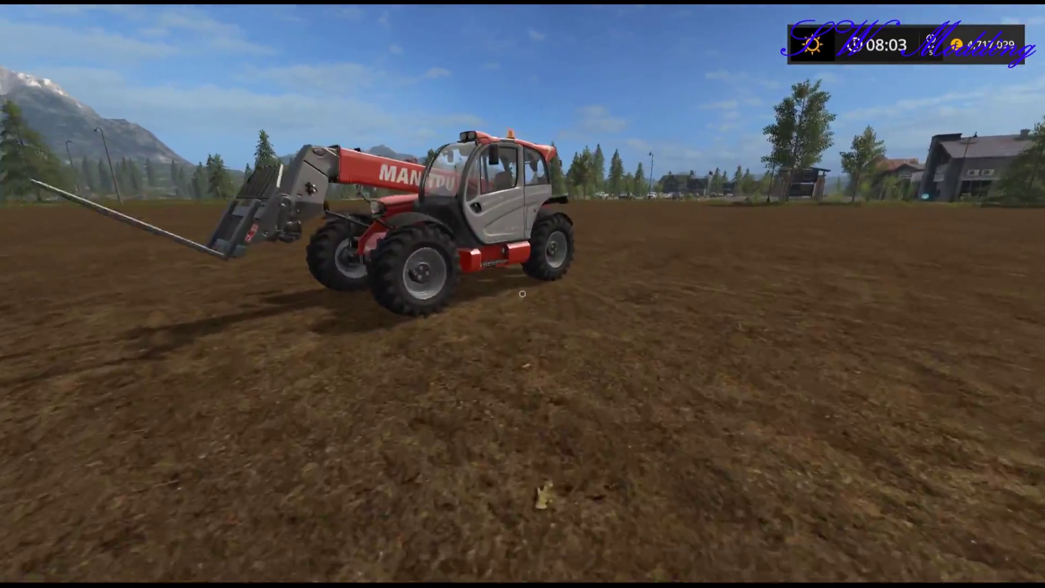
key(w)
key(e)
key(w)
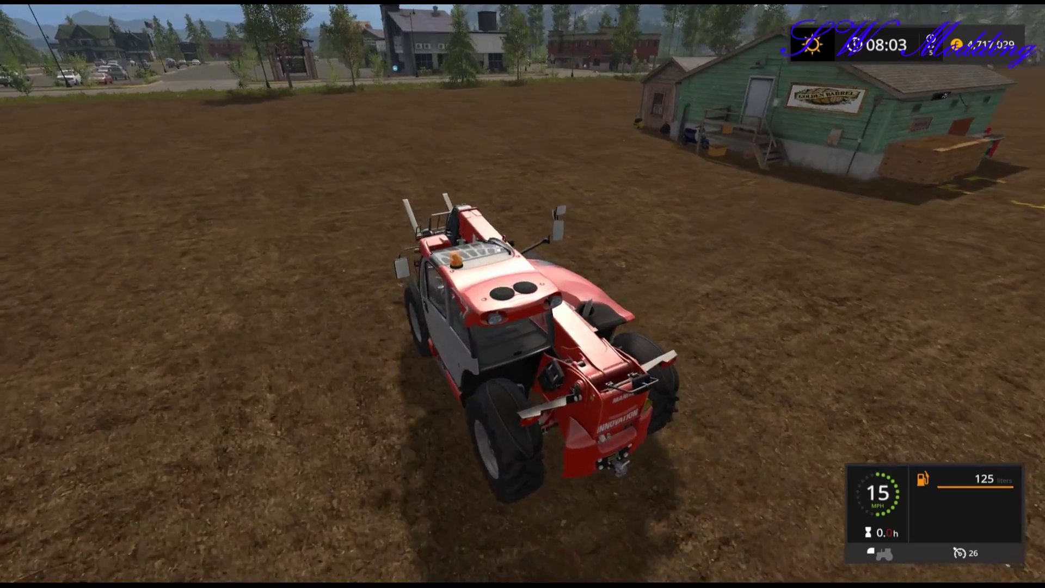
key(a)
key(Escape)
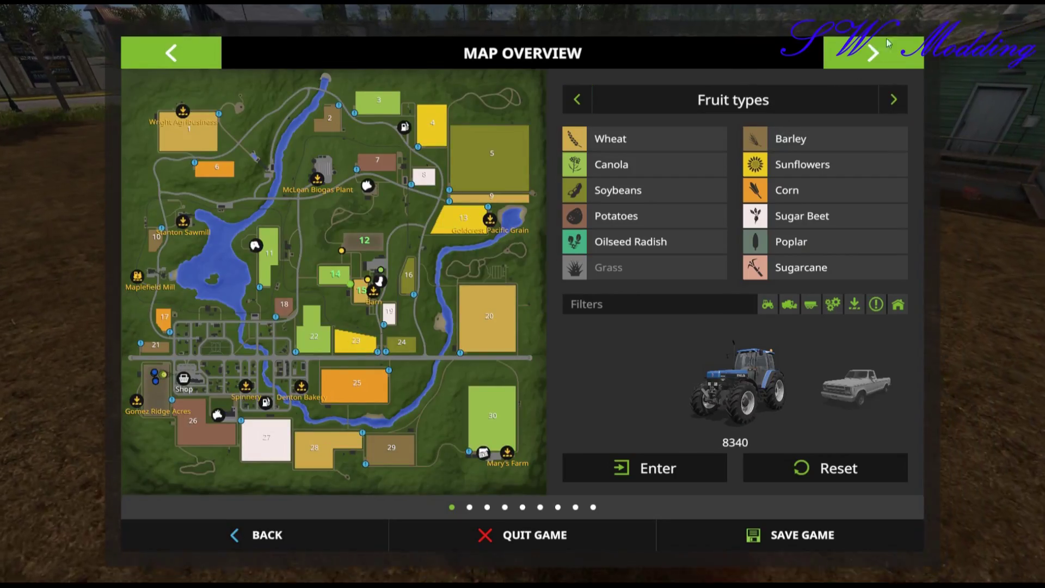
click(860, 53)
click(860, 53)
click(196, 51)
drag(361, 484, 860, 492)
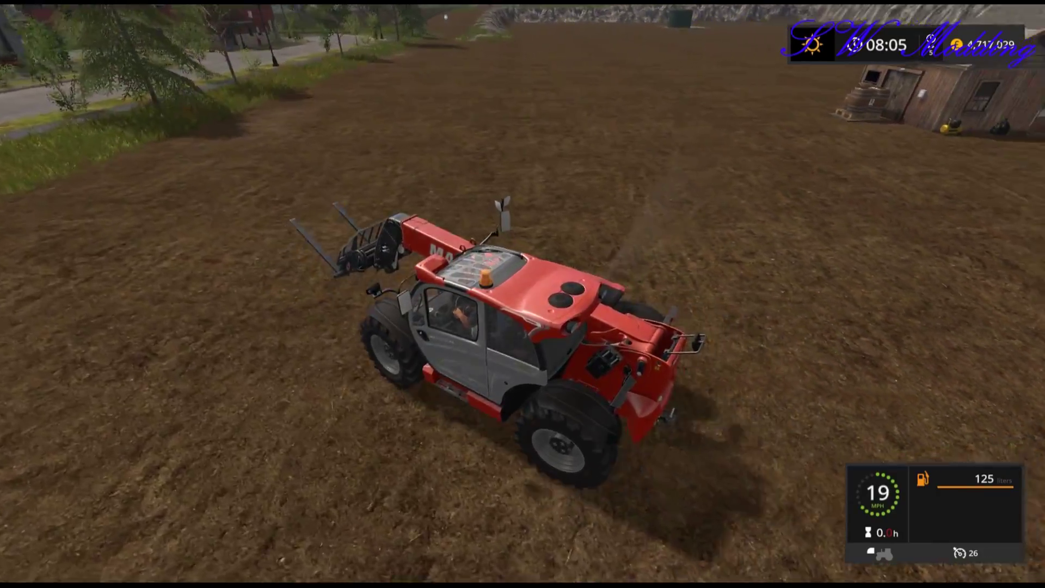
- Maneuver the telehandler around the barrel factory and line up its forks with the barrel pallet at the output shed
key(w)
key(d)
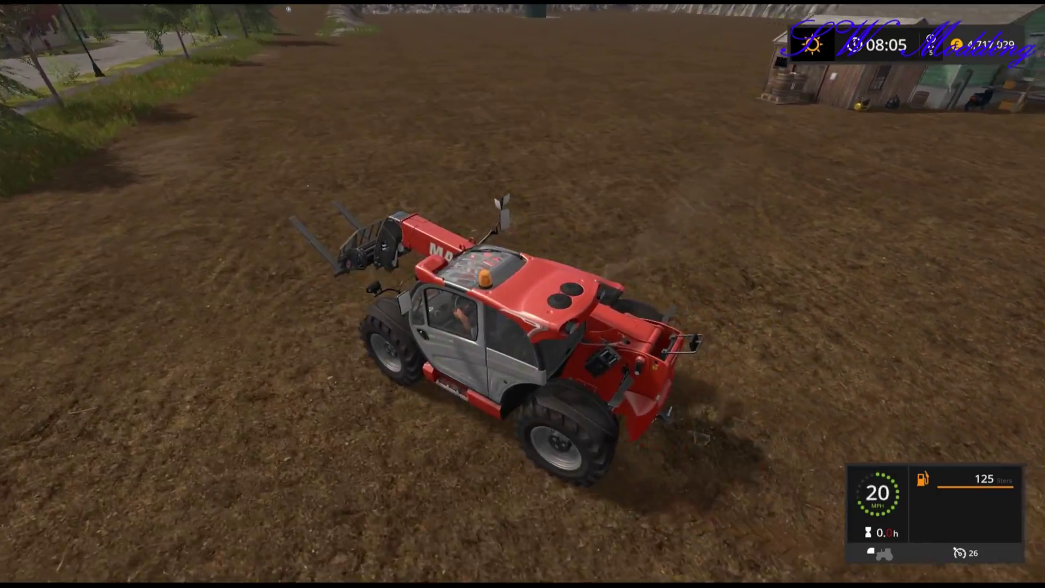
key(d)
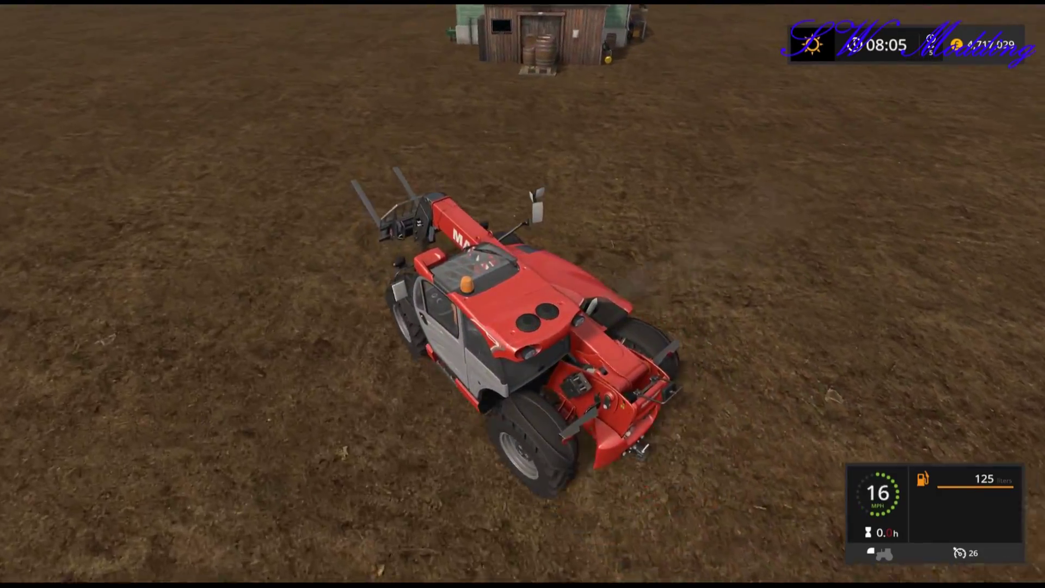
key(w)
key(s)
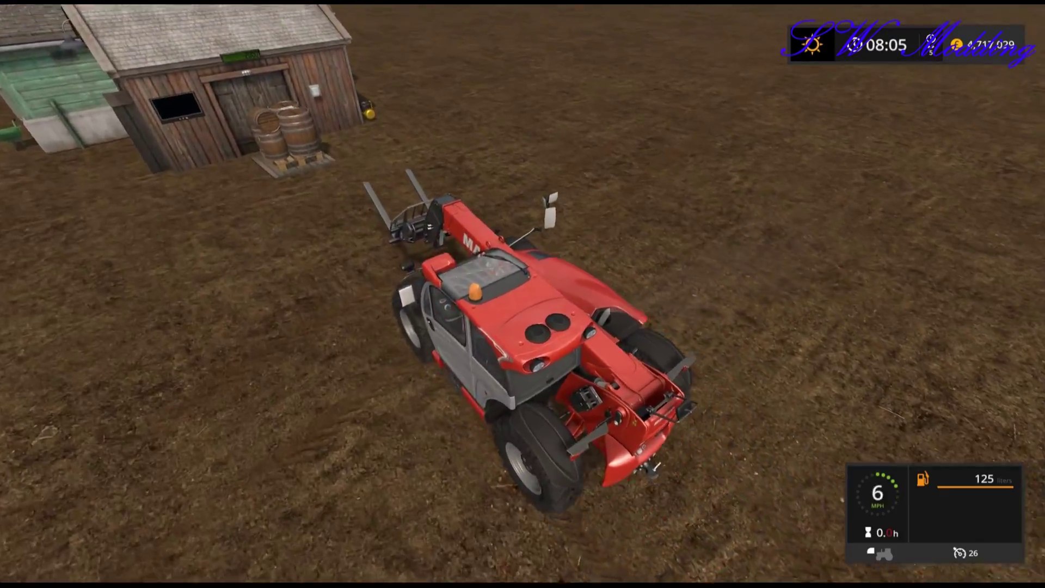
key(w)
key(a)
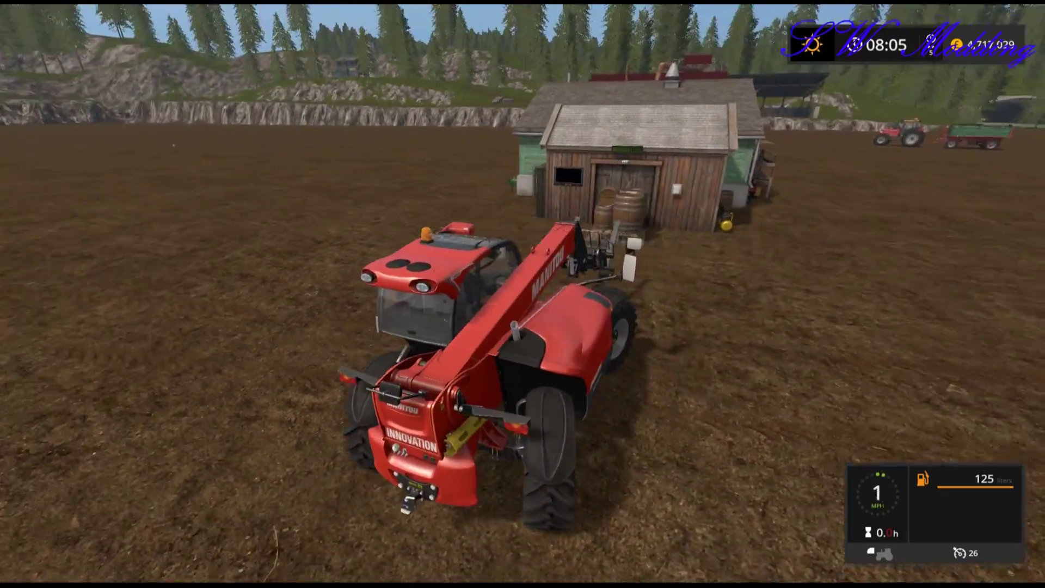
key(w)
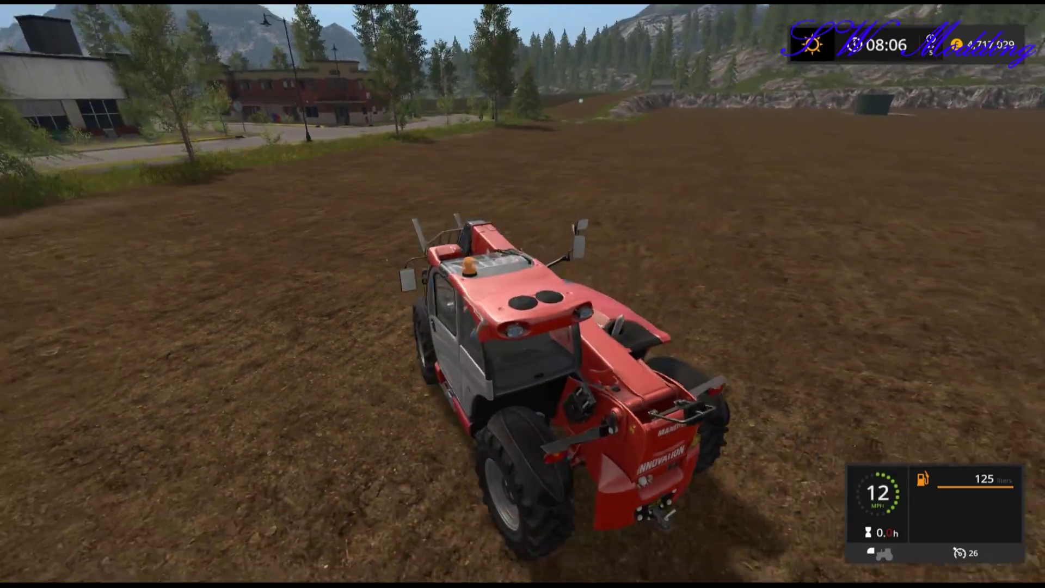
key(d)
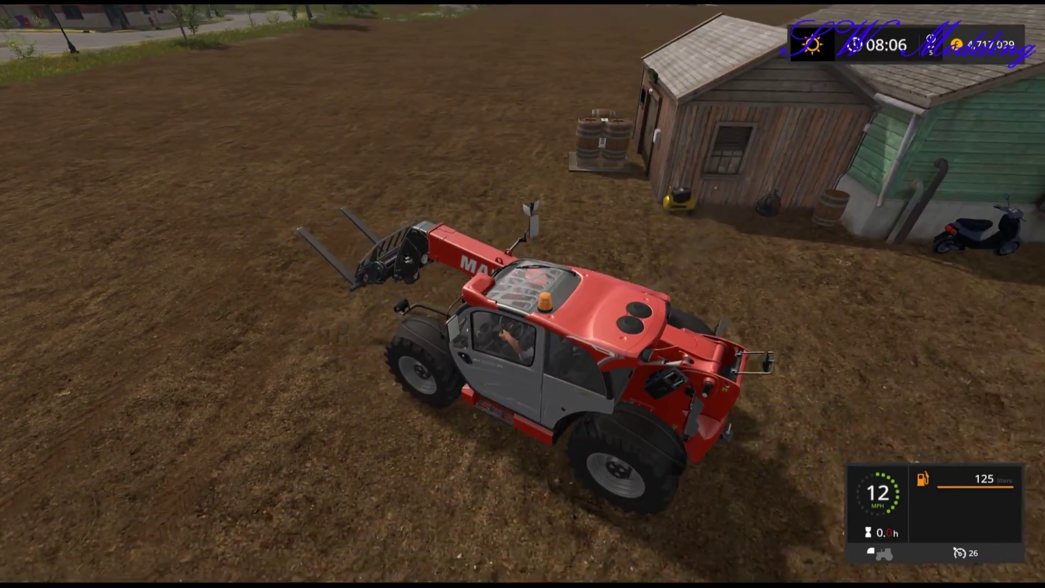
key(s)
key(w)
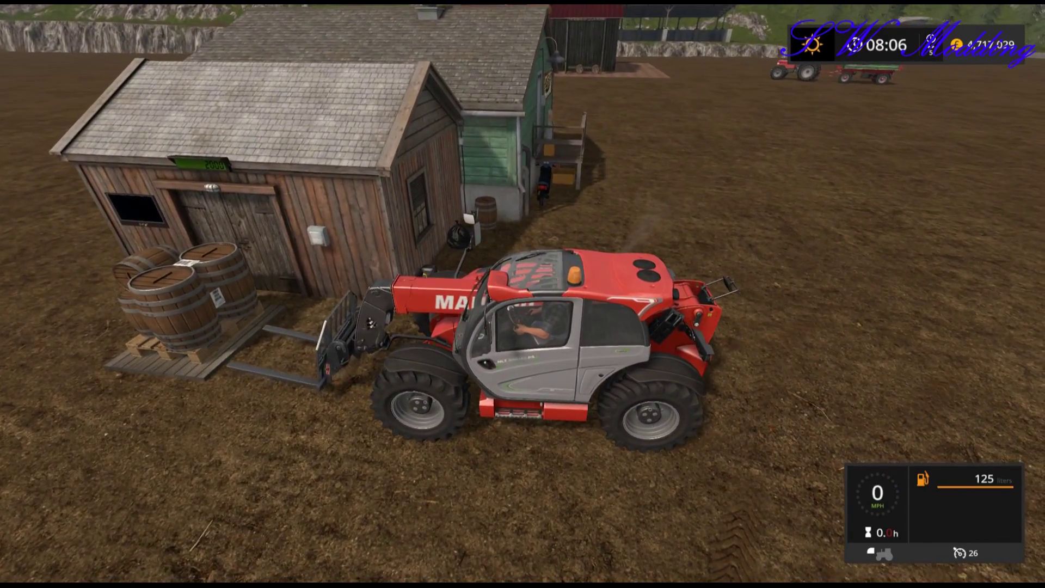
- Slide the forks under the barrel pallet, lift it off the platform and back away from the output shed
key(w)
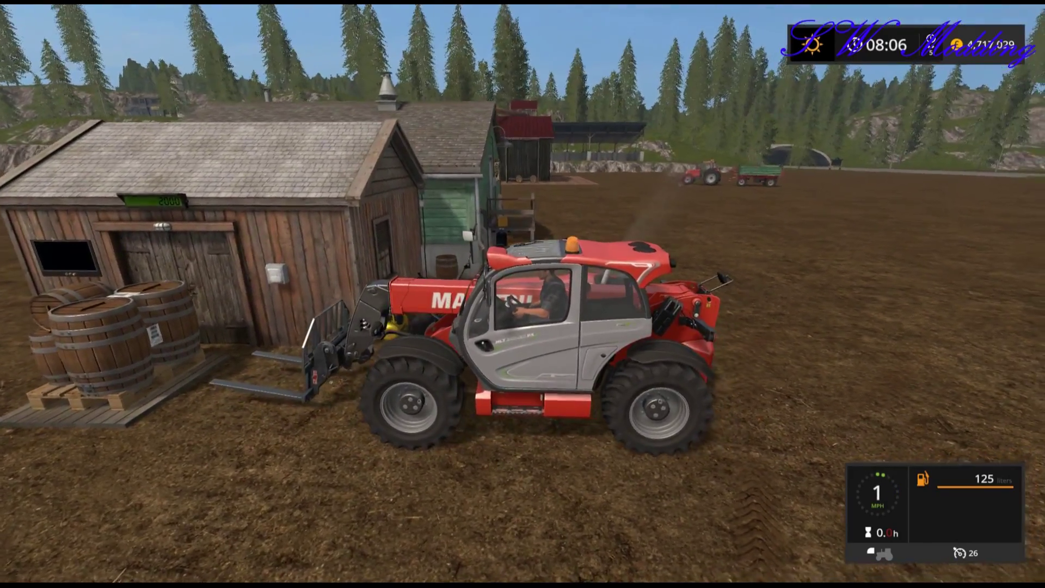
key(w)
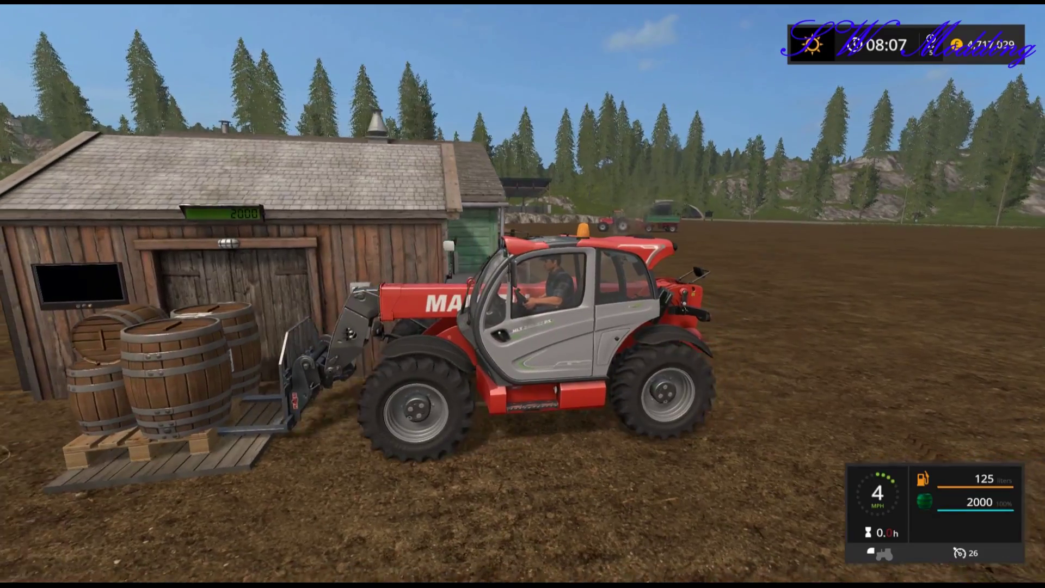
key(s)
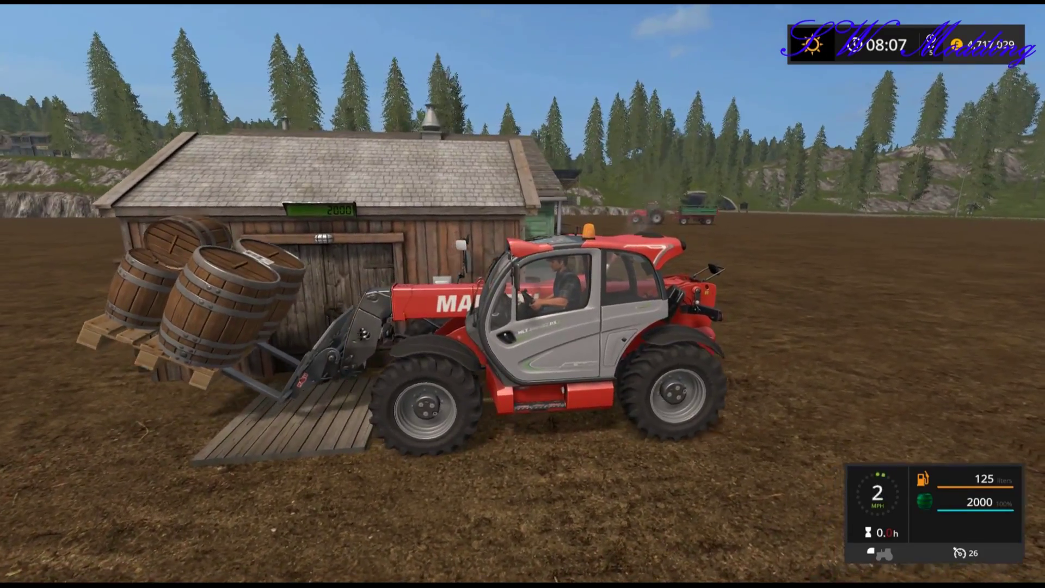
key(s)
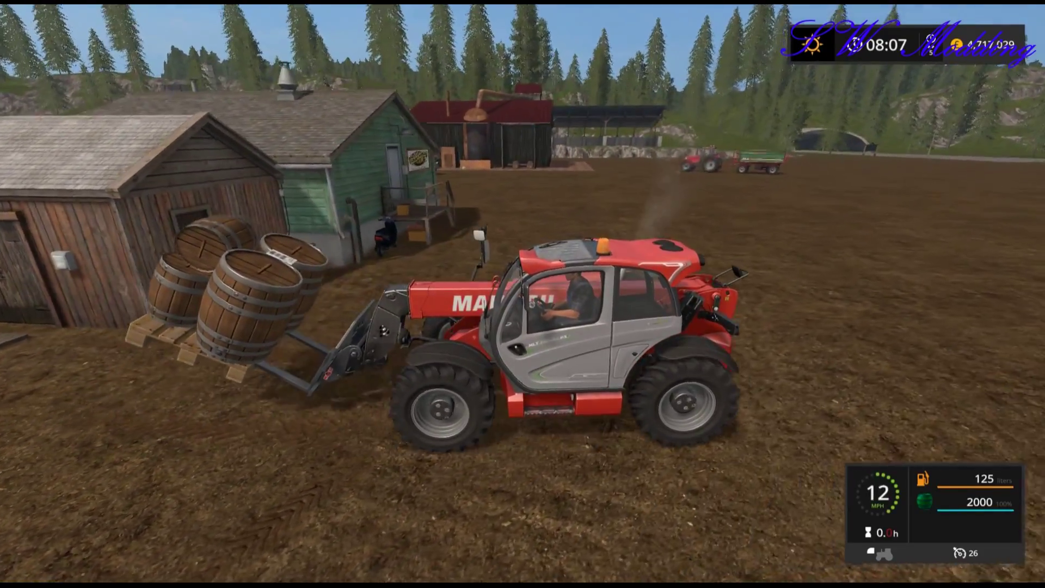
- Drive the telehandler with the barrel pallet to the distillery and deliver the barrels at its barrel drop-off bay
key(w)
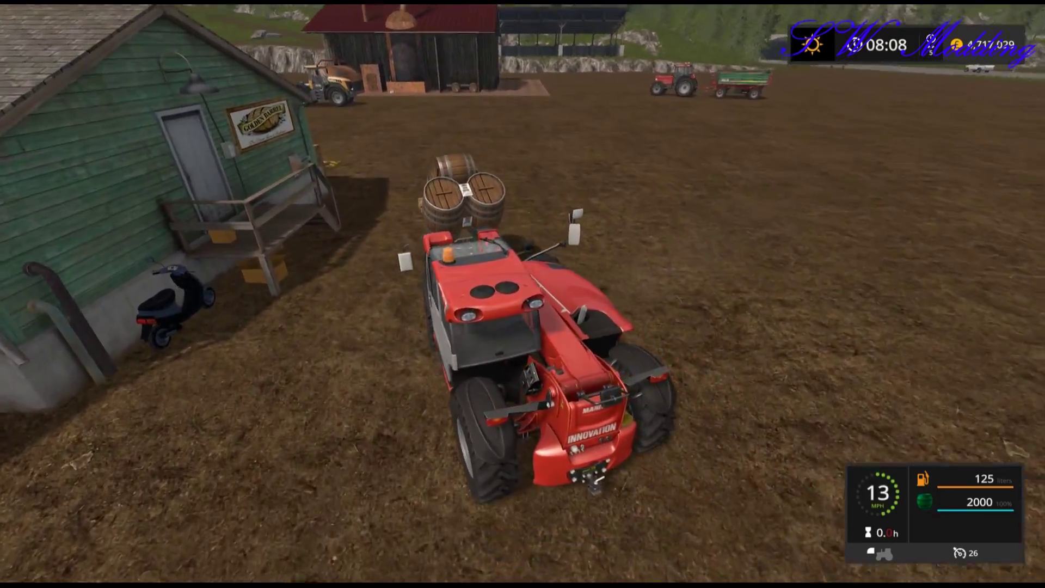
key(w)
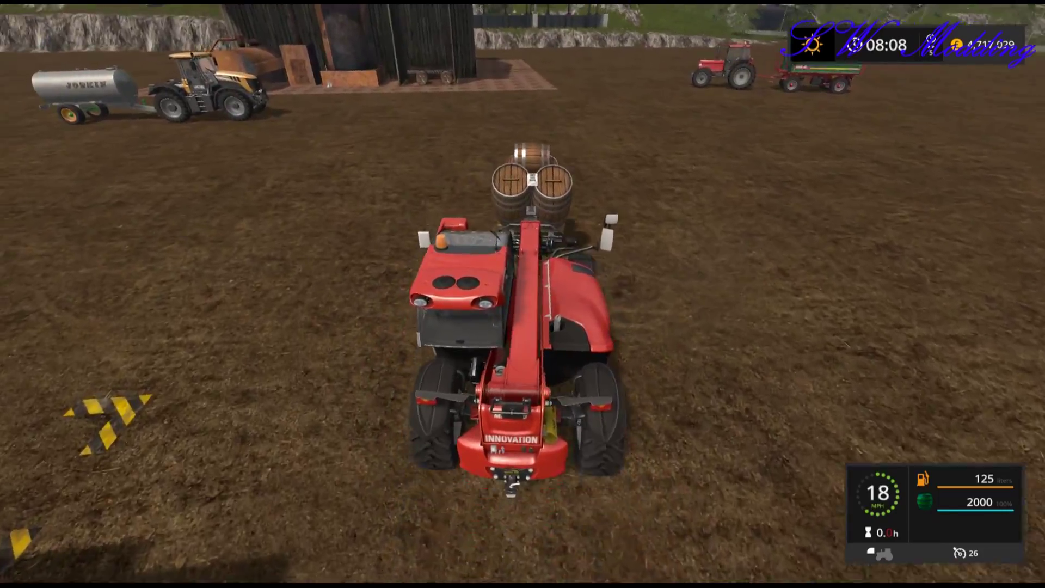
key(w)
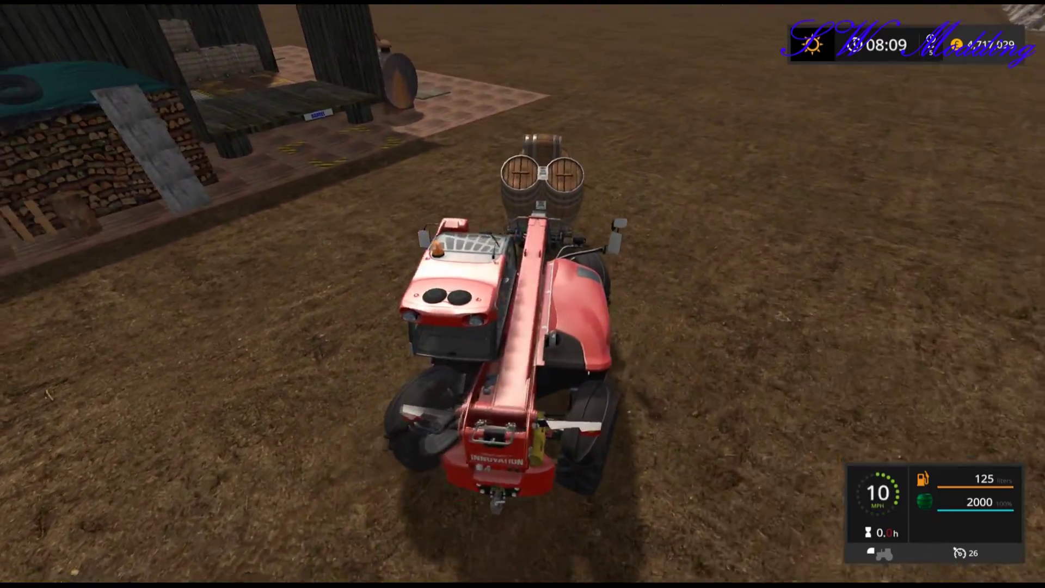
key(s)
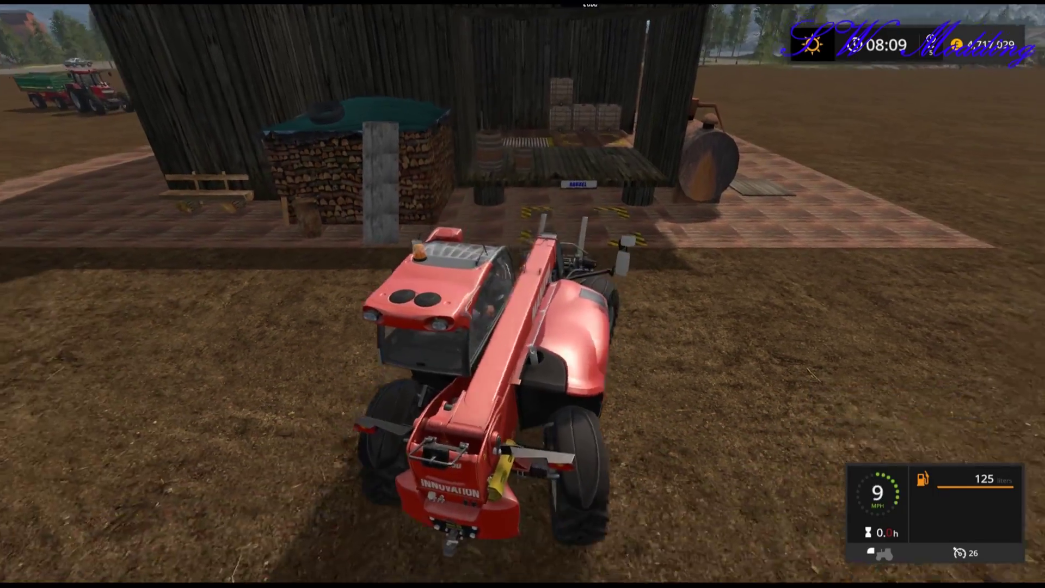
- Get out of the telehandler and inspect the distillery's barrel bay and the level display above it
key(e)
key(w)
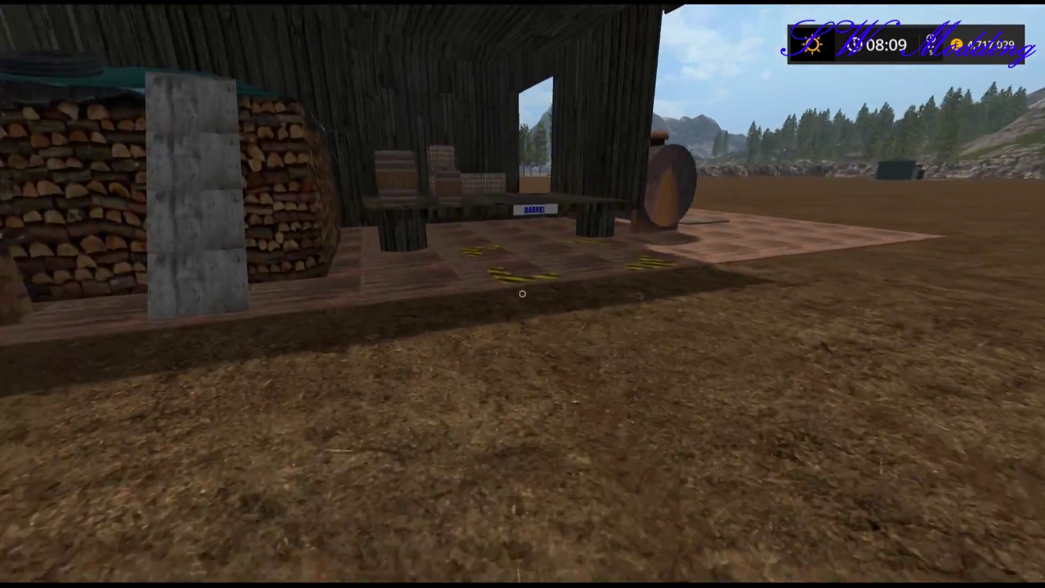
key(w)
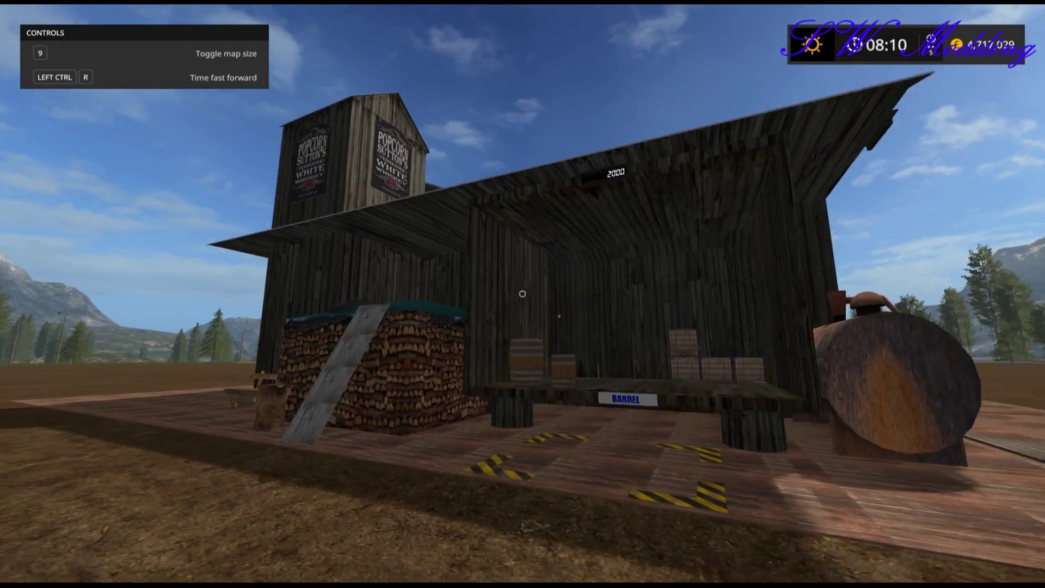
key(w)
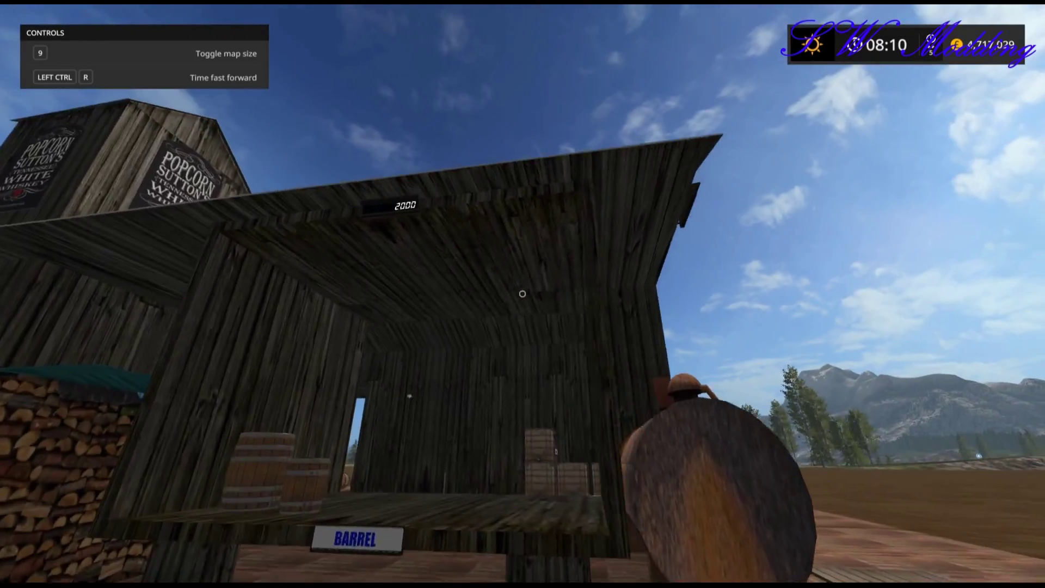
key(d)
key(s)
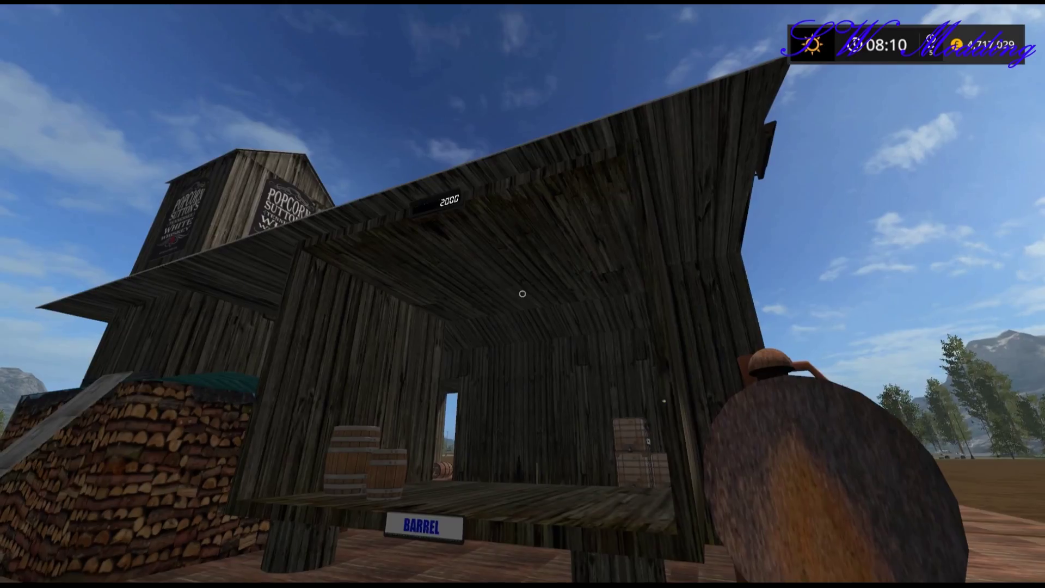
- Walk around the distillery, past its main entrance and the storage tank, to the Joskin tanker
key(w)
key(d)
key(w)
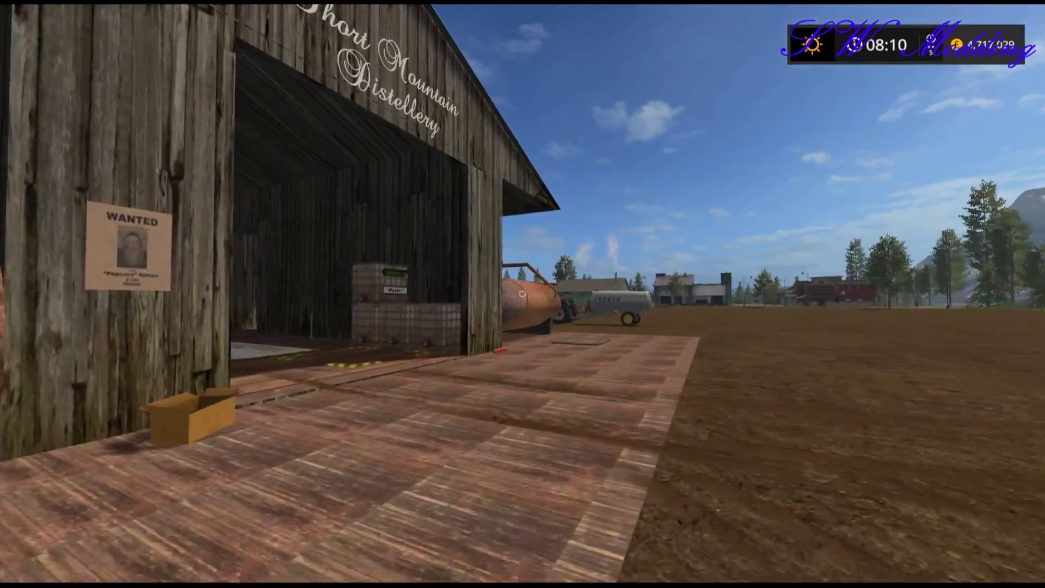
key(d)
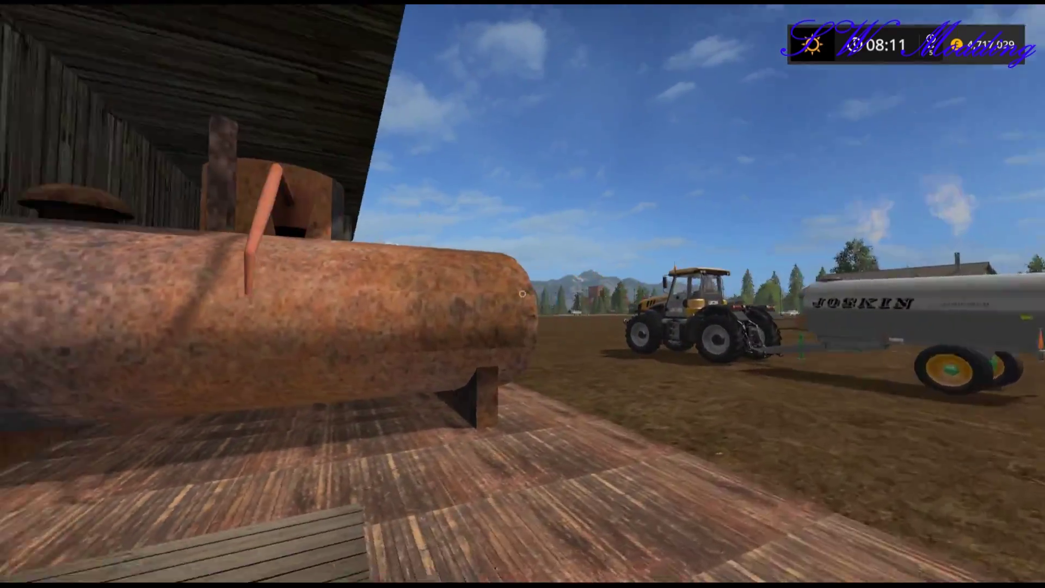
key(s)
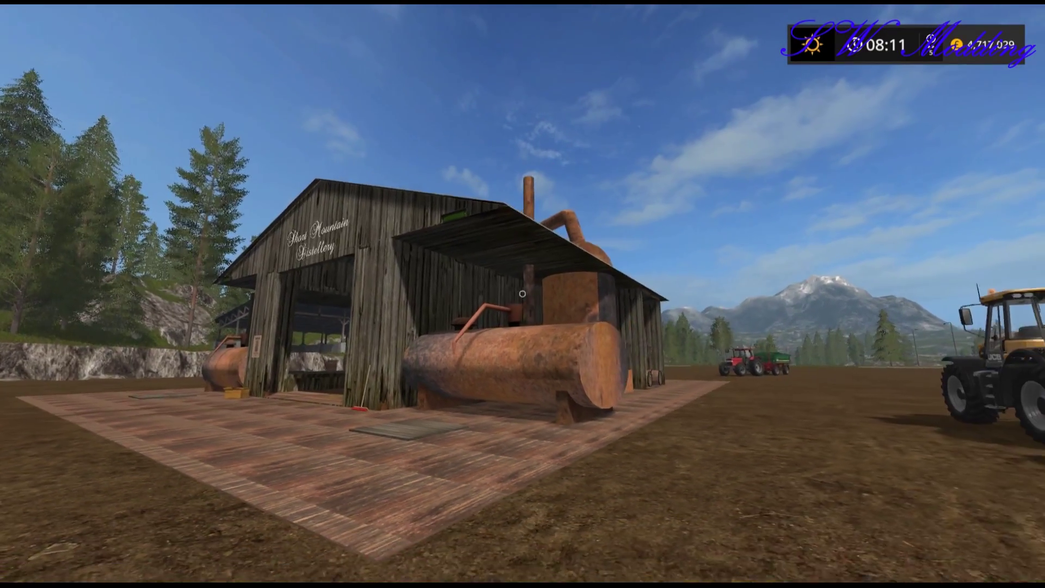
key(d)
key(a)
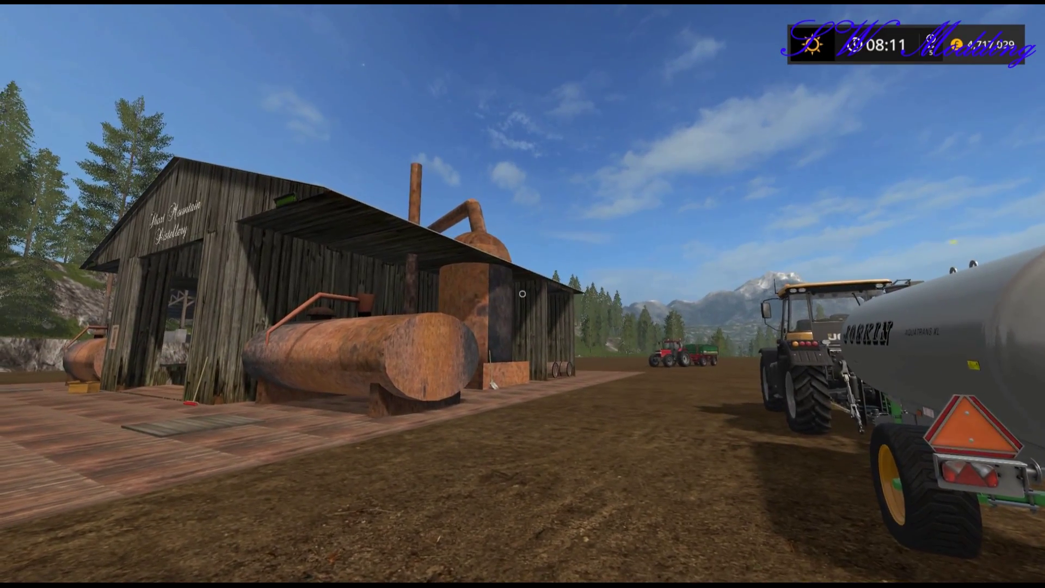
- Check the developer console for script errors before and after letting game time pass beside the distillery
key(grave)
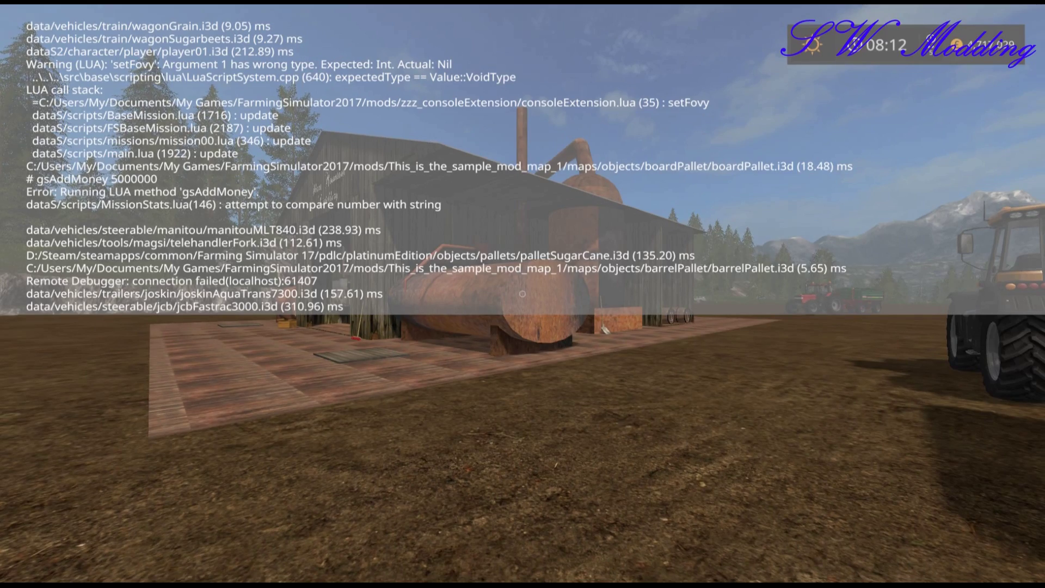
key(grave)
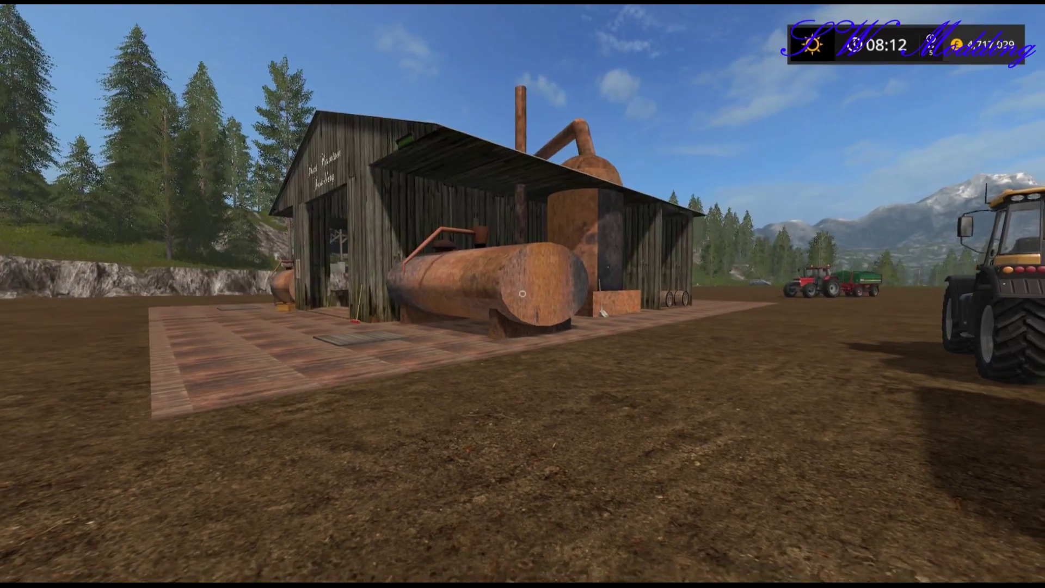
key(w)
mouse_move(521, 293)
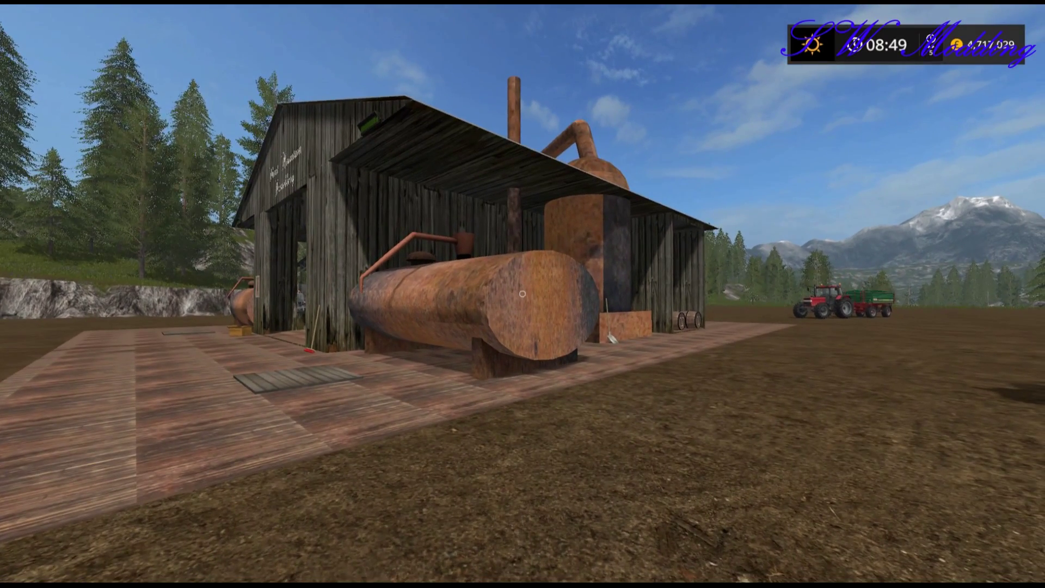
key(grave)
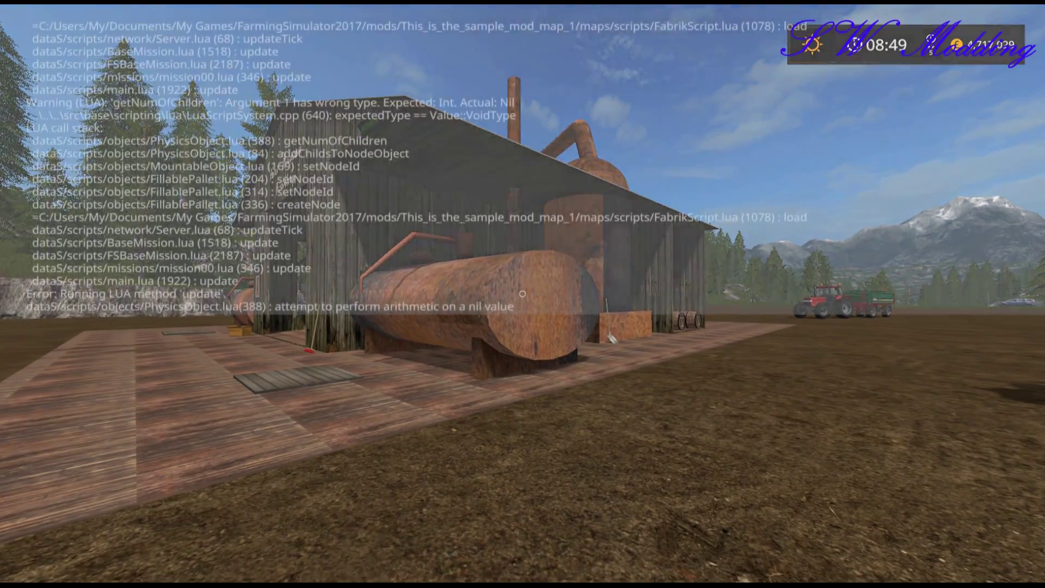
mouse_move(521, 294)
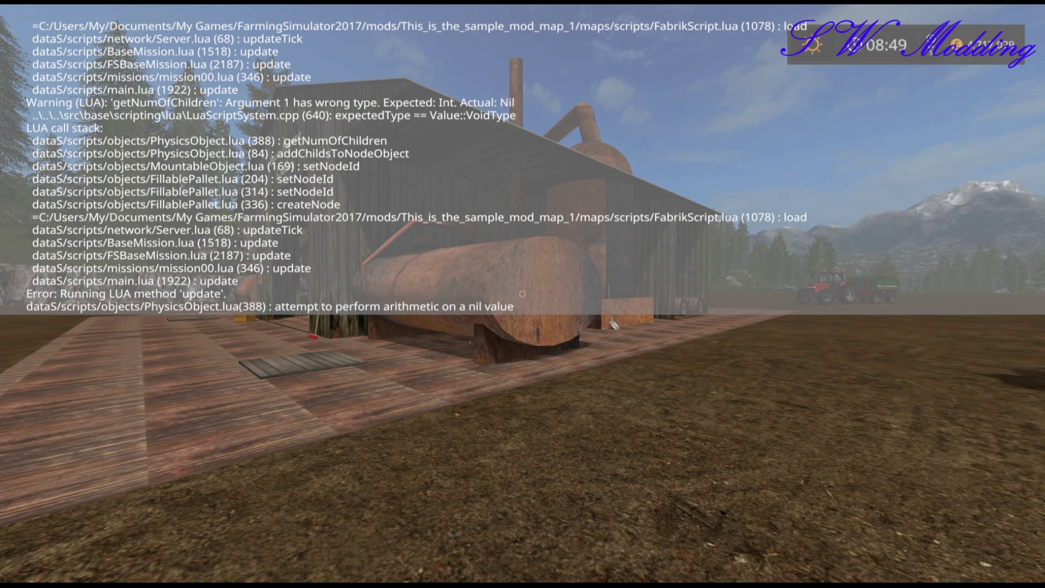
key(w)
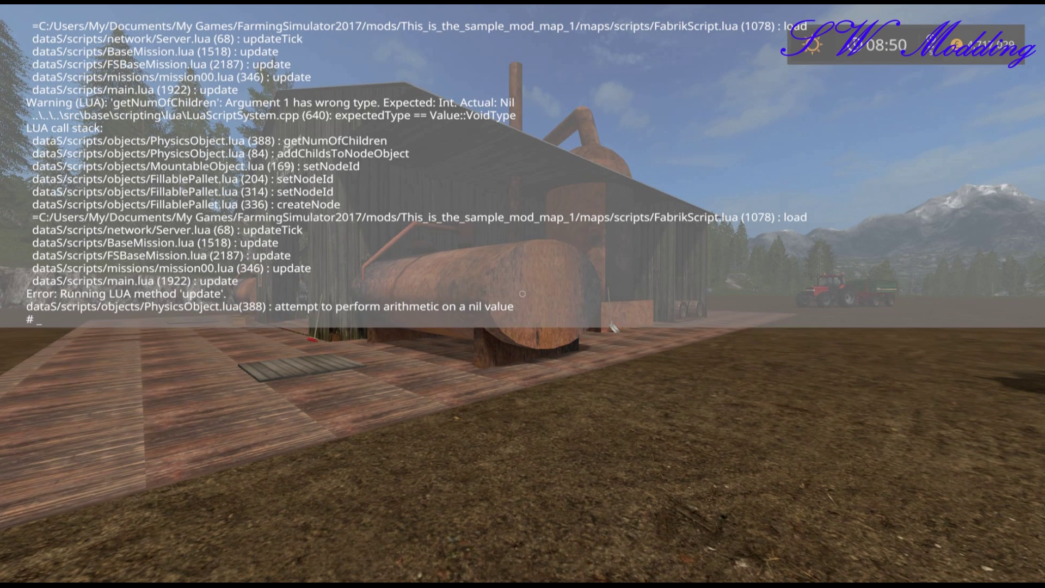
- Close the console and examine the wooden output platforms in front of the distillery's two tanks
key(w)
key(w)
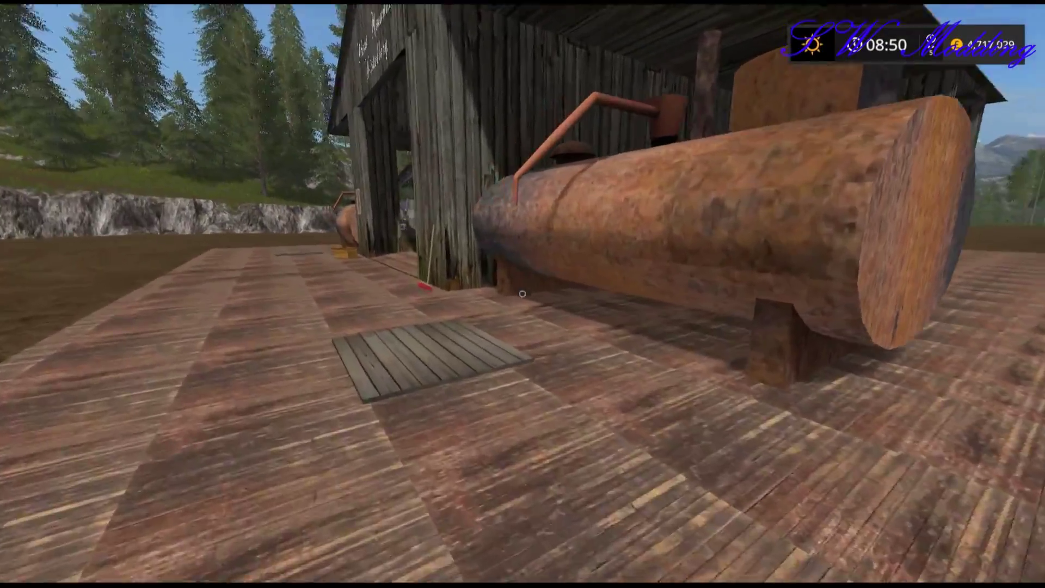
key(s)
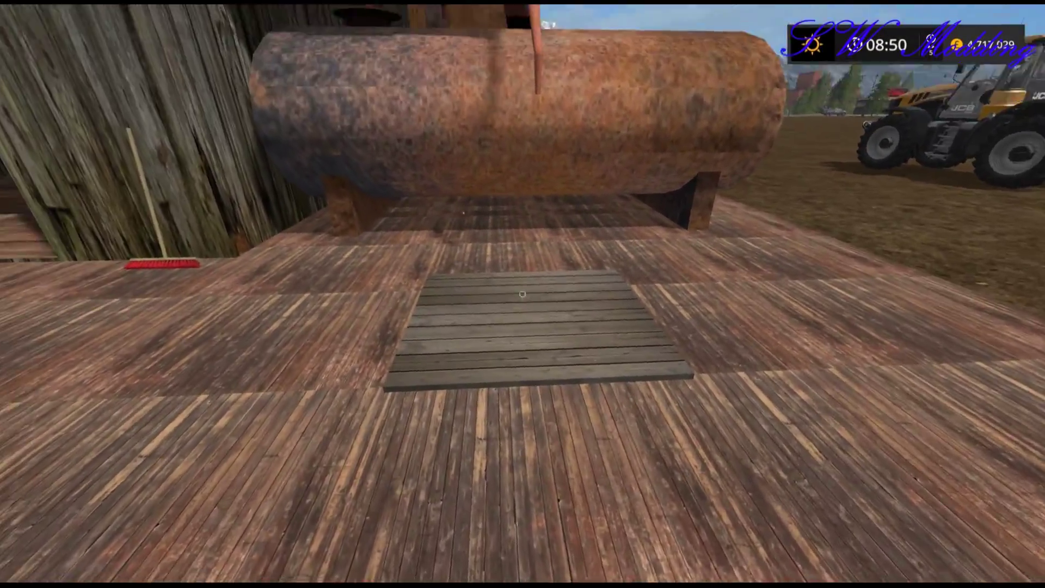
key(w)
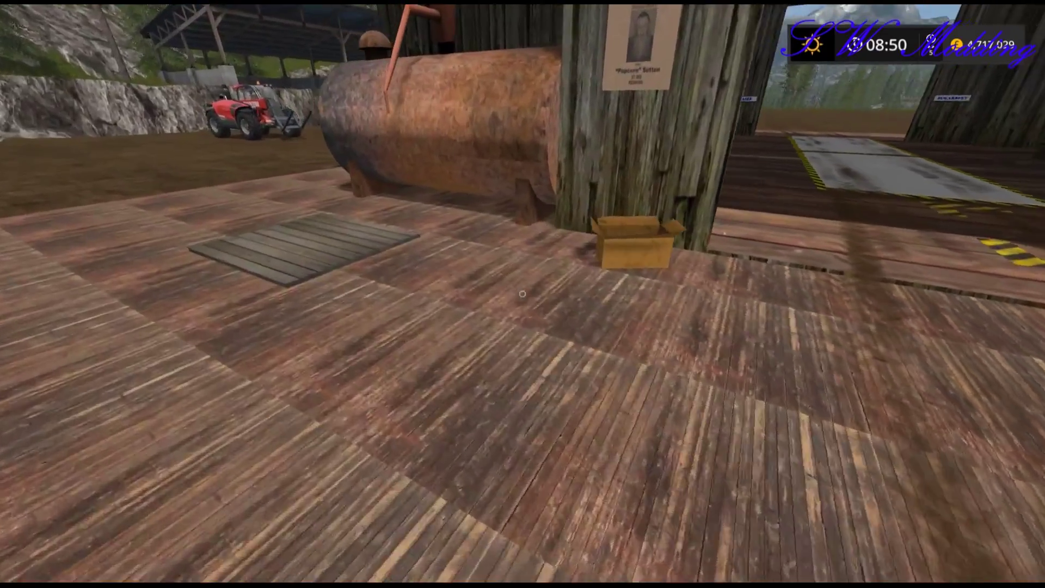
key(w)
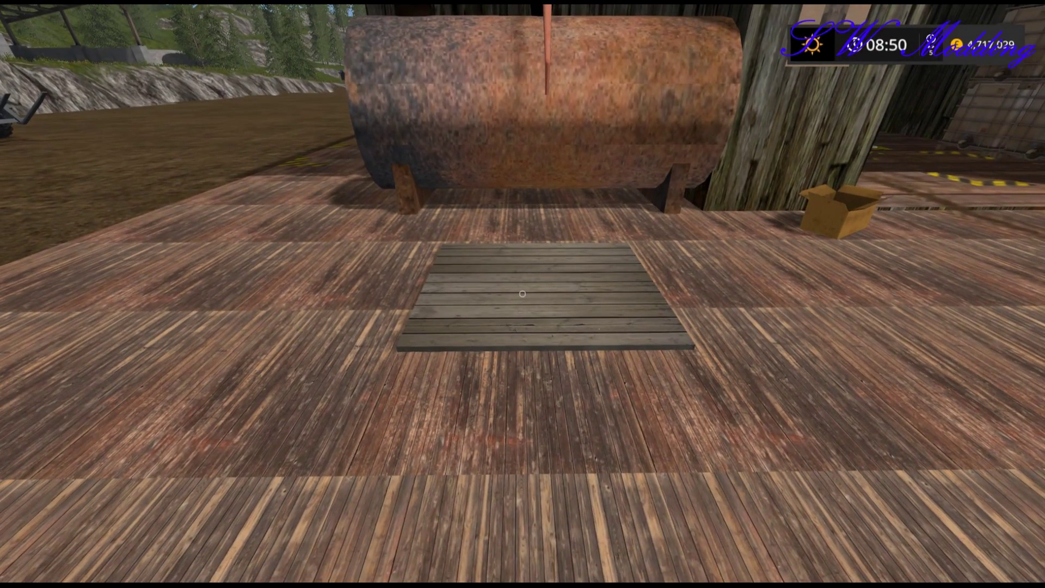
- Save the game and switch to GIANTS Editor with map01.i3d open
key(Escape)
click(786, 536)
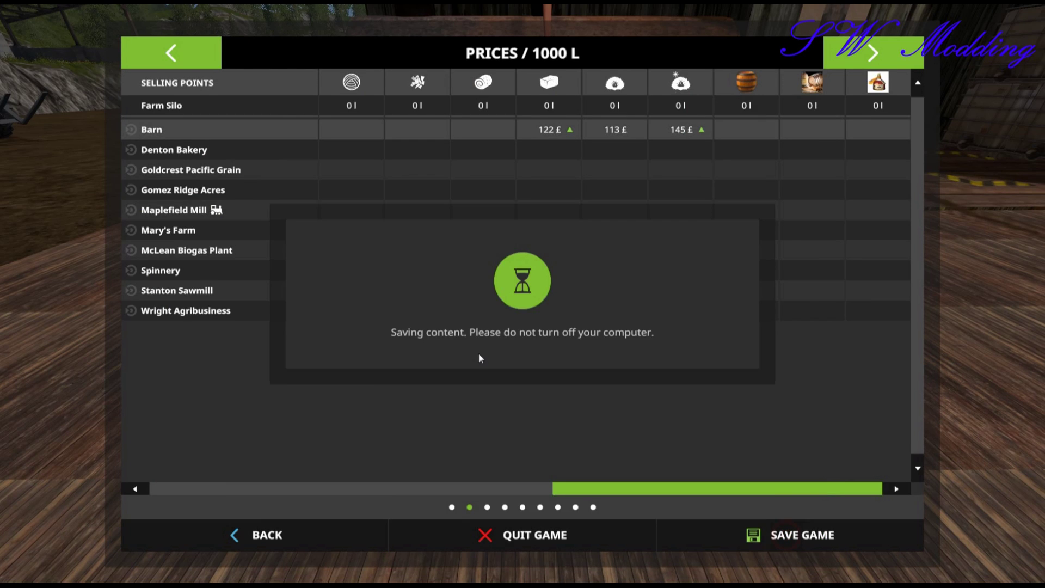
click(767, 537)
click(460, 378)
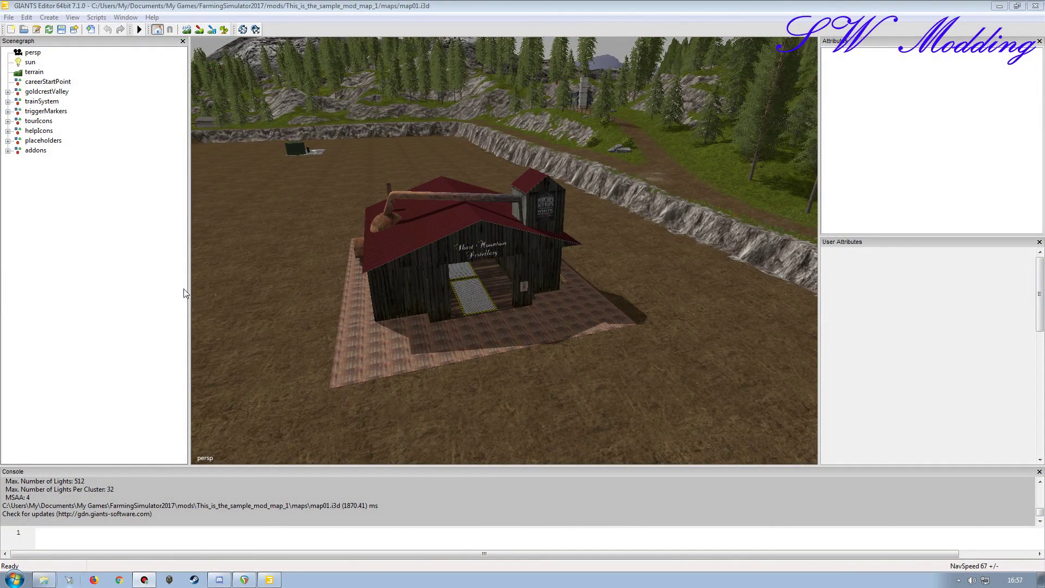
- Select the palletSpawner of Produkt1 under the WhiskyFabrik outputTrigger in the addons group to show its user attributes
click(7, 150)
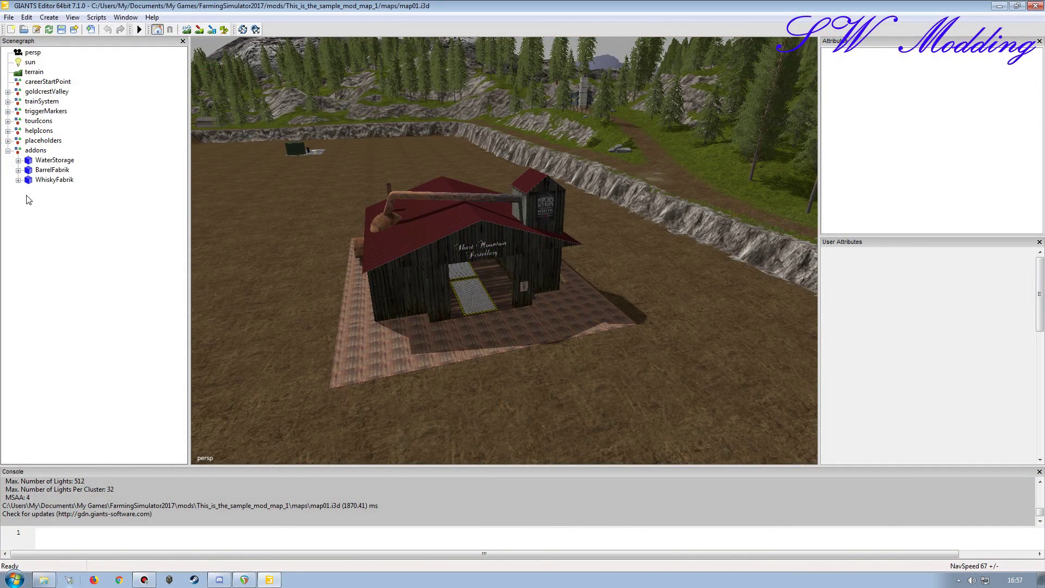
click(18, 180)
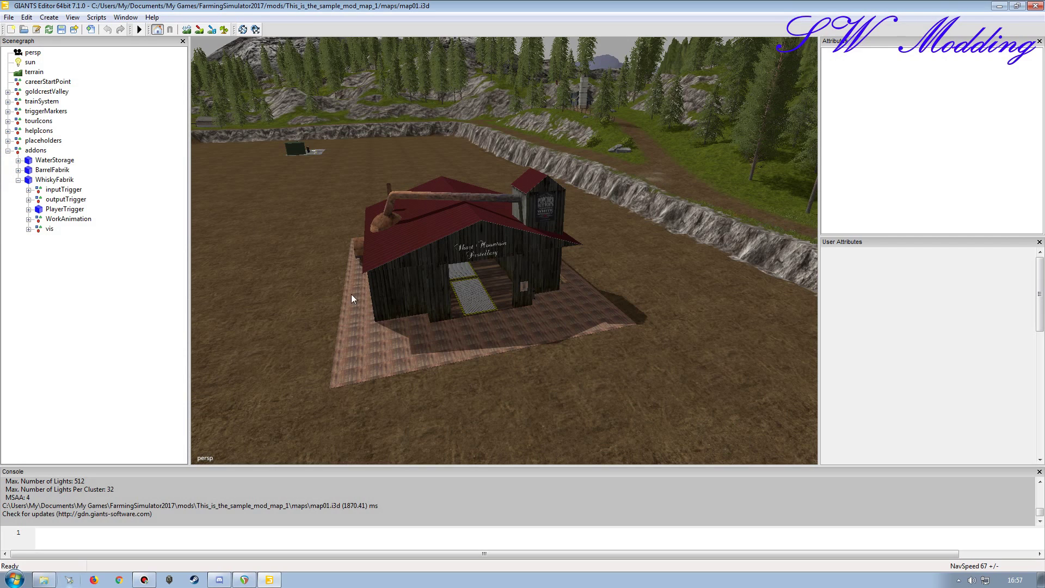
click(28, 200)
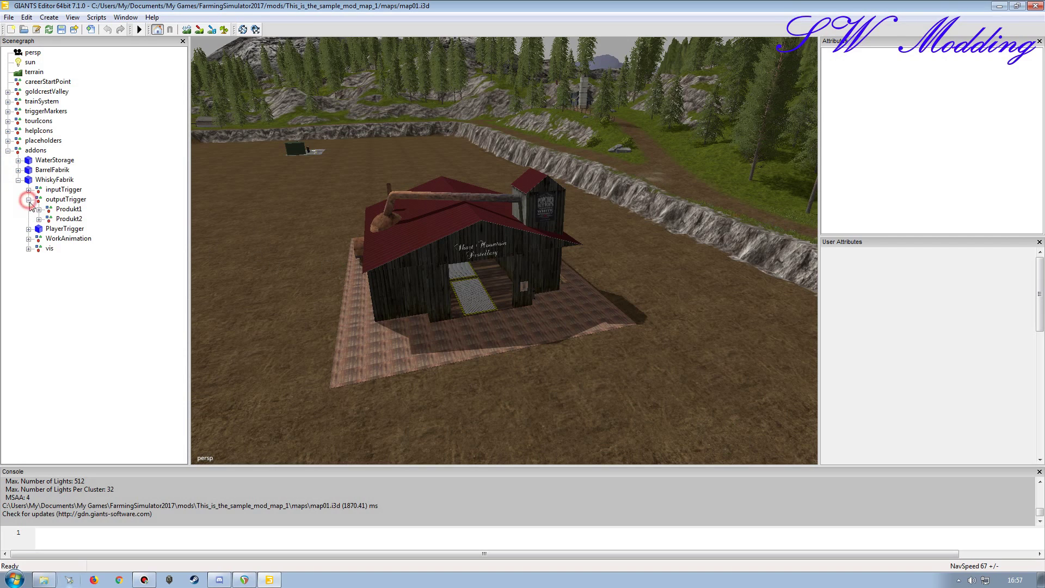
click(39, 209)
click(76, 219)
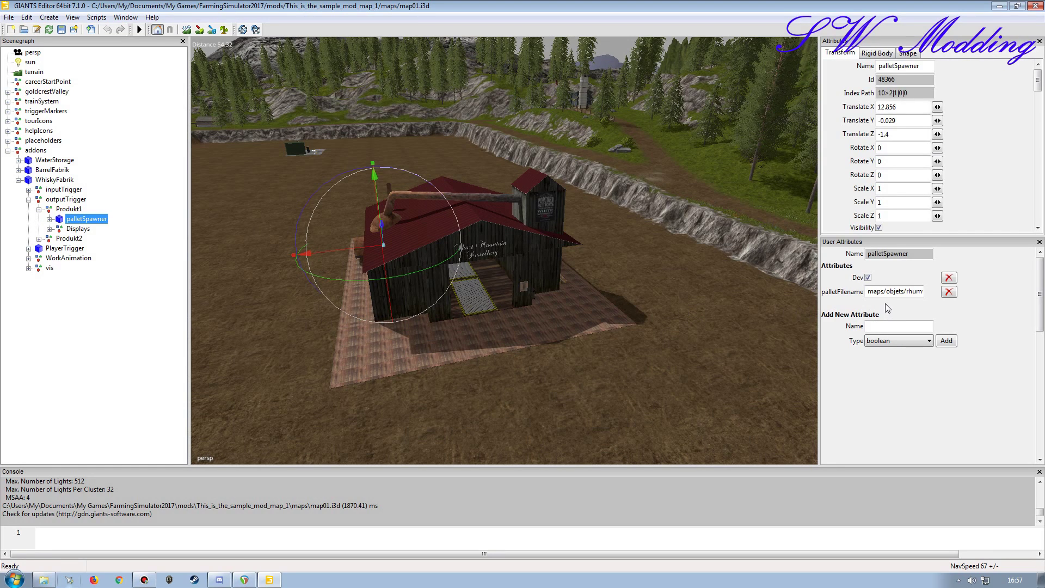
- Copy the "objects" folder name from the map's maps folder and use it to correct "objets" in Produkt1's palletFilename
click(44, 580)
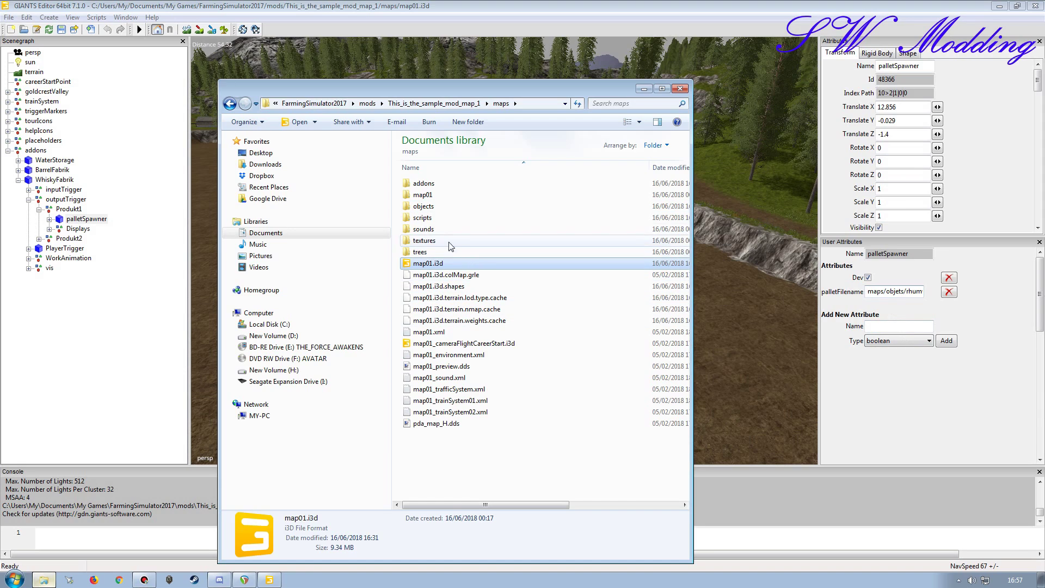
click(423, 207)
key(F2)
key(ctrl+c)
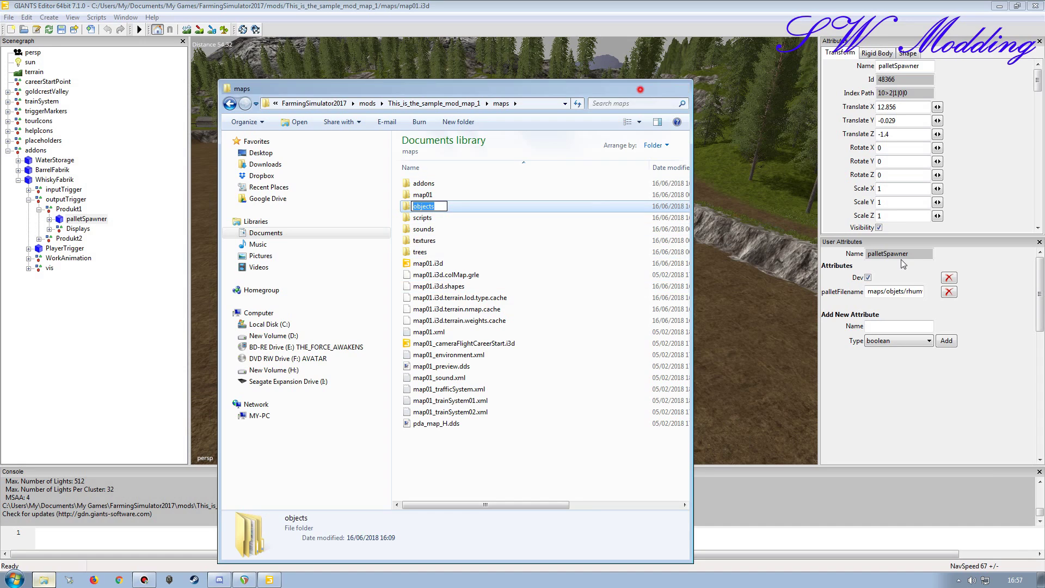
click(900, 305)
double_click(895, 292)
key(ctrl+v)
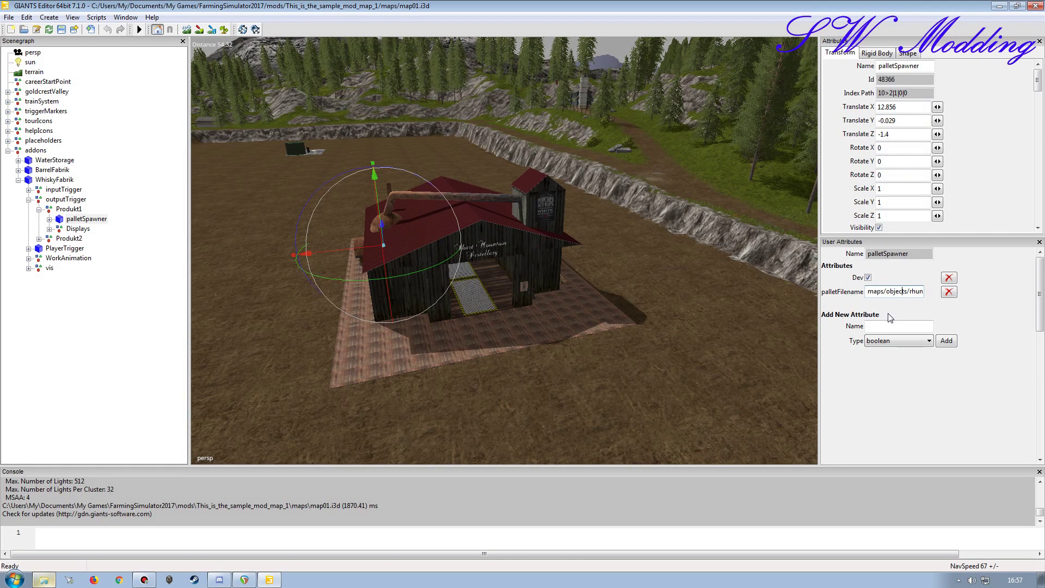
- Read through the whole palletFilename path of Produkt1's palletSpawner to check its spelling
key(Right)
key(Right)
key(Right)
key(Right)
key(Right)
key(Right)
key(Right)
key(Right)
key(Right)
key(Right)
key(Right)
key(Right)
key(Right)
key(Left)
key(Left)
key(Left)
key(Left)
key(Left)
key(Left)
key(Left)
key(Left)
key(Left)
key(Left)
key(Left)
key(Left)
key(Left)
key(Left)
key(Left)
key(Left)
key(Left)
key(Left)
key(Left)
key(Left)
- Select Produkt2's palletSpawner and replace "objets" with "objects" in its palletFilename
click(39, 238)
click(84, 248)
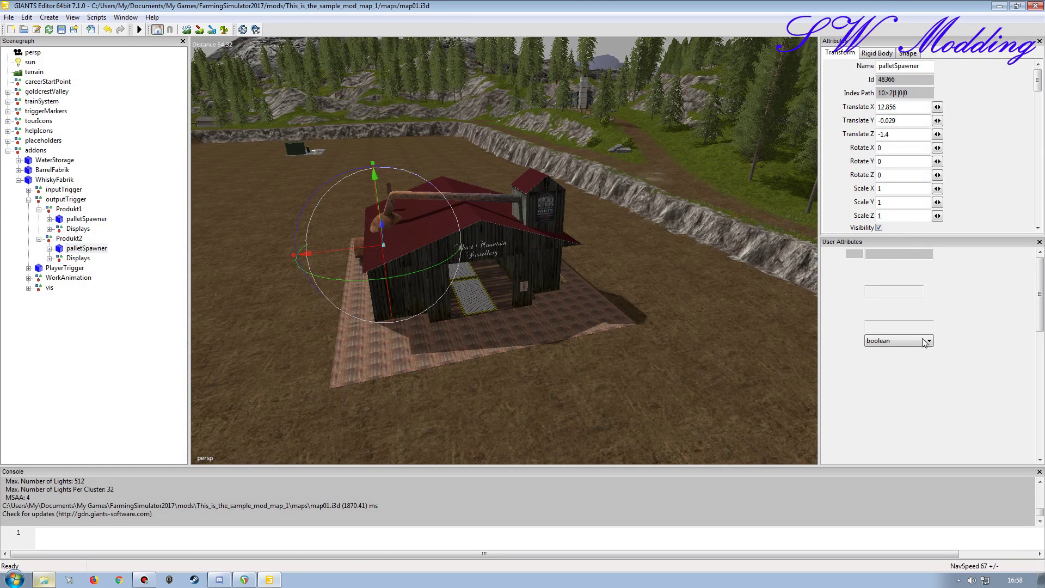
drag(903, 292, 893, 293)
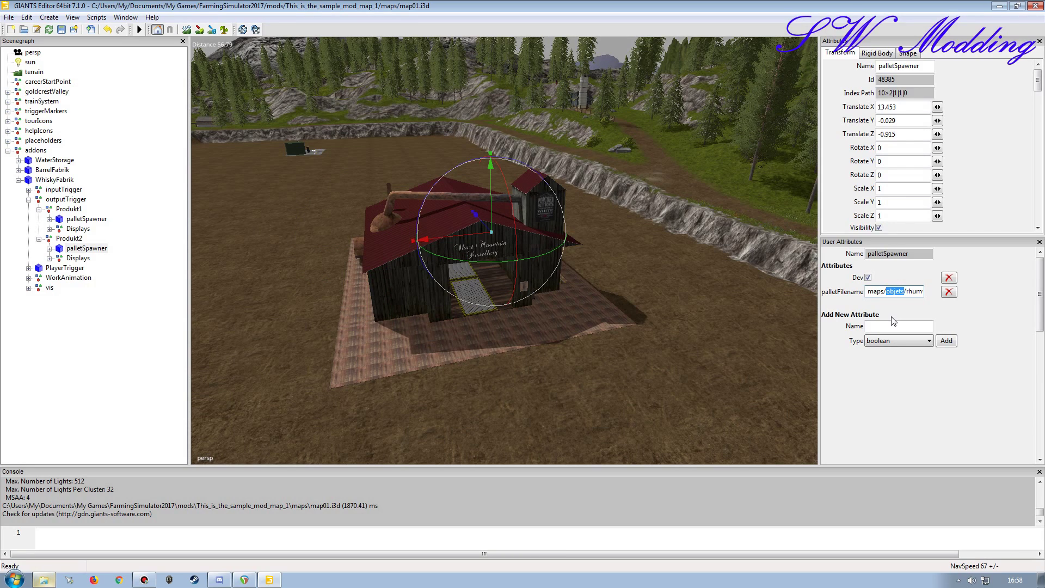
text(objects)
- Check the rest of Produkt2's palletFilename path and deselect the pallet spawner
click(878, 291)
key(Right)
key(Right)
key(Right)
key(Right)
key(Right)
key(Right)
key(Right)
key(Right)
key(Right)
key(Right)
key(Right)
key(Right)
key(Right)
key(Right)
key(Right)
key(Right)
key(Right)
key(Right)
key(Right)
key(Right)
click(105, 324)
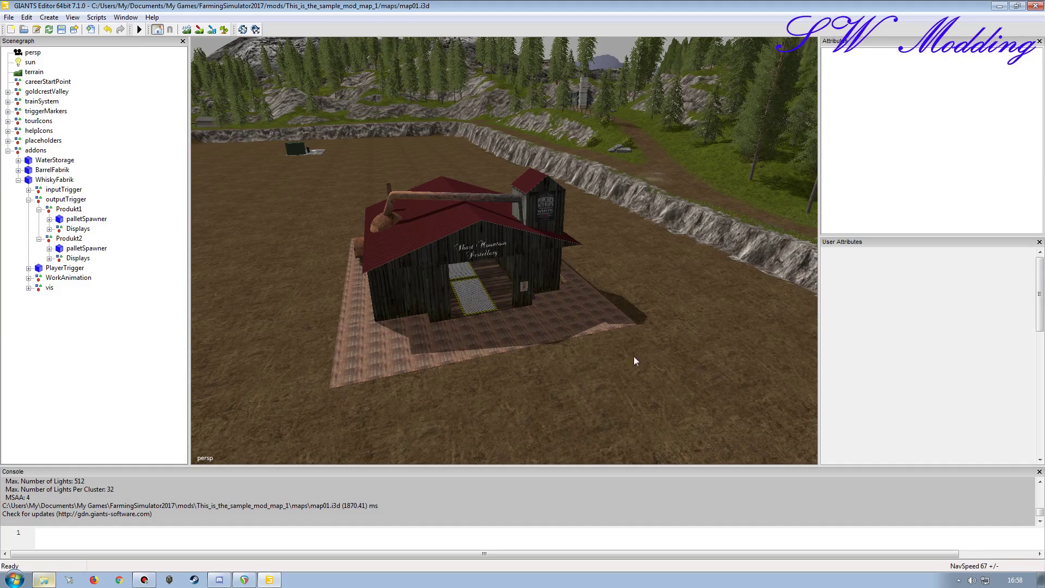
- Find the bakery in the town area of the map and select its unloading station
alt+drag(359, 291, 492, 337)
alt+right_drag(501, 289, 509, 207)
alt+drag(544, 245, 626, 318)
alt+right_drag(632, 310, 519, 315)
alt+drag(517, 314, 450, 299)
alt+right_drag(451, 301, 506, 326)
alt+drag(506, 327, 492, 306)
alt+right_drag(487, 298, 533, 169)
alt+drag(492, 313, 476, 333)
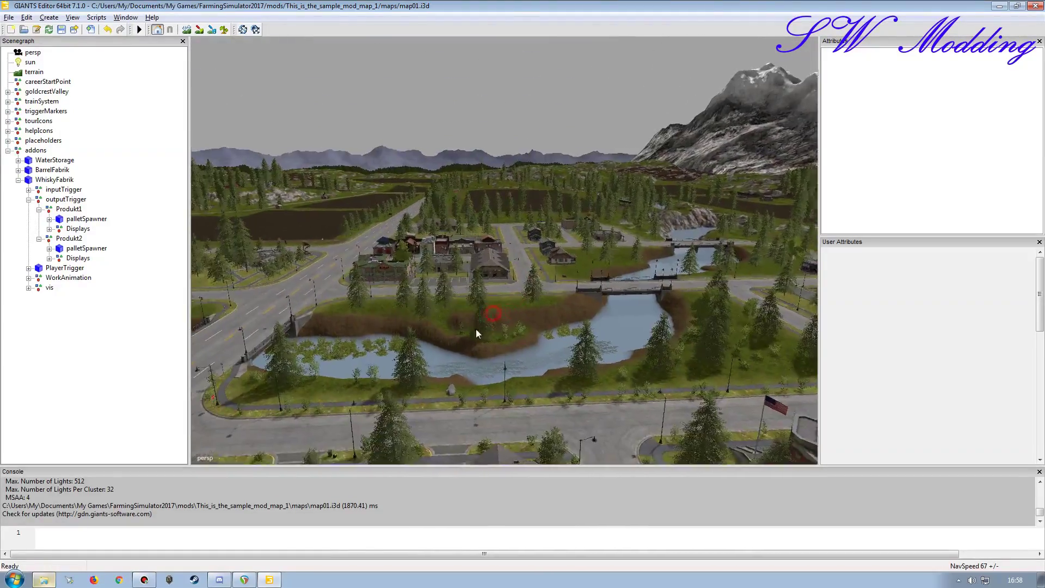
alt+right_drag(476, 333, 480, 303)
alt+drag(481, 303, 509, 283)
alt+right_drag(511, 305, 530, 268)
alt+drag(530, 268, 534, 327)
alt+right_drag(533, 326, 536, 278)
alt+drag(518, 326, 516, 340)
alt+right_drag(515, 339, 529, 240)
alt+drag(664, 363, 468, 305)
alt+right_drag(566, 328, 531, 336)
alt+drag(530, 335, 570, 279)
click(570, 279)
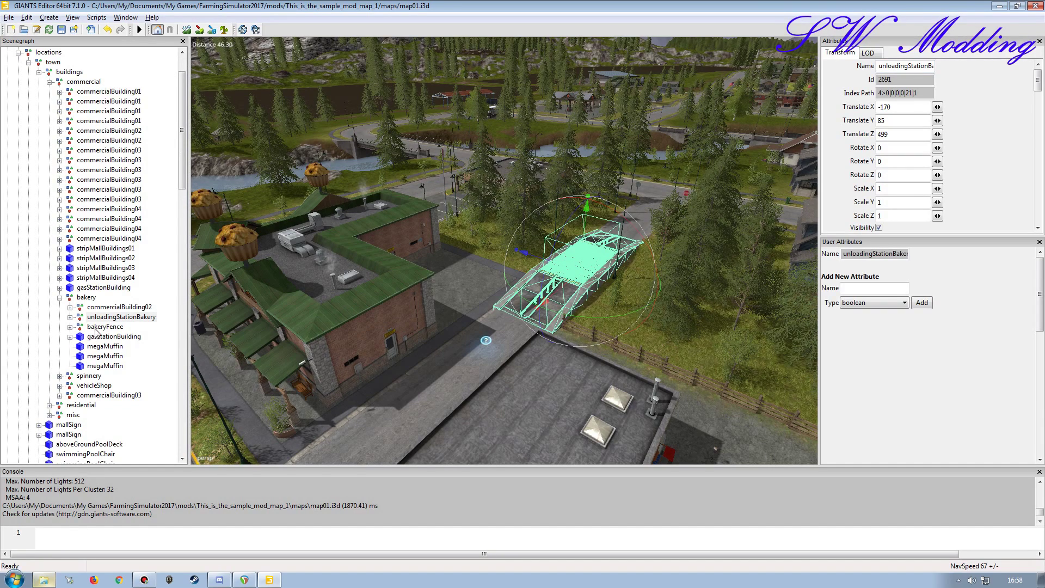
- Select the triggerPos in the bakery unloading station's gameplay IN group and remove "$data/" from its xmlFile path, leaving maps/map01.xml
click(70, 316)
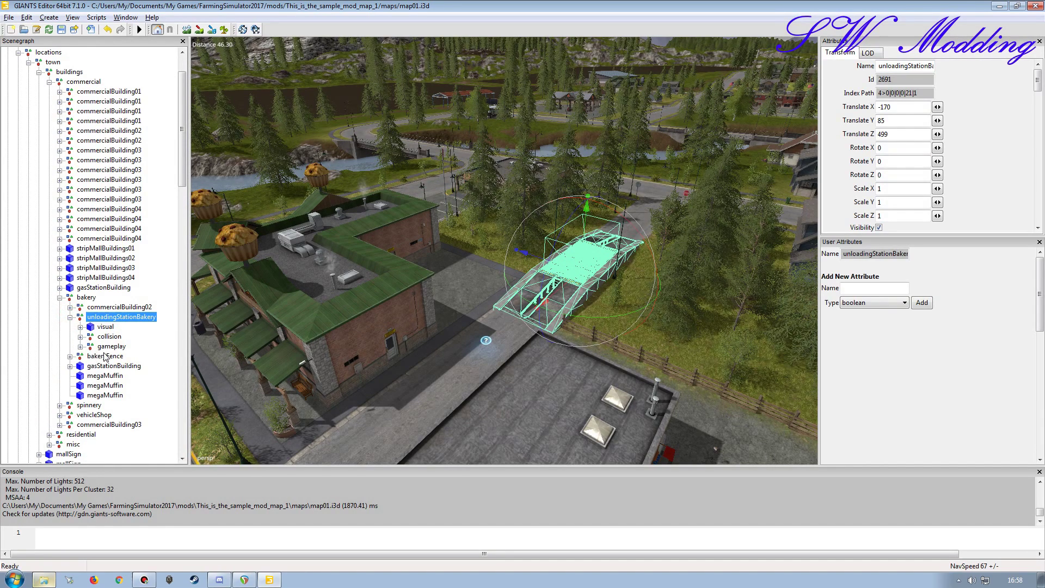
click(80, 346)
click(91, 356)
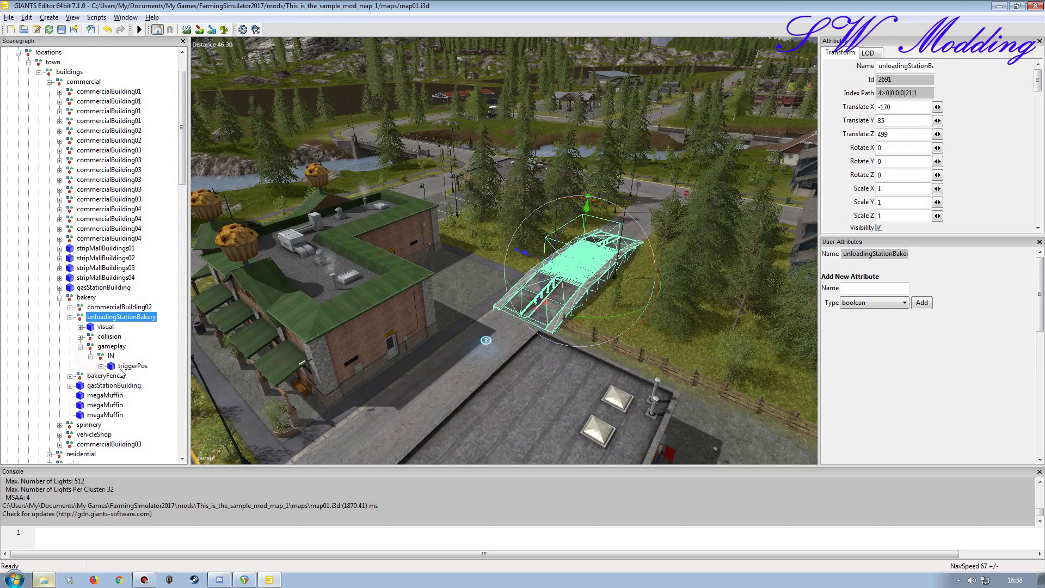
click(131, 366)
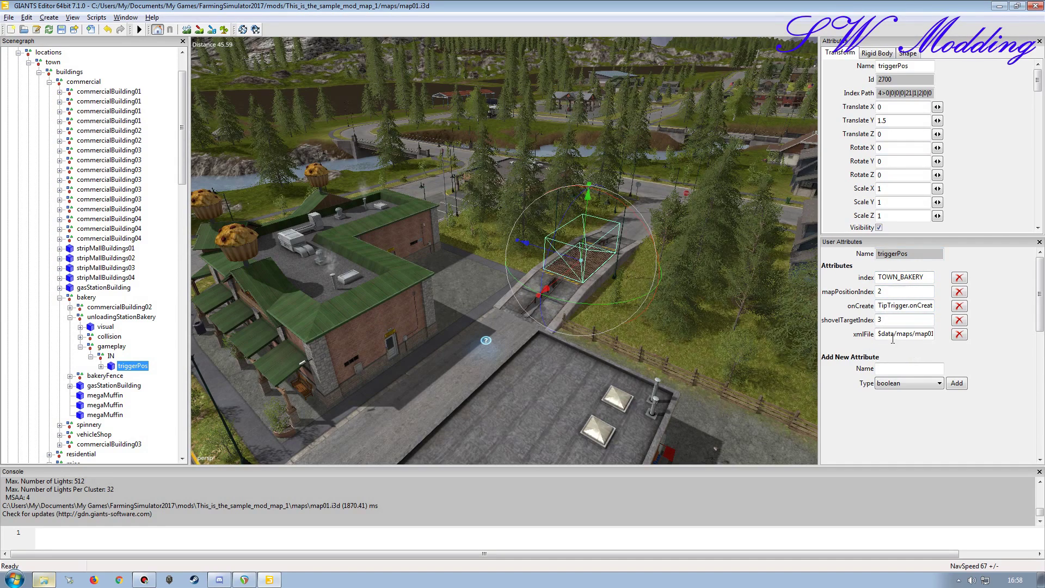
drag(896, 336, 832, 335)
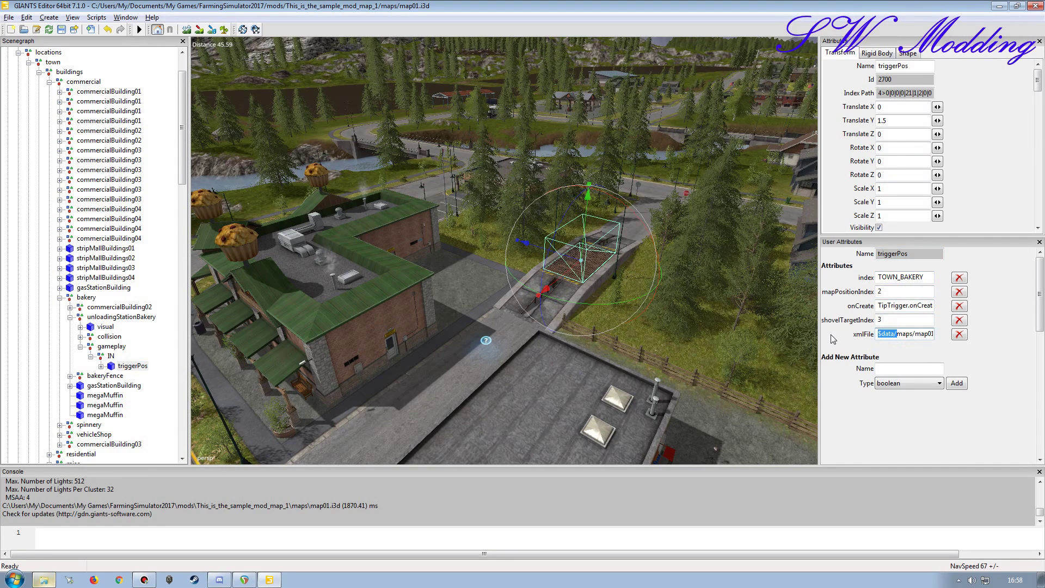
key(BackSpace)
- Open map01.xml from the map's maps folder in Notepad++ and find the TOWN_BAKERY tipTrigger under SELLING POINTS
click(44, 580)
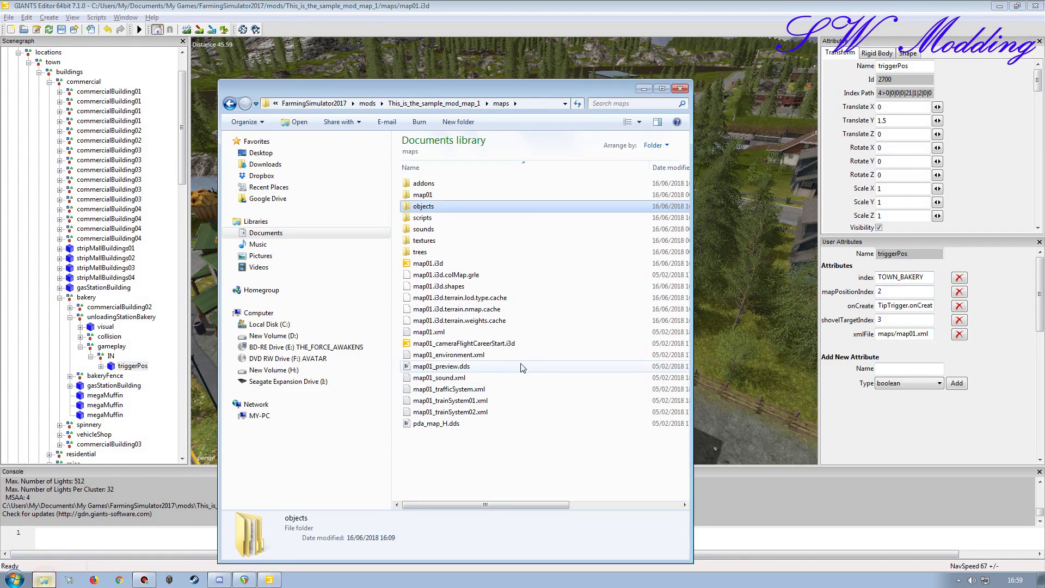
drag(462, 94, 461, 40)
double_click(430, 277)
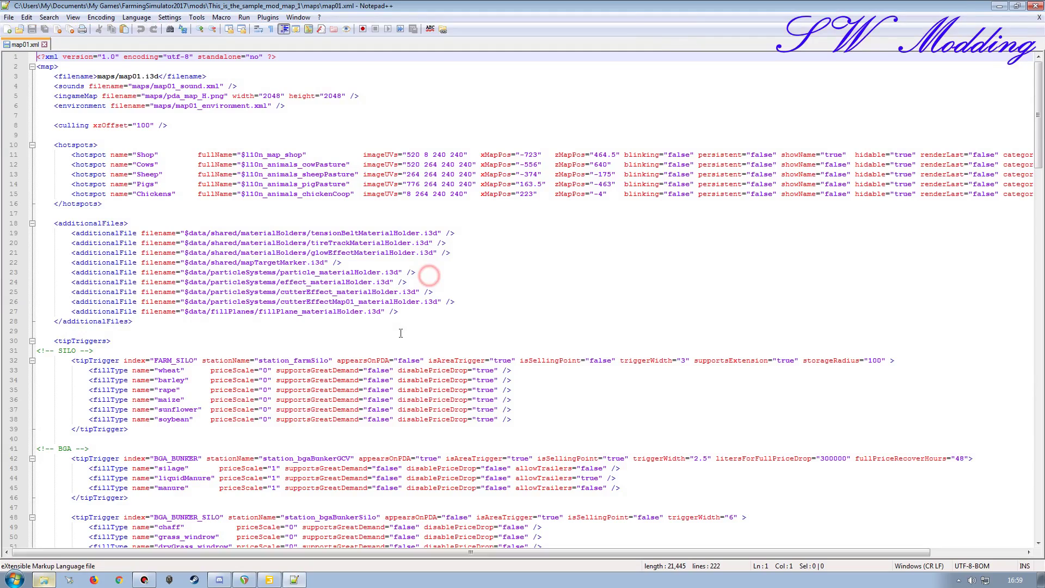
scroll(176, 447, down, 4)
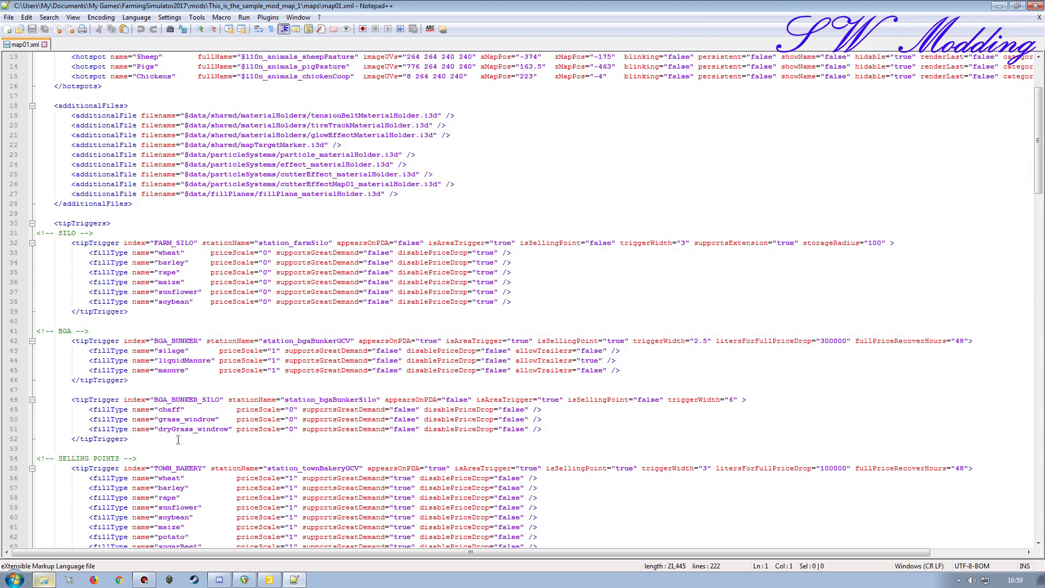
scroll(294, 409, down, 3)
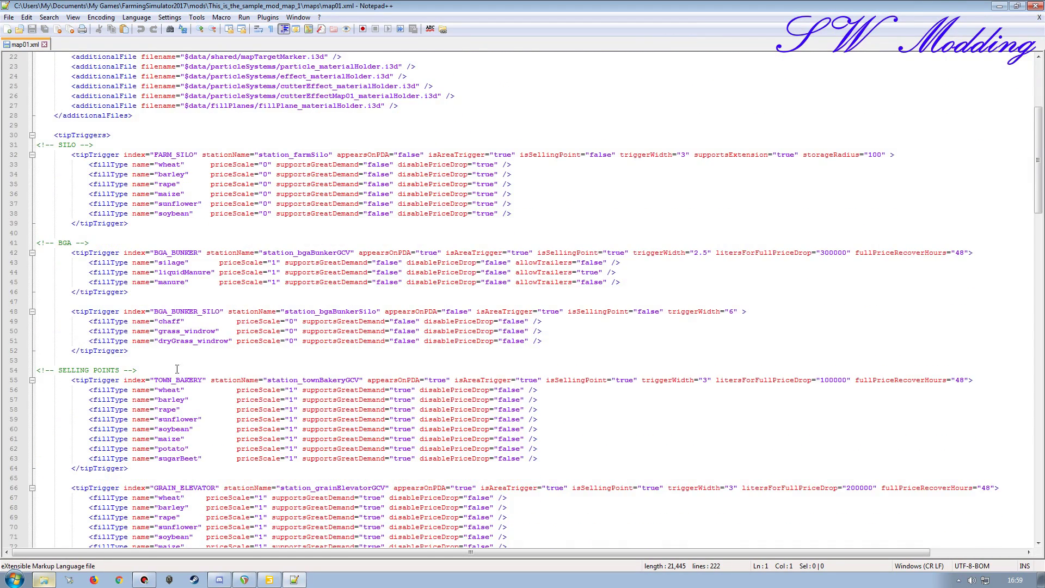
scroll(202, 390, down, 3)
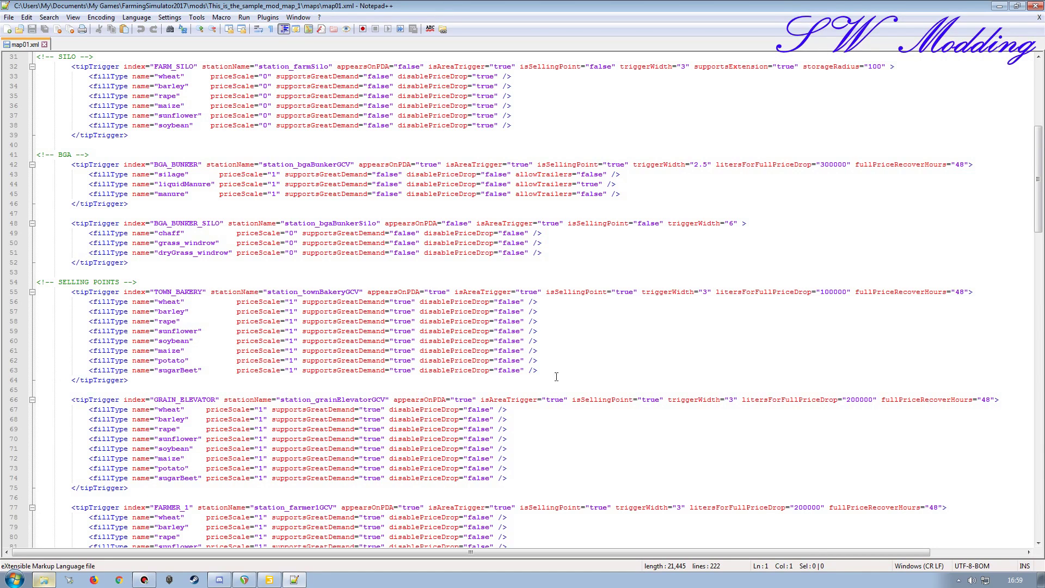
- Add three copies of the sugarBeet fillType line at the end of the TOWN_BAKERY tipTrigger
click(16, 371)
key(ctrl+c)
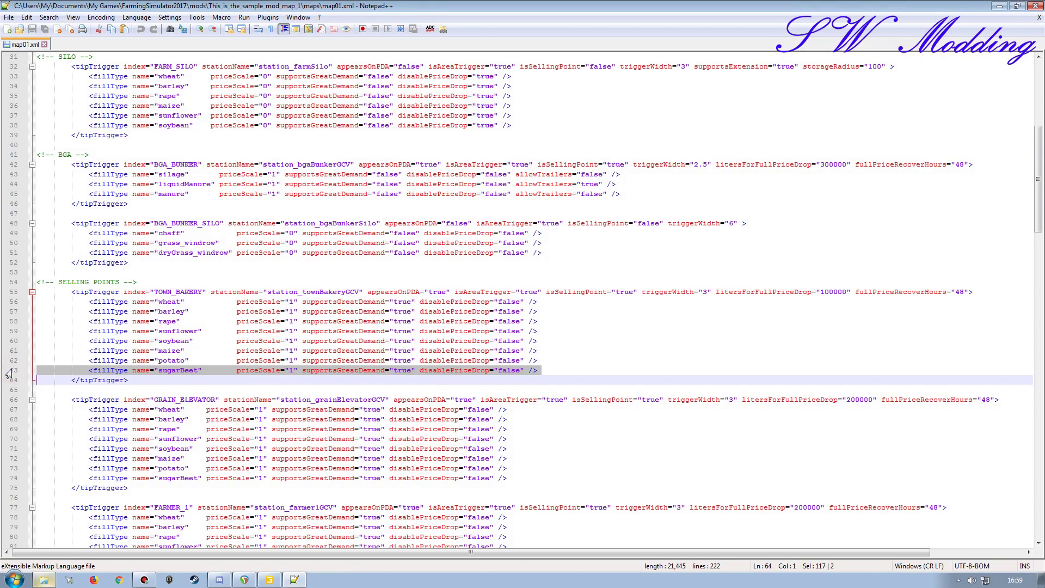
click(546, 371)
key(Return)
key(Return)
key(Return)
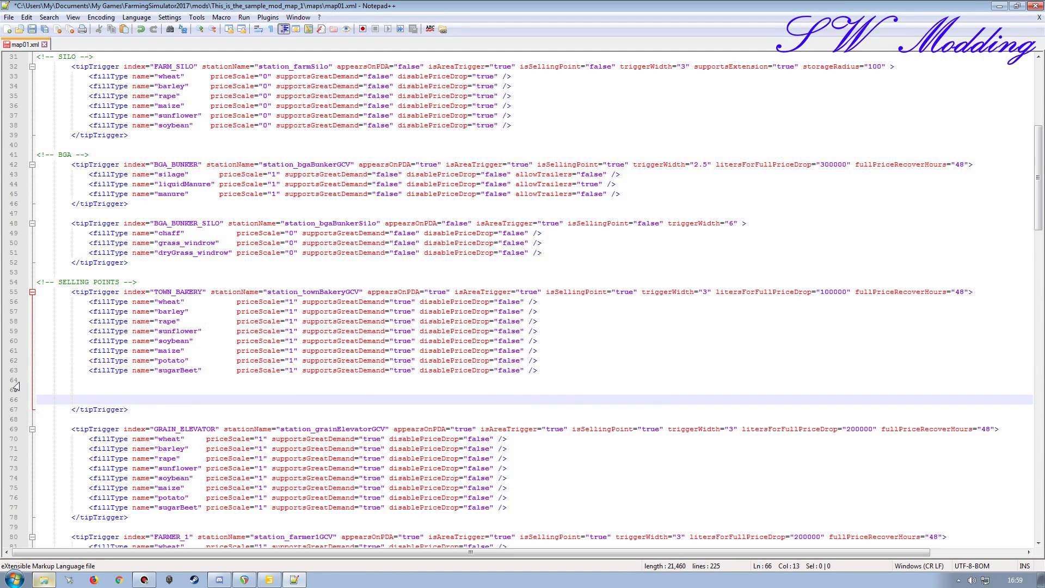
click(16, 381)
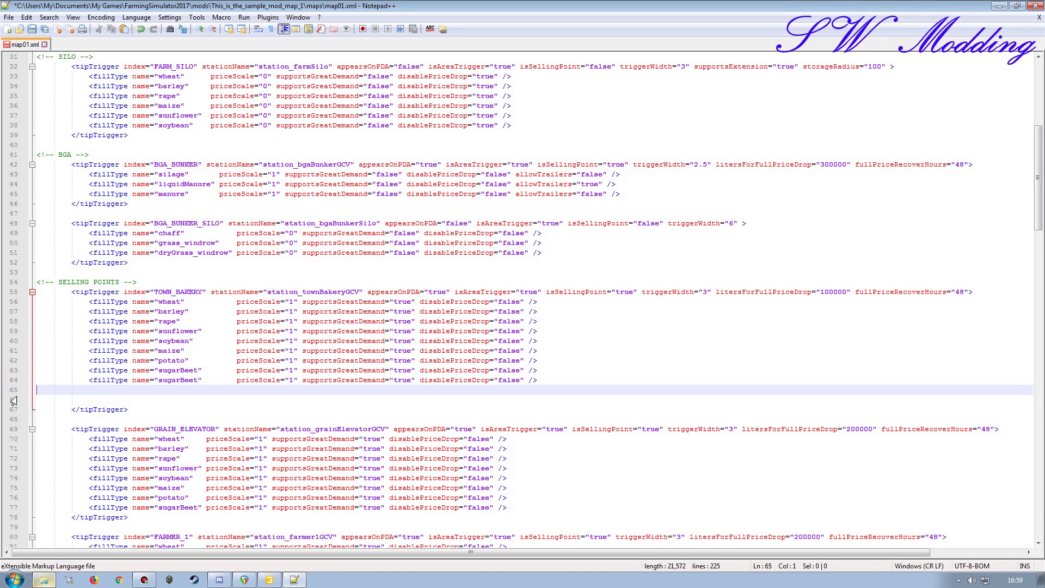
key(ctrl+v)
key(ctrl+v)
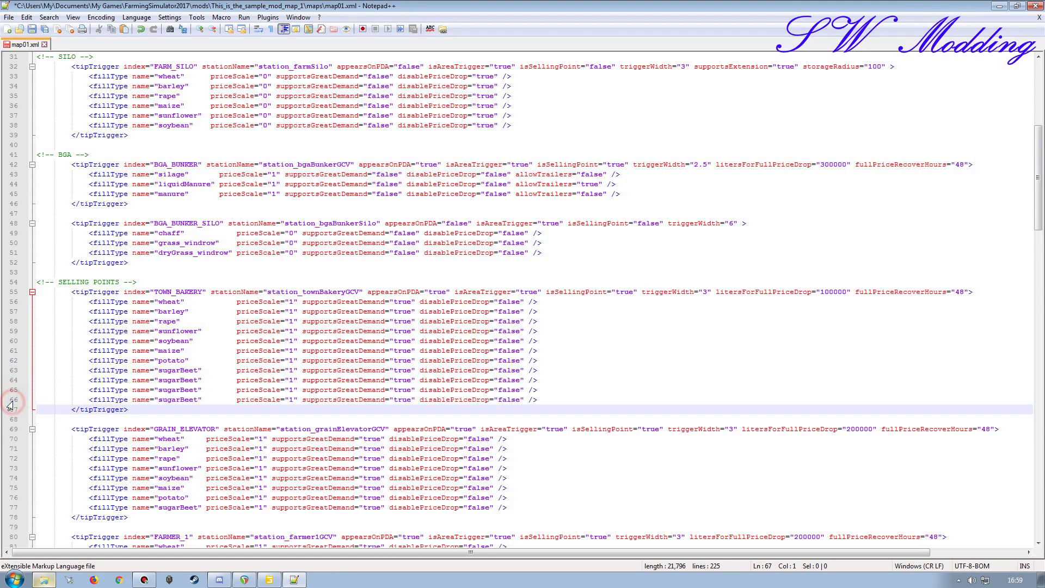
- Open modDesc.xml from the mod folder, copy the fill type name "barrel" and use it in the first duplicated sugarBeet line of map01.xml
click(48, 579)
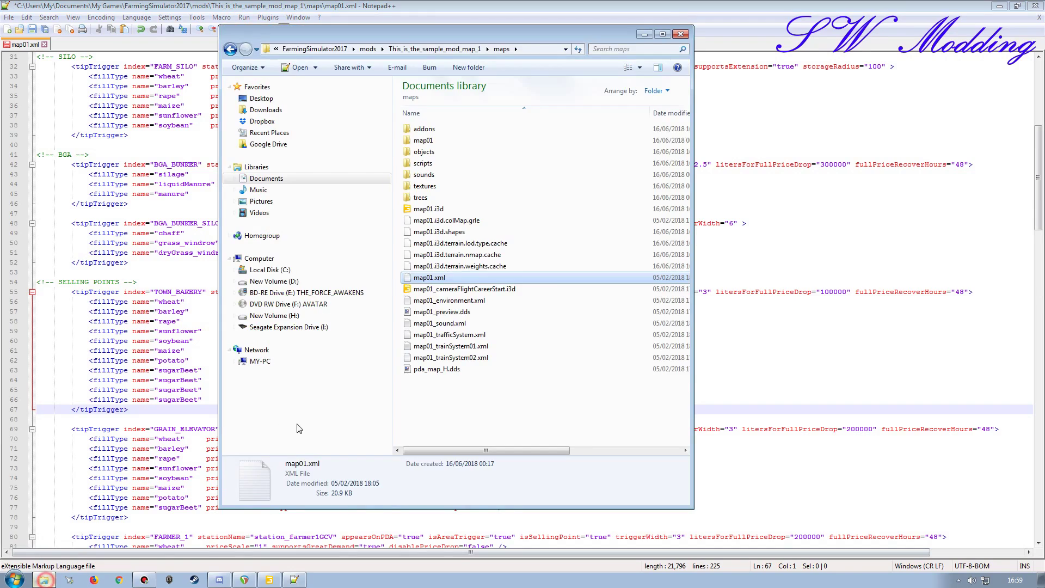
key(BackSpace)
double_click(420, 242)
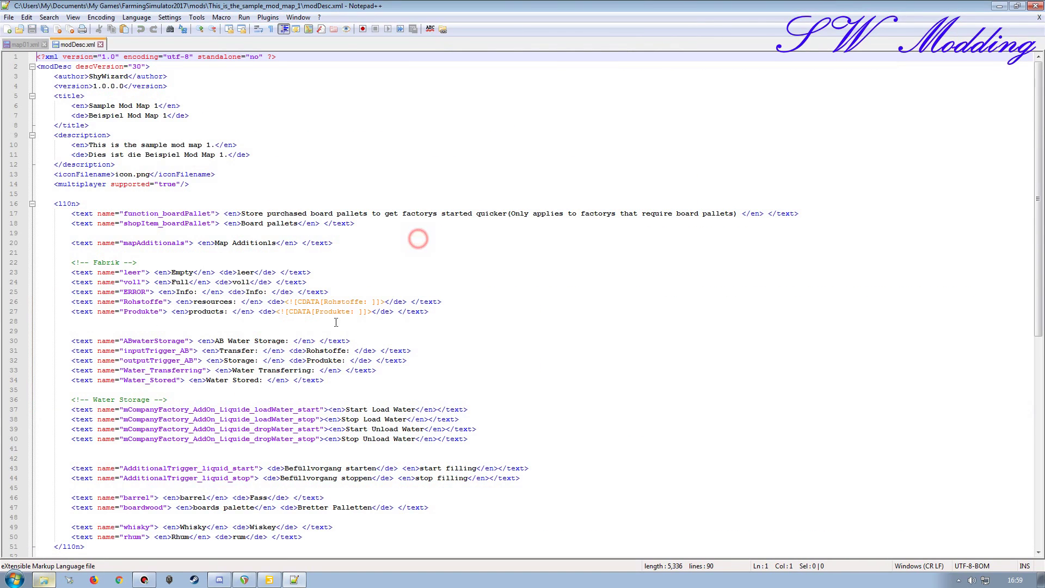
scroll(164, 457, down, 9)
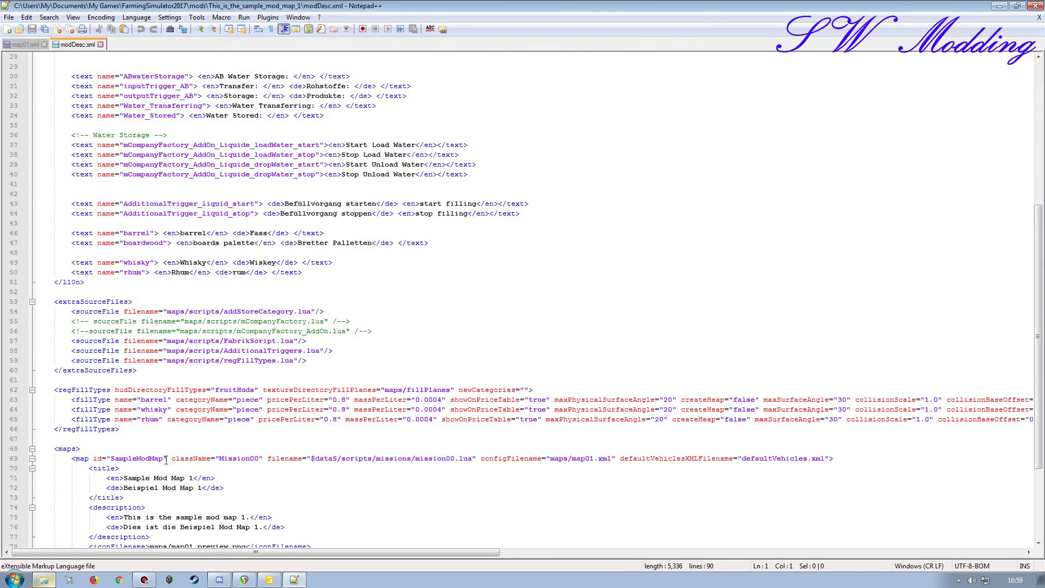
double_click(151, 400)
key(ctrl+c)
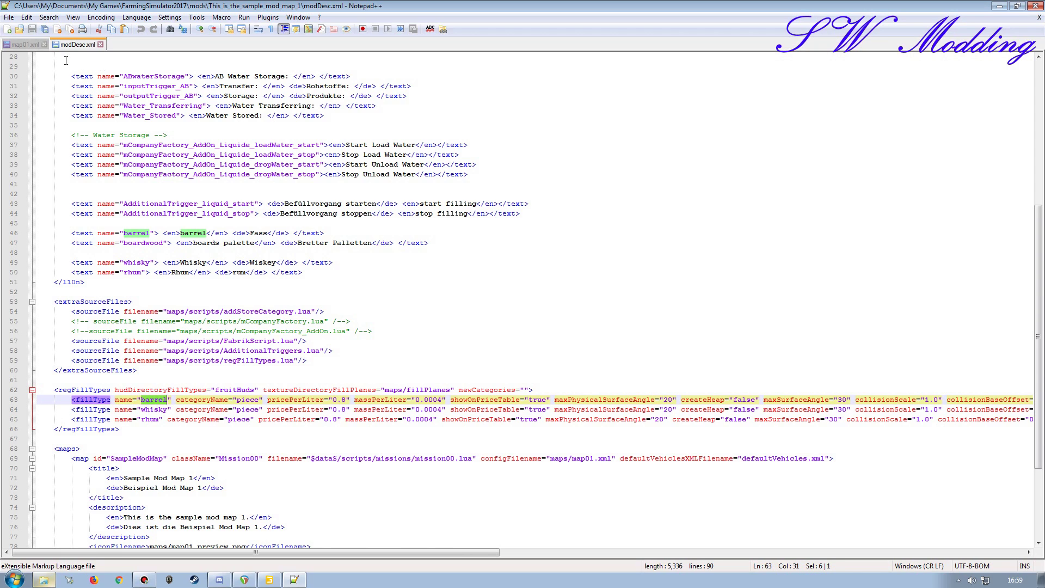
click(25, 44)
double_click(171, 381)
key(ctrl+v)
- Copy the fill type name "whisky" from modDesc.xml and use it in the second duplicated sugarBeet line of map01.xml
click(74, 44)
double_click(152, 410)
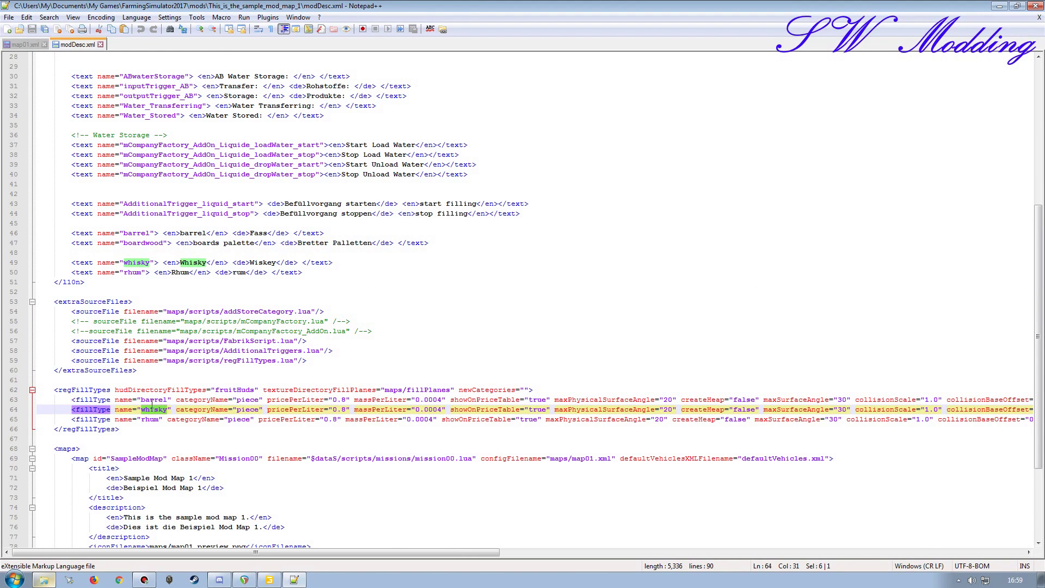
key(ctrl+c)
click(24, 44)
double_click(176, 390)
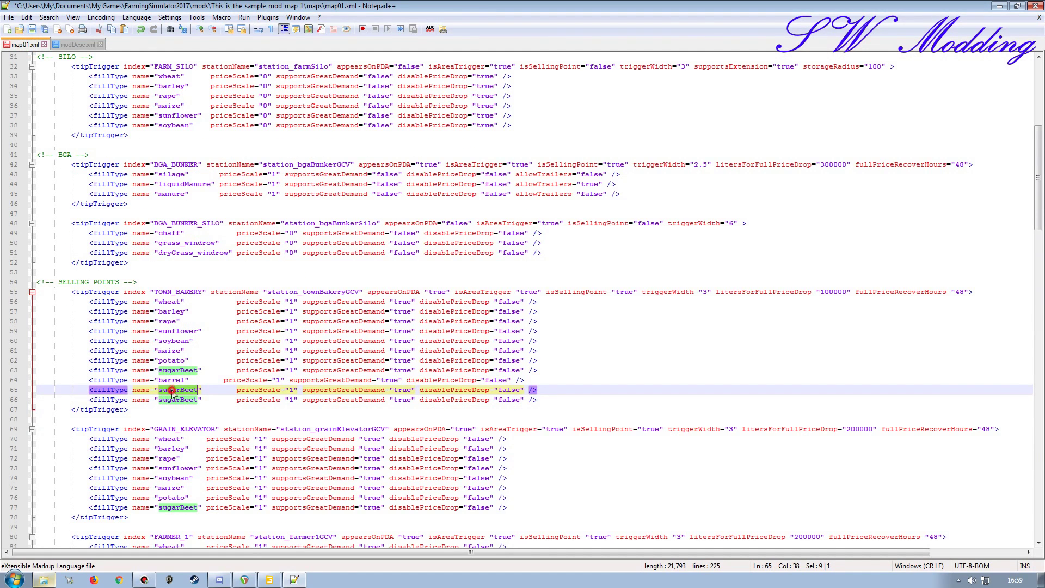
key(ctrl+v)
- Copy the fill type name "rhum" from modDesc.xml and use it in the last duplicated sugarBeet line of map01.xml
click(73, 44)
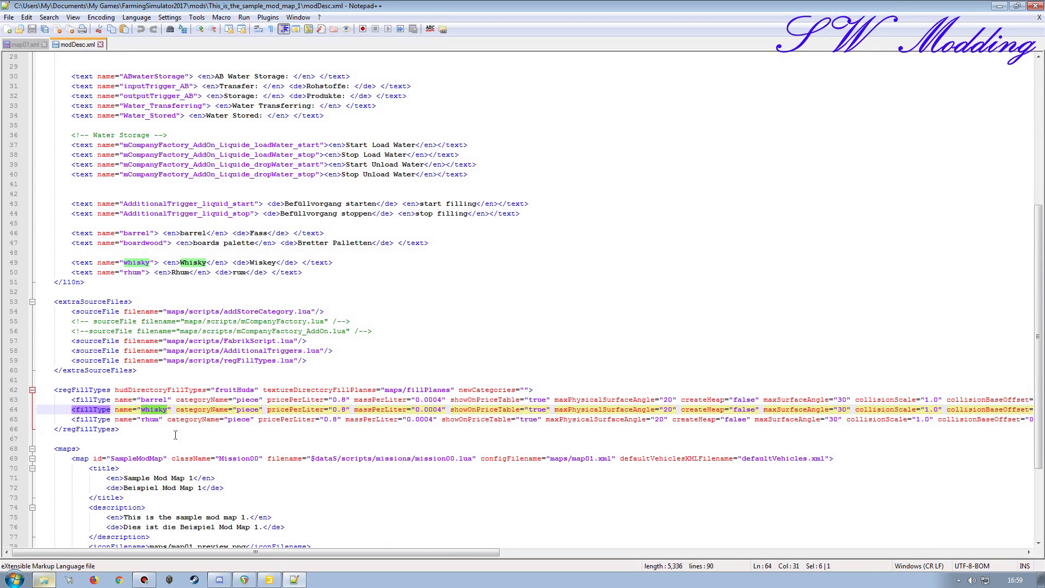
click(147, 420)
double_click(147, 419)
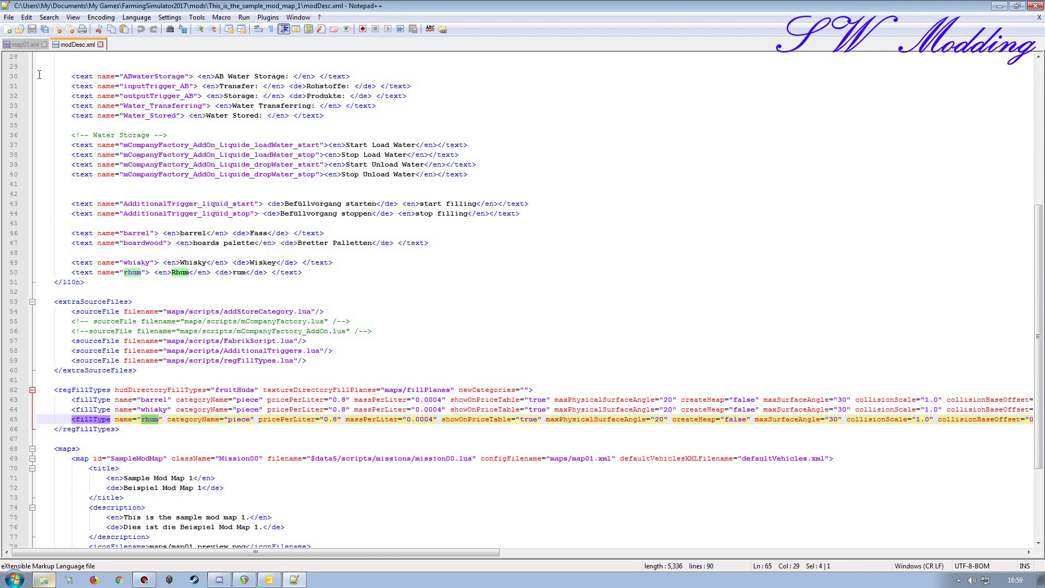
click(24, 44)
double_click(174, 400)
key(ctrl+v)
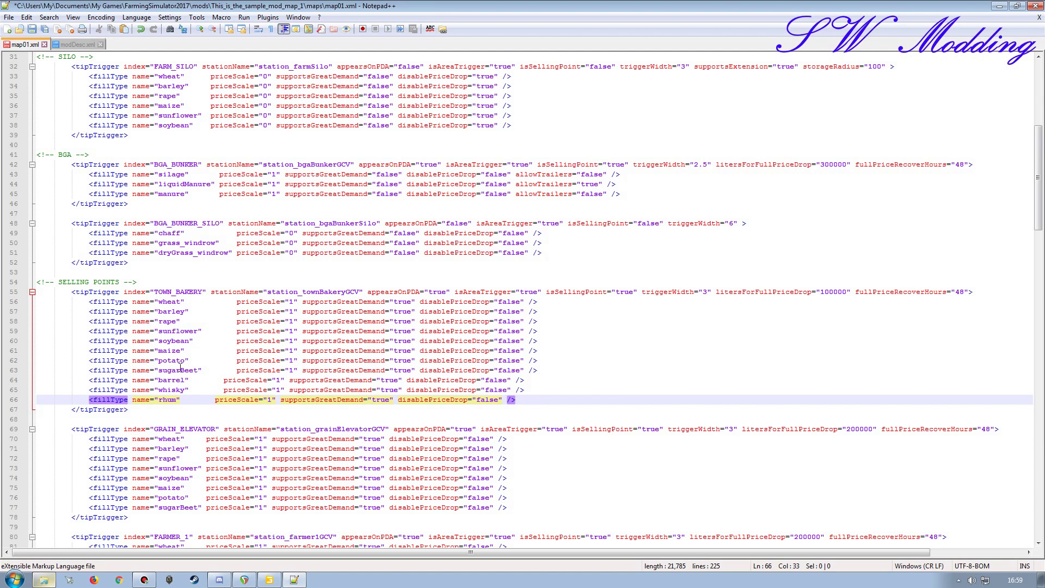
- Compare the bakery triggerPos index in GIANTS Editor with the TOWN_BAKERY tipTrigger index in map01.xml
click(269, 579)
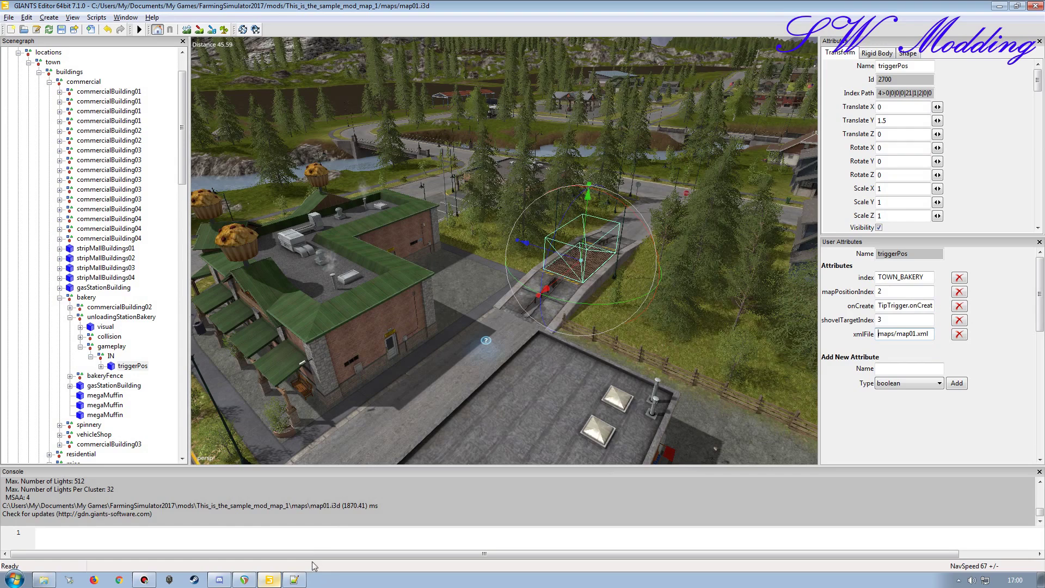
click(294, 580)
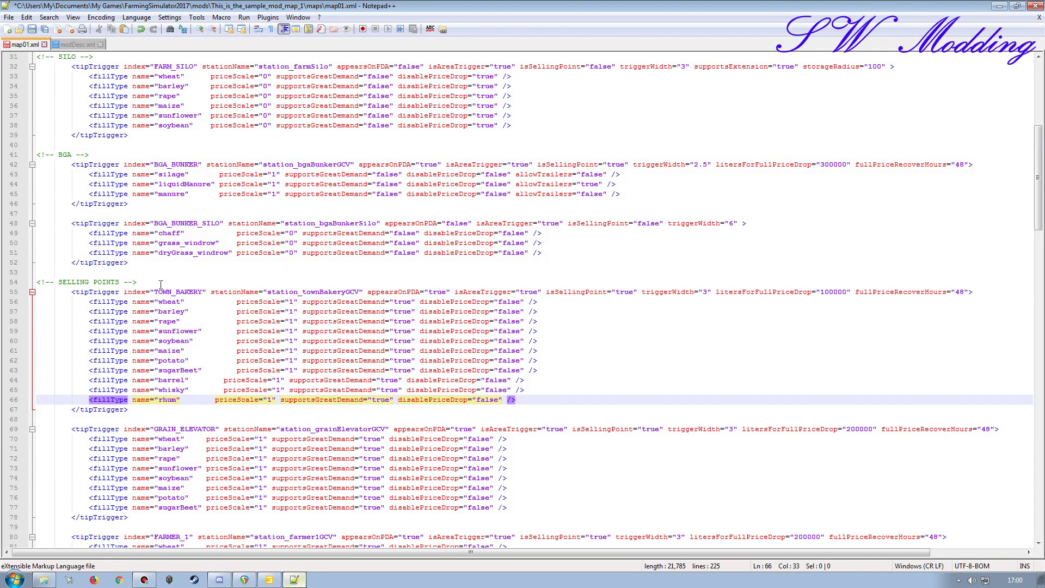
right_click(269, 579)
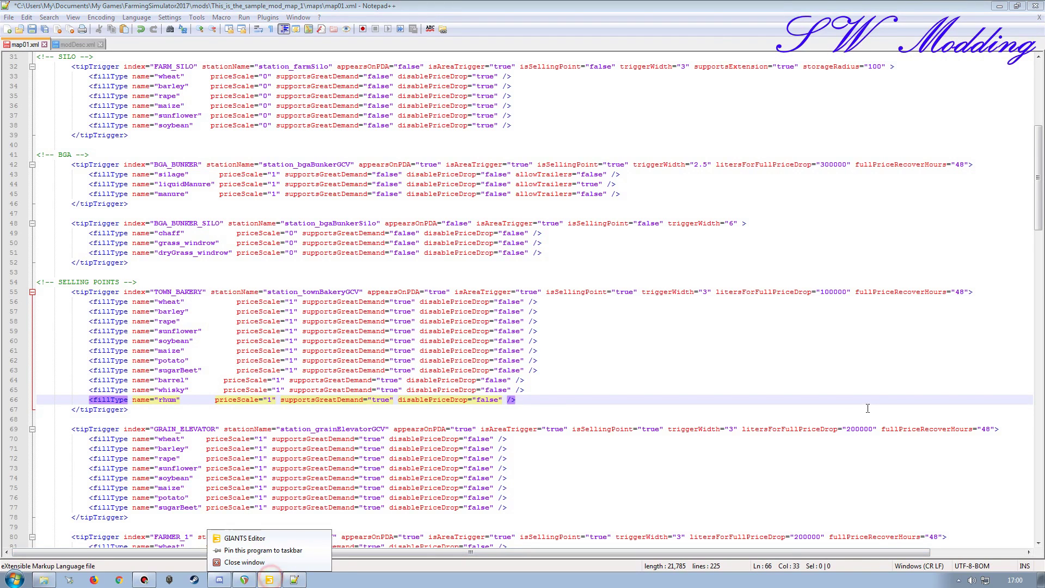
click(269, 579)
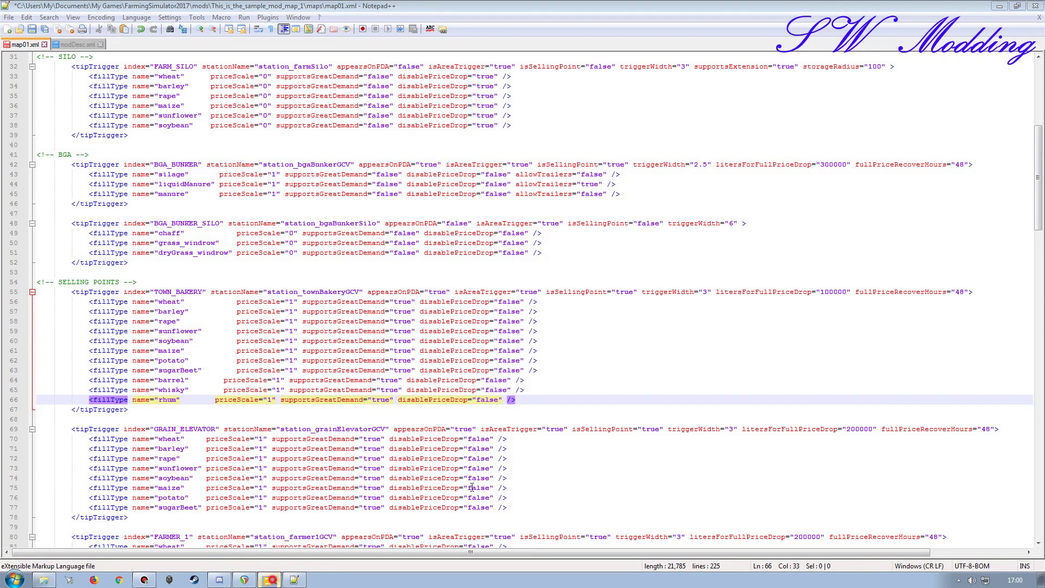
drag(932, 277, 876, 277)
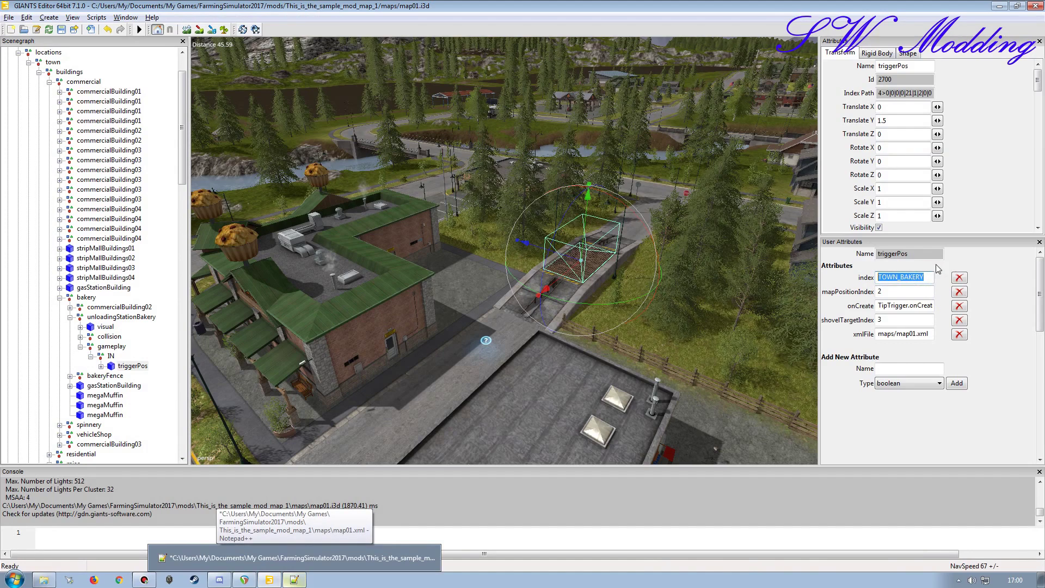
click(380, 558)
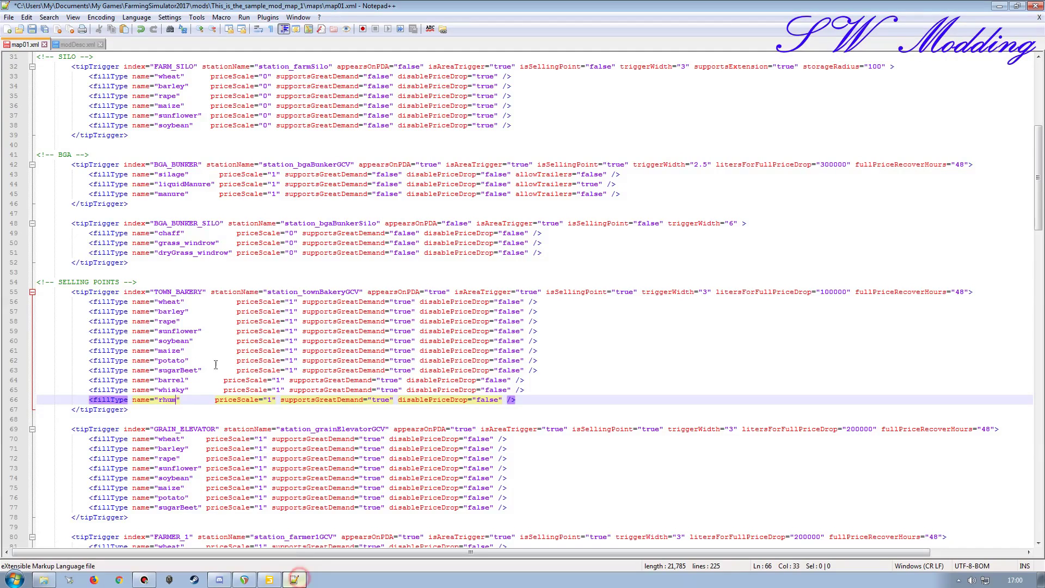
drag(202, 291, 153, 292)
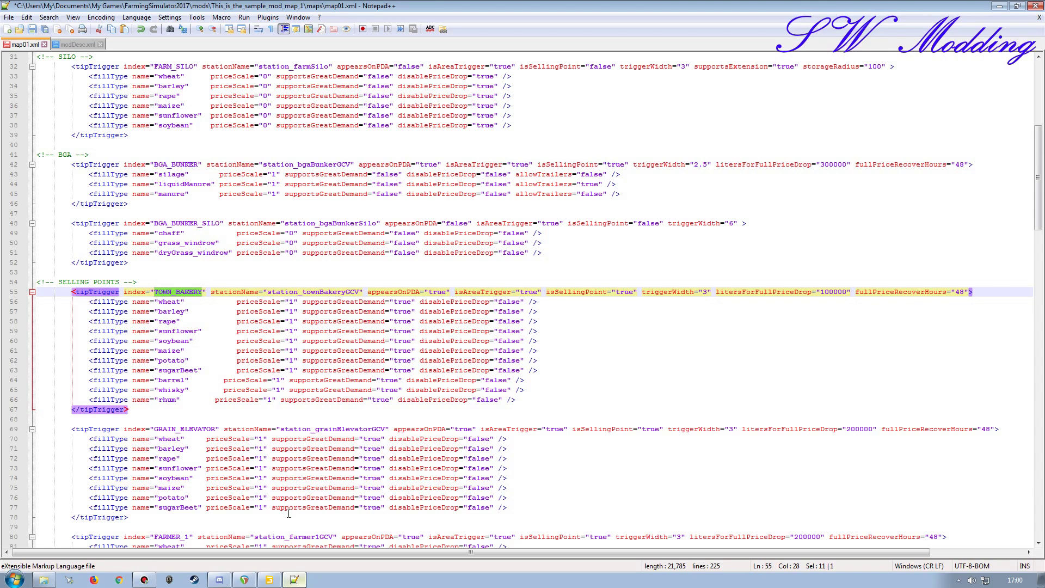
click(271, 581)
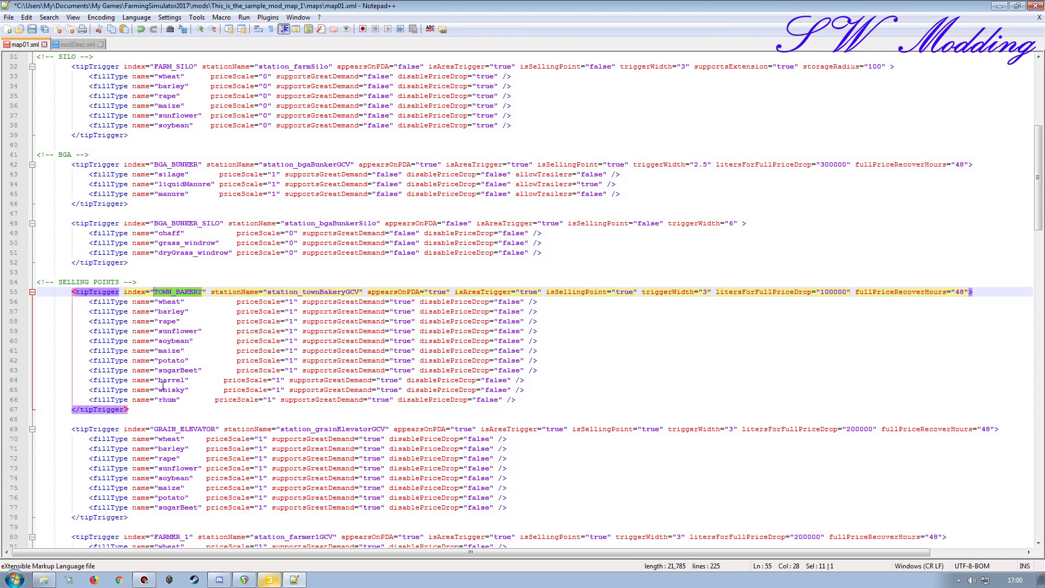
- Save map01.xml, close it and modDesc.xml, and exit Notepad++
click(32, 29)
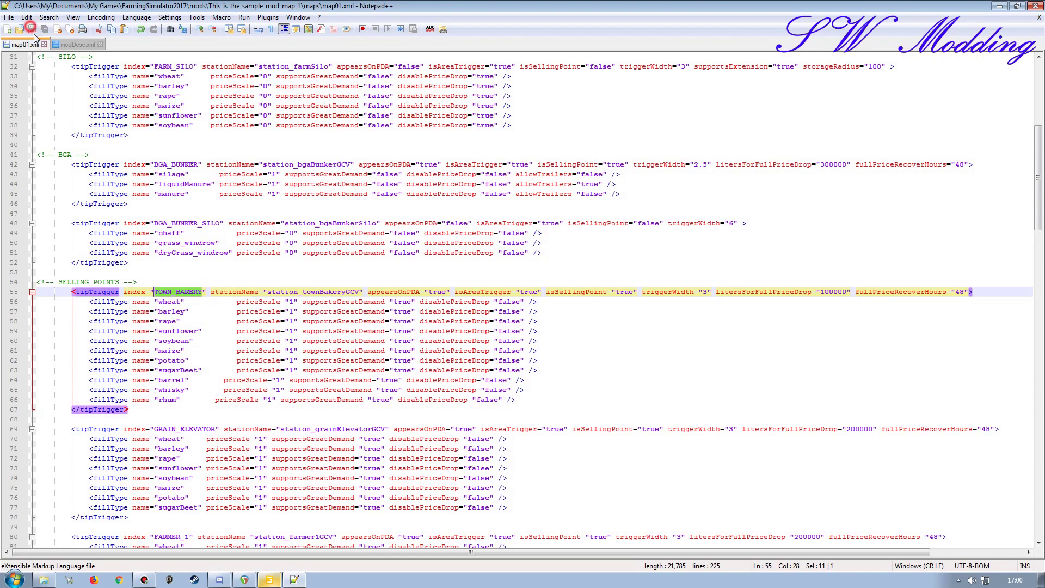
click(45, 45)
click(51, 44)
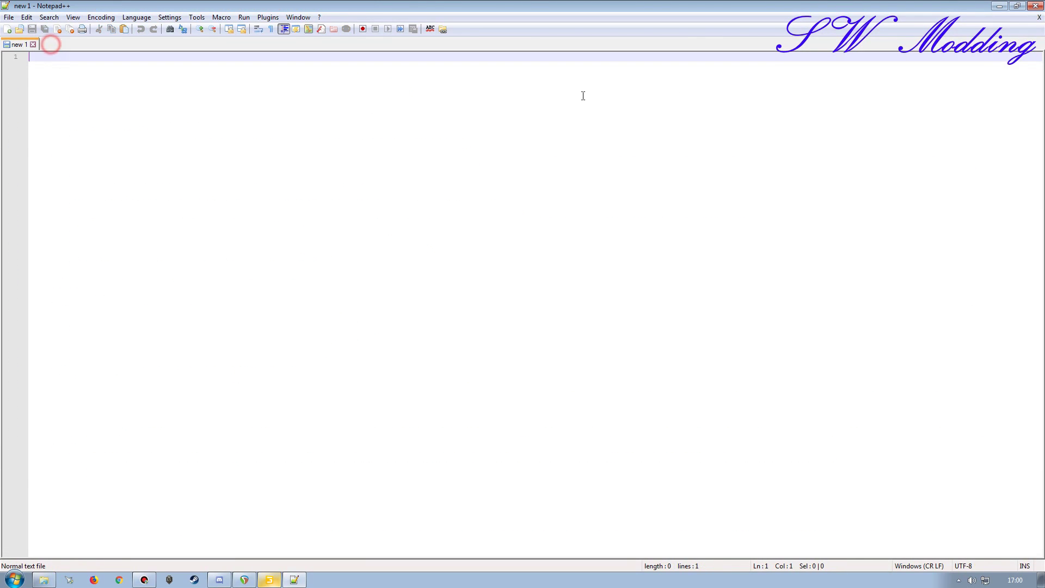
click(1034, 6)
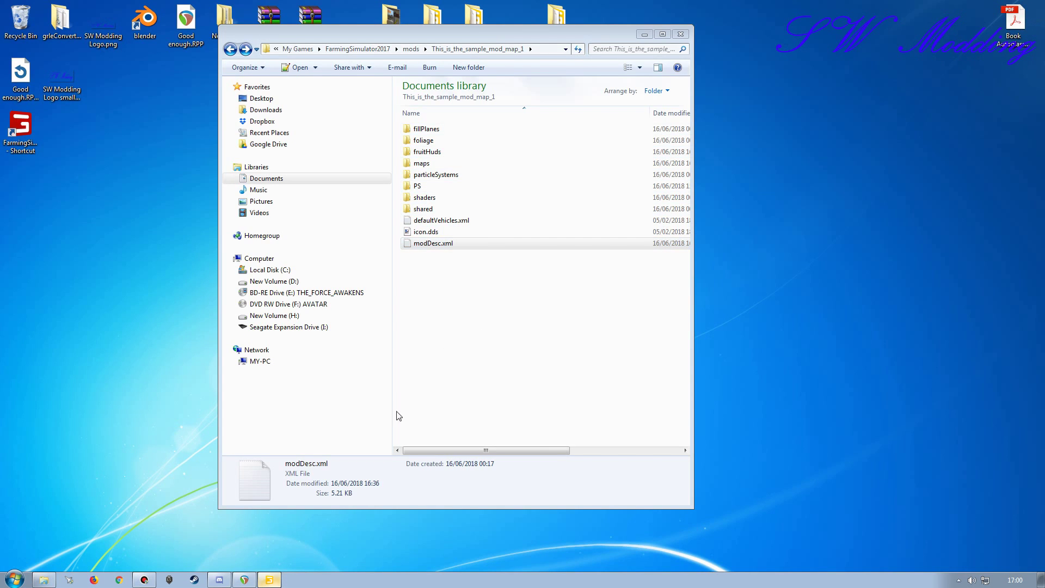
- Switch to GIANTS Editor, collapse the expanded goldcrestValley and addons groups in the scenegraph, and save the map
click(269, 580)
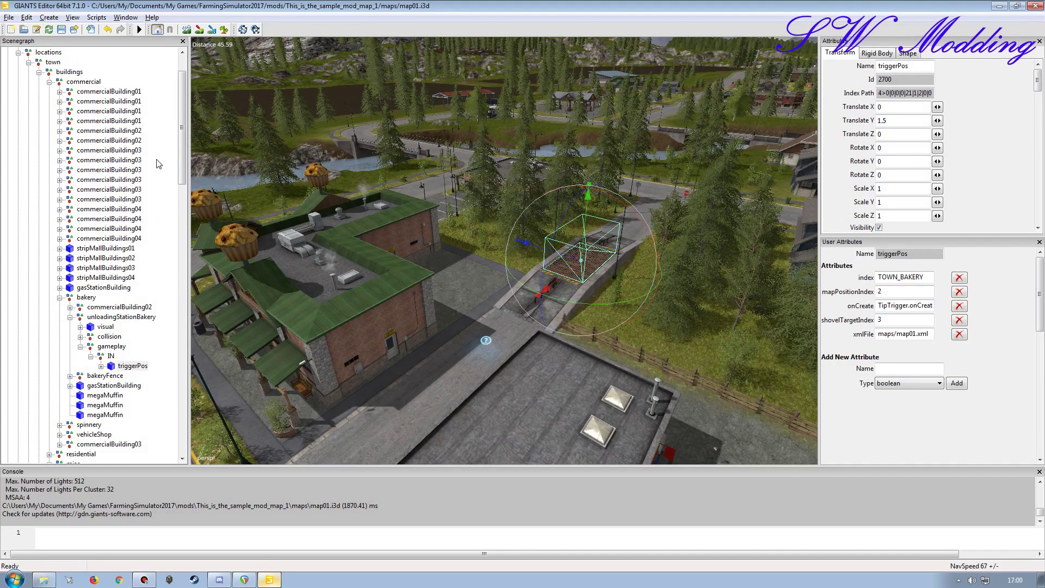
click(18, 53)
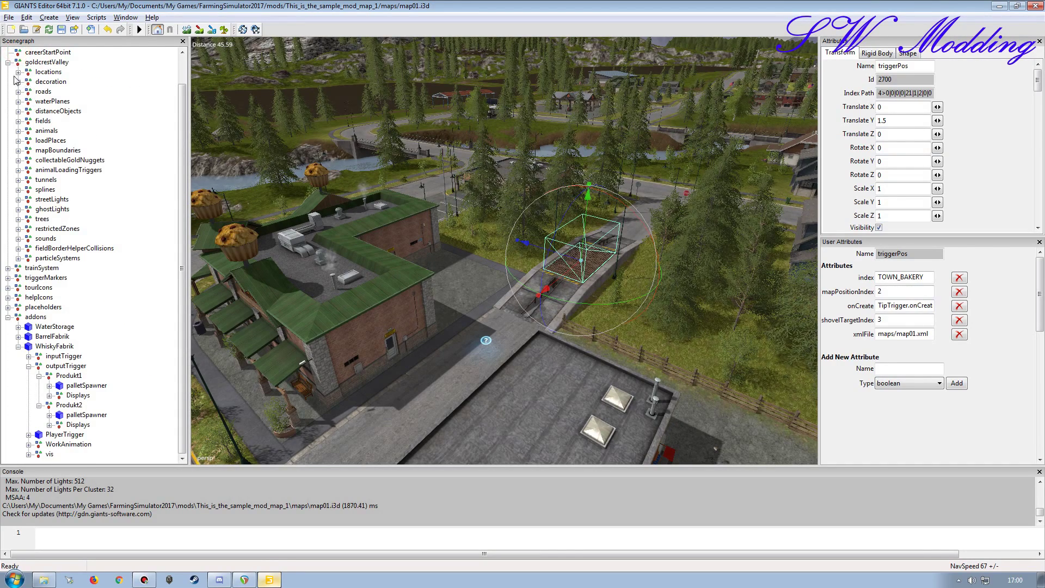
click(8, 62)
click(18, 180)
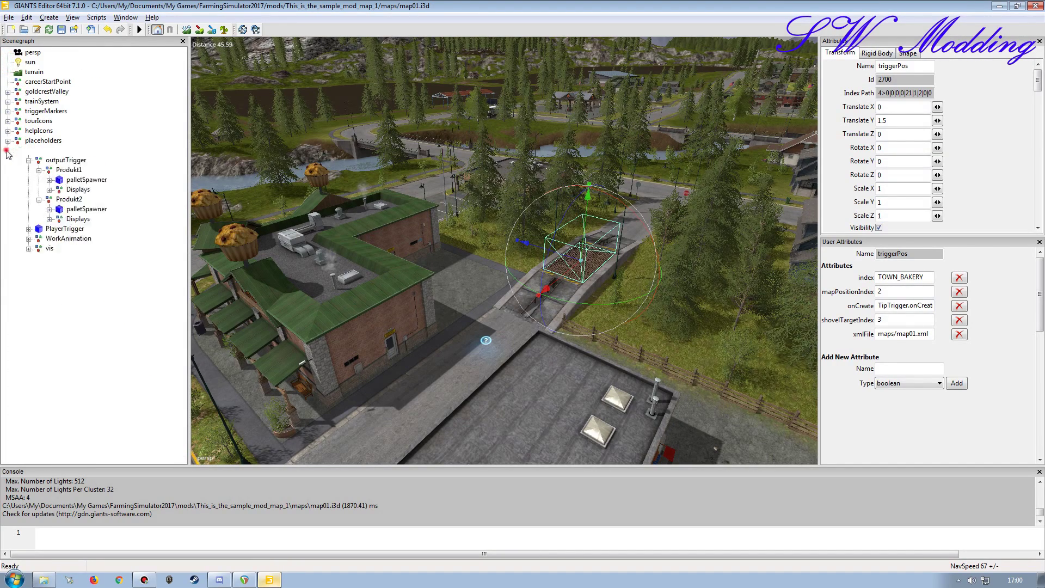
click(7, 150)
click(148, 160)
click(62, 29)
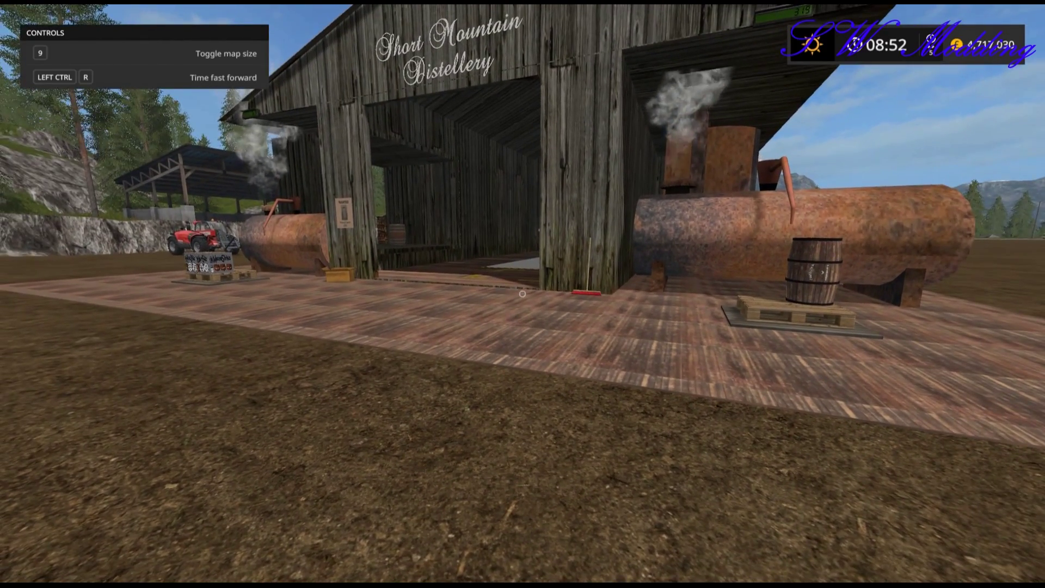
- In Farming Simulator, switch to the Manitou telehandler at the barrel factory and lift the barrel pallet off its platform
key(w)
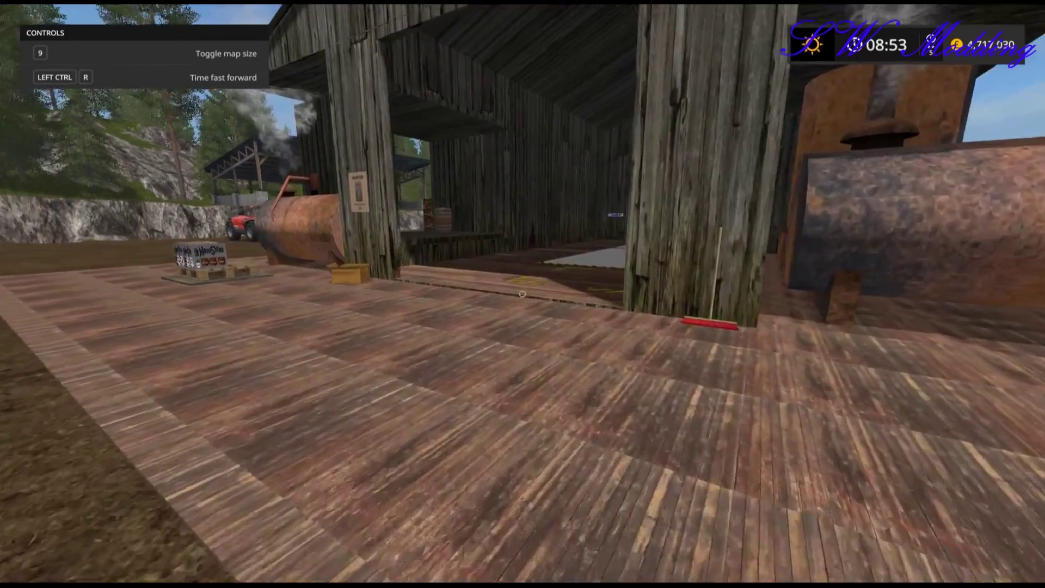
key(w)
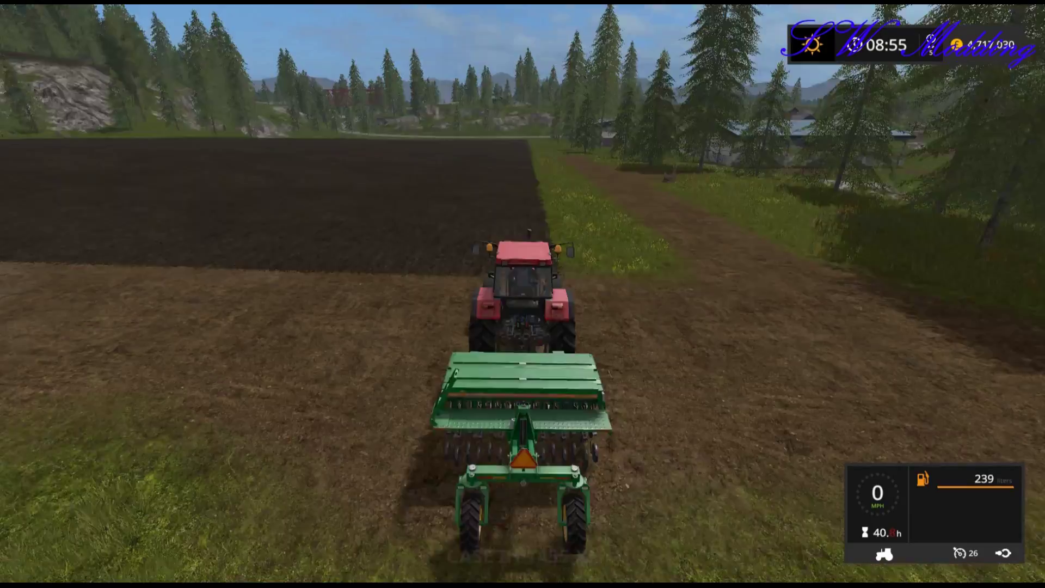
key(Tab)
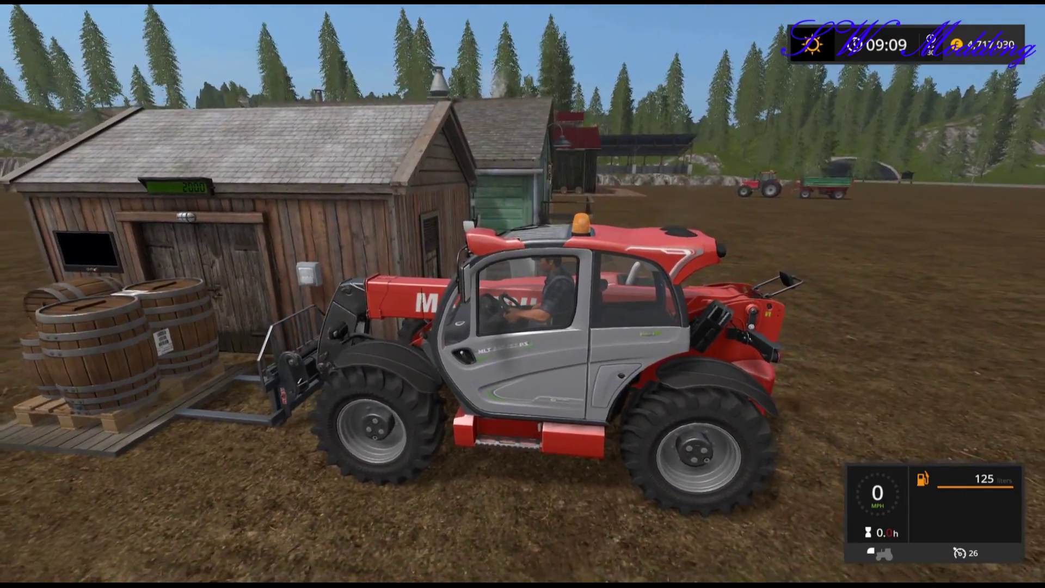
key(w)
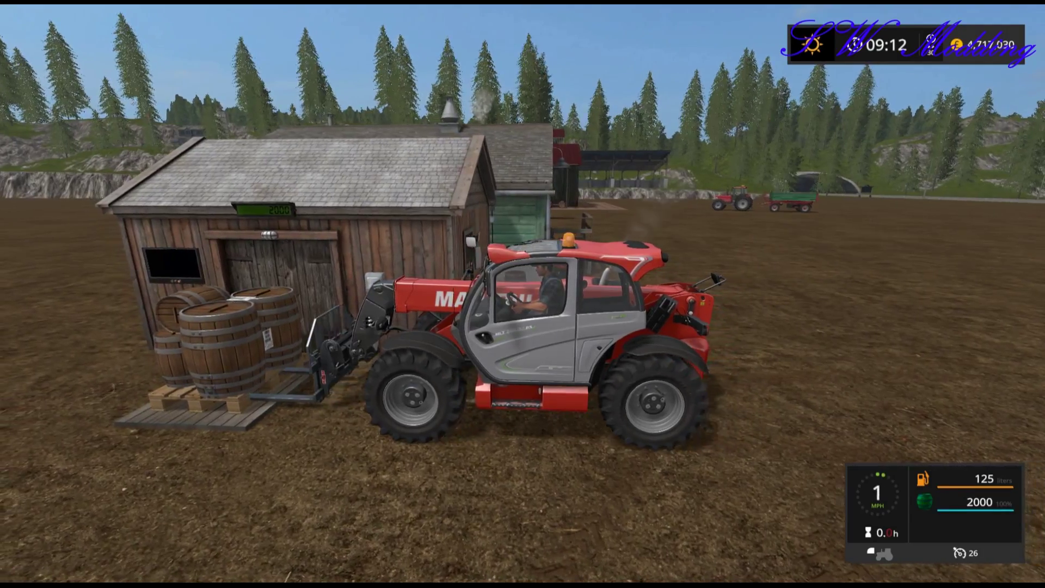
key(s)
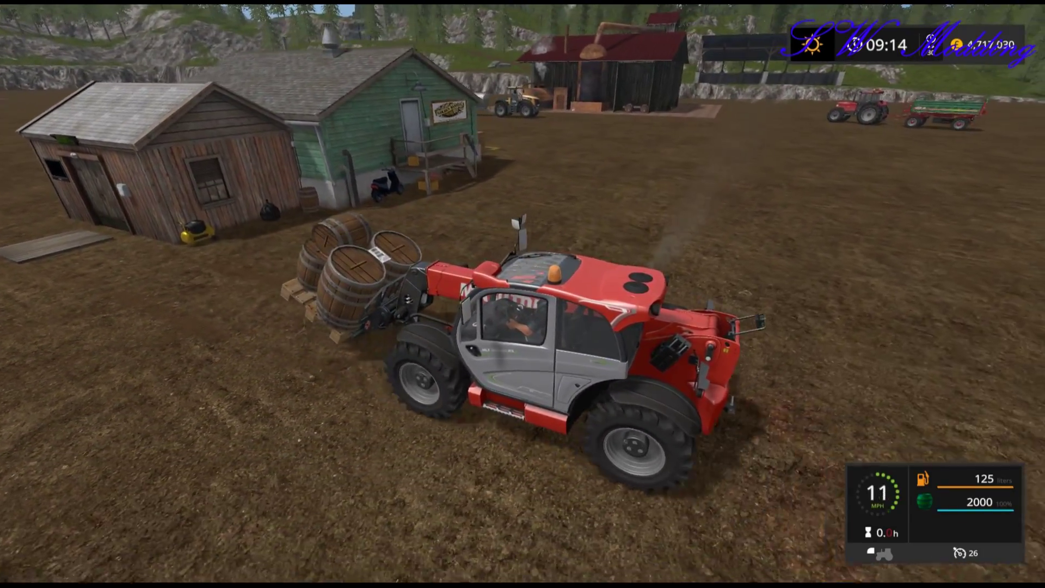
- Carry the barrel pallet around the Short Mountain Distillery, unload it at the barrel input trigger and back away
key(w)
key(w)
key(d)
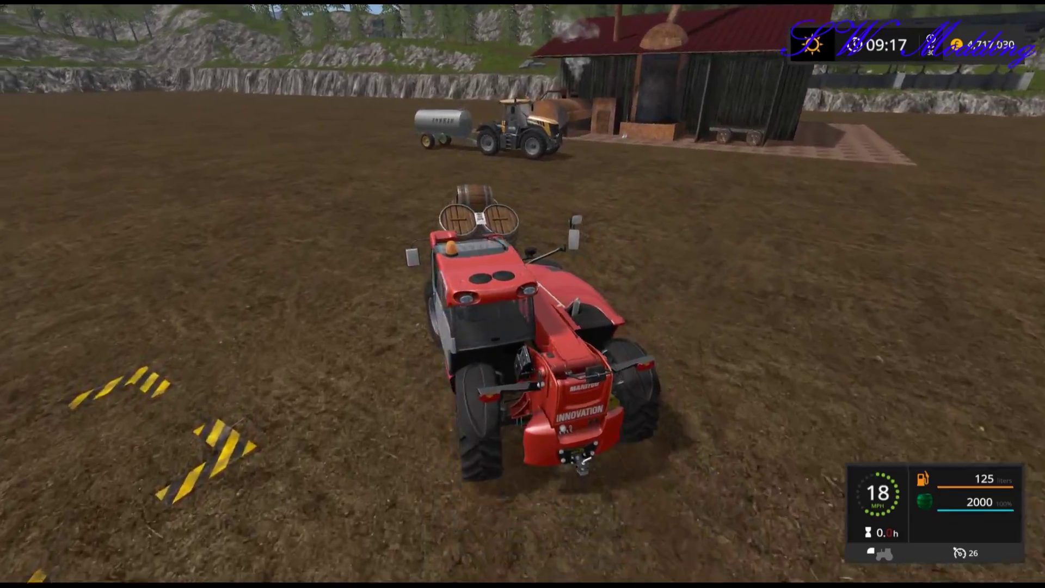
key(w)
key(a)
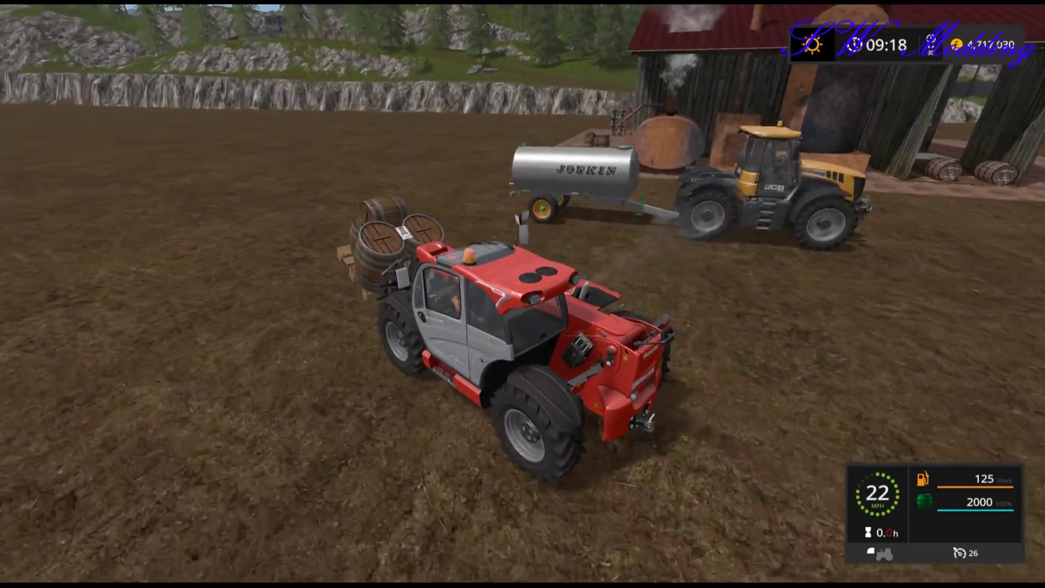
key(w)
key(a)
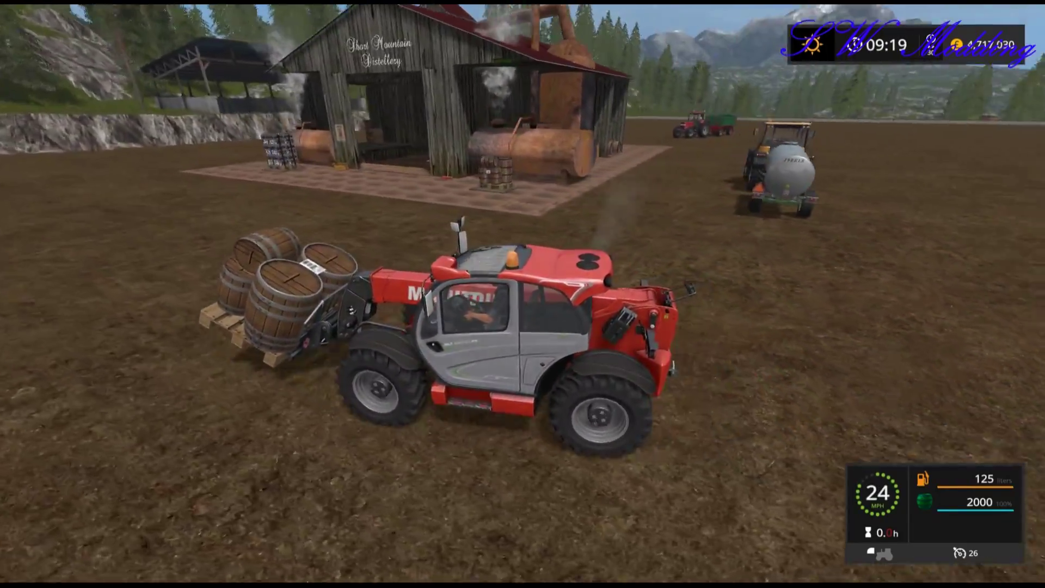
key(w)
key(a)
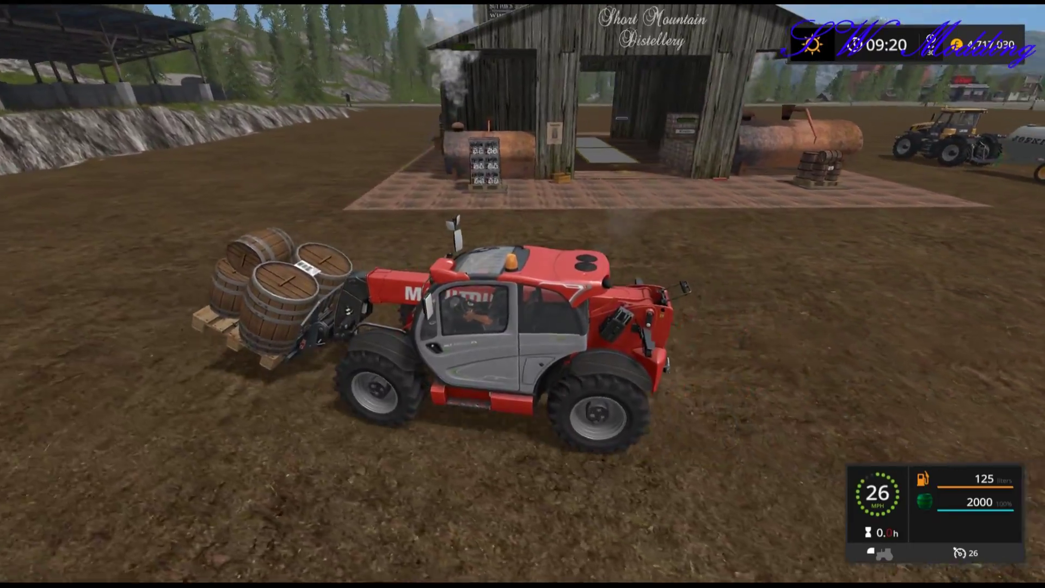
key(a)
key(s)
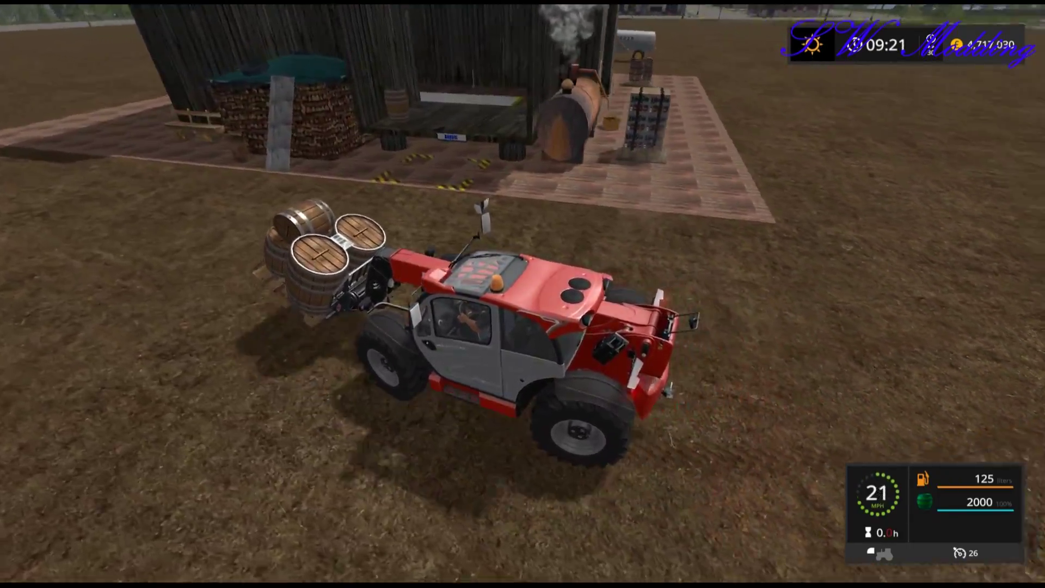
key(s)
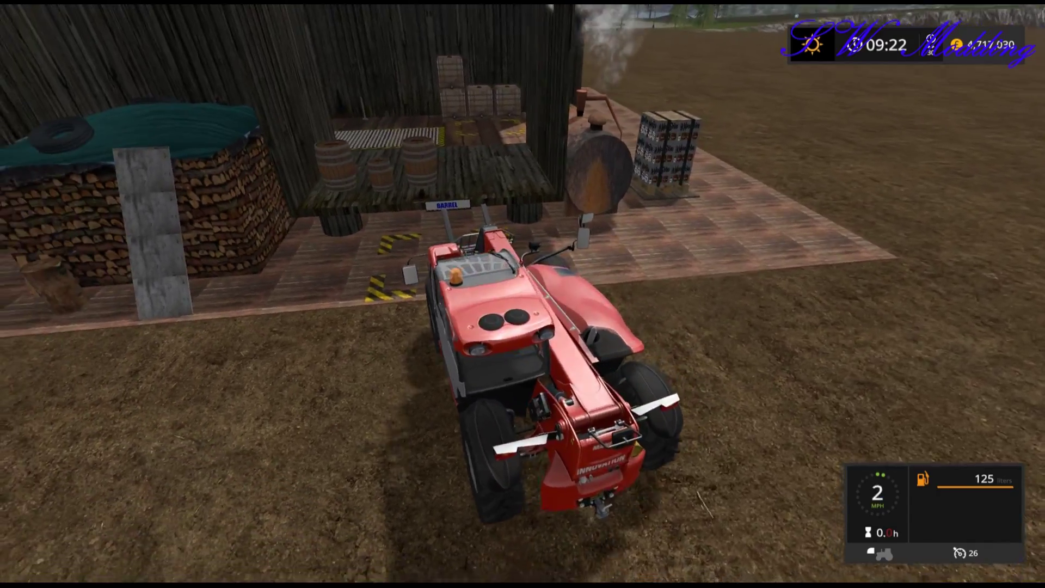
key(s)
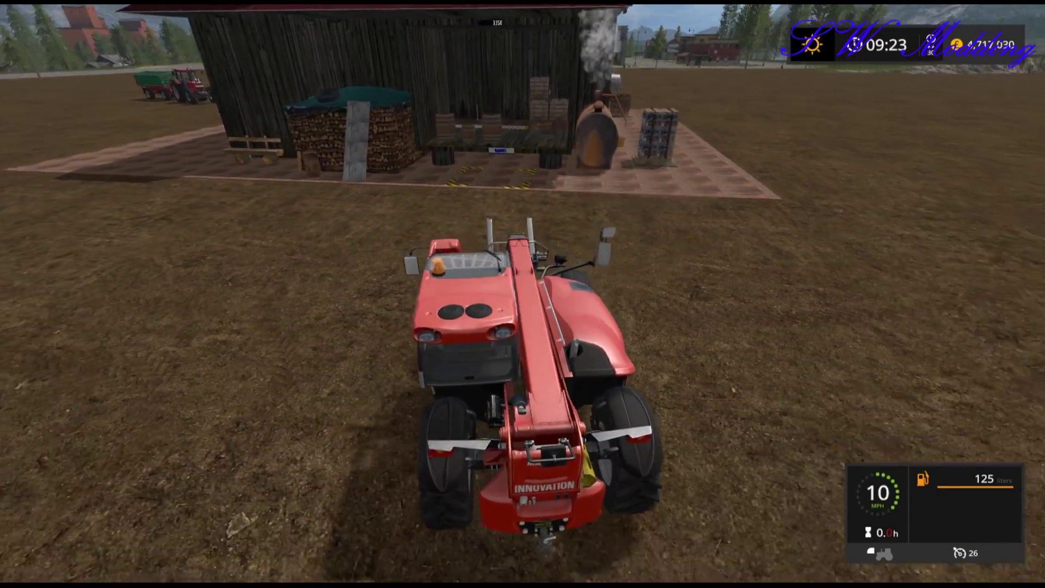
- Drive the empty telehandler around to the front of the distillery and stop it on the field near the output pallets
key(w)
key(w)
key(d)
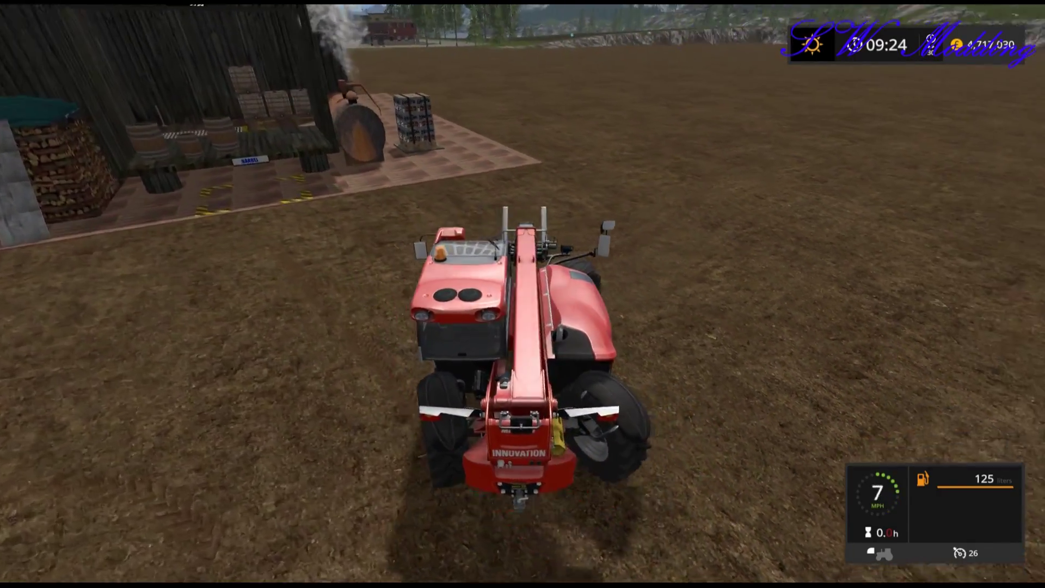
key(w)
key(d)
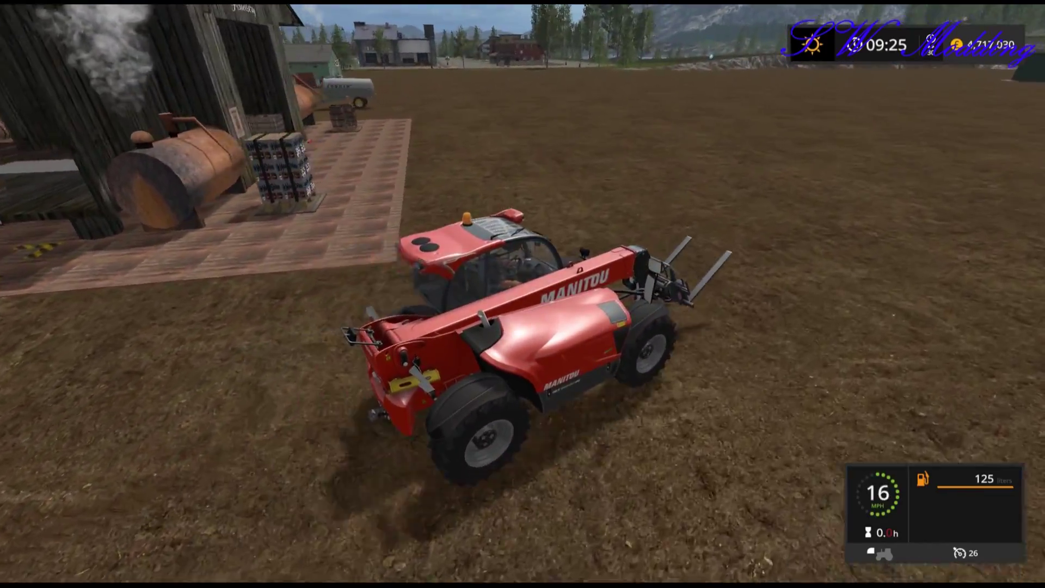
key(w)
key(d)
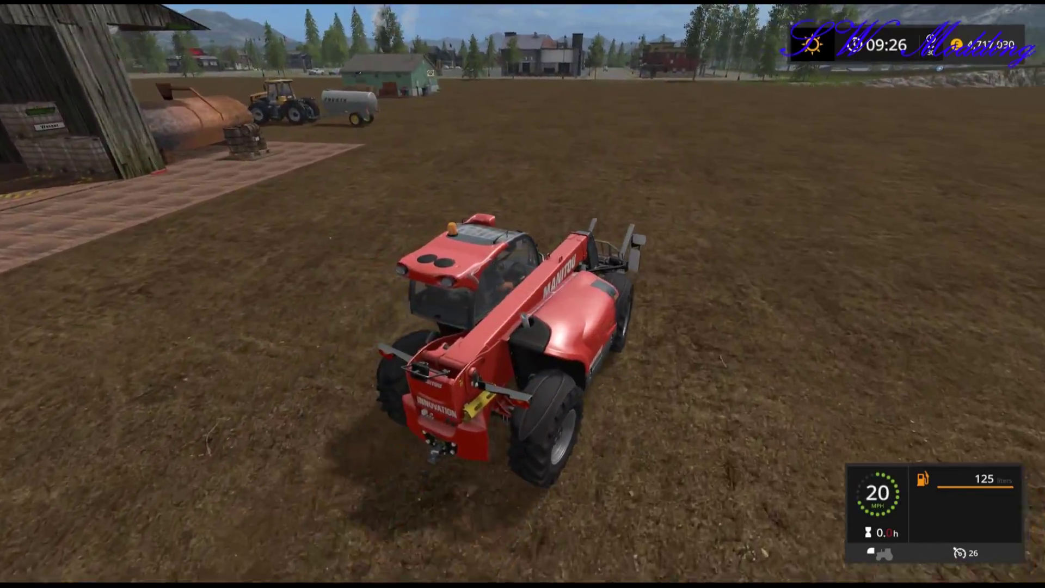
key(s)
key(s)
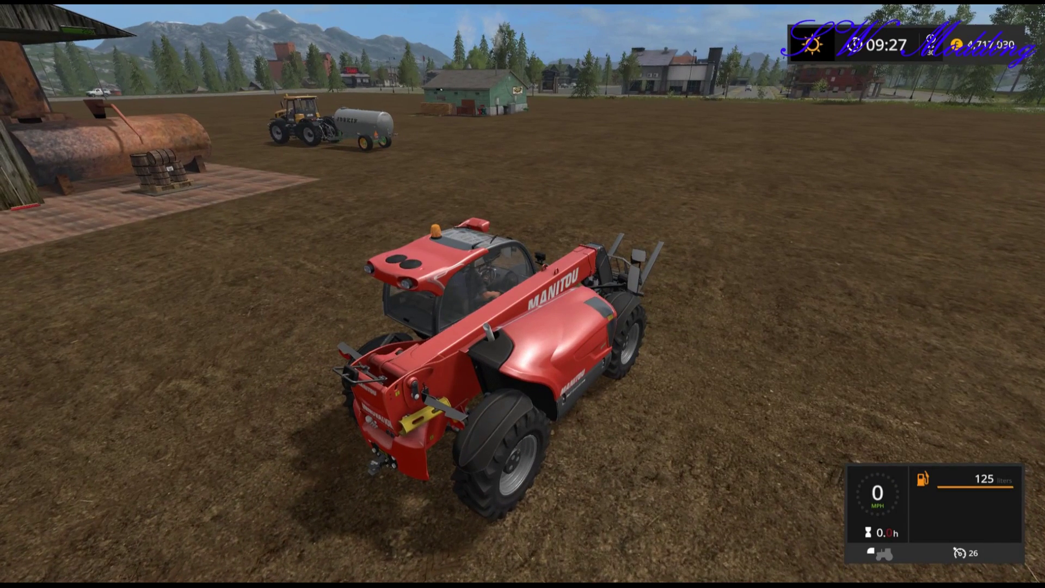
- Buy the Fliegl DPW 180 trailer from the shop's Baling Technology category and leave the shop
key(p)
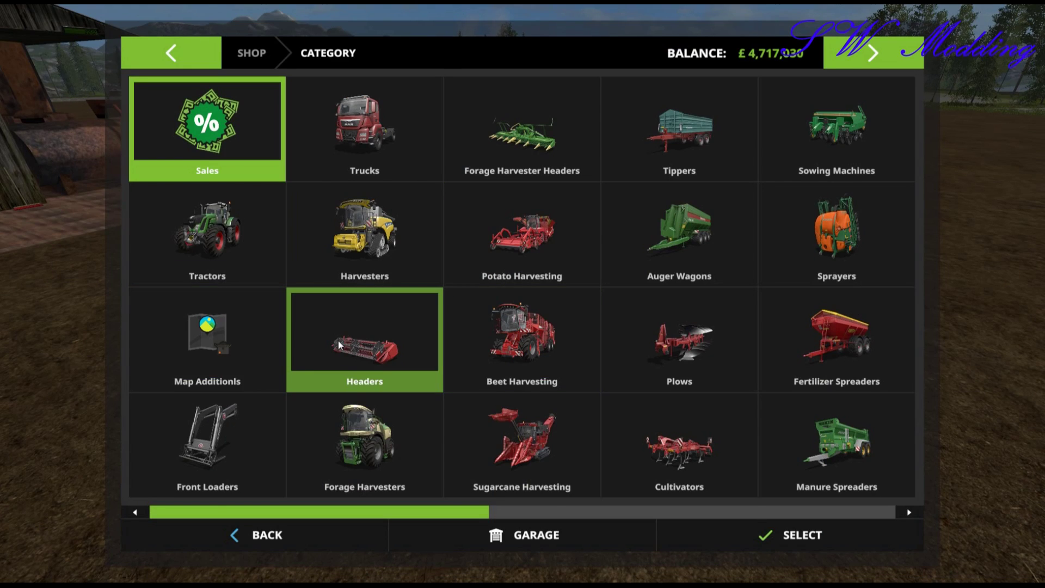
scroll(359, 348, down, 4)
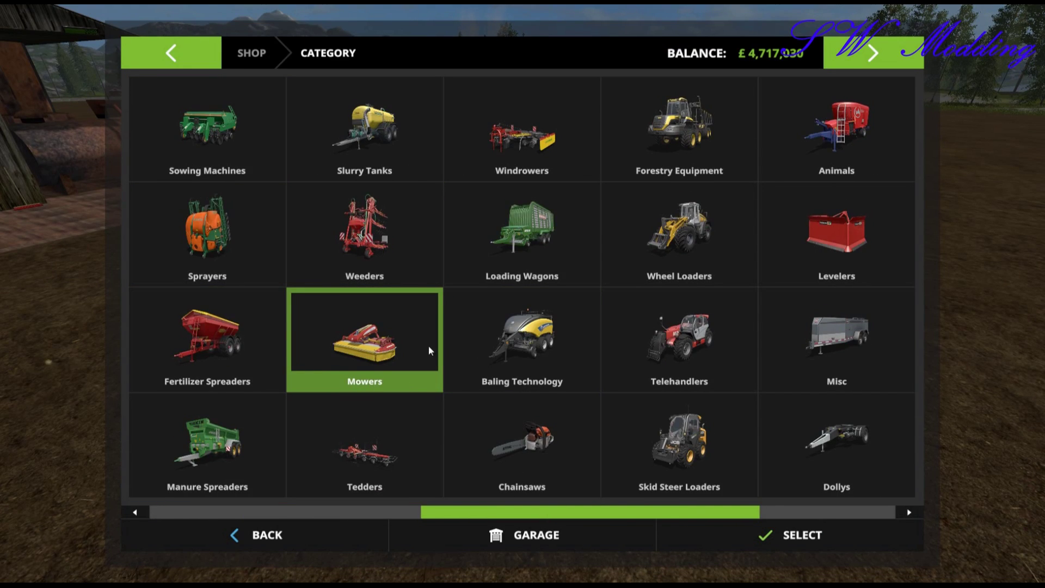
click(479, 337)
scroll(411, 228, down, 4)
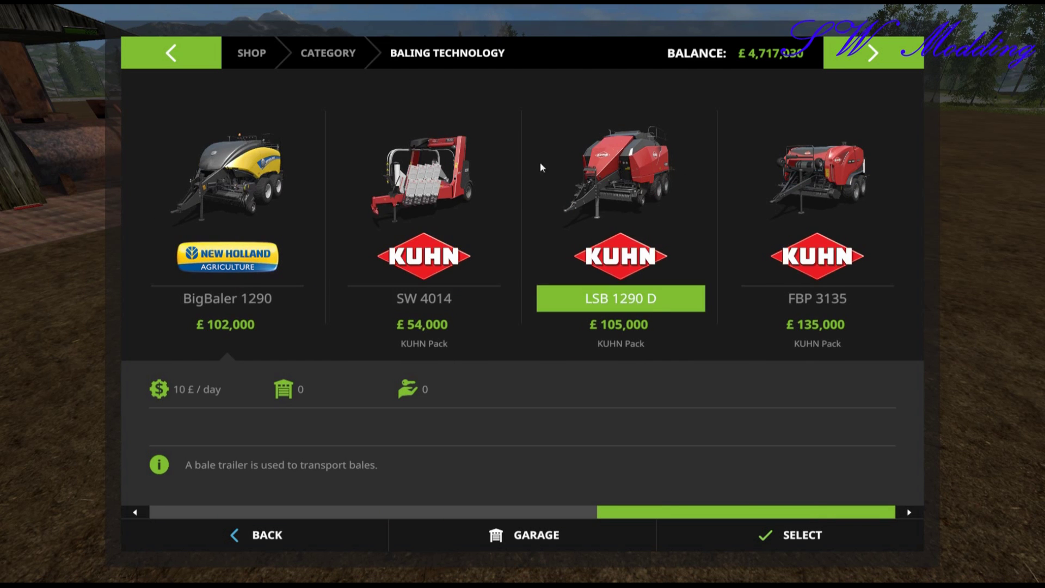
scroll(403, 240, up, 6)
scroll(401, 235, down, 1)
scroll(300, 231, up, 1)
scroll(297, 231, down, 2)
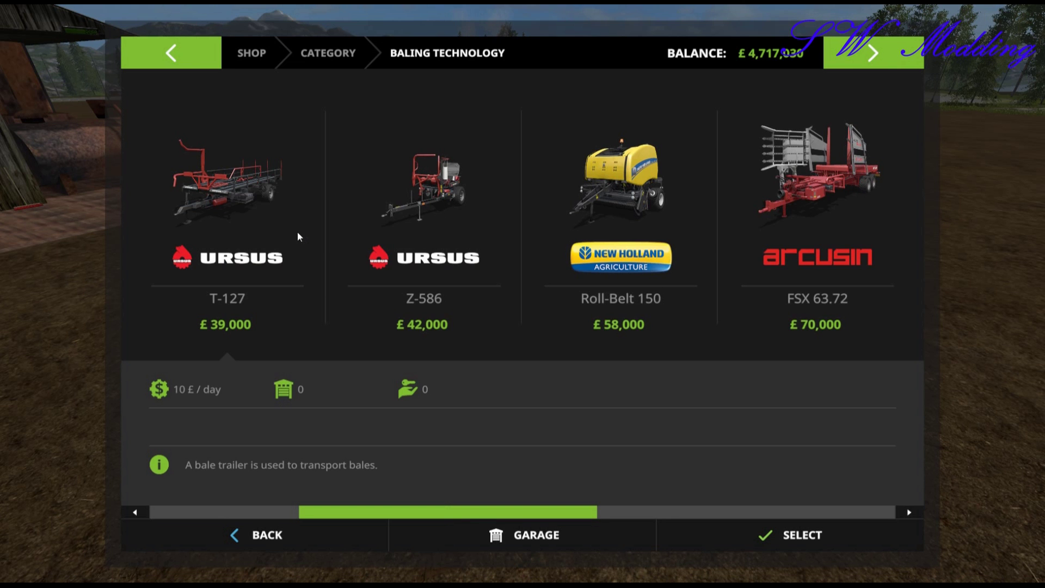
scroll(297, 230, up, 2)
click(236, 223)
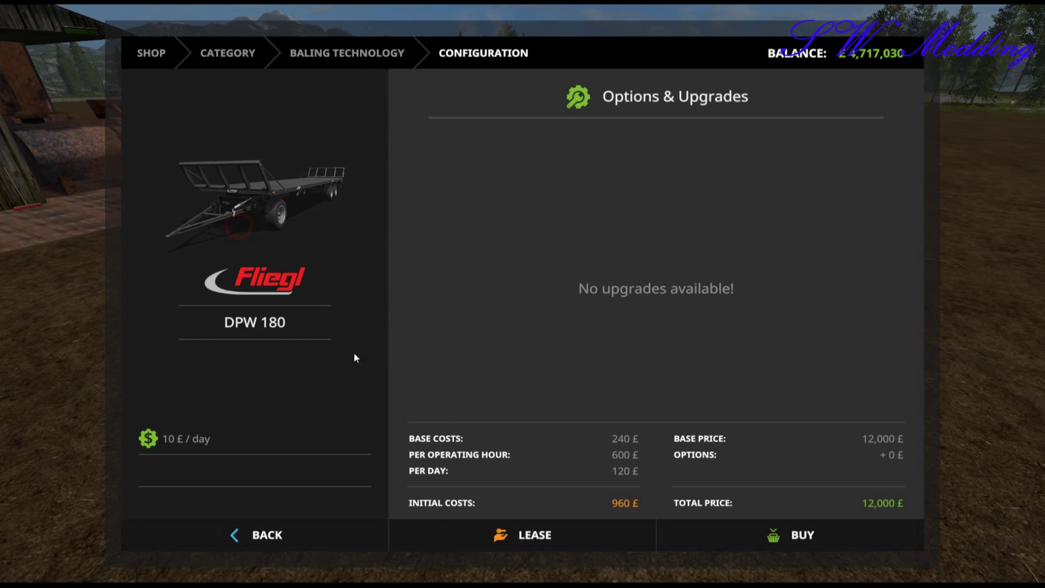
click(736, 532)
click(458, 375)
click(458, 374)
click(337, 534)
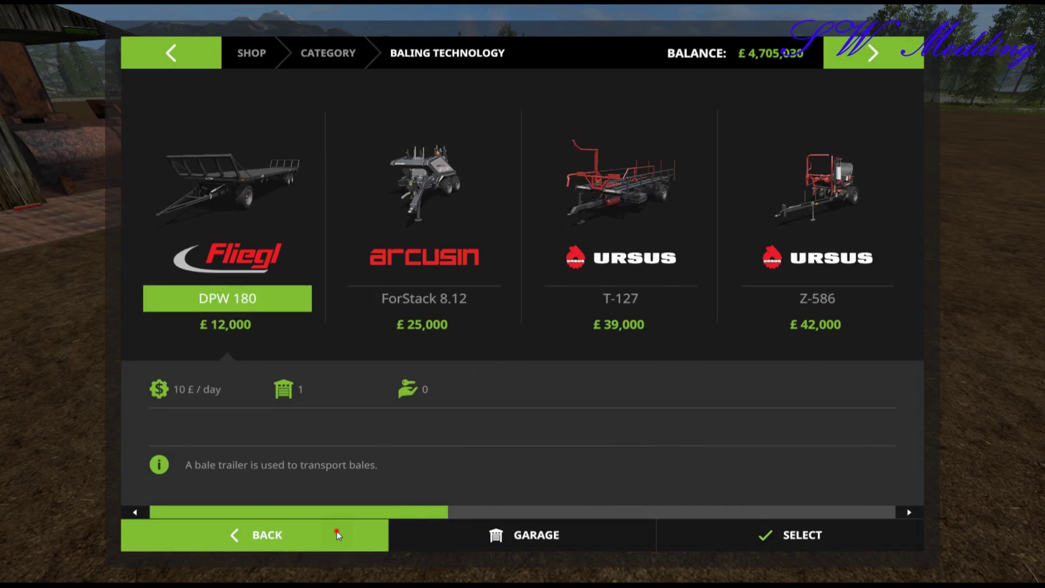
click(337, 534)
- Leave the telehandler, board the JCB Fastrac 3000 Xtra beside the distillery and detach its Joskin tanker
key(e)
key(w)
key(w)
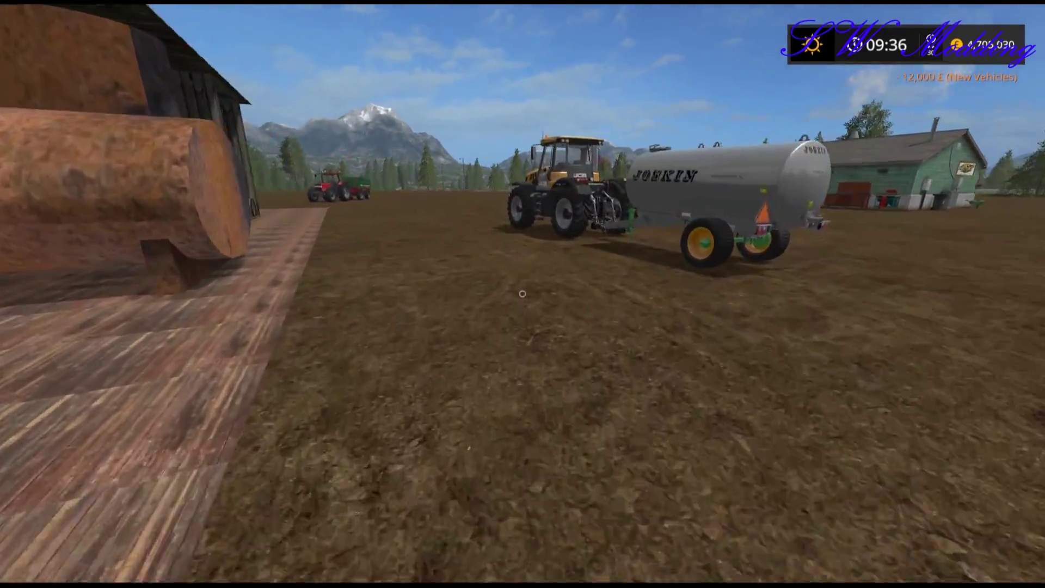
key(e)
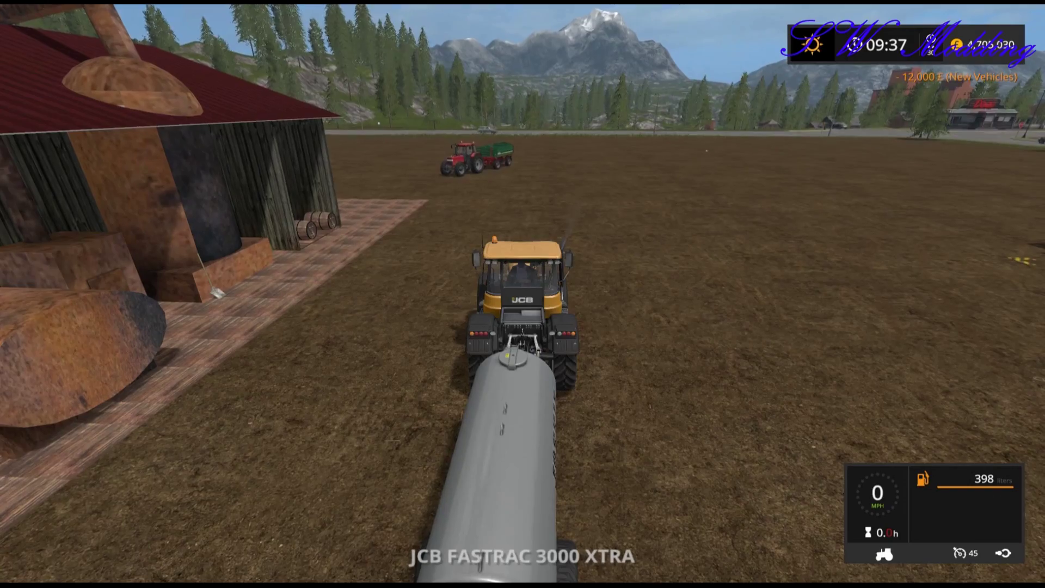
key(w)
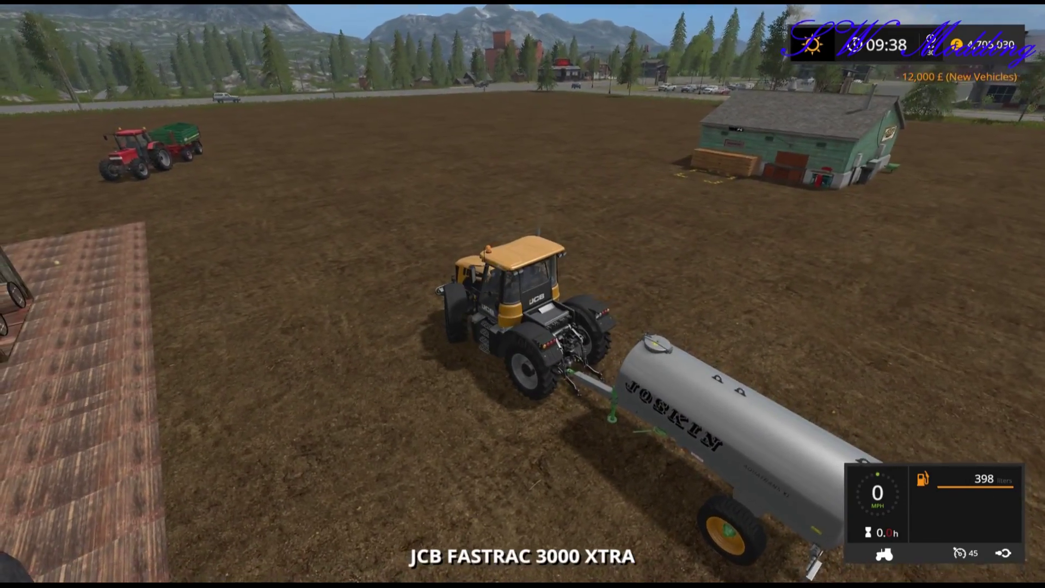
- Drive the JCB Fastrac across the field to the shop's car park and hitch the Fliegl DPW 180 trailer
key(w)
key(d)
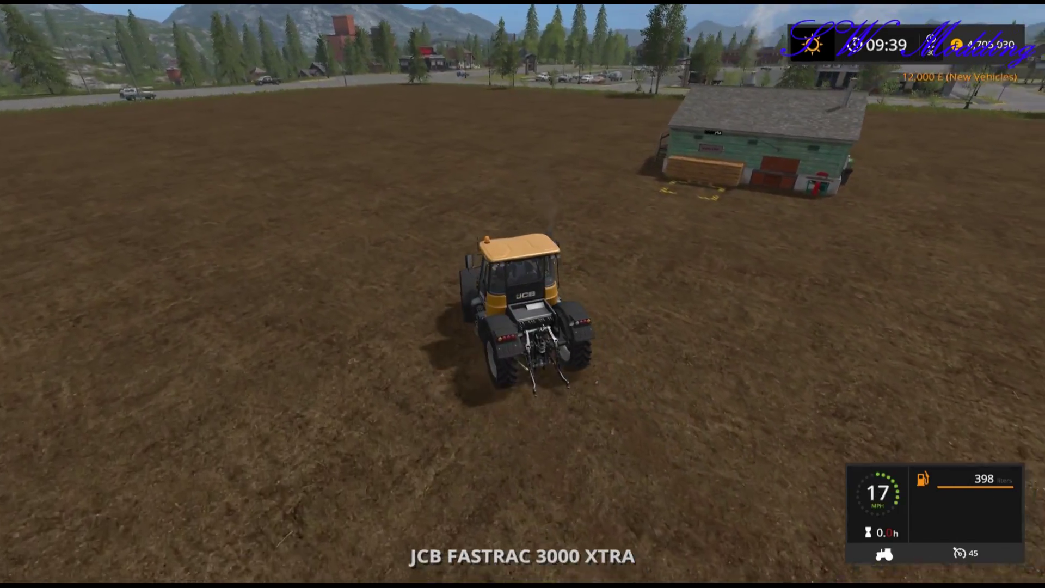
key(w)
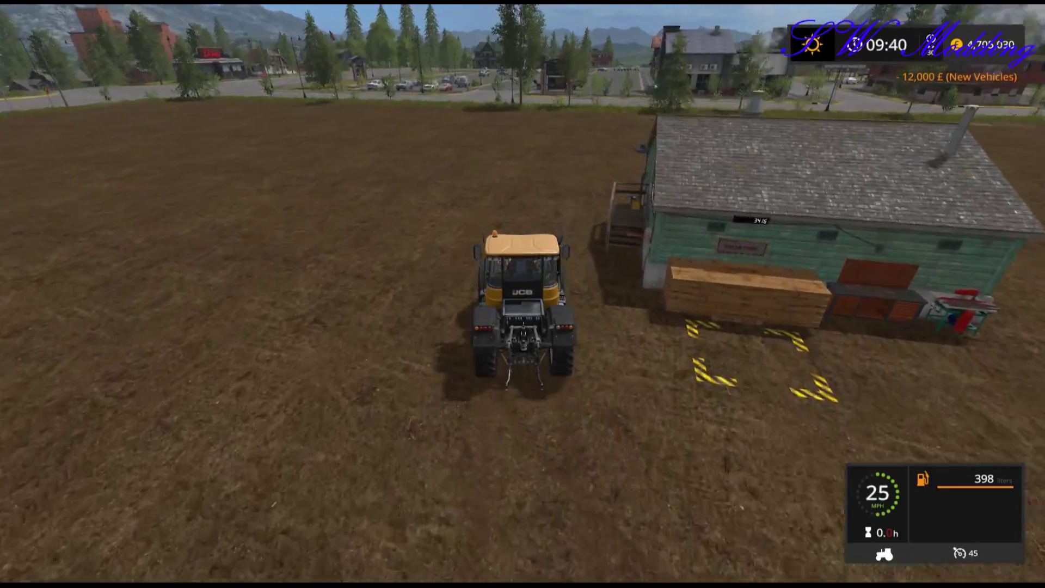
key(w)
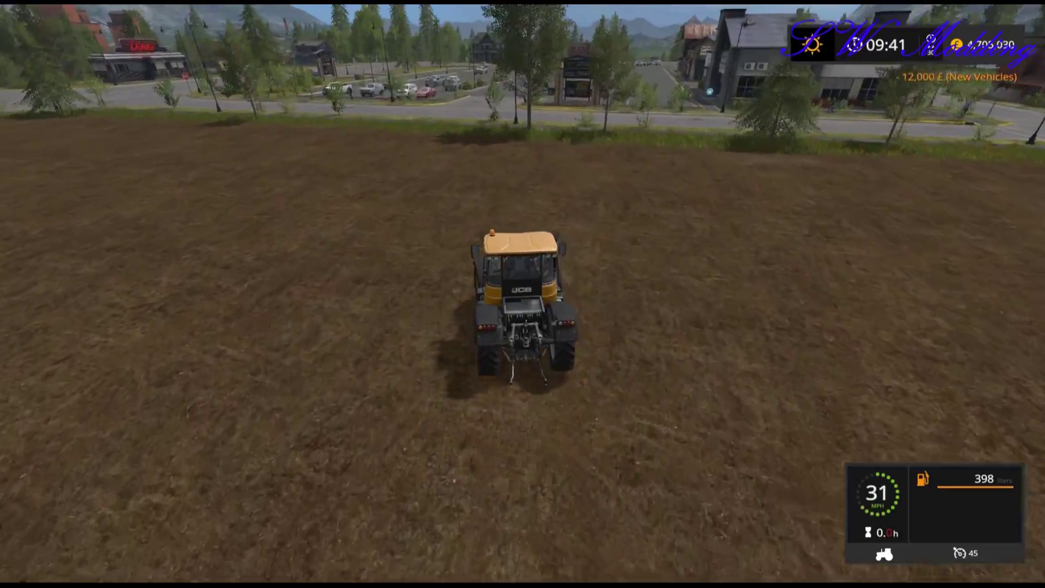
key(w)
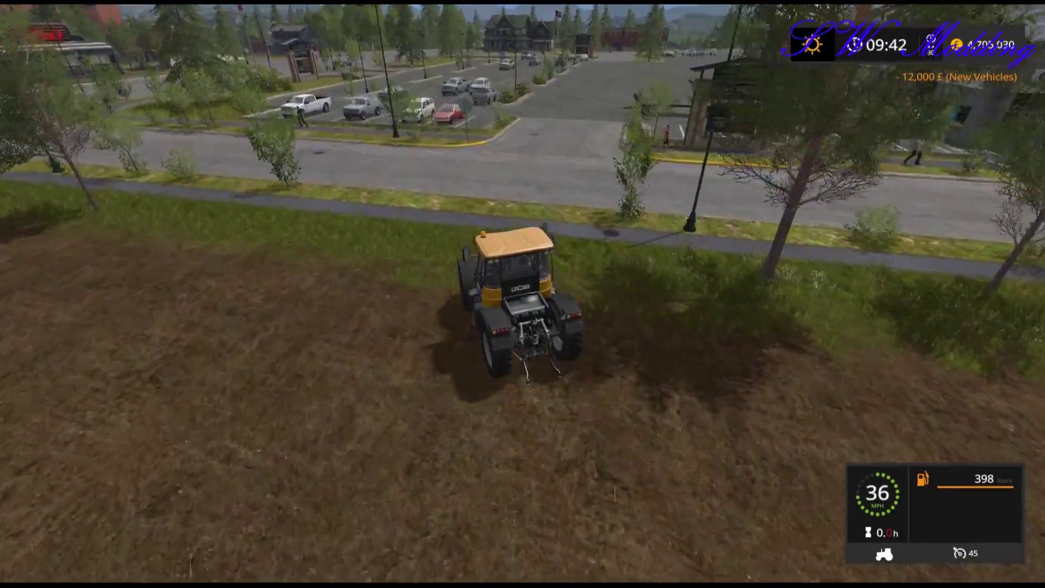
key(w)
key(s)
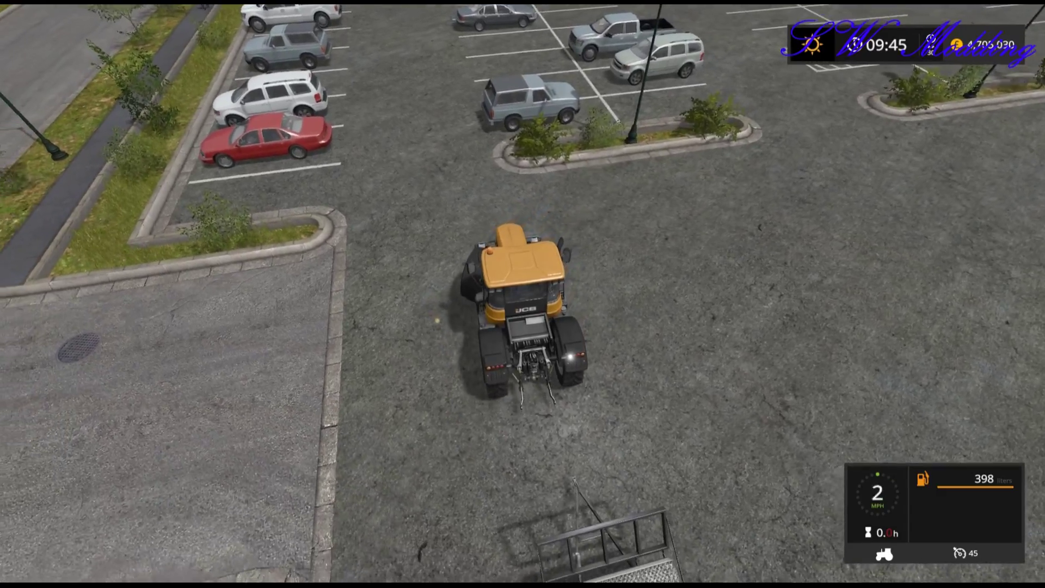
key(q)
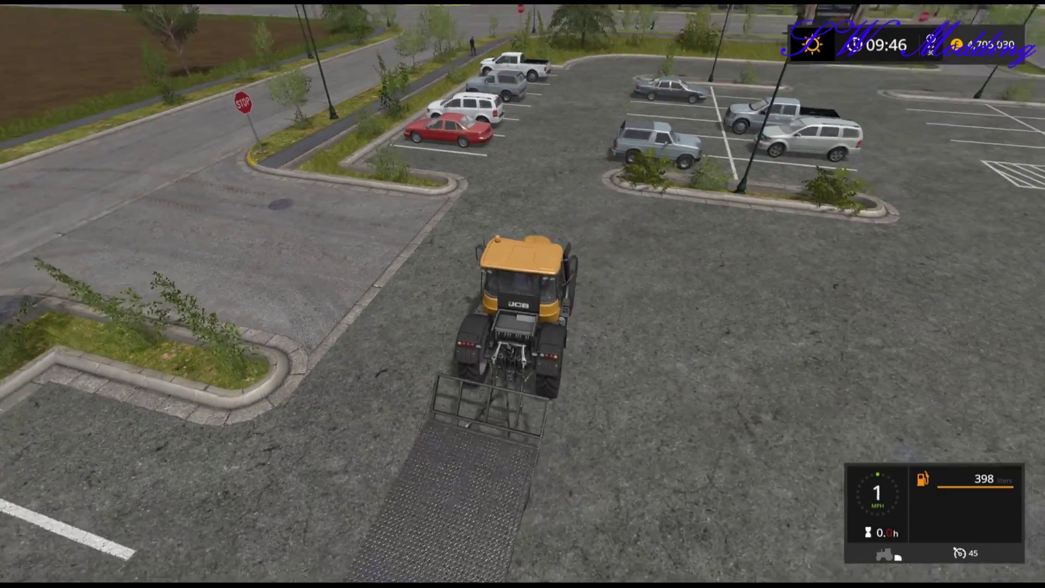
- Drive the JCB Fastrac with the Fliegl trailer out of the car park, over the road and across the field to near the distillery
key(w)
key(a)
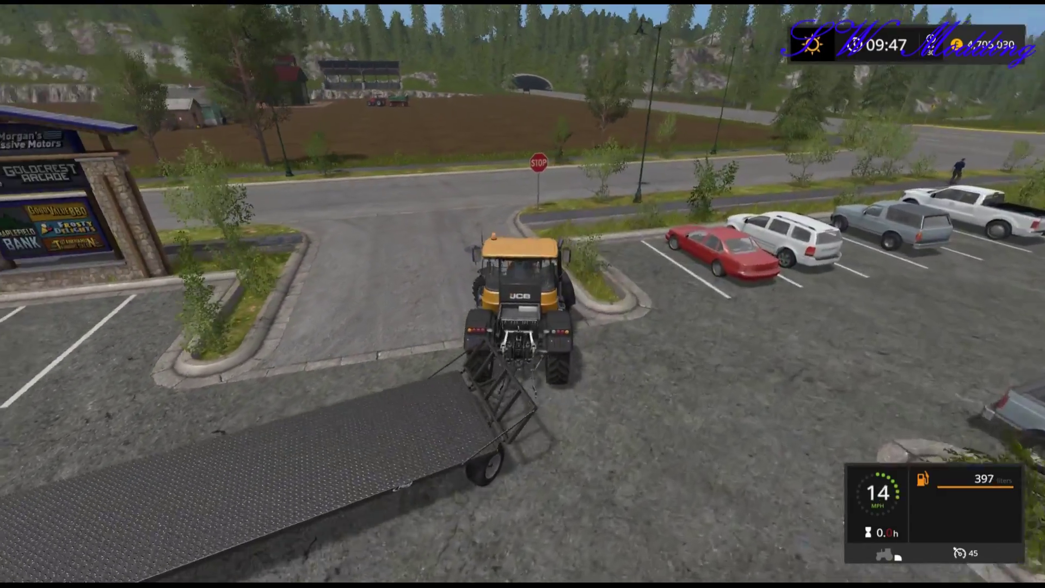
key(w)
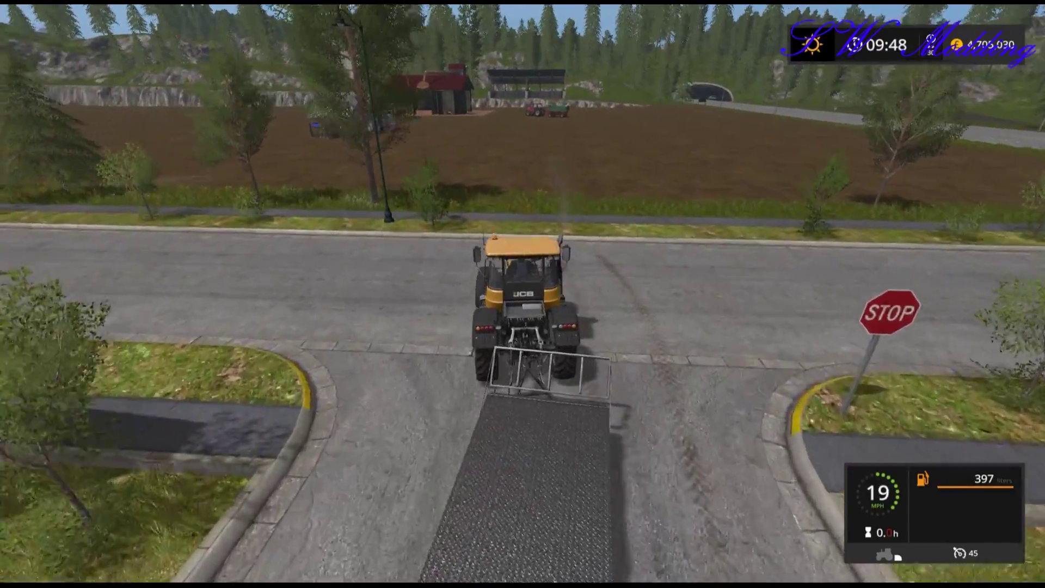
key(w)
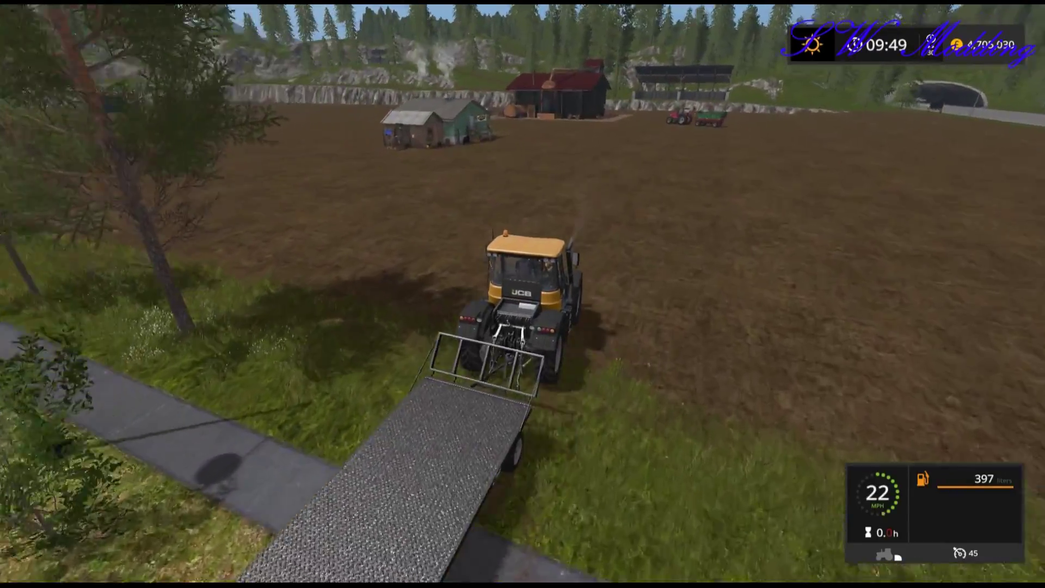
key(w)
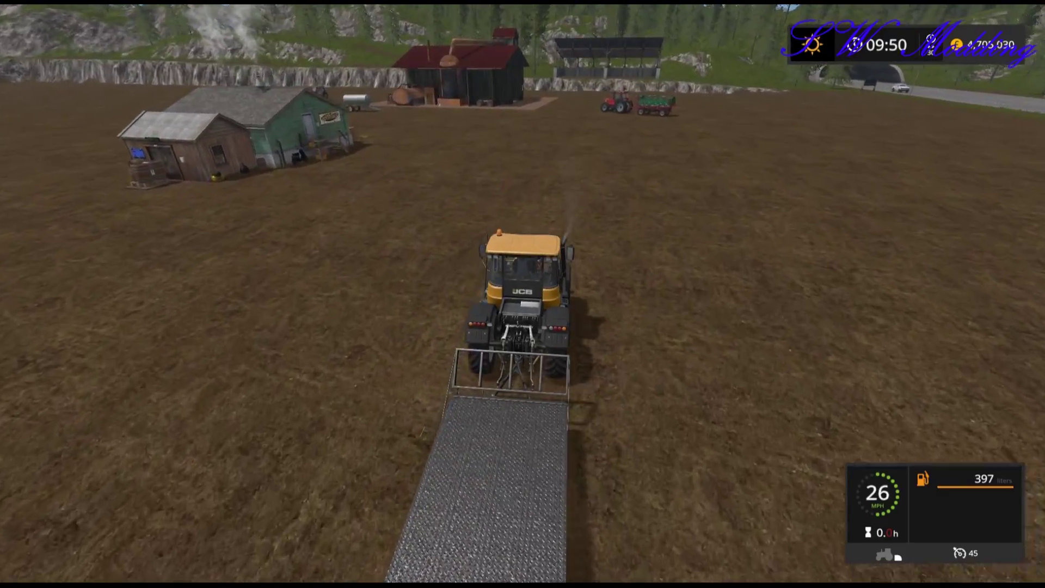
key(w)
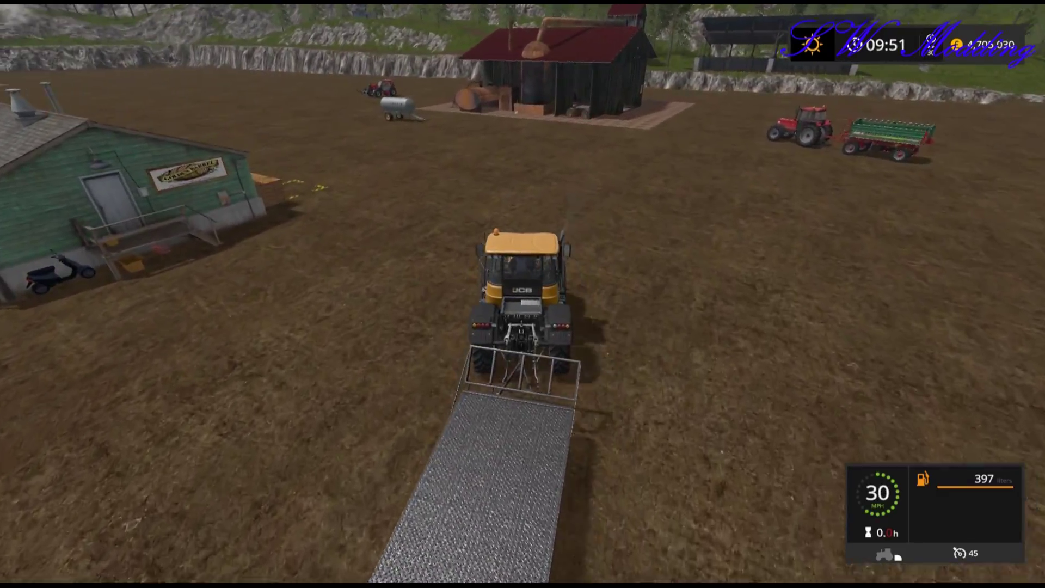
key(w)
key(a)
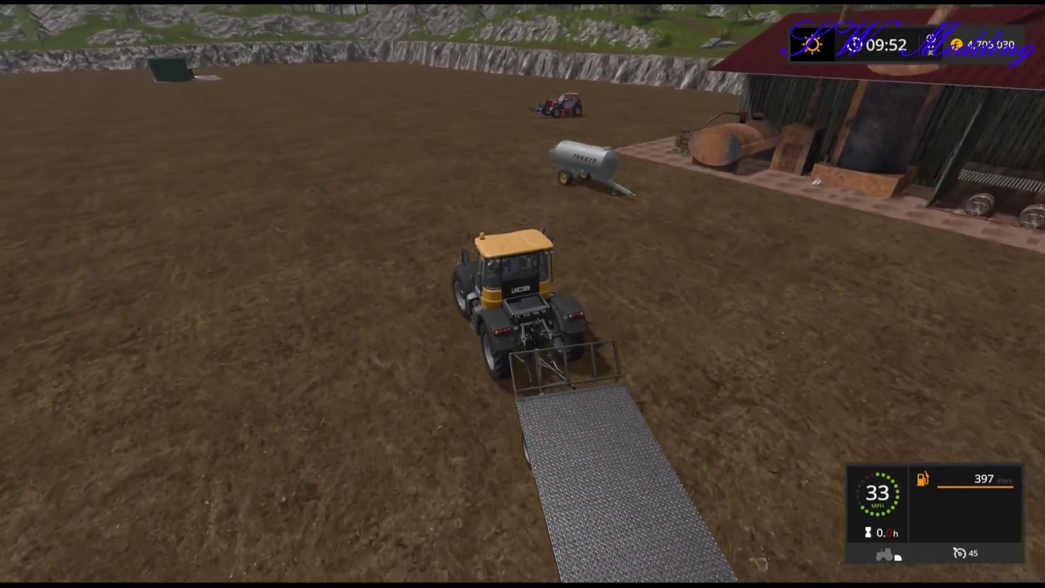
key(s)
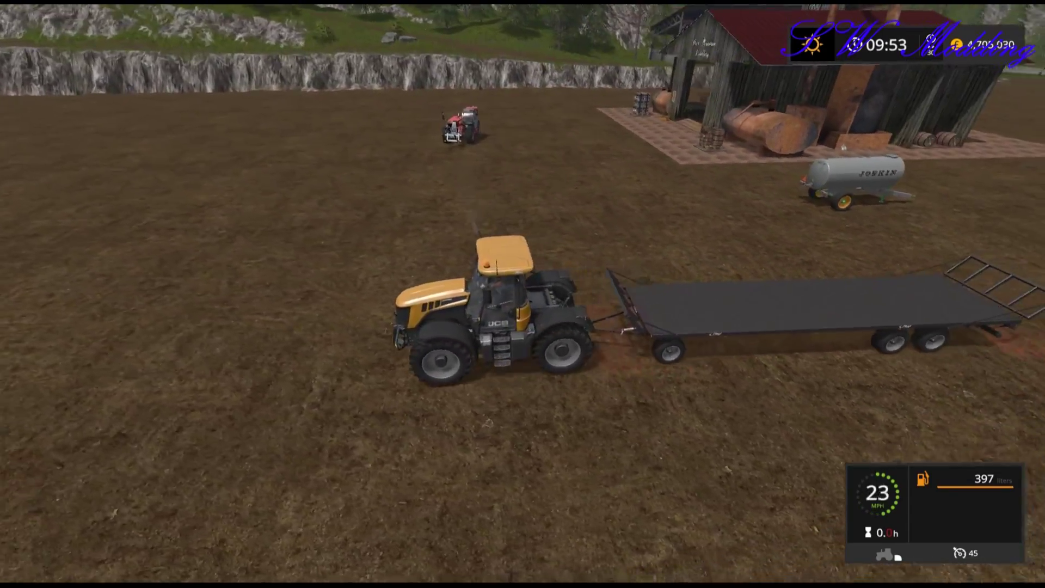
- Check the selling prices for the barrel and whisky products at Denton Bakery in the price overview, and return to the game
key(Escape)
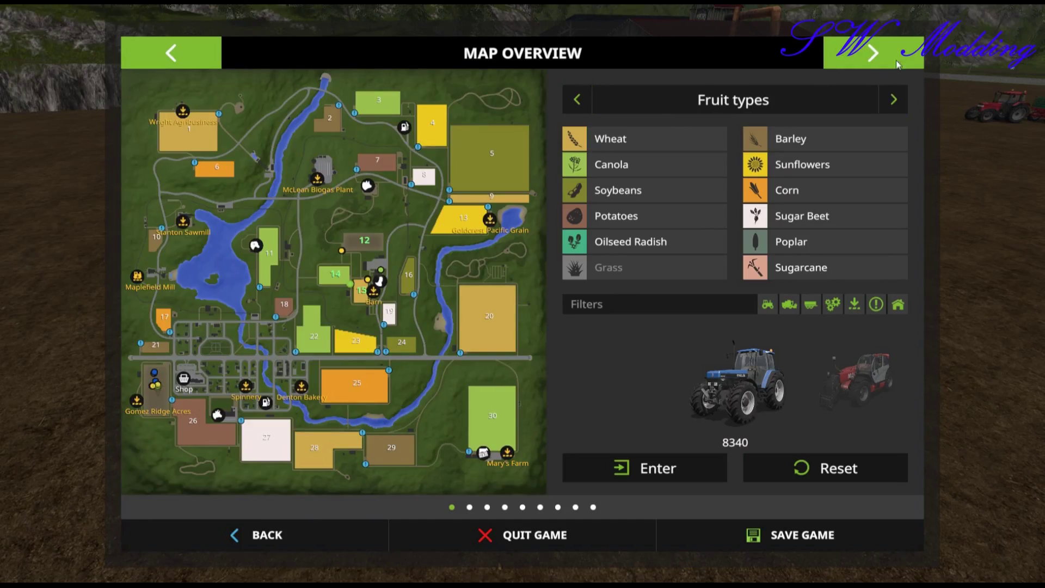
click(857, 53)
drag(403, 489, 805, 488)
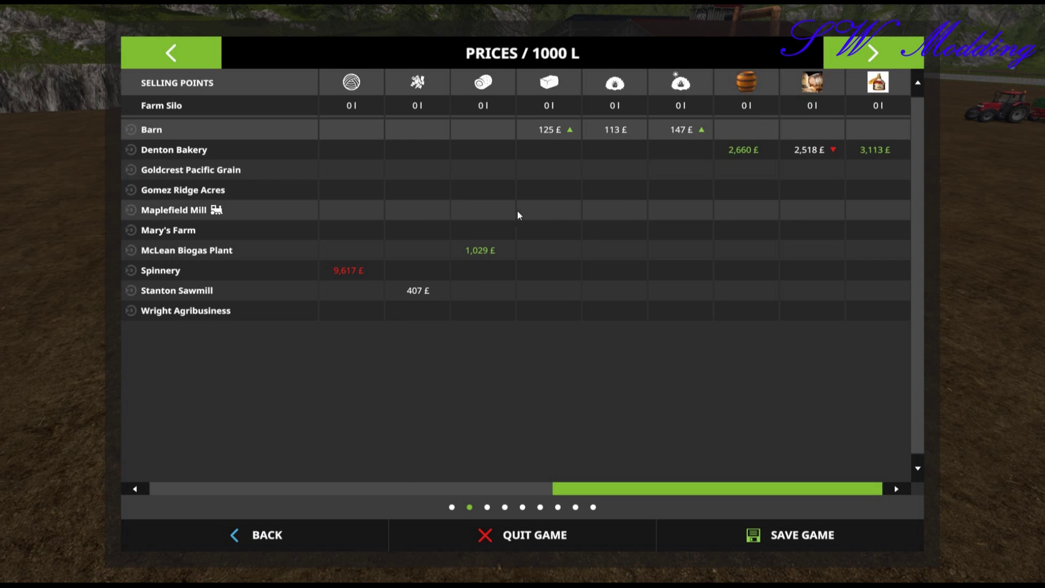
click(328, 527)
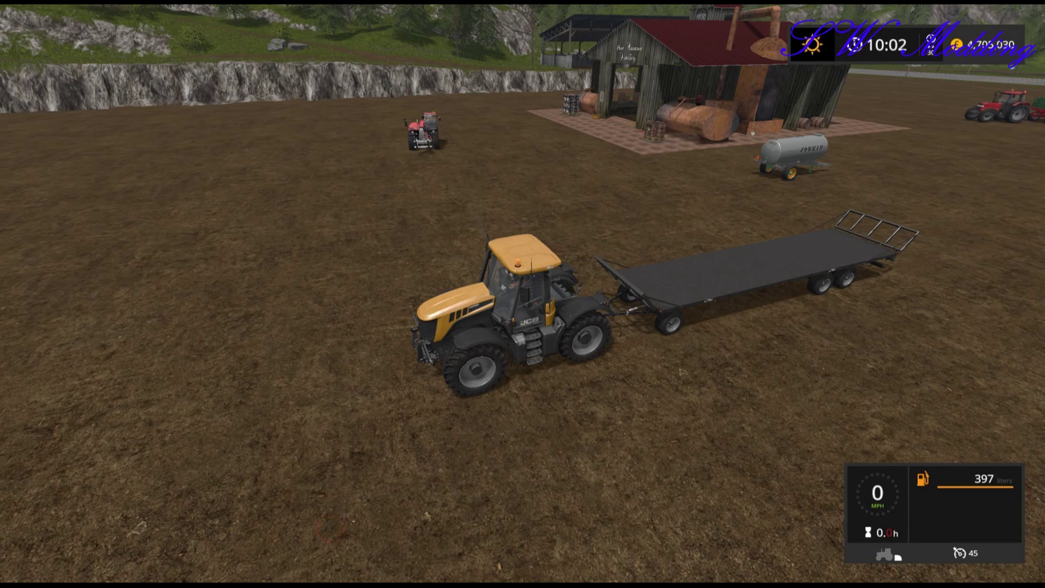
- Leave the tractor and walk along the trailer to examine the strapped-down whisky and barrel pallets
key(e)
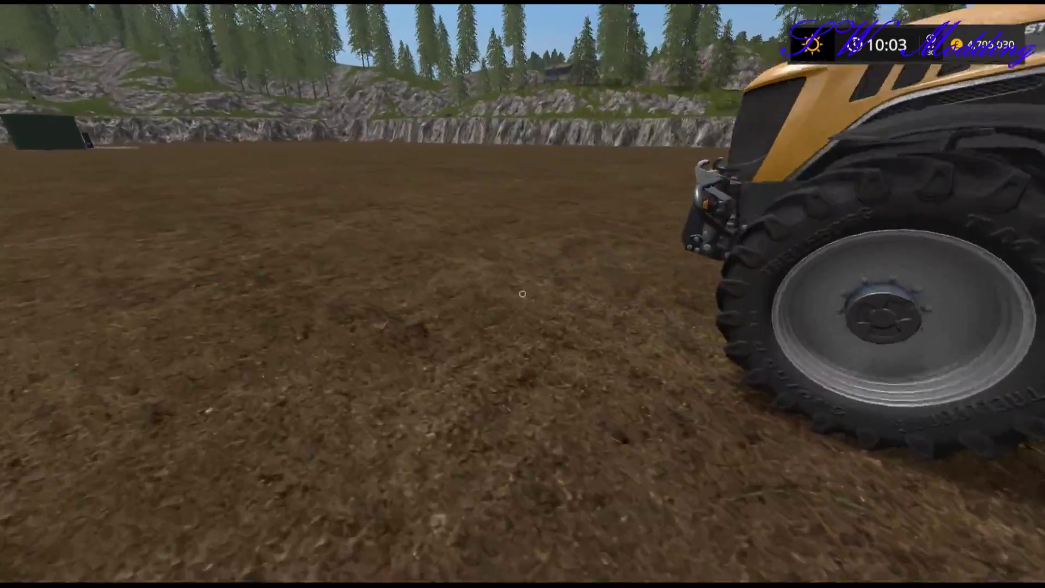
key(w)
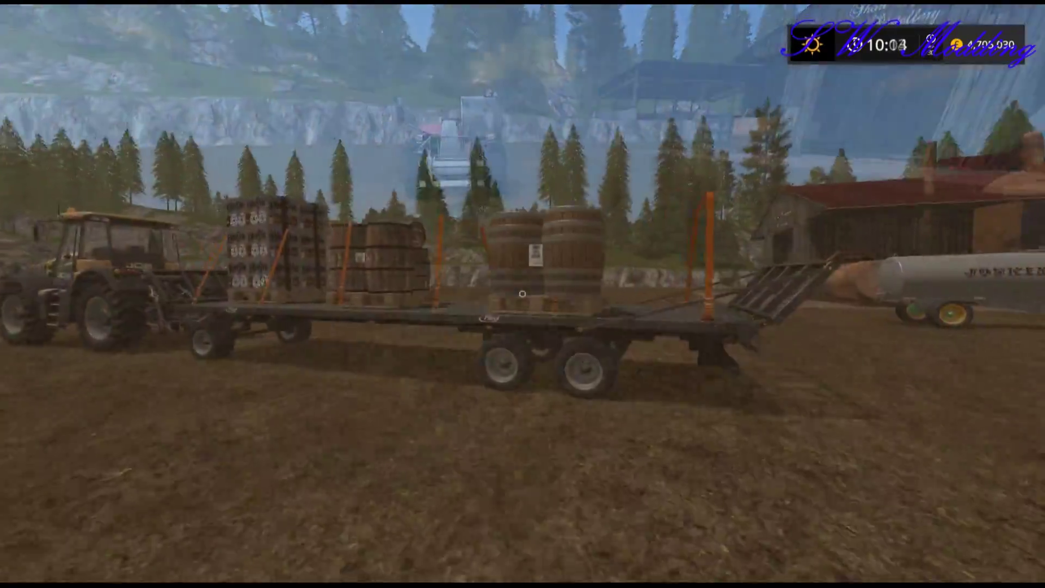
key(w)
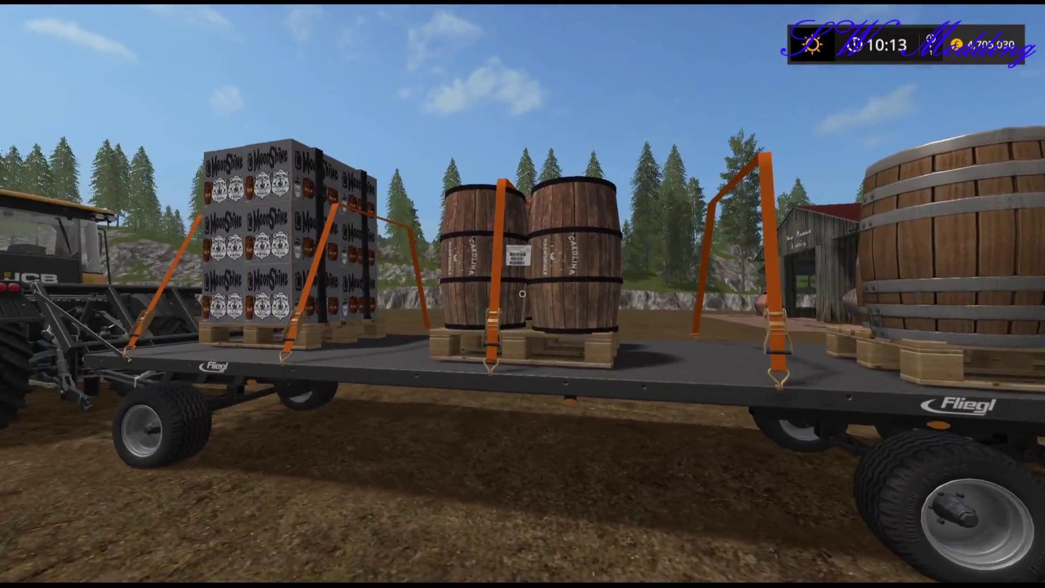
key(w)
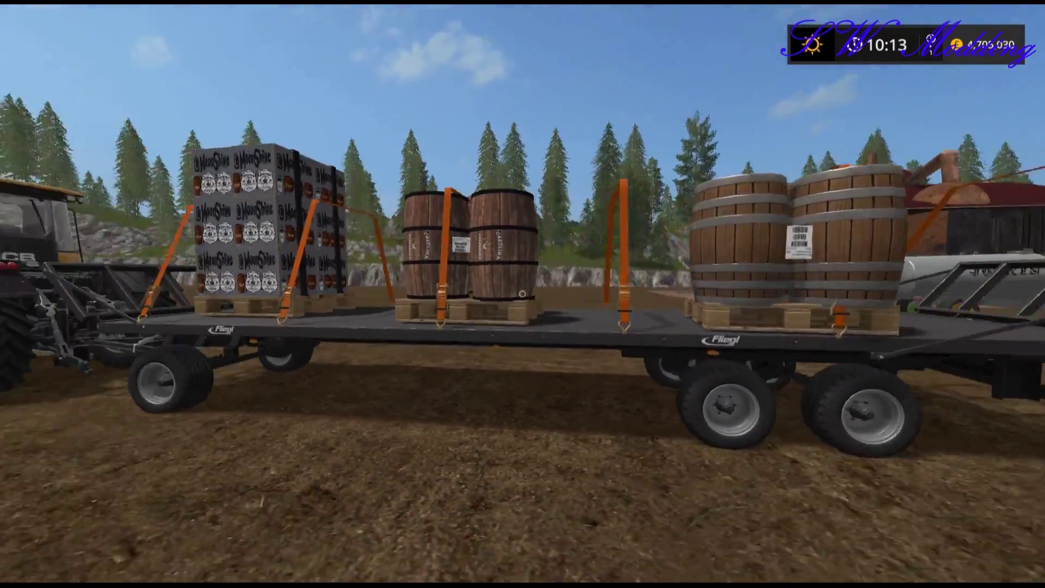
key(w)
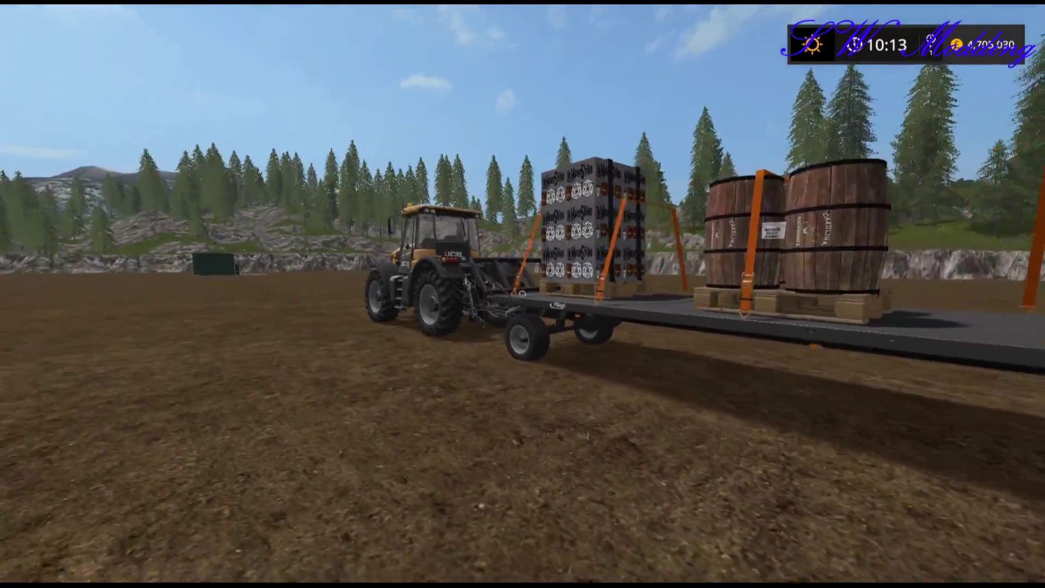
key(w)
- Board the JCB Fastrac 3000 Xtra and haul the loaded trailer off the field and along the town road towards the bakery
key(e)
key(w)
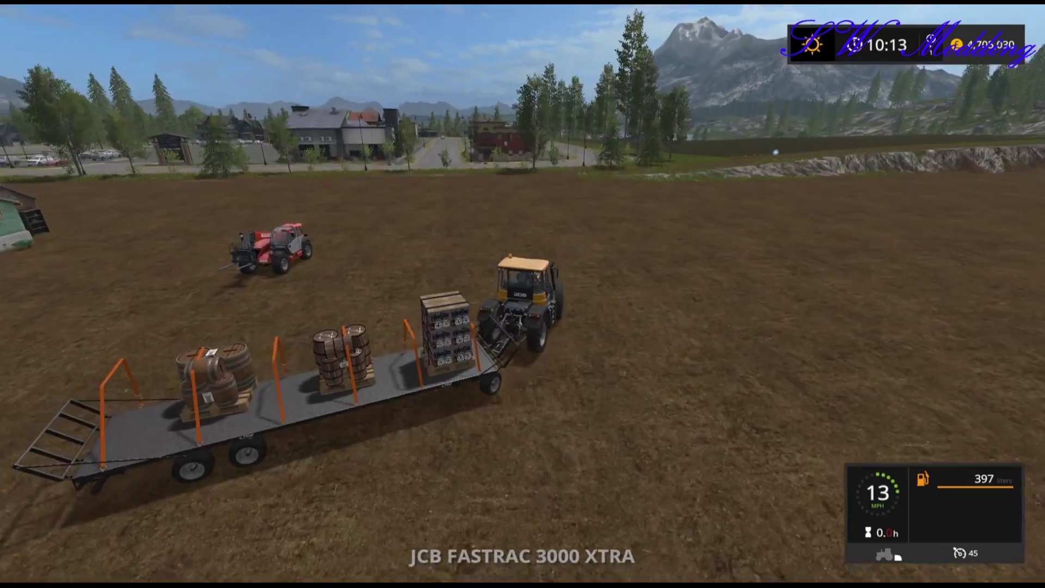
key(w)
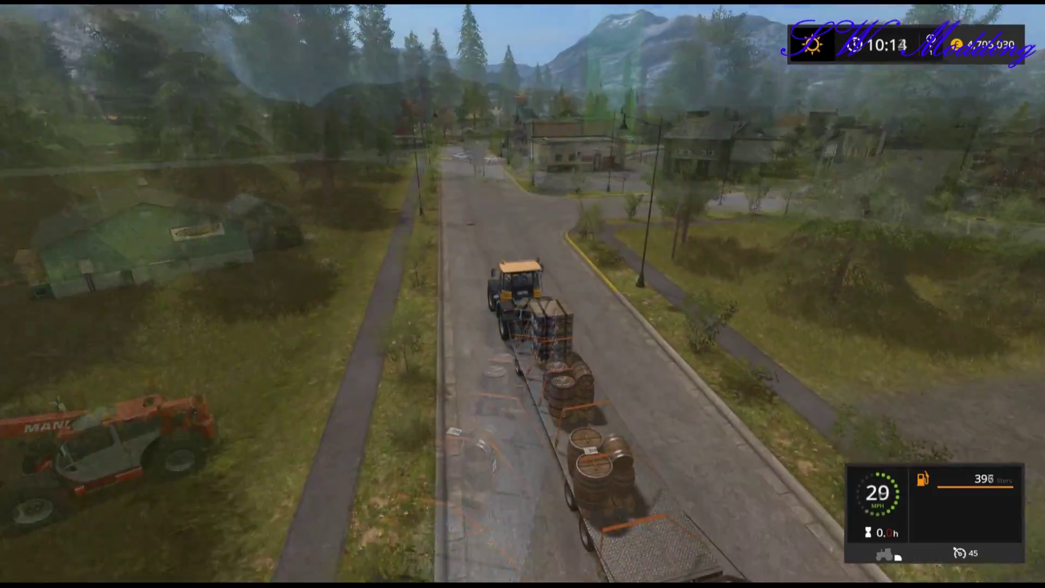
key(w)
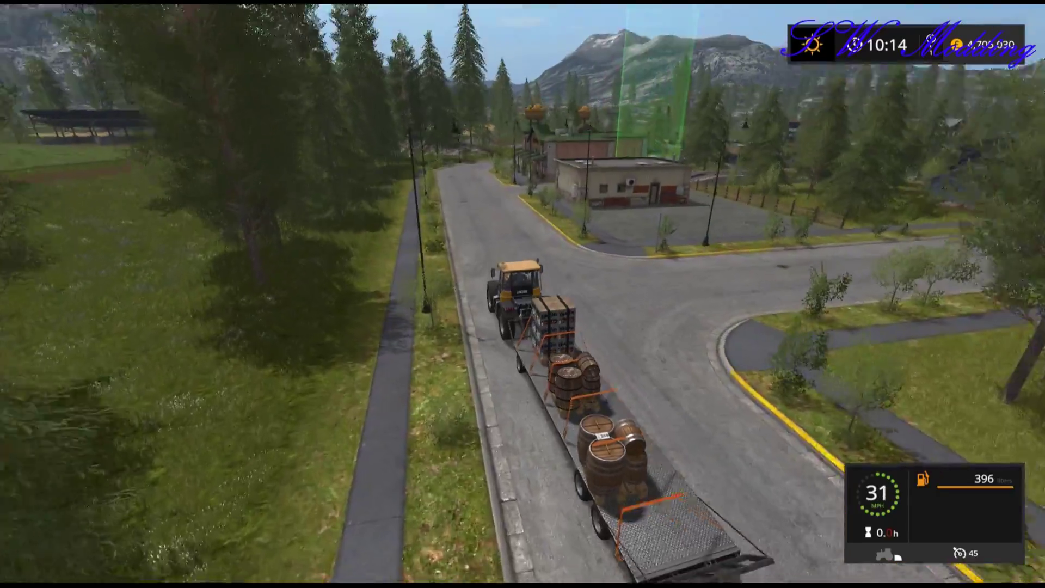
key(w)
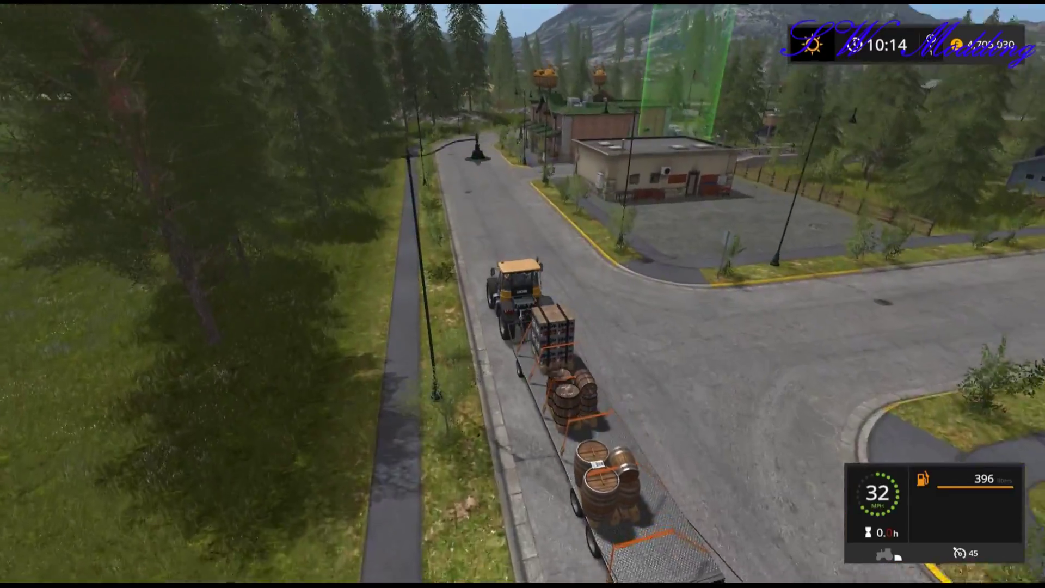
- Turn off towards the bakery and stop the trailer over its unloading grate to sell the pallets
key(d)
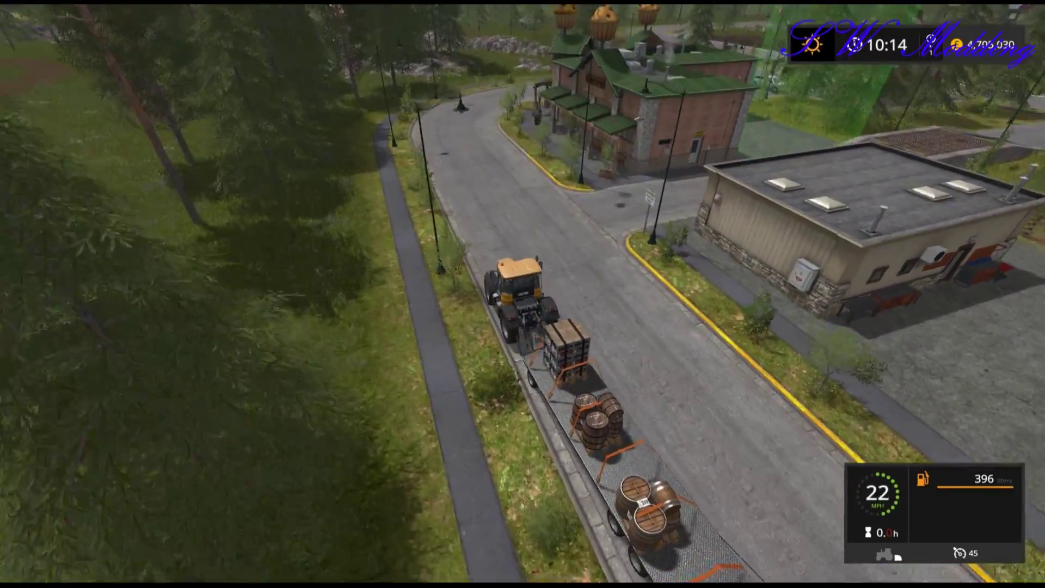
key(d)
key(w)
key(s)
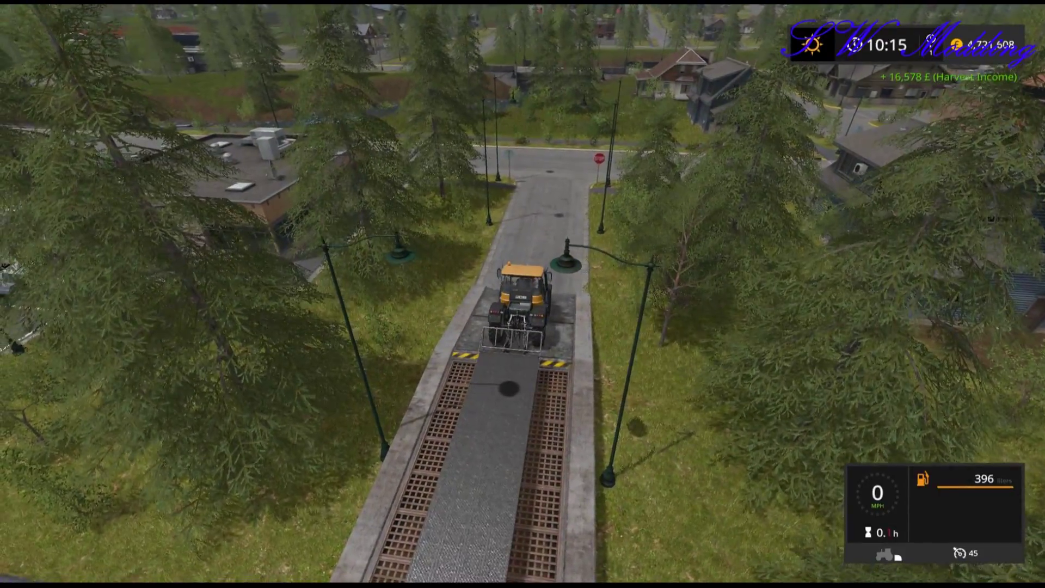
- Drive the empty Fliegl trailer back to the field and detach it beside the roadside trees
key(w)
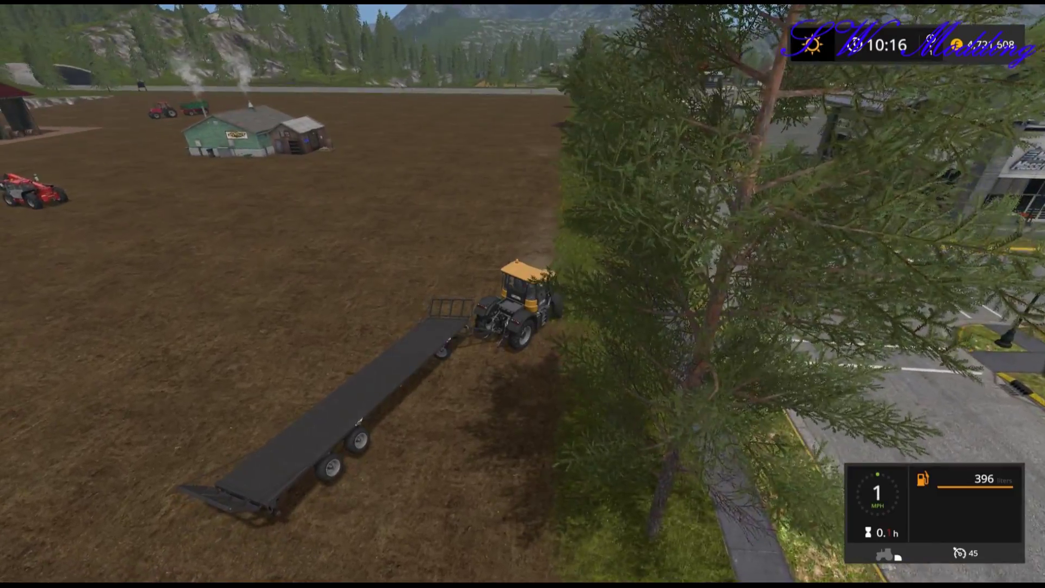
key(q)
- Drive the JCB Fastrac across the field past the telehandler and stop it in front of the distillery
key(w)
key(a)
key(w)
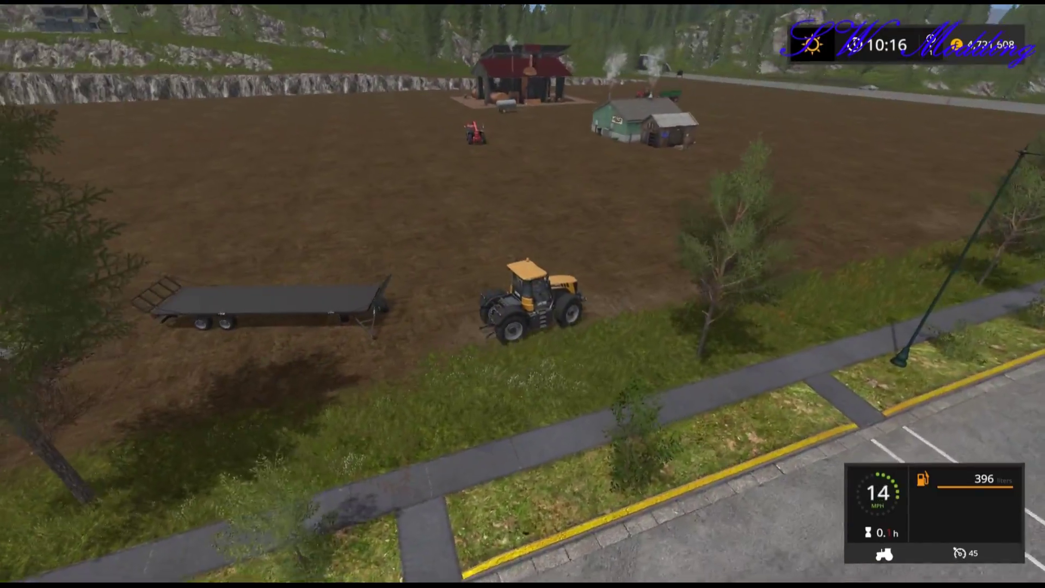
key(w)
key(a)
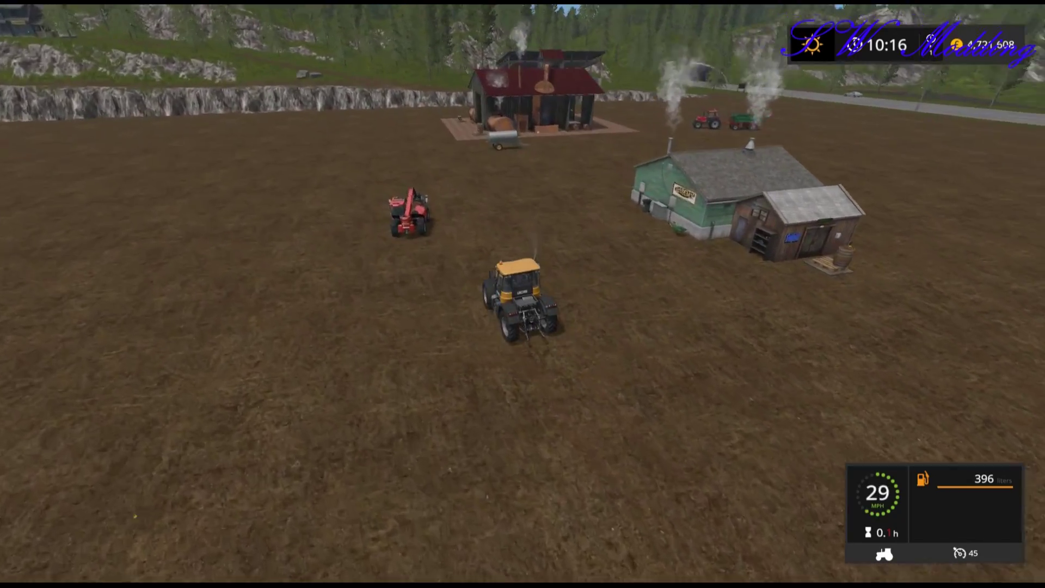
key(w)
key(a)
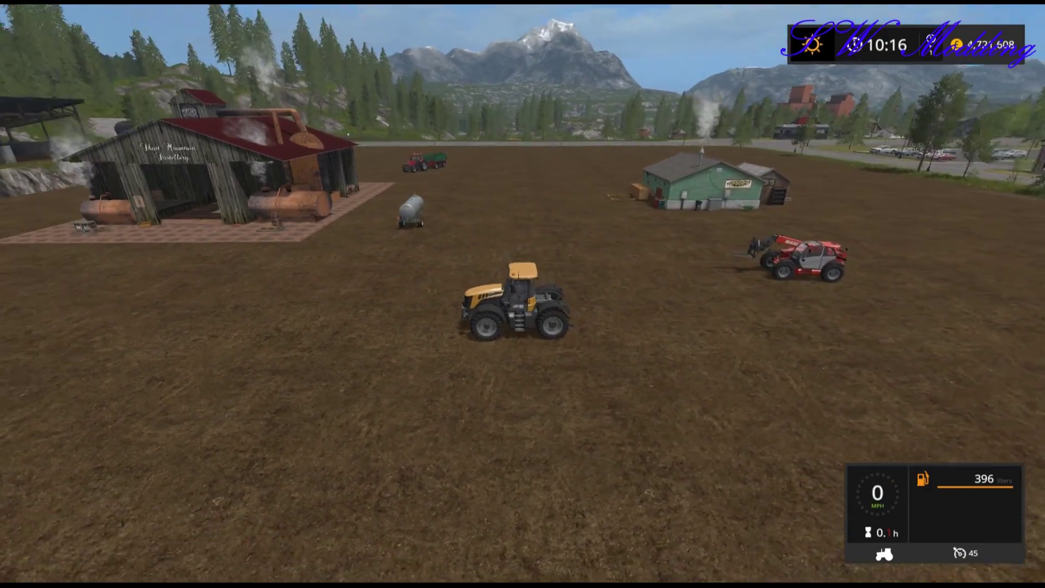
- Leave the tractor and walk across the field to the front of the distillery
key(e)
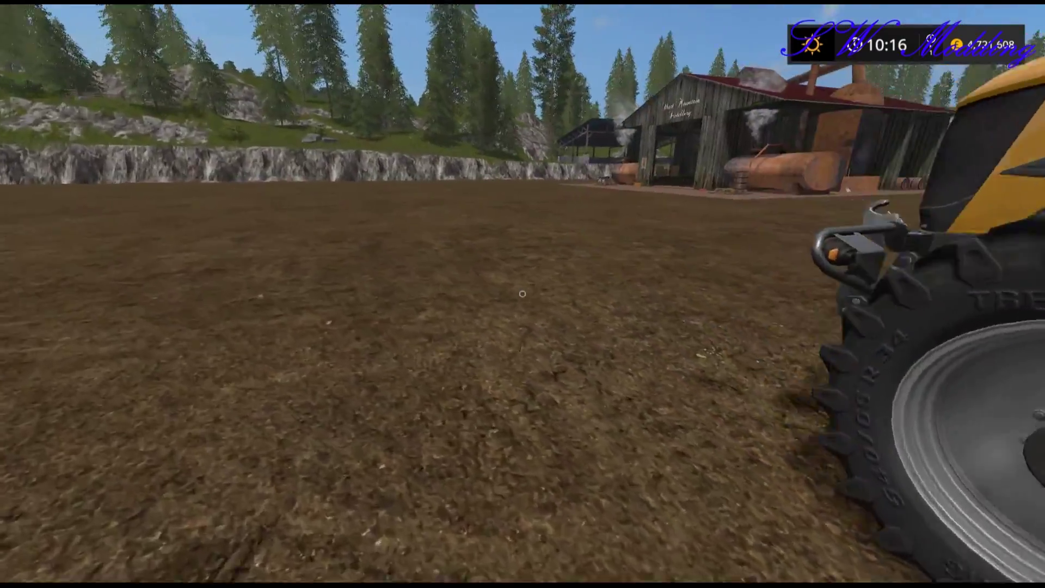
key(w)
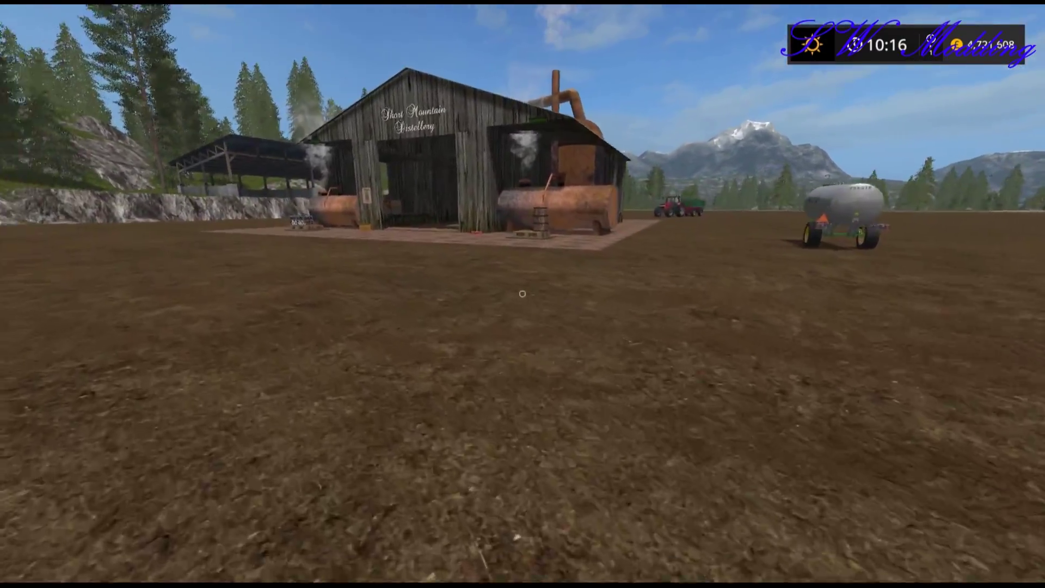
key(s)
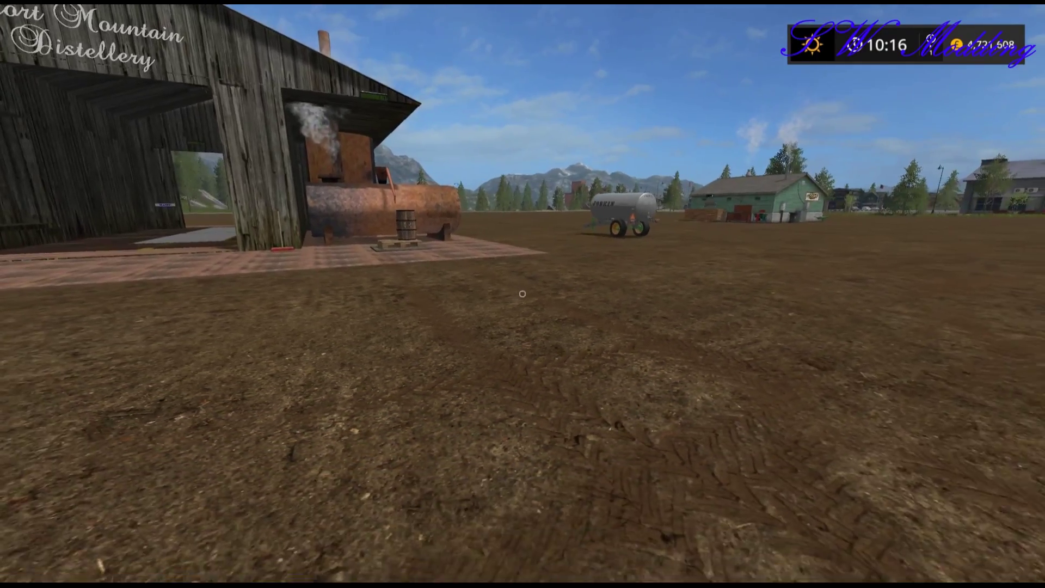